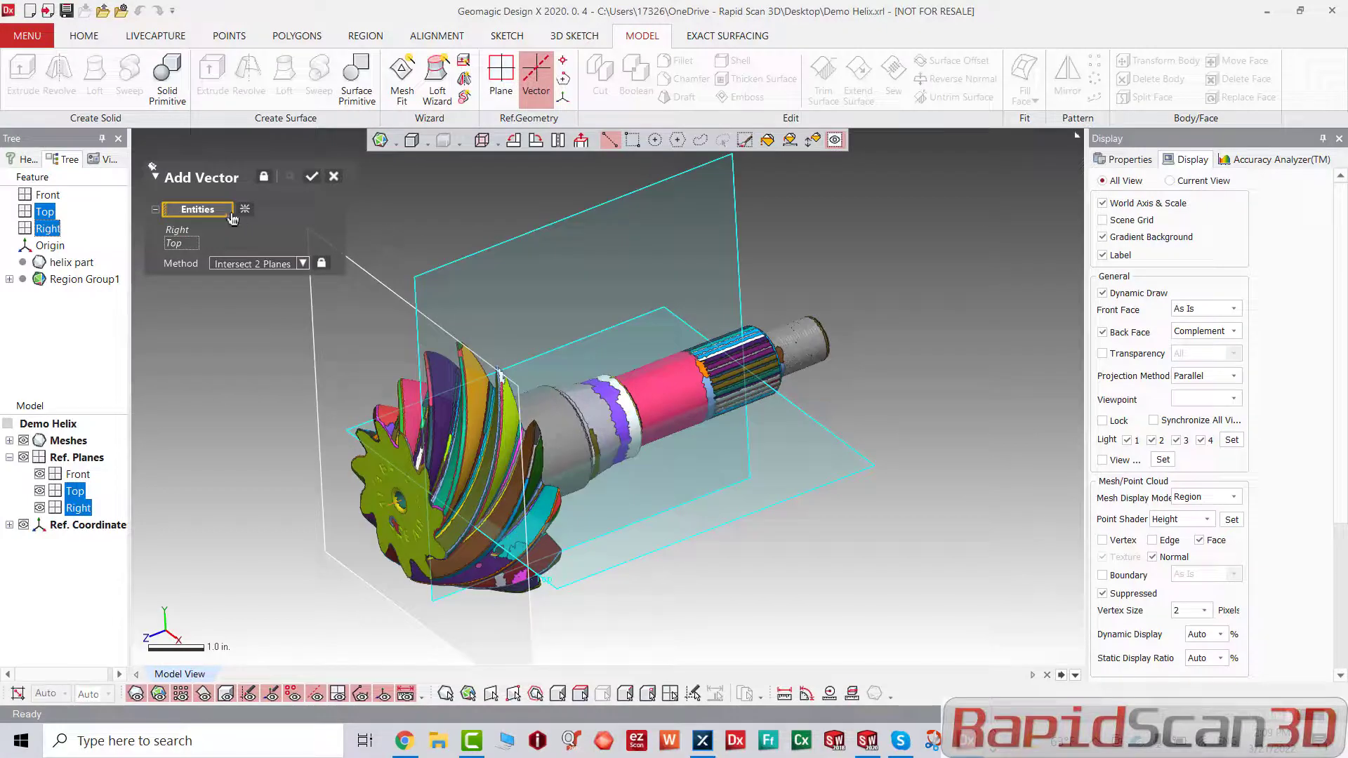
Step: Add a reference vector at the intersection of the Right and Top planes
{"action": "left_click", "coordinate": [243, 210]}
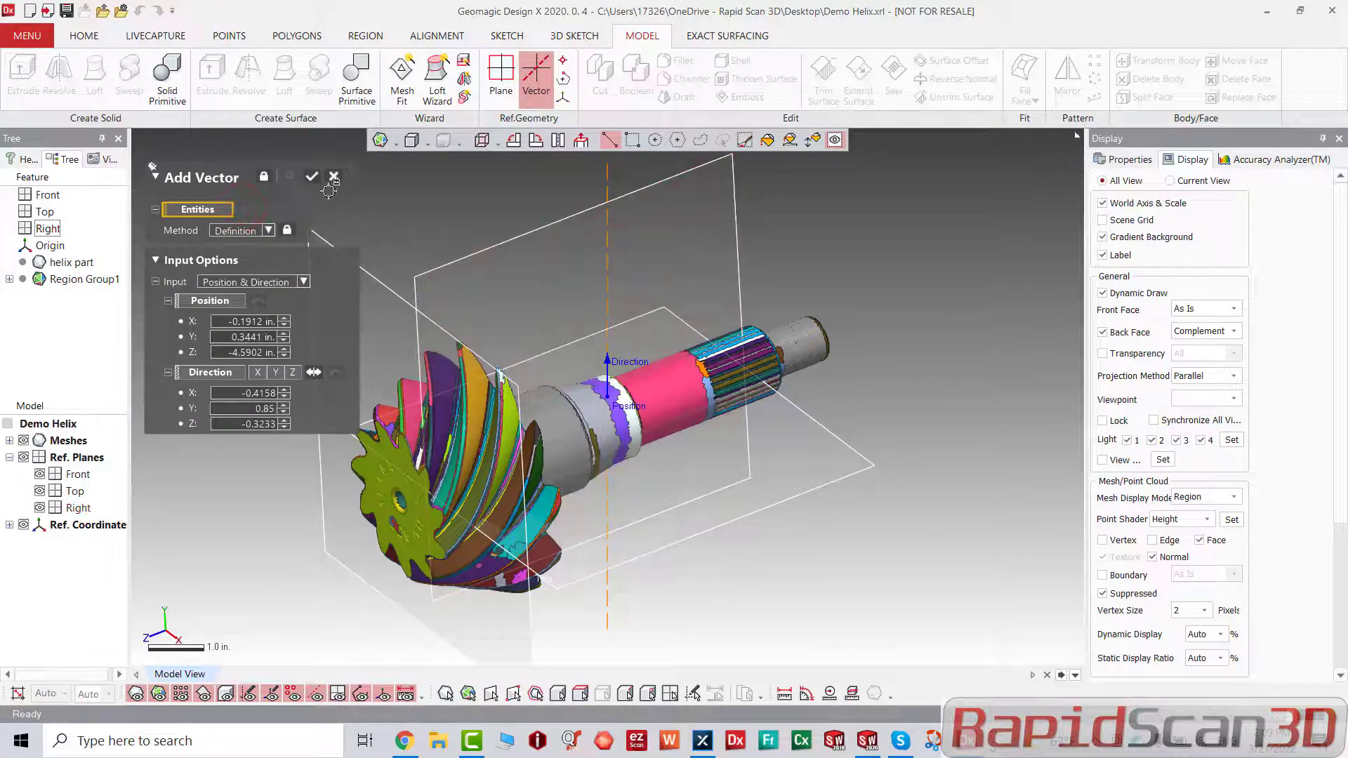
{"action": "left_click", "coordinate": [552, 260]}
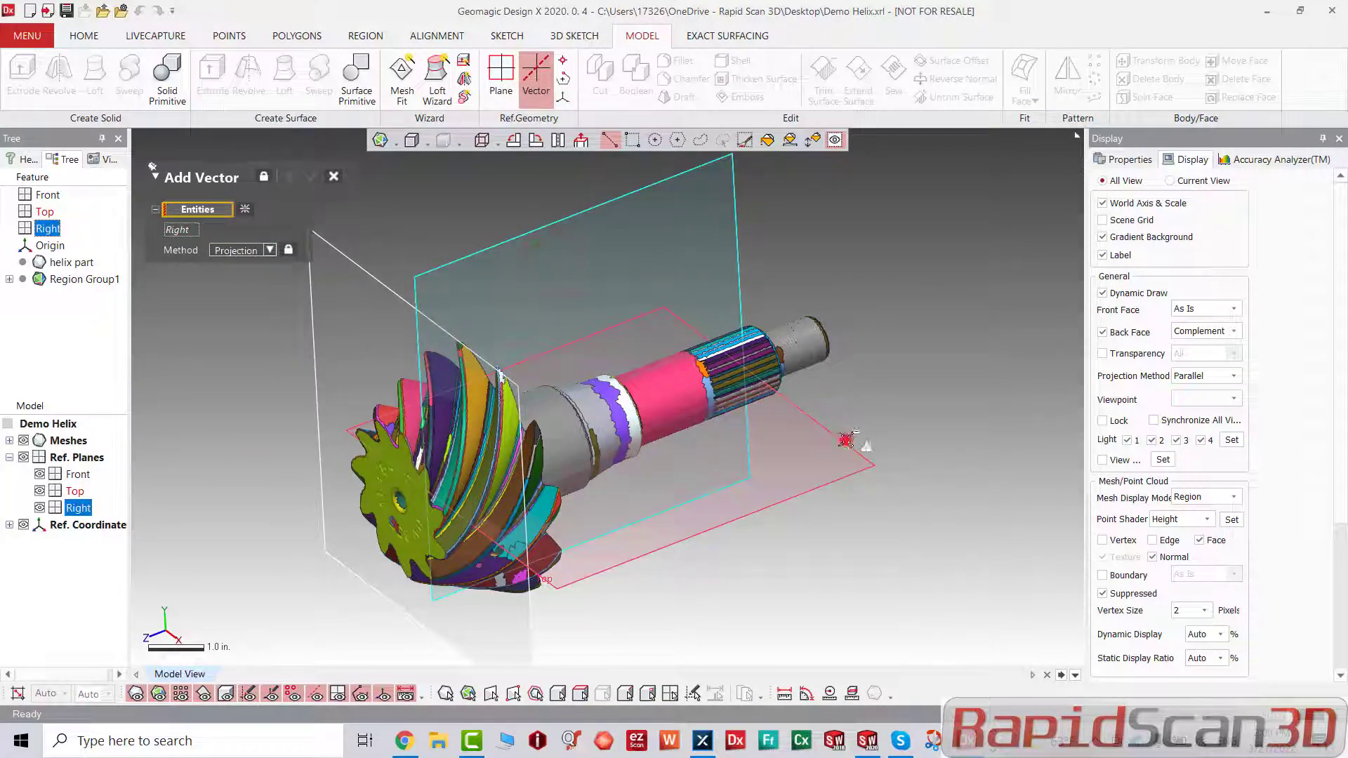
{"action": "left_click", "coordinate": [313, 180]}
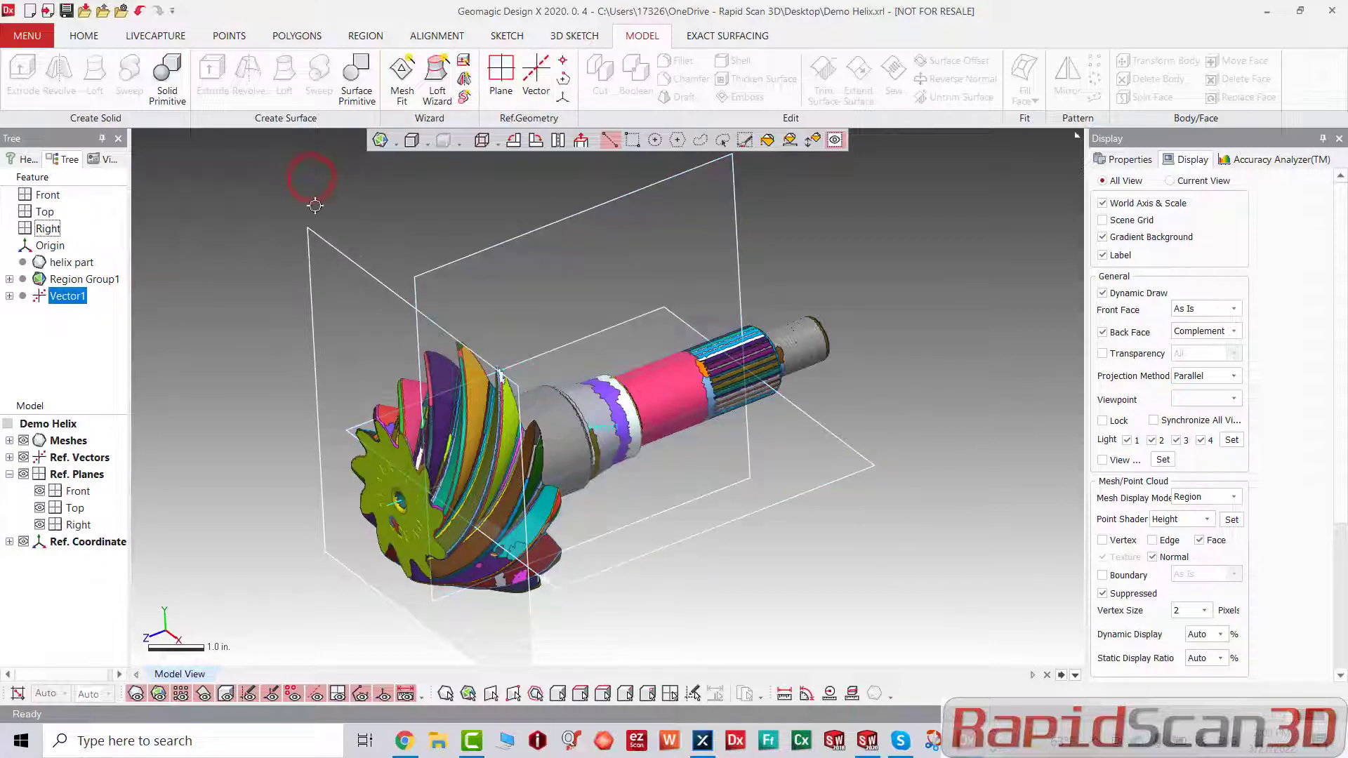
Step: Start a planar mesh sketch of the helix part on the Right plane and hide the mesh to expose the section polylines
{"action": "right_click_drag", "start_coordinate": [367, 208], "coordinate": [438, 216]}
{"action": "left_click", "coordinate": [491, 266]}
{"action": "left_click", "coordinate": [506, 36]}
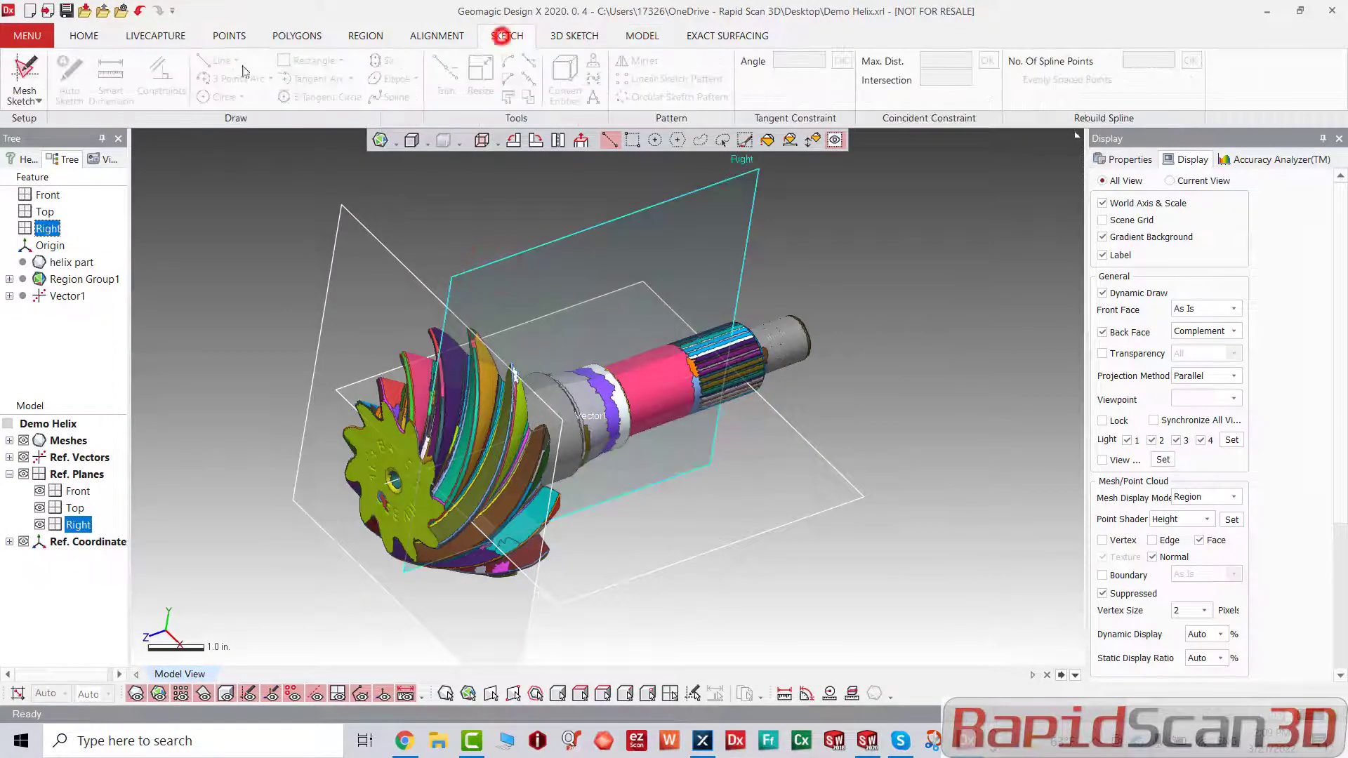
{"action": "left_click", "coordinate": [23, 99]}
{"action": "left_click", "coordinate": [56, 121]}
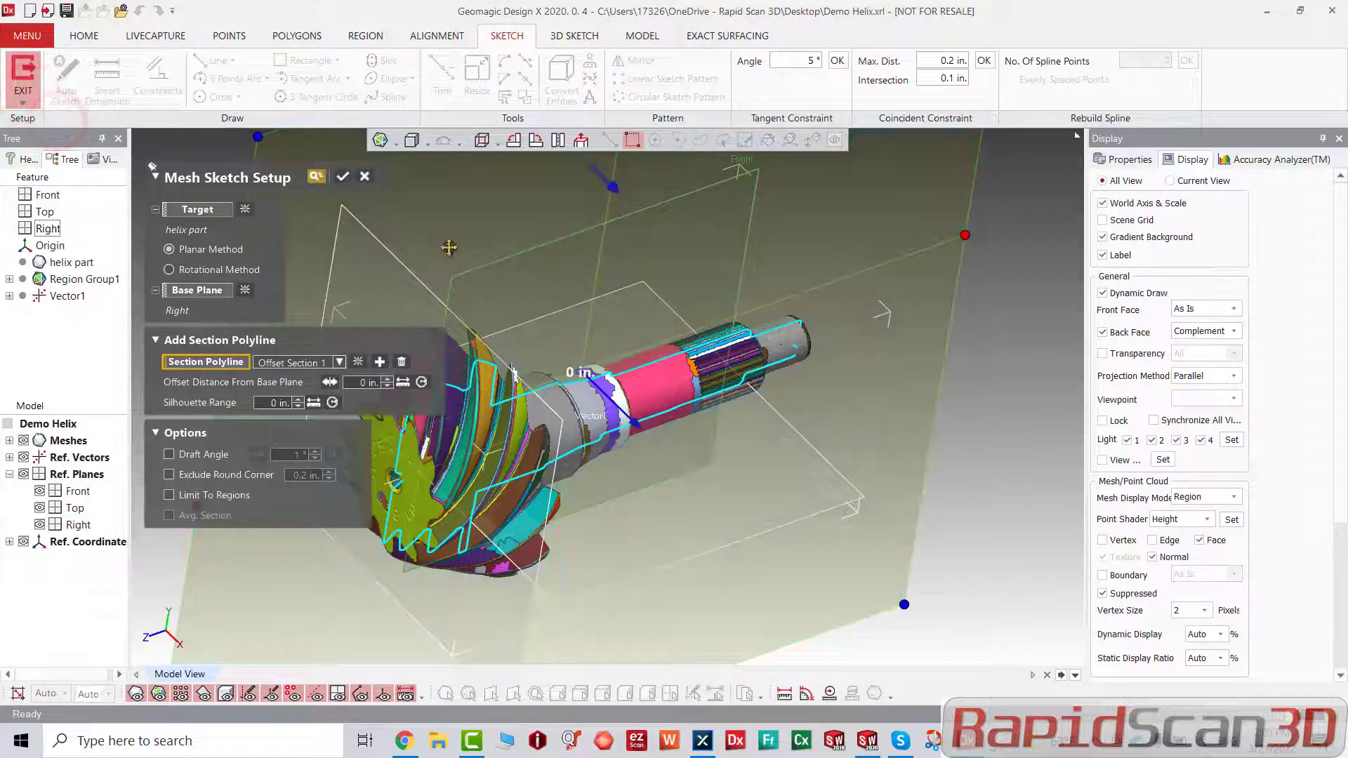
{"action": "left_click", "coordinate": [342, 177]}
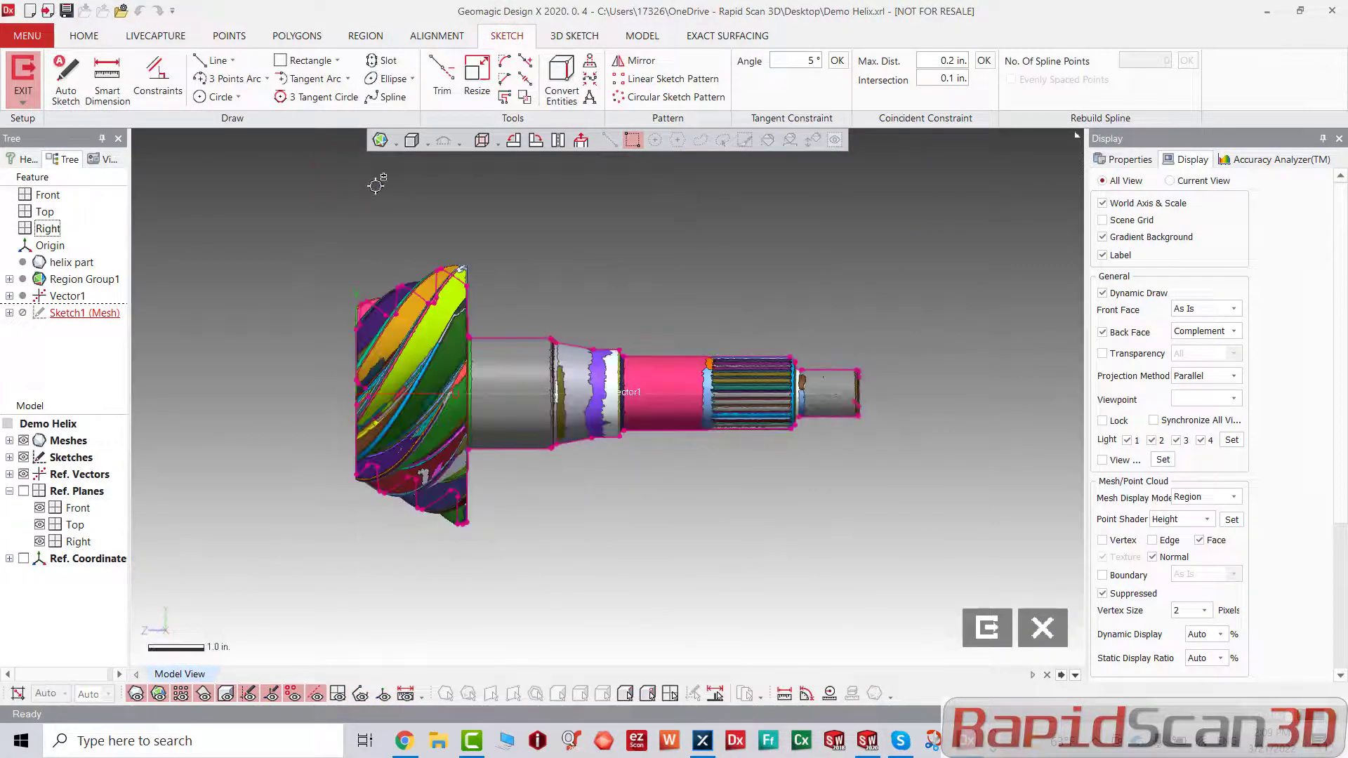
{"action": "key", "text": "ctrl+1"}
Step: Fit a vertical line to the gear's end-face section and draw a horizontal line just above the gear teeth
{"action": "left_click", "coordinate": [208, 61]}
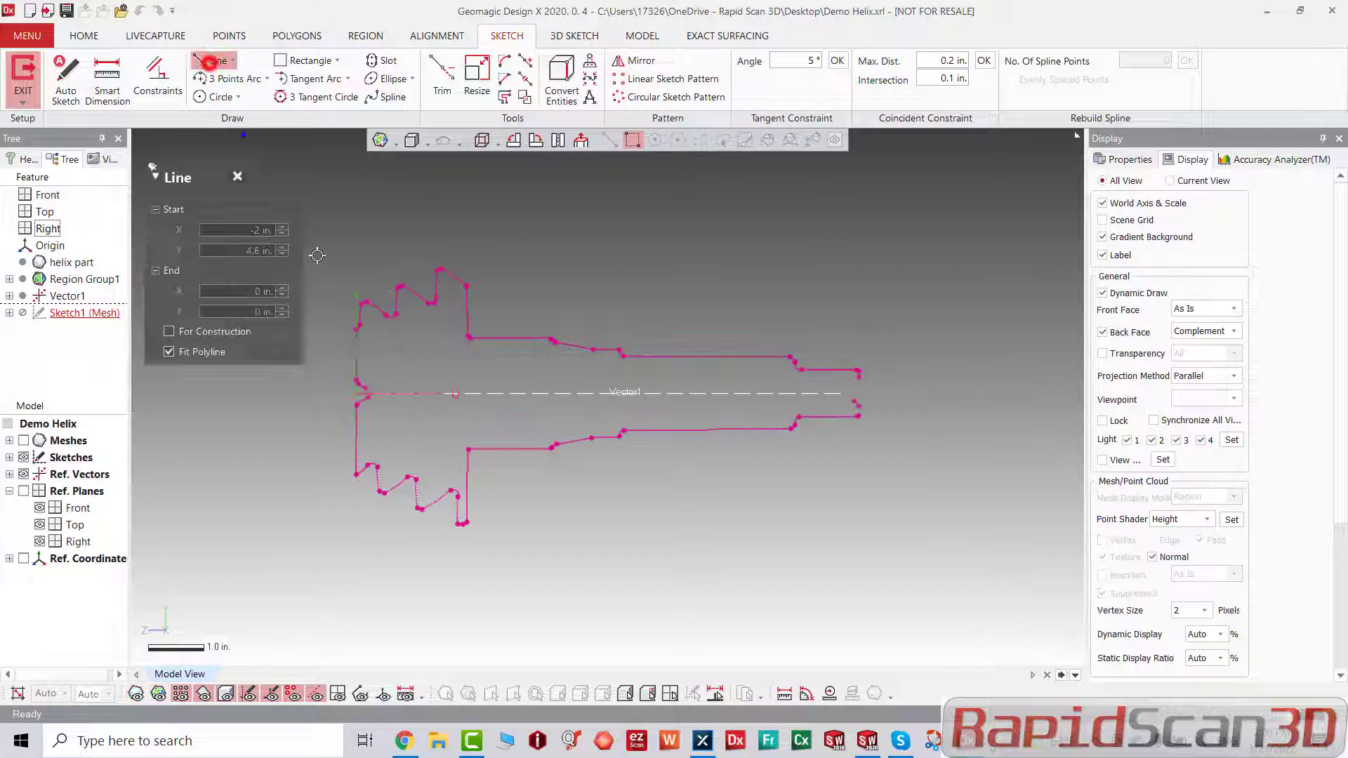
{"action": "left_click", "coordinate": [357, 344]}
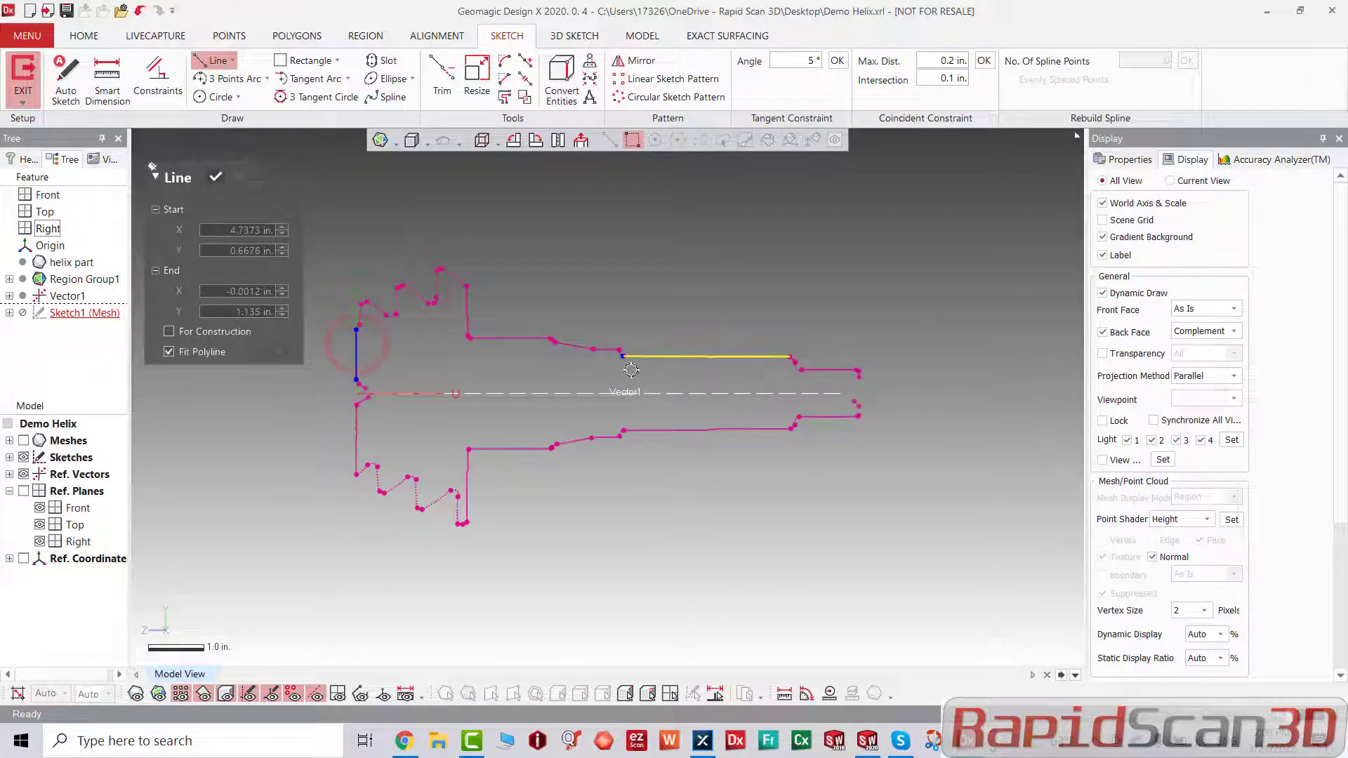
{"action": "left_click", "coordinate": [422, 259]}
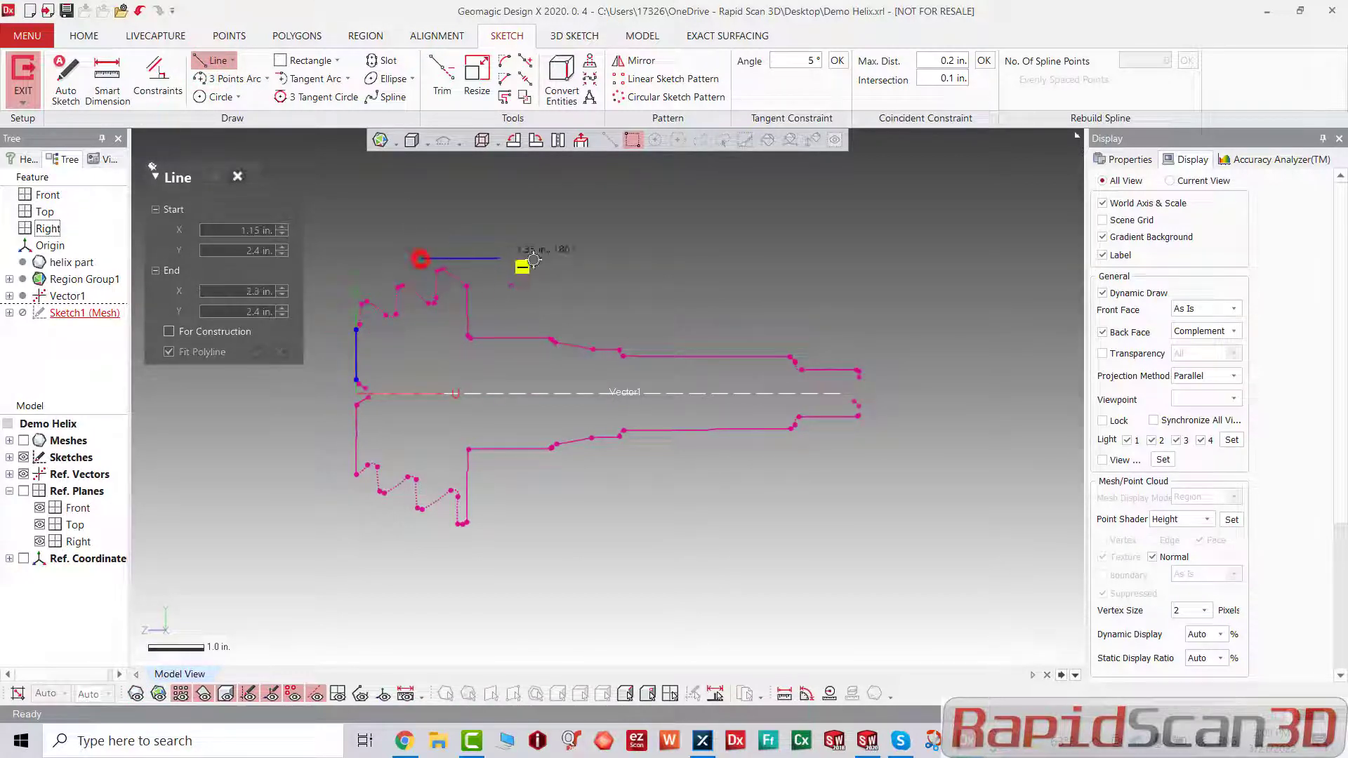
{"action": "key", "text": "Escape"}
{"action": "key", "text": "Escape"}
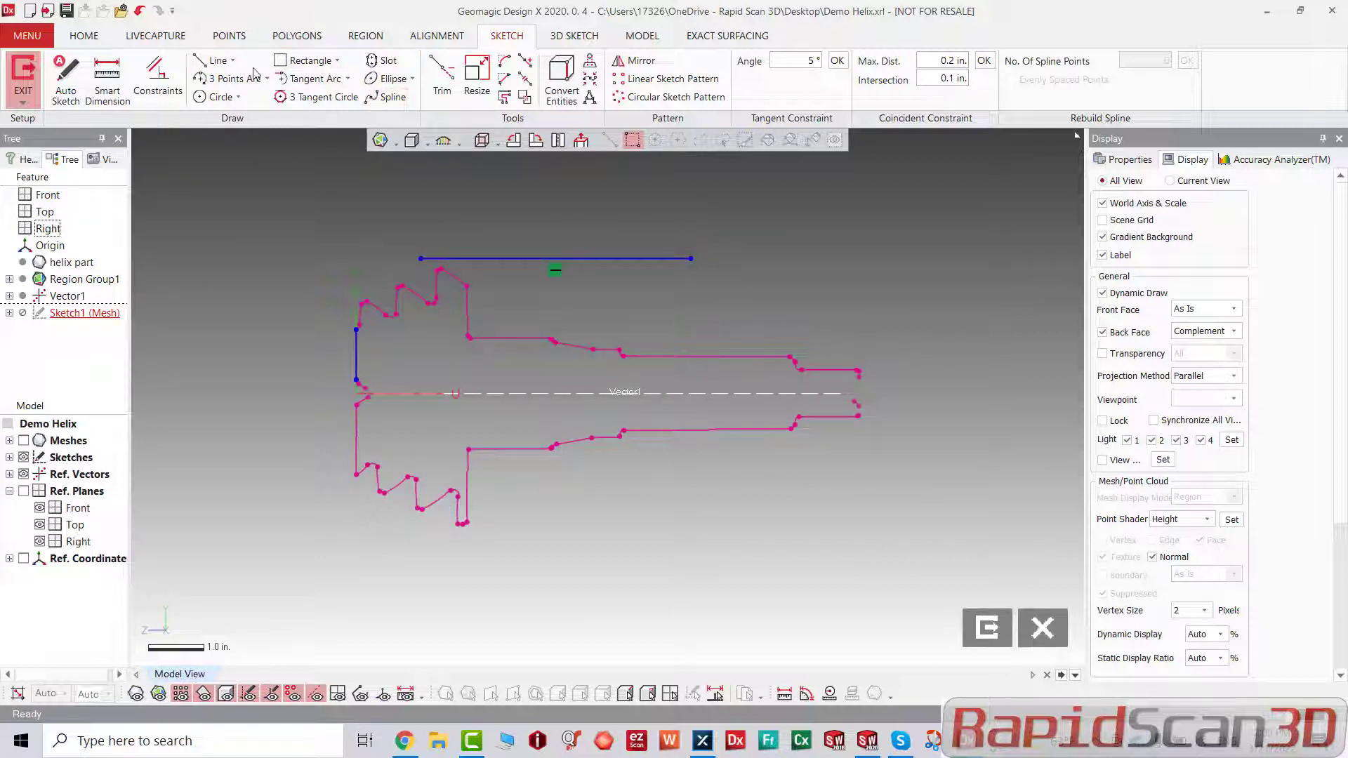
Step: Join the vertical and horizontal lines with Corner Trim and extend the vertical line's lower endpoint to the shaft axis
{"action": "left_click", "coordinate": [441, 77]}
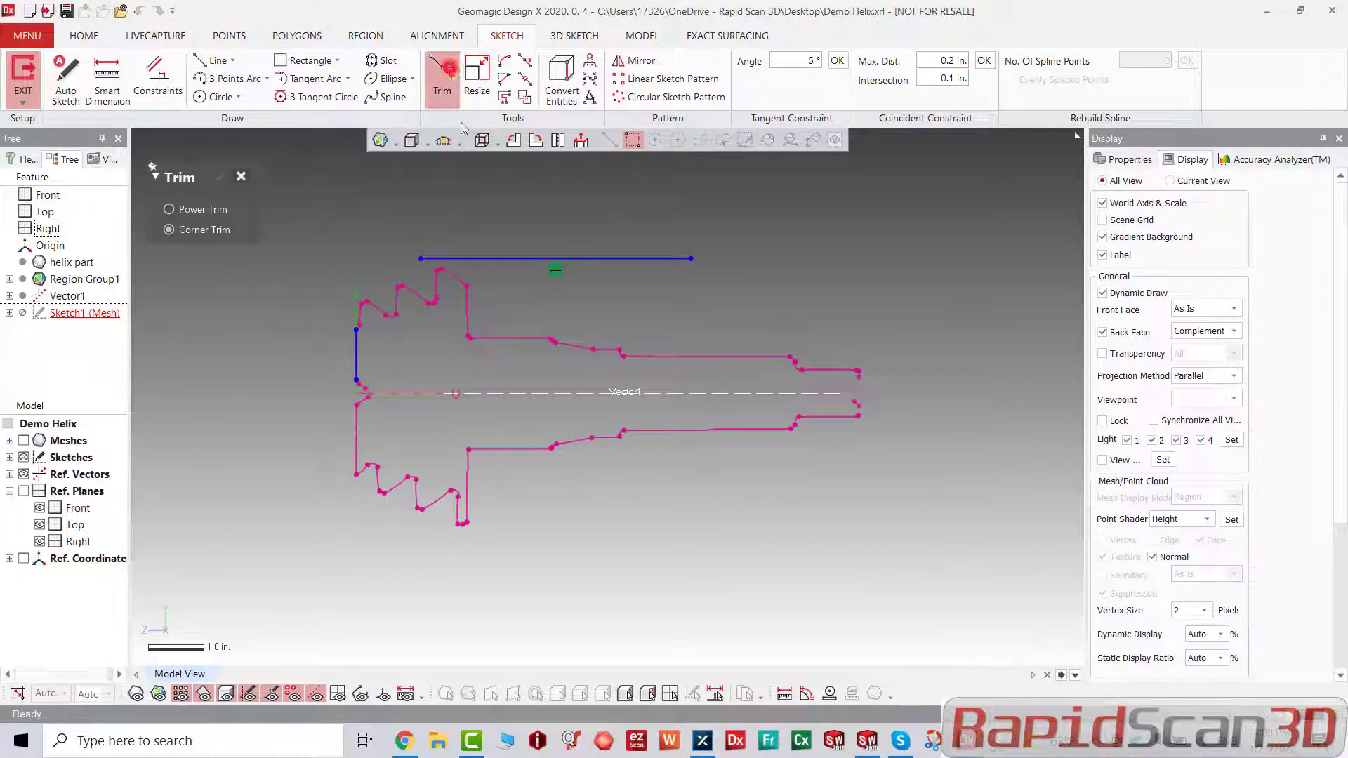
{"action": "left_click", "coordinate": [476, 261]}
{"action": "left_click", "coordinate": [357, 351]}
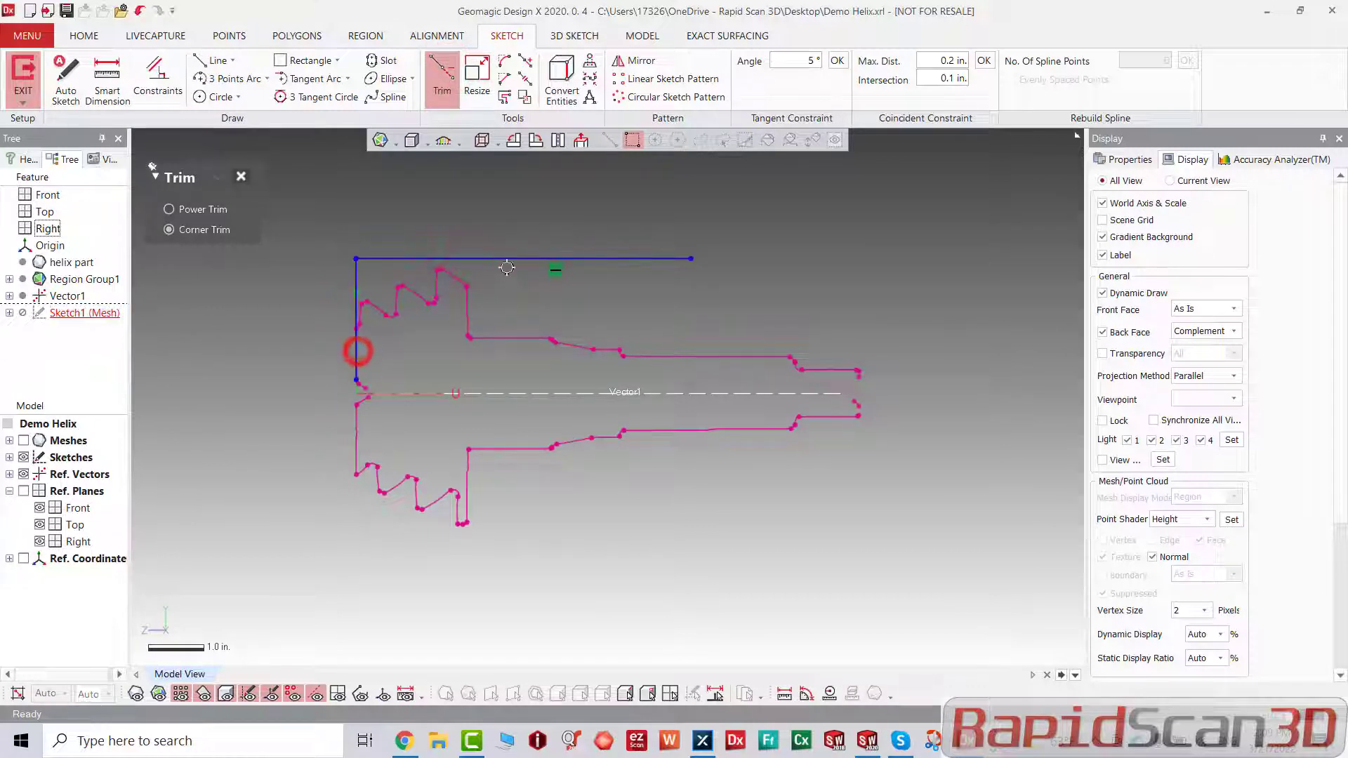
{"action": "key", "text": "Escape"}
{"action": "left_click_drag", "start_coordinate": [356, 380], "coordinate": [357, 394]}
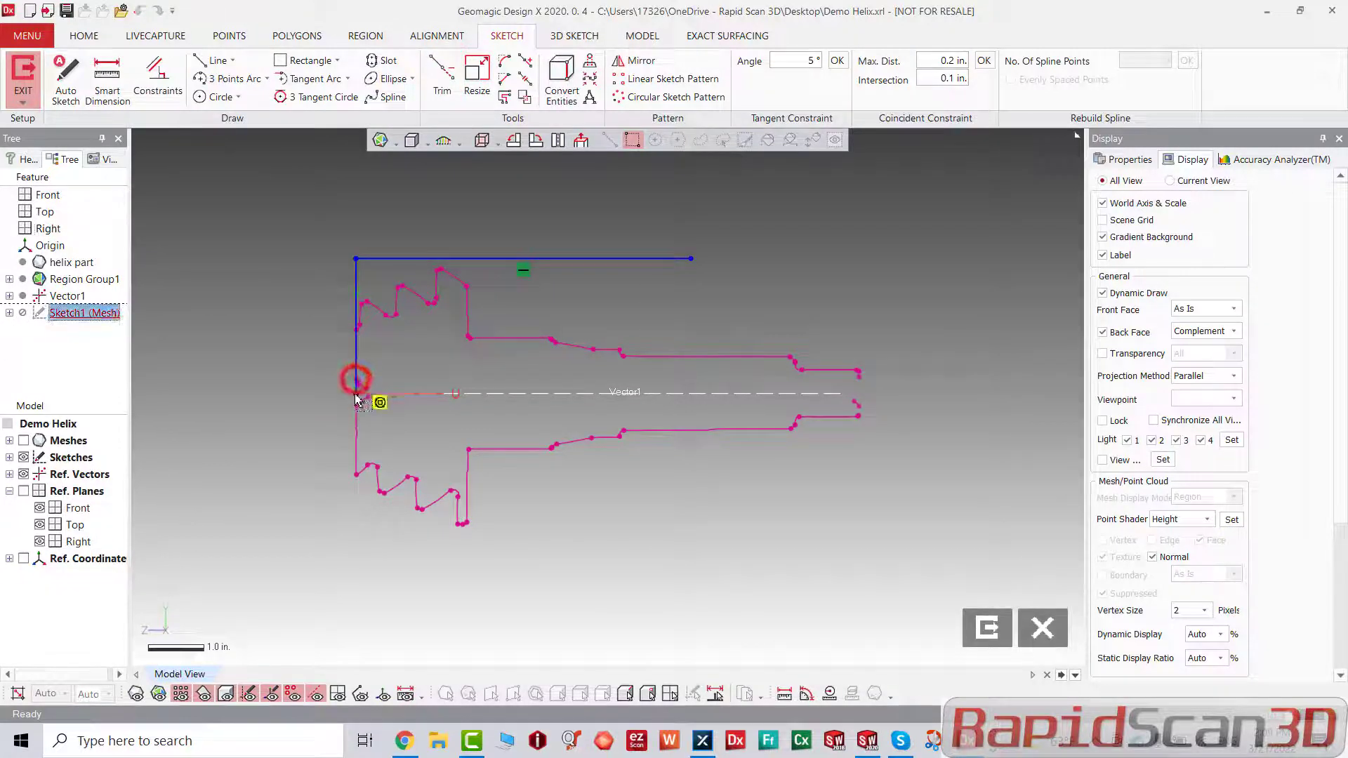
Step: Move the horizontal sketch line down until it meets the tip of the gear's tallest tooth profile
{"action": "mouse_move", "coordinate": [487, 258]}
{"action": "left_mouse_down"}
{"action": "mouse_move", "coordinate": [487, 329]}
{"action": "mouse_move", "coordinate": [488, 269]}
{"action": "left_mouse_up"}
{"action": "scroll", "coordinate": [474, 277], "scroll_direction": "up", "scroll_amount": 5}
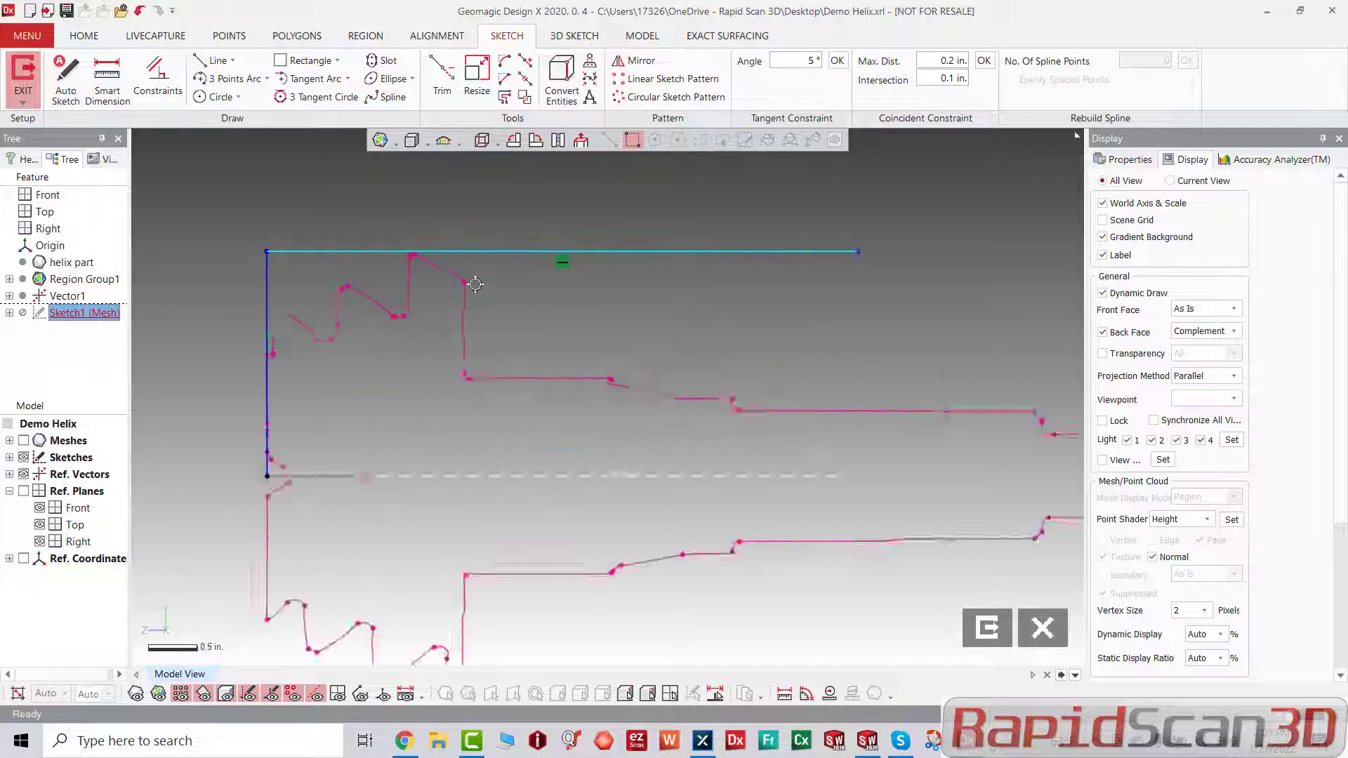
{"action": "left_click", "coordinate": [410, 239]}
{"action": "scroll", "coordinate": [404, 246], "scroll_direction": "up", "scroll_amount": 3}
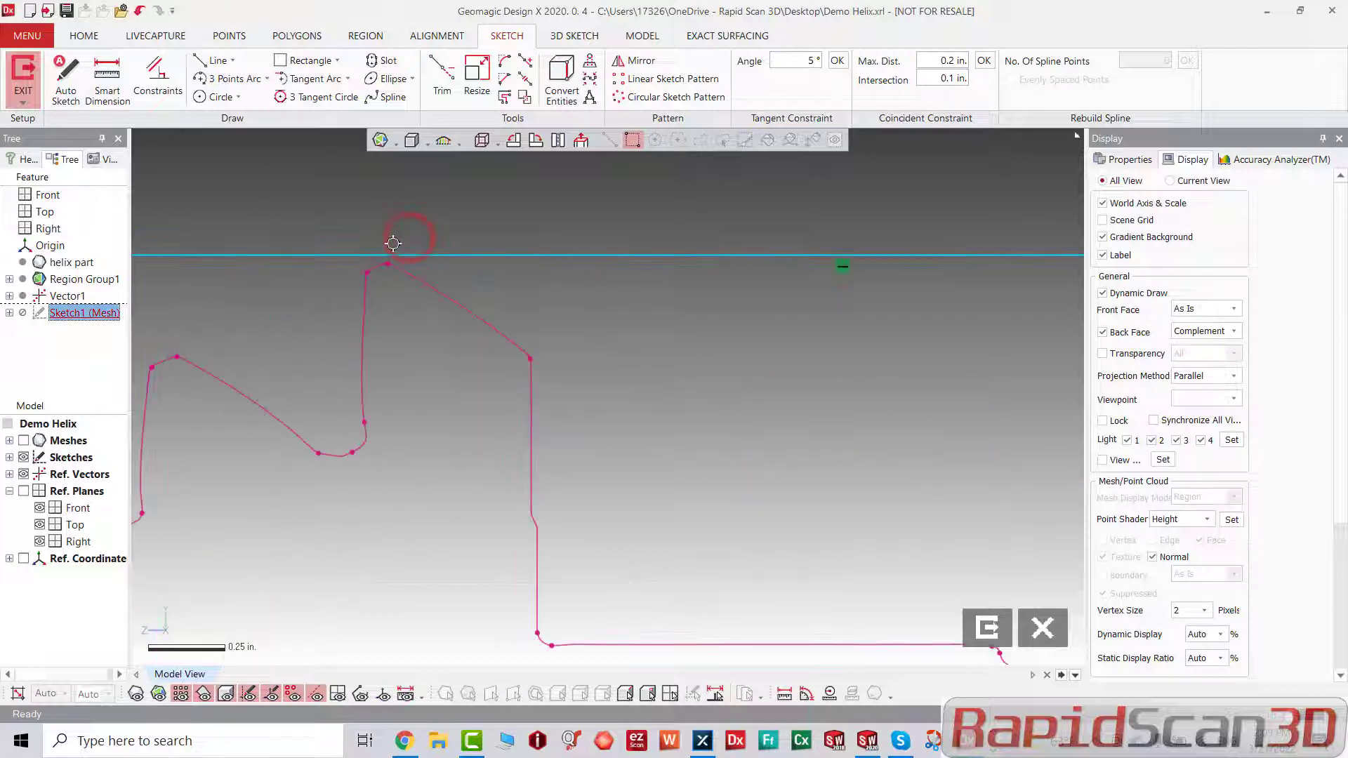
{"action": "left_click_drag", "start_coordinate": [396, 260], "coordinate": [392, 265]}
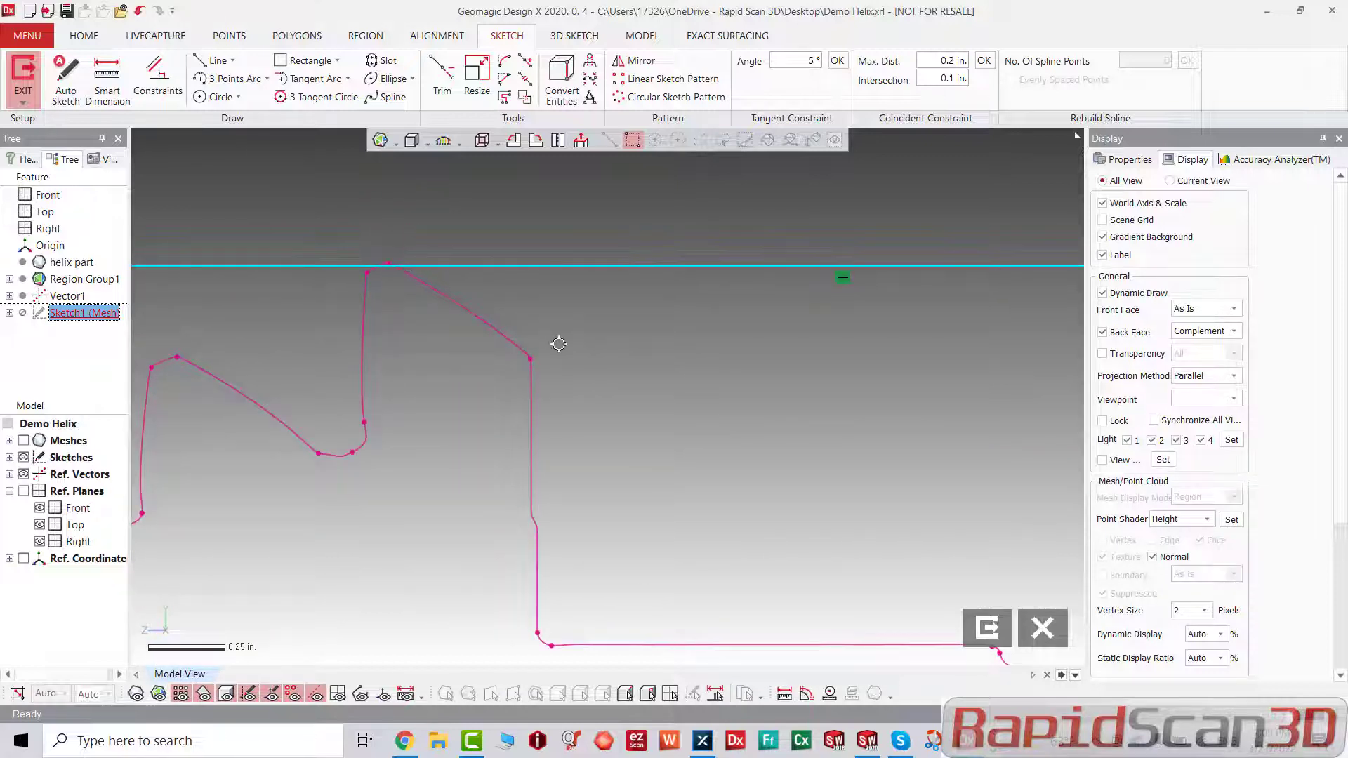
{"action": "scroll", "coordinate": [575, 348], "scroll_direction": "down", "scroll_amount": 2}
{"action": "scroll", "coordinate": [574, 348], "scroll_direction": "down", "scroll_amount": 4}
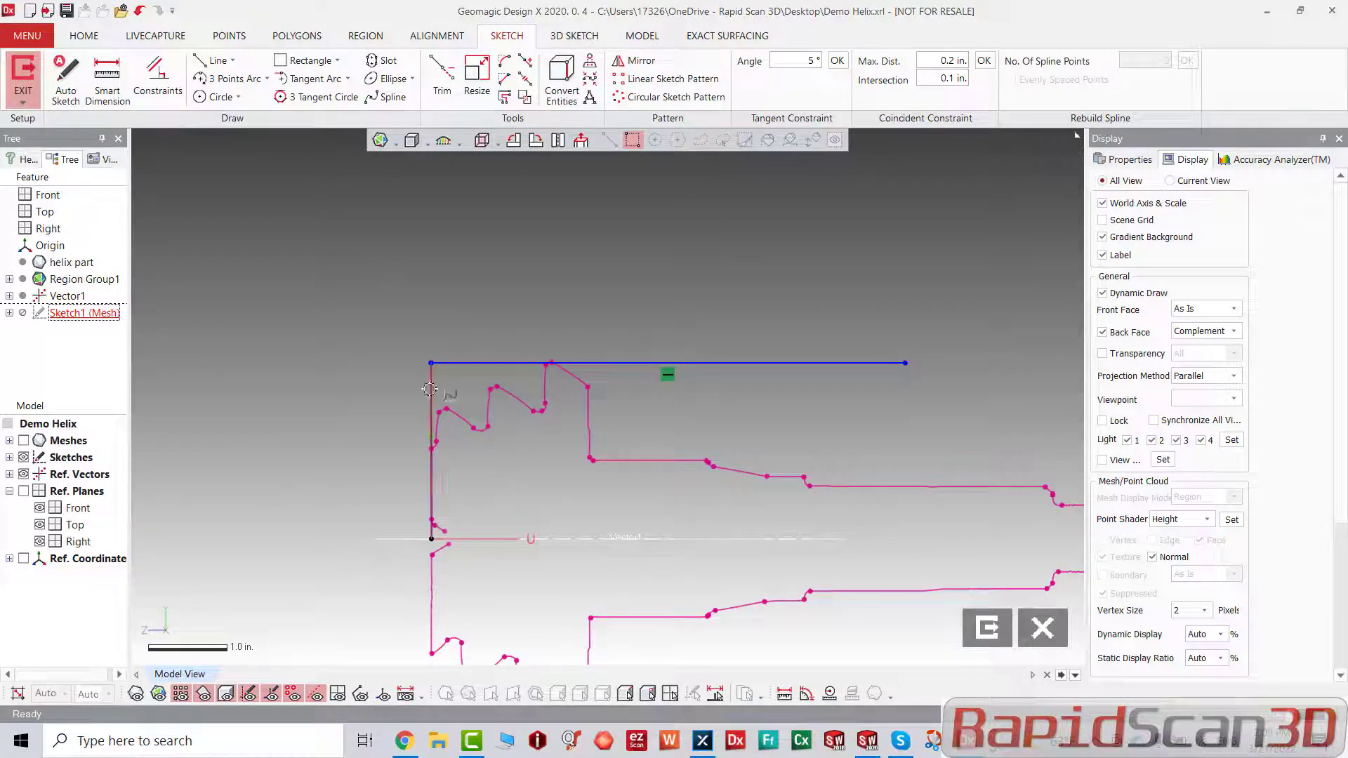
Step: Convert the vertical and horizontal sketch lines to construction geometry and exit the mesh sketch
{"action": "right_click", "coordinate": [465, 363]}
{"action": "left_click", "coordinate": [552, 352]}
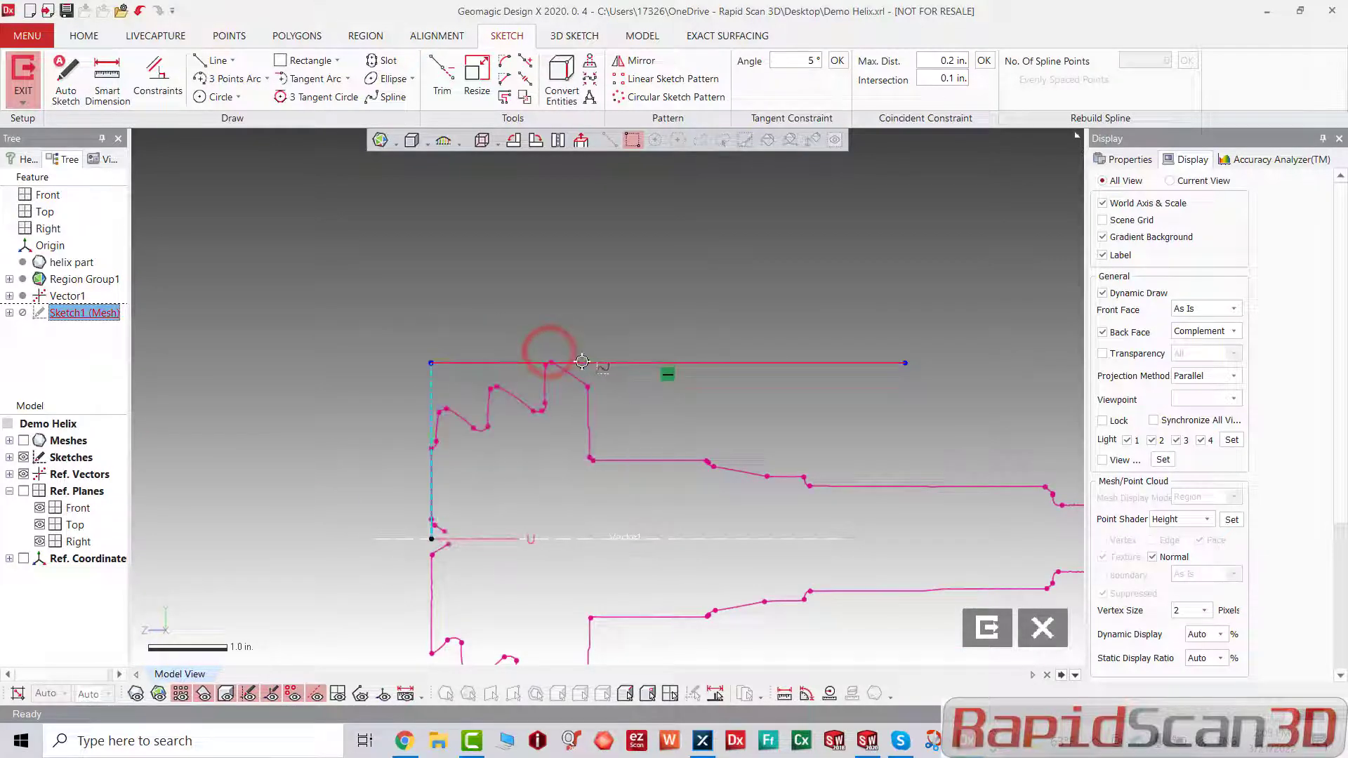
{"action": "right_click", "coordinate": [583, 362]}
{"action": "left_click", "coordinate": [706, 325]}
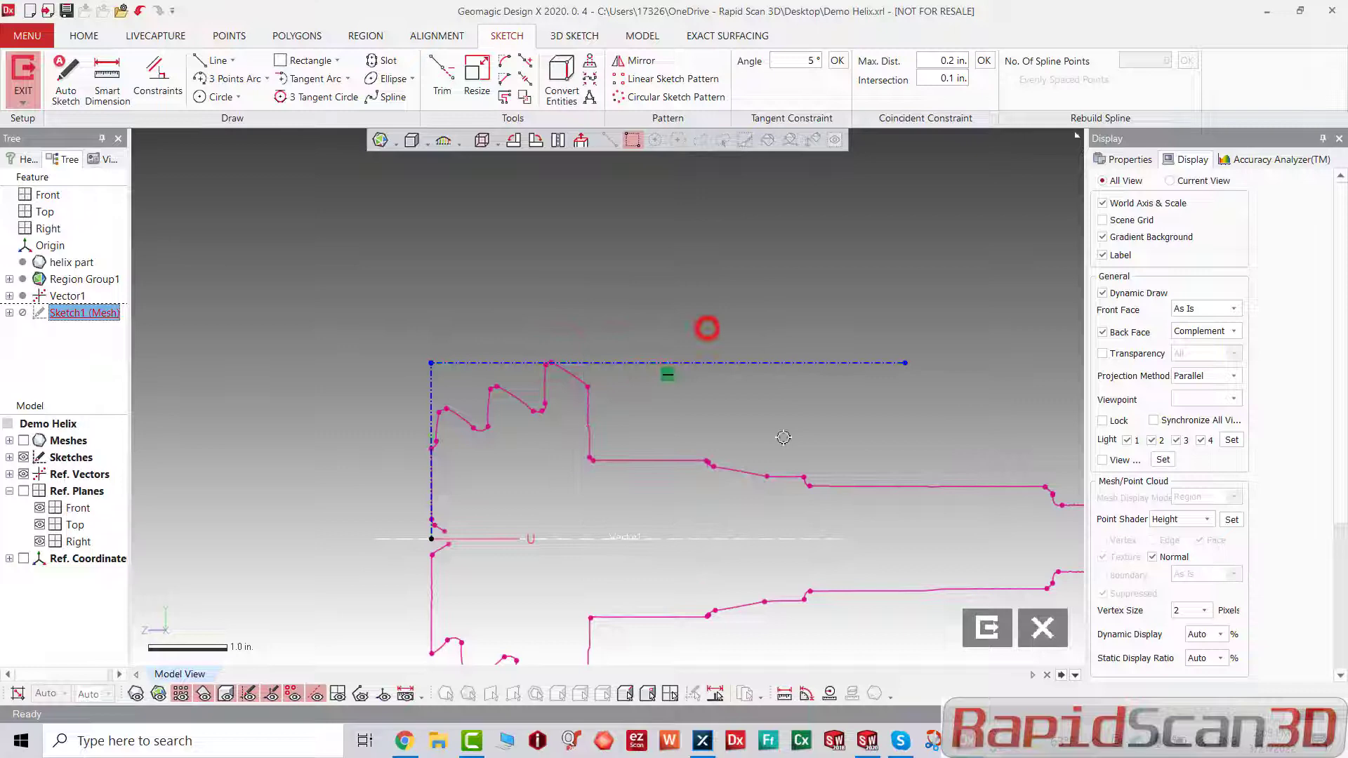
{"action": "left_click", "coordinate": [987, 628]}
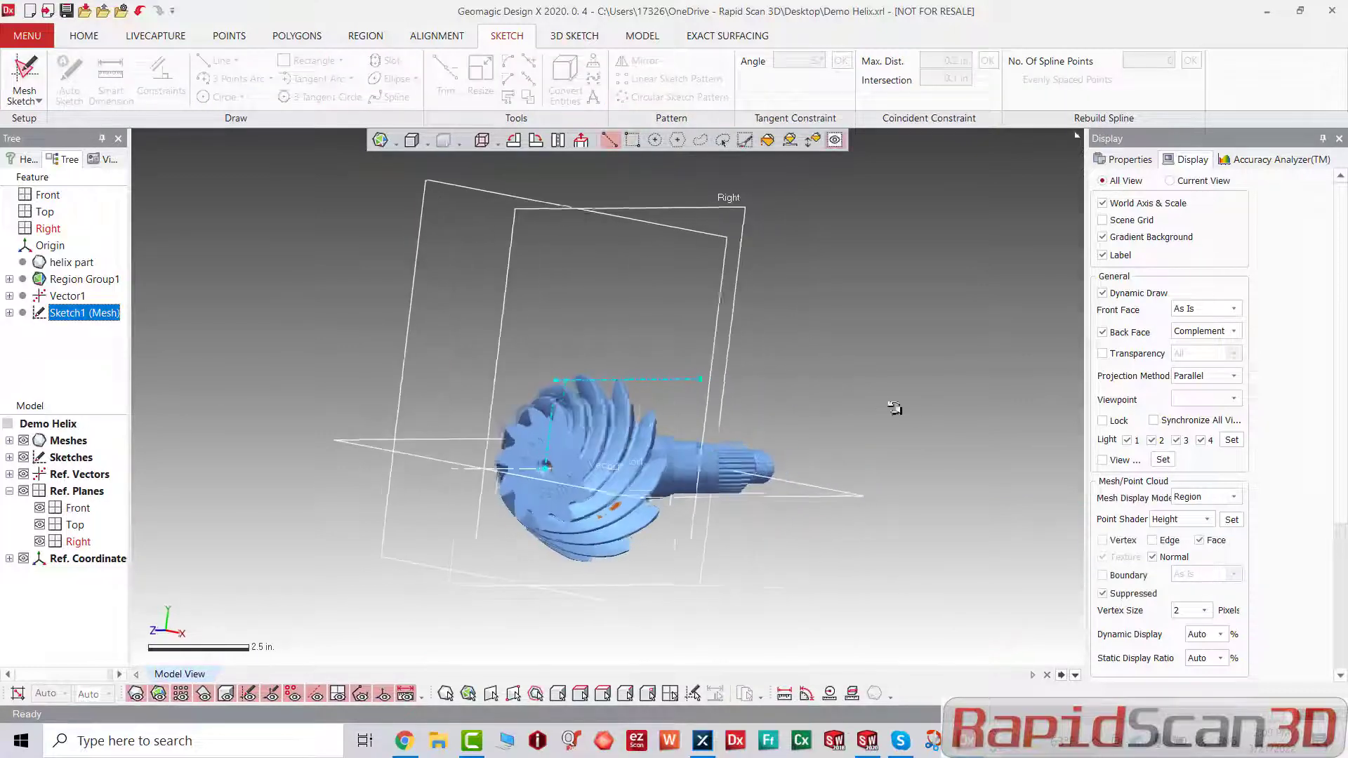
{"action": "left_click", "coordinate": [696, 192]}
Step: Add a reference point where the vertical and horizontal sketch lines intersect, using the Intersect 2 Lines method
{"action": "mouse_move", "coordinate": [671, 301]}
{"action": "right_mouse_down"}
{"action": "mouse_move", "coordinate": [852, 357]}
{"action": "mouse_move", "coordinate": [894, 445]}
{"action": "mouse_move", "coordinate": [544, 349]}
{"action": "right_mouse_up"}
{"action": "left_click", "coordinate": [642, 35]}
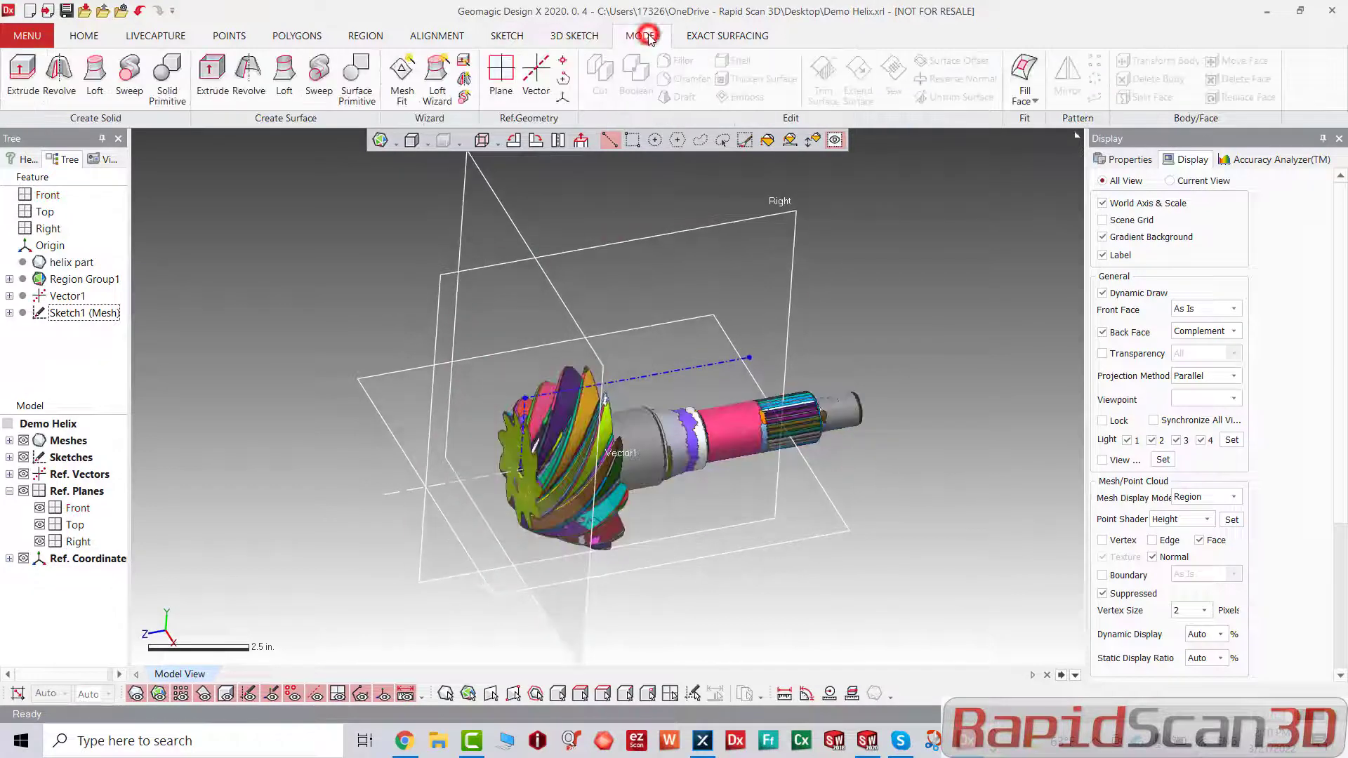
{"action": "left_click", "coordinate": [563, 60]}
{"action": "scroll", "coordinate": [554, 399], "scroll_direction": "up", "scroll_amount": 1}
{"action": "scroll", "coordinate": [548, 406], "scroll_direction": "up", "scroll_amount": 2}
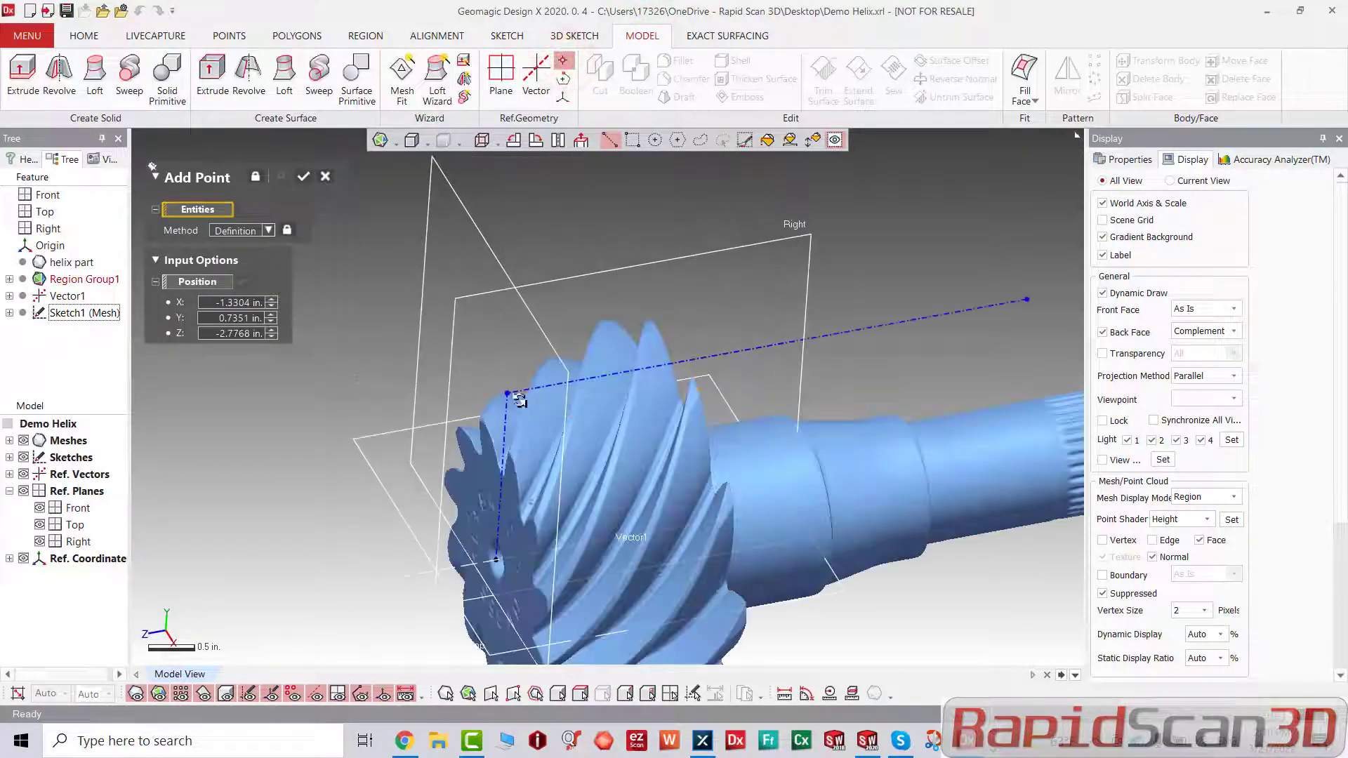
{"action": "left_click", "coordinate": [522, 390]}
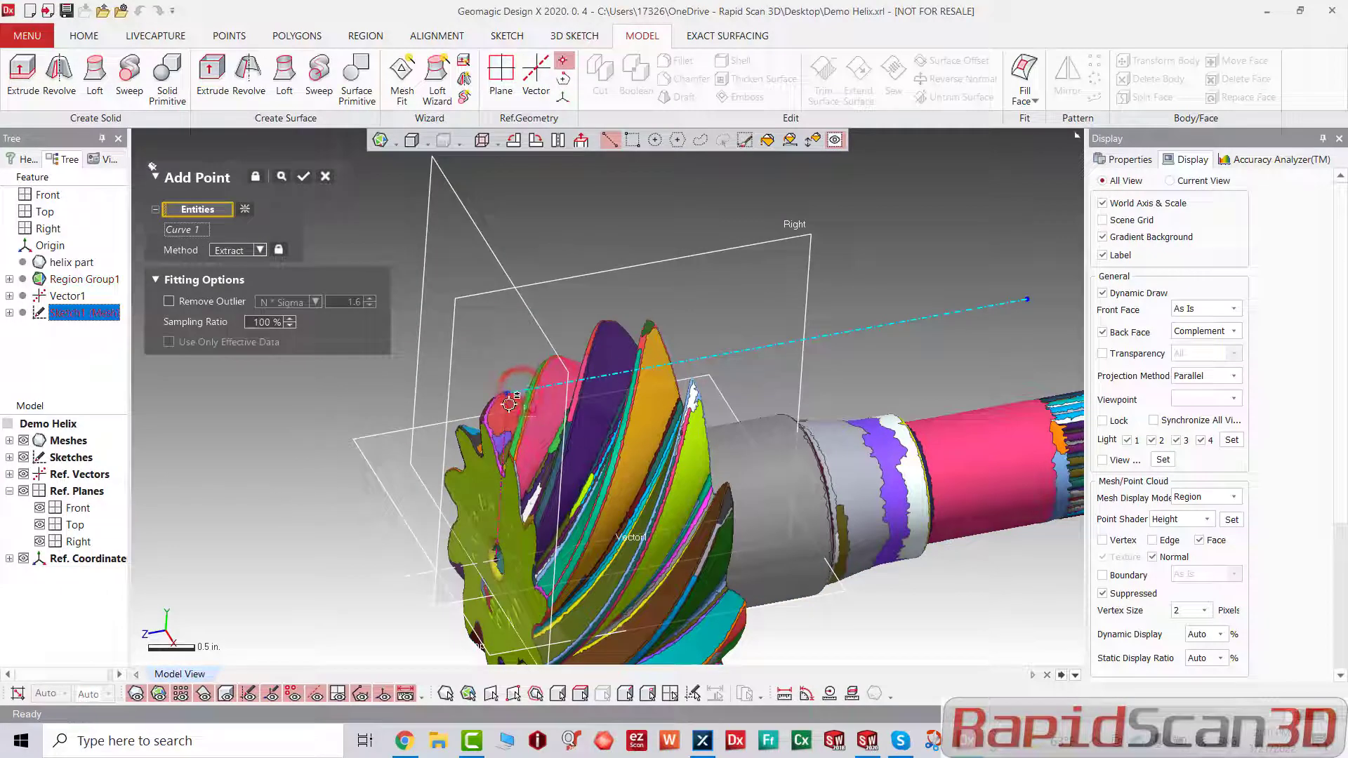
{"action": "left_click", "coordinate": [505, 414]}
{"action": "left_click", "coordinate": [305, 176]}
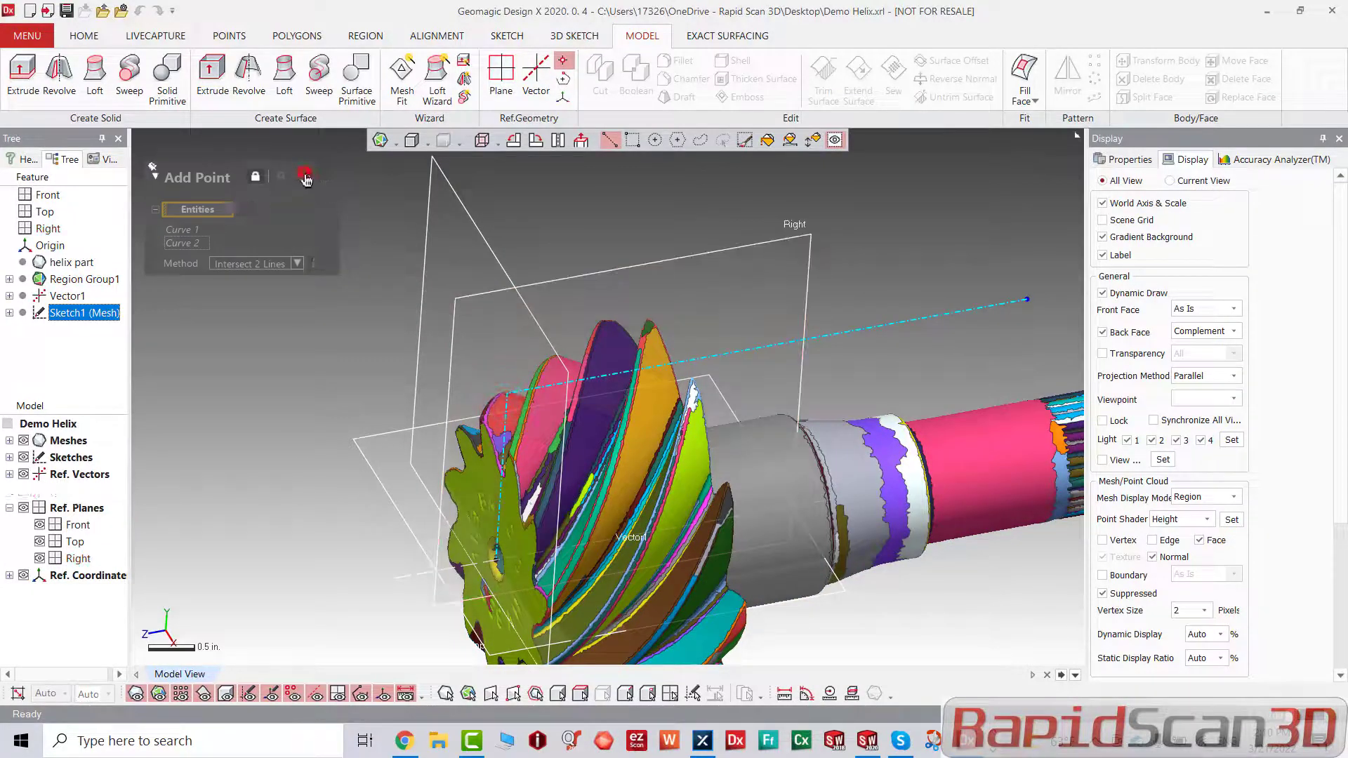
{"action": "scroll", "coordinate": [601, 339], "scroll_direction": "down", "scroll_amount": 2}
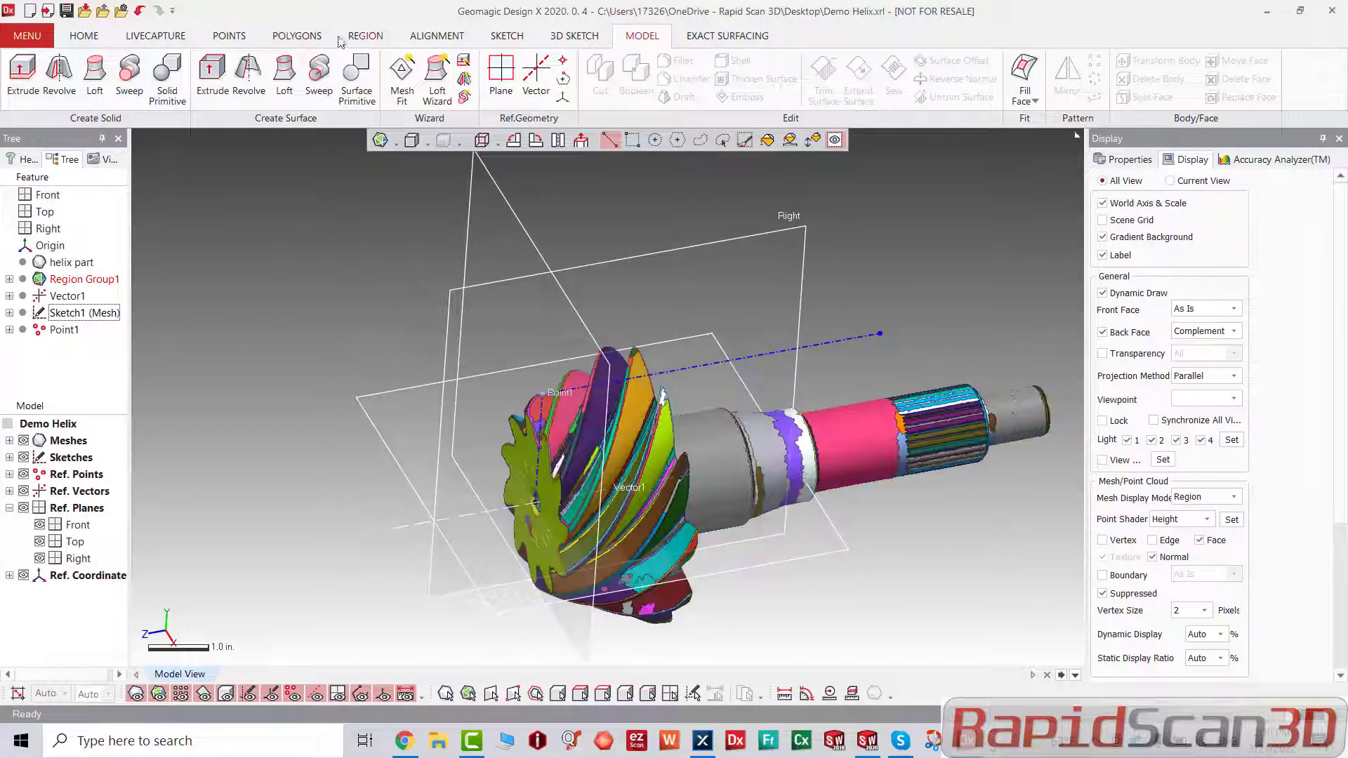
Step: Unroll the helix part scan about Vector1 with Point1 as the split/start point
{"action": "left_click", "coordinate": [302, 37]}
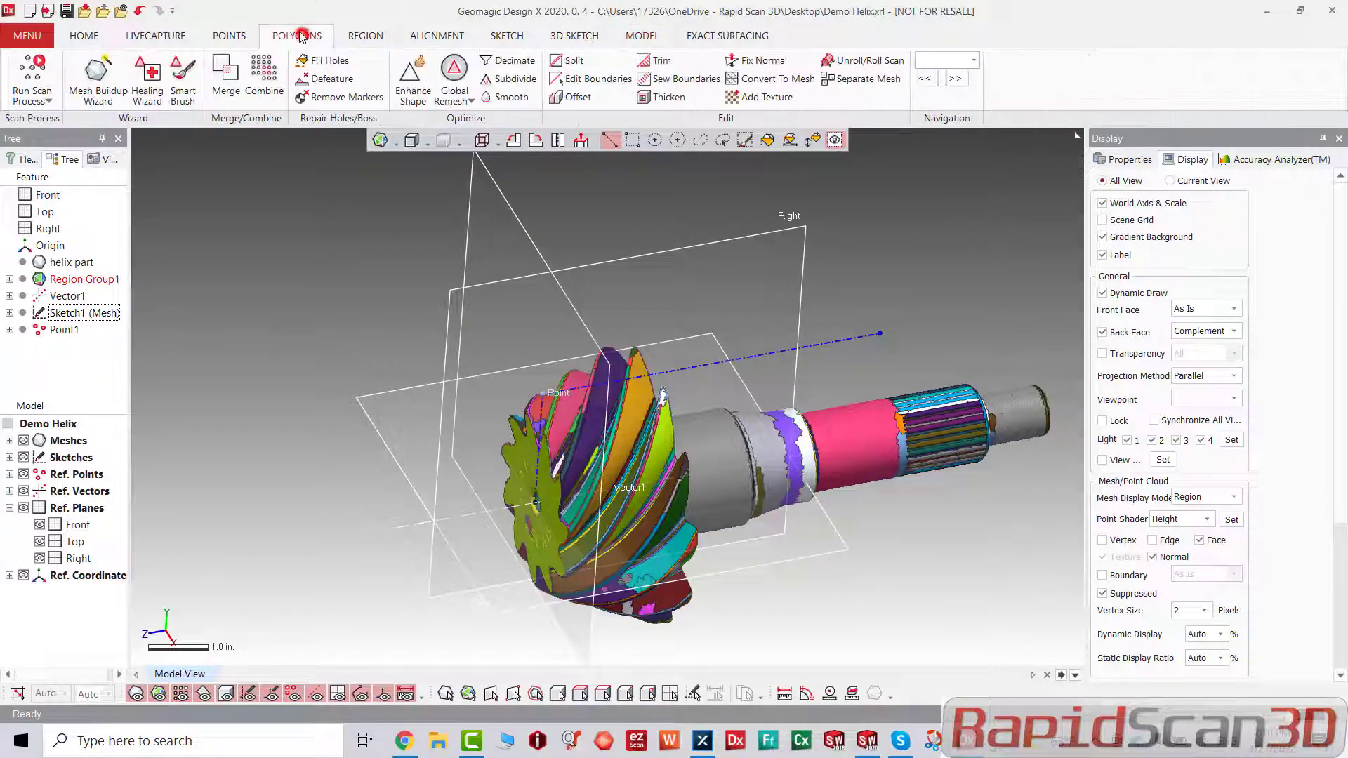
{"action": "left_click", "coordinate": [852, 63]}
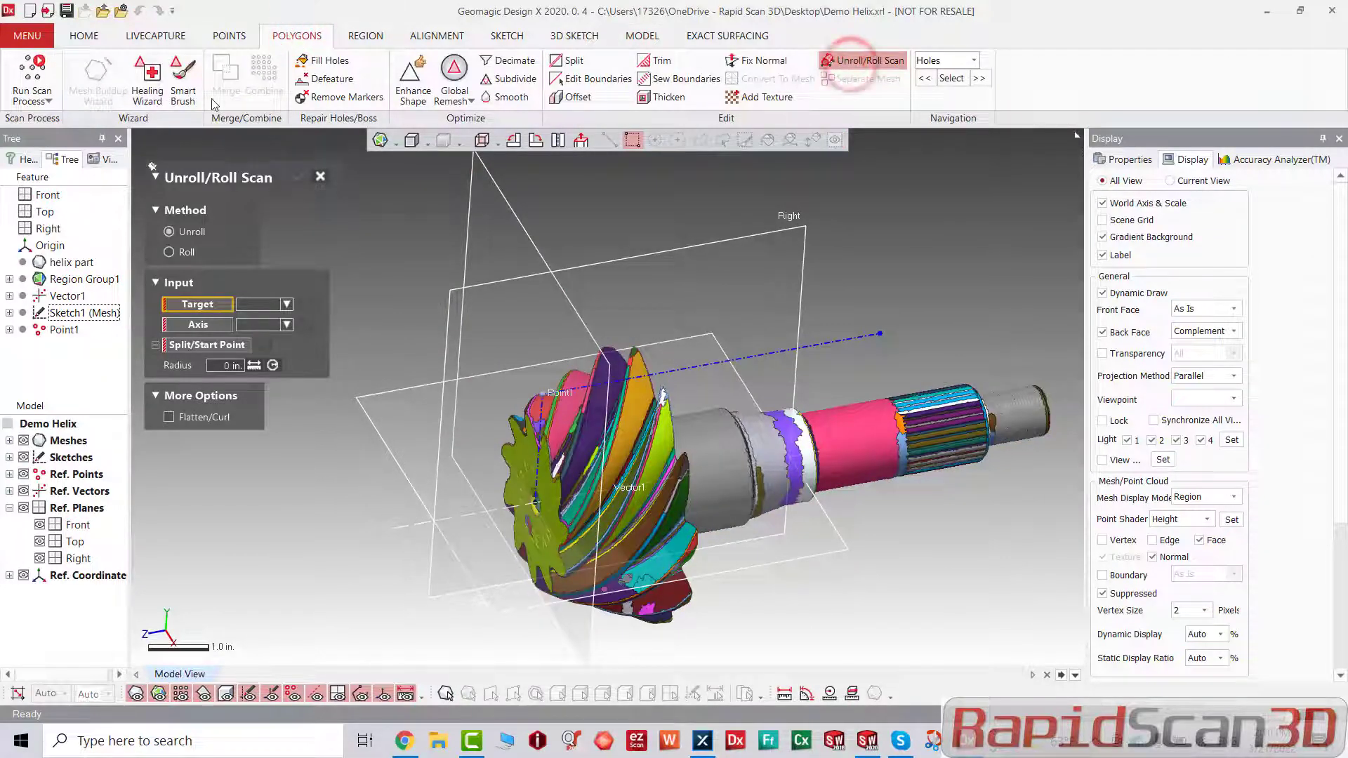
{"action": "left_click", "coordinate": [630, 417]}
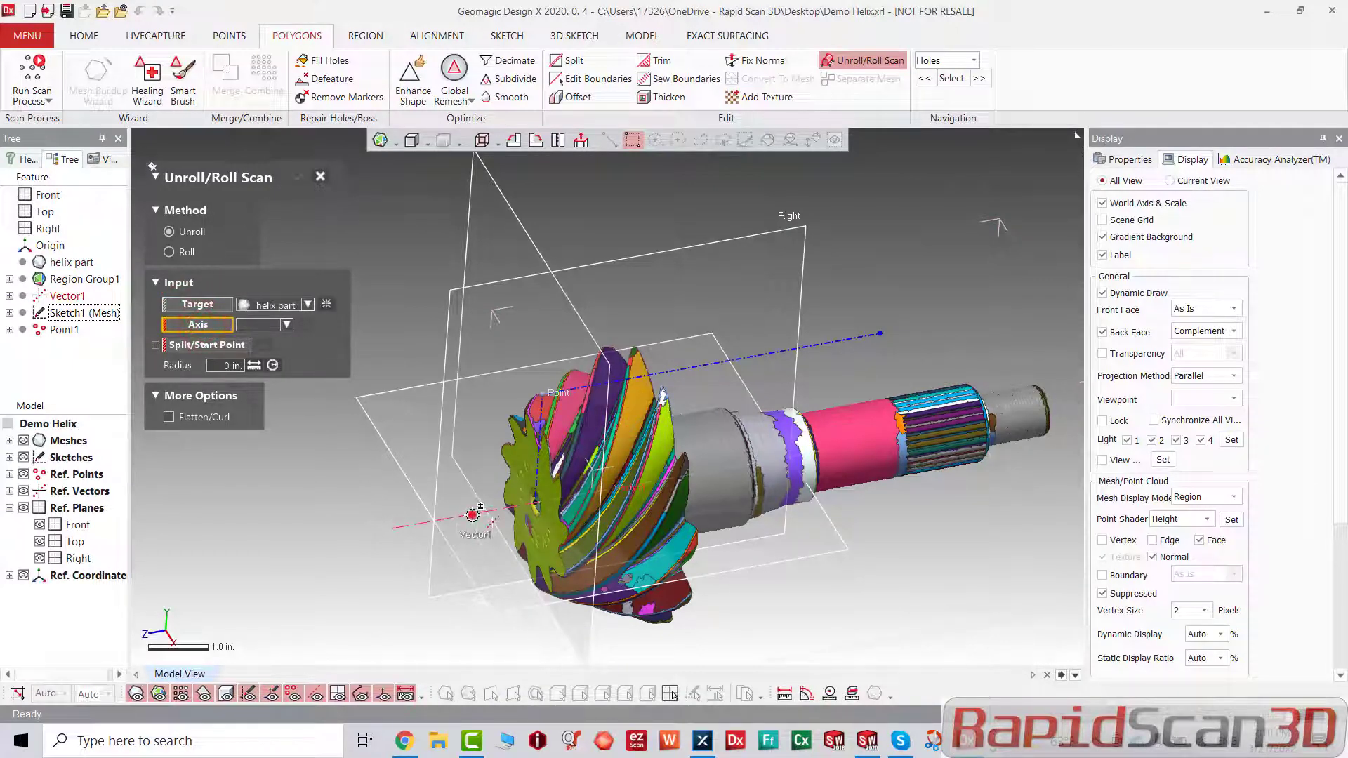
{"action": "left_click", "coordinate": [474, 514]}
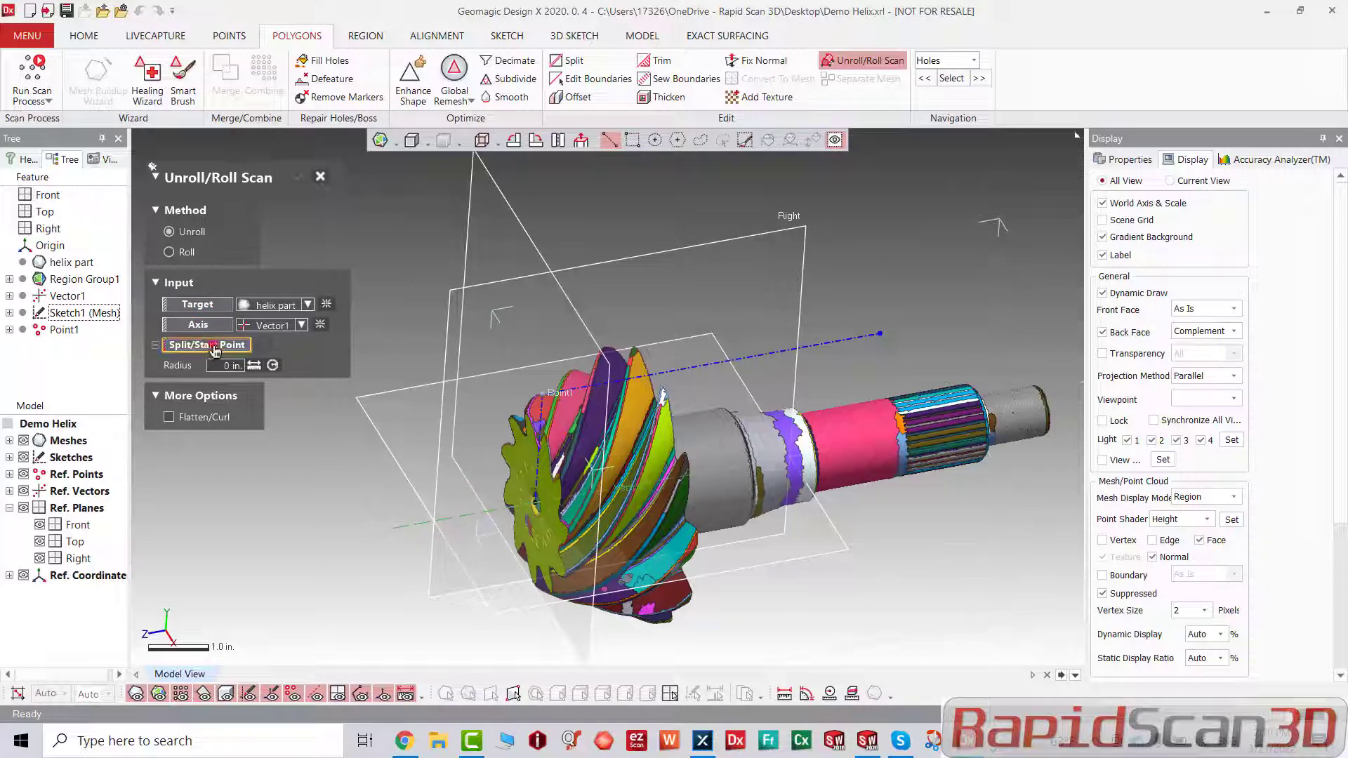
{"action": "left_click", "coordinate": [544, 394]}
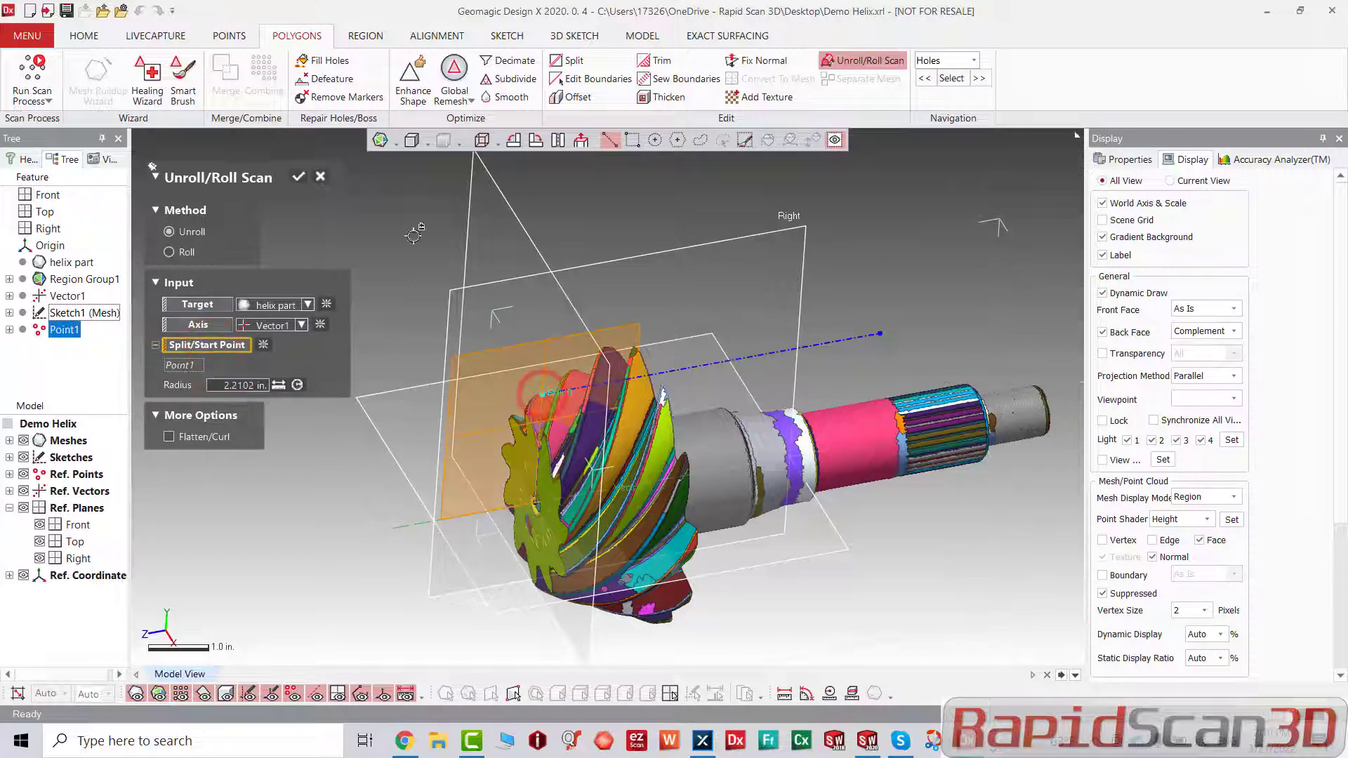
{"action": "left_click", "coordinate": [299, 177]}
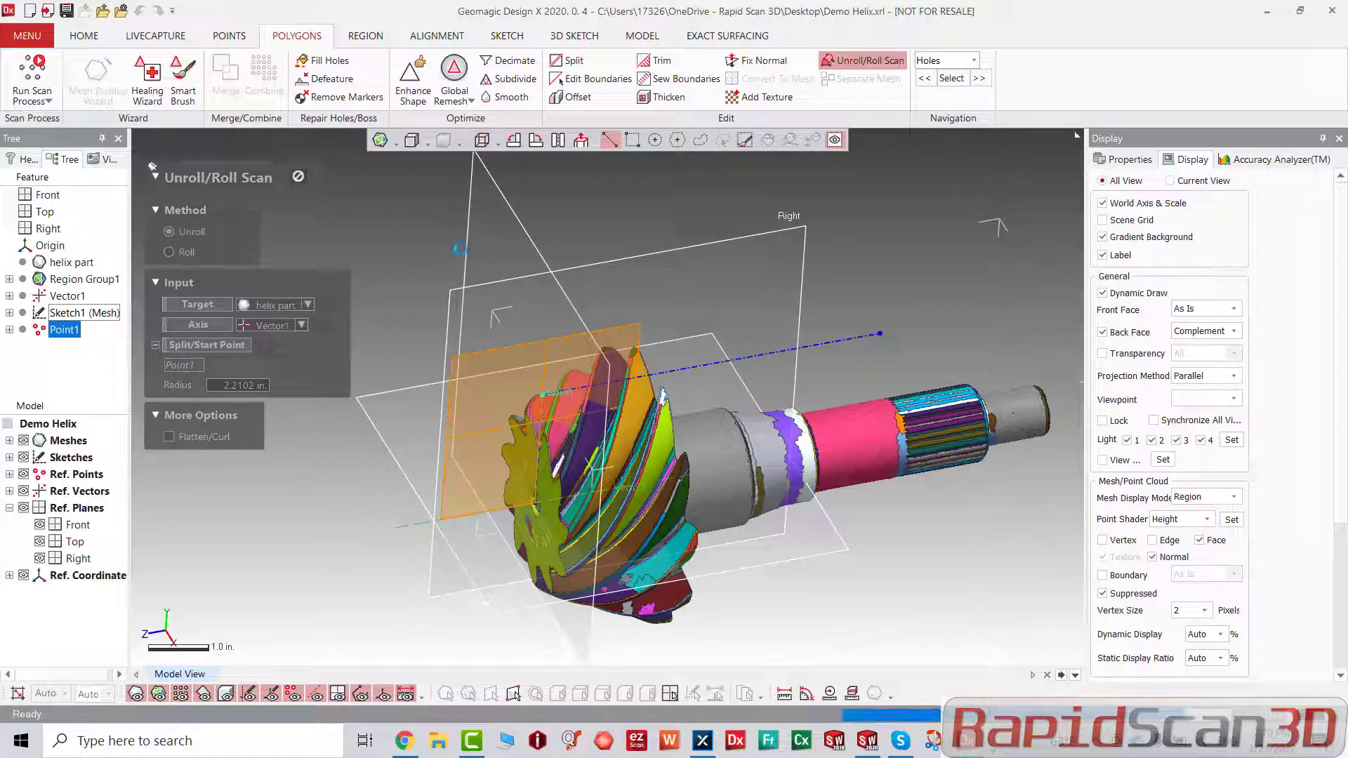
Step: Examine the unrolled mesh and its helical tooth regions from several angles and distances
{"action": "right_click_drag", "start_coordinate": [602, 387], "coordinate": [422, 491]}
{"action": "scroll", "coordinate": [632, 428], "scroll_direction": "down", "scroll_amount": 2}
{"action": "scroll", "coordinate": [644, 323], "scroll_direction": "up", "scroll_amount": 3}
{"action": "right_click_drag", "start_coordinate": [644, 323], "coordinate": [653, 277]}
{"action": "scroll", "coordinate": [579, 309], "scroll_direction": "up", "scroll_amount": 4}
{"action": "scroll", "coordinate": [718, 370], "scroll_direction": "down", "scroll_amount": 4}
{"action": "scroll", "coordinate": [722, 415], "scroll_direction": "down", "scroll_amount": 3}
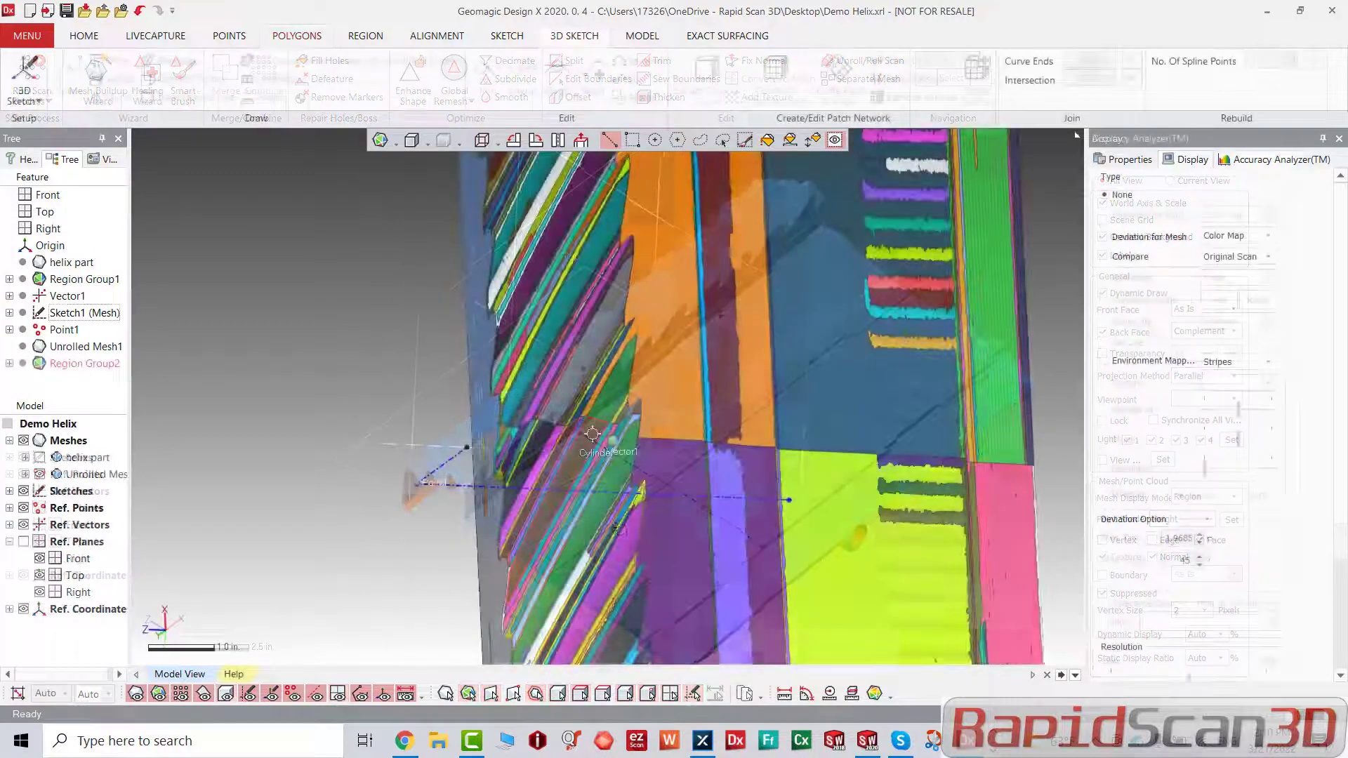
{"action": "scroll", "coordinate": [615, 395], "scroll_direction": "down", "scroll_amount": 2}
{"action": "right_click_drag", "start_coordinate": [616, 395], "coordinate": [777, 369]}
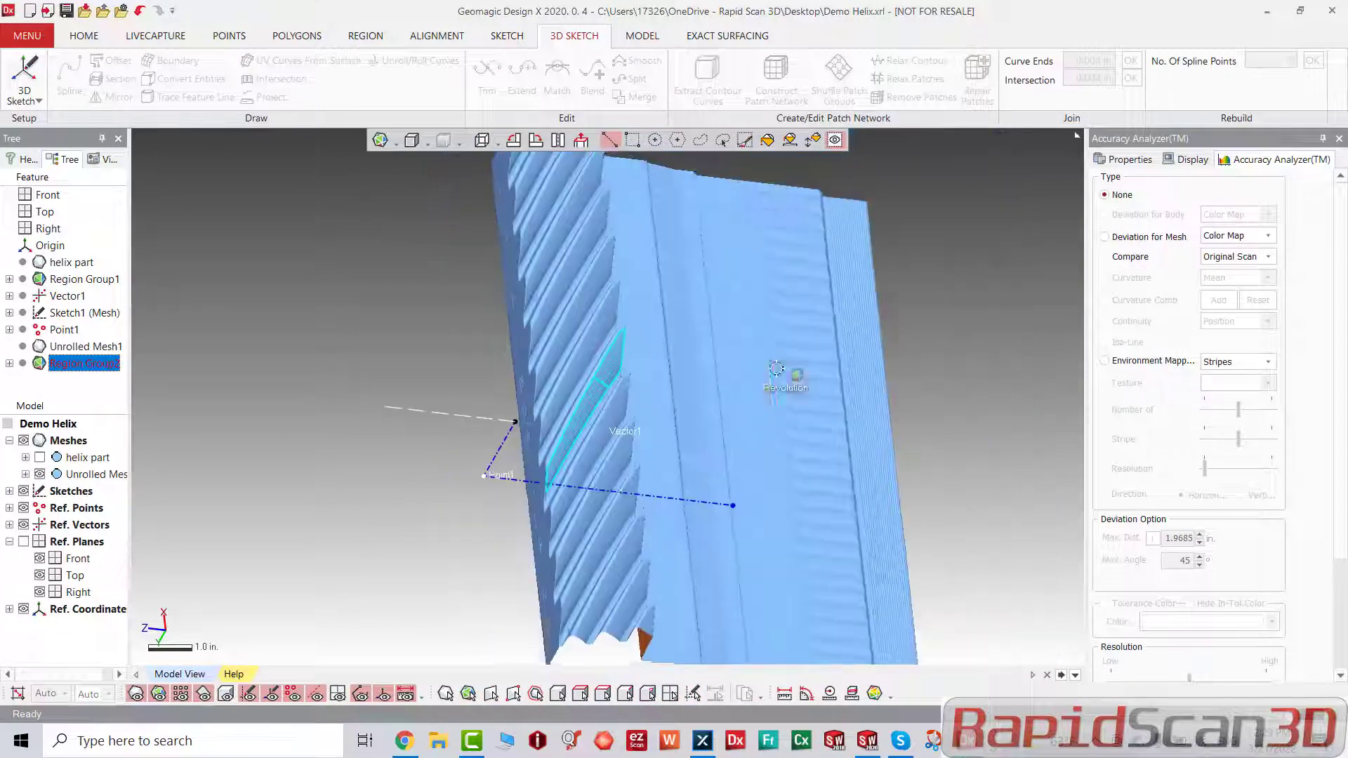
{"action": "right_click_drag", "start_coordinate": [777, 369], "coordinate": [709, 274]}
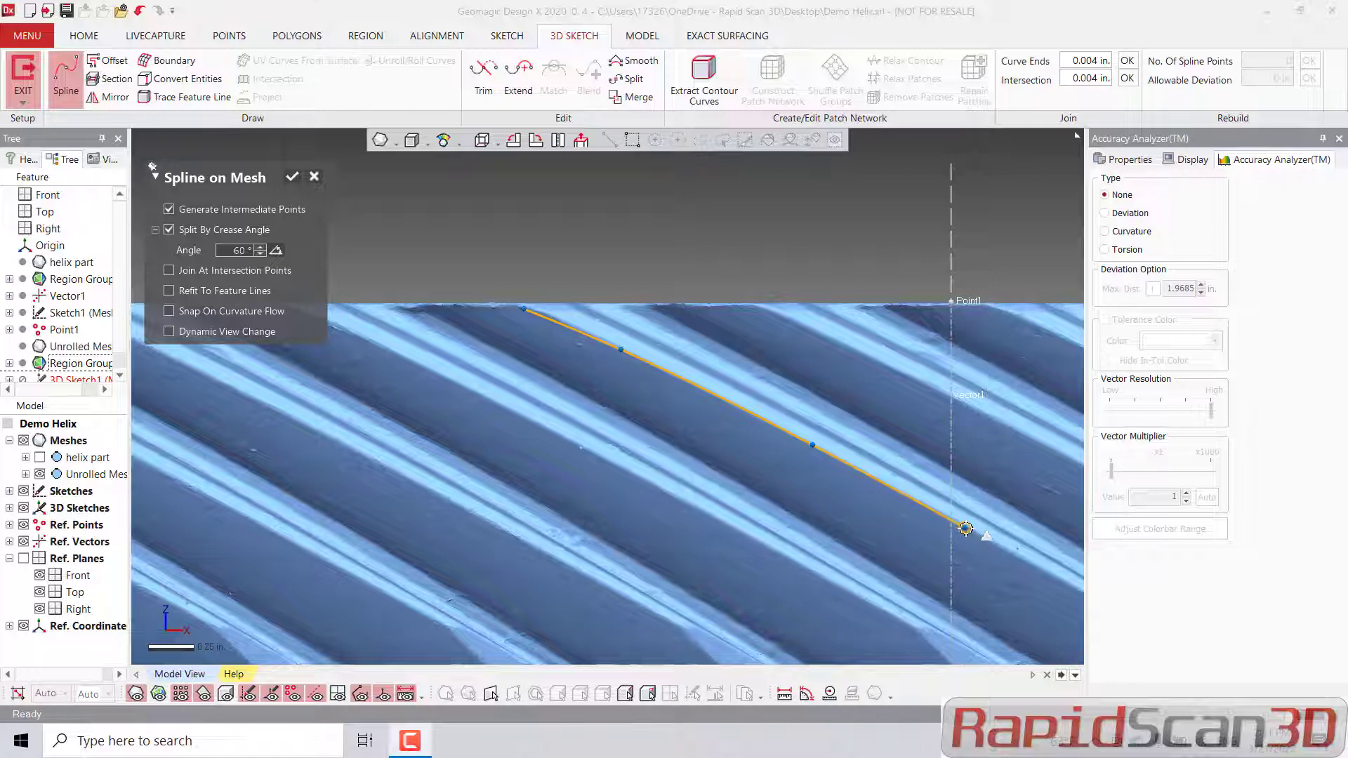
Step: Complete the spline down one edge of the tooth groove and move its starting end onto the mesh's upper edge
{"action": "left_click", "coordinate": [966, 528]}
{"action": "scroll", "coordinate": [972, 552], "scroll_direction": "down", "scroll_amount": 3}
{"action": "scroll", "coordinate": [976, 555], "scroll_direction": "up", "scroll_amount": 2}
{"action": "right_click_drag", "start_coordinate": [1000, 570], "coordinate": [879, 517], "text": "ctrl"}
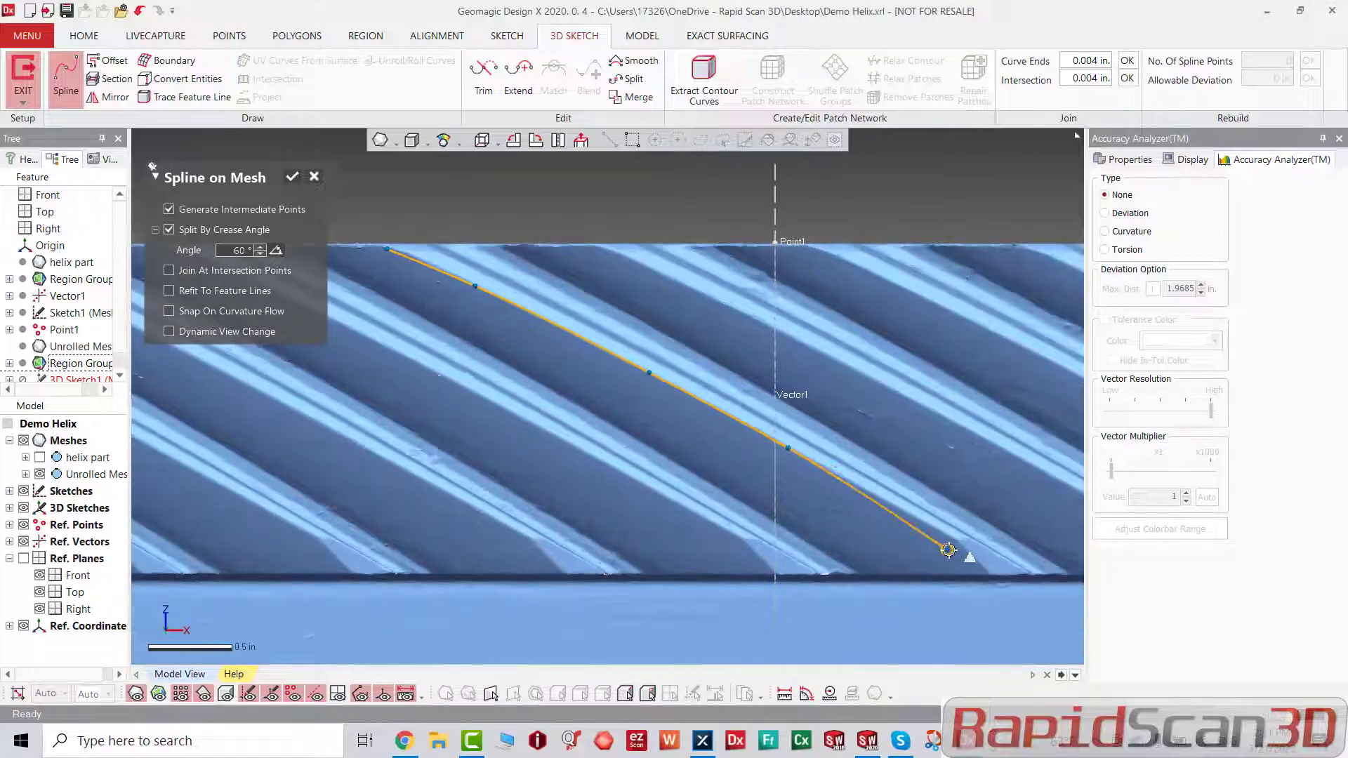
{"action": "double_click", "coordinate": [952, 541]}
{"action": "scroll", "coordinate": [952, 542], "scroll_direction": "down", "scroll_amount": 6}
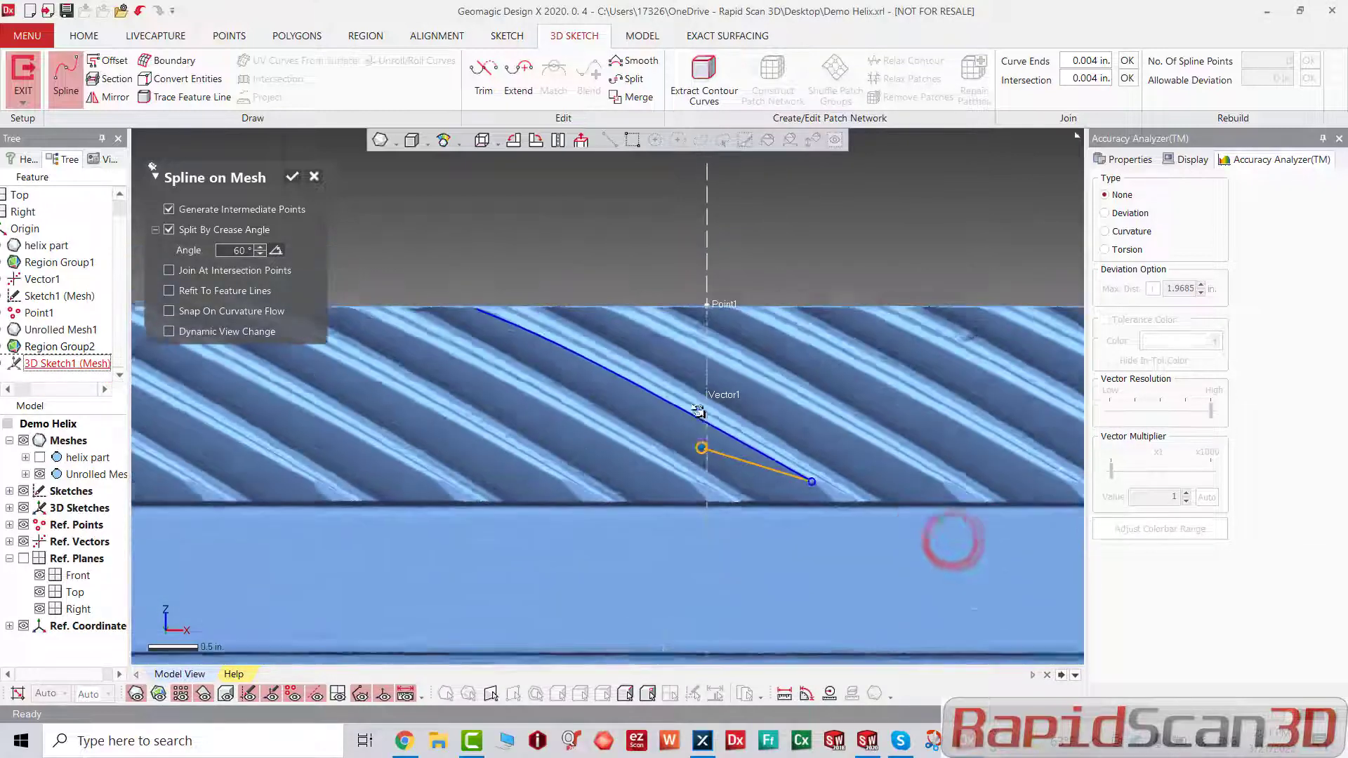
{"action": "scroll", "coordinate": [587, 362], "scroll_direction": "up", "scroll_amount": 8}
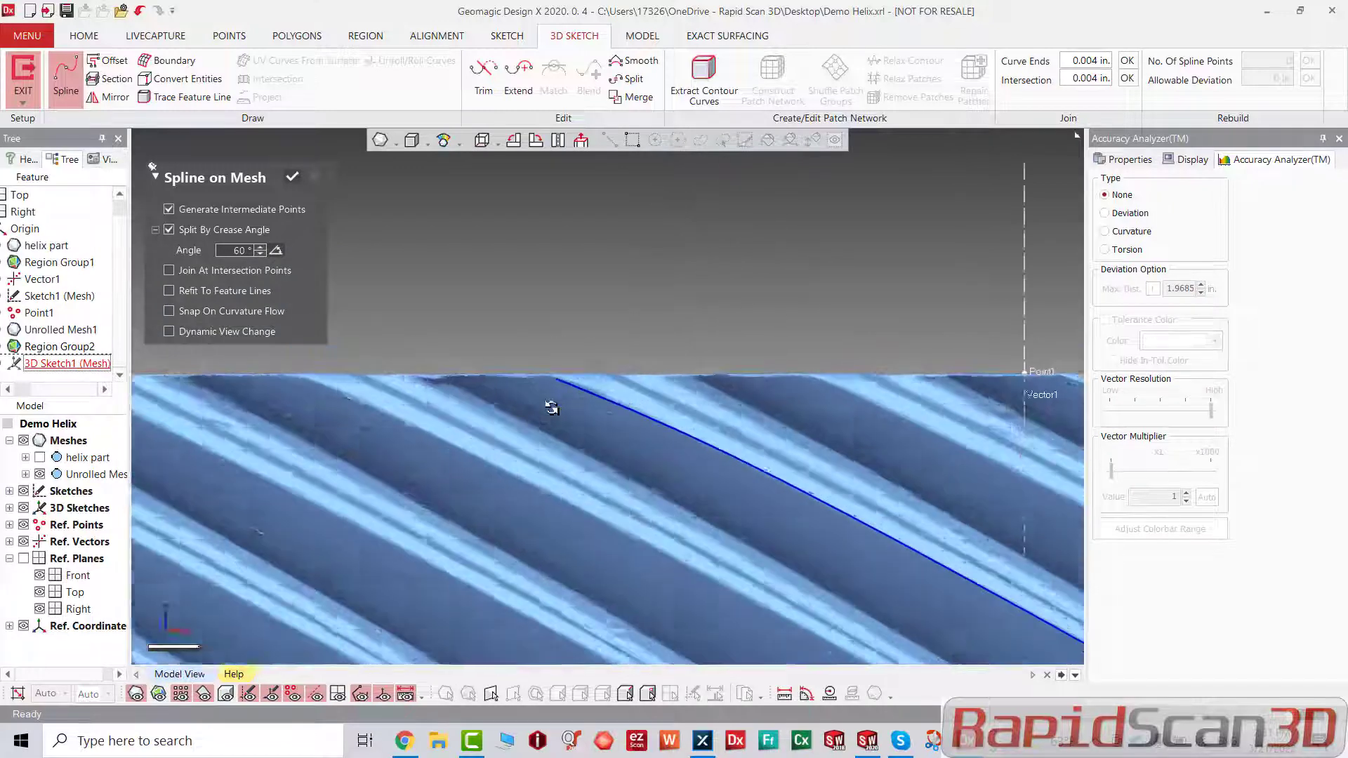
{"action": "left_click_drag", "start_coordinate": [563, 374], "coordinate": [555, 366]}
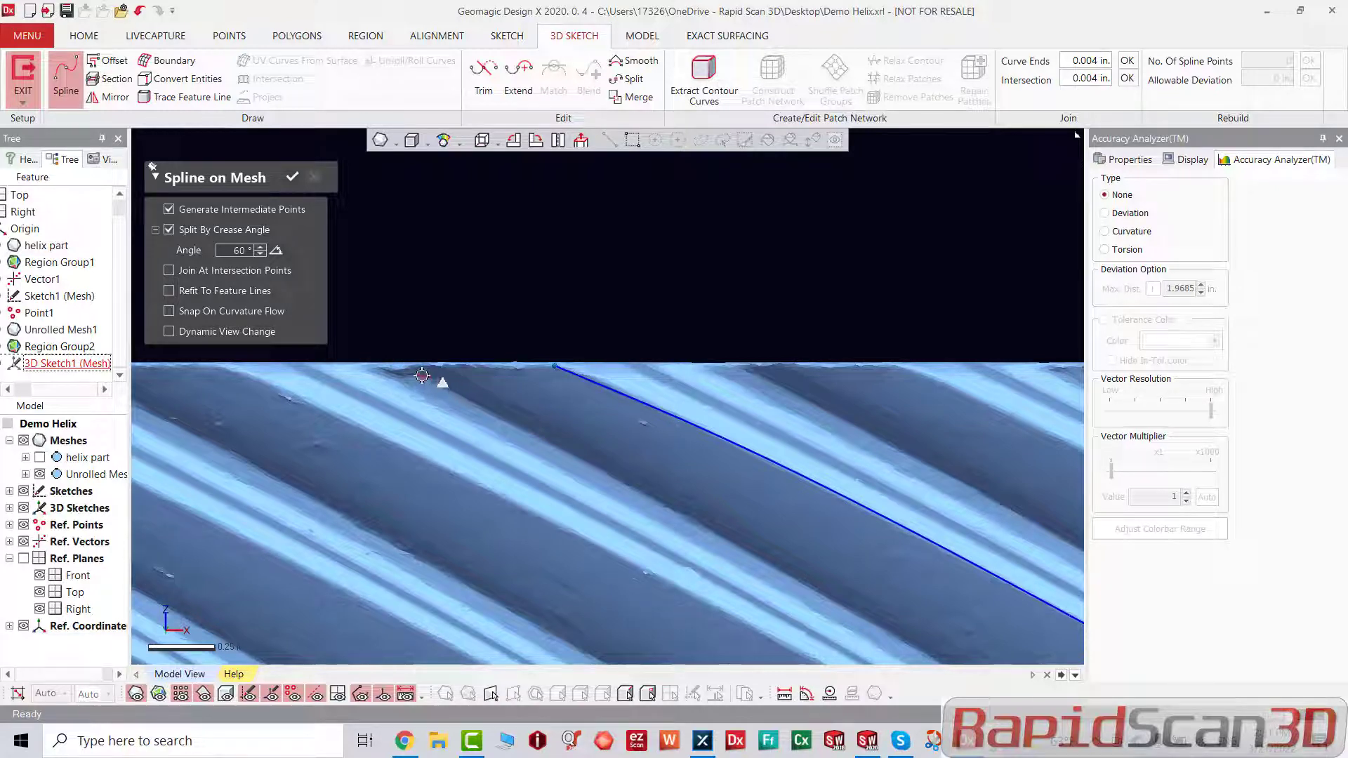
Step: Trace a second mesh spline along the opposite edge of the same groove, from the mesh's upper edge to the tooth's lower end
{"action": "left_click", "coordinate": [422, 376]}
{"action": "left_click", "coordinate": [520, 426]}
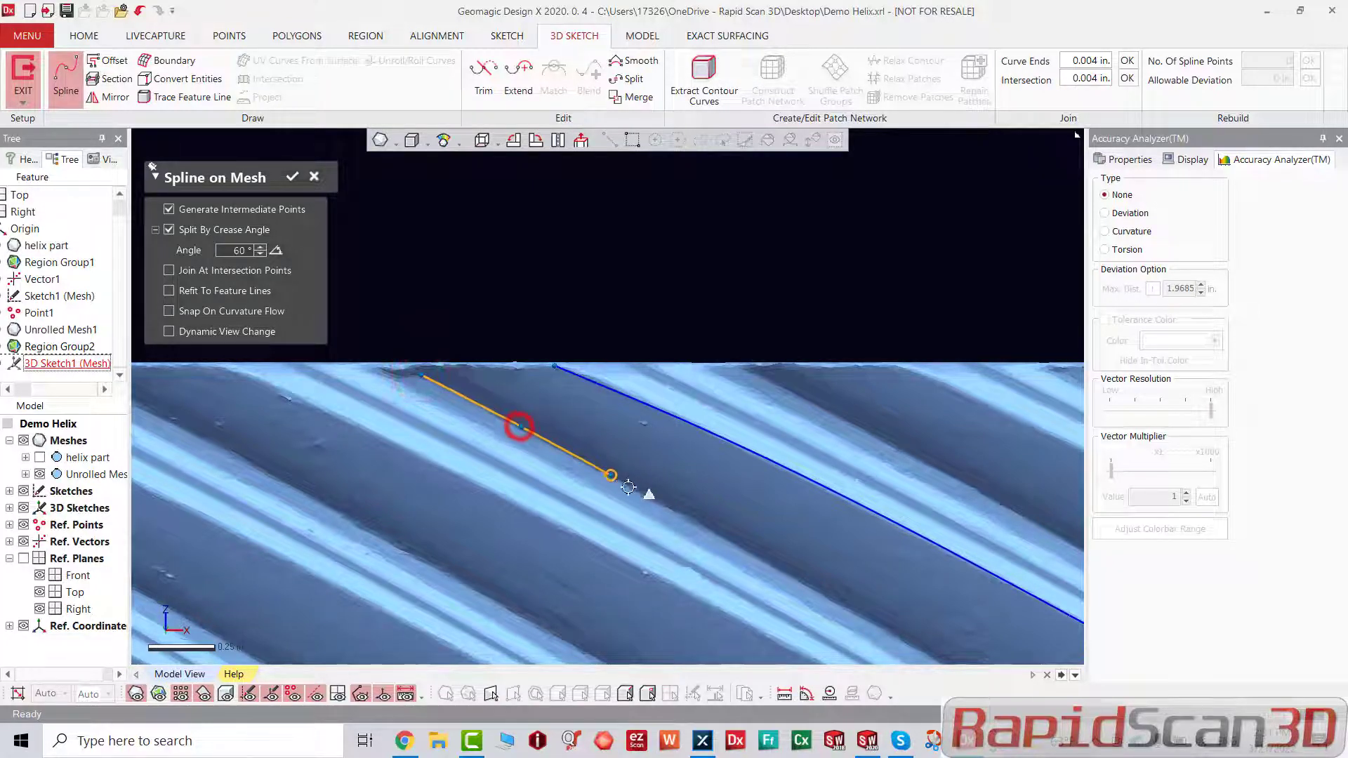
{"action": "right_click_drag", "start_coordinate": [743, 558], "coordinate": [795, 541]}
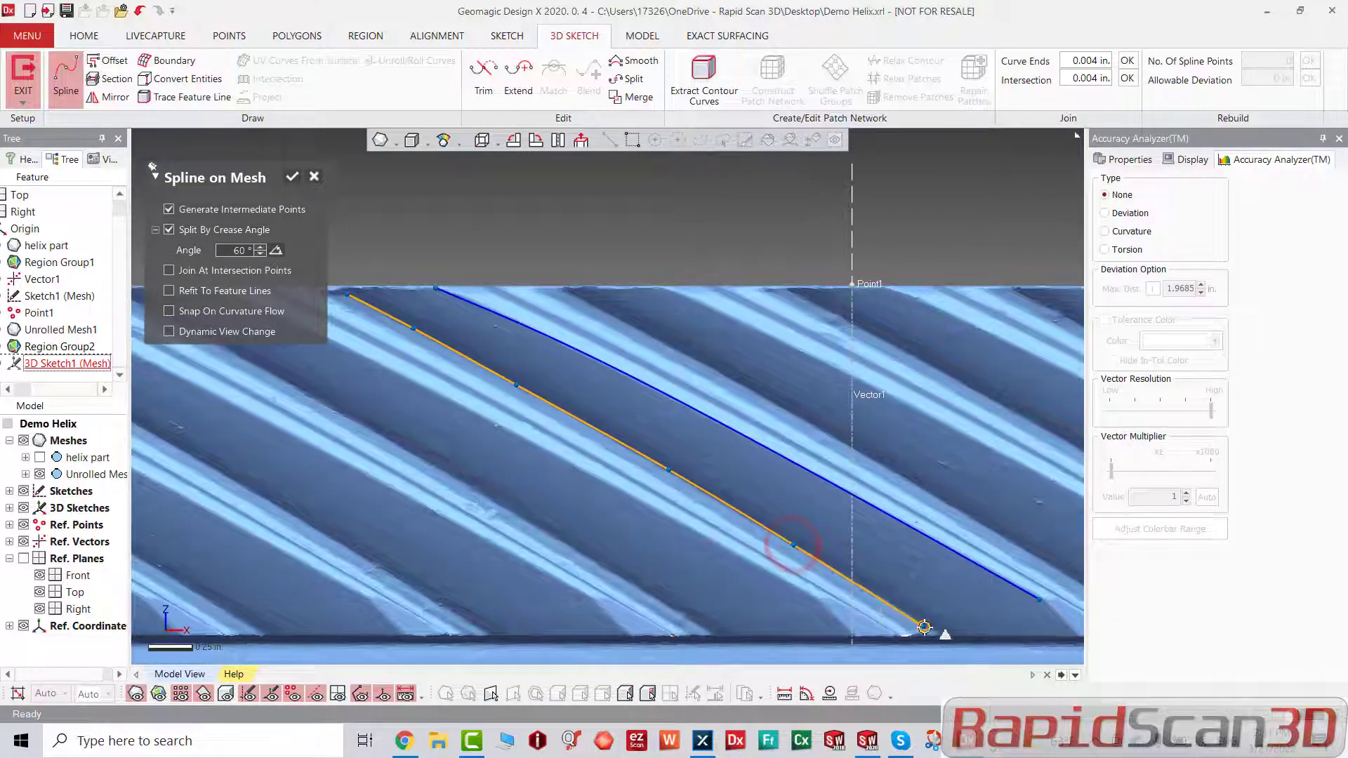
{"action": "right_click_drag", "start_coordinate": [924, 627], "coordinate": [782, 550]}
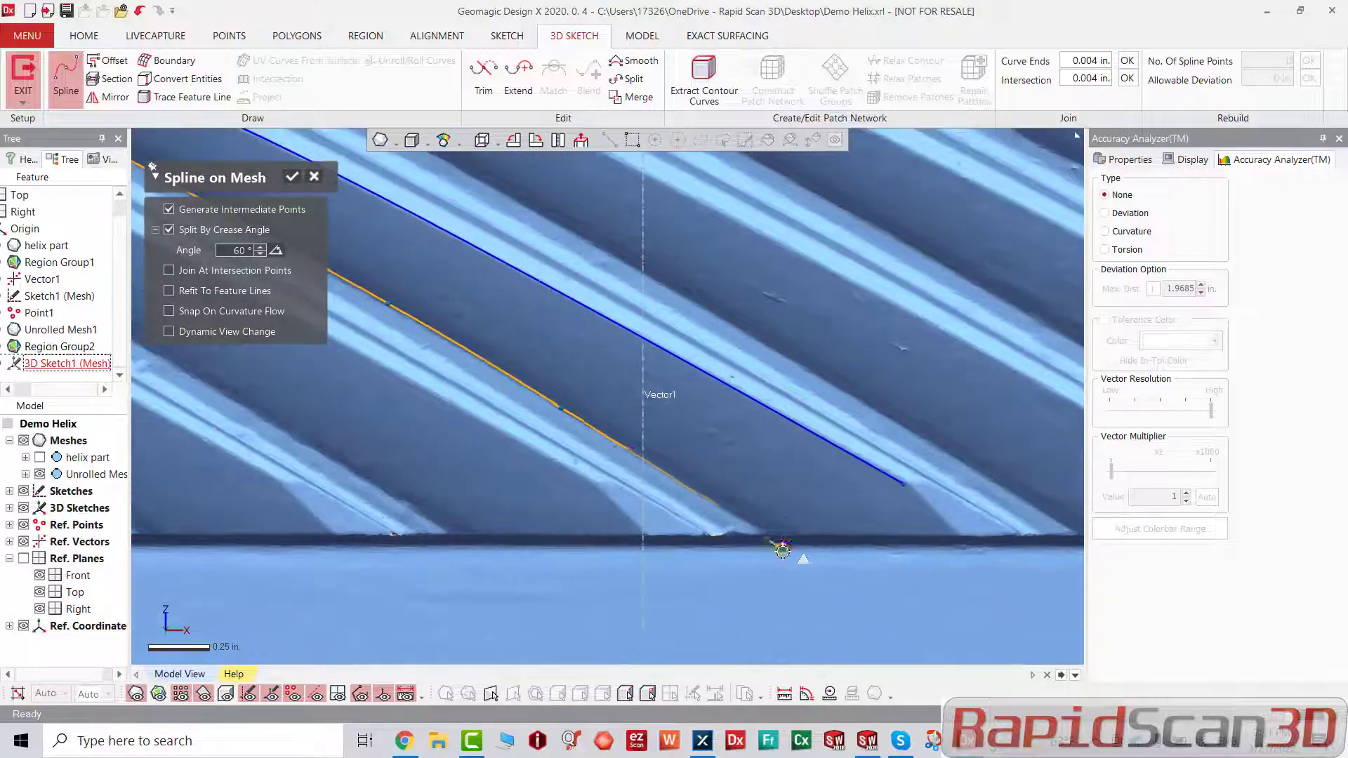
{"action": "left_click", "coordinate": [762, 531]}
{"action": "scroll", "coordinate": [783, 538], "scroll_direction": "down", "scroll_amount": 8}
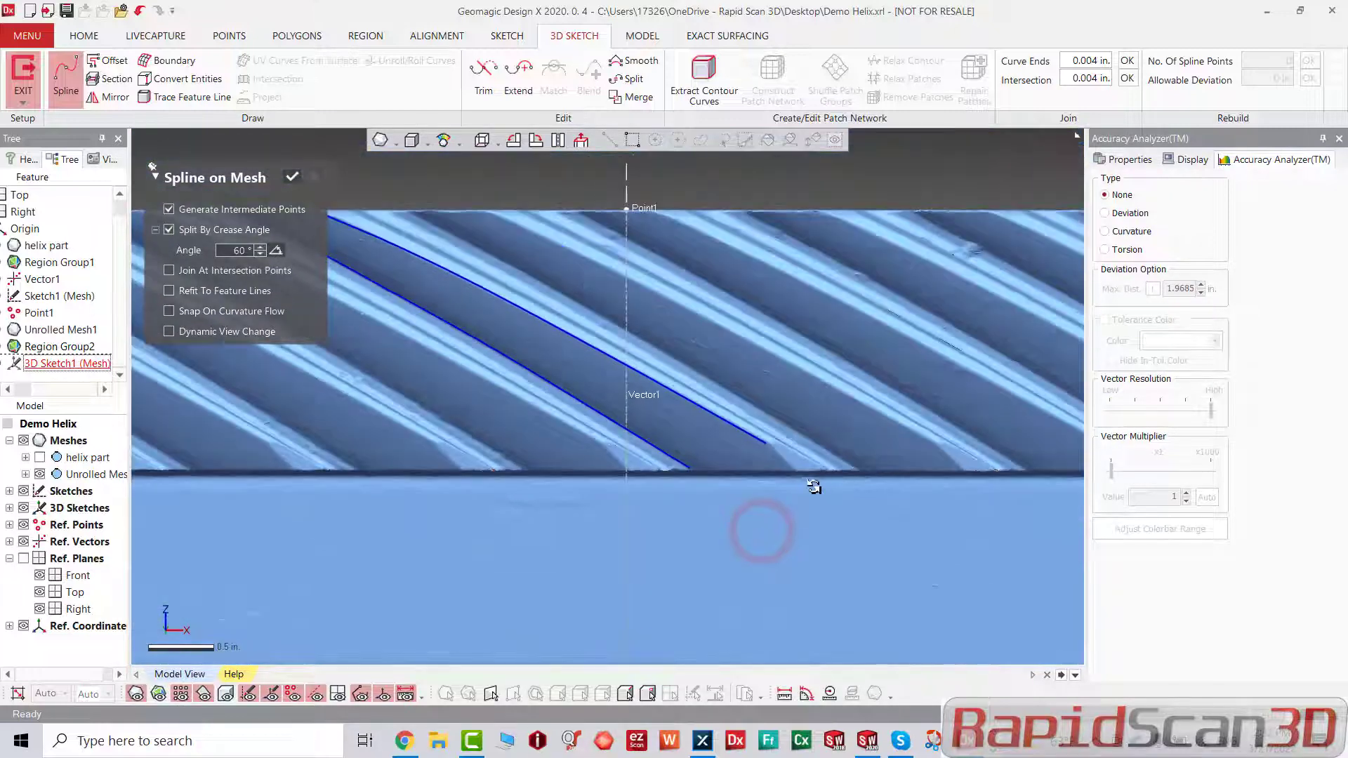
{"action": "scroll", "coordinate": [444, 316], "scroll_direction": "up", "scroll_amount": 8}
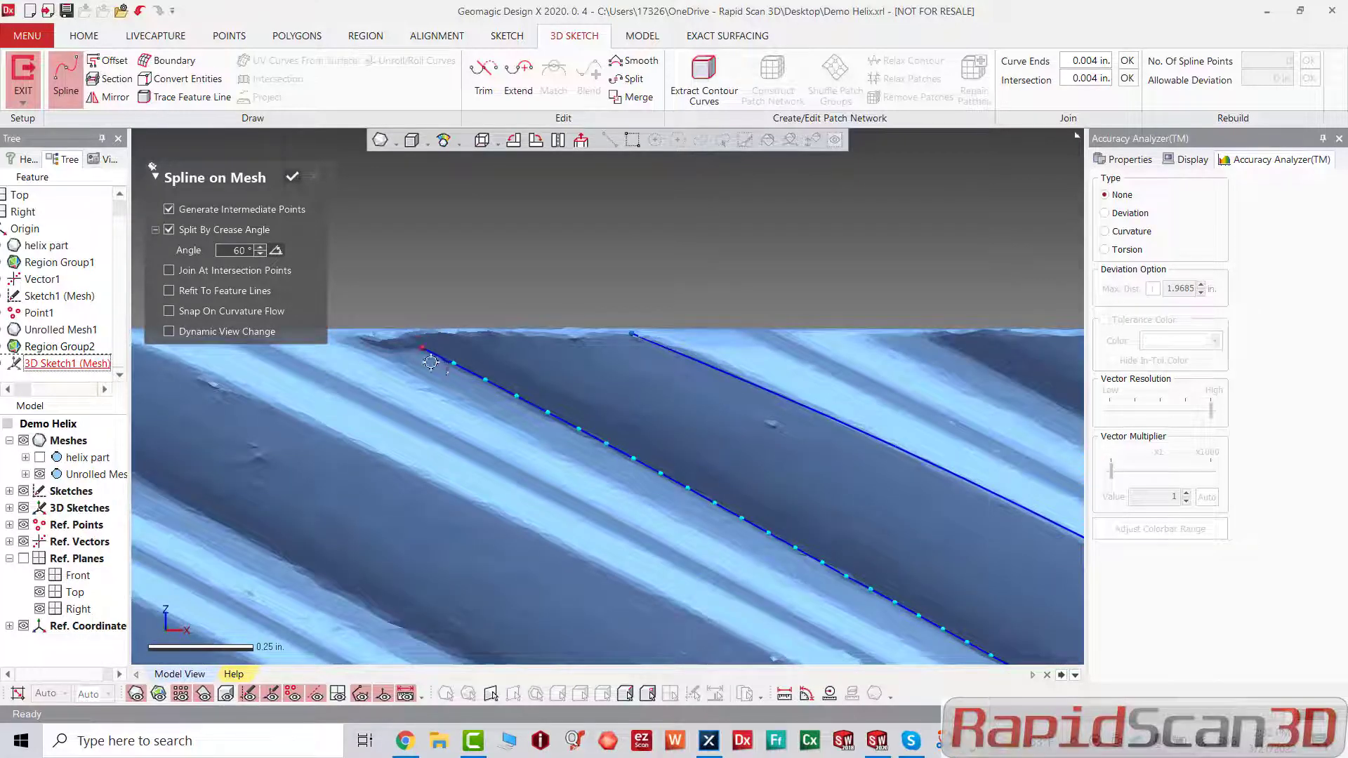
{"action": "left_click", "coordinate": [422, 349]}
Step: Trace a third mesh spline along the narrow tooth ridge beside the groove, down to its lower end, and accept the splines
{"action": "right_click_drag", "start_coordinate": [504, 334], "coordinate": [707, 367]}
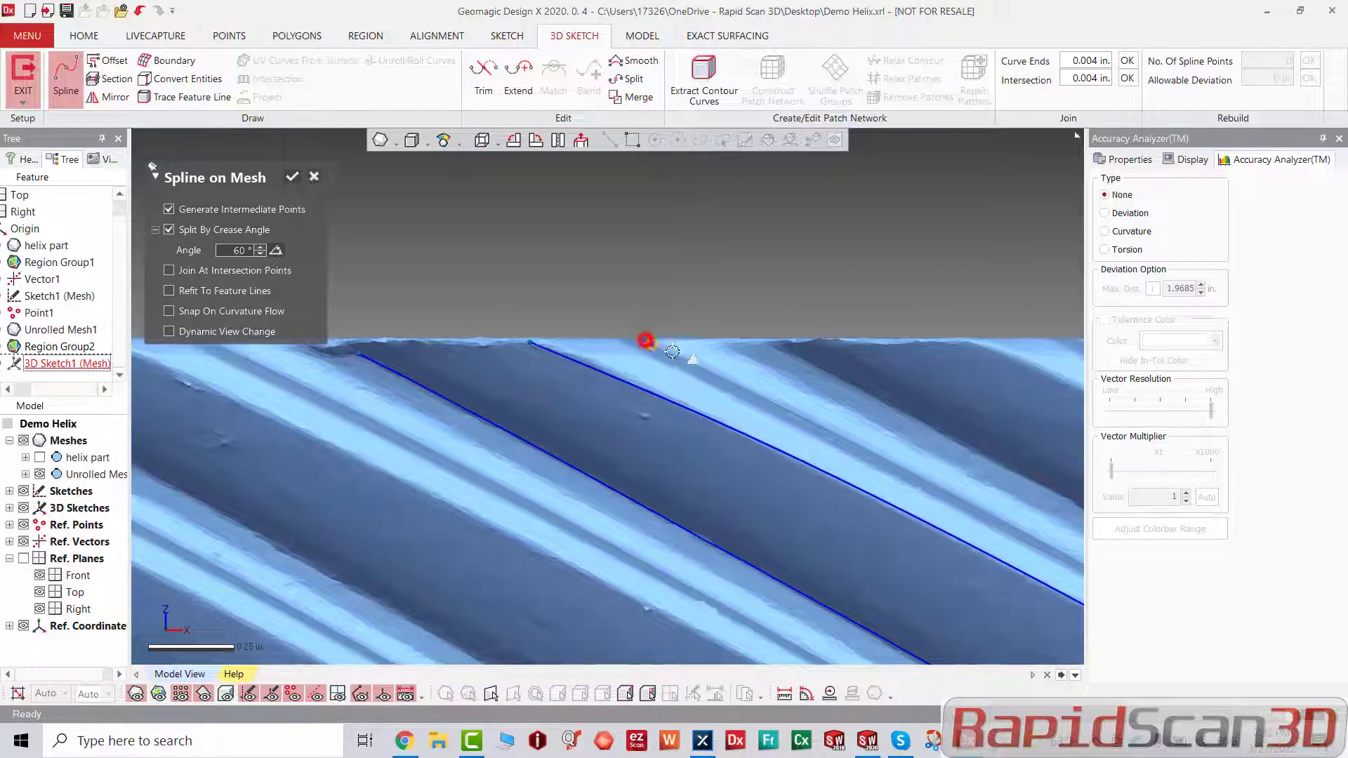
{"action": "left_click", "coordinate": [645, 341]}
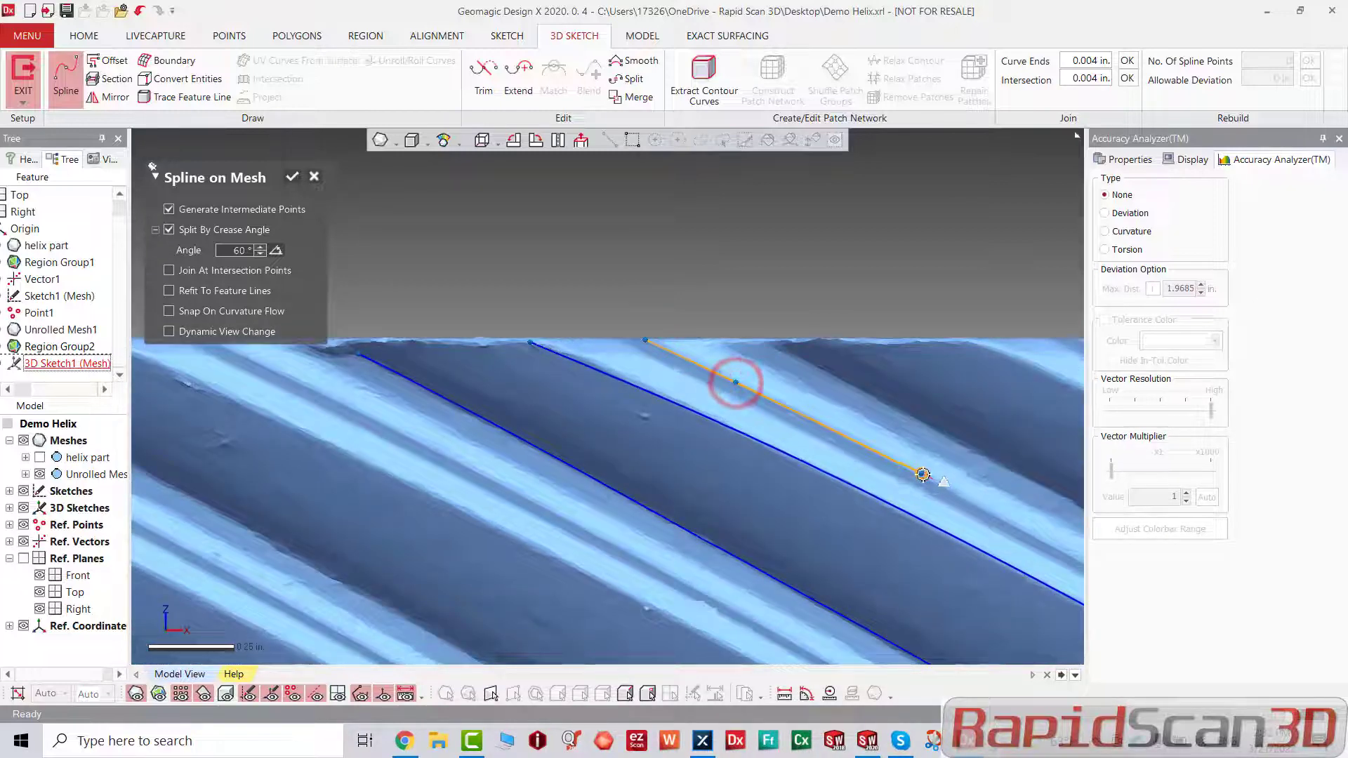
{"action": "right_click_drag", "start_coordinate": [924, 472], "coordinate": [915, 535]}
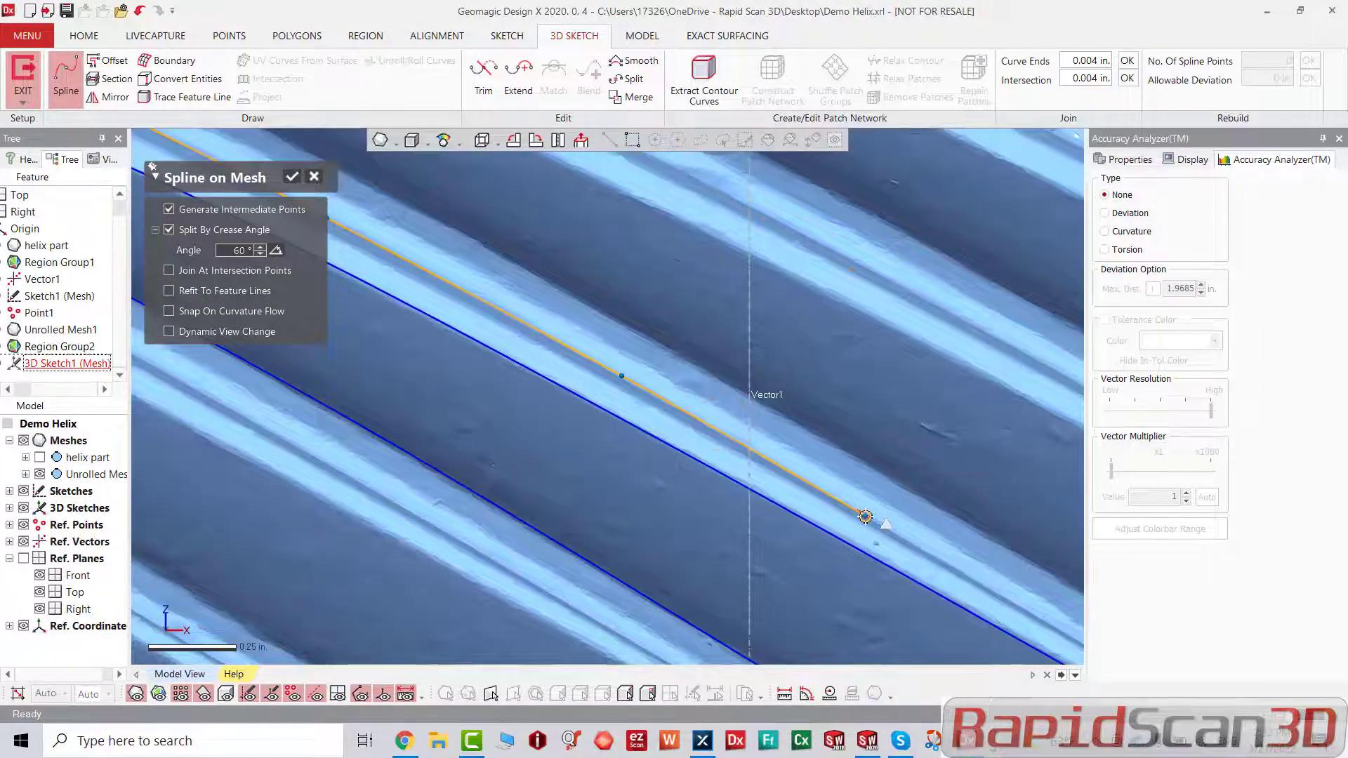
{"action": "left_click", "coordinate": [865, 517]}
{"action": "scroll", "coordinate": [955, 564], "scroll_direction": "up", "scroll_amount": 4}
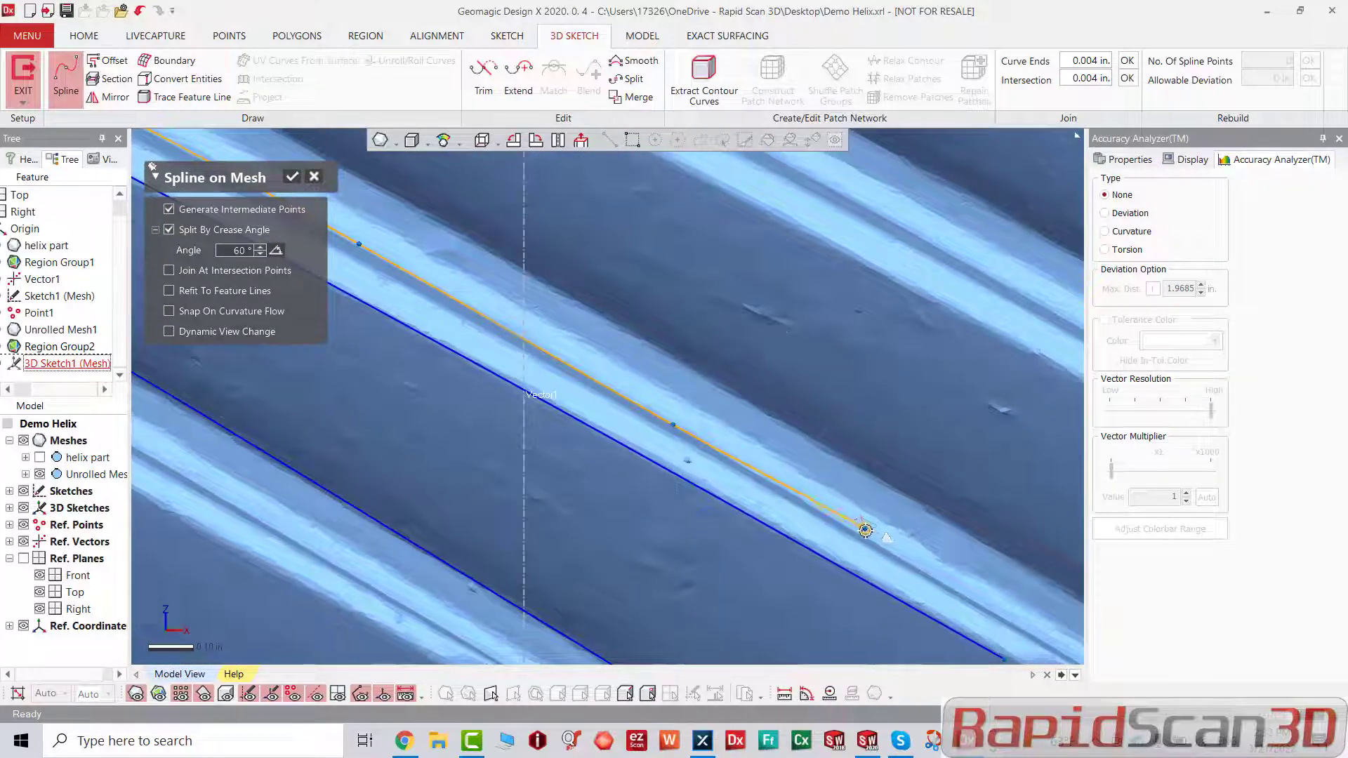
{"action": "scroll", "coordinate": [979, 603], "scroll_direction": "up", "scroll_amount": 3}
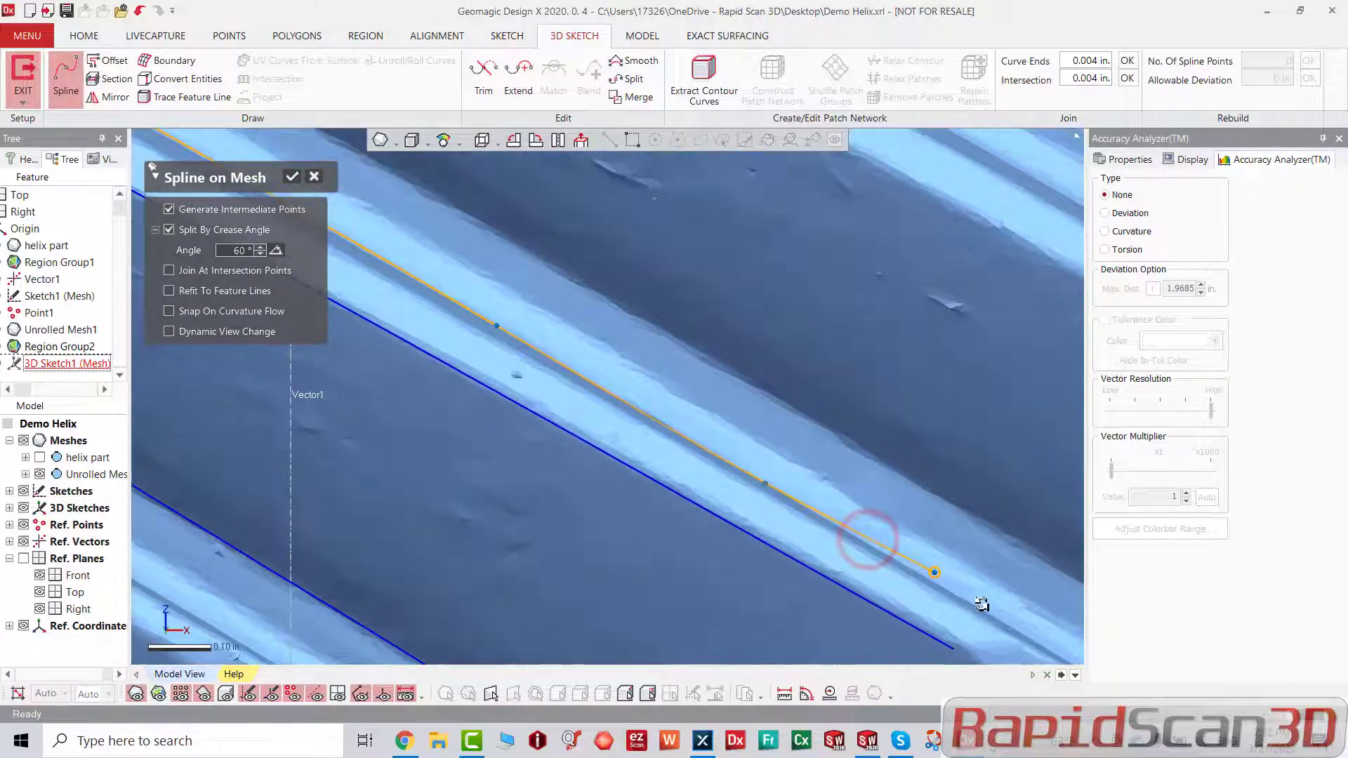
{"action": "right_click_drag", "start_coordinate": [1019, 637], "coordinate": [836, 525]}
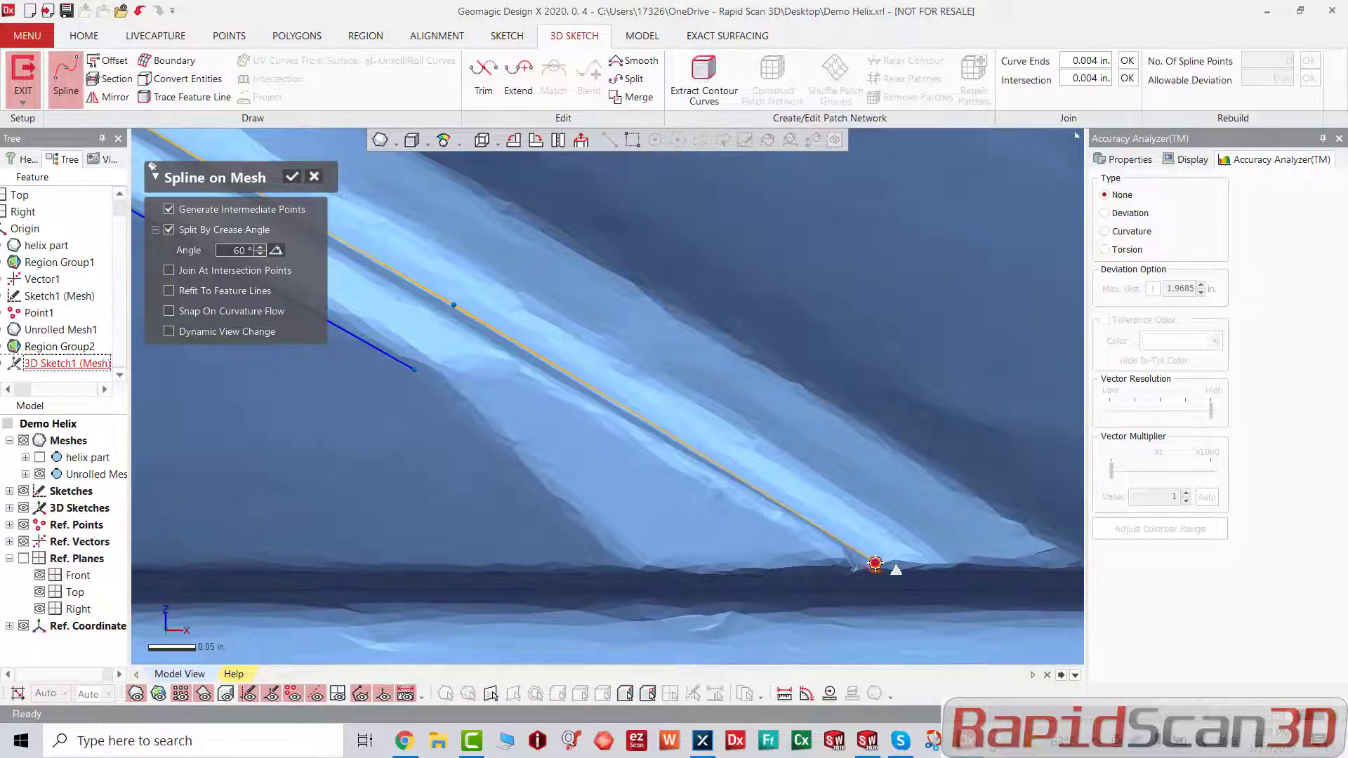
{"action": "double_click", "coordinate": [876, 564]}
{"action": "scroll", "coordinate": [855, 551], "scroll_direction": "down", "scroll_amount": 3}
{"action": "right_click_drag", "start_coordinate": [855, 550], "coordinate": [671, 376]}
{"action": "scroll", "coordinate": [591, 389], "scroll_direction": "down", "scroll_amount": 3}
{"action": "scroll", "coordinate": [672, 376], "scroll_direction": "up", "scroll_amount": 3}
{"action": "left_click", "coordinate": [292, 177]}
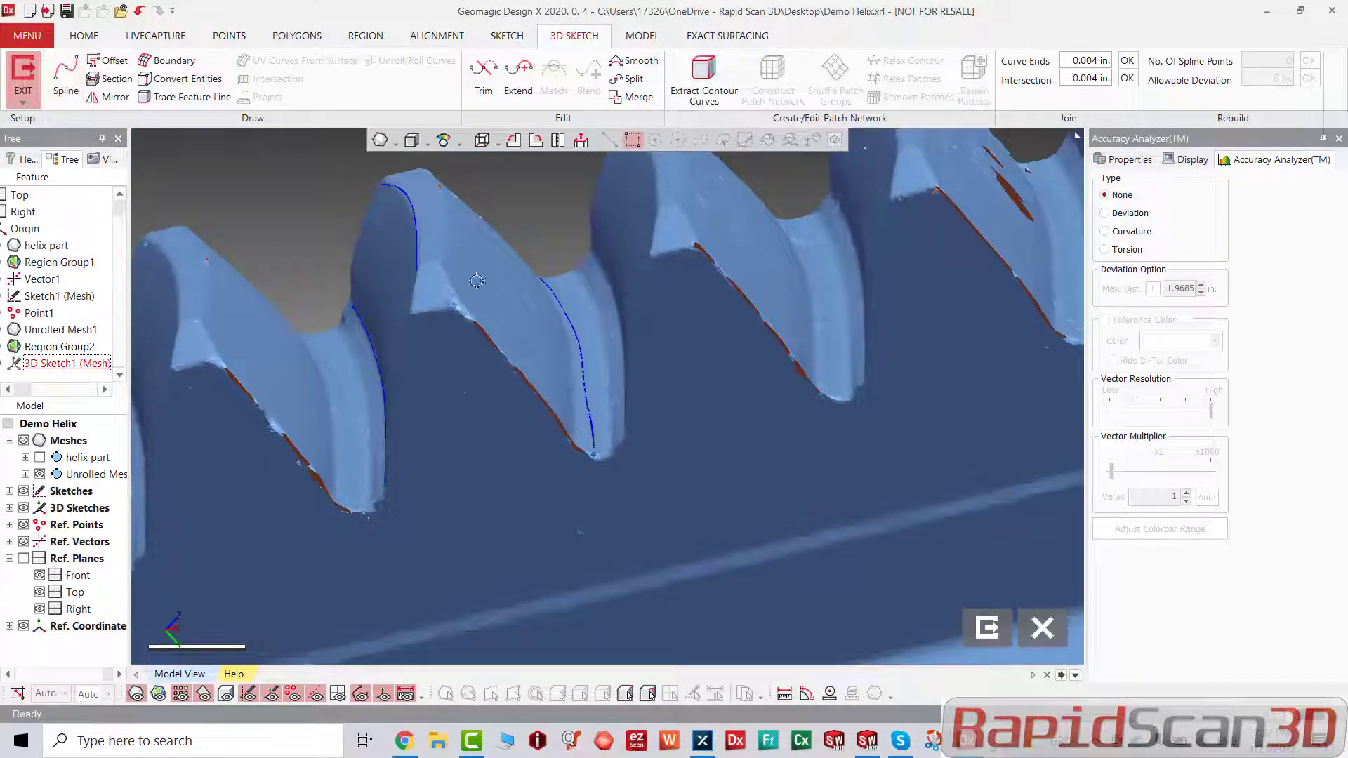
Step: Reshape the third spline by shifting its lower end and an intermediate point across the tooth face
{"action": "double_click", "coordinate": [591, 422]}
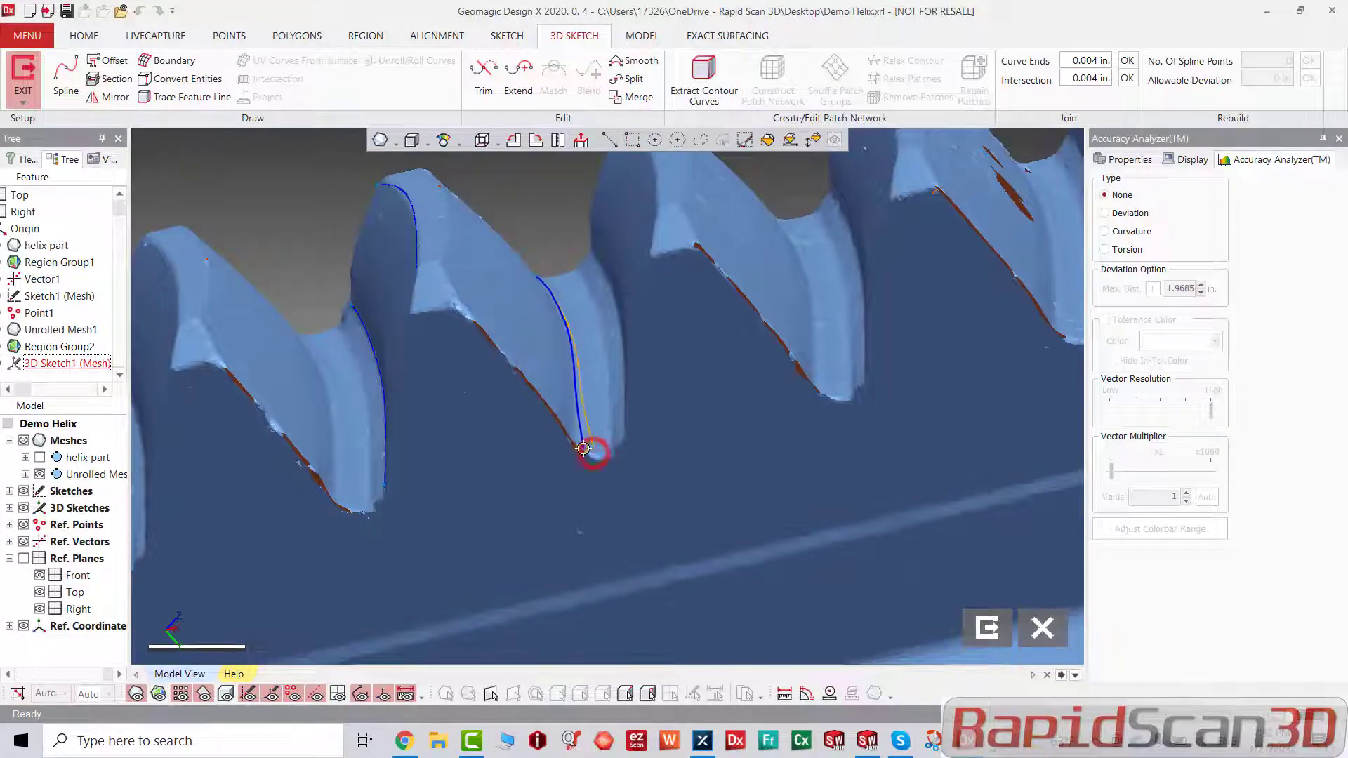
{"action": "left_click_drag", "start_coordinate": [578, 399], "coordinate": [586, 401]}
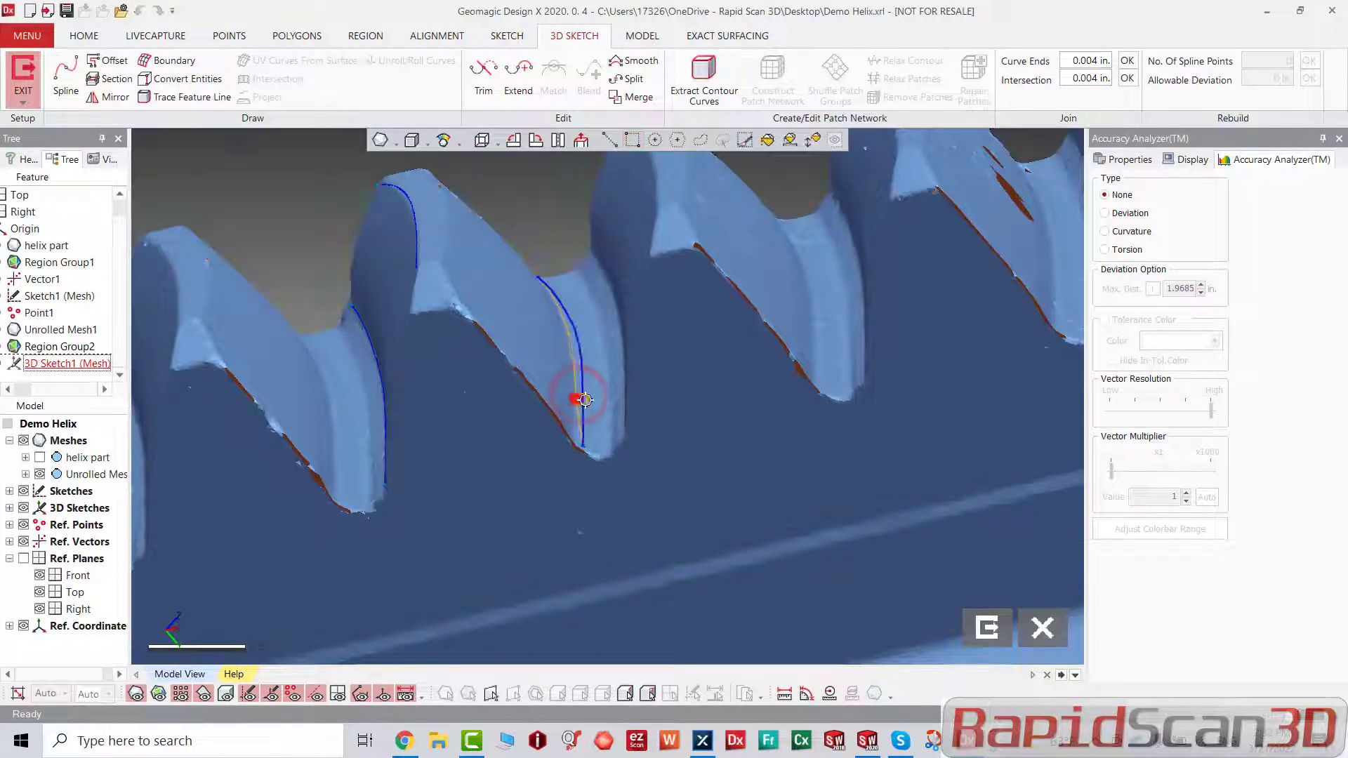
{"action": "scroll", "coordinate": [587, 442], "scroll_direction": "up", "scroll_amount": 5}
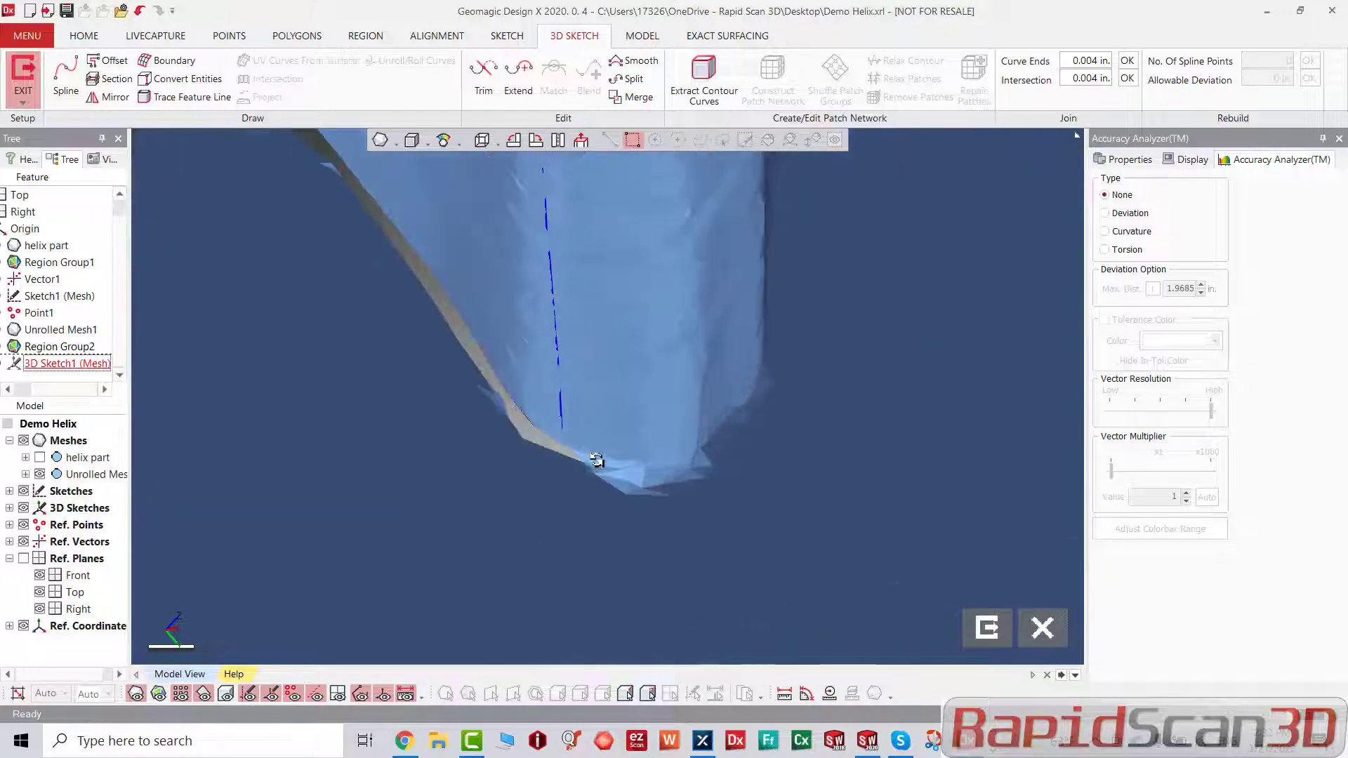
{"action": "left_click", "coordinate": [553, 433]}
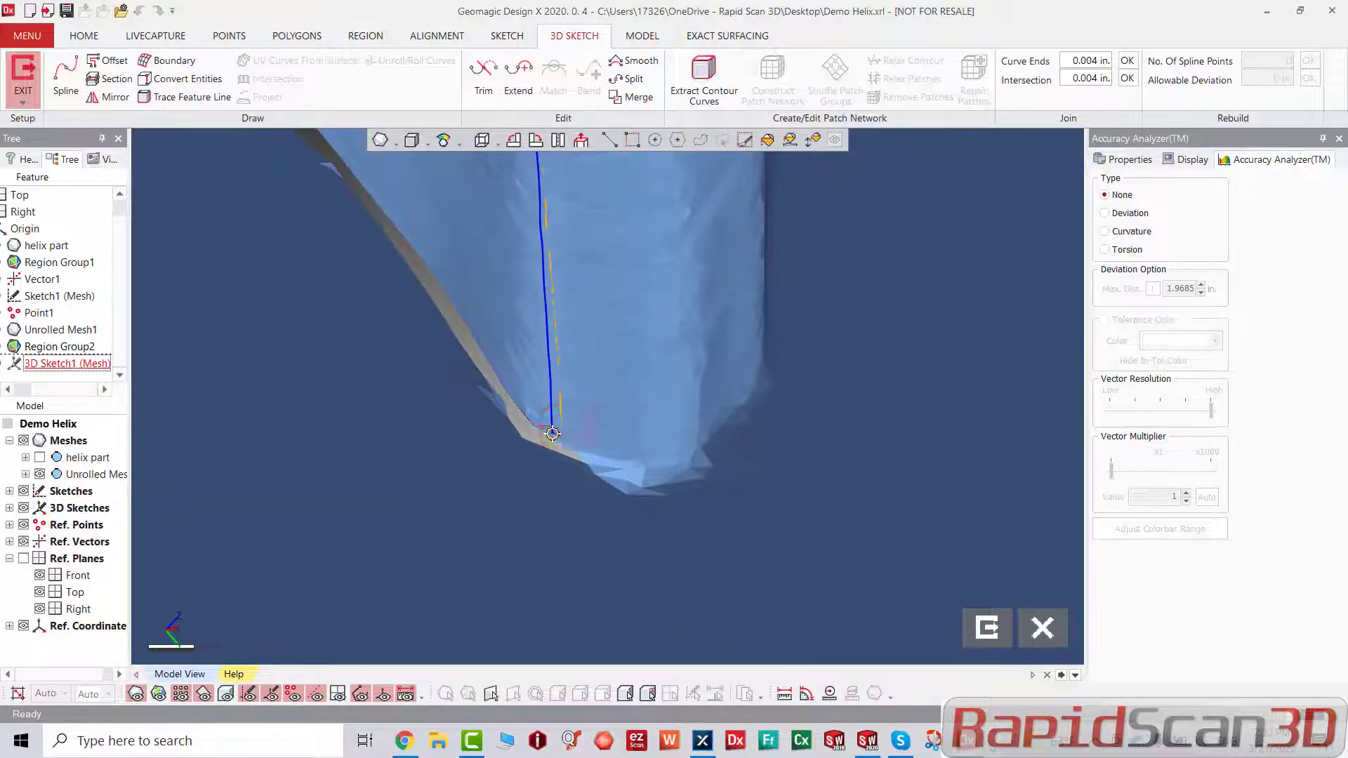
{"action": "scroll", "coordinate": [599, 373], "scroll_direction": "down", "scroll_amount": 5}
{"action": "right_click_drag", "start_coordinate": [599, 373], "coordinate": [339, 127]}
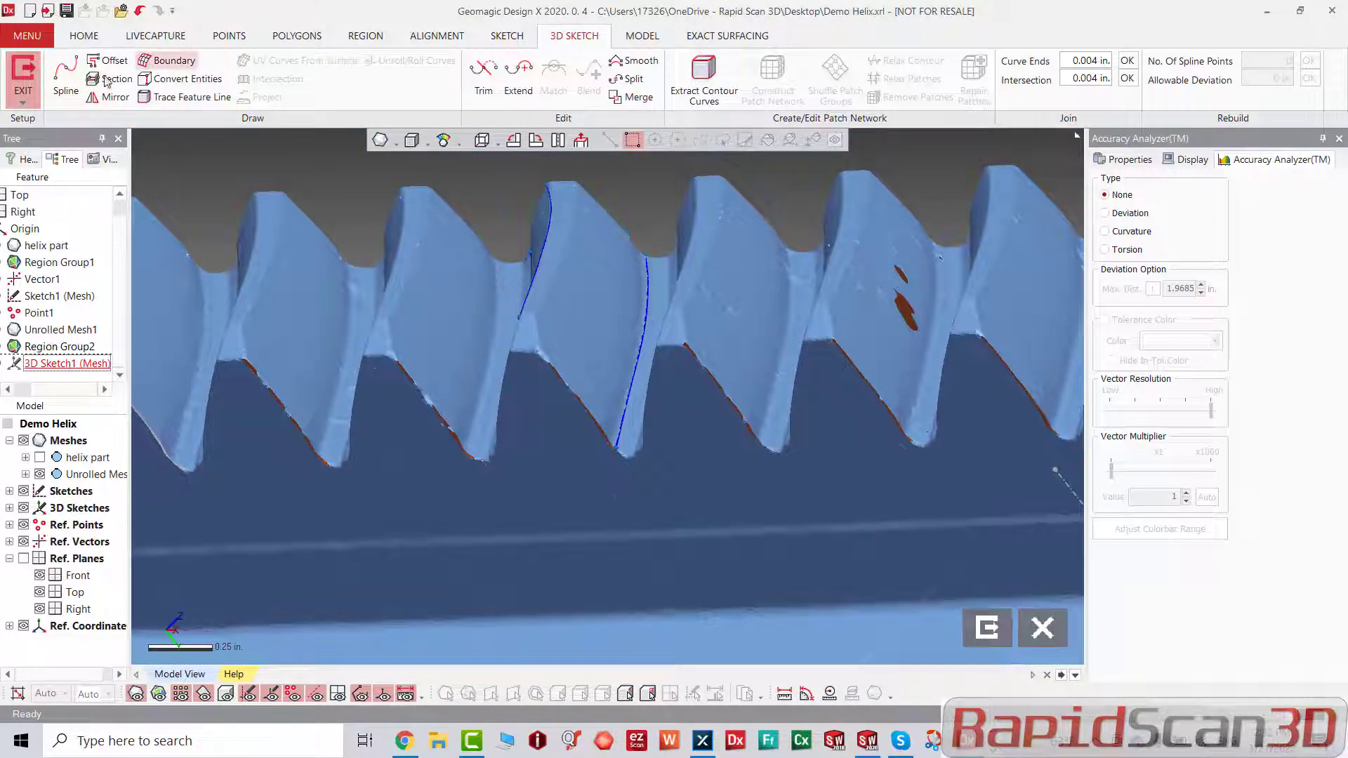
Step: Trace another mesh spline along the opposite side of the tooth ridge, up to the mesh's upper edge, and accept it
{"action": "left_click", "coordinate": [66, 77]}
{"action": "right_click_drag", "start_coordinate": [595, 313], "coordinate": [410, 461]}
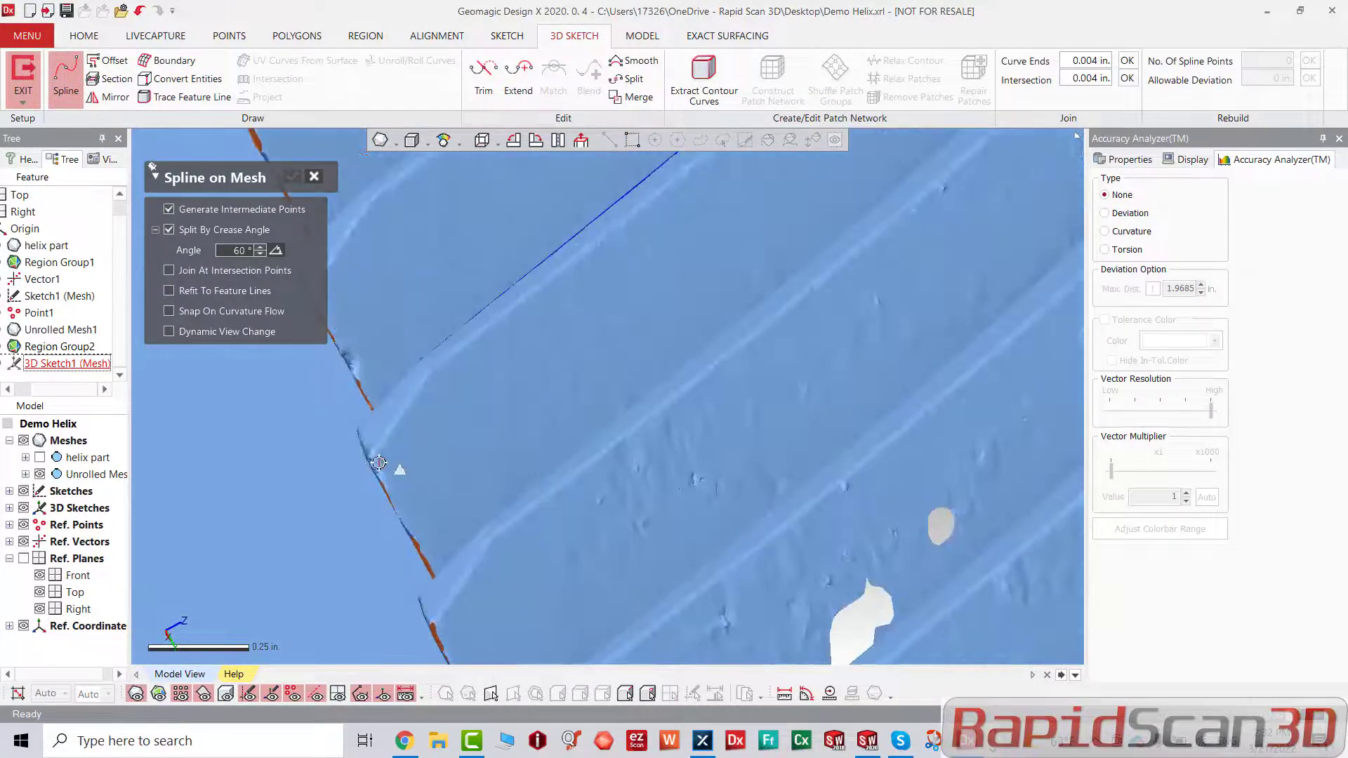
{"action": "left_click", "coordinate": [379, 462]}
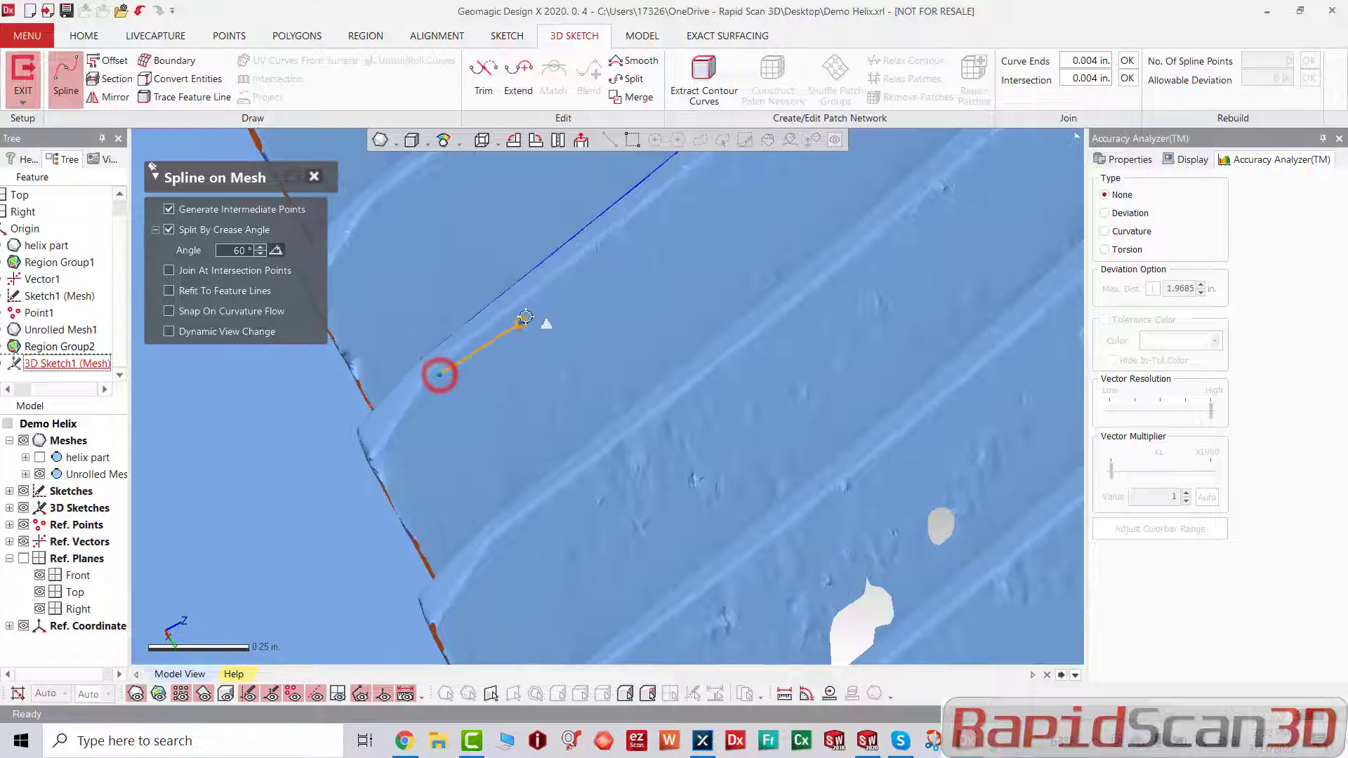
{"action": "right_click_drag", "start_coordinate": [618, 285], "coordinate": [654, 304]}
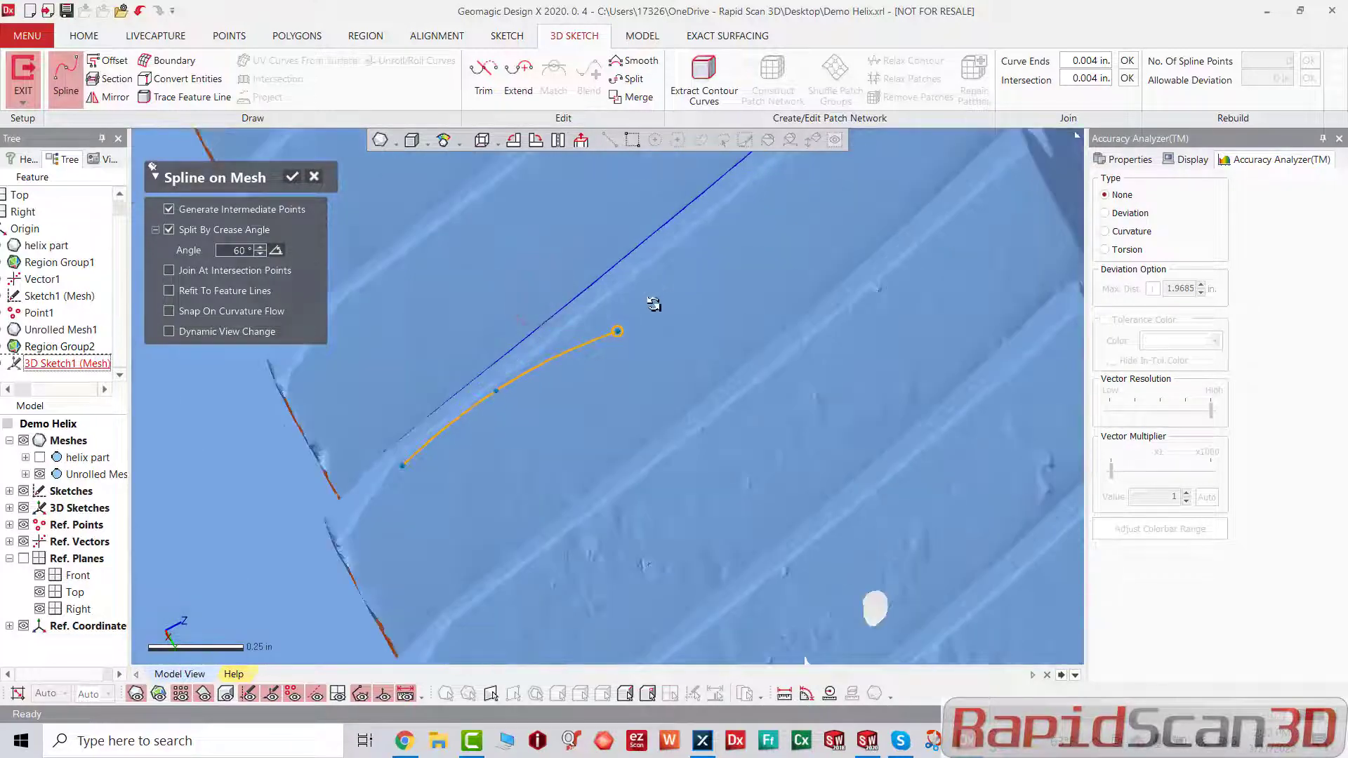
{"action": "left_click", "coordinate": [666, 260]}
{"action": "mouse_move", "coordinate": [720, 256]}
{"action": "right_mouse_down"}
{"action": "mouse_move", "coordinate": [704, 289]}
{"action": "mouse_move", "coordinate": [703, 269]}
{"action": "right_mouse_up"}
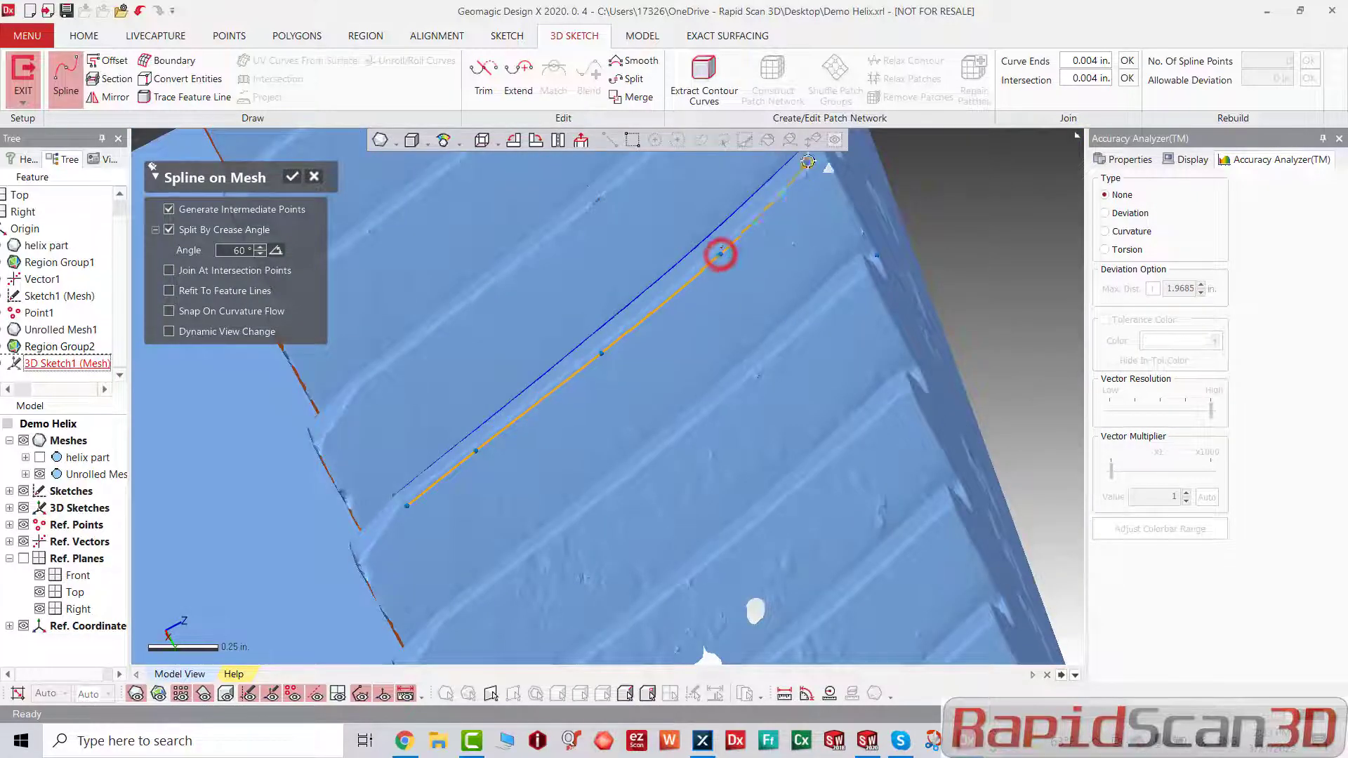
{"action": "scroll", "coordinate": [723, 252], "scroll_direction": "up", "scroll_amount": 5}
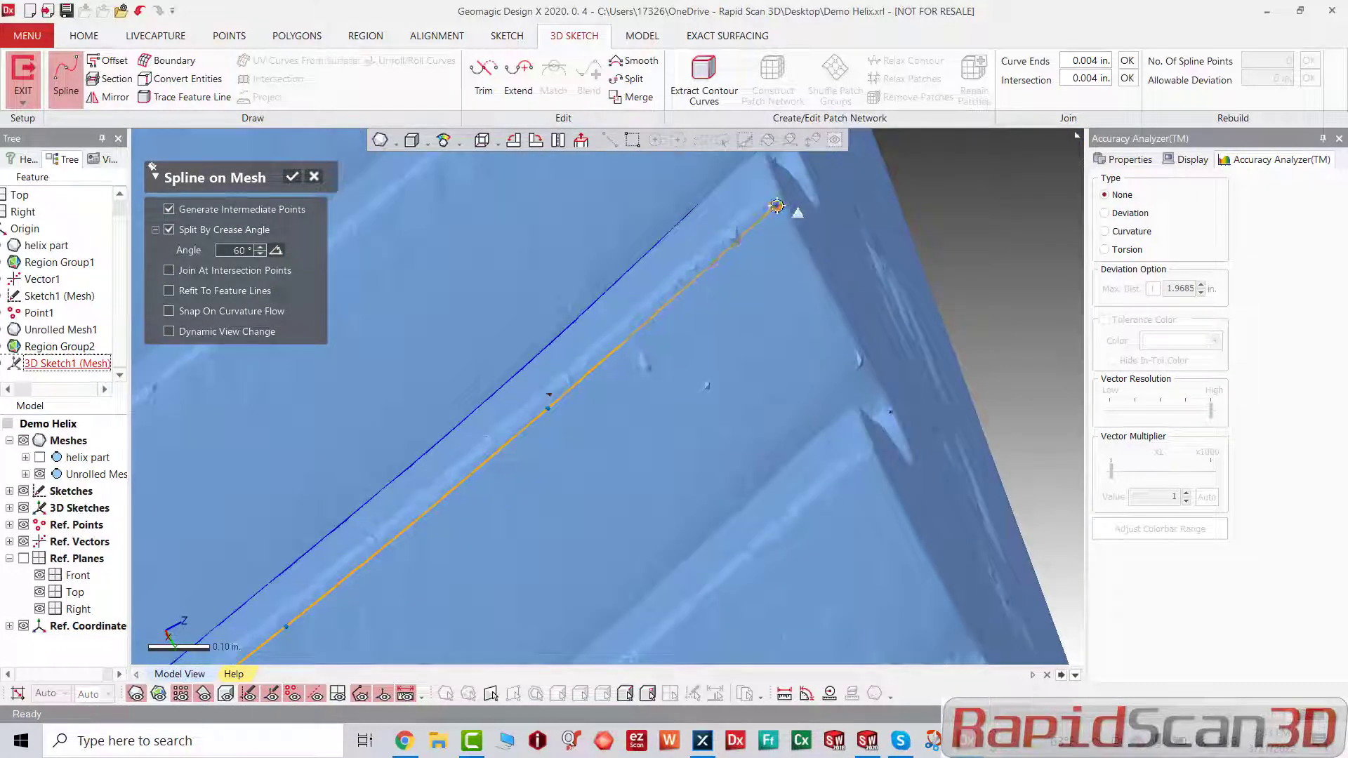
{"action": "left_click", "coordinate": [777, 205]}
{"action": "left_click", "coordinate": [292, 177]}
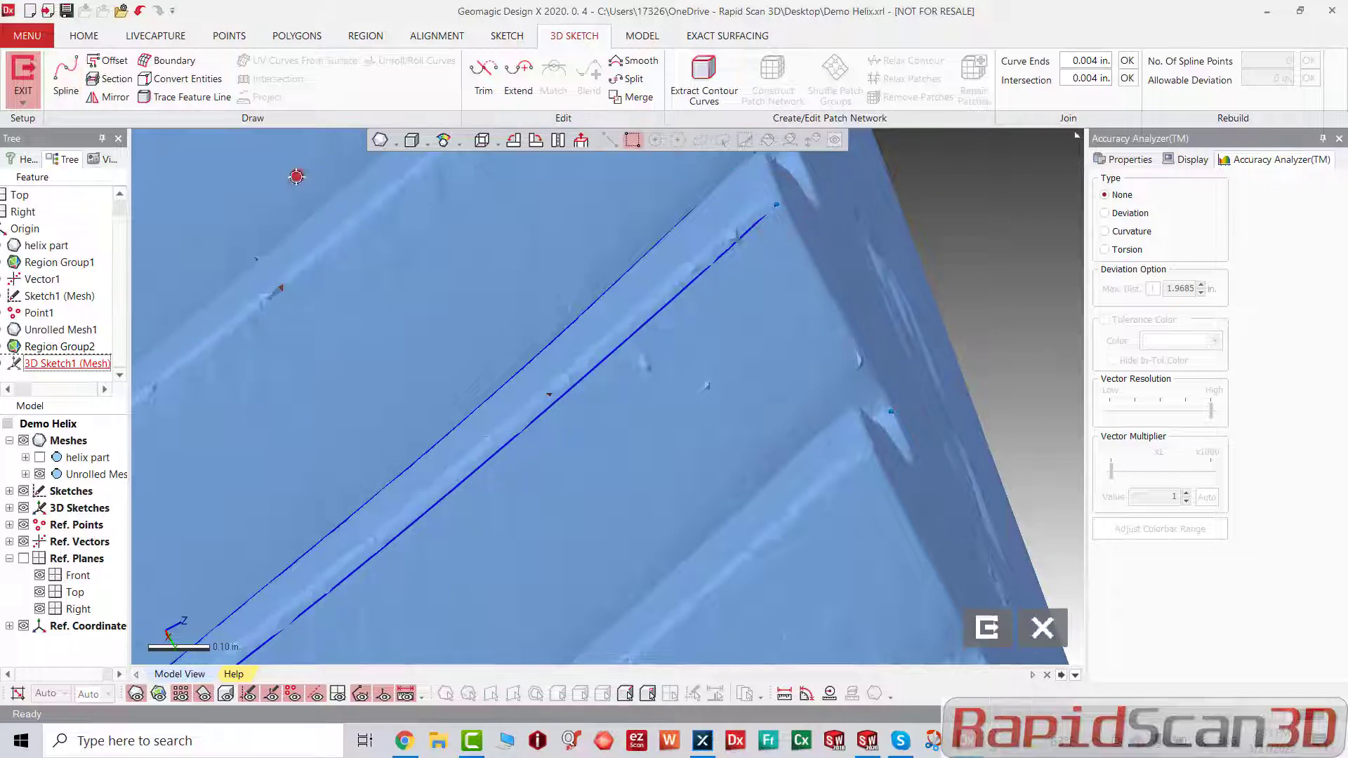
Step: Review the traced splines on the unrolled mesh and exit the 3D mesh sketch
{"action": "right_click_drag", "start_coordinate": [694, 331], "coordinate": [602, 579]}
{"action": "scroll", "coordinate": [738, 463], "scroll_direction": "down", "scroll_amount": 4}
{"action": "scroll", "coordinate": [602, 456], "scroll_direction": "down", "scroll_amount": 2}
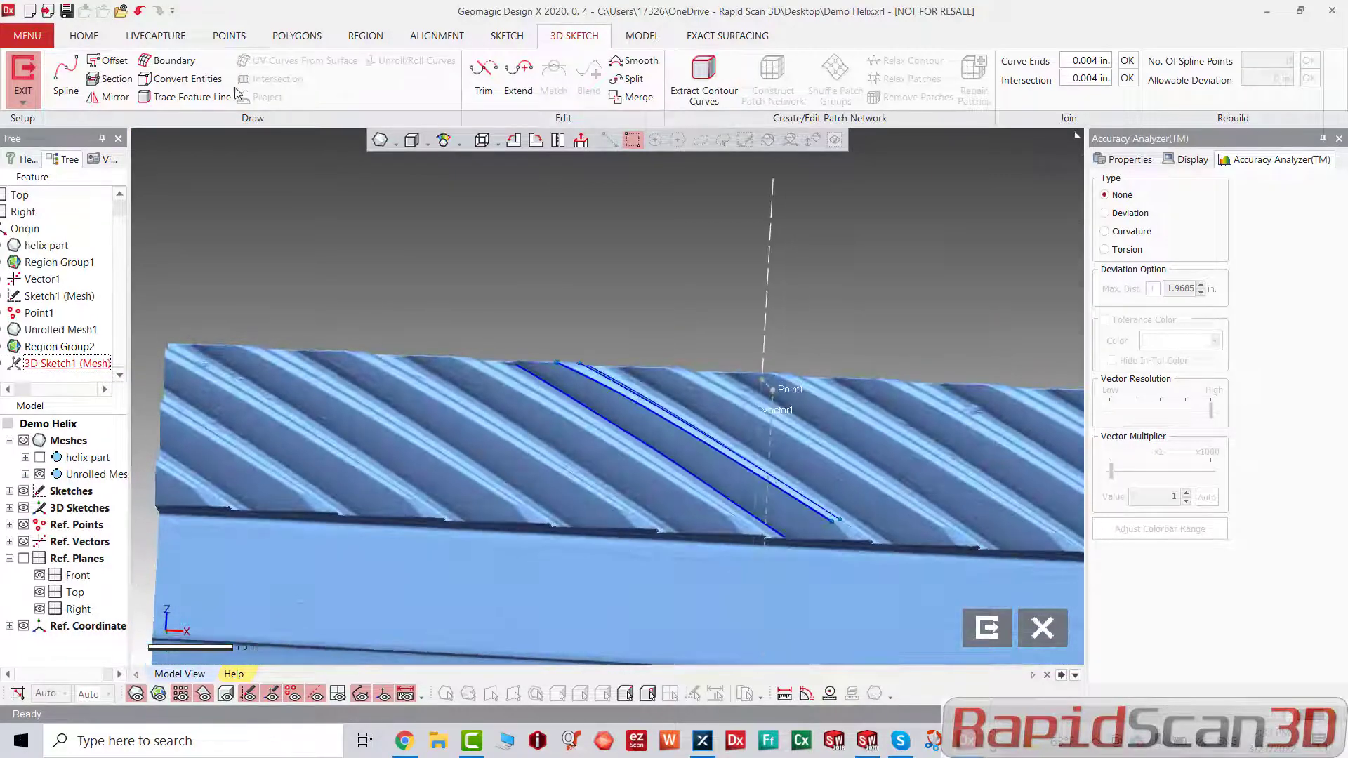
{"action": "left_click", "coordinate": [28, 67]}
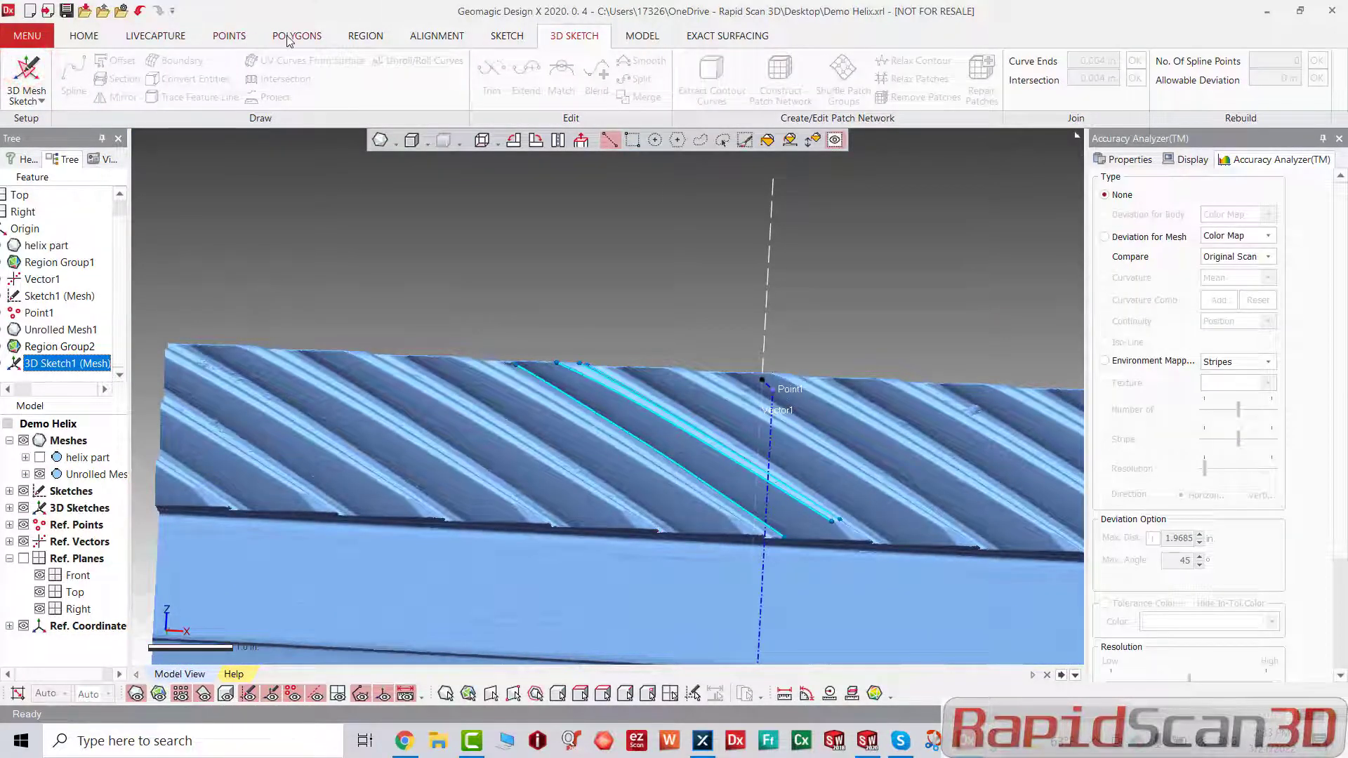
Step: Roll the unrolled mesh back into a cylinder about Vector1, with Point1 as the split/start point and Flatten/Curl off
{"action": "right_click_drag", "start_coordinate": [600, 213], "coordinate": [844, 357]}
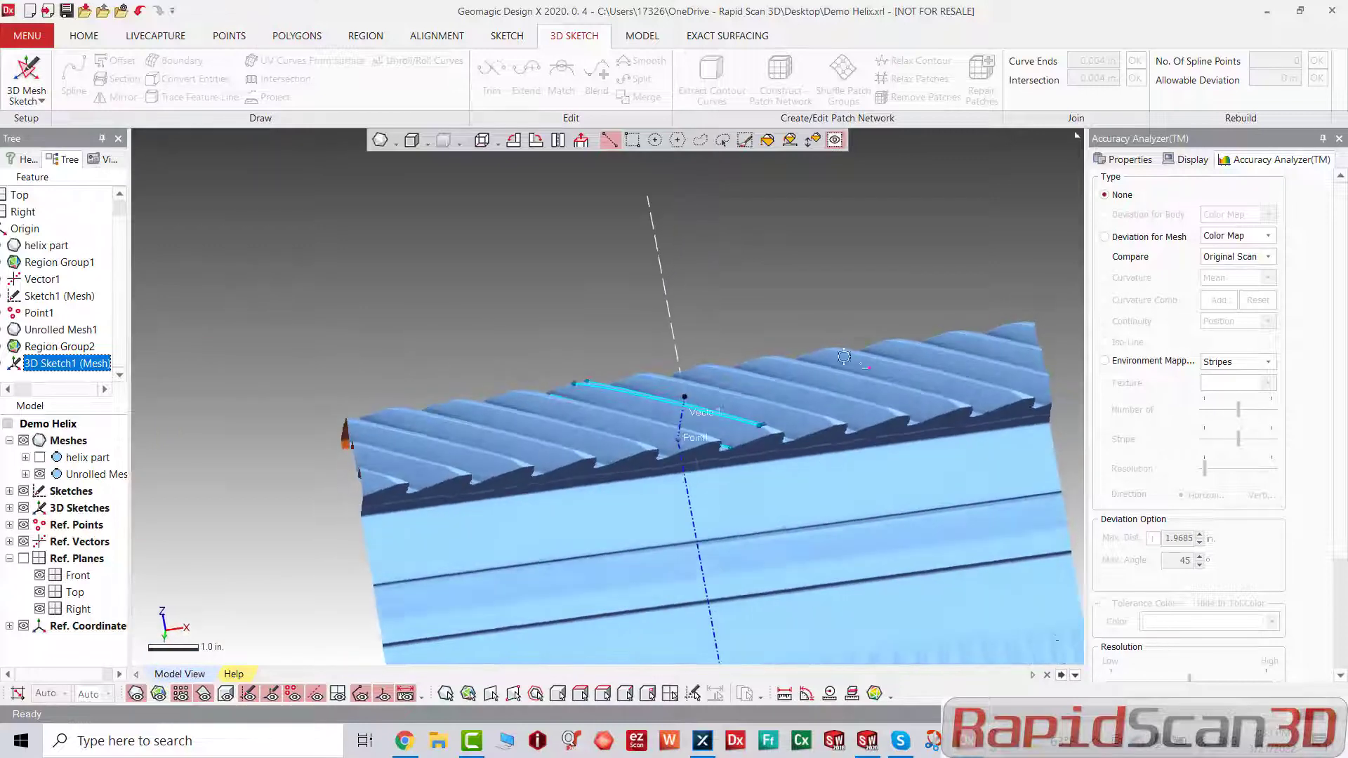
{"action": "left_click", "coordinate": [283, 42]}
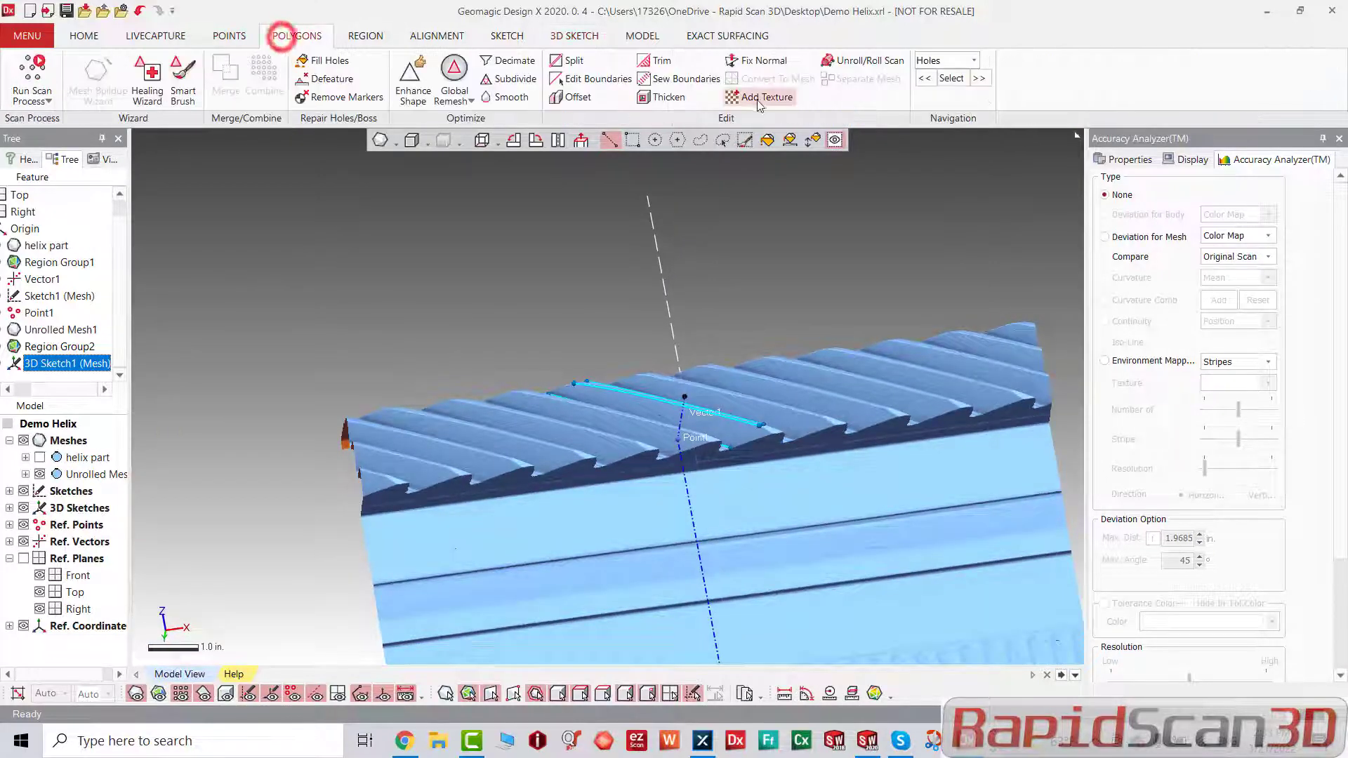
{"action": "left_click", "coordinate": [853, 65]}
{"action": "left_click", "coordinate": [184, 255]}
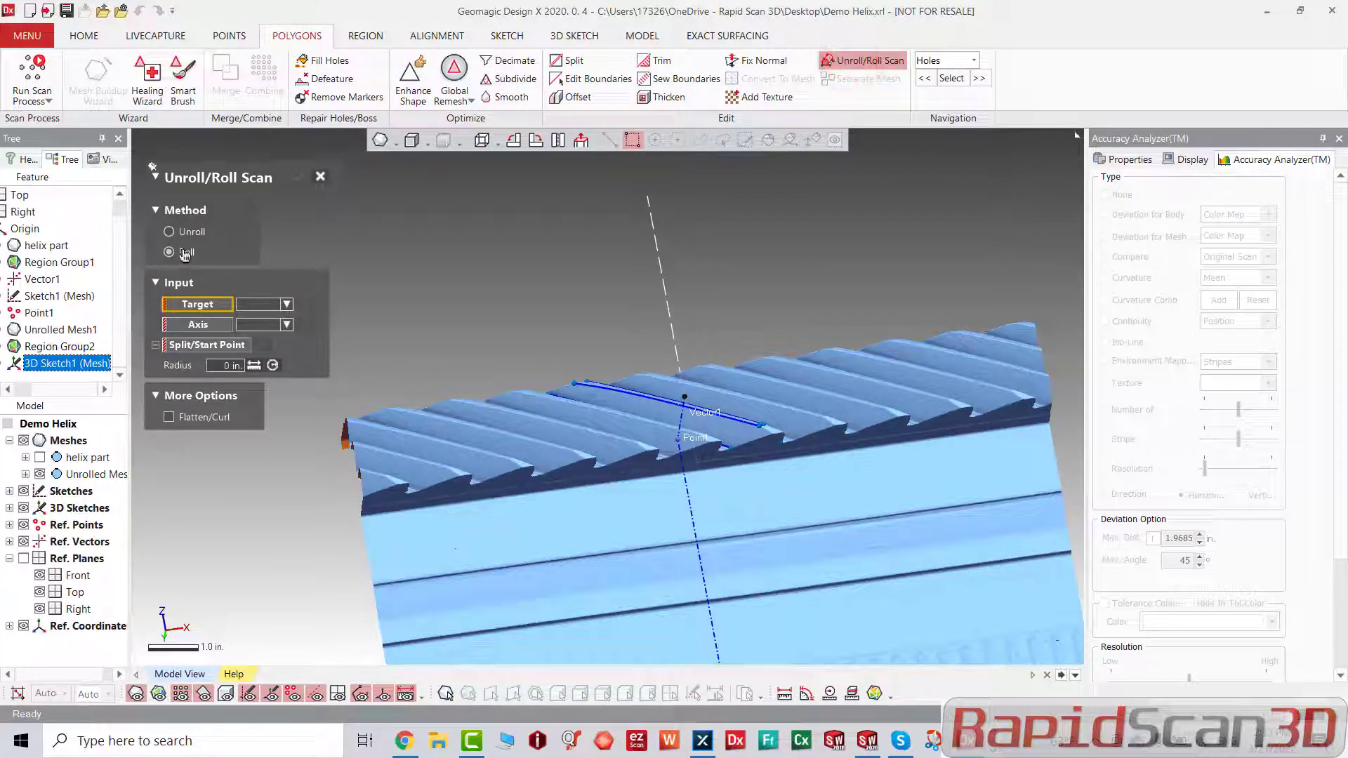
{"action": "left_click", "coordinate": [203, 312]}
{"action": "right_click_drag", "start_coordinate": [481, 416], "coordinate": [534, 449]}
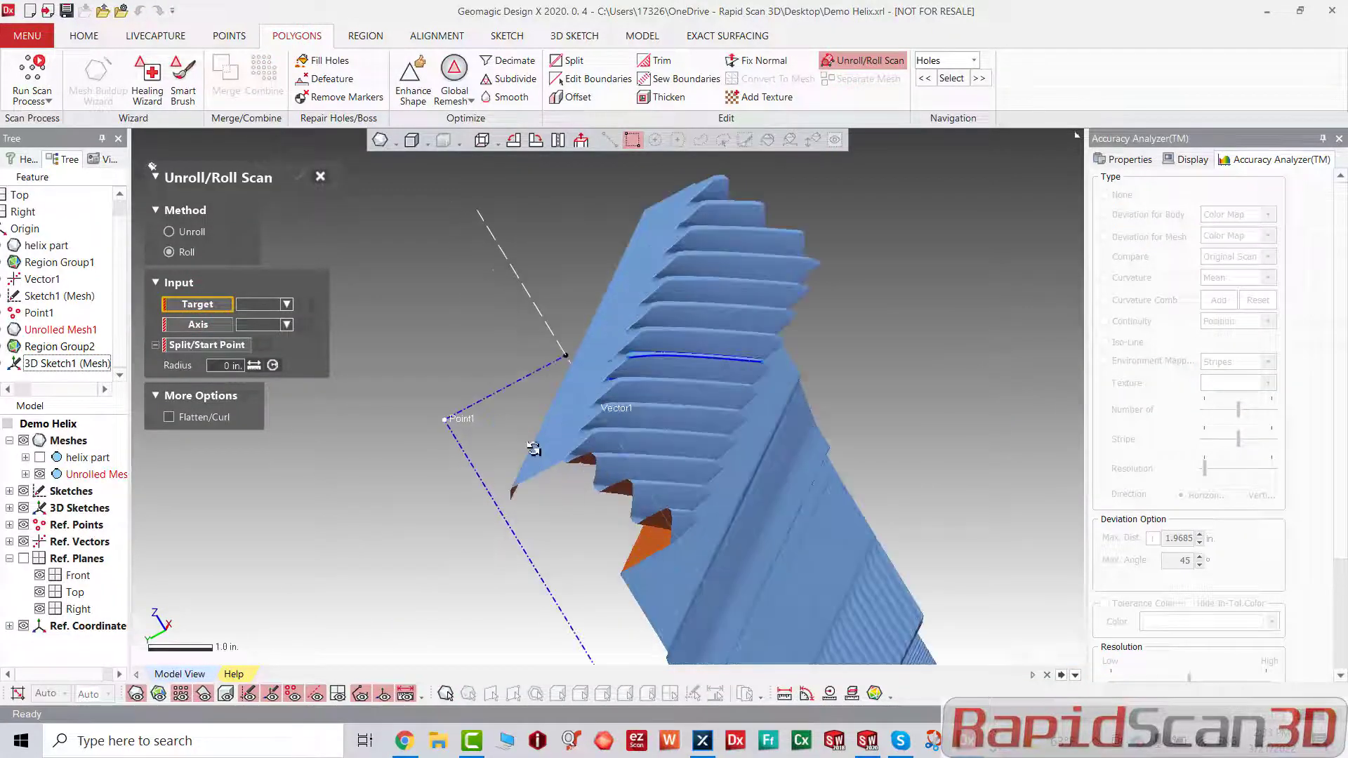
{"action": "left_click", "coordinate": [639, 384]}
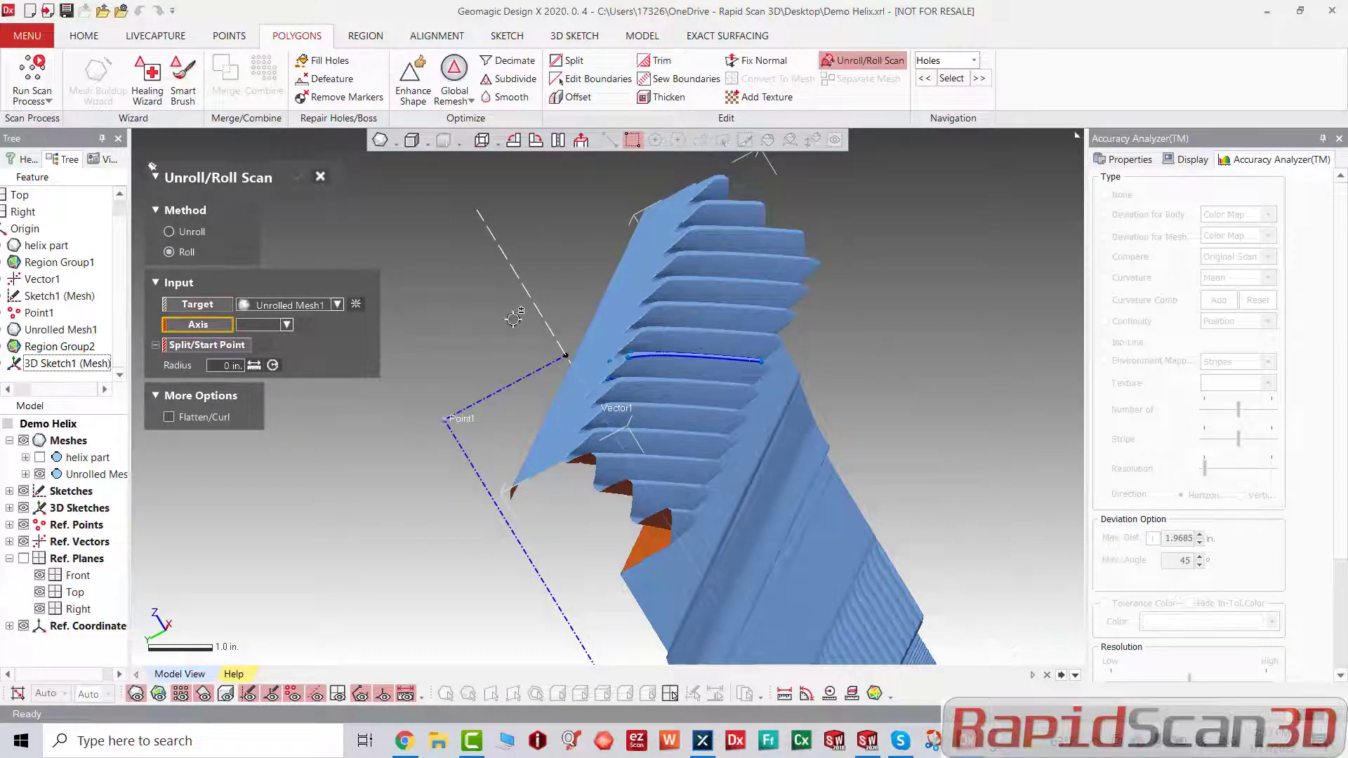
{"action": "left_click", "coordinate": [529, 291]}
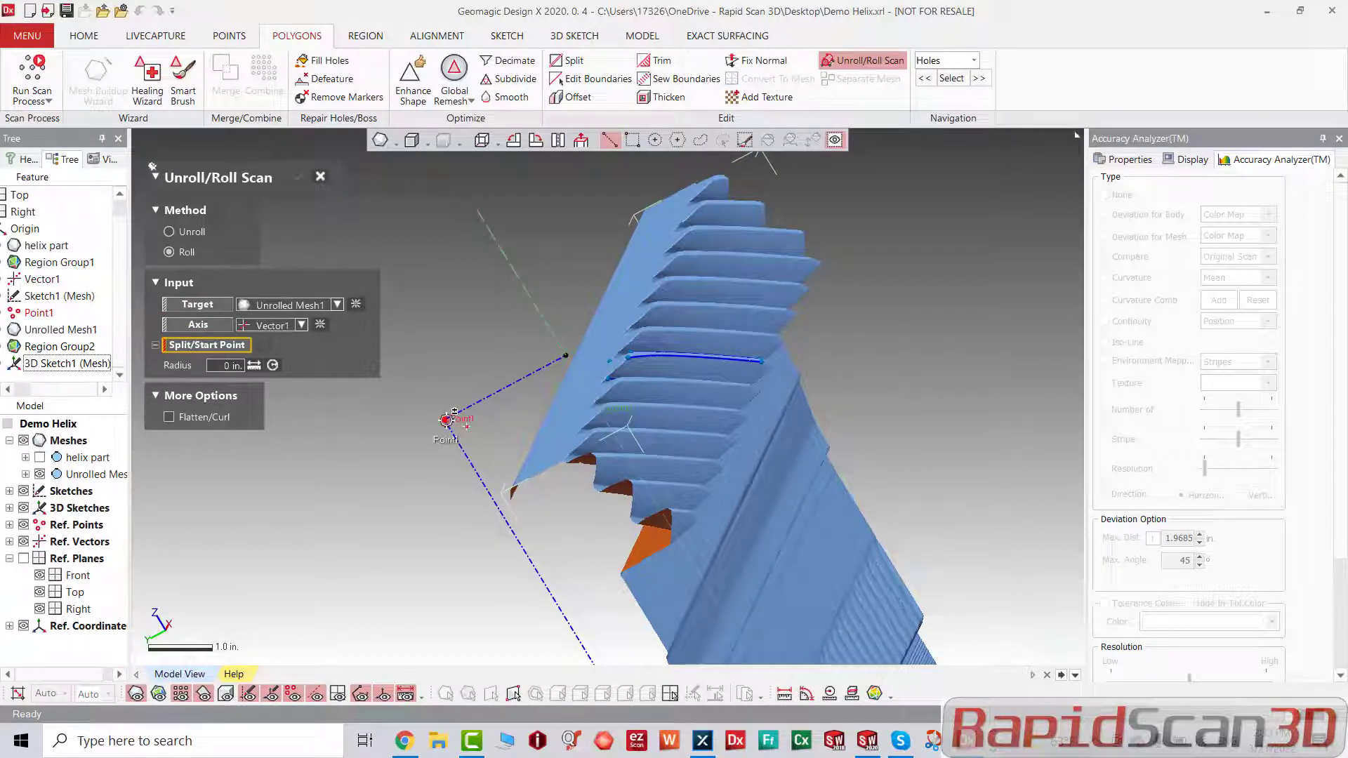
{"action": "left_click", "coordinate": [454, 413]}
{"action": "left_click", "coordinate": [191, 438]}
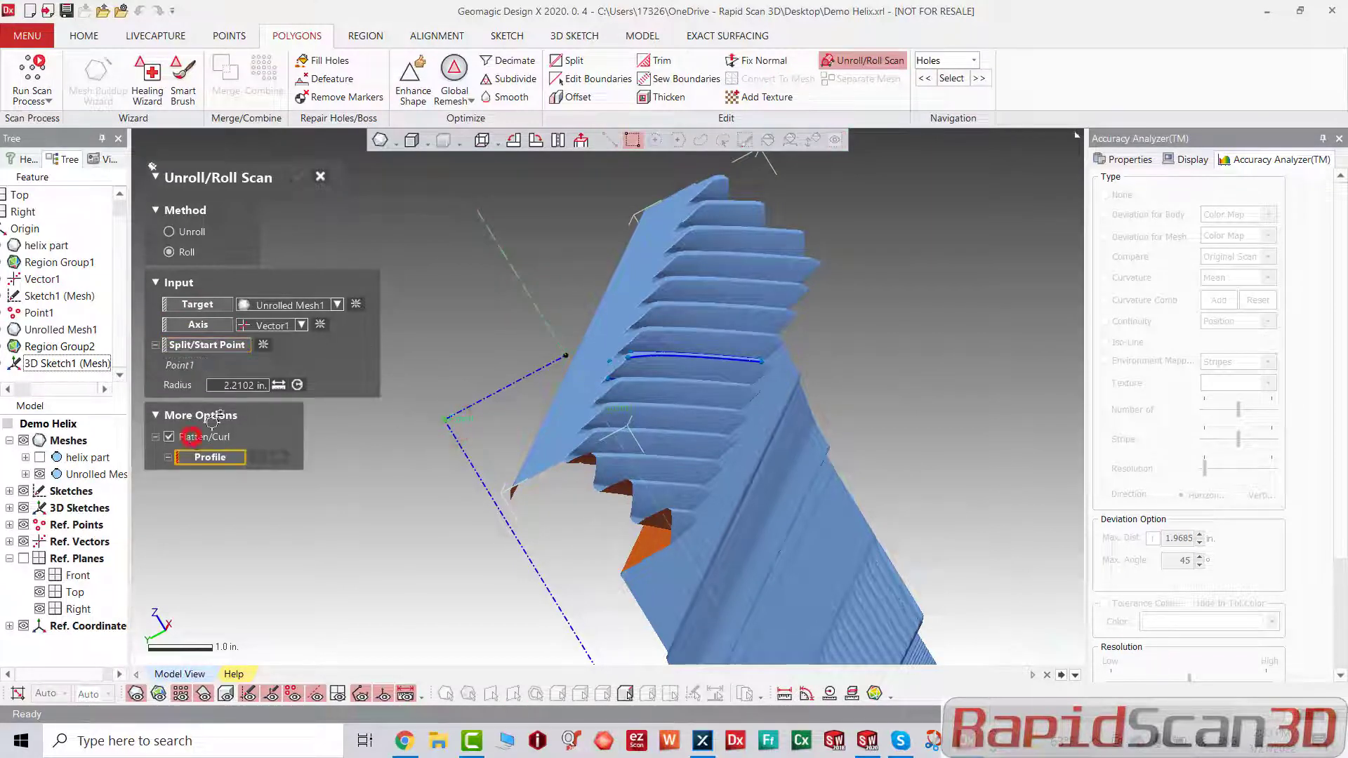
{"action": "left_click", "coordinate": [168, 438]}
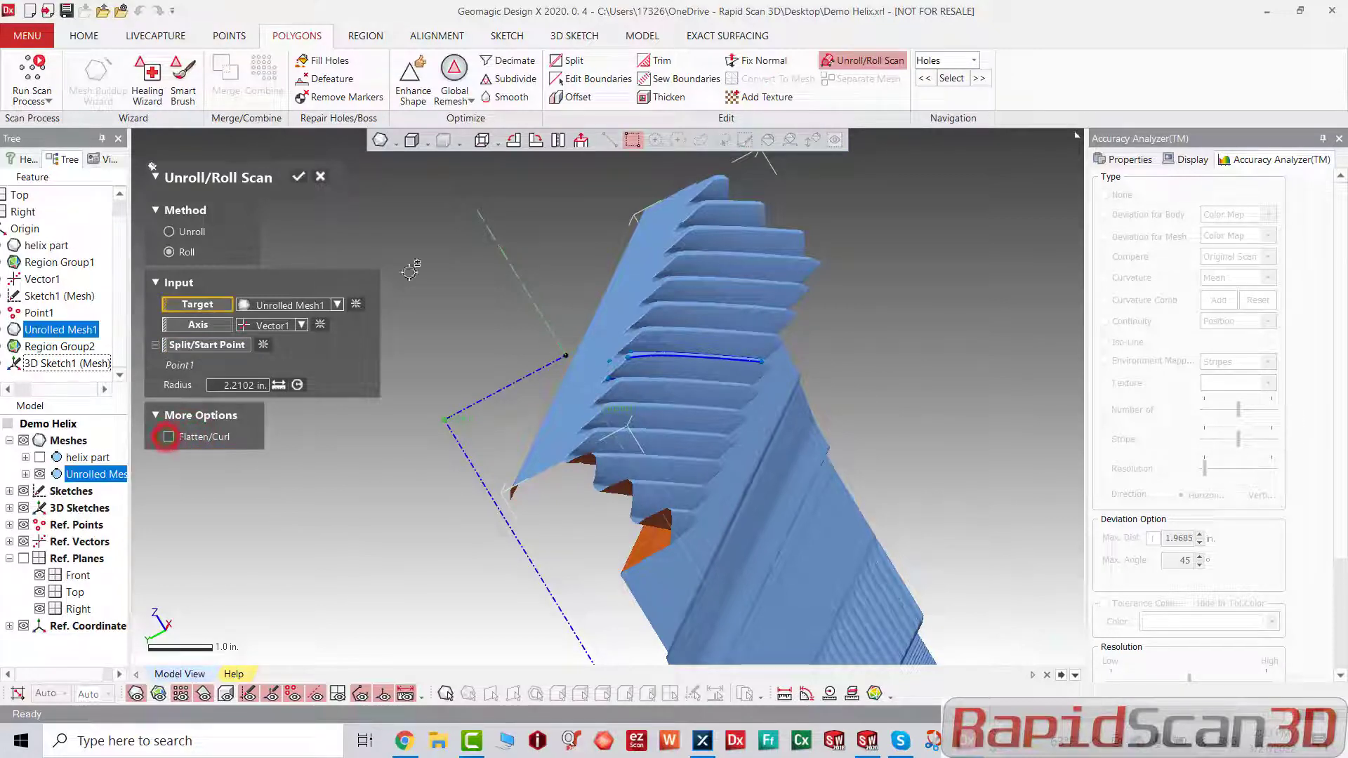
{"action": "left_click", "coordinate": [300, 178]}
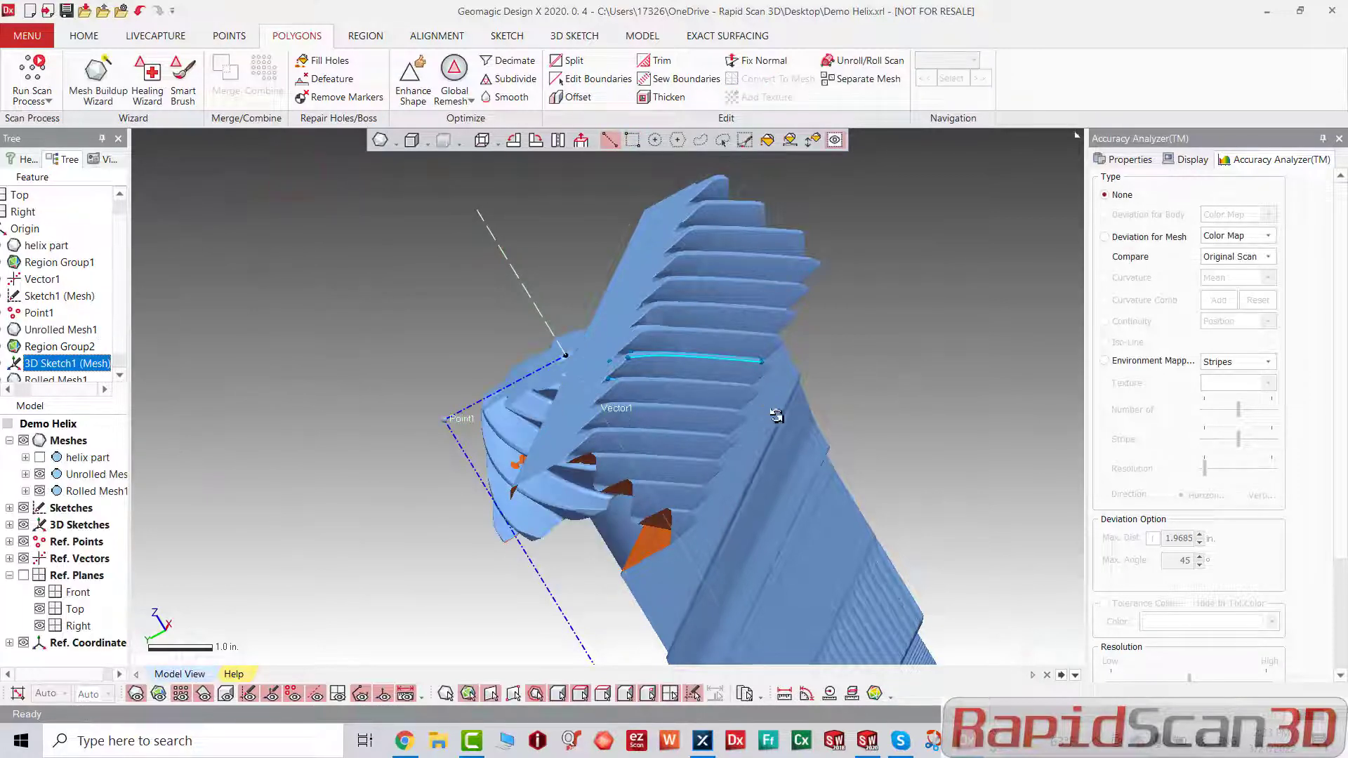
Step: Hide the unrolled mesh and inspect the rolled mesh against the traced splines
{"action": "right_click_drag", "start_coordinate": [776, 416], "coordinate": [669, 458]}
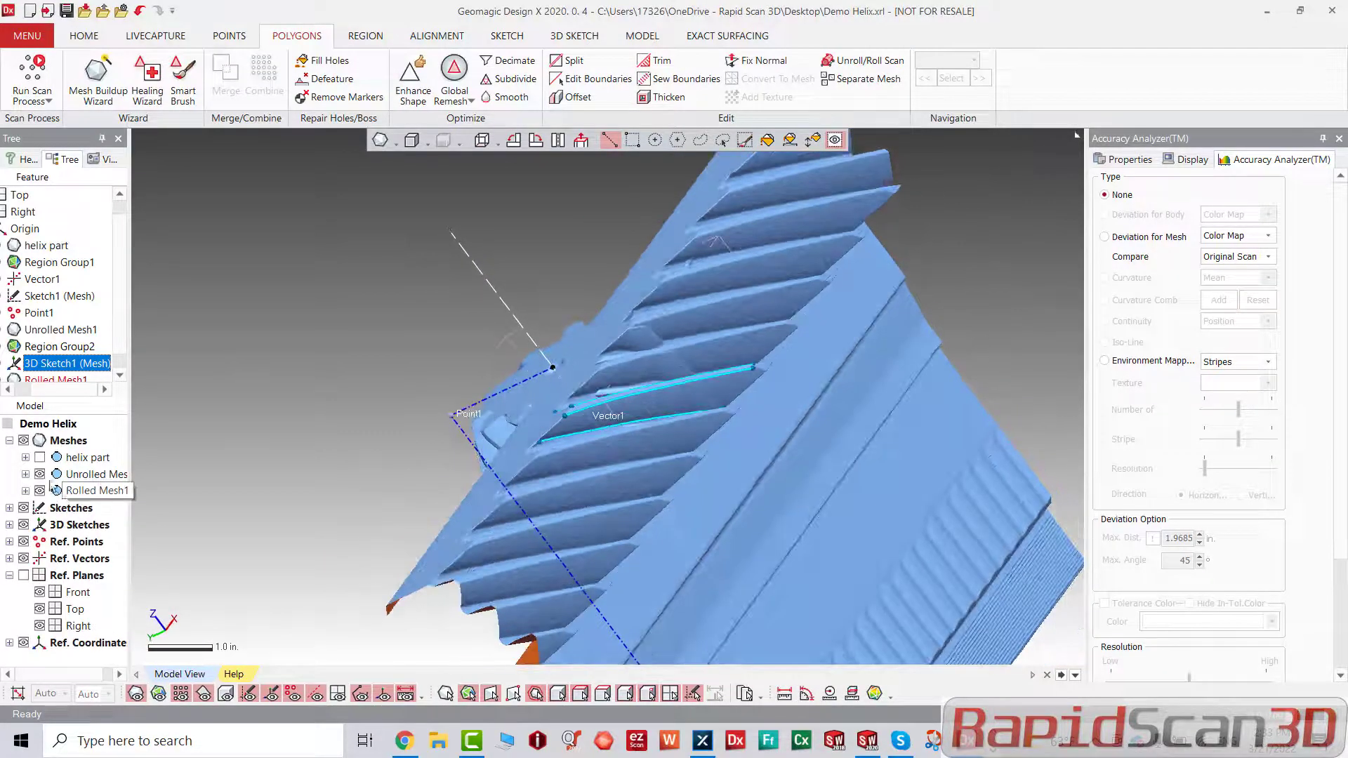
{"action": "left_click", "coordinate": [40, 474]}
{"action": "right_click_drag", "start_coordinate": [475, 301], "coordinate": [789, 486]}
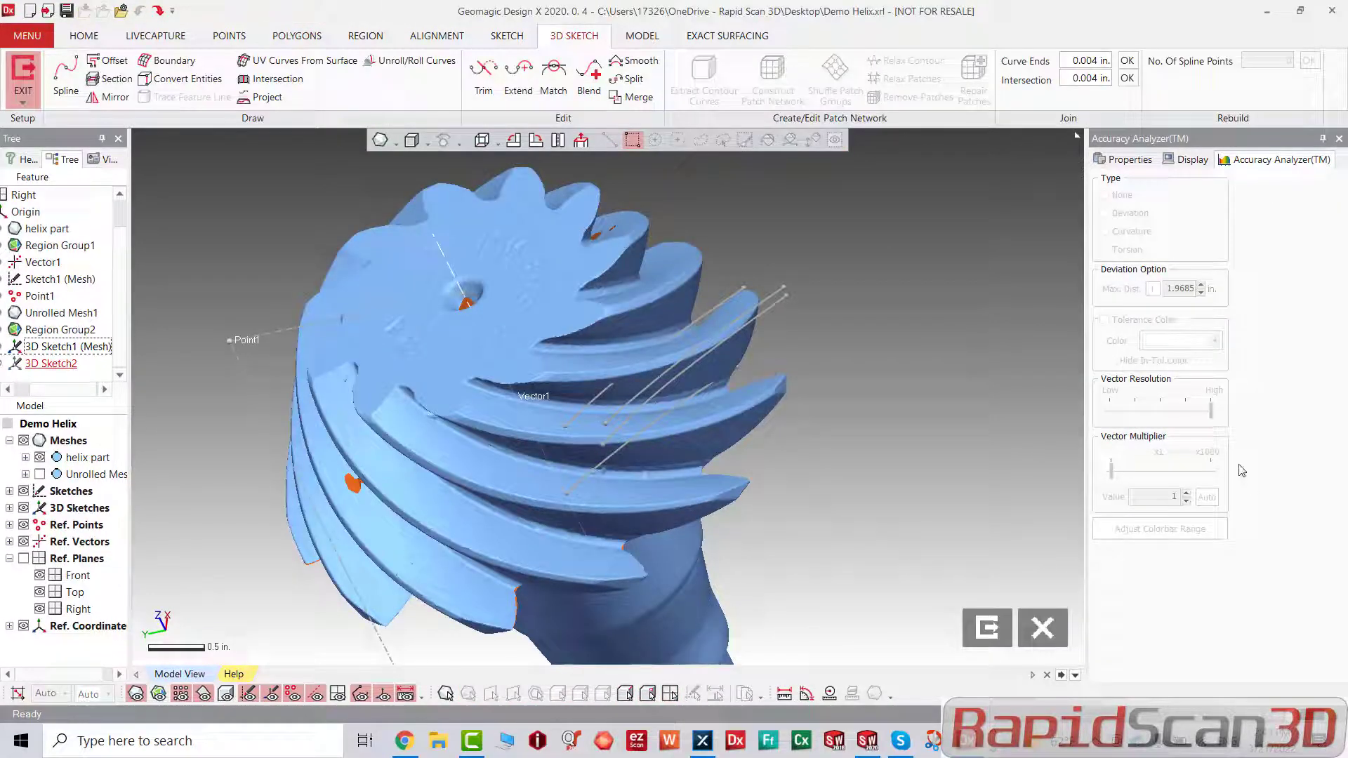
Step: Display the unrolled mesh instead of the helix part and hide all meshes to expose the traced splines
{"action": "right_click_drag", "start_coordinate": [727, 400], "coordinate": [417, 202]}
{"action": "left_click", "coordinate": [40, 474]}
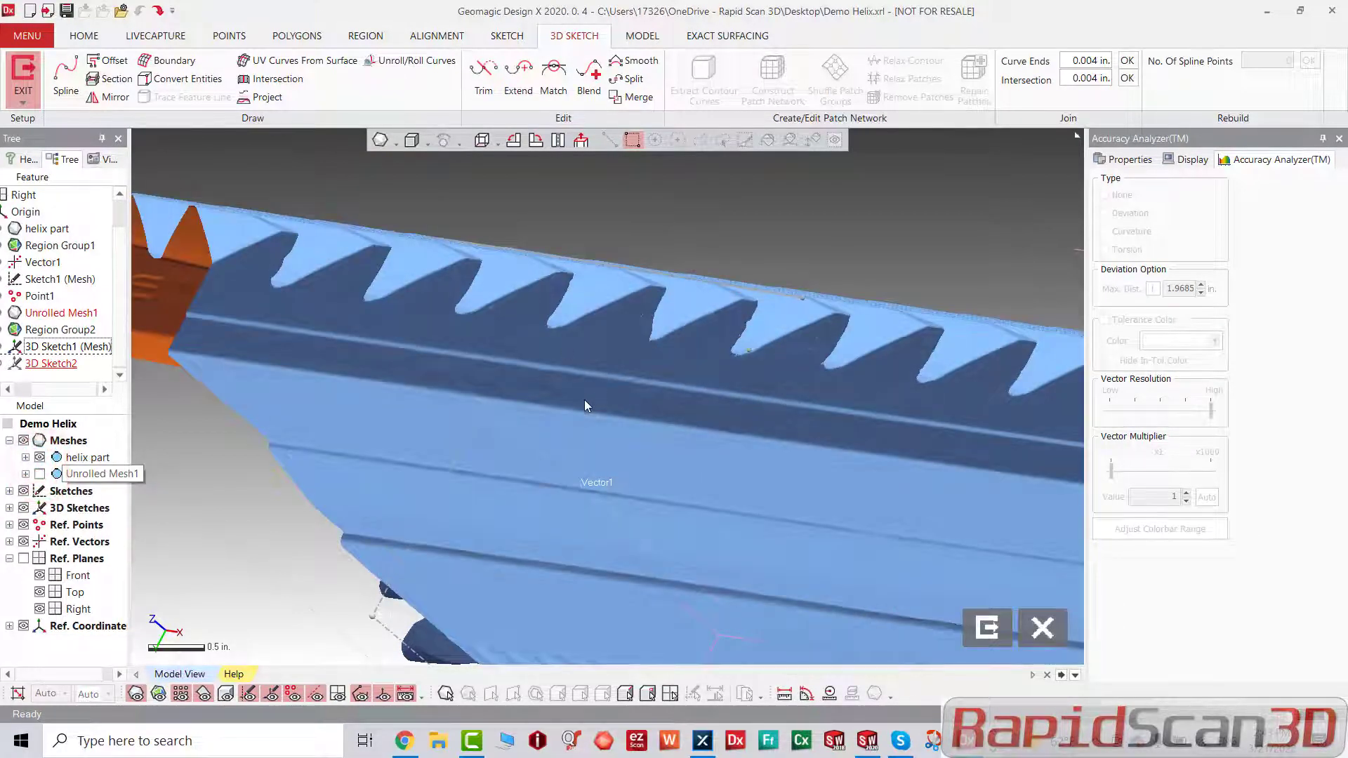
{"action": "scroll", "coordinate": [573, 280], "scroll_direction": "down", "scroll_amount": 5}
{"action": "right_click_drag", "start_coordinate": [573, 280], "coordinate": [303, 476]}
{"action": "scroll", "coordinate": [614, 412], "scroll_direction": "up", "scroll_amount": 6}
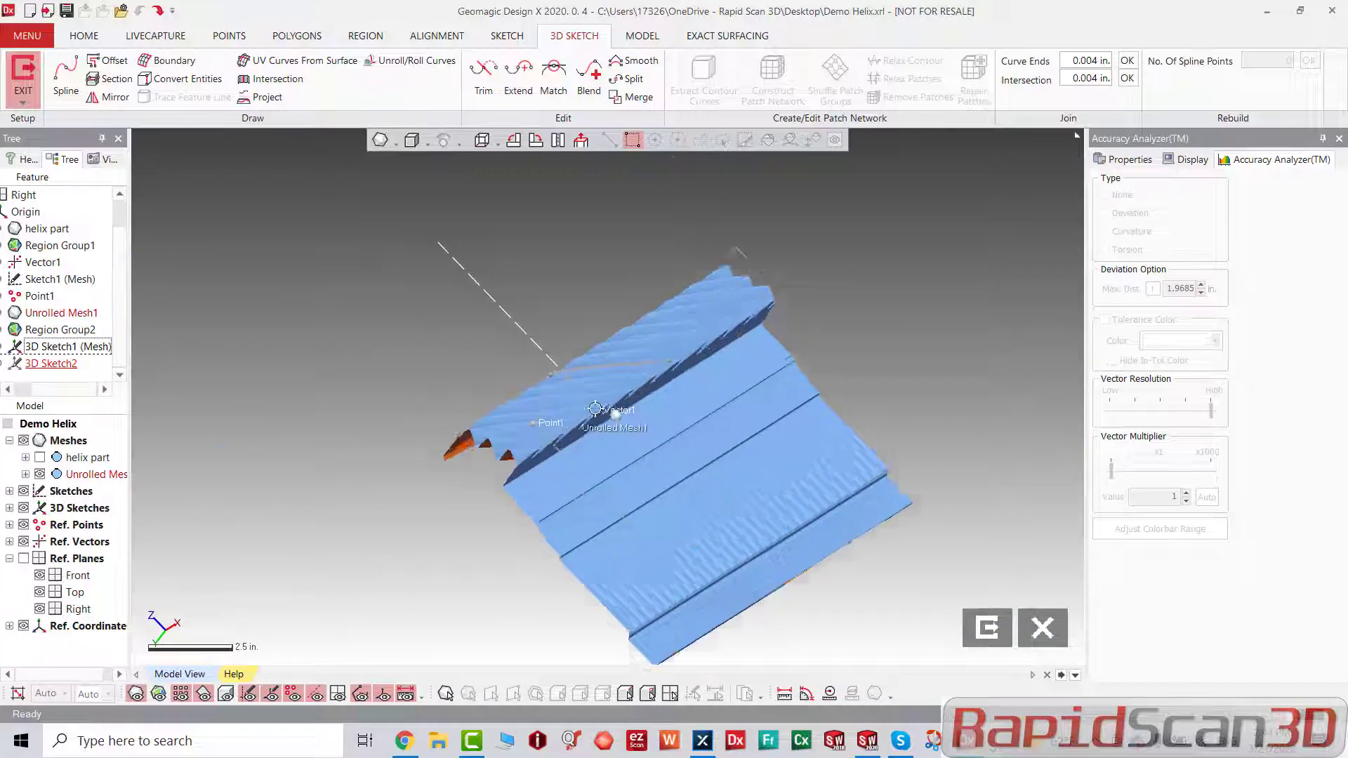
{"action": "mouse_move", "coordinate": [613, 413]}
{"action": "right_mouse_down"}
{"action": "mouse_move", "coordinate": [600, 431]}
{"action": "mouse_move", "coordinate": [630, 510]}
{"action": "mouse_move", "coordinate": [934, 401]}
{"action": "mouse_move", "coordinate": [843, 367]}
{"action": "mouse_move", "coordinate": [538, 472]}
{"action": "mouse_move", "coordinate": [555, 352]}
{"action": "mouse_move", "coordinate": [497, 349]}
{"action": "mouse_move", "coordinate": [608, 322]}
{"action": "mouse_move", "coordinate": [535, 400]}
{"action": "right_mouse_up"}
{"action": "key", "text": "ctrl+1"}
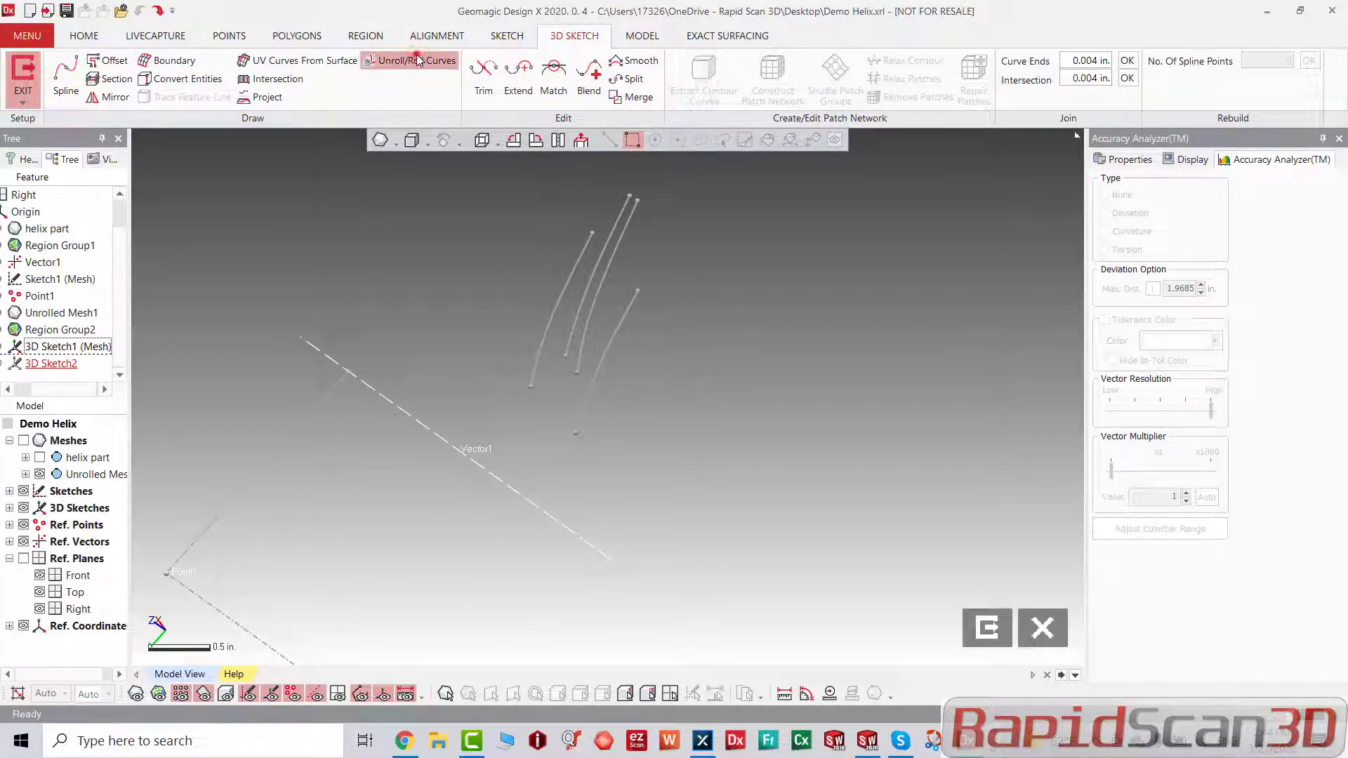
Step: Start Unroll/Roll Curves with the Roll method and set all four traced splines as its targets
{"action": "left_click", "coordinate": [418, 60]}
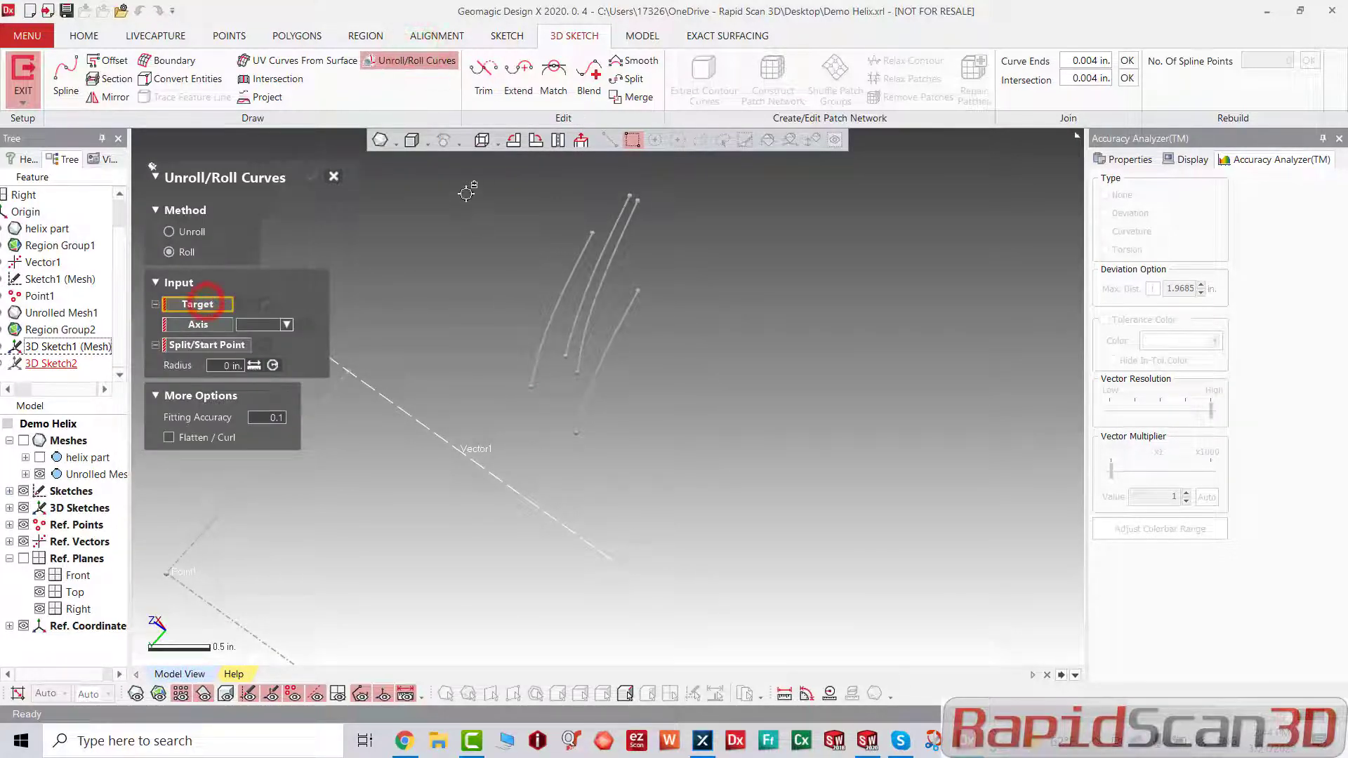
{"action": "mouse_move", "coordinate": [467, 193]}
{"action": "left_mouse_down"}
{"action": "mouse_move", "coordinate": [765, 452]}
{"action": "mouse_move", "coordinate": [746, 423]}
{"action": "left_mouse_up"}
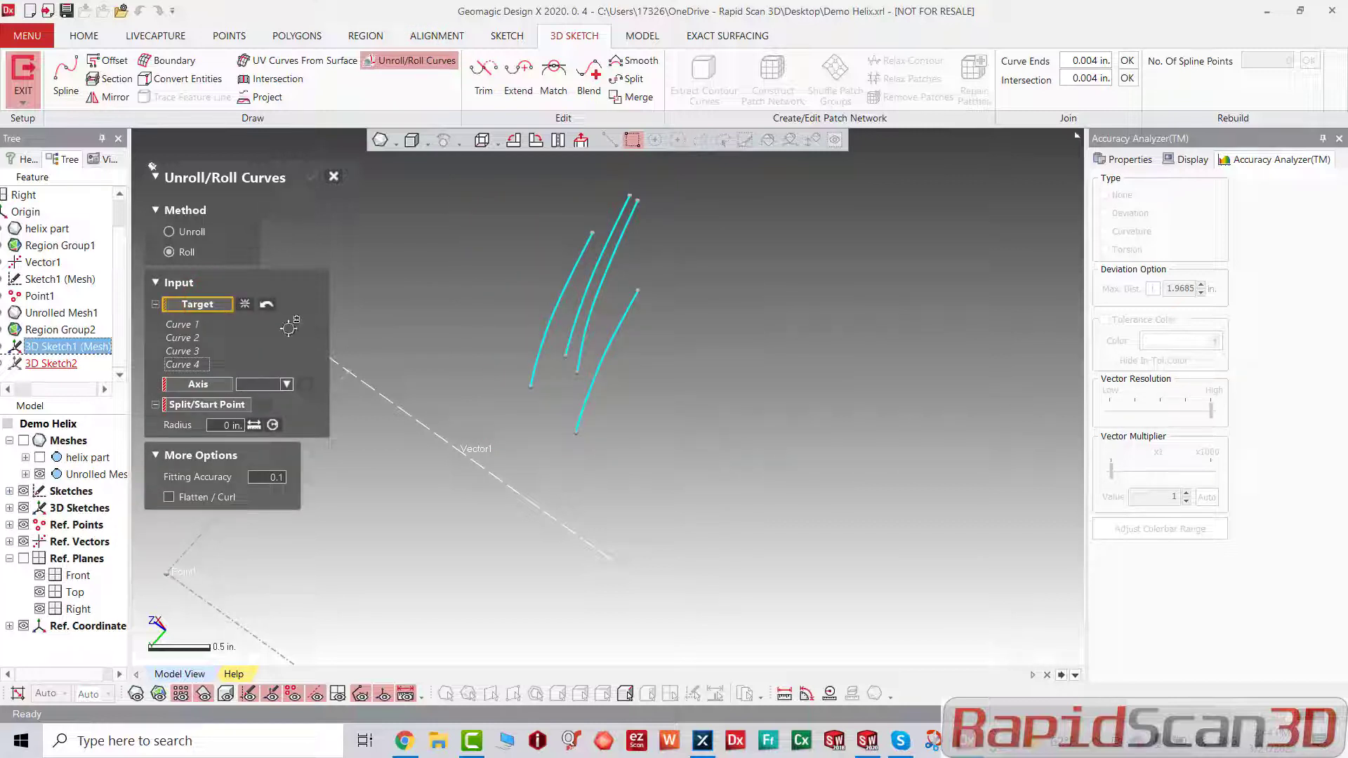
{"action": "left_click", "coordinate": [196, 386]}
Step: Show the meshes again, then set Vector1 as the rolling axis and Point1 as the split/start point
{"action": "right_click_drag", "start_coordinate": [616, 436], "coordinate": [913, 421]}
{"action": "right_click_drag", "start_coordinate": [530, 400], "coordinate": [567, 460]}
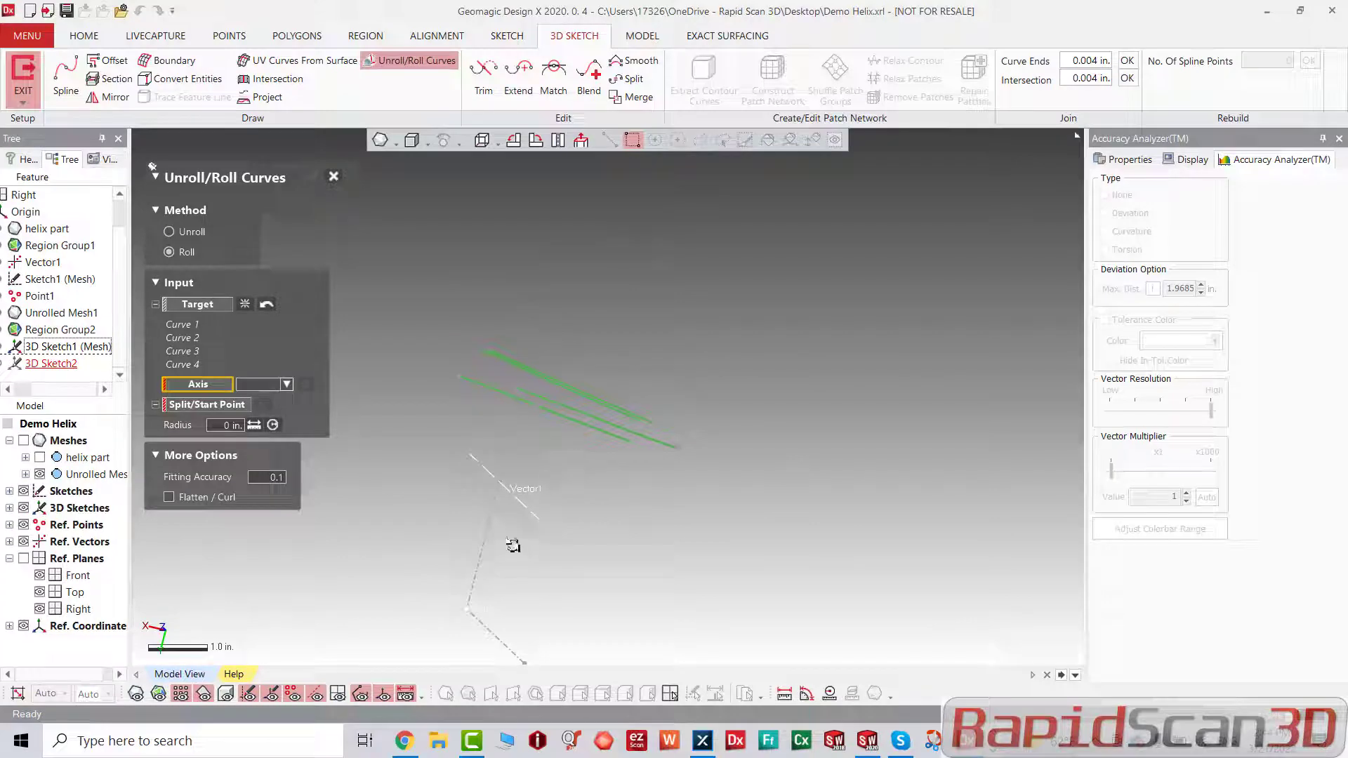
{"action": "left_click", "coordinate": [24, 443]}
{"action": "scroll", "coordinate": [457, 482], "scroll_direction": "down", "scroll_amount": 2}
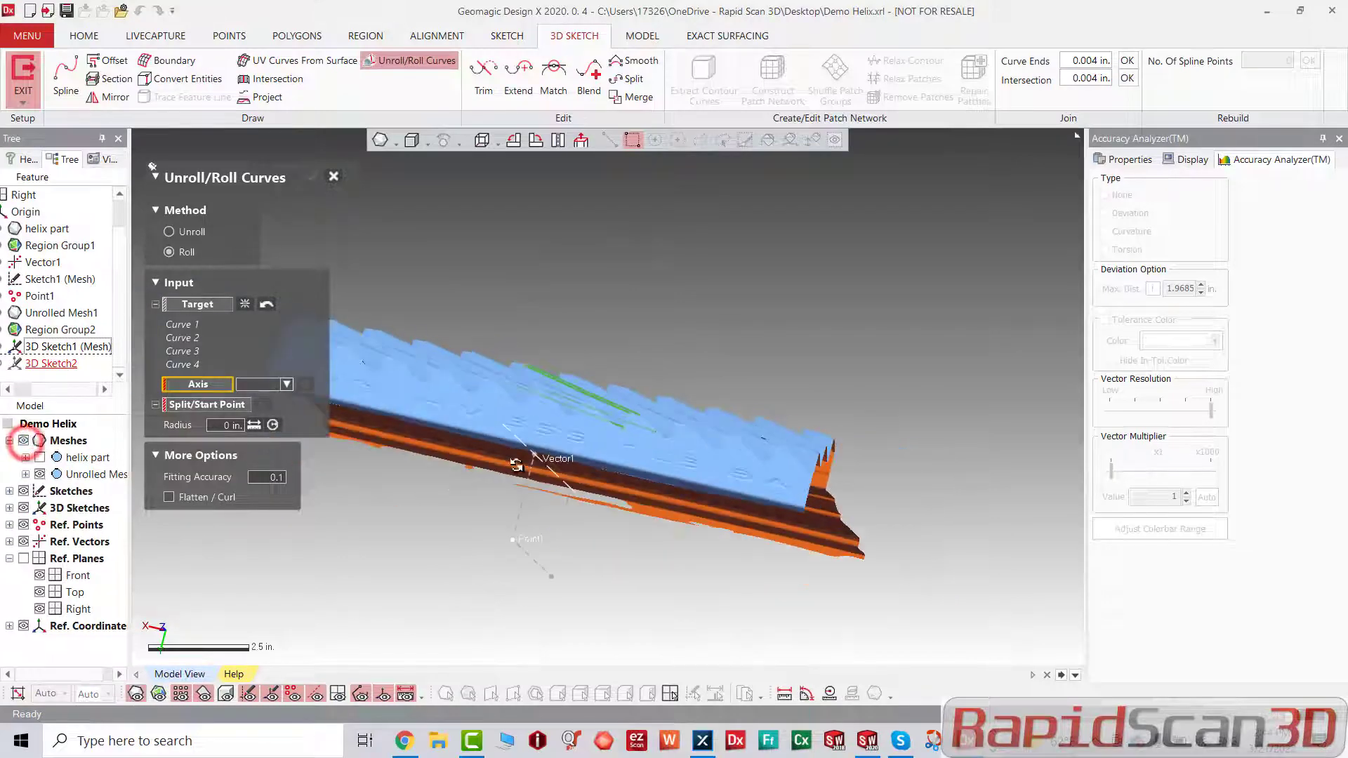
{"action": "right_click_drag", "start_coordinate": [456, 482], "coordinate": [516, 537]}
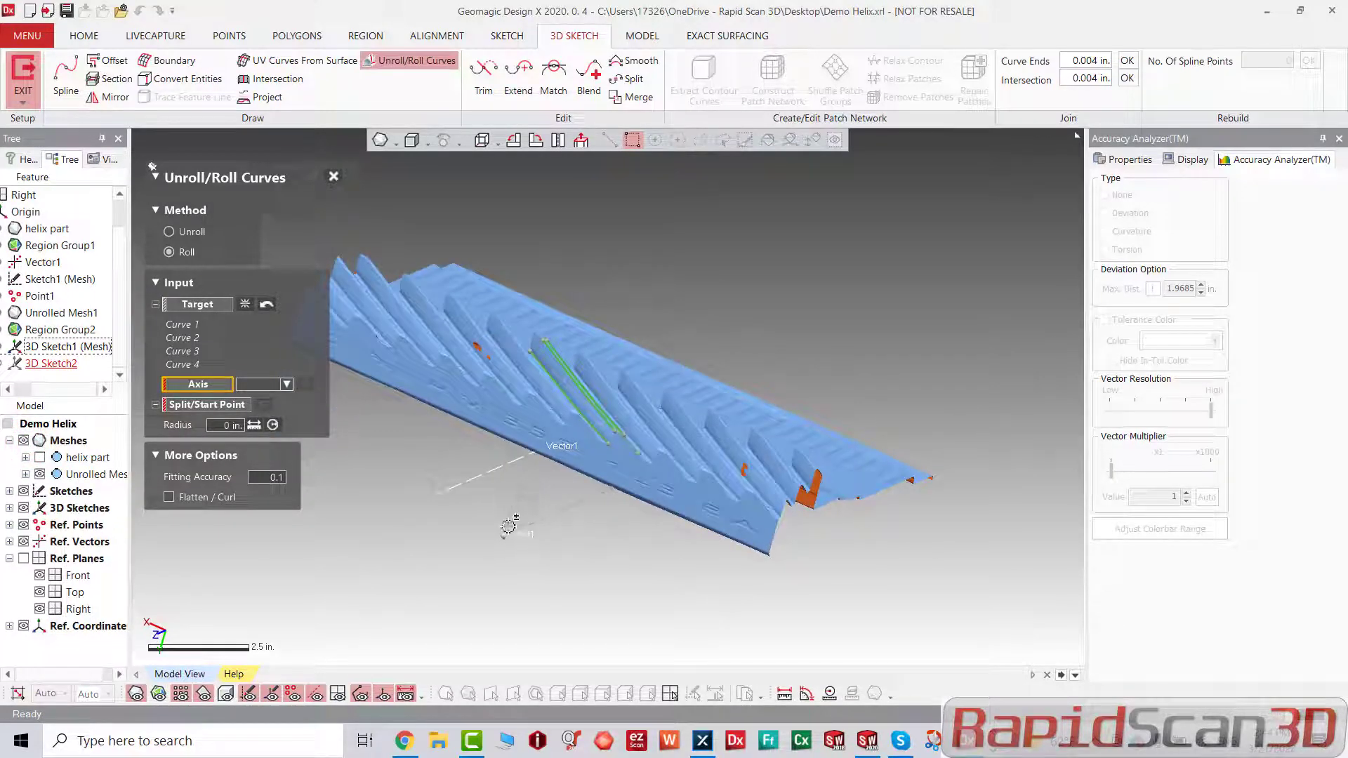
{"action": "left_click", "coordinate": [489, 476]}
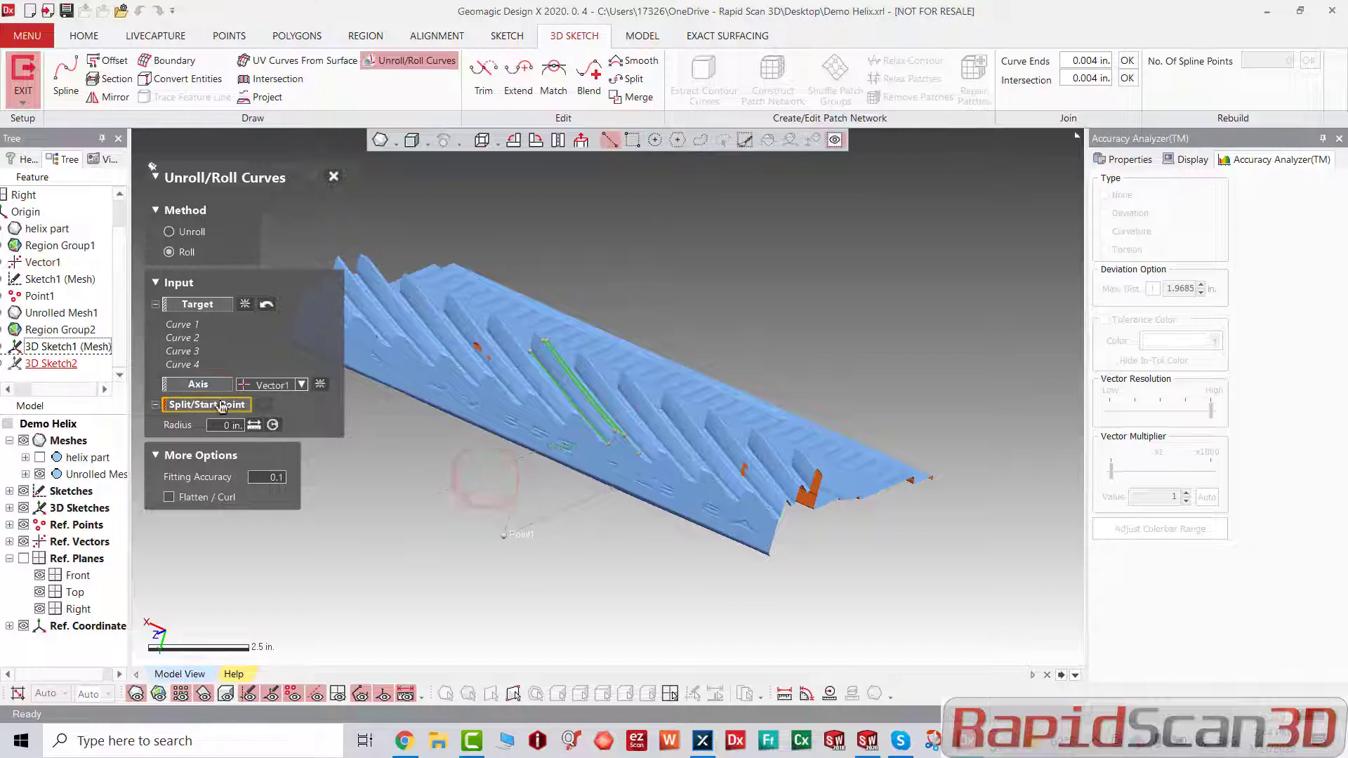
{"action": "left_click", "coordinate": [509, 534]}
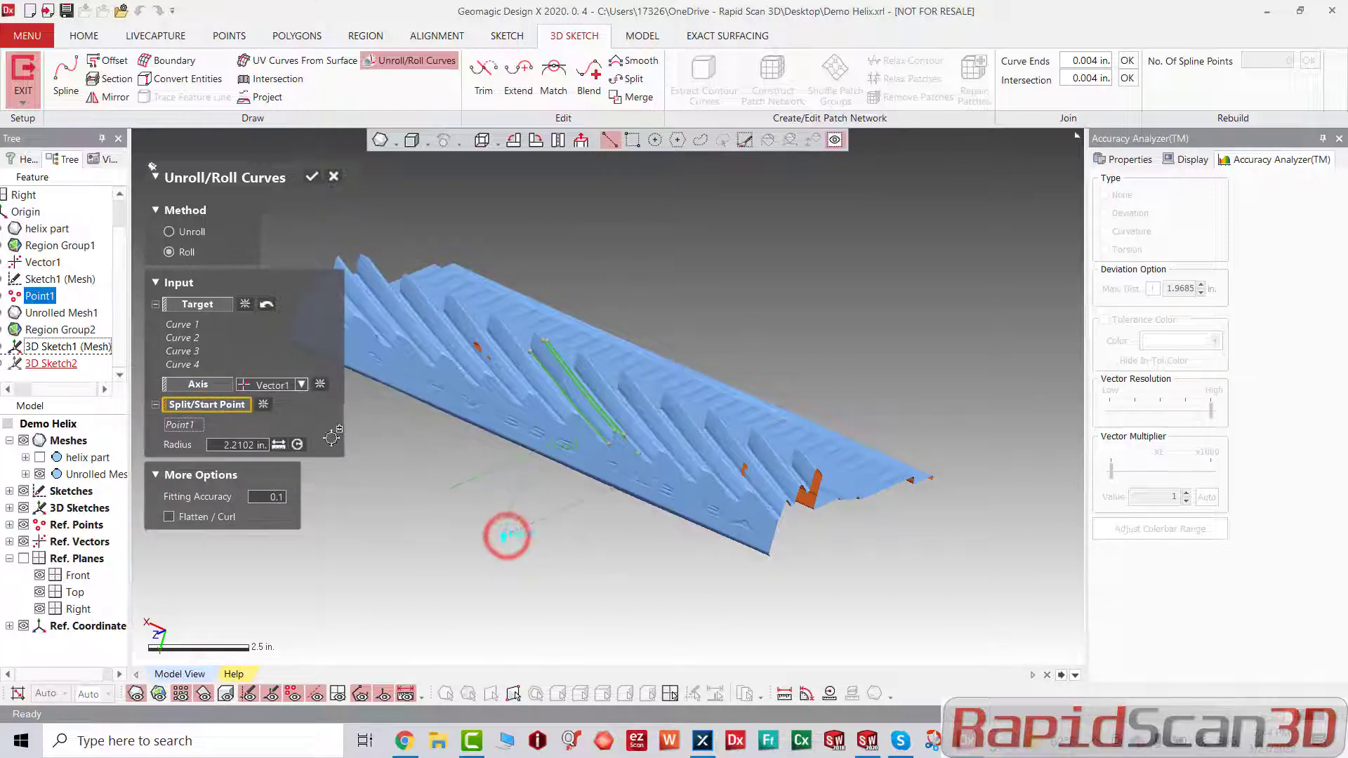
{"action": "left_click", "coordinate": [169, 518]}
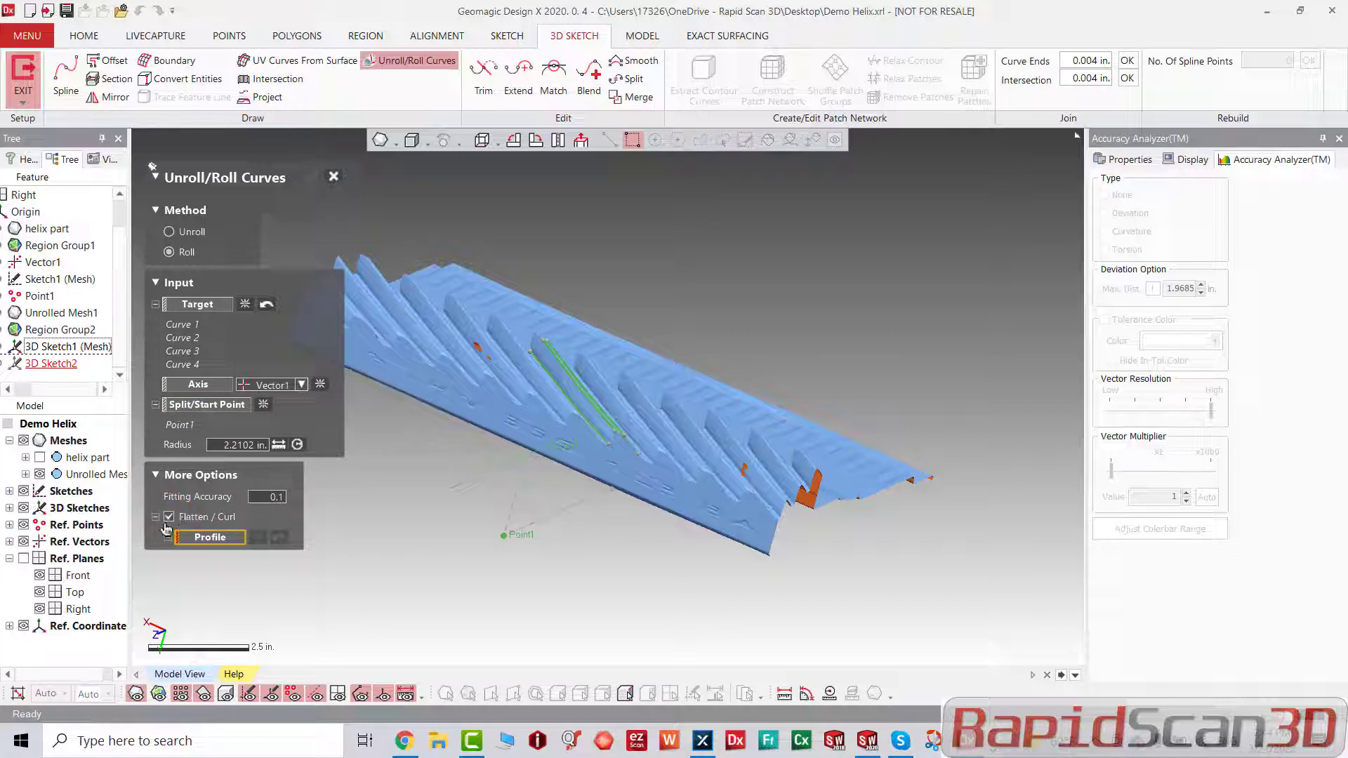
{"action": "left_click_drag", "start_coordinate": [474, 296], "coordinate": [718, 511]}
{"action": "left_click", "coordinate": [169, 518]}
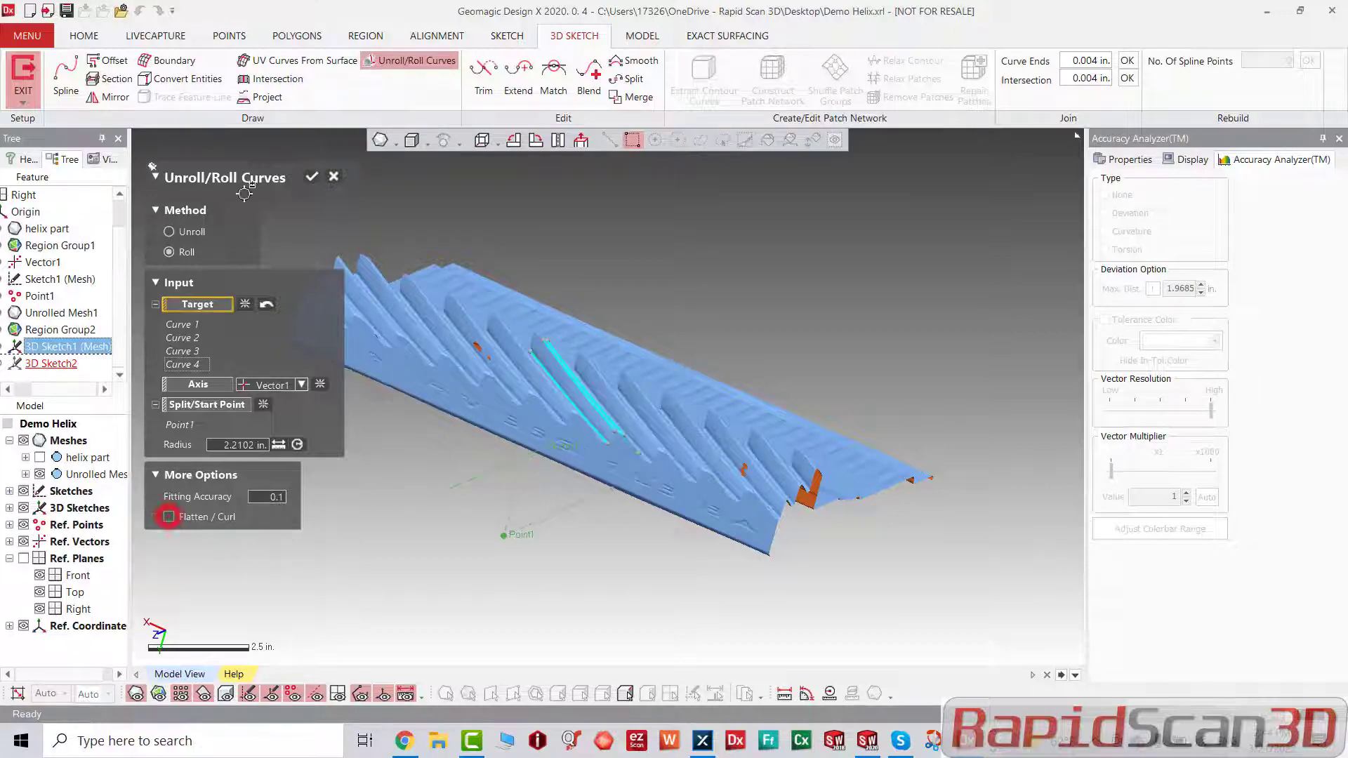
Step: Apply the roll of the four splines and view the resulting curves beside the unrolled mesh
{"action": "left_click", "coordinate": [313, 179]}
{"action": "scroll", "coordinate": [625, 417], "scroll_direction": "up", "scroll_amount": 3}
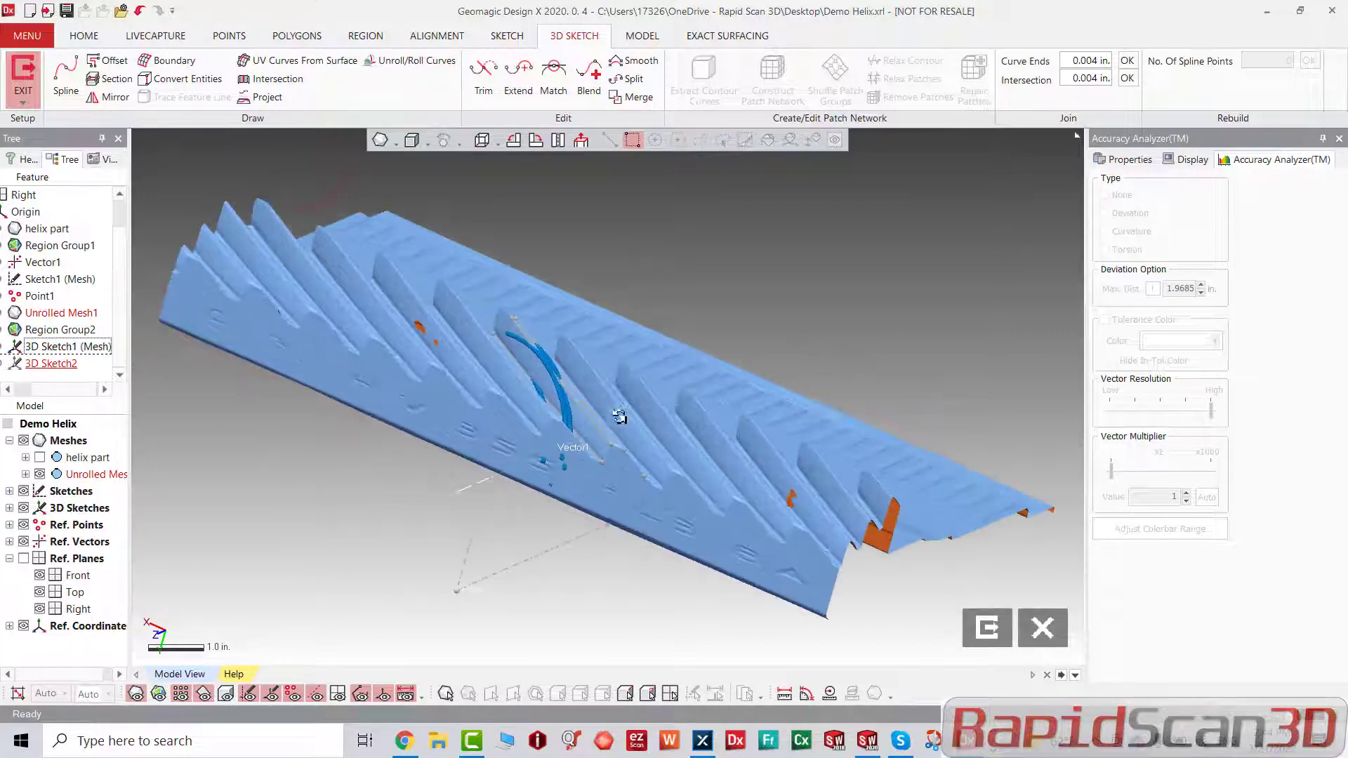
{"action": "right_click_drag", "start_coordinate": [623, 418], "coordinate": [405, 366]}
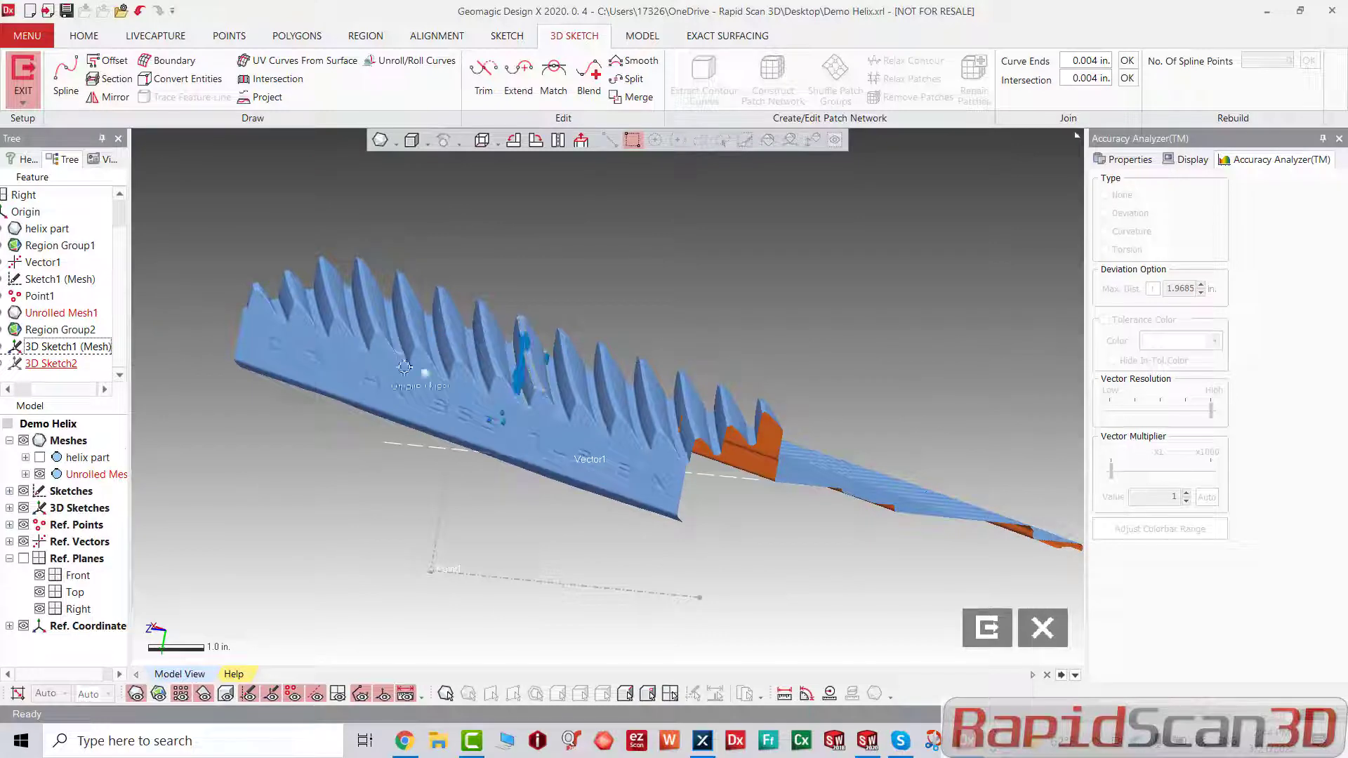
Step: Show the helix part instead of the unrolled mesh, and hide the sketches and 3D sketches
{"action": "left_click", "coordinate": [39, 457]}
{"action": "left_click", "coordinate": [40, 474]}
{"action": "right_click_drag", "start_coordinate": [491, 545], "coordinate": [140, 565]}
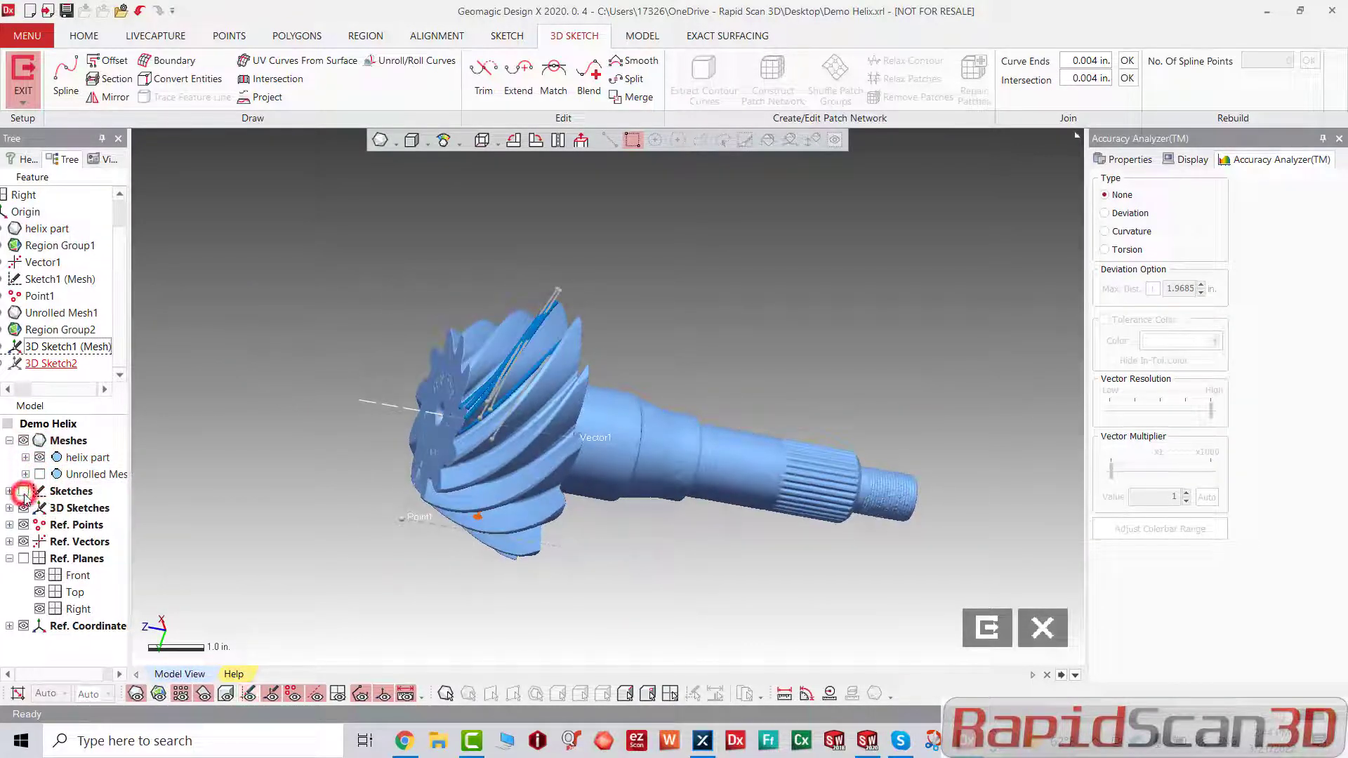
{"action": "scroll", "coordinate": [563, 378], "scroll_direction": "up", "scroll_amount": 4}
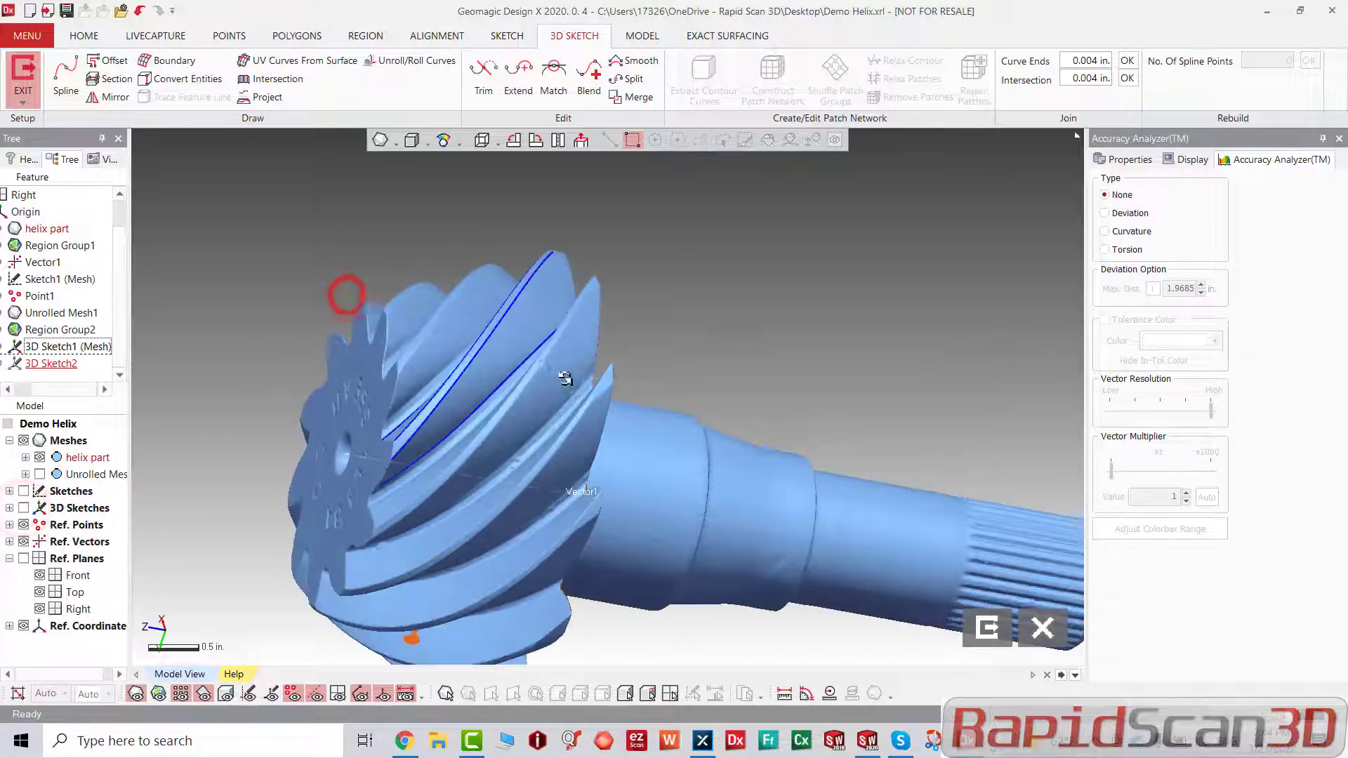
Step: Check the rolled curves against the helical tooth edges of the original scan and exit the 3D sketch
{"action": "right_click_drag", "start_coordinate": [769, 374], "coordinate": [613, 503]}
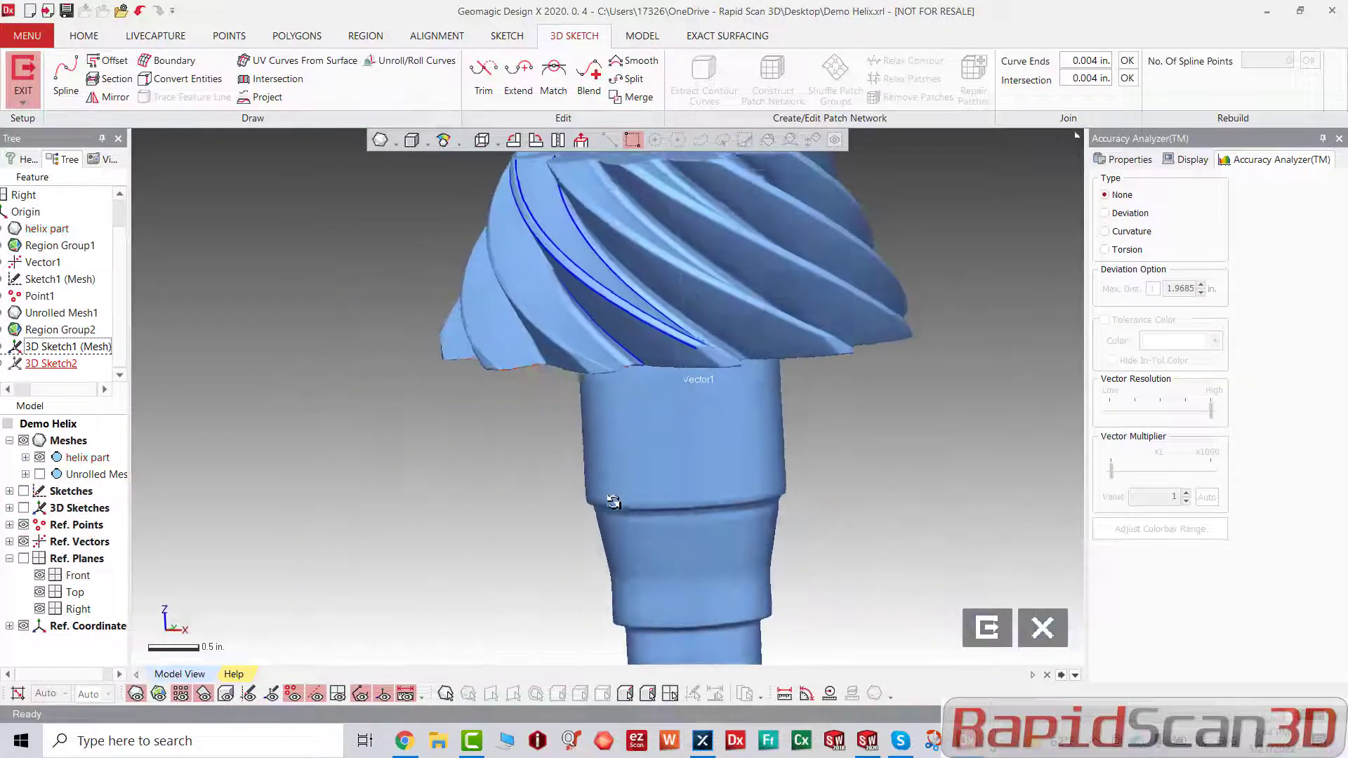
{"action": "scroll", "coordinate": [637, 331], "scroll_direction": "up", "scroll_amount": 3}
{"action": "right_click_drag", "start_coordinate": [747, 380], "coordinate": [642, 280]}
{"action": "scroll", "coordinate": [913, 403], "scroll_direction": "down", "scroll_amount": 2}
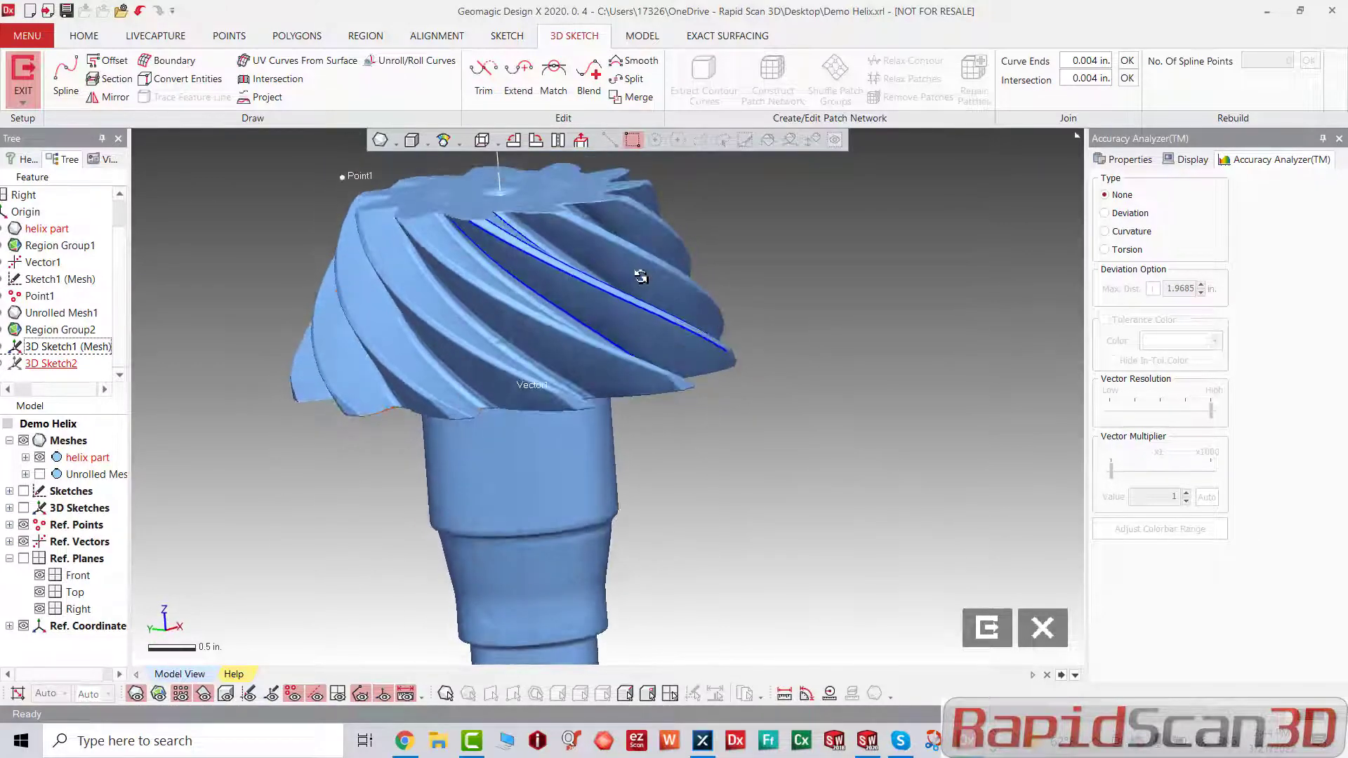
{"action": "left_click", "coordinate": [981, 628]}
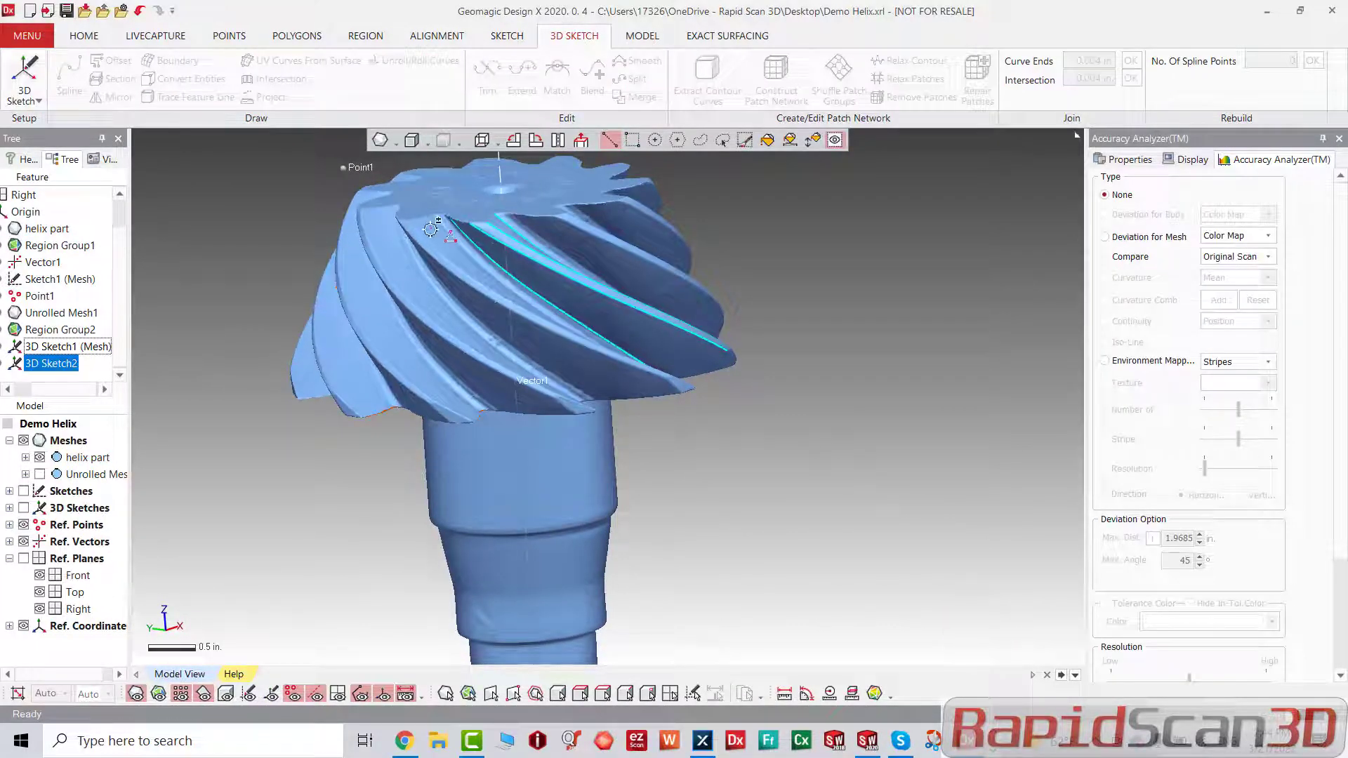
Step: Show the 3D sketches and loft a surface between two rolled helix curves along the edges of the tooth flank
{"action": "left_click", "coordinate": [641, 36]}
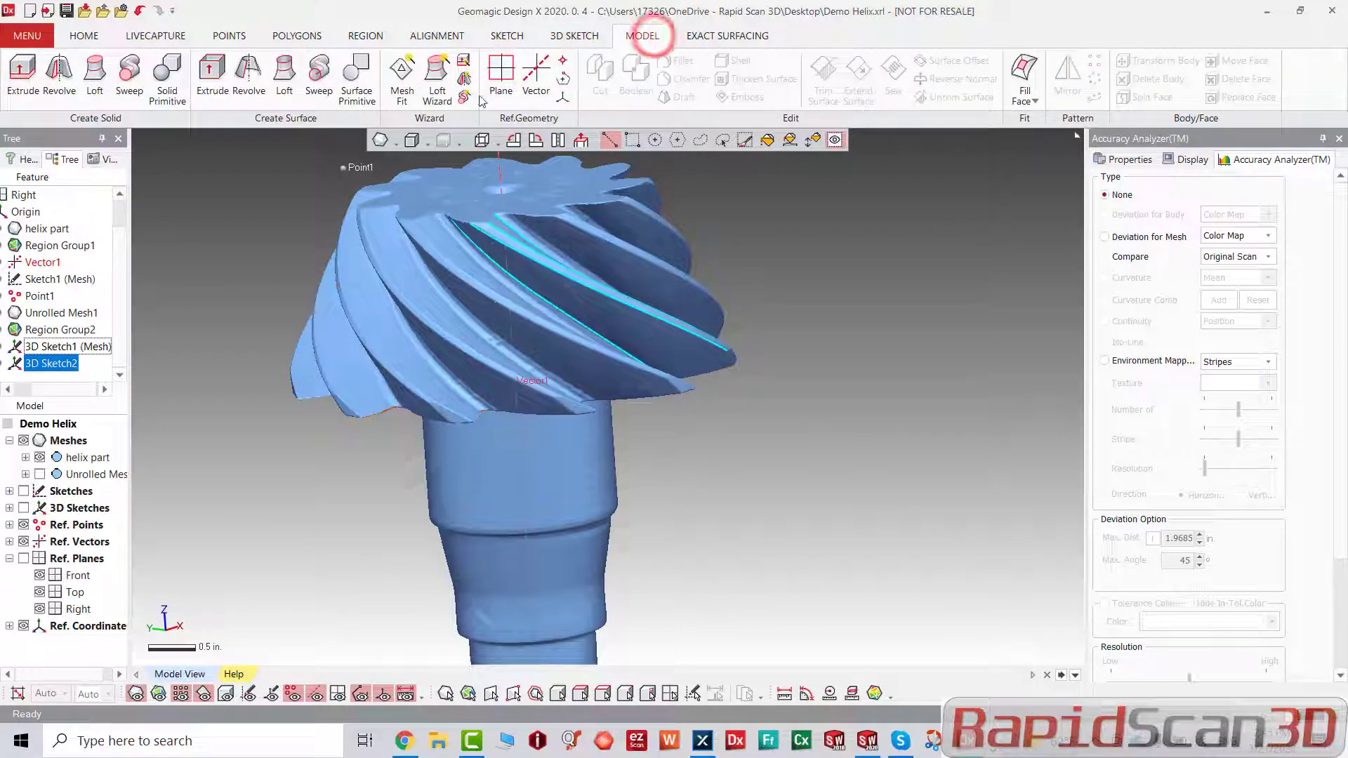
{"action": "scroll", "coordinate": [364, 130], "scroll_direction": "up", "scroll_amount": 3}
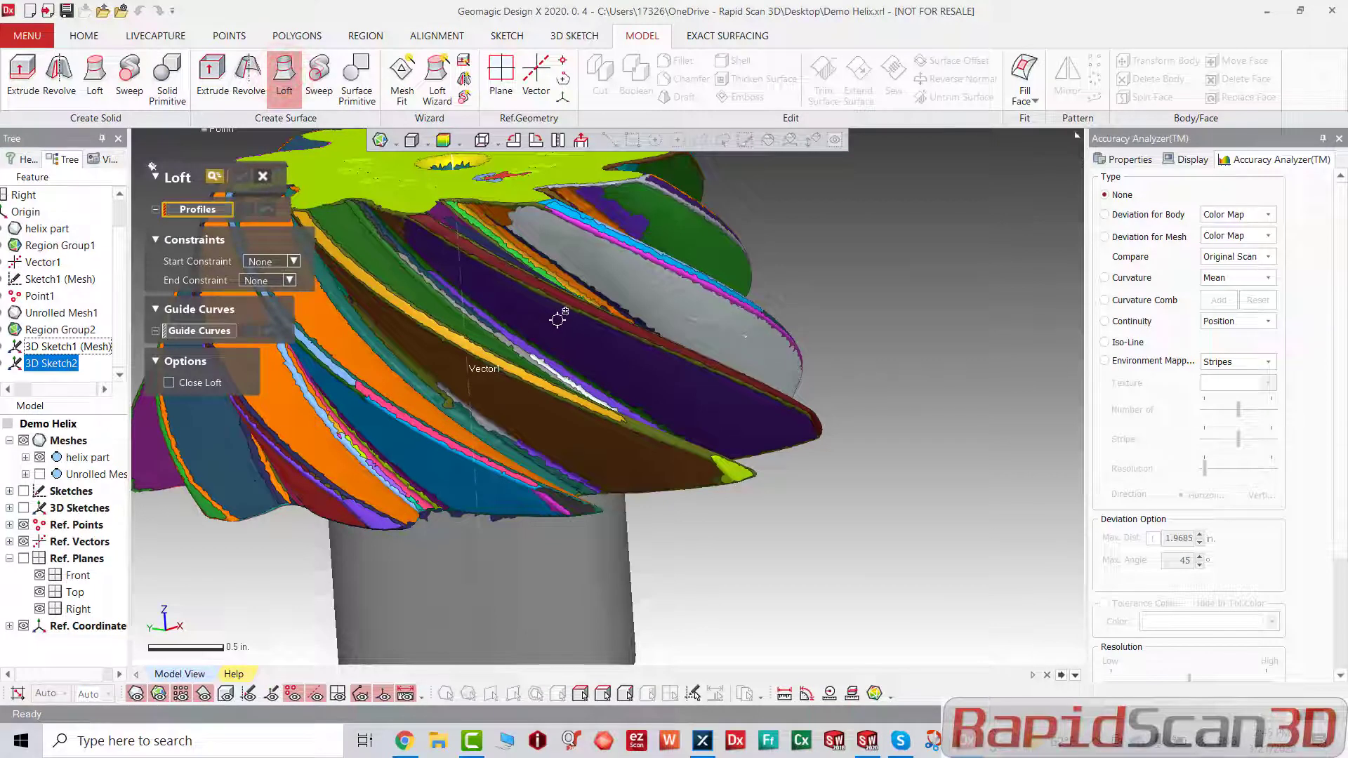
{"action": "right_click_drag", "start_coordinate": [559, 316], "coordinate": [484, 344]}
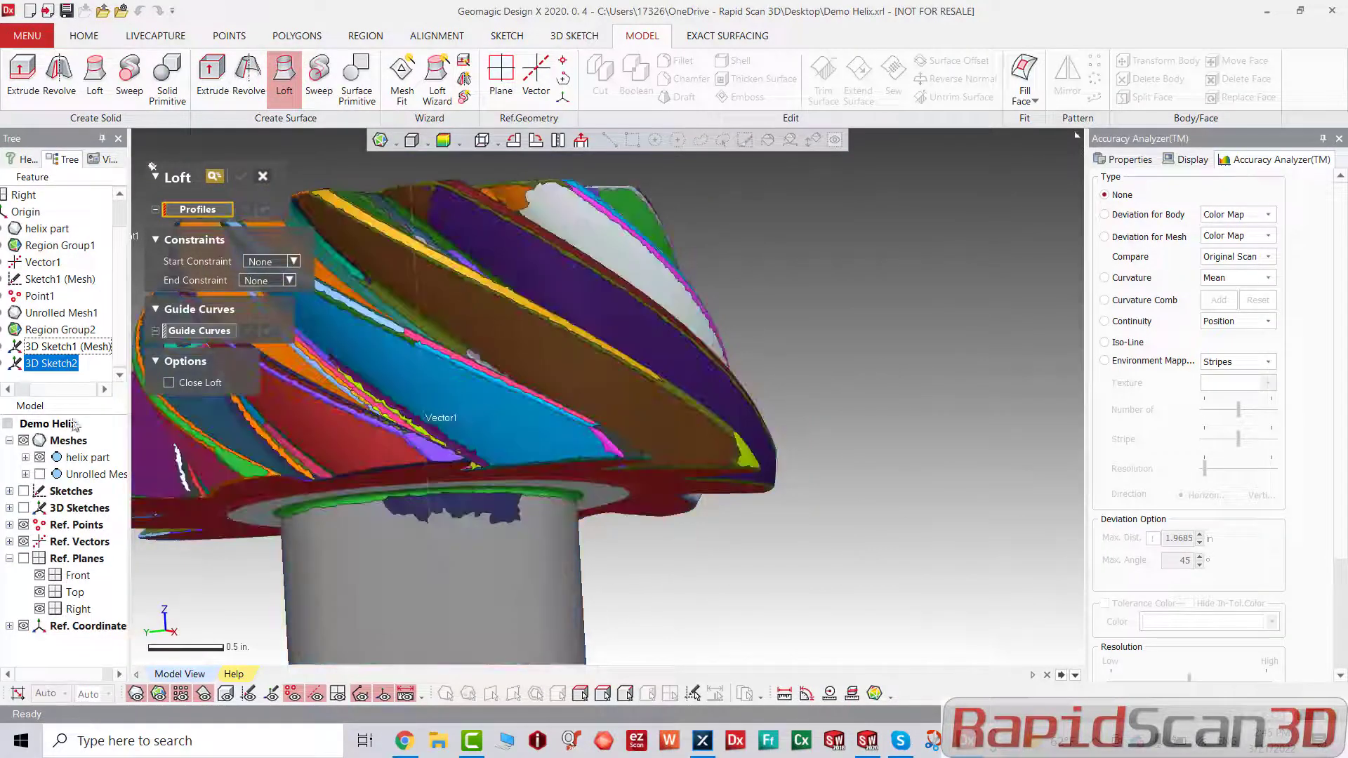
{"action": "left_click", "coordinate": [25, 508]}
{"action": "mouse_move", "coordinate": [411, 237]}
{"action": "right_mouse_down"}
{"action": "mouse_move", "coordinate": [428, 289]}
{"action": "mouse_move", "coordinate": [663, 345]}
{"action": "right_mouse_up"}
{"action": "left_click", "coordinate": [616, 290]}
{"action": "scroll", "coordinate": [593, 320], "scroll_direction": "up", "scroll_amount": 3}
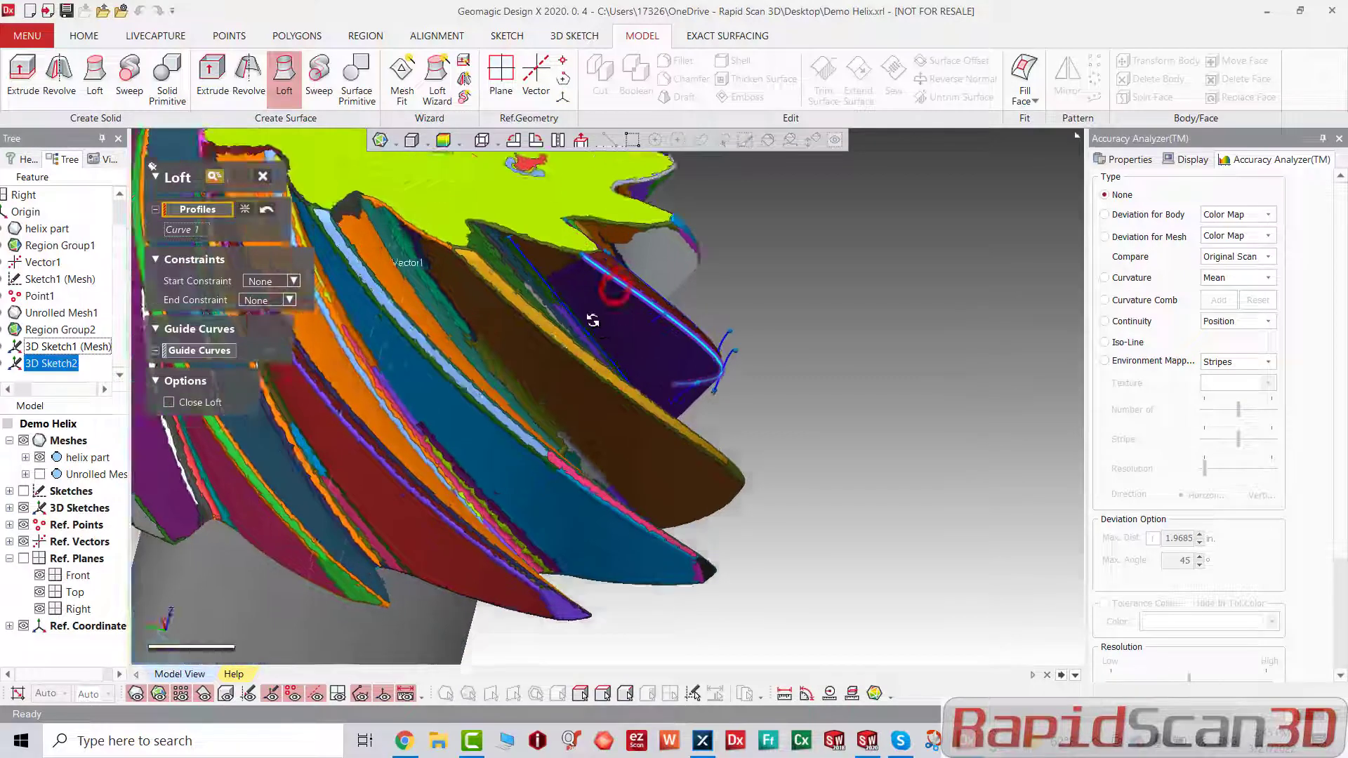
{"action": "left_click", "coordinate": [541, 287]}
{"action": "right_click_drag", "start_coordinate": [663, 329], "coordinate": [478, 325]}
{"action": "left_click", "coordinate": [249, 181]}
{"action": "right_click_drag", "start_coordinate": [688, 274], "coordinate": [719, 385]}
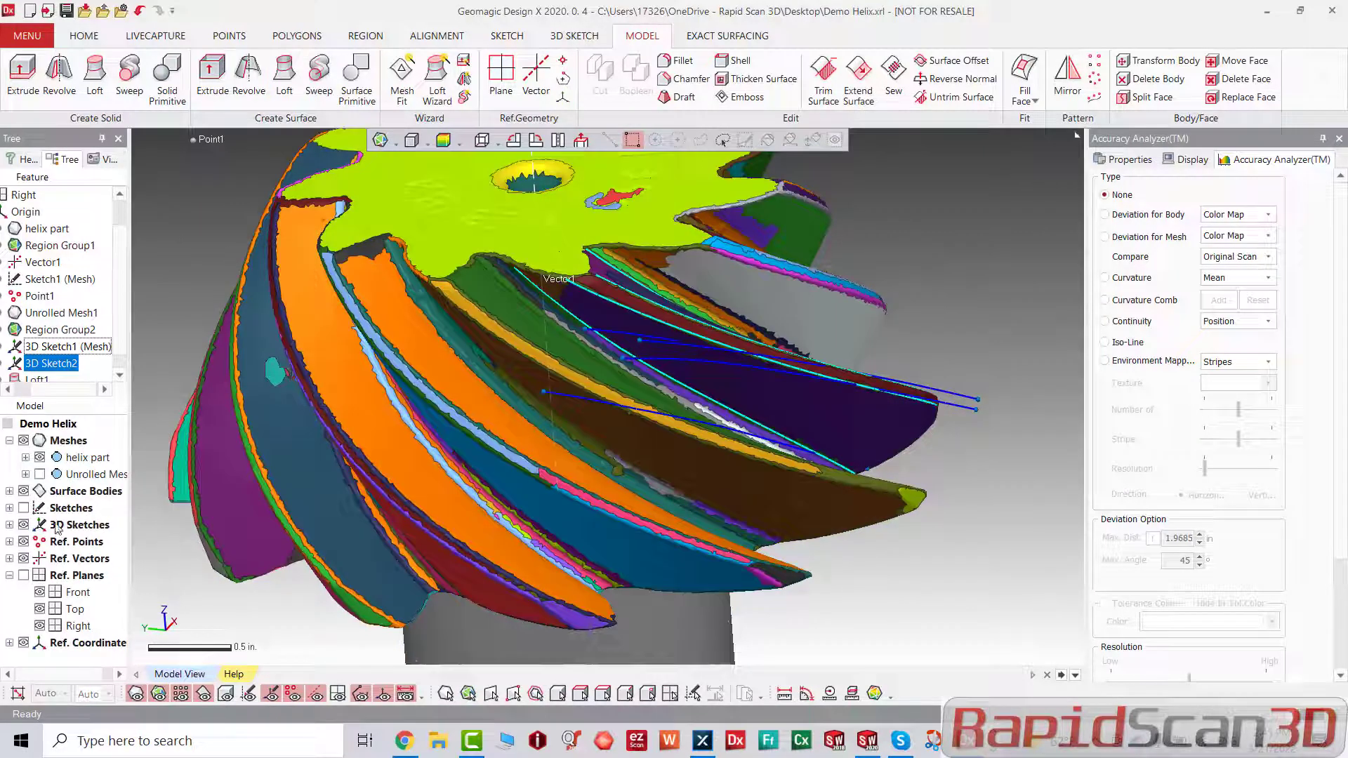
Step: Hide the 3D Sketch1 (Mesh) curves and isolate the lofted flank surface with the rolled helix curves
{"action": "left_click", "coordinate": [9, 524]}
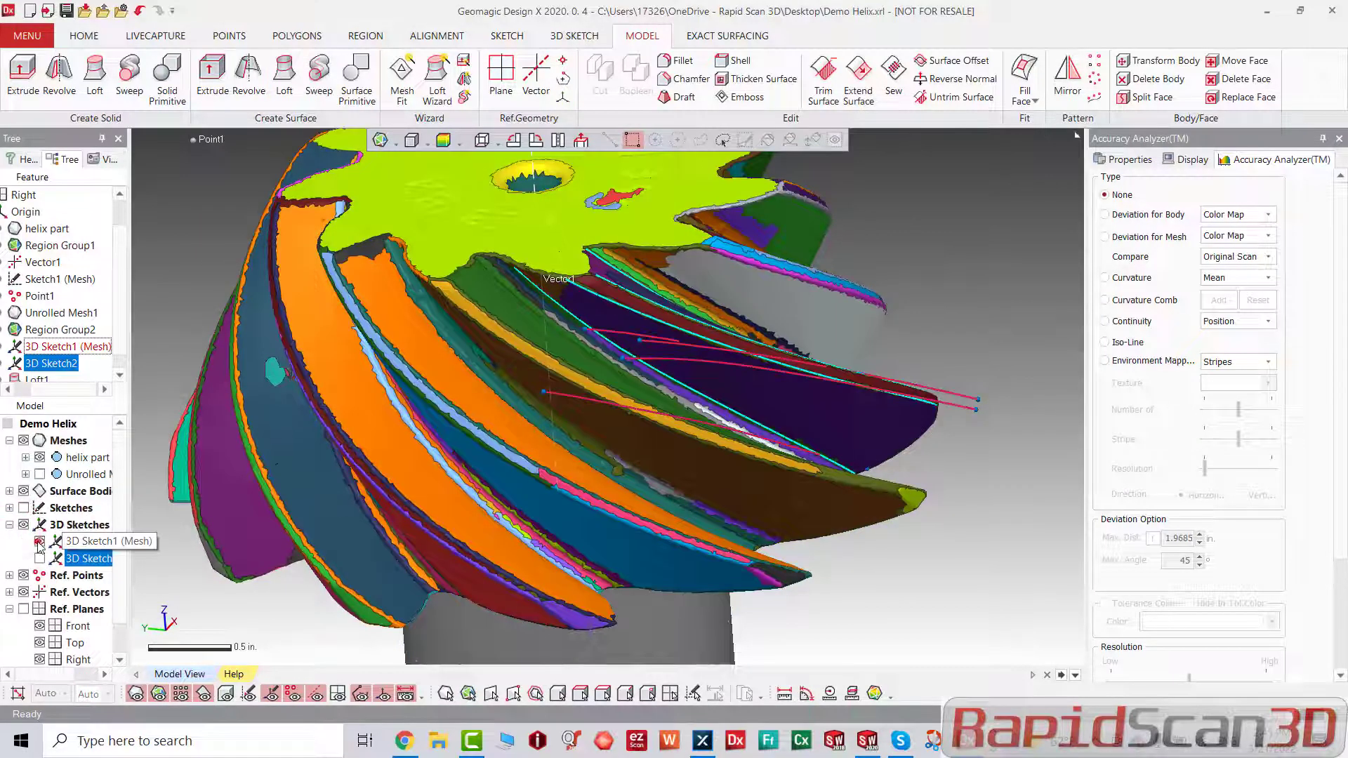
{"action": "left_click", "coordinate": [38, 542]}
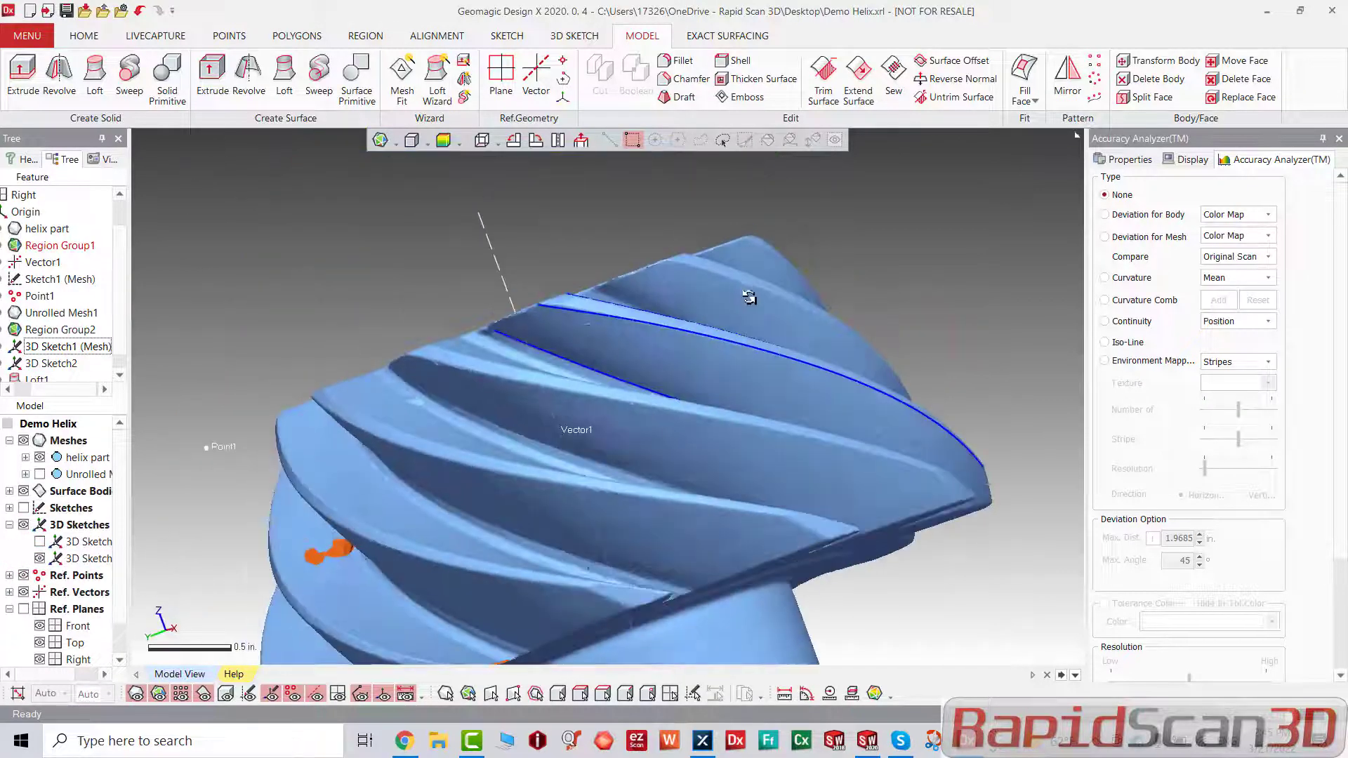
{"action": "right_click_drag", "start_coordinate": [751, 348], "coordinate": [400, 449]}
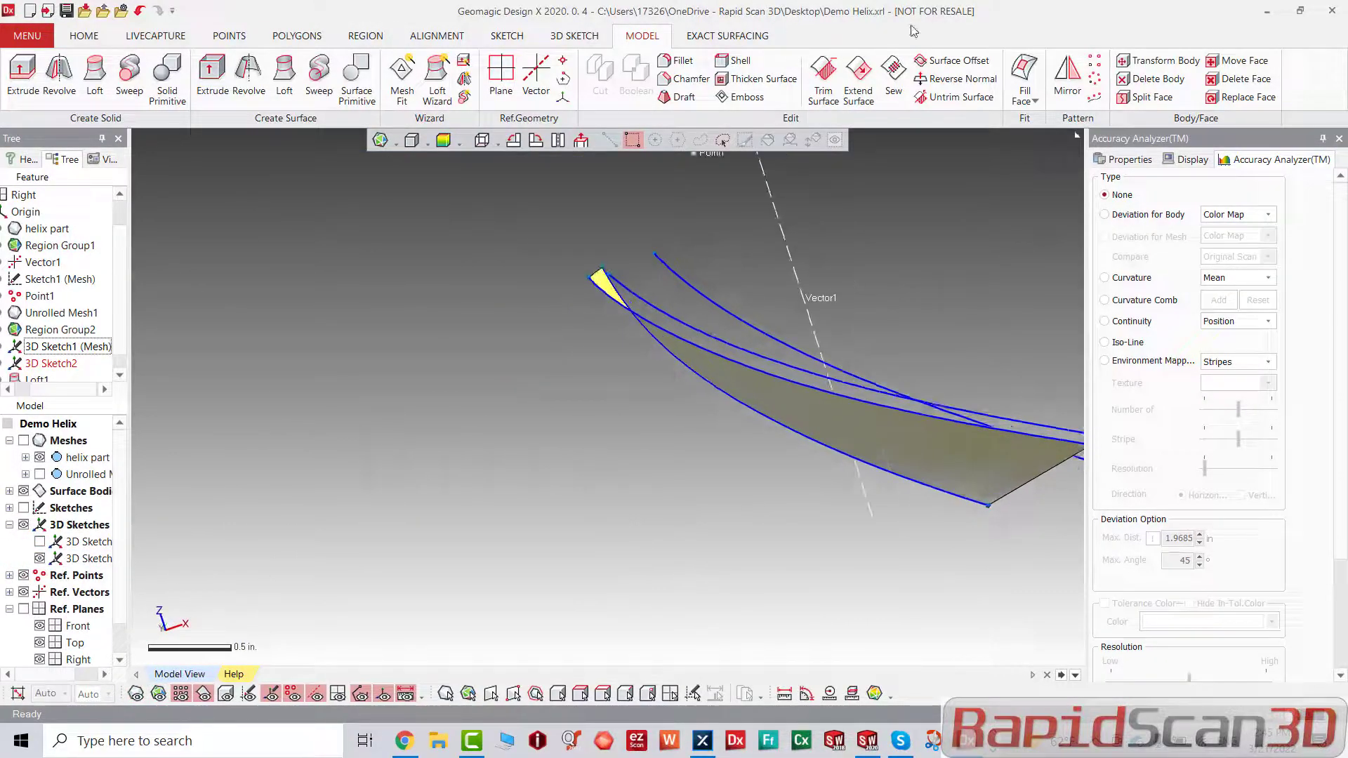
Step: Reverse the normal of the lofted tooth flank surface
{"action": "left_click", "coordinate": [953, 77]}
{"action": "left_click", "coordinate": [792, 405]}
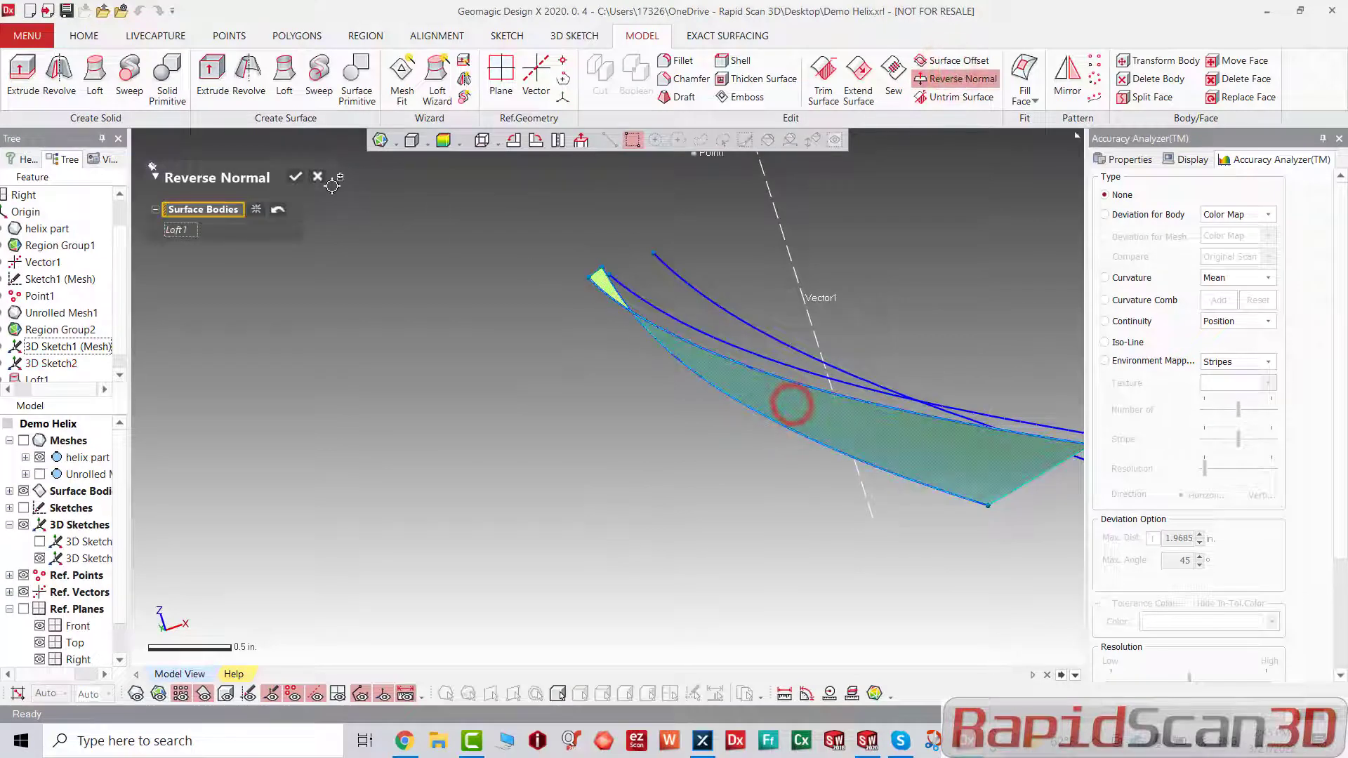
{"action": "left_click", "coordinate": [298, 181]}
{"action": "right_click_drag", "start_coordinate": [745, 309], "coordinate": [836, 282]}
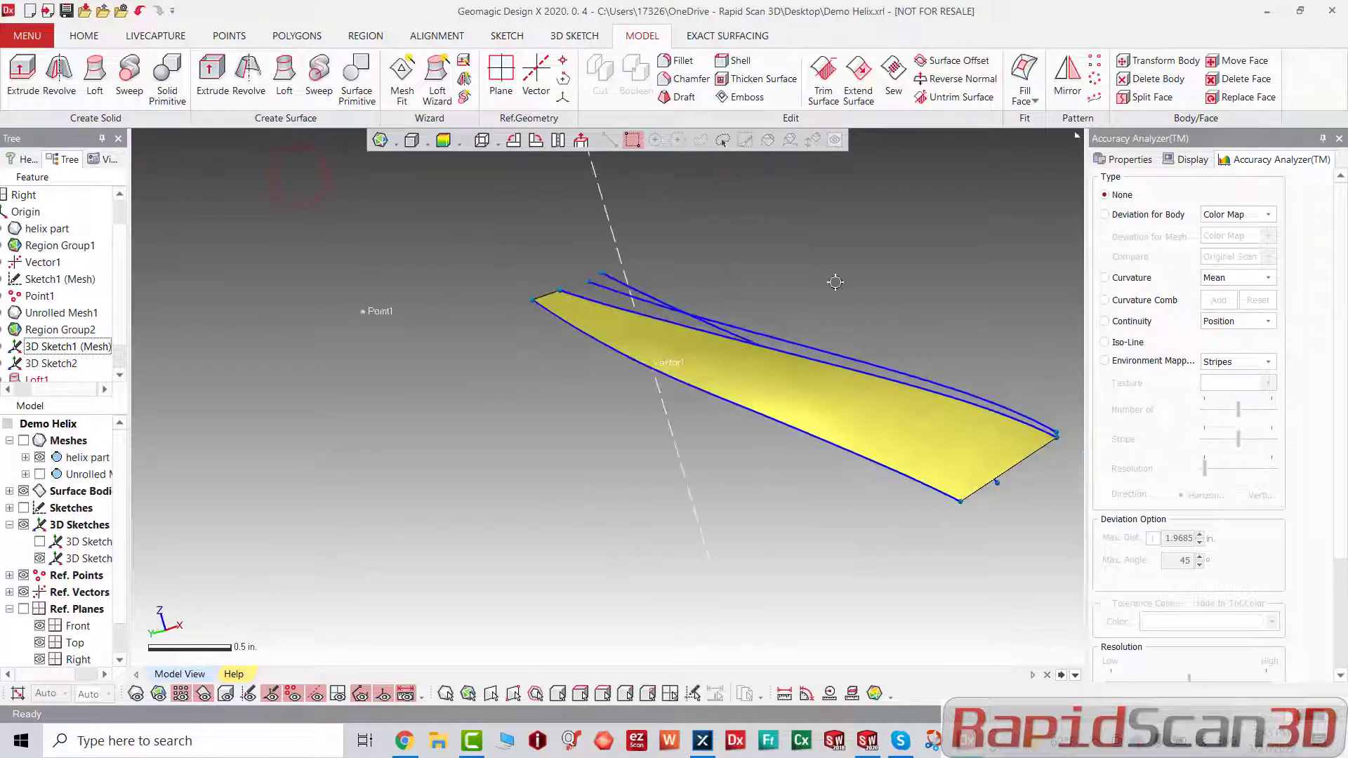
Step: Map the lofted surface's deviation from the scan in color and compare it with the tooth flank on the helix mesh
{"action": "left_click", "coordinate": [455, 141]}
{"action": "right_click_drag", "start_coordinate": [776, 400], "coordinate": [538, 444]}
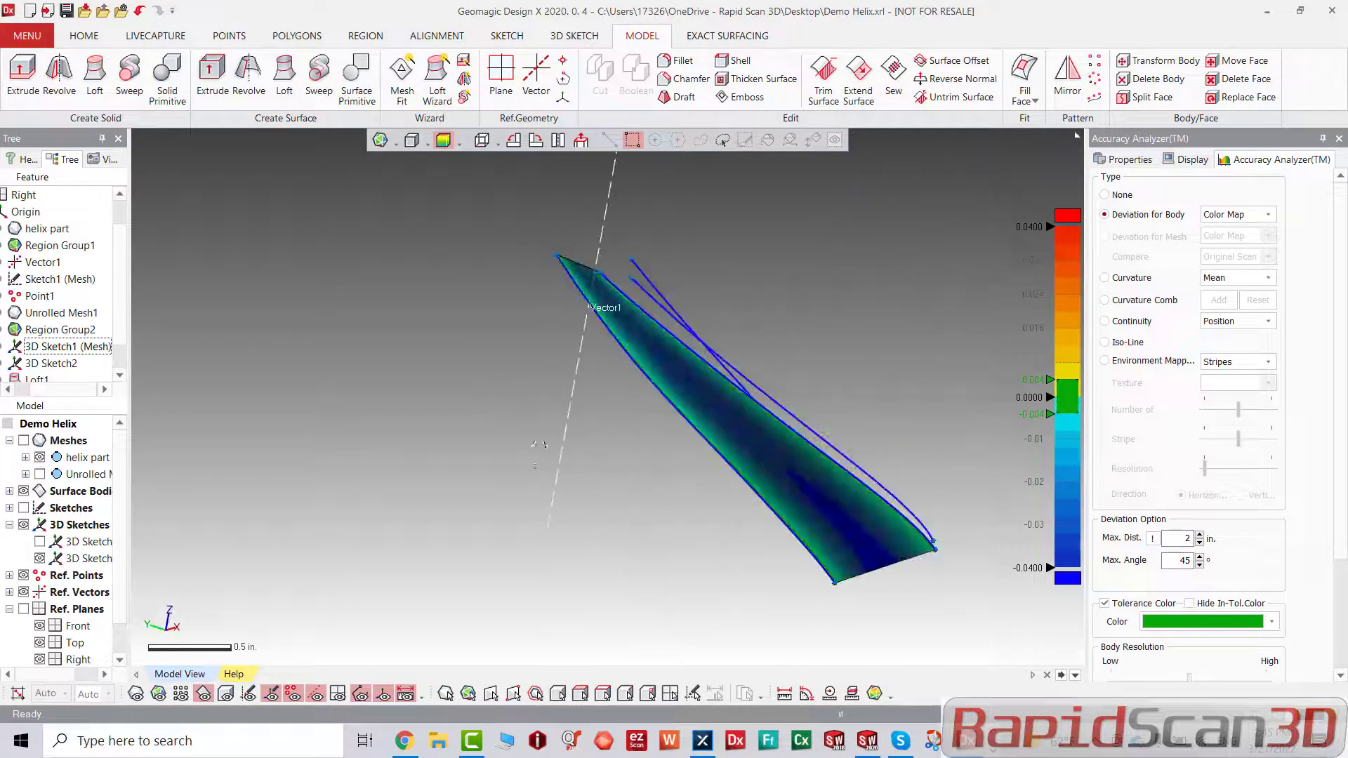
{"action": "key", "text": "ctrl+1"}
{"action": "right_click_drag", "start_coordinate": [698, 452], "coordinate": [403, 276]}
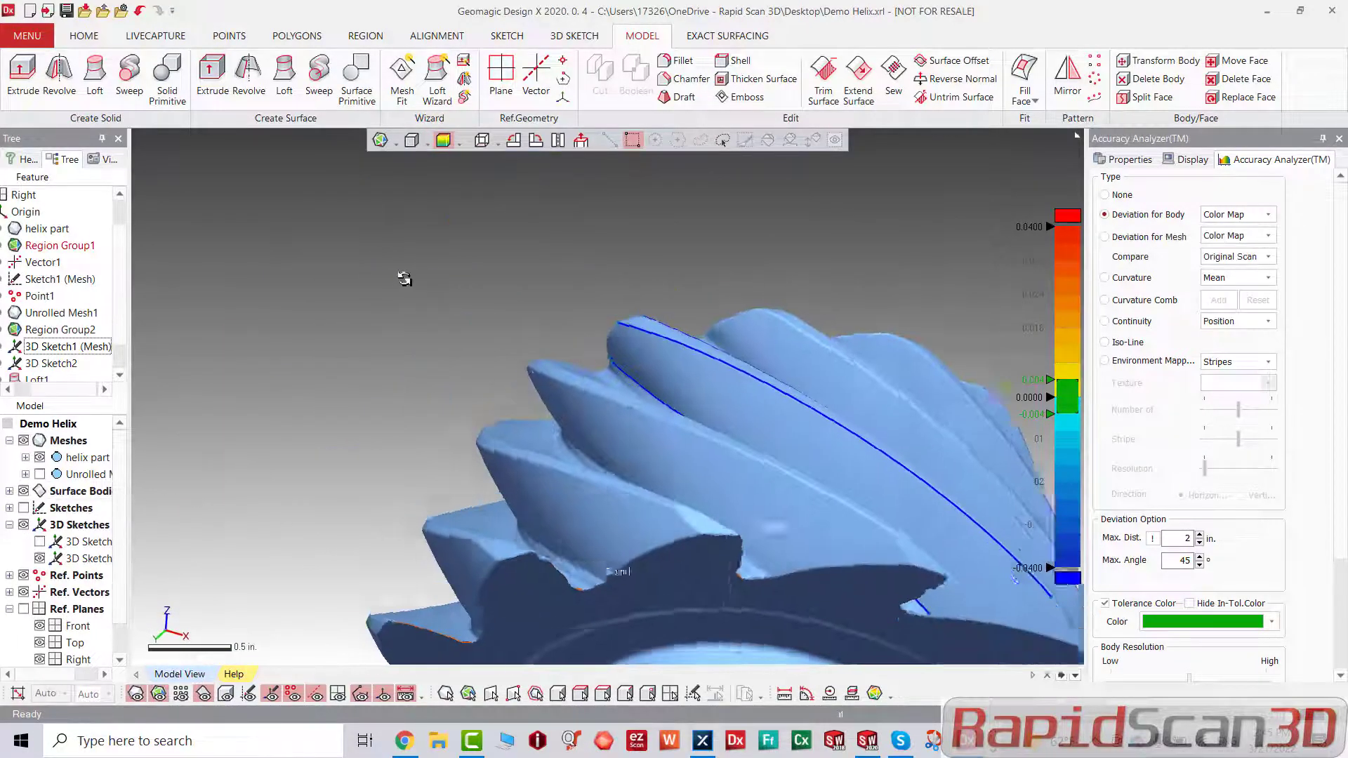
{"action": "right_click_drag", "start_coordinate": [843, 466], "coordinate": [551, 337]}
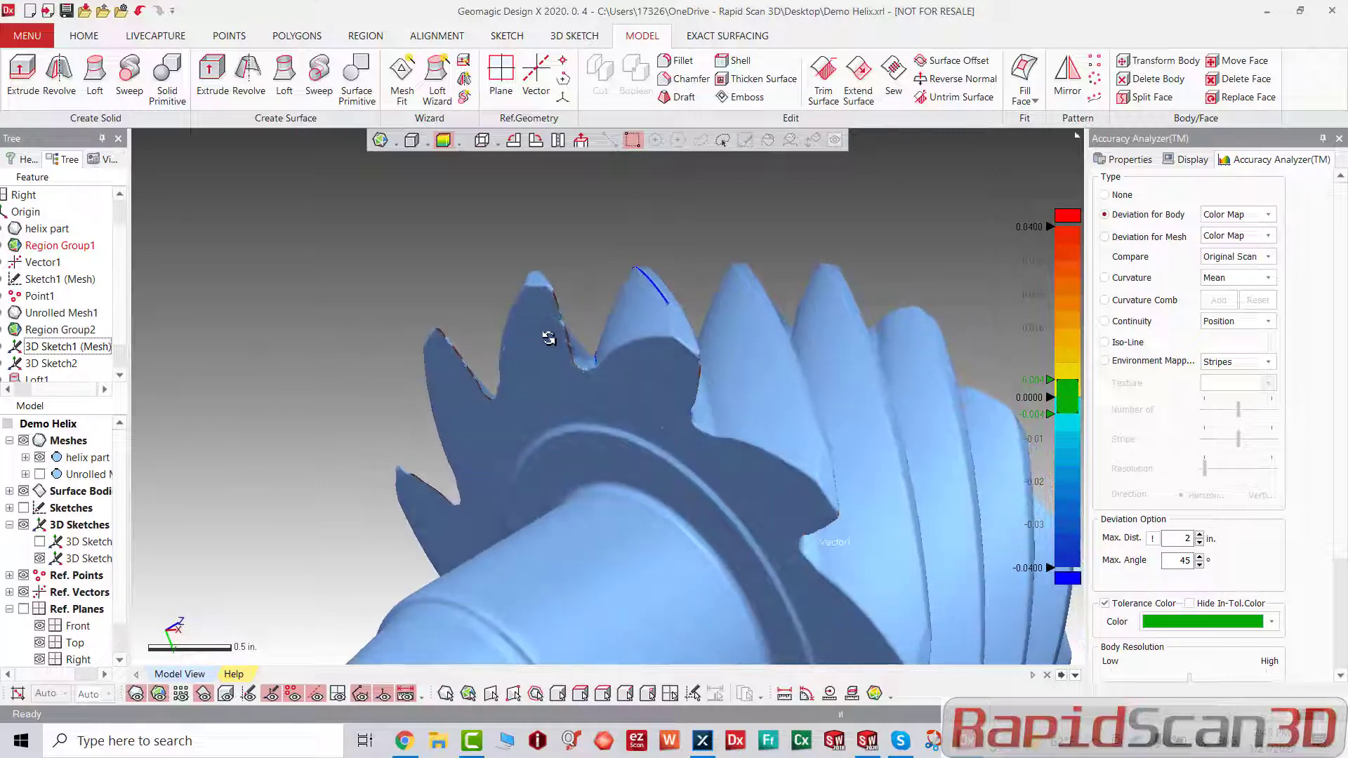
{"action": "scroll", "coordinate": [656, 301], "scroll_direction": "up", "scroll_amount": 6}
{"action": "mouse_move", "coordinate": [676, 295]}
{"action": "right_mouse_down"}
{"action": "mouse_move", "coordinate": [711, 301]}
{"action": "mouse_move", "coordinate": [642, 280]}
{"action": "mouse_move", "coordinate": [611, 310]}
{"action": "mouse_move", "coordinate": [702, 304]}
{"action": "mouse_move", "coordinate": [668, 303]}
{"action": "mouse_move", "coordinate": [713, 329]}
{"action": "mouse_move", "coordinate": [634, 328]}
{"action": "mouse_move", "coordinate": [761, 386]}
{"action": "mouse_move", "coordinate": [472, 295]}
{"action": "mouse_move", "coordinate": [737, 454]}
{"action": "mouse_move", "coordinate": [716, 452]}
{"action": "right_mouse_up"}
{"action": "key", "text": "ctrl+1"}
{"action": "scroll", "coordinate": [713, 329], "scroll_direction": "down", "scroll_amount": 3}
{"action": "scroll", "coordinate": [661, 418], "scroll_direction": "down", "scroll_amount": 3}
{"action": "mouse_move", "coordinate": [659, 415]}
{"action": "right_mouse_down"}
{"action": "mouse_move", "coordinate": [665, 383]}
{"action": "mouse_move", "coordinate": [650, 410]}
{"action": "mouse_move", "coordinate": [696, 415]}
{"action": "mouse_move", "coordinate": [694, 459]}
{"action": "right_mouse_up"}
{"action": "scroll", "coordinate": [650, 409], "scroll_direction": "down", "scroll_amount": 3}
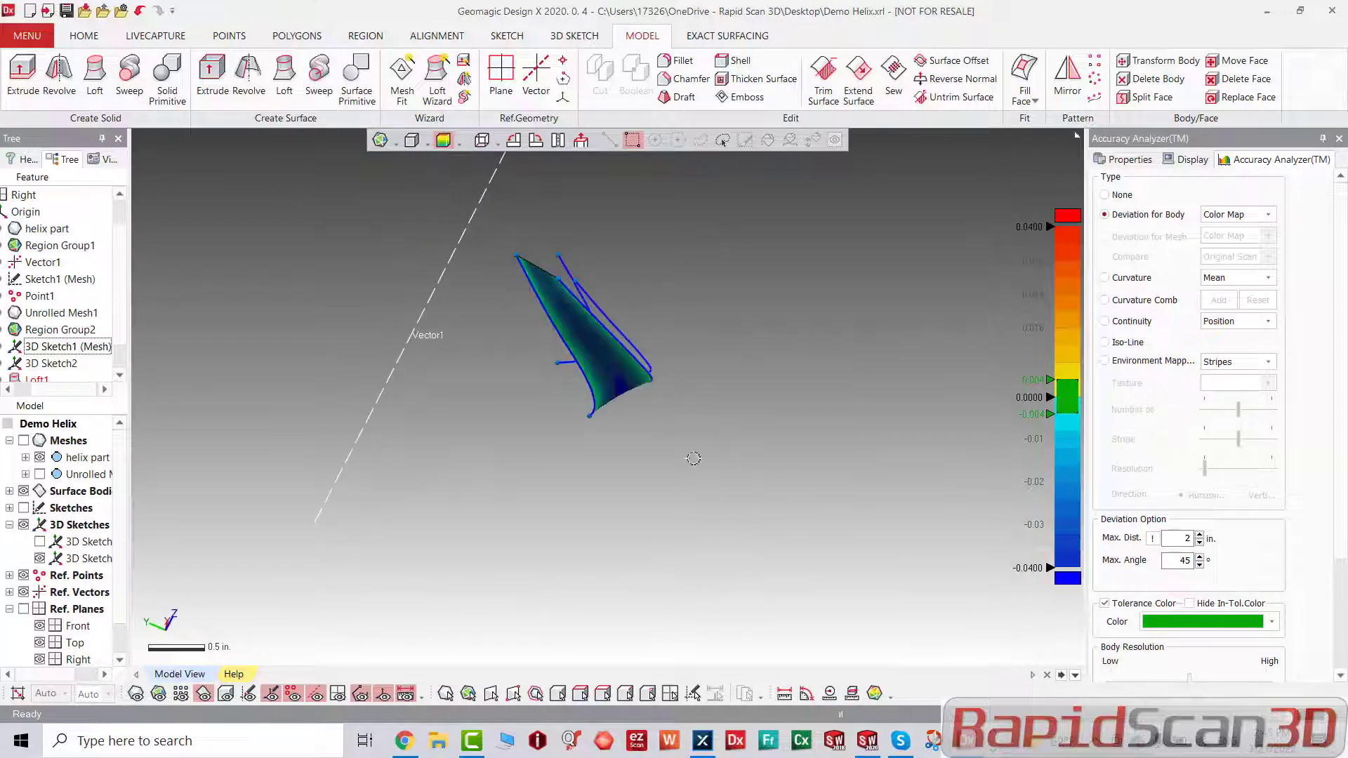
Step: Undo the last change and delete the lofted tooth flank surface
{"action": "left_click", "coordinate": [140, 10]}
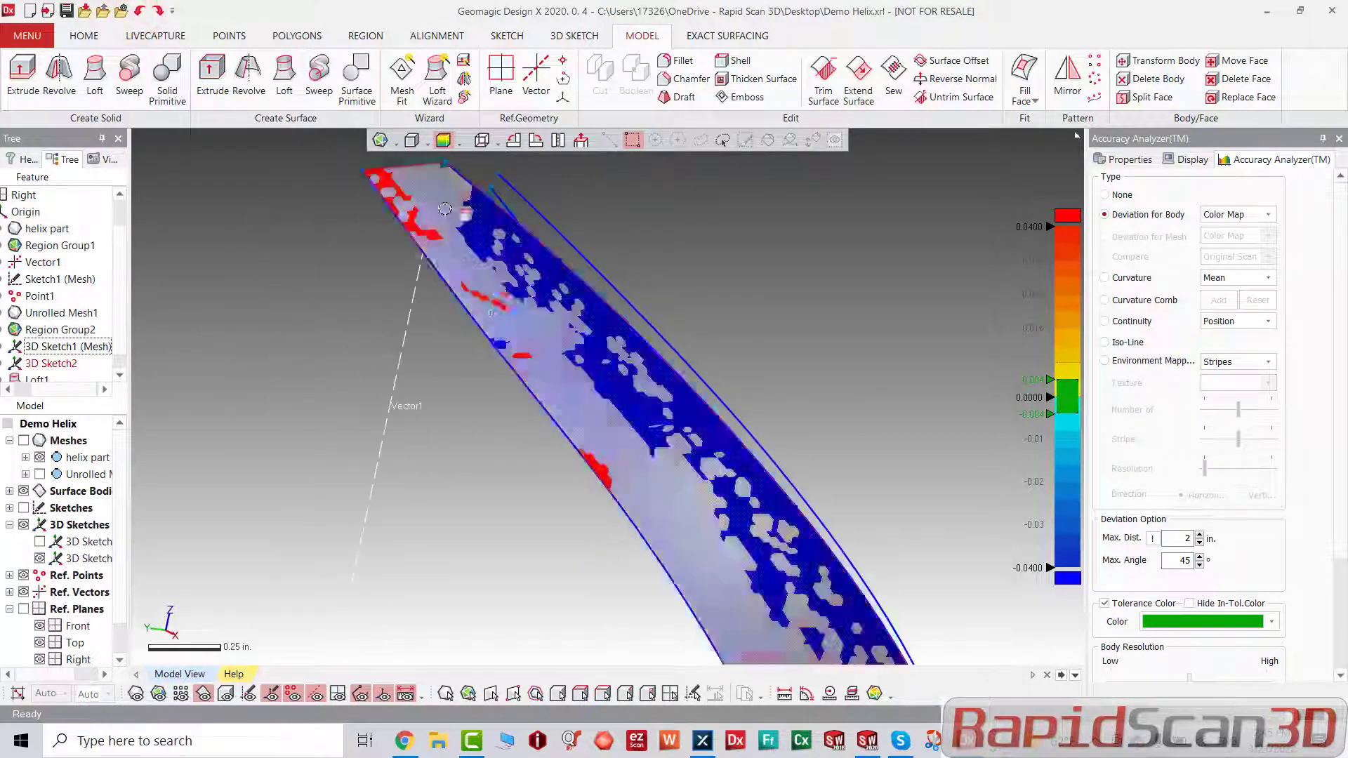
{"action": "left_click", "coordinate": [625, 414]}
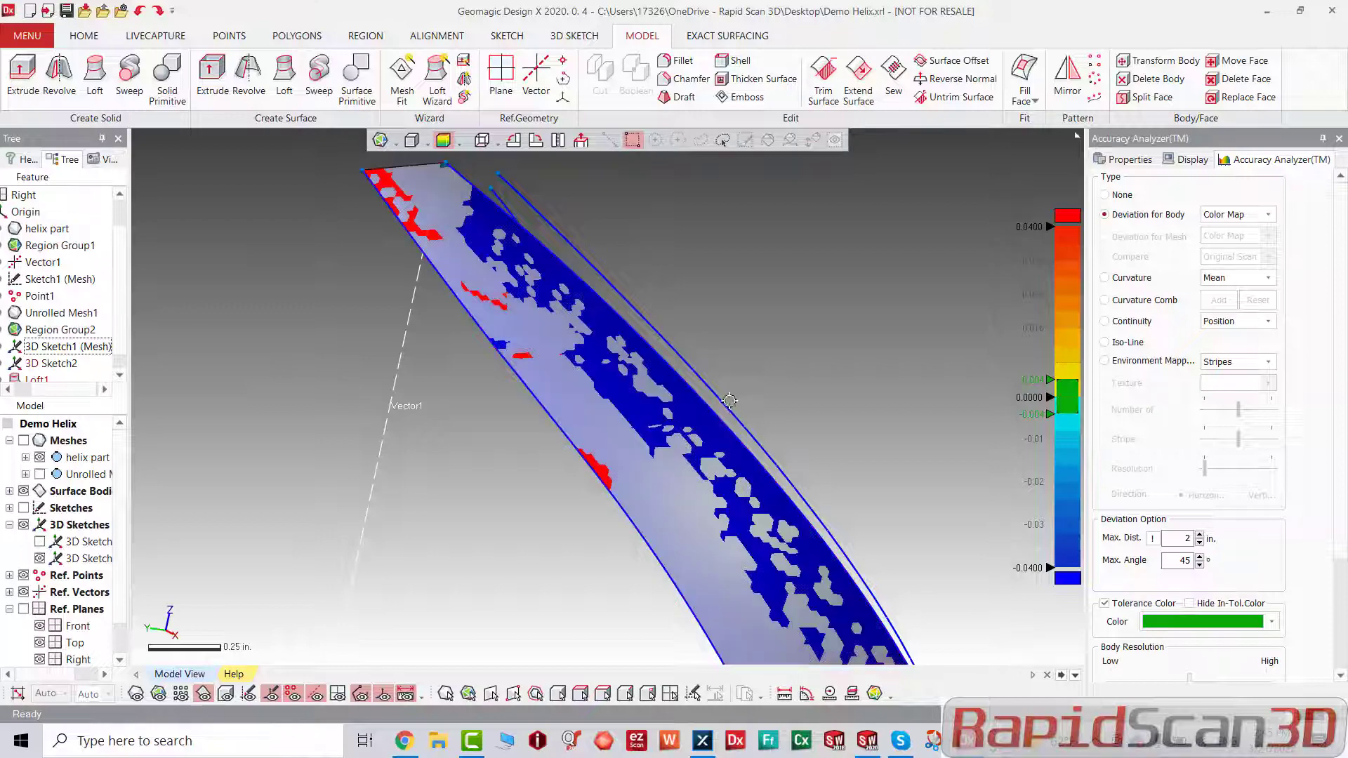
{"action": "left_click", "coordinate": [688, 437]}
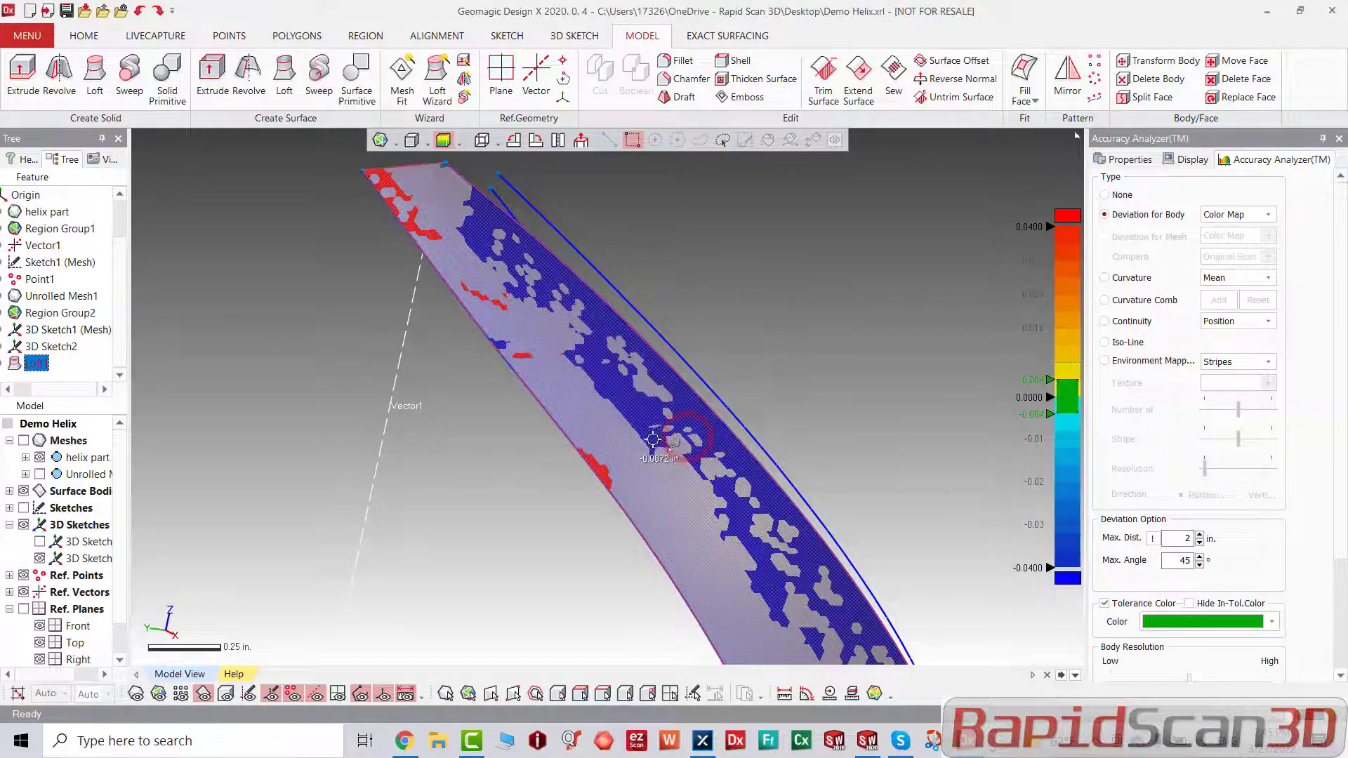
{"action": "key", "text": "Delete"}
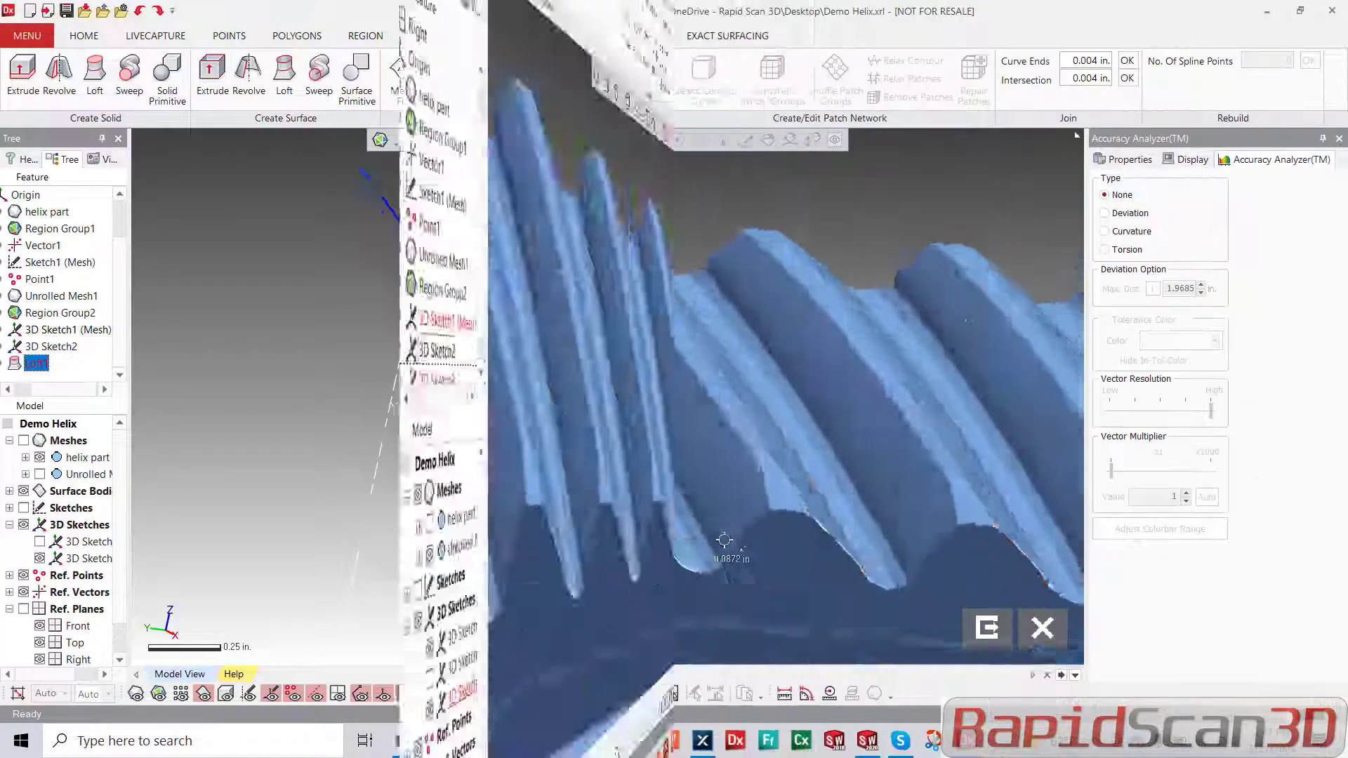
Step: Inspect a tooth root region on the unrolled mesh and exit the 3D sketch
{"action": "mouse_move", "coordinate": [725, 548]}
{"action": "right_mouse_down"}
{"action": "mouse_move", "coordinate": [656, 526]}
{"action": "mouse_move", "coordinate": [658, 489]}
{"action": "mouse_move", "coordinate": [639, 494]}
{"action": "right_mouse_up"}
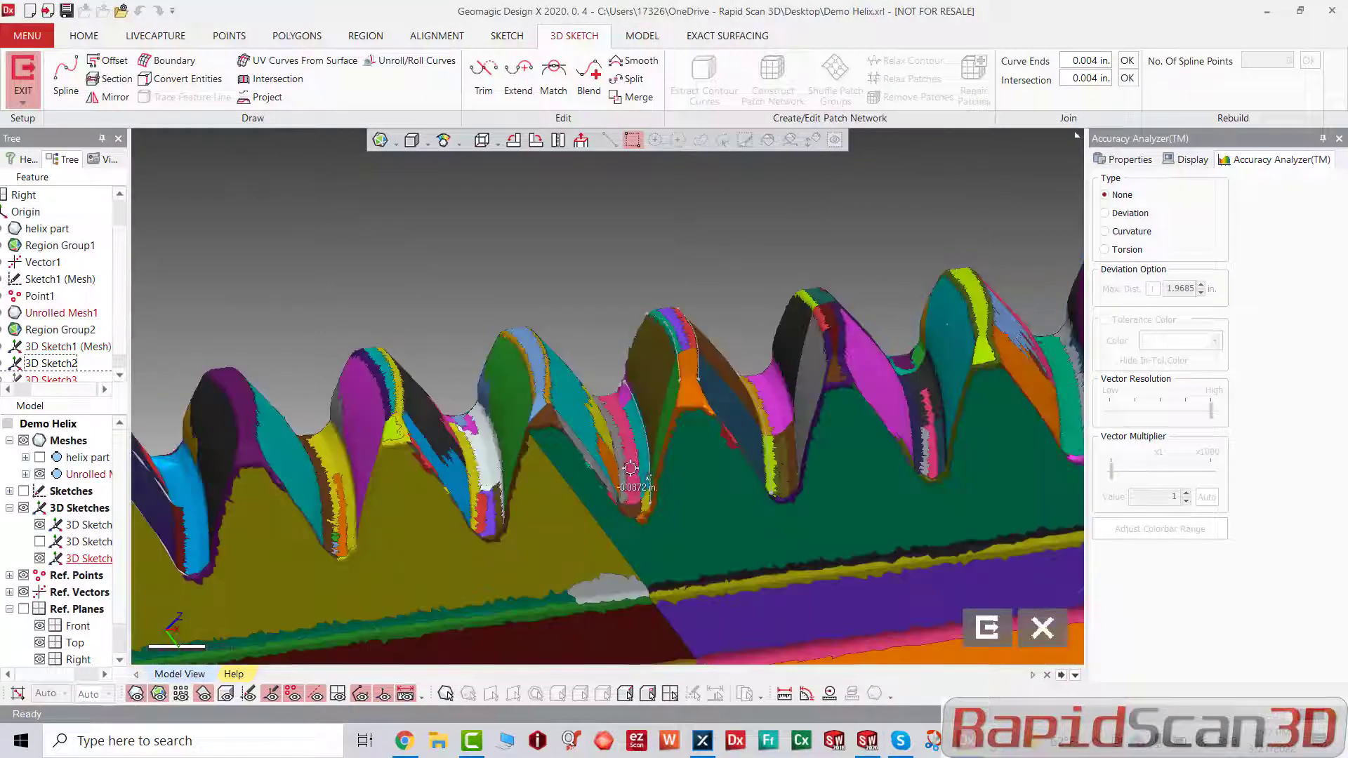
{"action": "left_click", "coordinate": [630, 468]}
{"action": "left_click", "coordinate": [985, 619]}
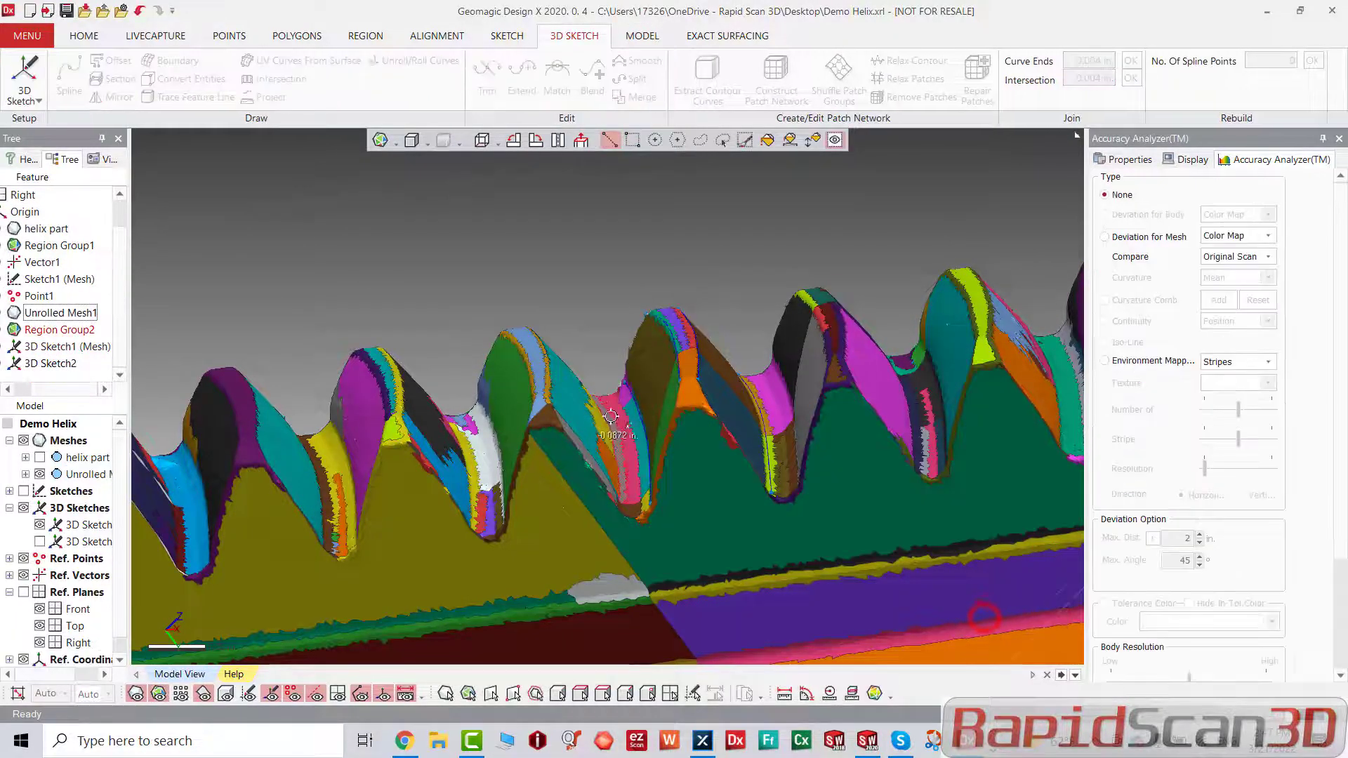
Step: Add a reference plane with the Offset method at 0 in. from the narrow tooth root region of the unrolled mesh
{"action": "mouse_move", "coordinate": [709, 422]}
{"action": "right_mouse_down"}
{"action": "mouse_move", "coordinate": [644, 482]}
{"action": "mouse_move", "coordinate": [625, 449]}
{"action": "right_mouse_up"}
{"action": "left_click", "coordinate": [627, 436]}
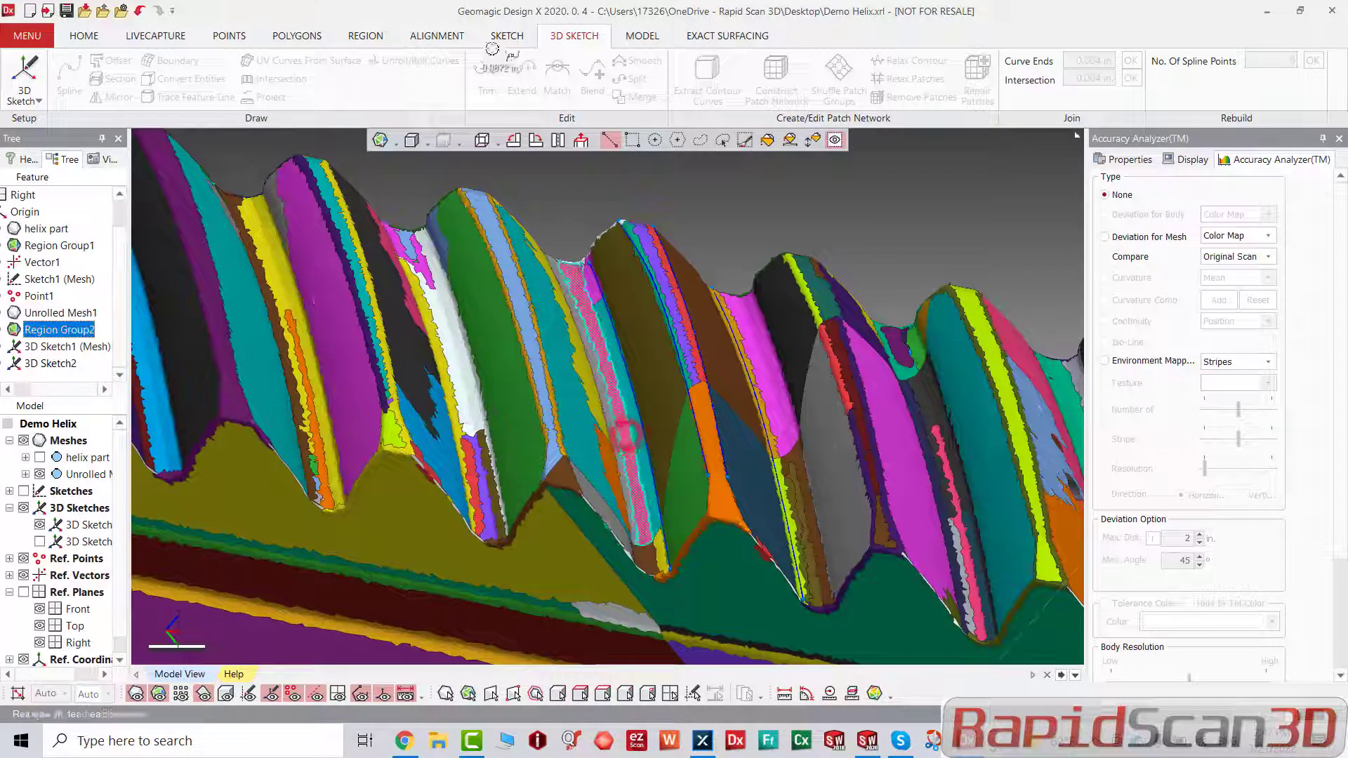
{"action": "left_click", "coordinate": [641, 36]}
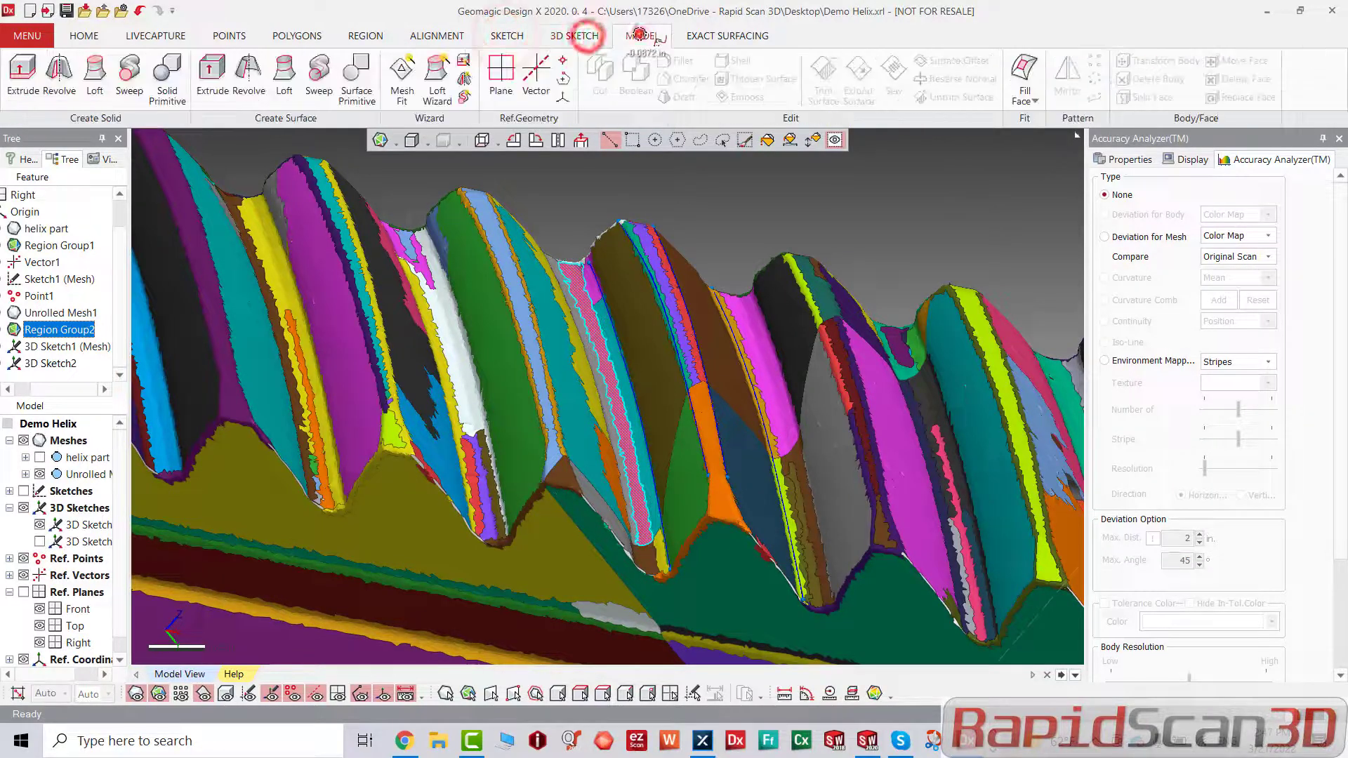
{"action": "left_click", "coordinate": [496, 66]}
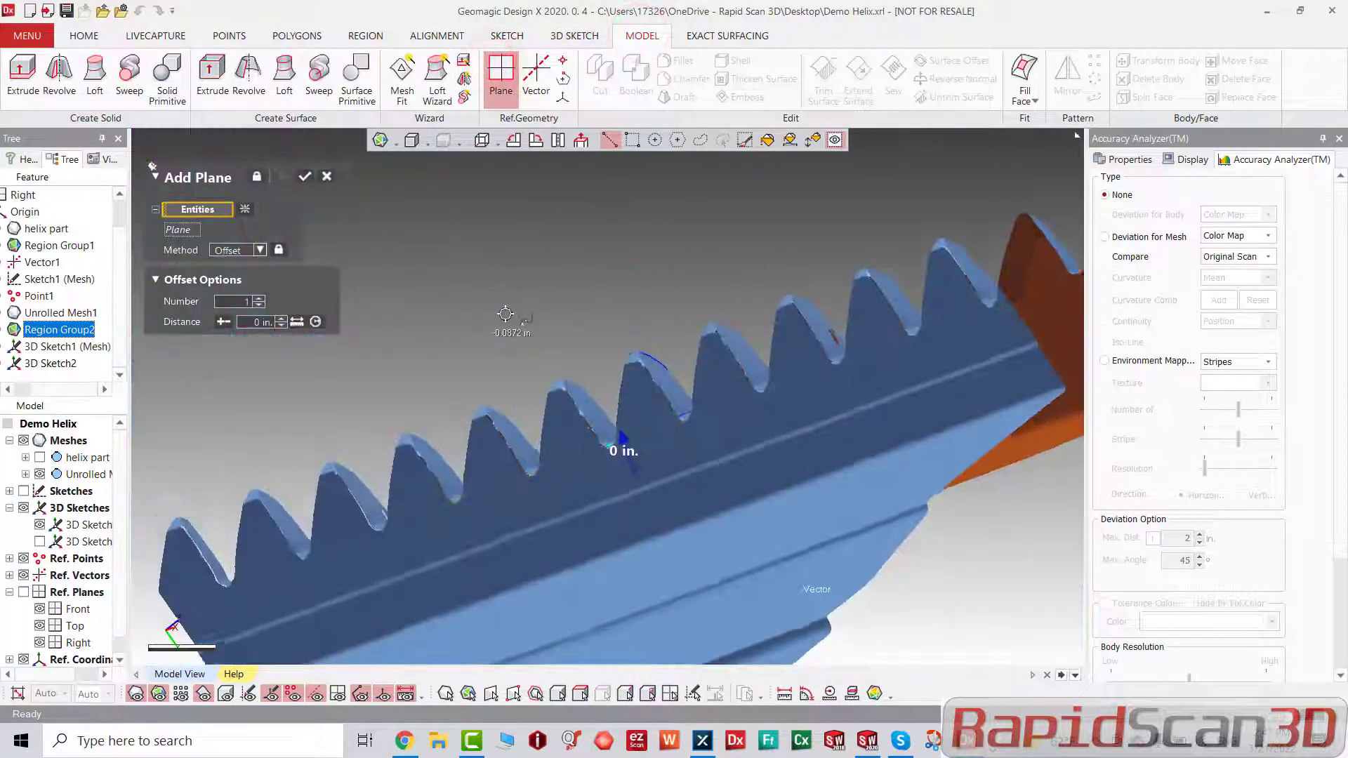
{"action": "left_click", "coordinate": [307, 177]}
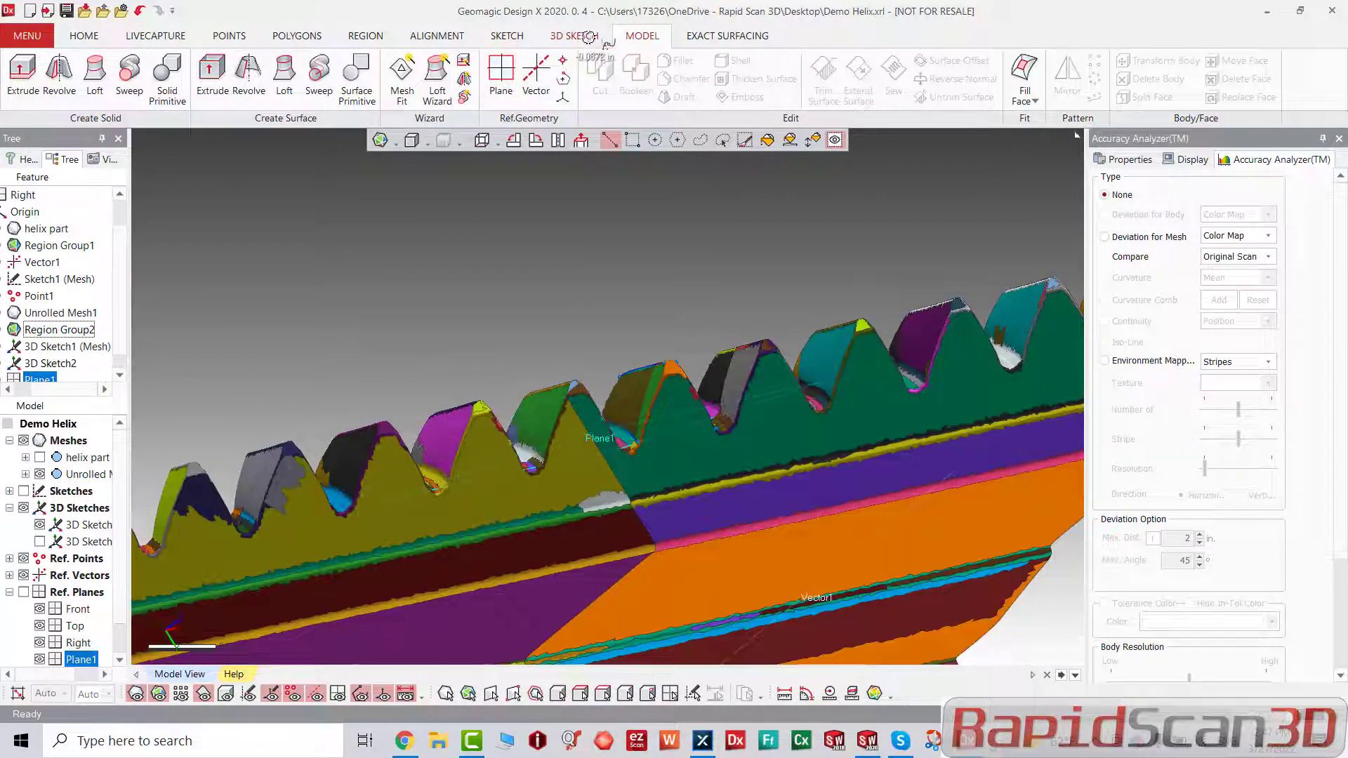
Step: Add two further planes offset from Plane1 toward the tooth tips, spaced about 0.115 in. apart
{"action": "left_click", "coordinate": [501, 74]}
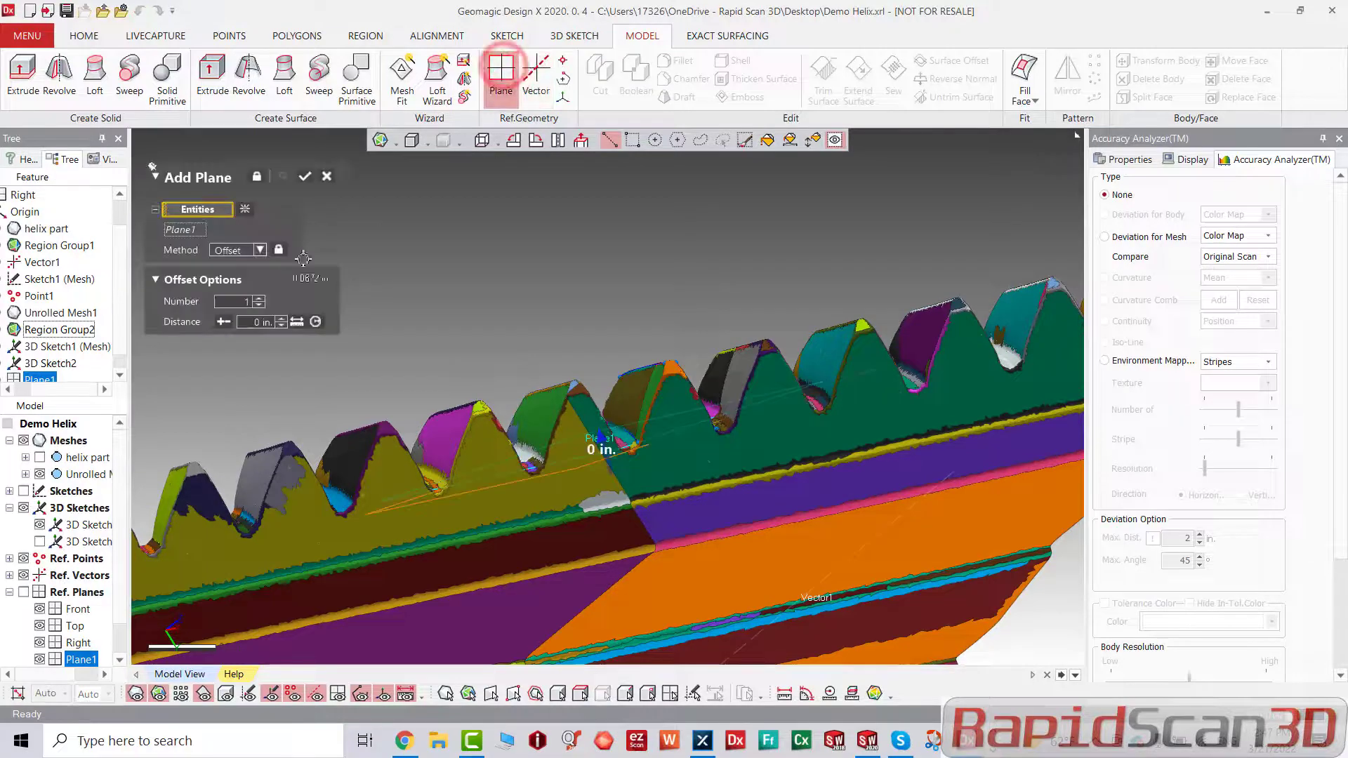
{"action": "mouse_move", "coordinate": [602, 439]}
{"action": "left_mouse_down"}
{"action": "mouse_move", "coordinate": [590, 449]}
{"action": "mouse_move", "coordinate": [614, 432]}
{"action": "left_mouse_up"}
{"action": "mouse_move", "coordinate": [670, 476]}
{"action": "right_mouse_down"}
{"action": "mouse_move", "coordinate": [703, 472]}
{"action": "mouse_move", "coordinate": [687, 476]}
{"action": "right_mouse_up"}
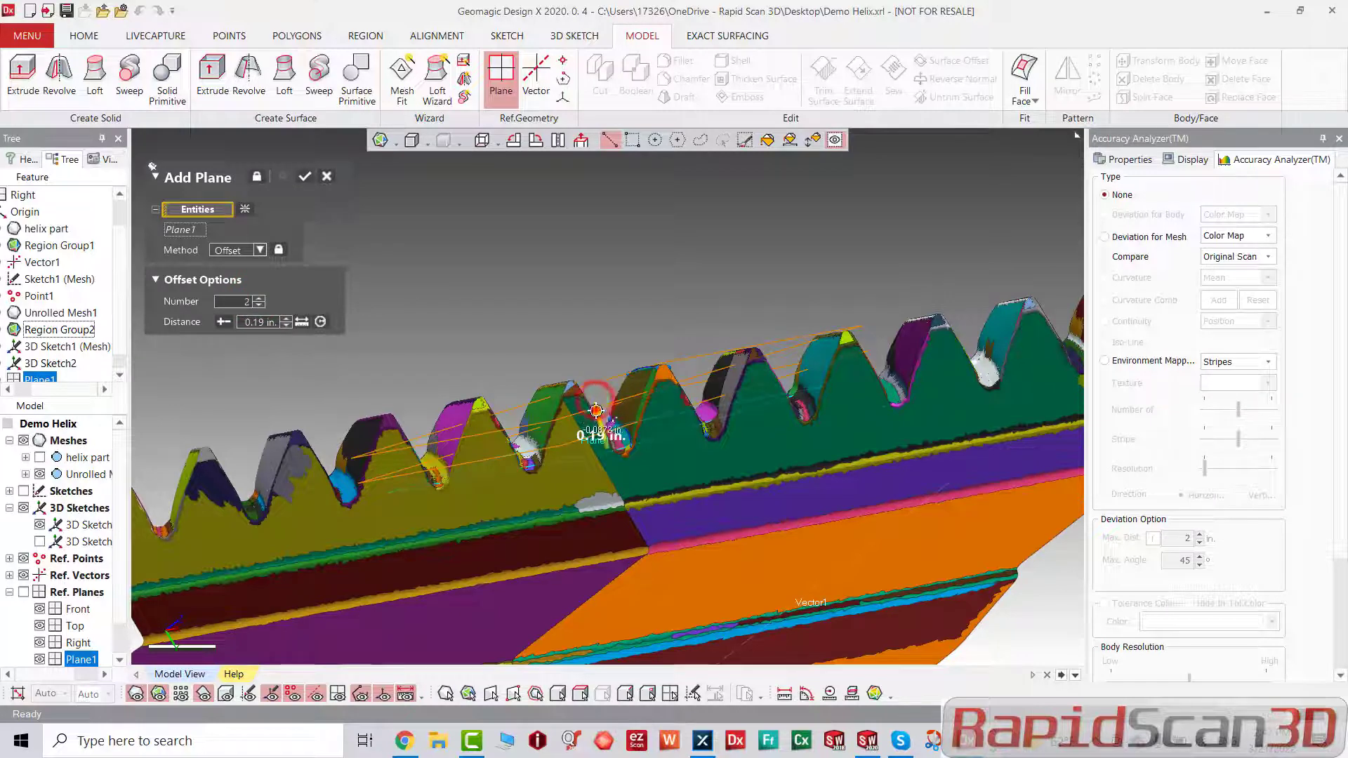
{"action": "left_click_drag", "start_coordinate": [597, 411], "coordinate": [599, 423]}
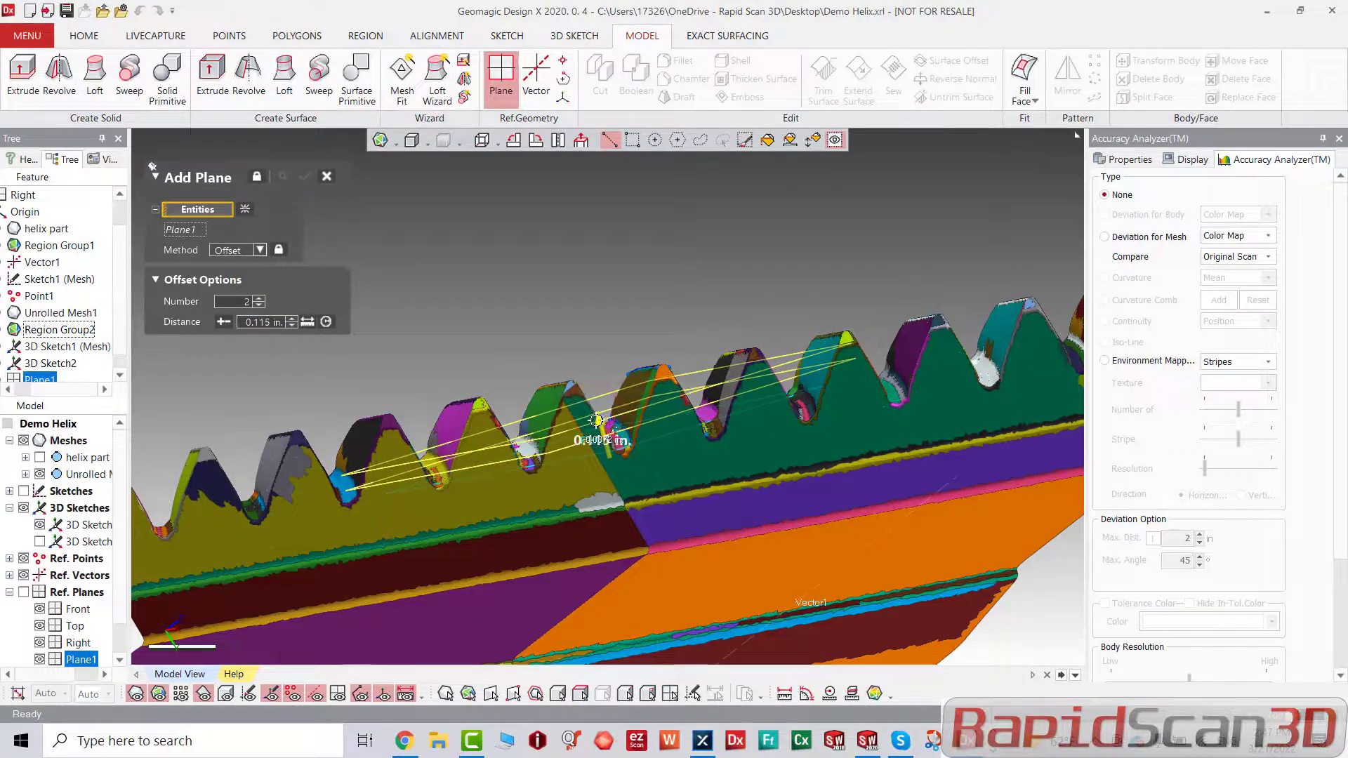
{"action": "left_click", "coordinate": [304, 177]}
{"action": "right_click_drag", "start_coordinate": [301, 165], "coordinate": [675, 288]}
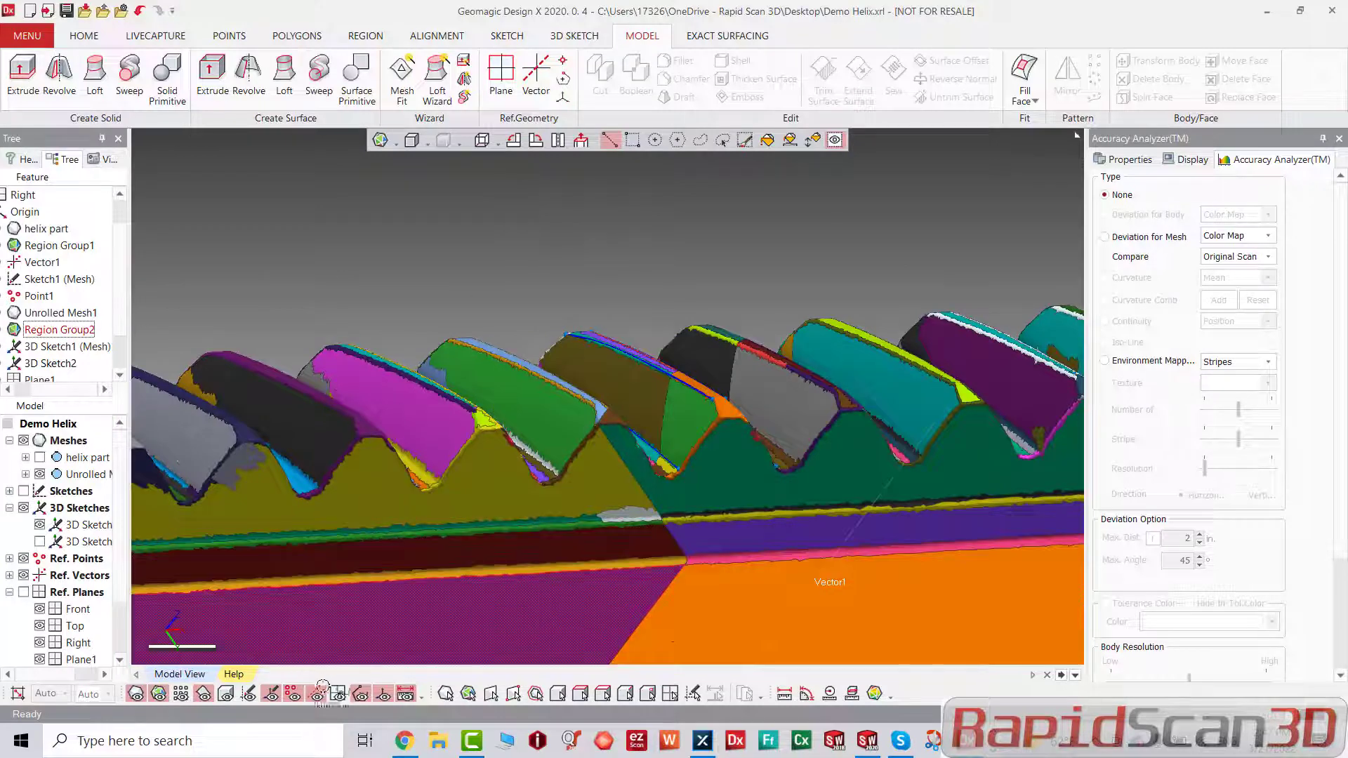
Step: Show the reference planes but hide Front, Top, Right and Plane1, leaving Plane2 and Plane3 across the unrolled teeth
{"action": "left_click", "coordinate": [337, 694]}
{"action": "right_click_drag", "start_coordinate": [500, 313], "coordinate": [484, 308]}
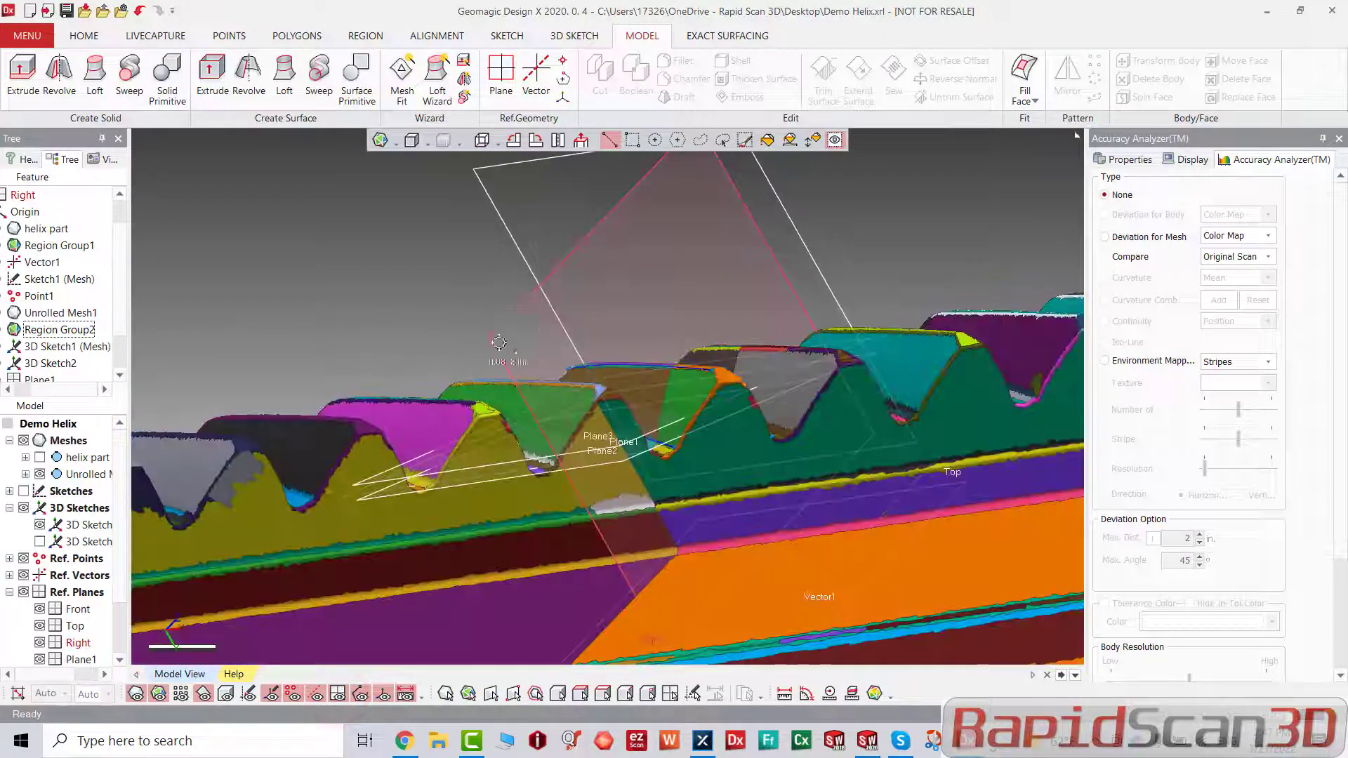
{"action": "left_click", "coordinate": [39, 609]}
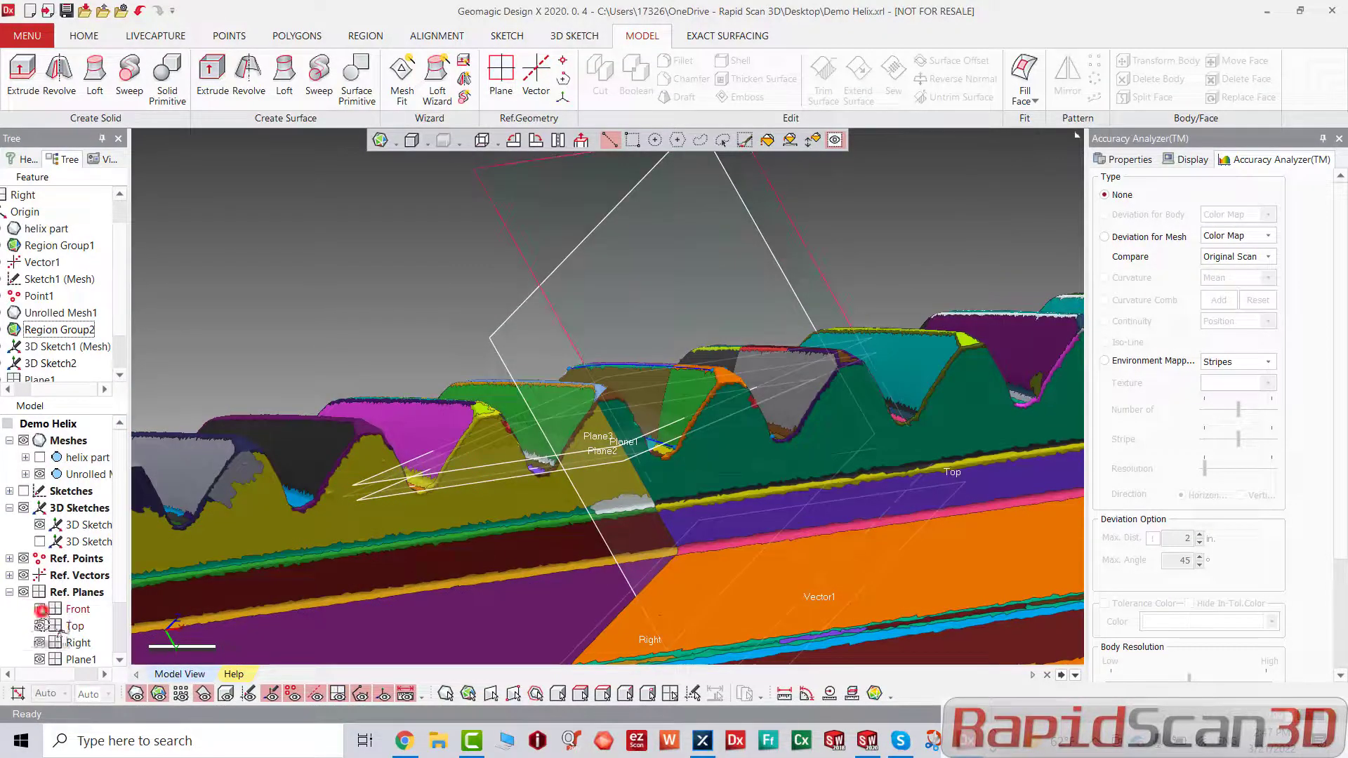
{"action": "left_click", "coordinate": [39, 625]}
{"action": "left_click", "coordinate": [39, 643]}
{"action": "scroll", "coordinate": [42, 633], "scroll_direction": "down", "scroll_amount": 2}
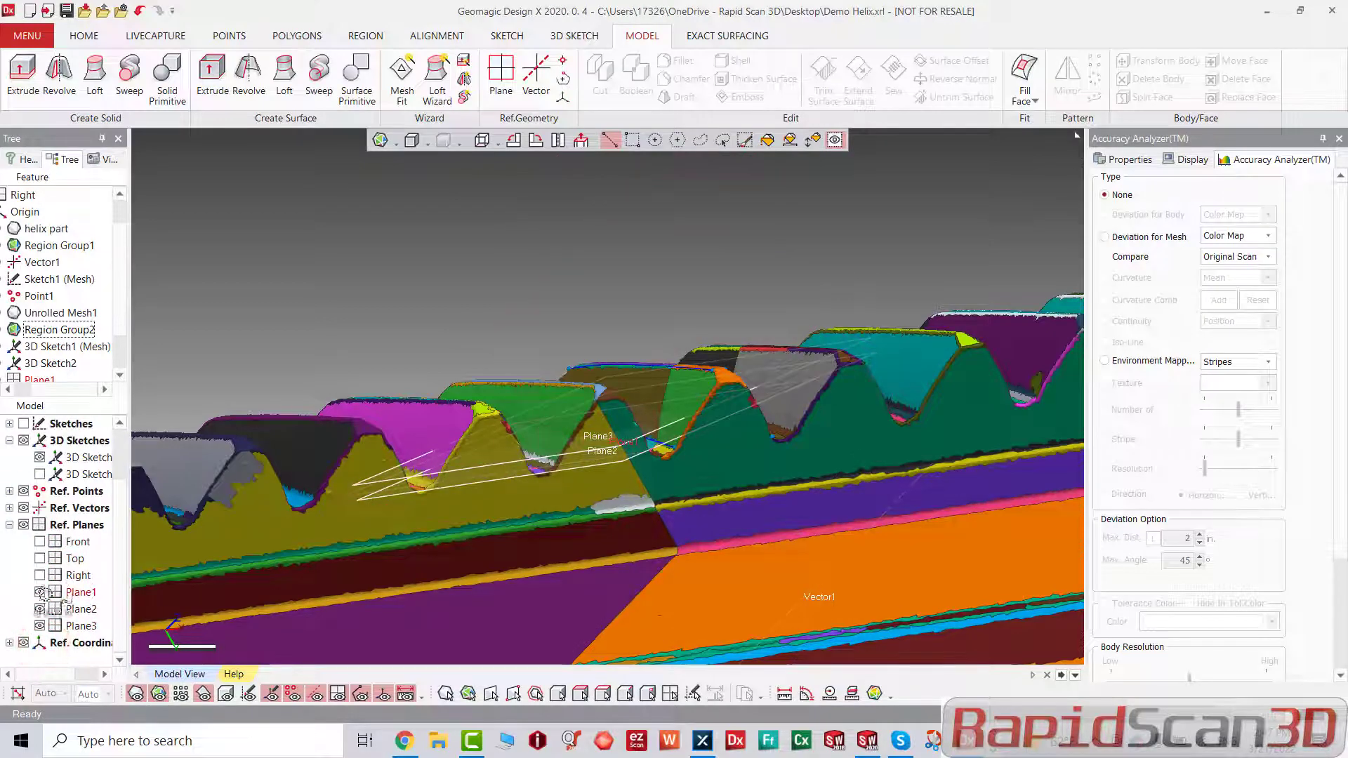
{"action": "left_click", "coordinate": [39, 592]}
{"action": "left_click", "coordinate": [285, 318]}
{"action": "mouse_move", "coordinate": [285, 318]}
{"action": "right_mouse_down"}
{"action": "mouse_move", "coordinate": [306, 285]}
{"action": "mouse_move", "coordinate": [289, 314]}
{"action": "mouse_move", "coordinate": [309, 331]}
{"action": "right_mouse_up"}
{"action": "left_click", "coordinate": [600, 452]}
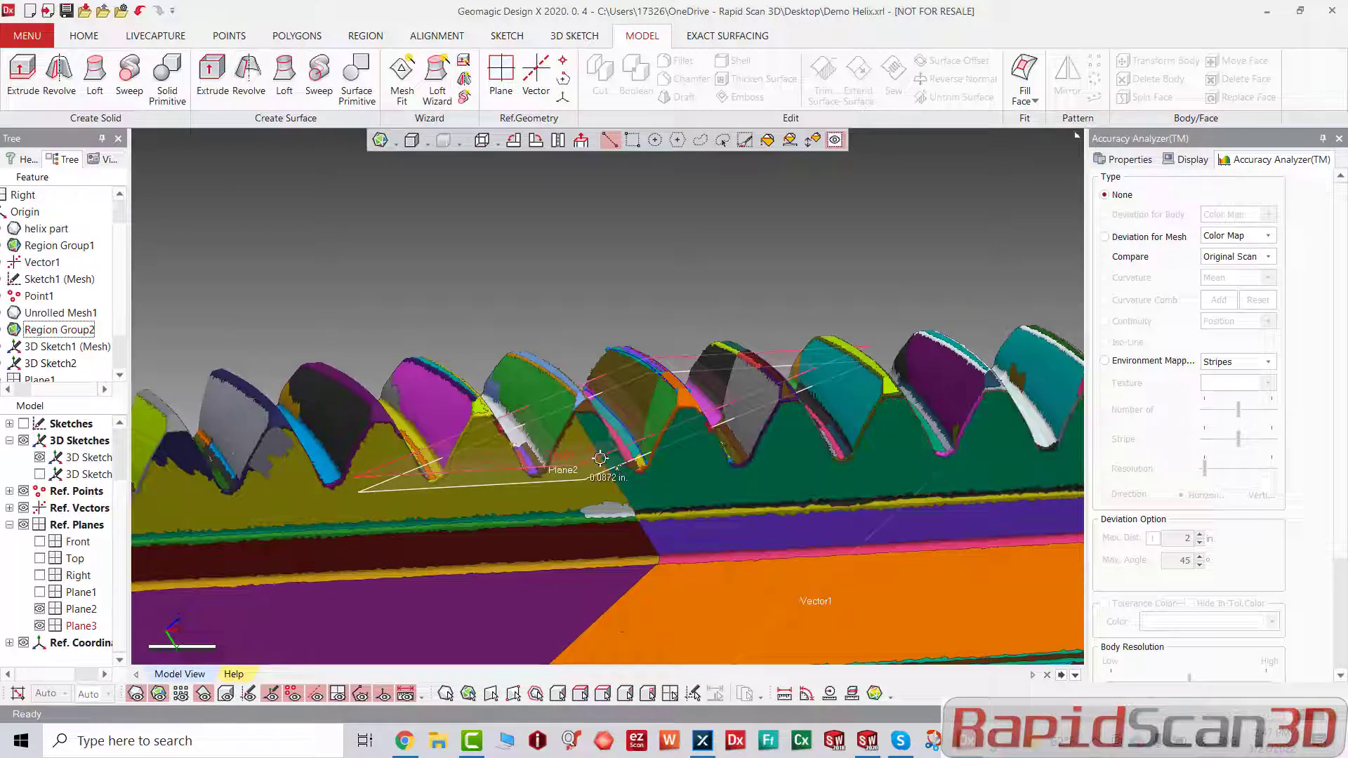
Step: Start a new 3D mesh sketch on the unrolled mesh
{"action": "left_click", "coordinate": [578, 36]}
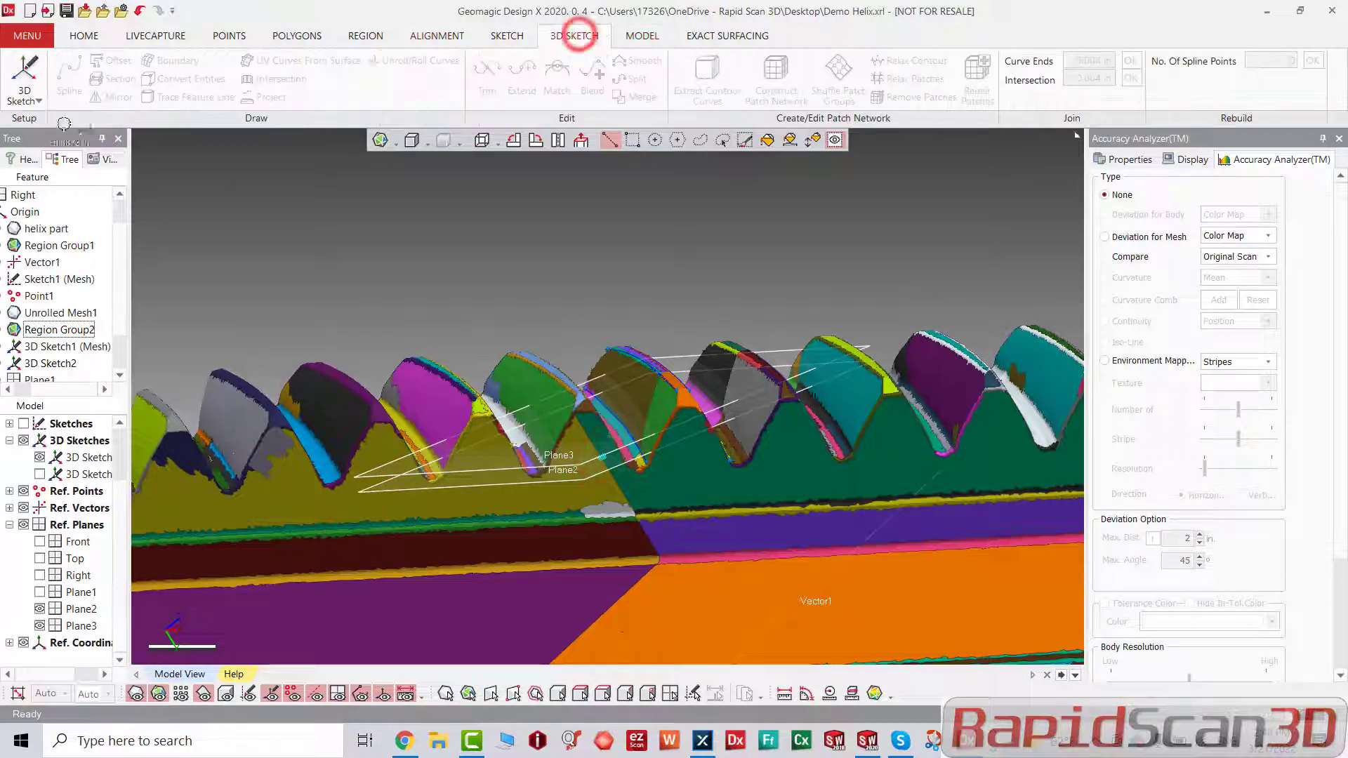
{"action": "left_click", "coordinate": [24, 100]}
{"action": "left_click", "coordinate": [60, 131]}
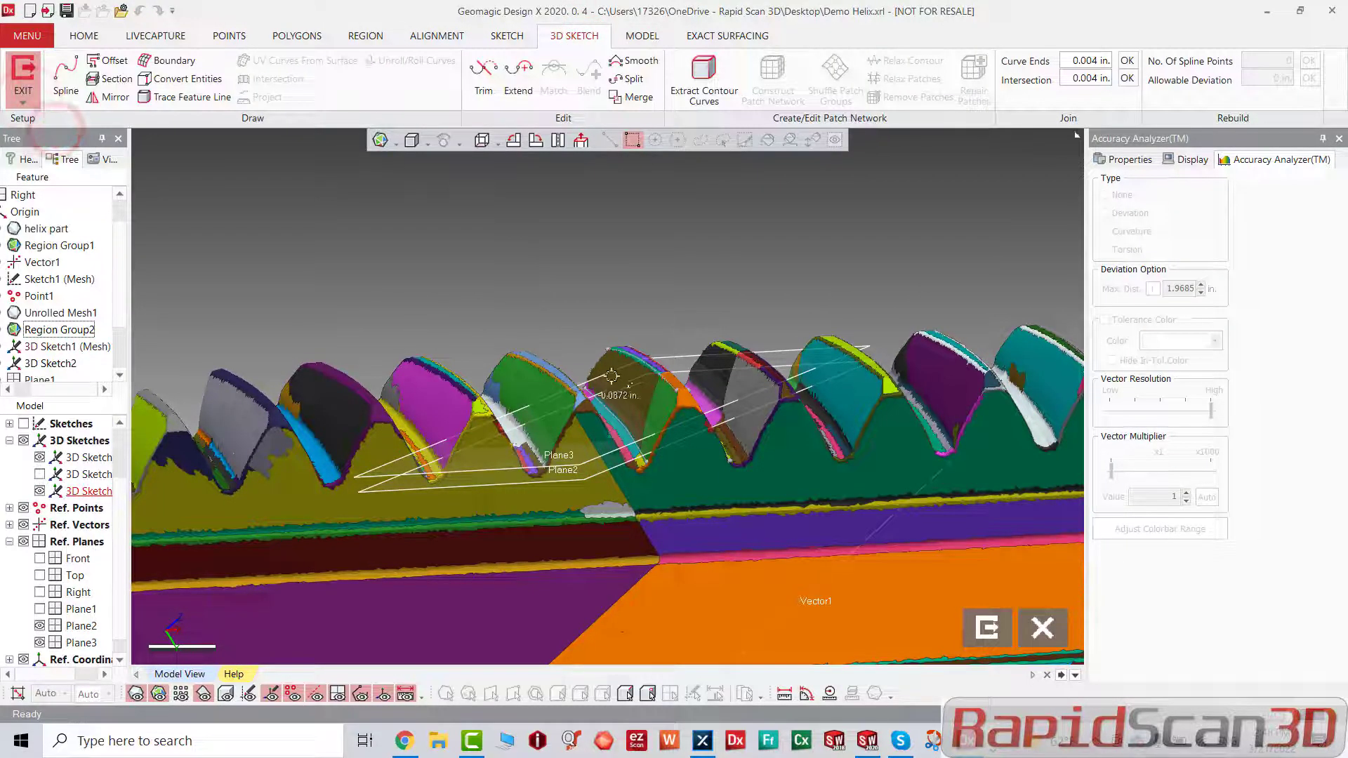
Step: Try sectioning the unrolled mesh with Plane3 as the base plane, and undo the section curves
{"action": "left_click", "coordinate": [116, 79]}
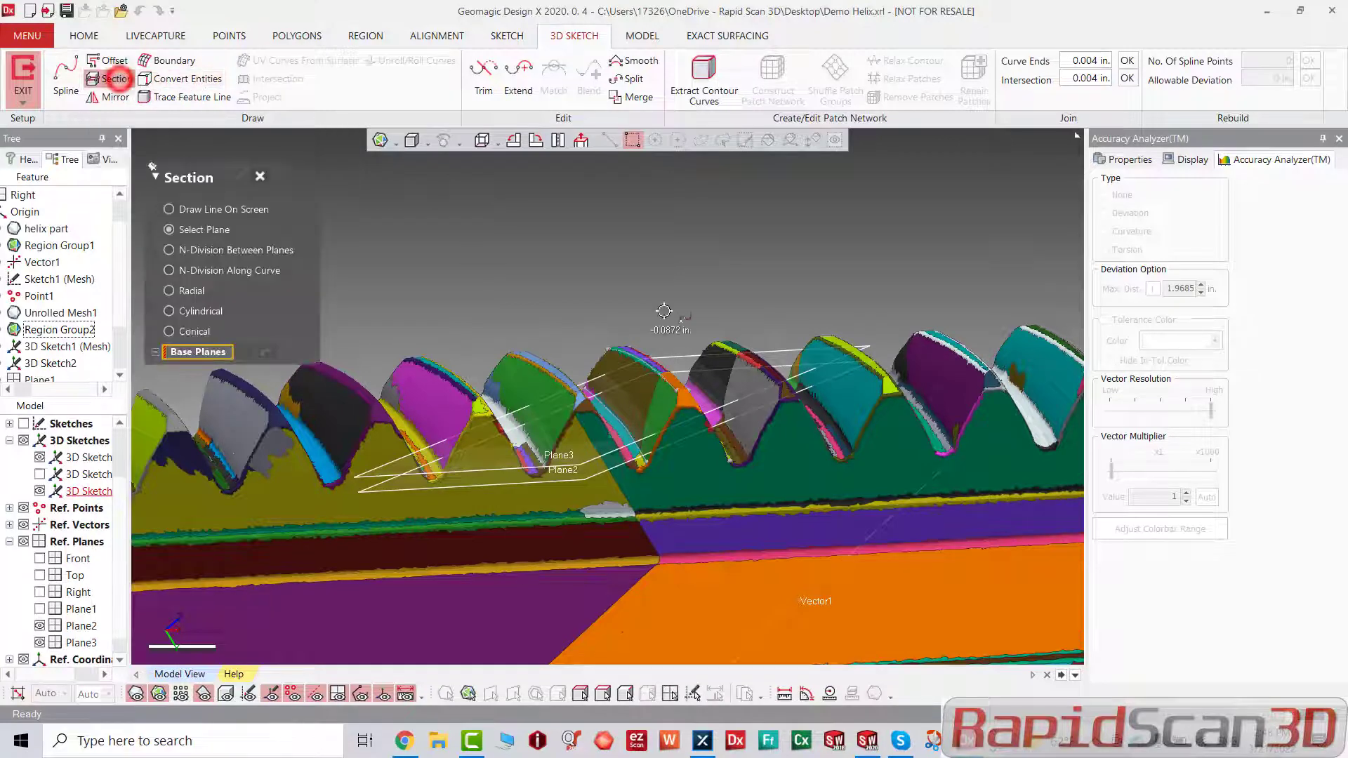
{"action": "left_click", "coordinate": [650, 453]}
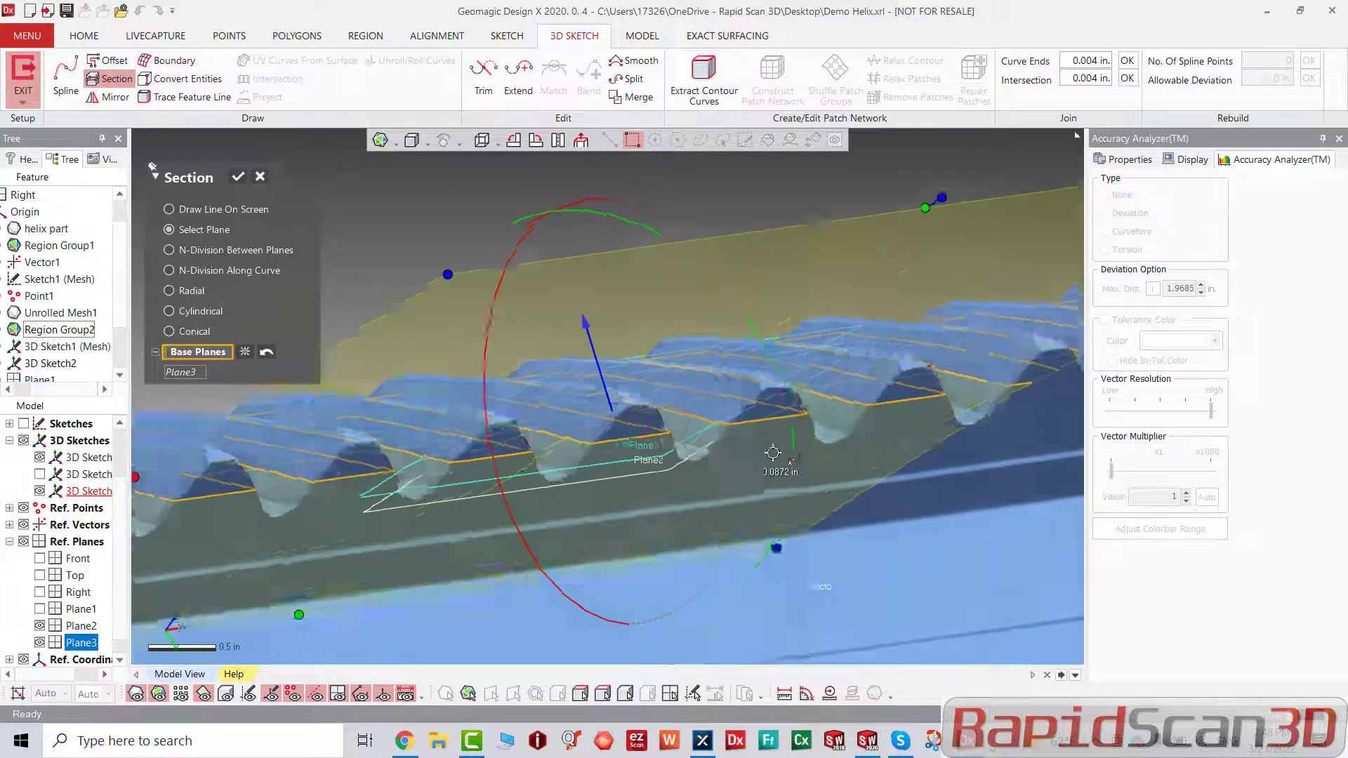
{"action": "right_click_drag", "start_coordinate": [772, 453], "coordinate": [342, 228]}
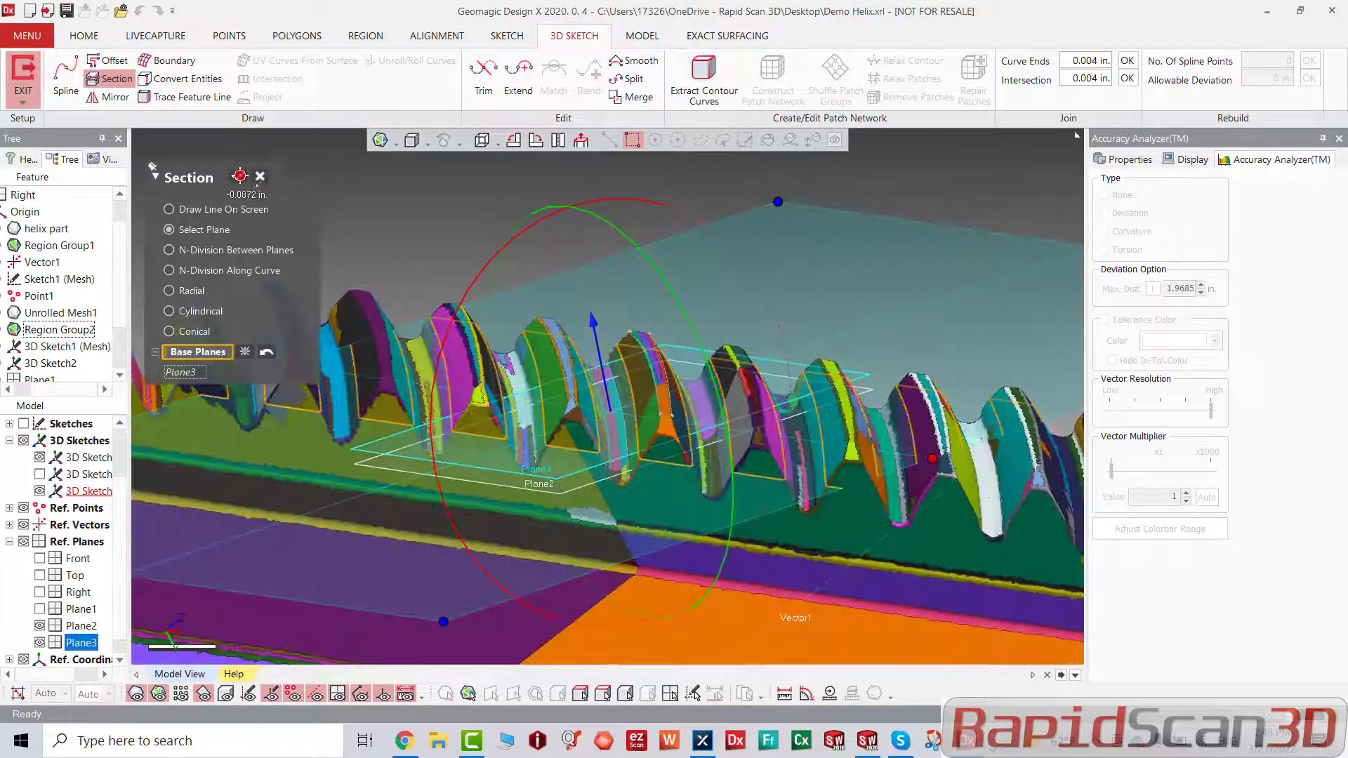
{"action": "left_click", "coordinate": [240, 175]}
{"action": "right_click_drag", "start_coordinate": [544, 407], "coordinate": [548, 441]}
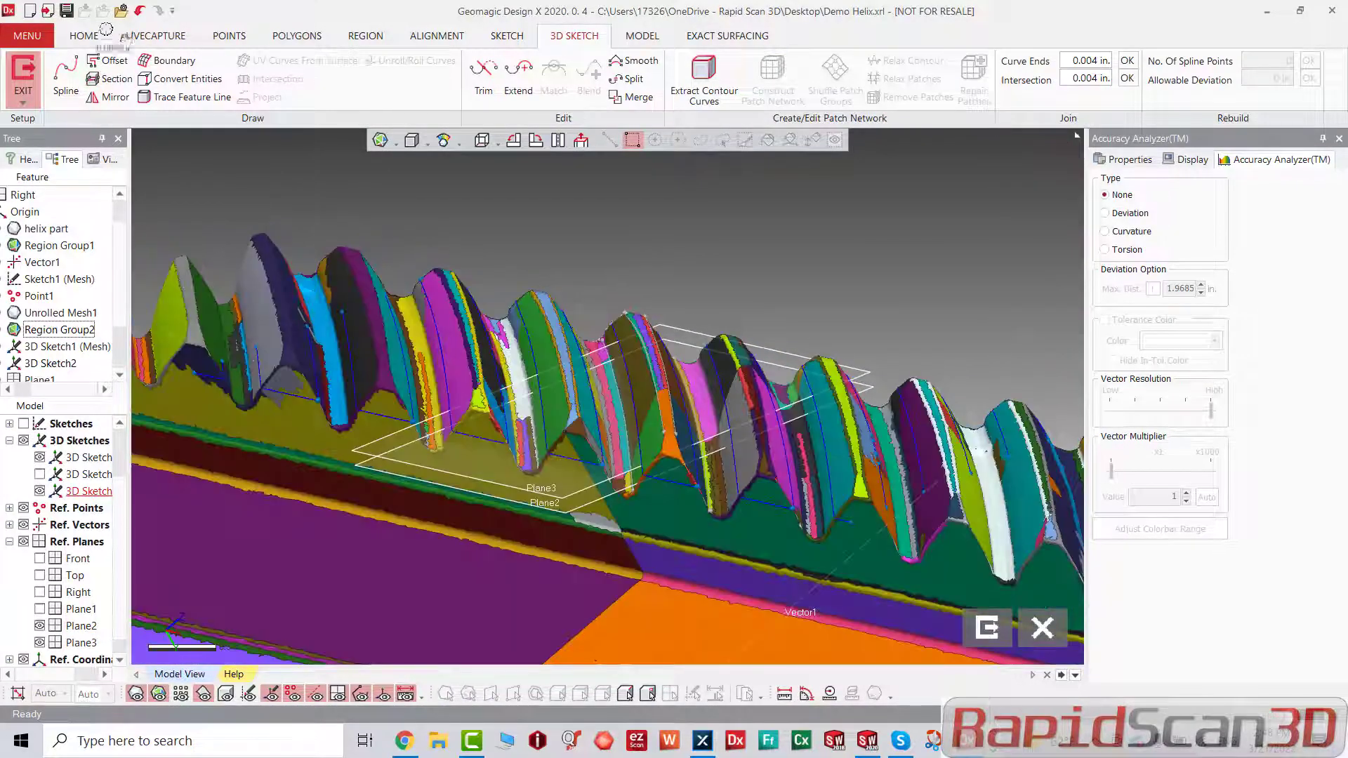
{"action": "left_click", "coordinate": [140, 10]}
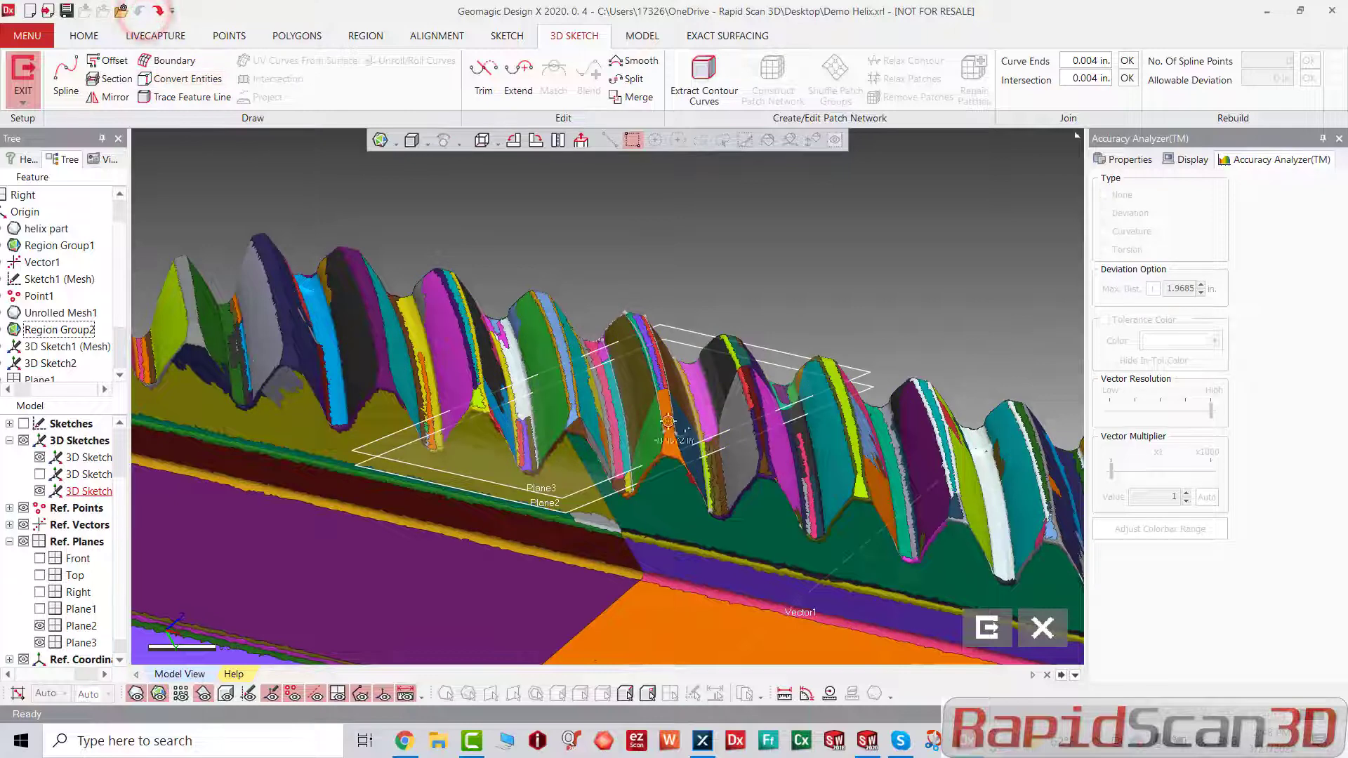
{"action": "right_click_drag", "start_coordinate": [602, 385], "coordinate": [694, 354]}
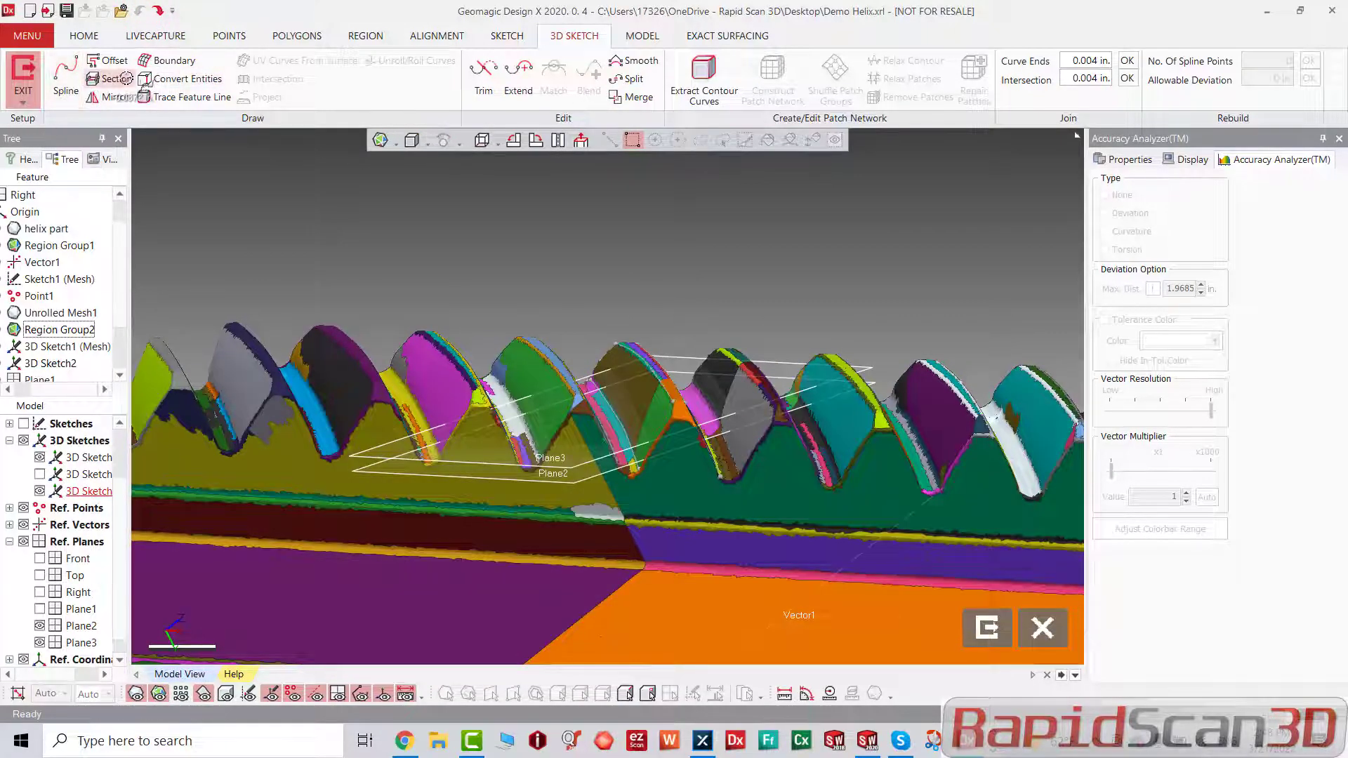
Step: Set up a Section of the unrolled mesh with Plane3 as the base plane, and shrink its extents to a single tooth
{"action": "left_click", "coordinate": [124, 78]}
{"action": "left_click", "coordinate": [696, 358]}
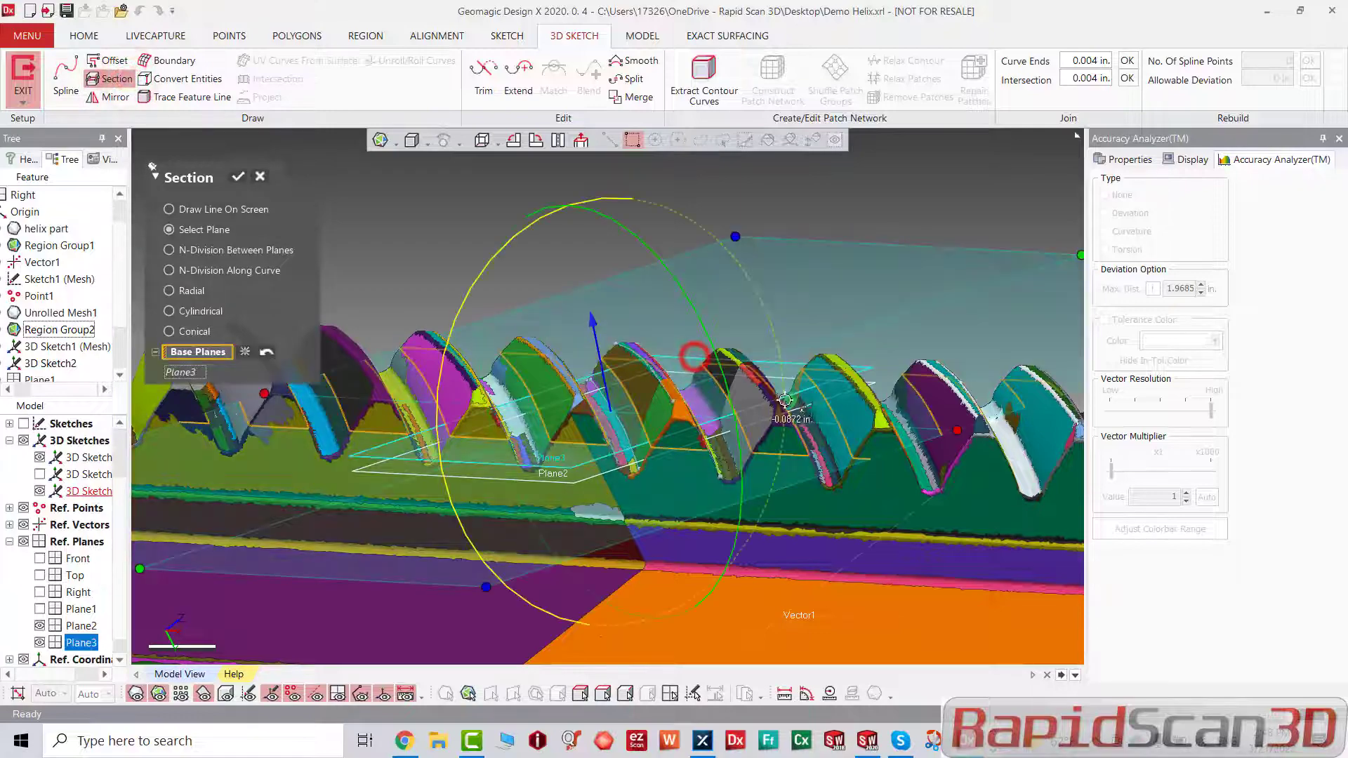
{"action": "right_click_drag", "start_coordinate": [694, 357], "coordinate": [678, 524]}
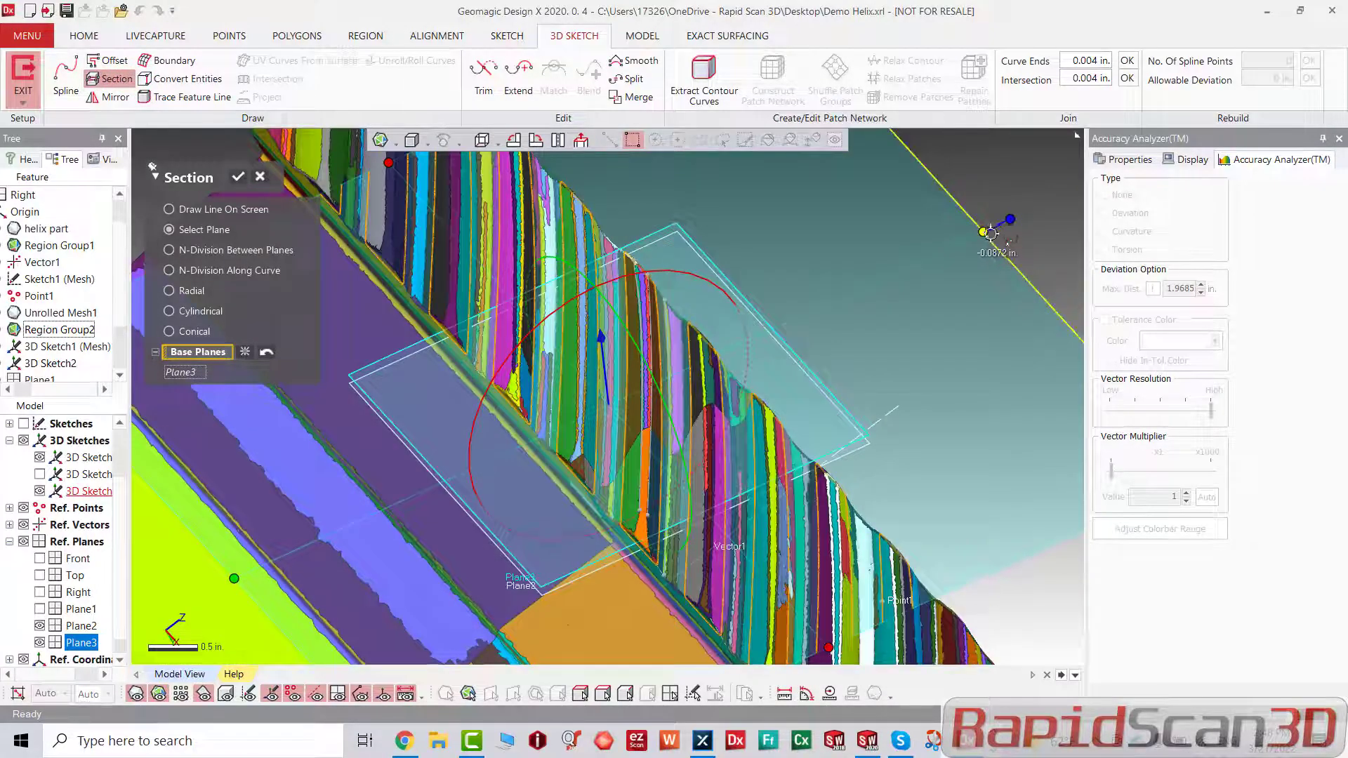
{"action": "left_click_drag", "start_coordinate": [991, 233], "coordinate": [739, 345]}
{"action": "scroll", "coordinate": [702, 360], "scroll_direction": "down", "scroll_amount": 4}
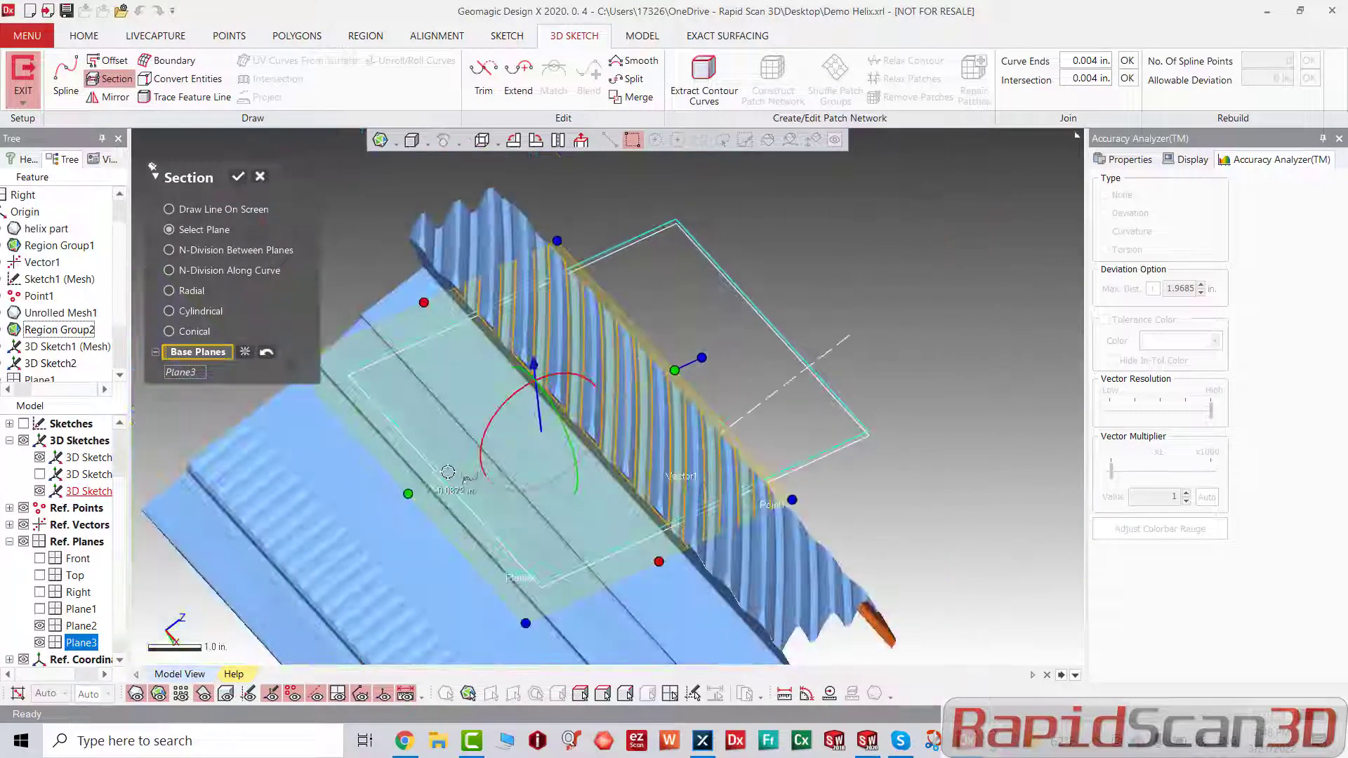
{"action": "left_click_drag", "start_coordinate": [408, 494], "coordinate": [581, 414]}
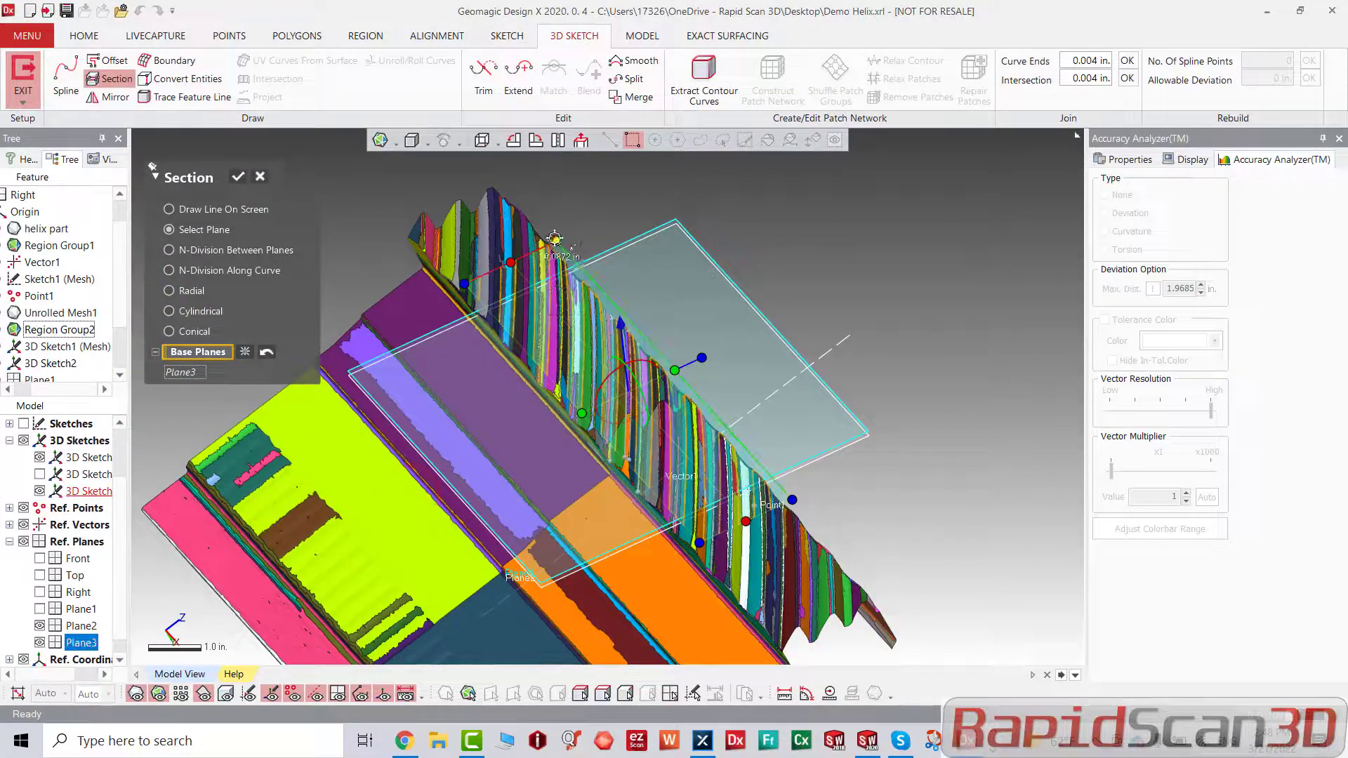
{"action": "left_click_drag", "start_coordinate": [555, 239], "coordinate": [662, 397]}
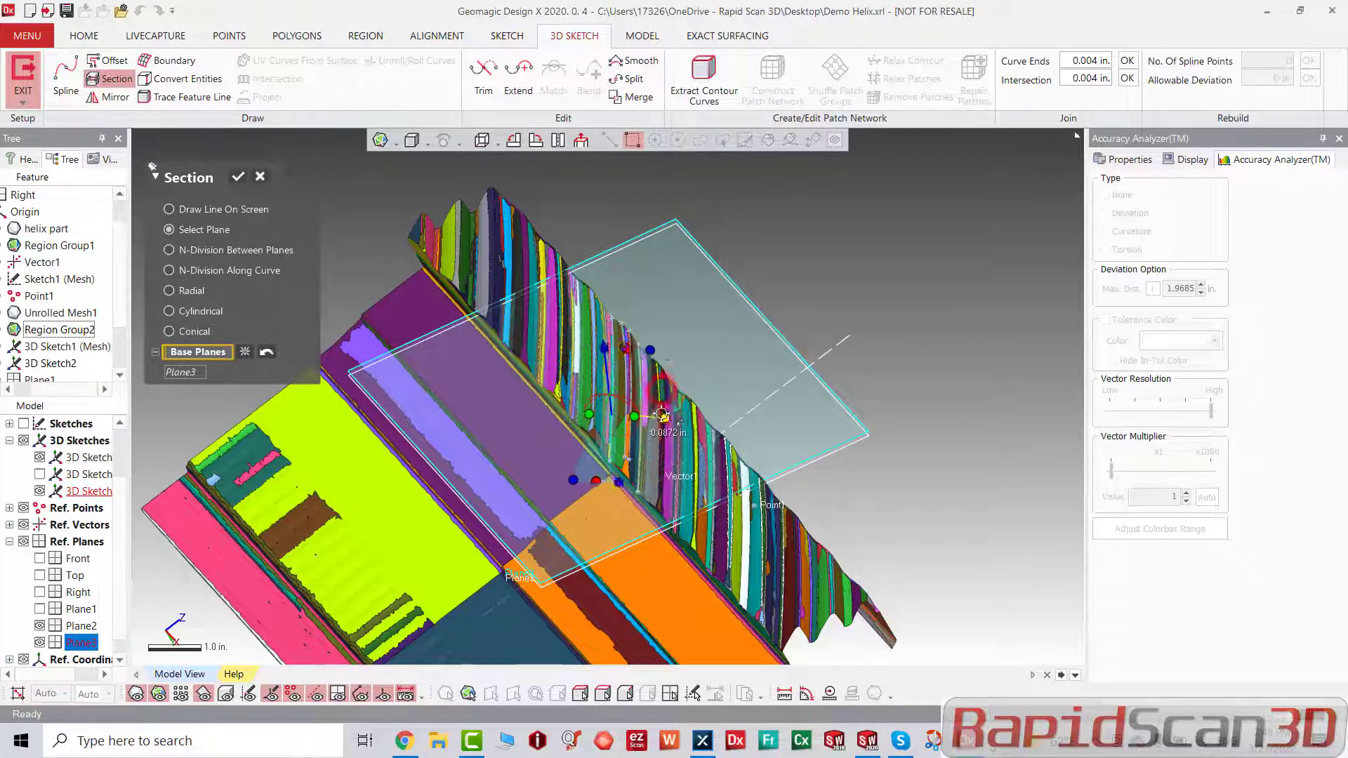
Step: Rotate and stretch the section boundary along the full length of the chosen tooth, create the section curves and exit the sketch
{"action": "scroll", "coordinate": [663, 414], "scroll_direction": "up", "scroll_amount": 5}
{"action": "mouse_move", "coordinate": [662, 415]}
{"action": "right_mouse_down"}
{"action": "mouse_move", "coordinate": [647, 395]}
{"action": "mouse_move", "coordinate": [640, 258]}
{"action": "mouse_move", "coordinate": [627, 281]}
{"action": "right_mouse_up"}
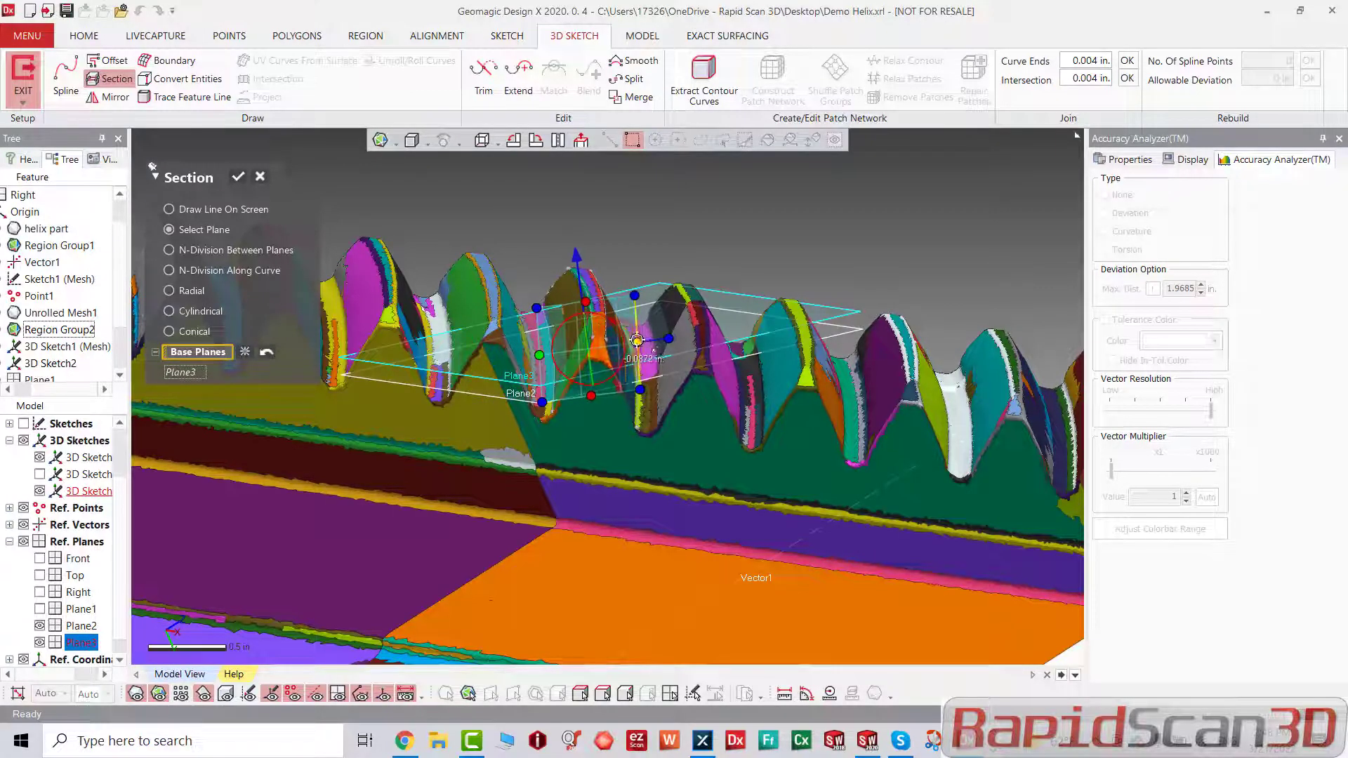
{"action": "right_click_drag", "start_coordinate": [637, 340], "coordinate": [460, 372]}
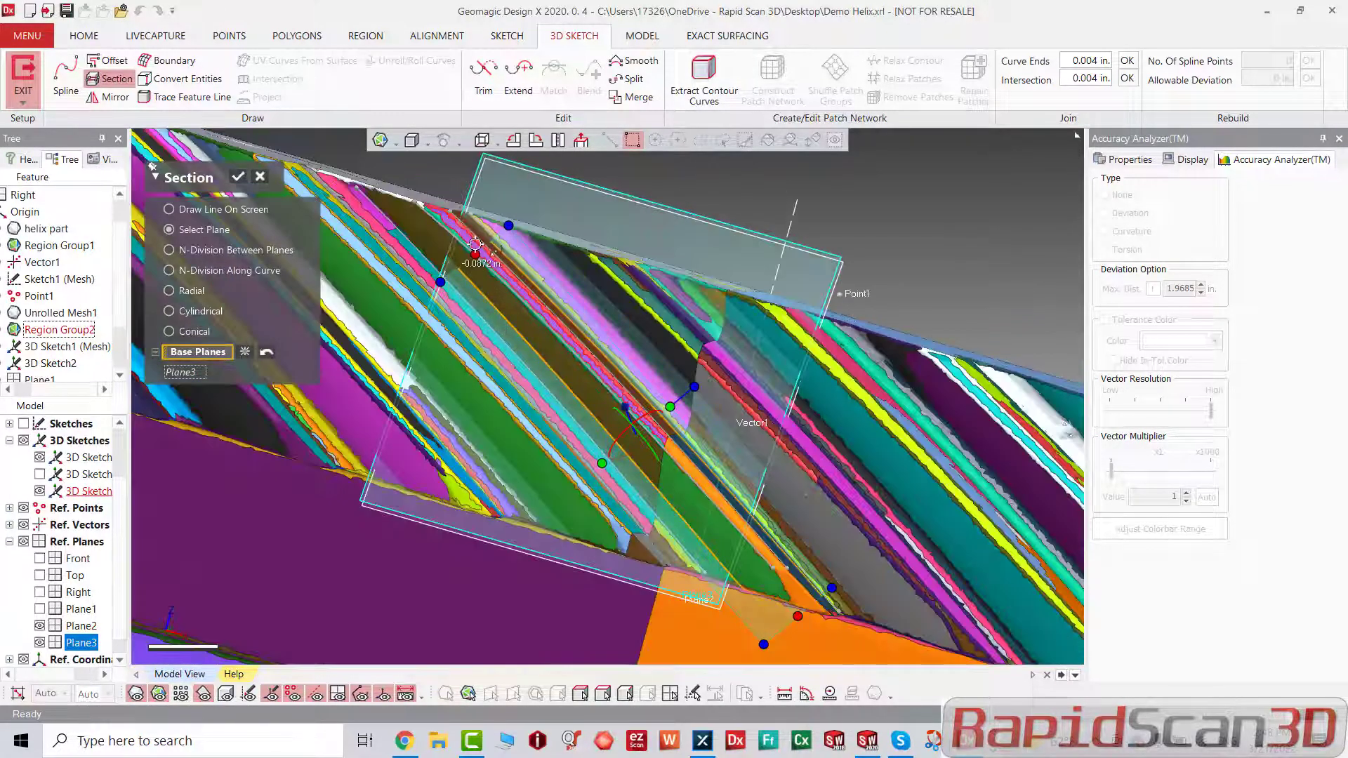
{"action": "right_click_drag", "start_coordinate": [453, 248], "coordinate": [725, 491]}
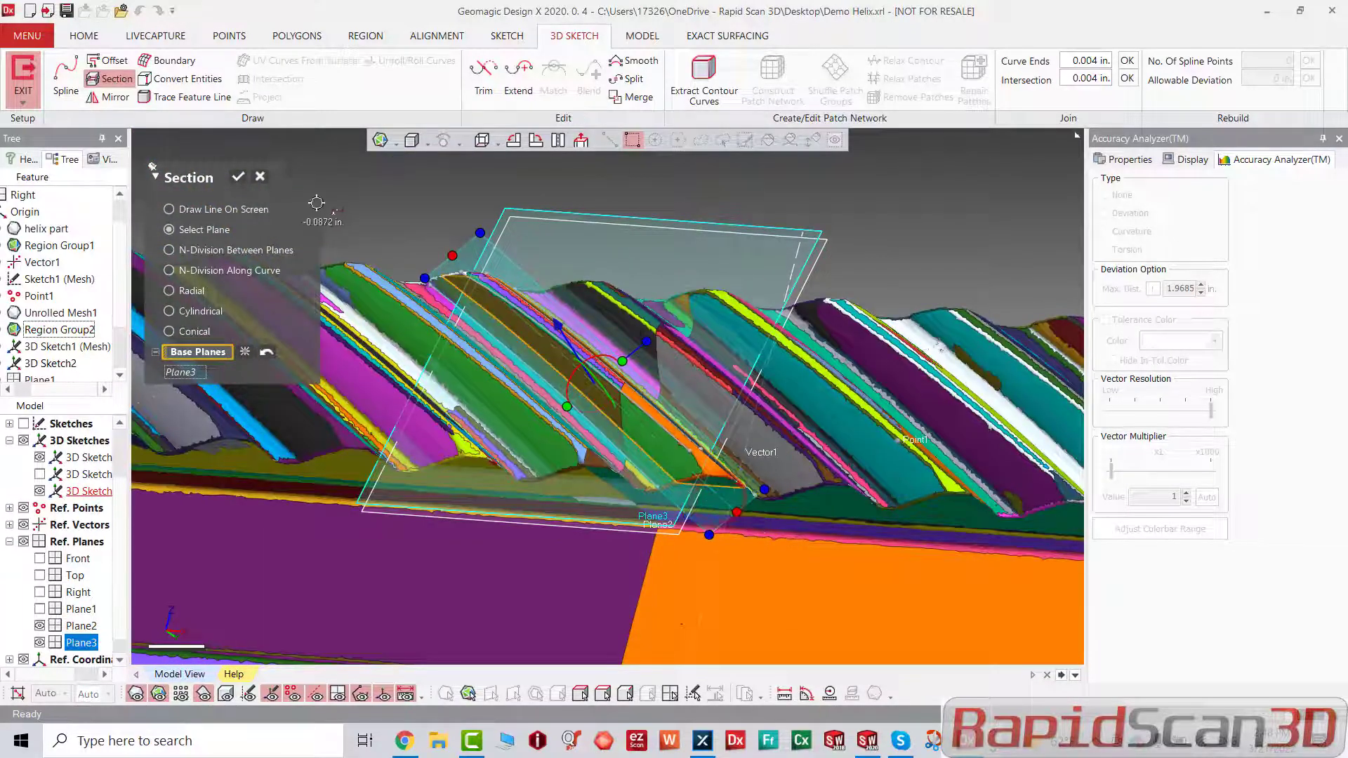
{"action": "left_click", "coordinate": [236, 176]}
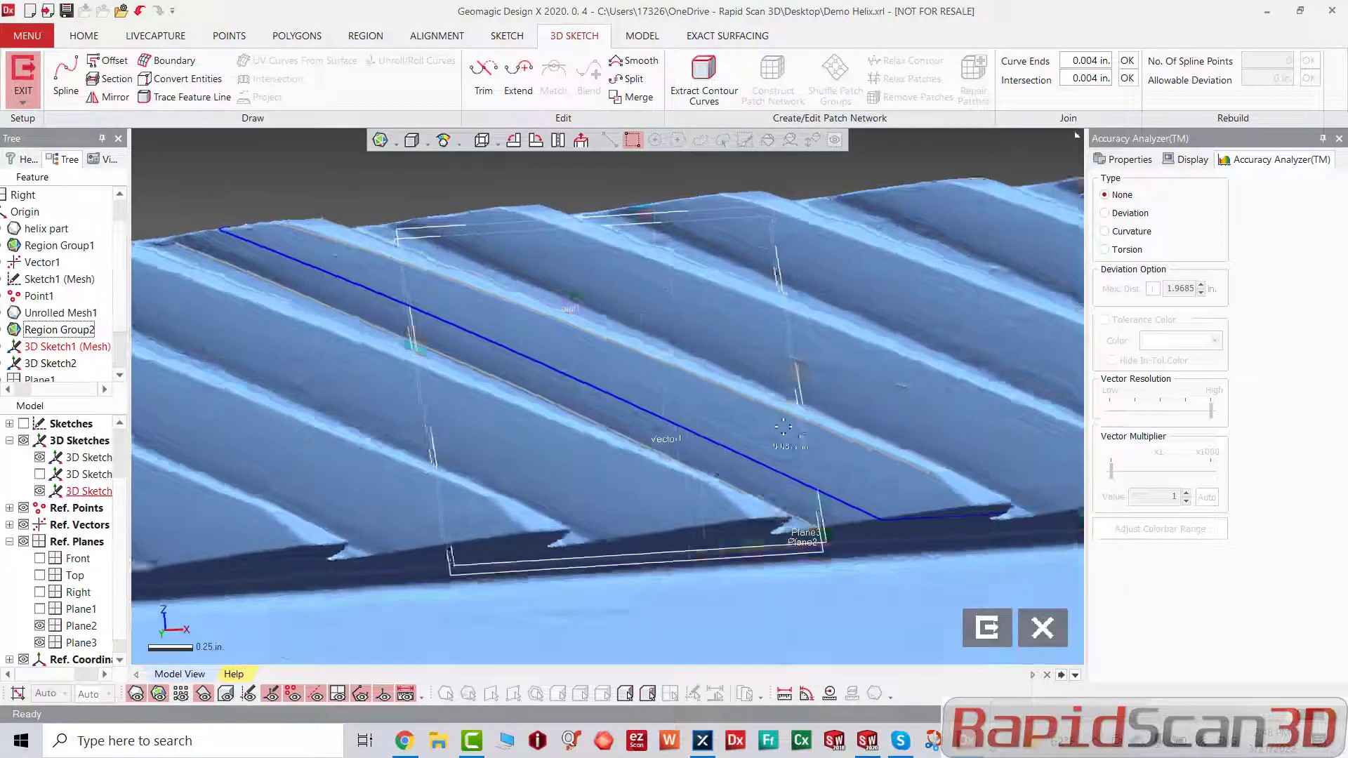
{"action": "right_click_drag", "start_coordinate": [783, 427], "coordinate": [301, 211]}
{"action": "left_click", "coordinate": [993, 629]}
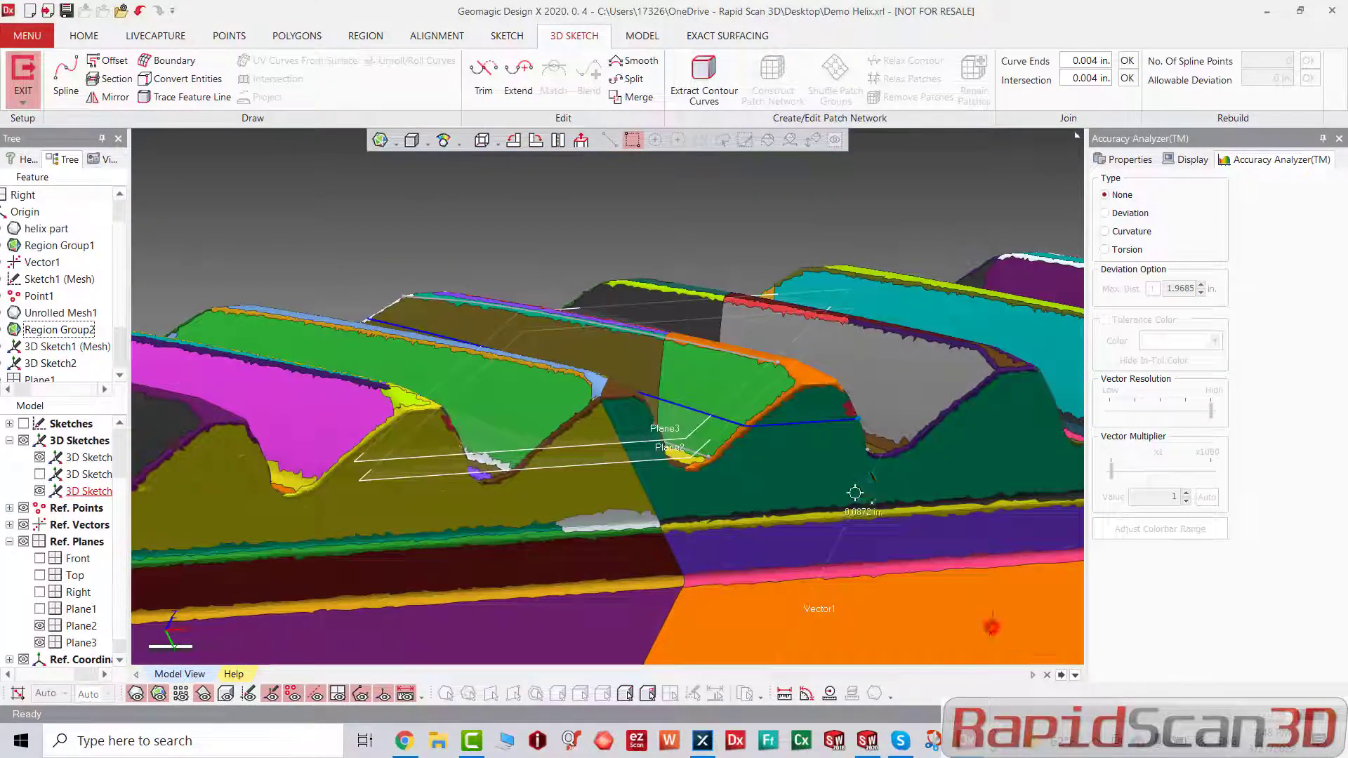
Step: Reopen 3D Sketch3 (Mesh) for editing
{"action": "mouse_move", "coordinate": [843, 487]}
{"action": "right_mouse_down"}
{"action": "mouse_move", "coordinate": [567, 397]}
{"action": "mouse_move", "coordinate": [637, 427]}
{"action": "mouse_move", "coordinate": [598, 443]}
{"action": "mouse_move", "coordinate": [888, 434]}
{"action": "mouse_move", "coordinate": [873, 487]}
{"action": "mouse_move", "coordinate": [378, 315]}
{"action": "right_mouse_up"}
{"action": "scroll", "coordinate": [747, 454], "scroll_direction": "down", "scroll_amount": 3}
{"action": "left_click", "coordinate": [547, 453]}
{"action": "right_click_drag", "start_coordinate": [852, 475], "coordinate": [677, 494]}
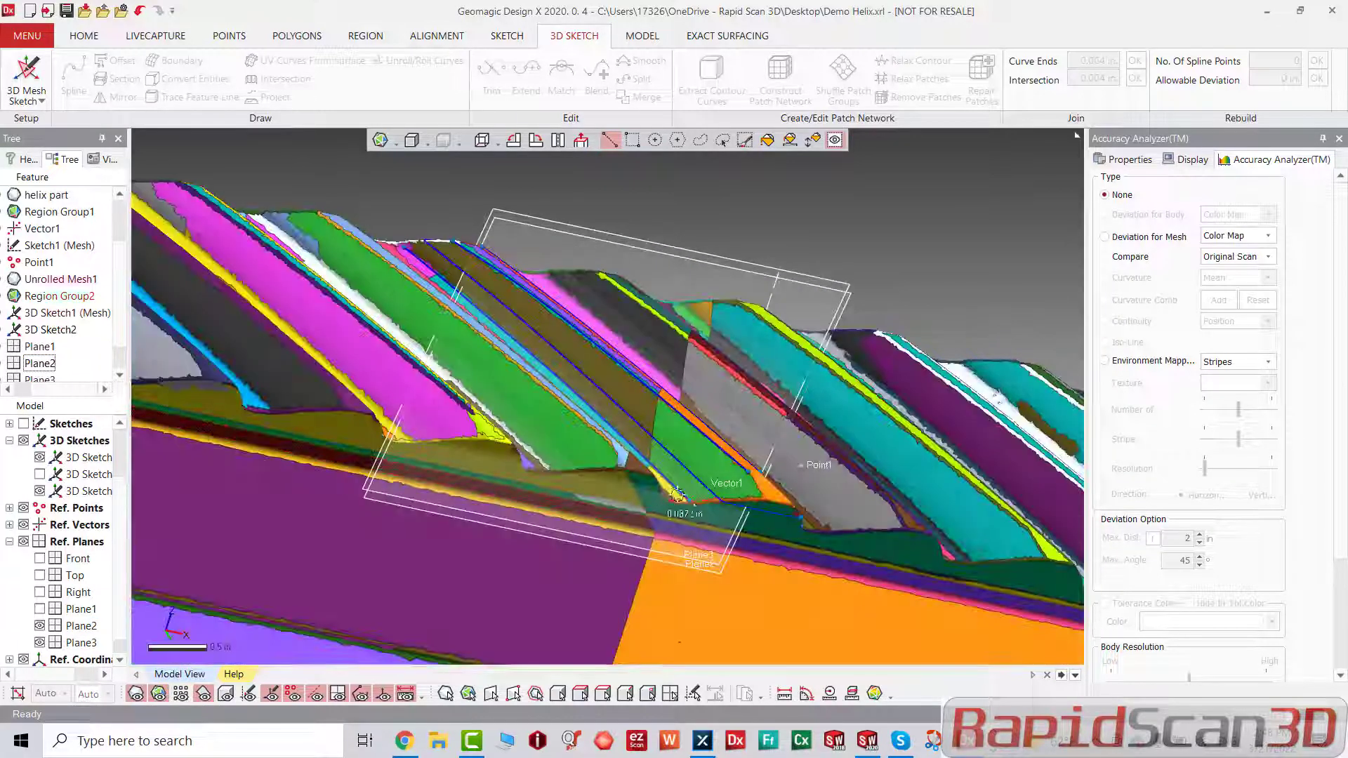
{"action": "scroll", "coordinate": [58, 359], "scroll_direction": "down", "scroll_amount": 1}
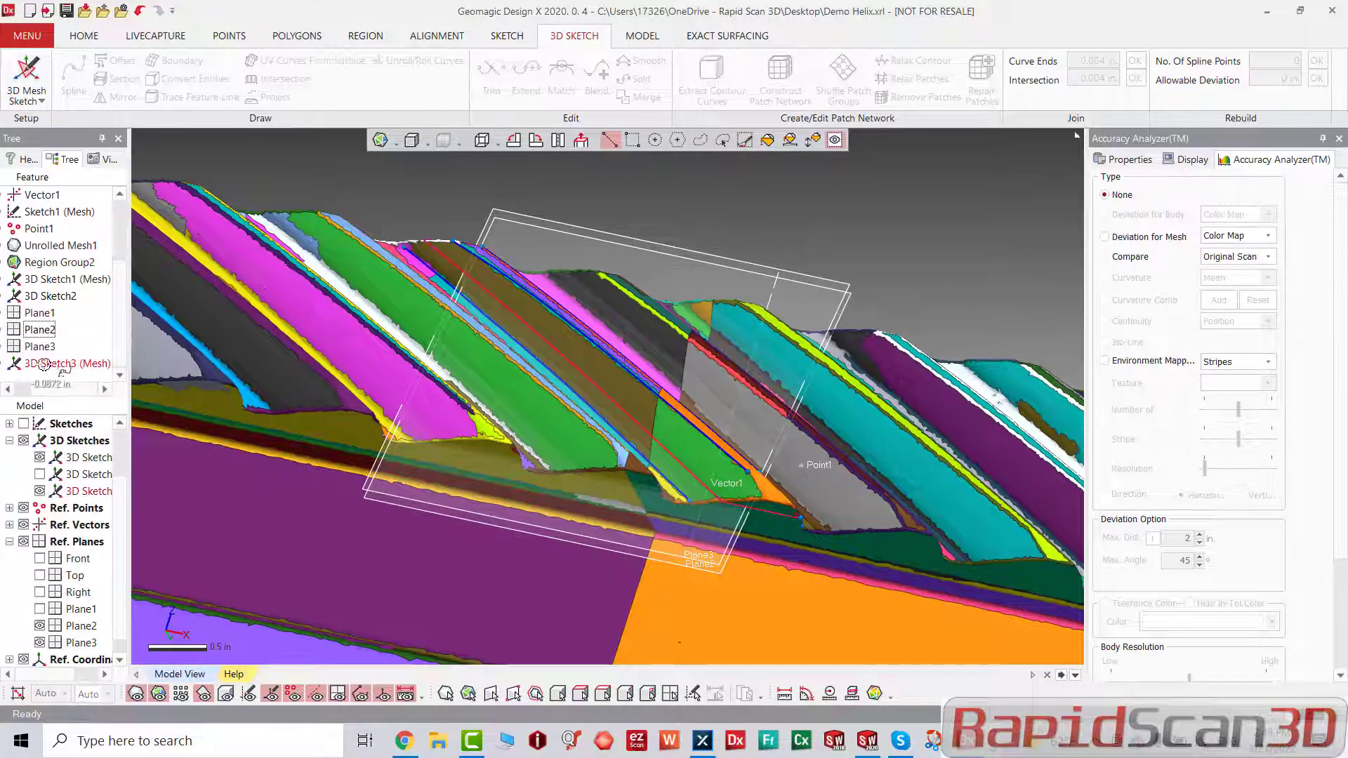
{"action": "right_click", "coordinate": [44, 365]}
{"action": "left_click", "coordinate": [63, 383]}
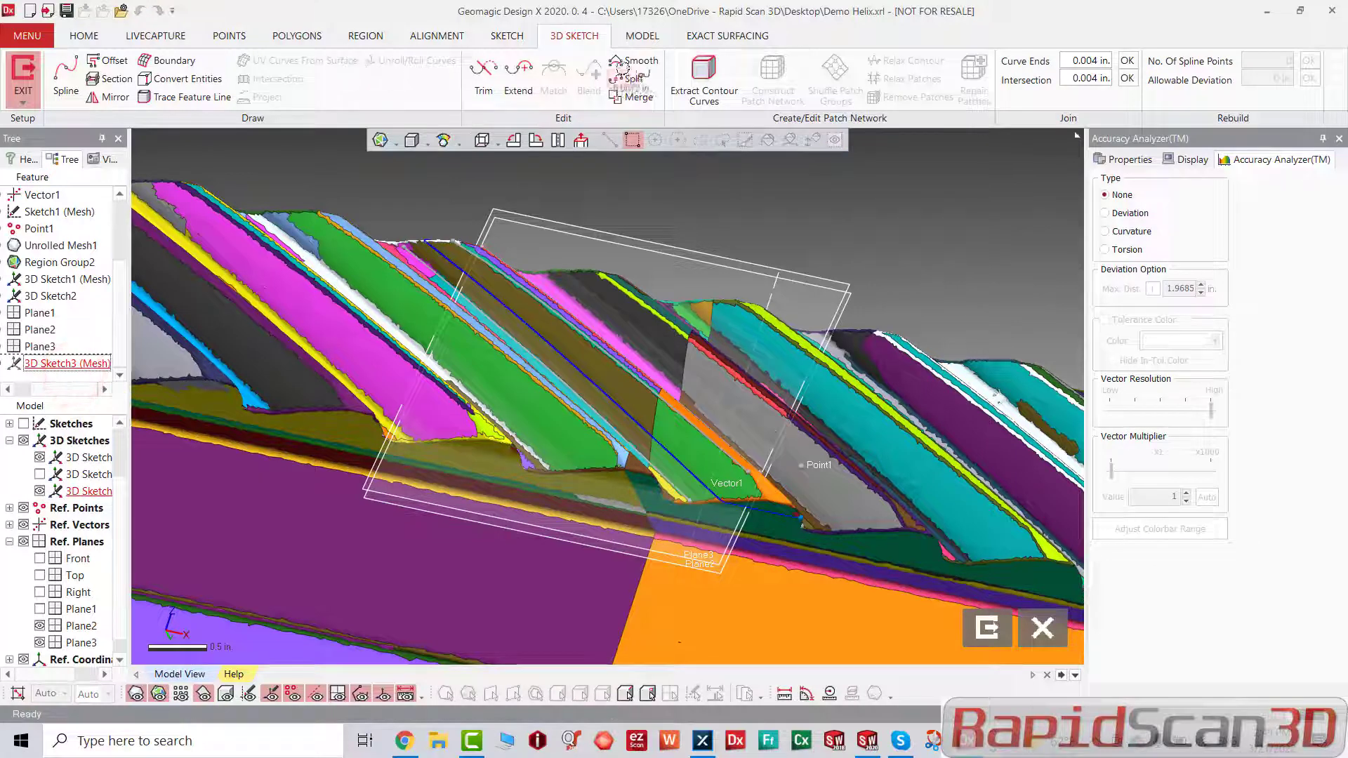
Step: Split the section curve where it turns off the flank at each end of the tooth
{"action": "left_click", "coordinate": [629, 78]}
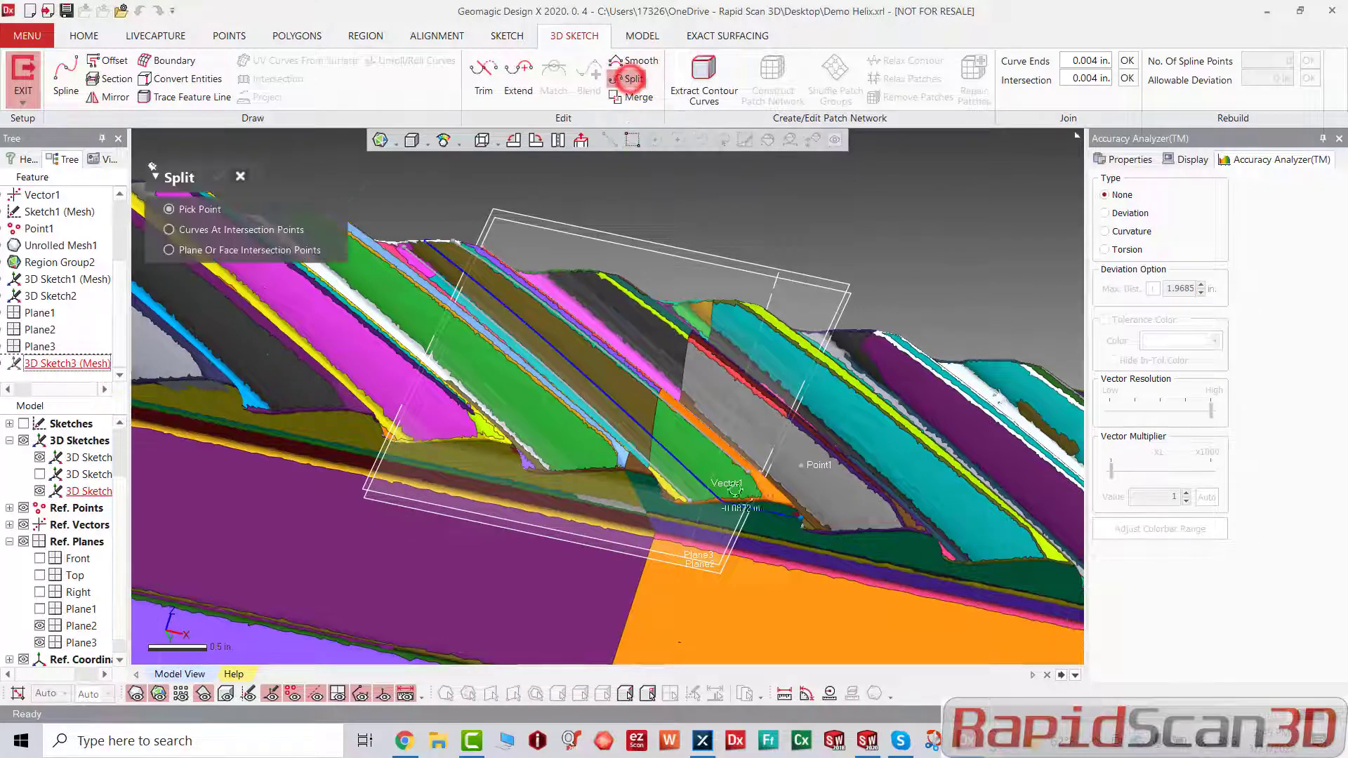
{"action": "scroll", "coordinate": [734, 490], "scroll_direction": "up", "scroll_amount": 5}
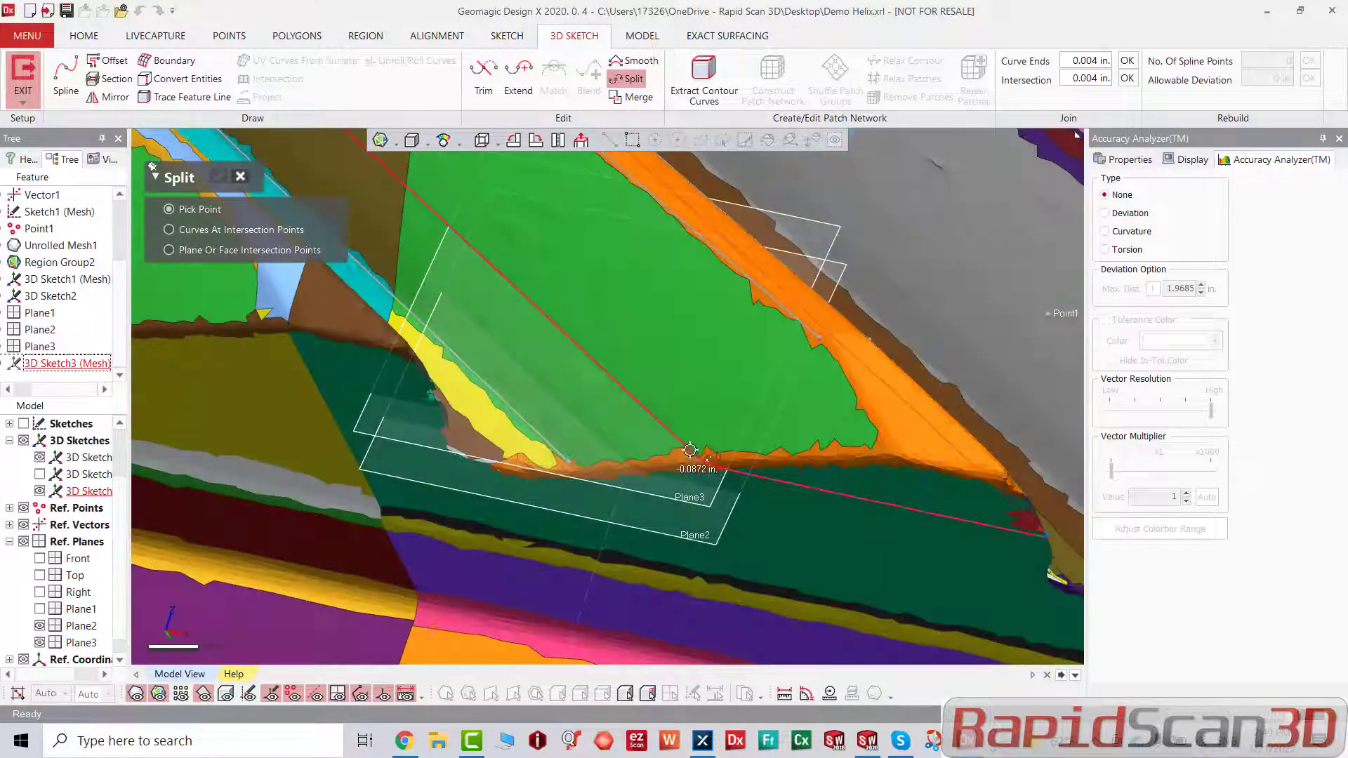
{"action": "right_click_drag", "start_coordinate": [685, 434], "coordinate": [461, 419]}
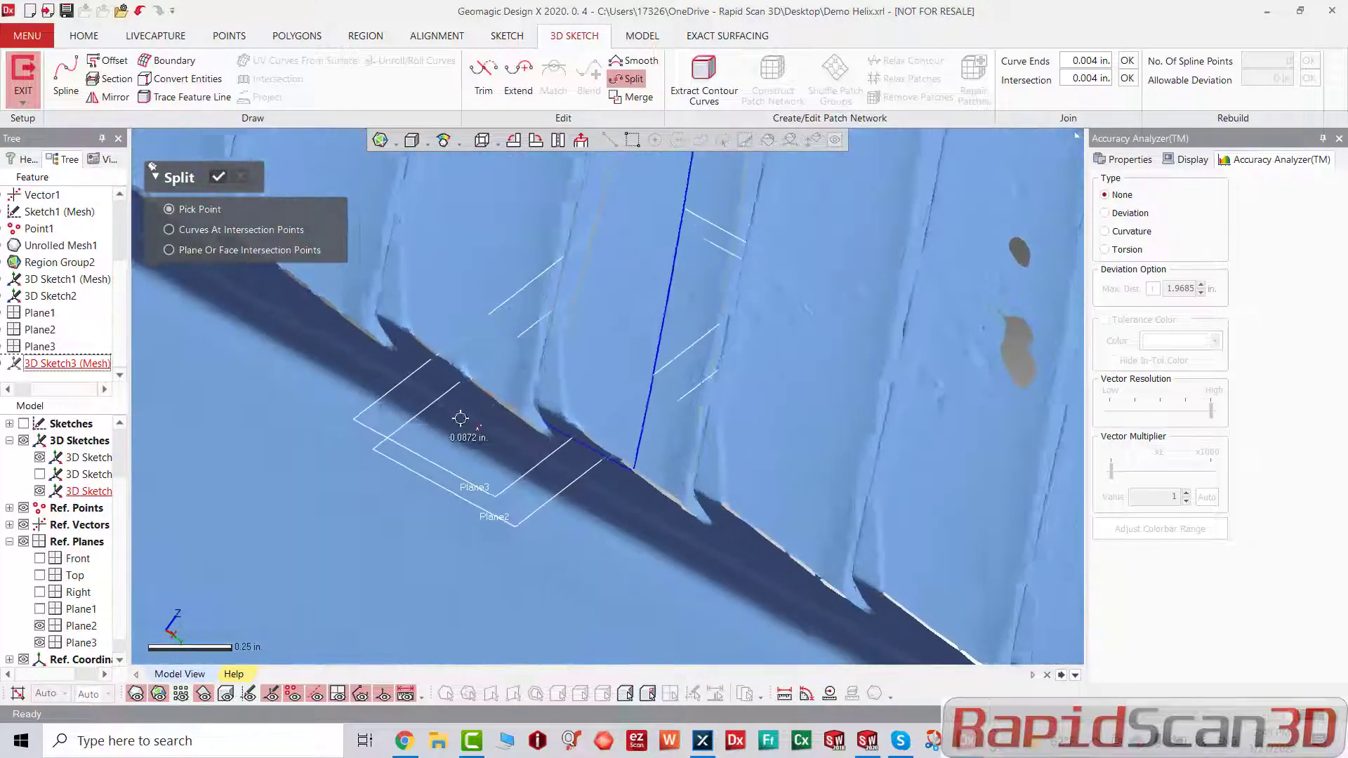
{"action": "mouse_move", "coordinate": [692, 428]}
{"action": "right_mouse_down"}
{"action": "mouse_move", "coordinate": [798, 367]}
{"action": "mouse_move", "coordinate": [503, 330]}
{"action": "right_mouse_up"}
{"action": "scroll", "coordinate": [481, 316], "scroll_direction": "up", "scroll_amount": 5}
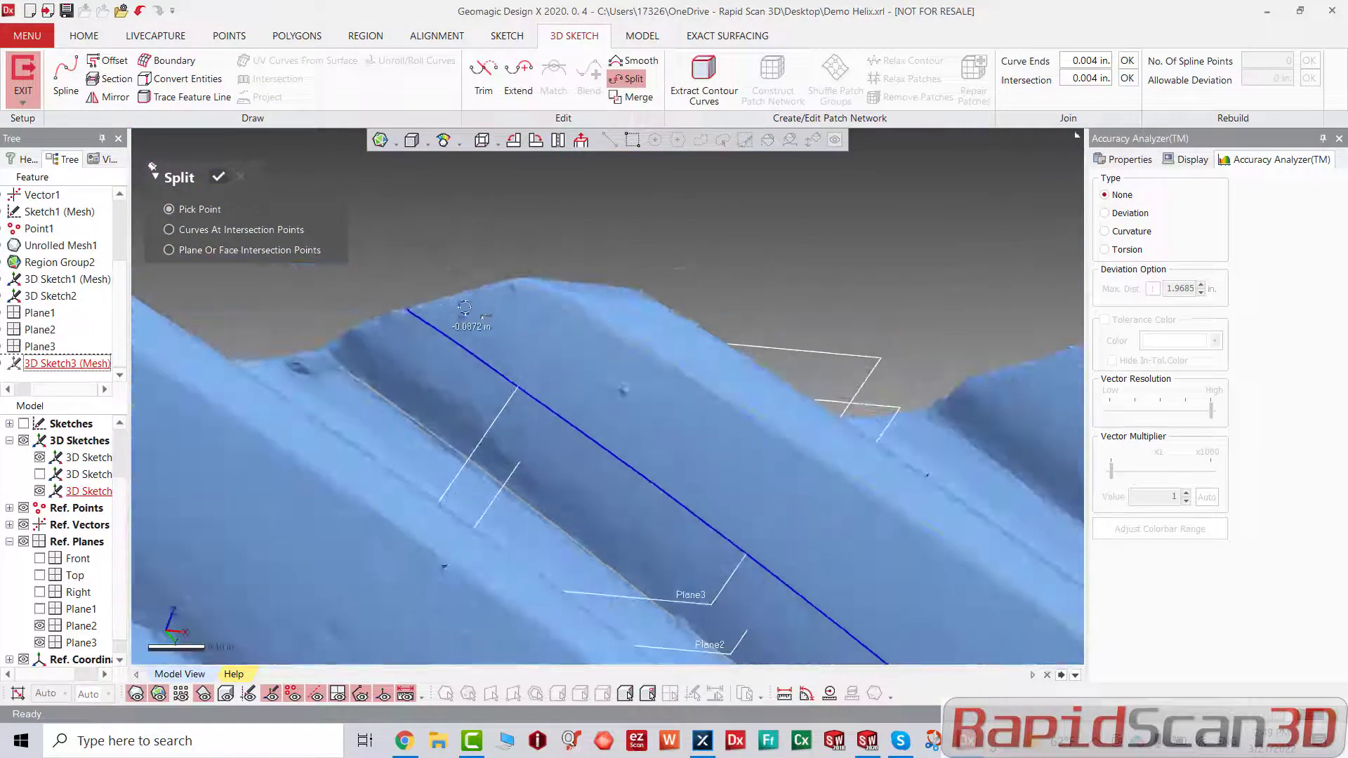
{"action": "right_click_drag", "start_coordinate": [397, 316], "coordinate": [801, 347]}
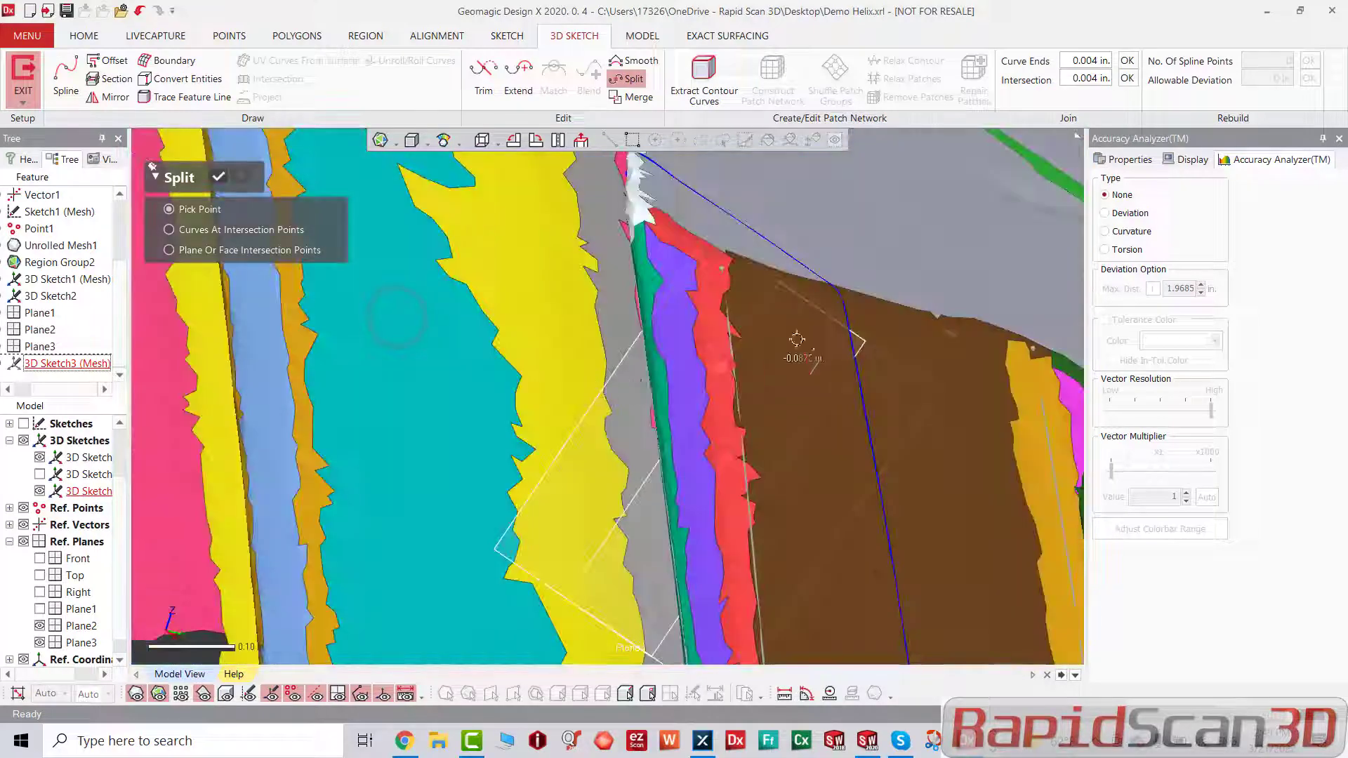
{"action": "left_click", "coordinate": [224, 177]}
Step: Trim the excess curve portions beyond the tooth's ends, leaving only the flank curves, and exit the 3D mesh sketch
{"action": "left_click", "coordinate": [483, 74]}
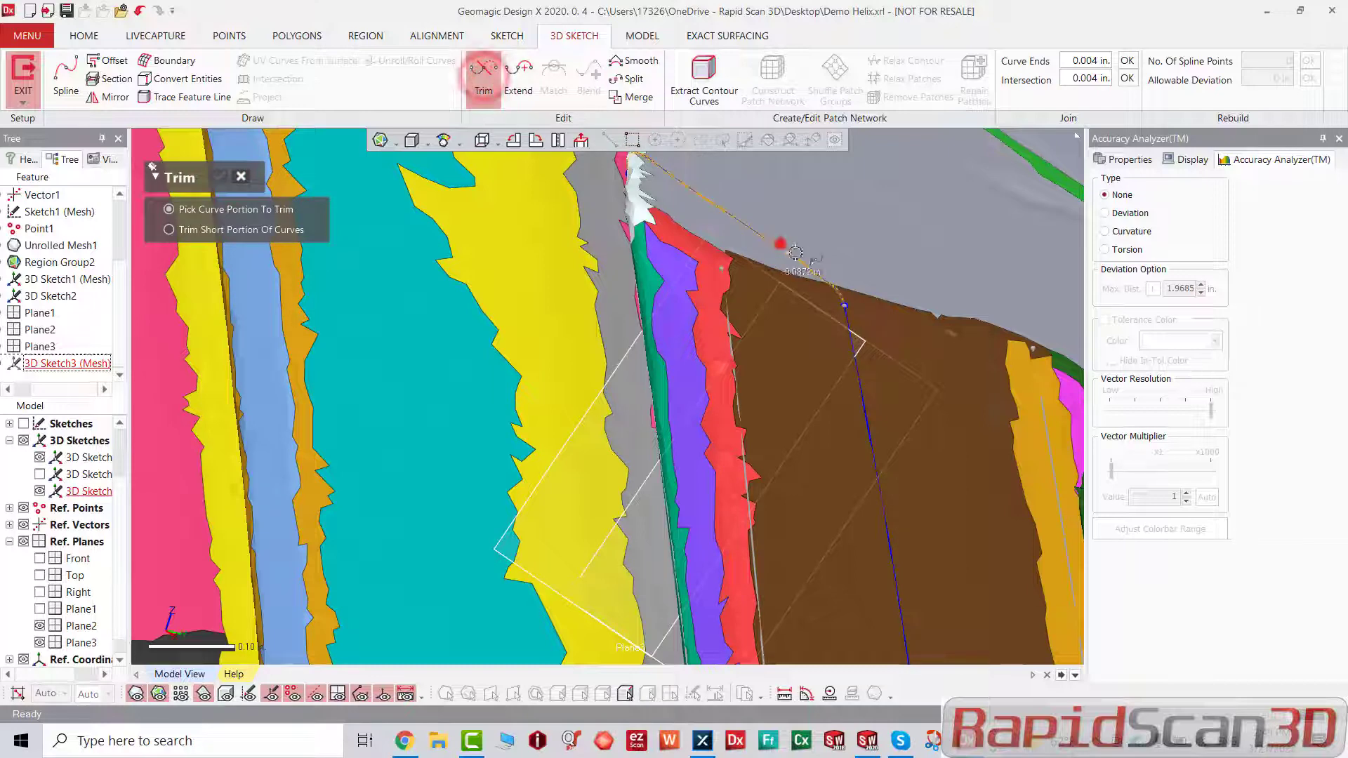
{"action": "left_click", "coordinate": [780, 244]}
{"action": "scroll", "coordinate": [897, 452], "scroll_direction": "down", "scroll_amount": 10}
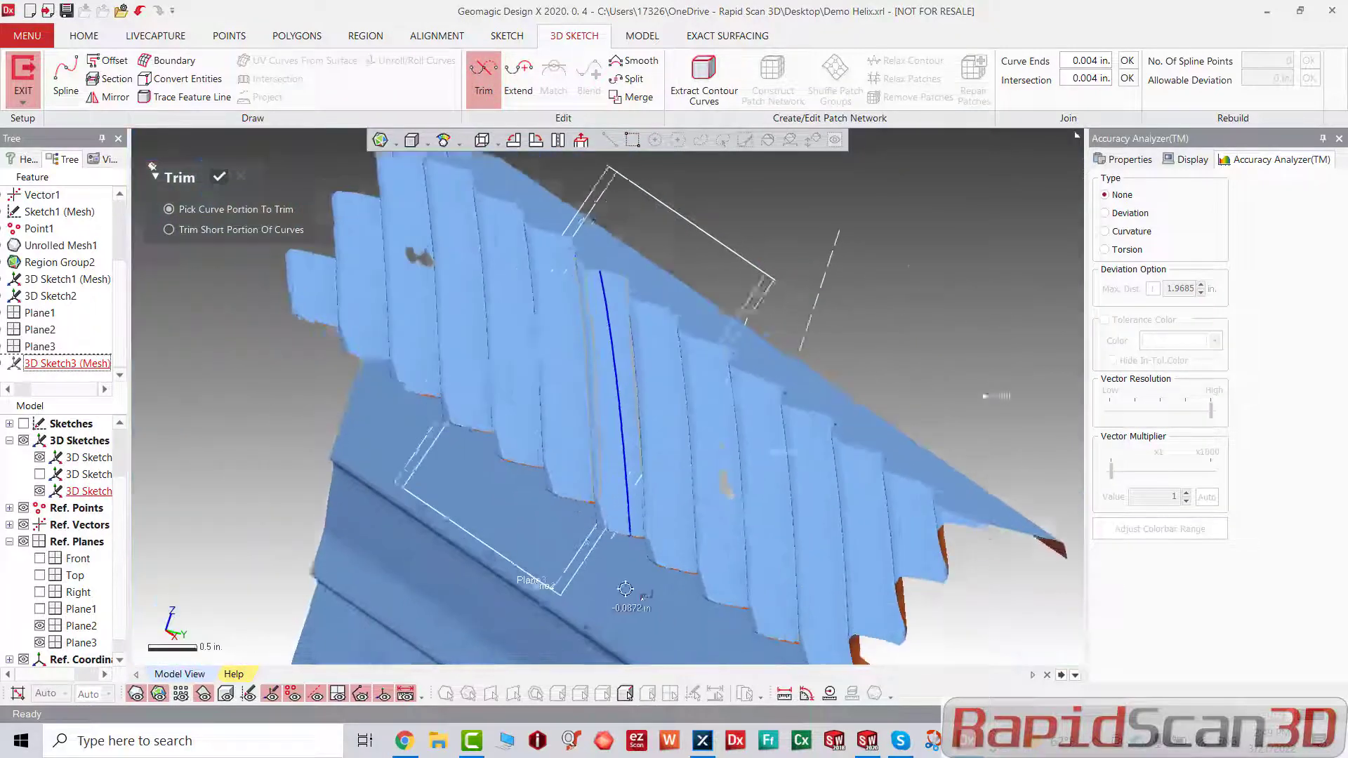
{"action": "scroll", "coordinate": [626, 586], "scroll_direction": "up", "scroll_amount": 5}
{"action": "right_click_drag", "start_coordinate": [604, 523], "coordinate": [725, 428]}
{"action": "scroll", "coordinate": [668, 237], "scroll_direction": "up", "scroll_amount": 3}
{"action": "scroll", "coordinate": [618, 379], "scroll_direction": "down", "scroll_amount": 3}
{"action": "scroll", "coordinate": [590, 422], "scroll_direction": "up", "scroll_amount": 3}
{"action": "right_click_drag", "start_coordinate": [608, 434], "coordinate": [661, 417]}
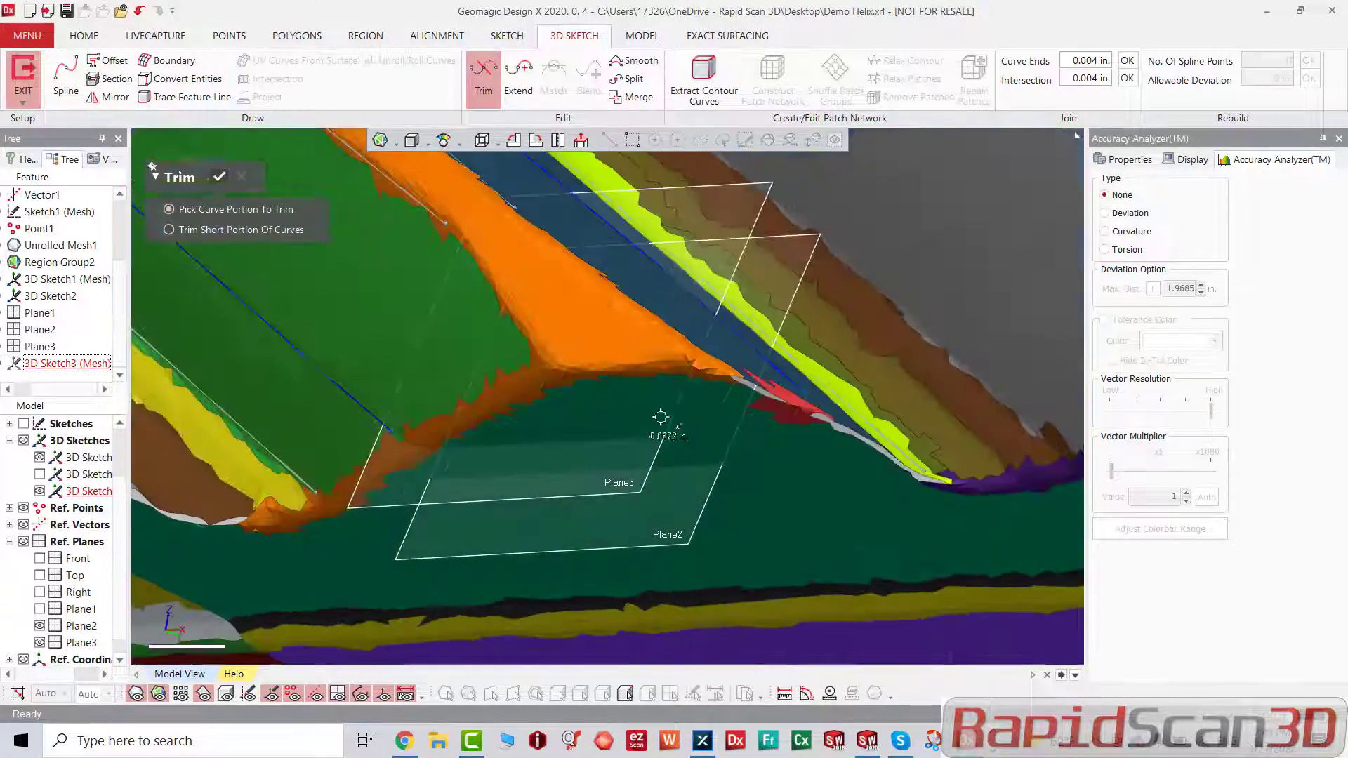
{"action": "left_click", "coordinate": [215, 177]}
{"action": "scroll", "coordinate": [821, 457], "scroll_direction": "down", "scroll_amount": 6}
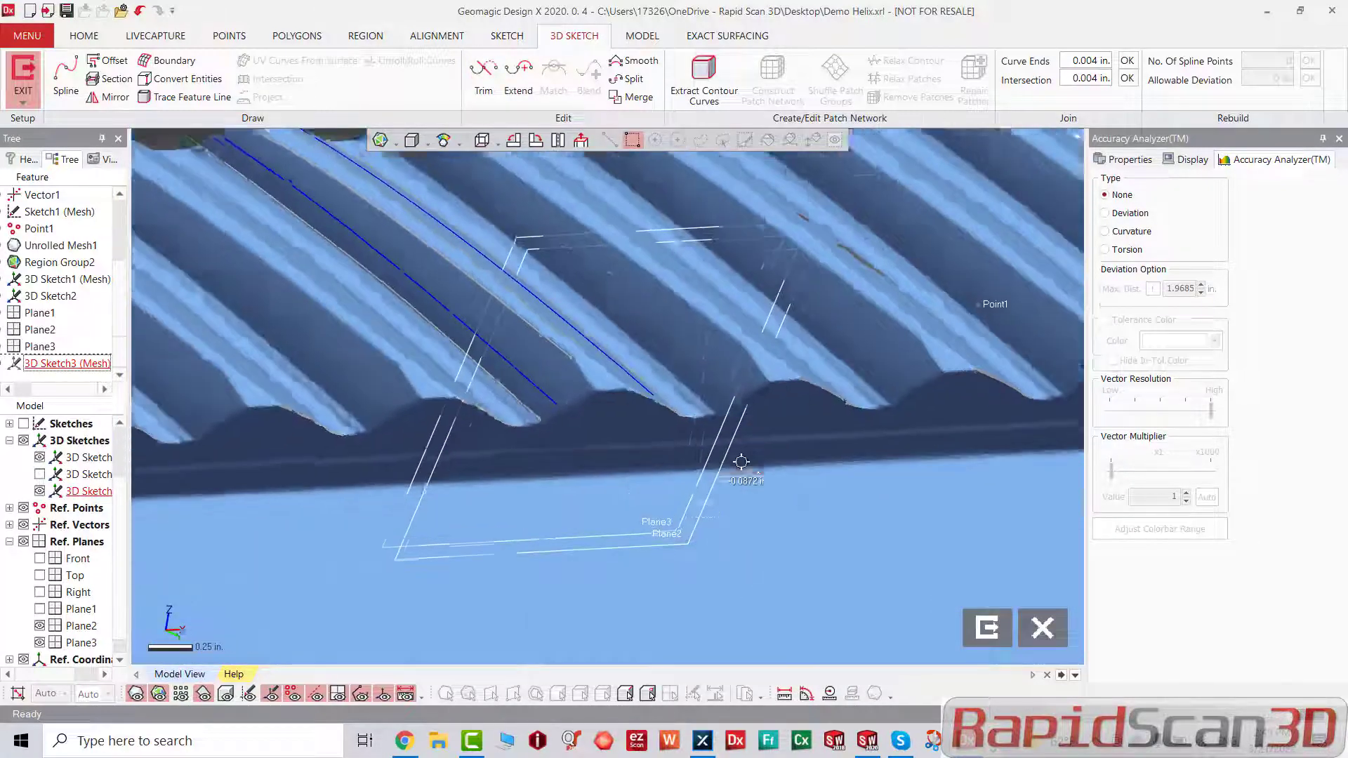
{"action": "right_click_drag", "start_coordinate": [706, 460], "coordinate": [797, 401]}
{"action": "left_click", "coordinate": [985, 621]}
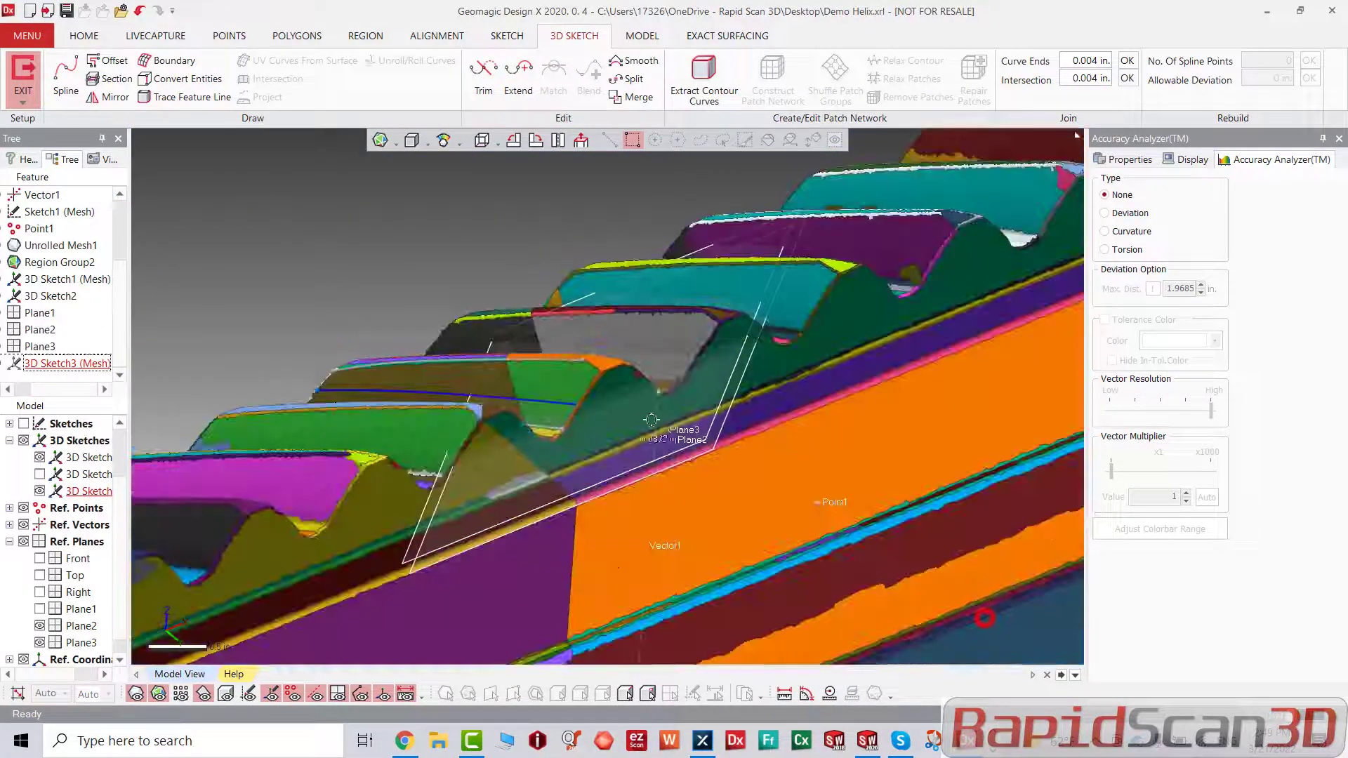
{"action": "right_click_drag", "start_coordinate": [643, 373], "coordinate": [675, 455]}
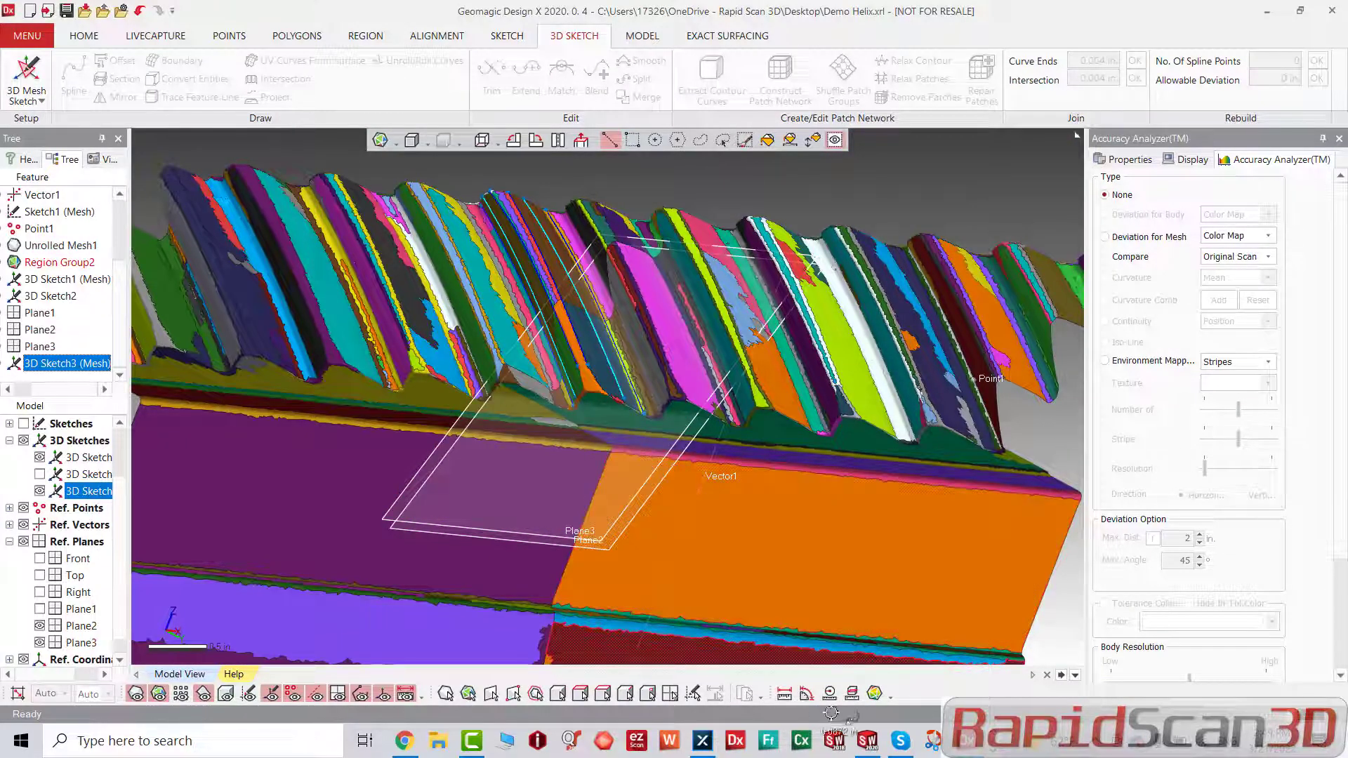
{"action": "mouse_move", "coordinate": [486, 751]}
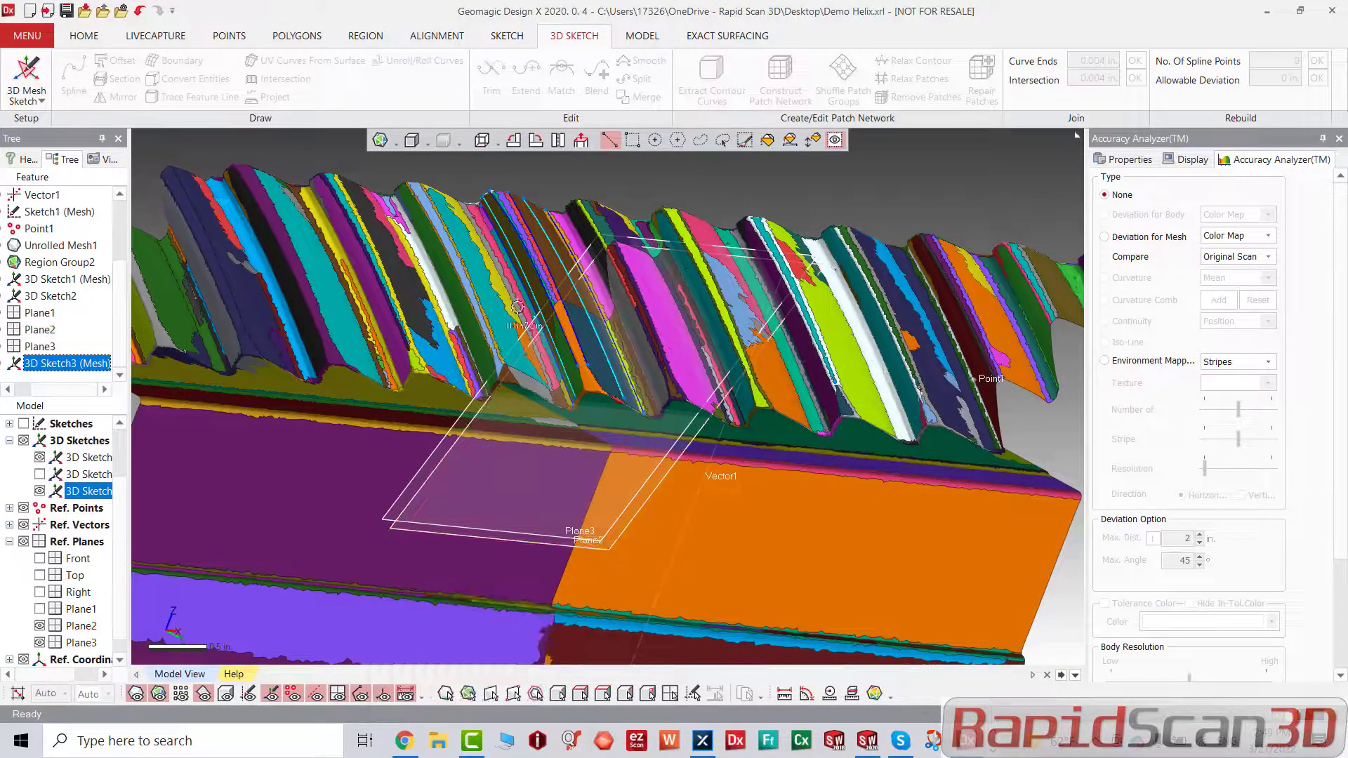
{"action": "mouse_move", "coordinate": [612, 378]}
{"action": "right_mouse_down"}
{"action": "mouse_move", "coordinate": [726, 339]}
{"action": "mouse_move", "coordinate": [868, 338]}
{"action": "mouse_move", "coordinate": [481, 156]}
{"action": "right_mouse_up"}
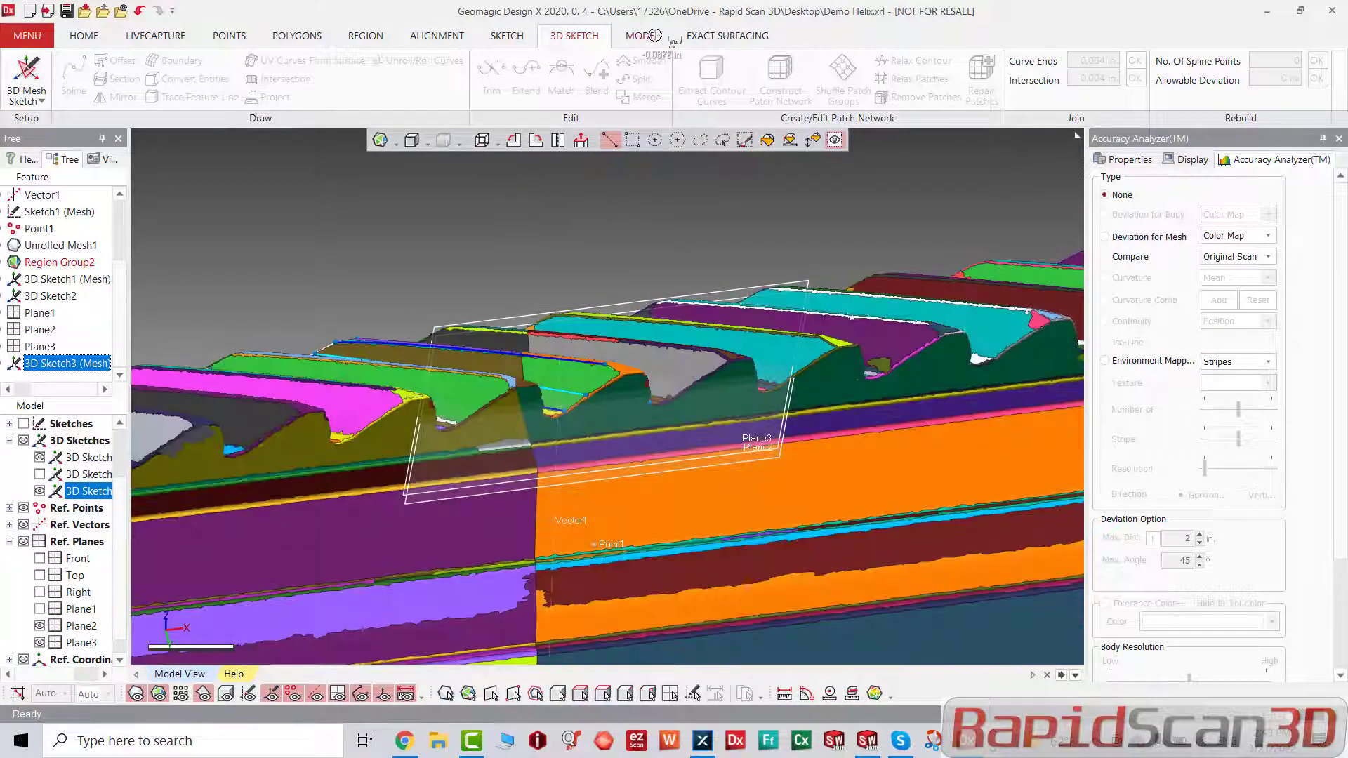
{"action": "left_click", "coordinate": [650, 35]}
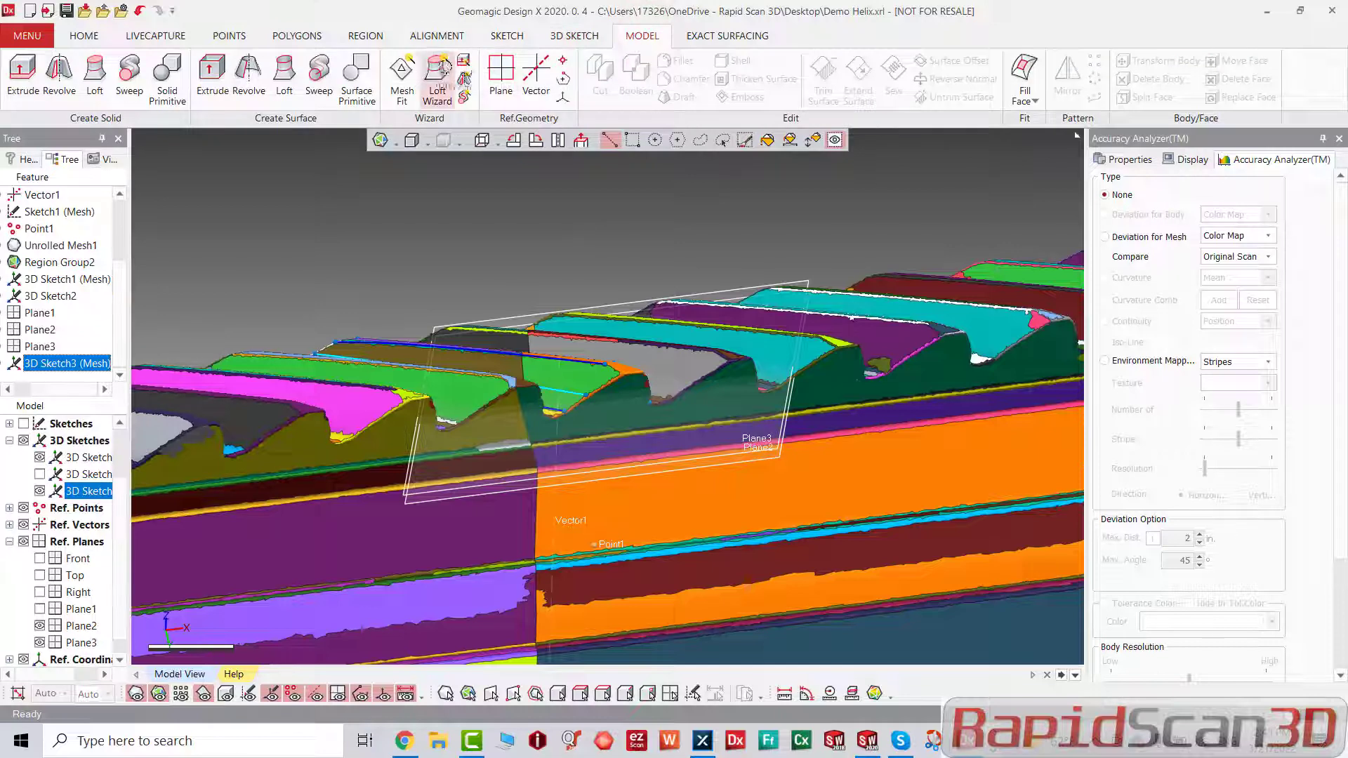
{"action": "left_click", "coordinate": [566, 37]}
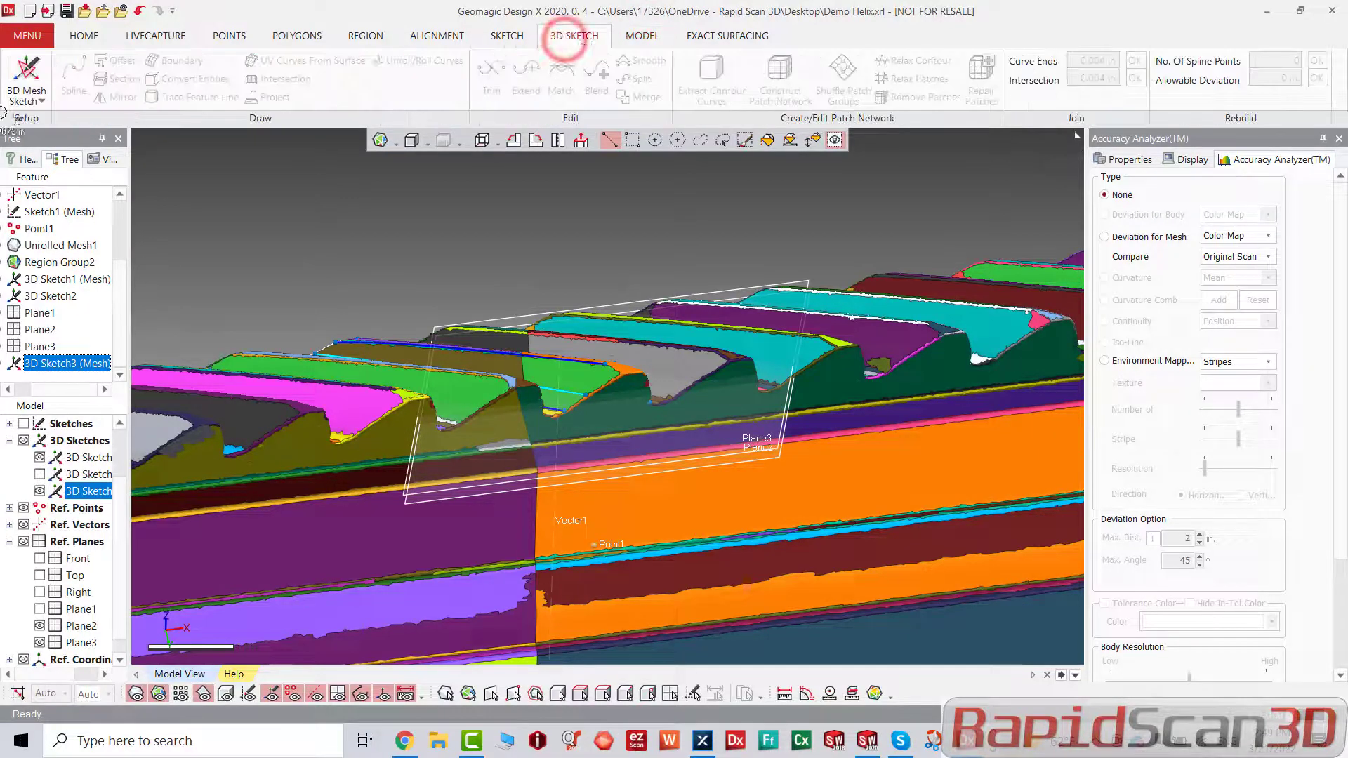
{"action": "left_click", "coordinate": [32, 92]}
{"action": "left_click", "coordinate": [671, 303]}
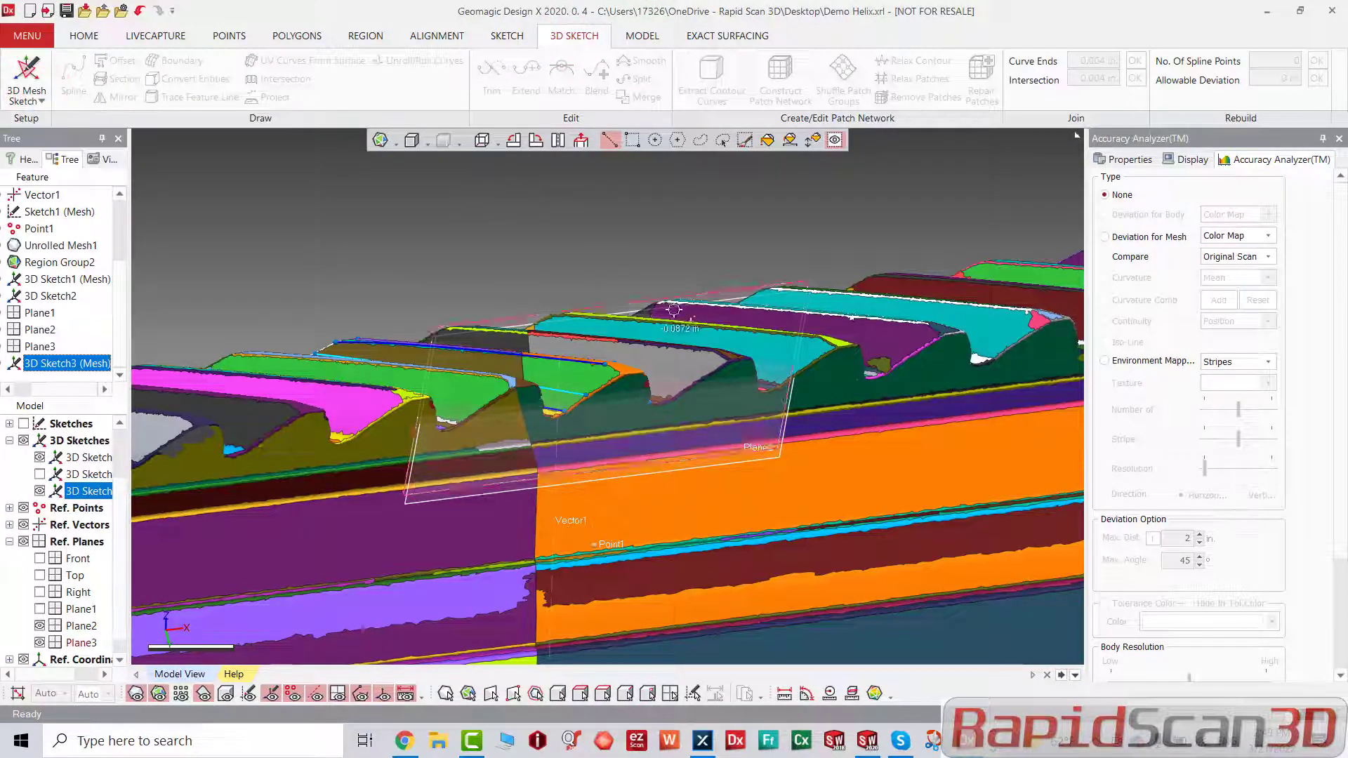
{"action": "scroll", "coordinate": [702, 337], "scroll_direction": "down", "scroll_amount": 5}
{"action": "right_click_drag", "start_coordinate": [710, 352], "coordinate": [686, 444]}
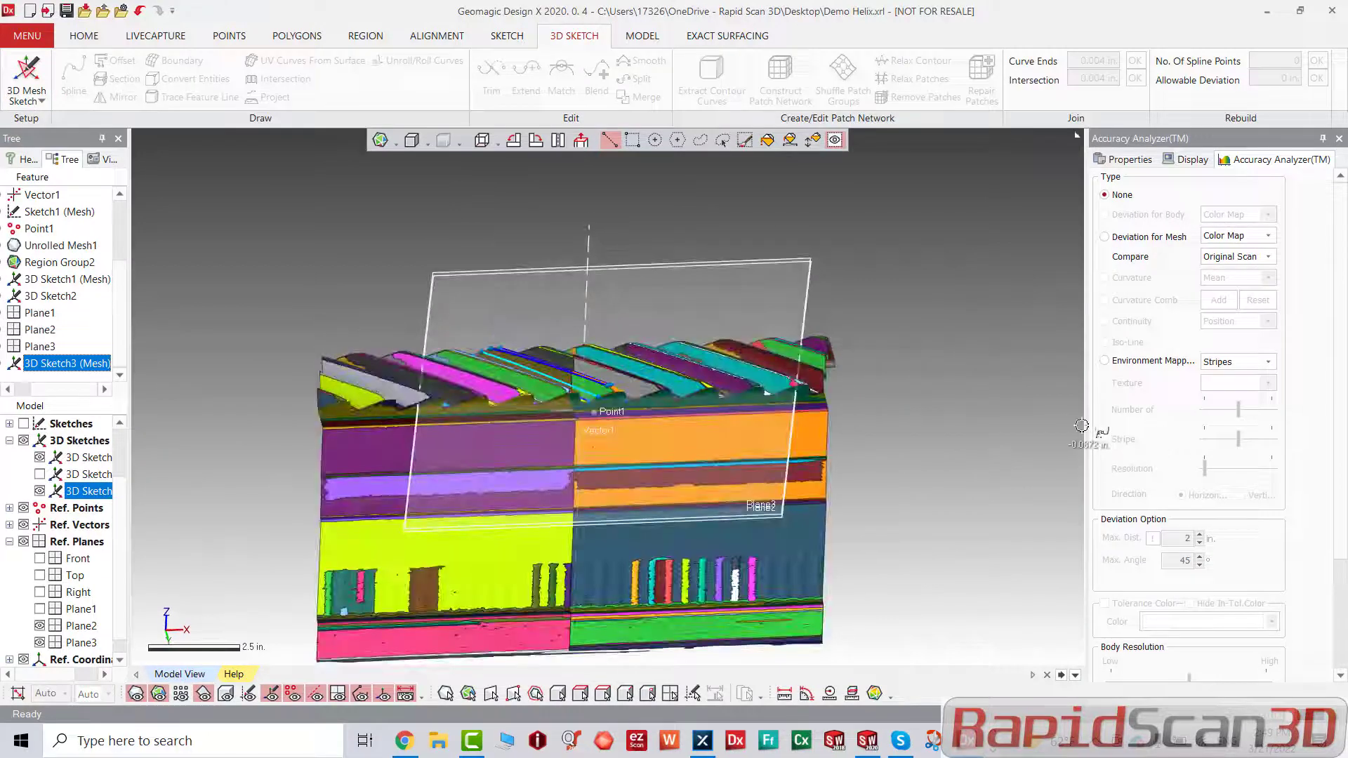
Step: Narrow the Accuracy Analyzer area to give the model view more width
{"action": "left_click", "coordinate": [1086, 430]}
{"action": "left_click_drag", "start_coordinate": [1087, 429], "coordinate": [1242, 438]}
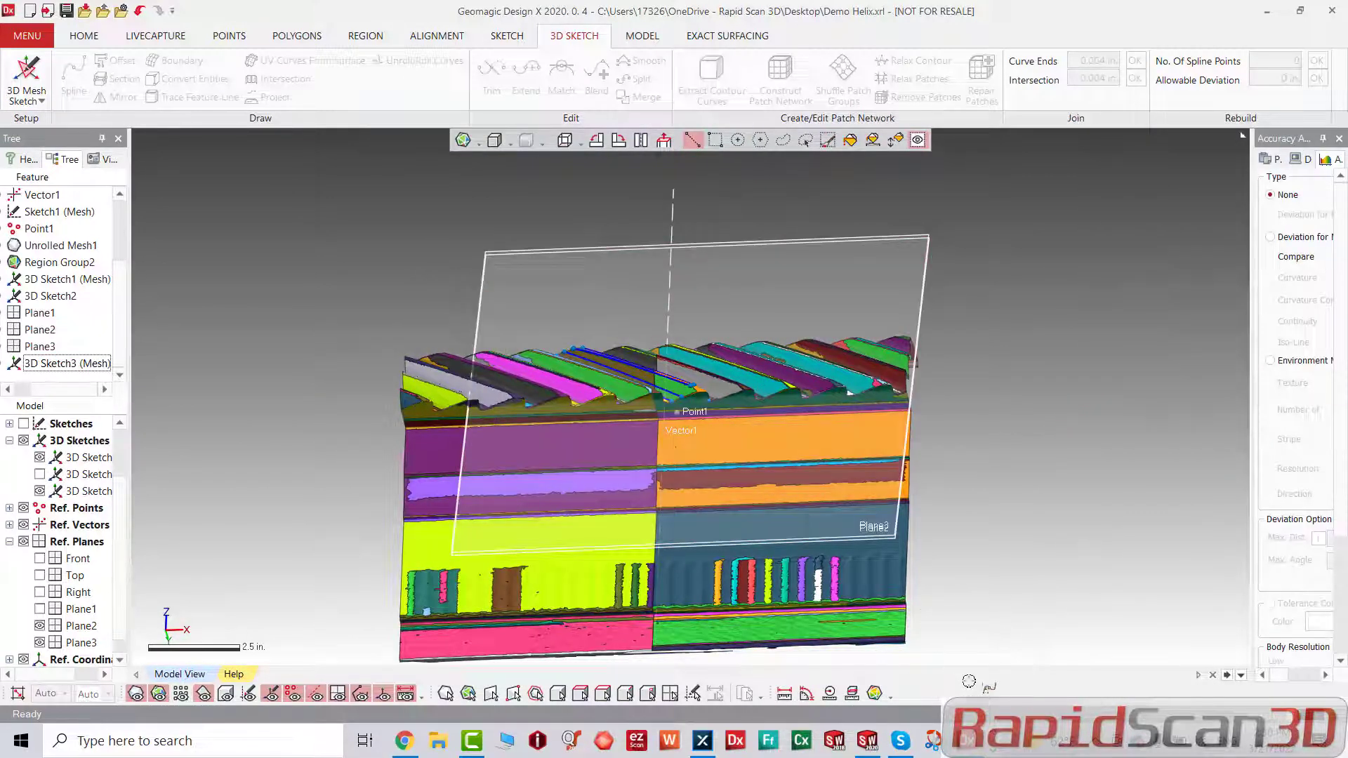
{"action": "right_click_drag", "start_coordinate": [790, 351], "coordinate": [934, 383]}
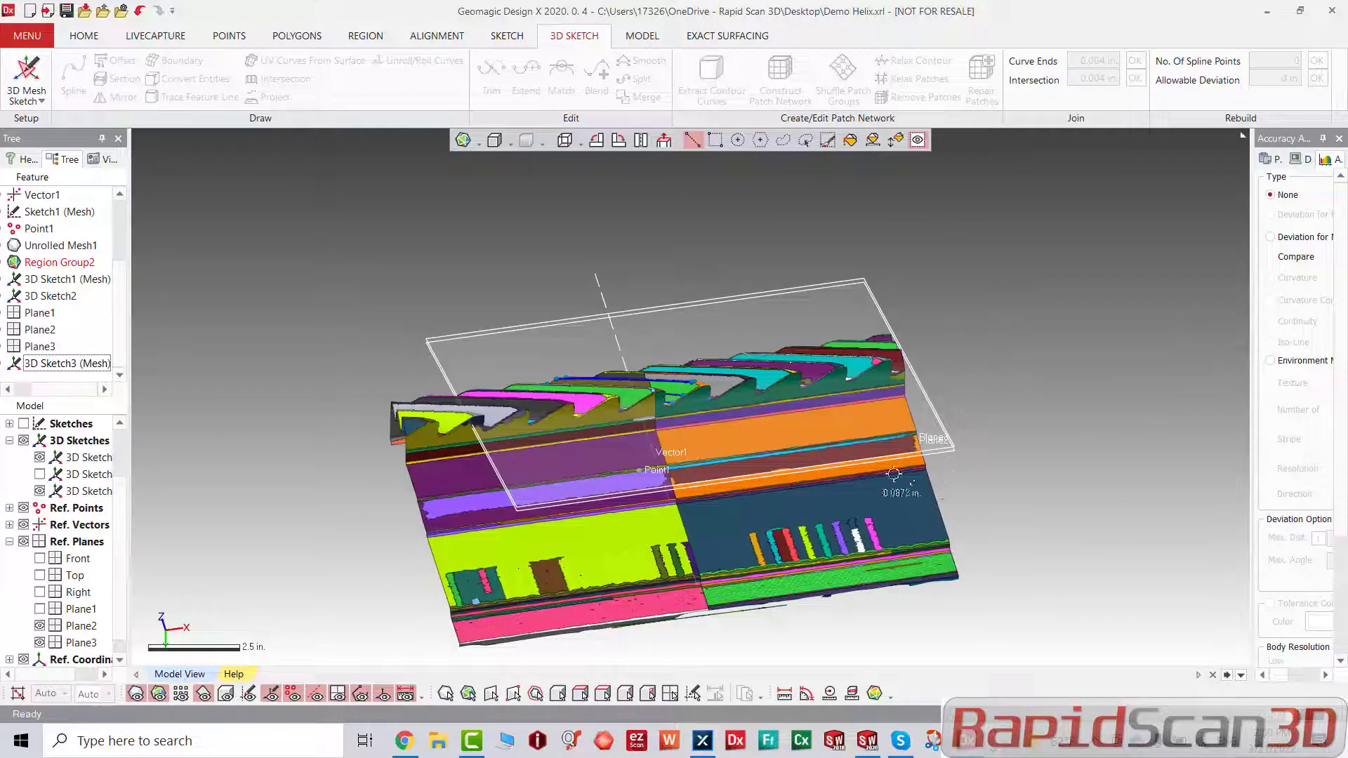
{"action": "right_click_drag", "start_coordinate": [795, 450], "coordinate": [946, 470]}
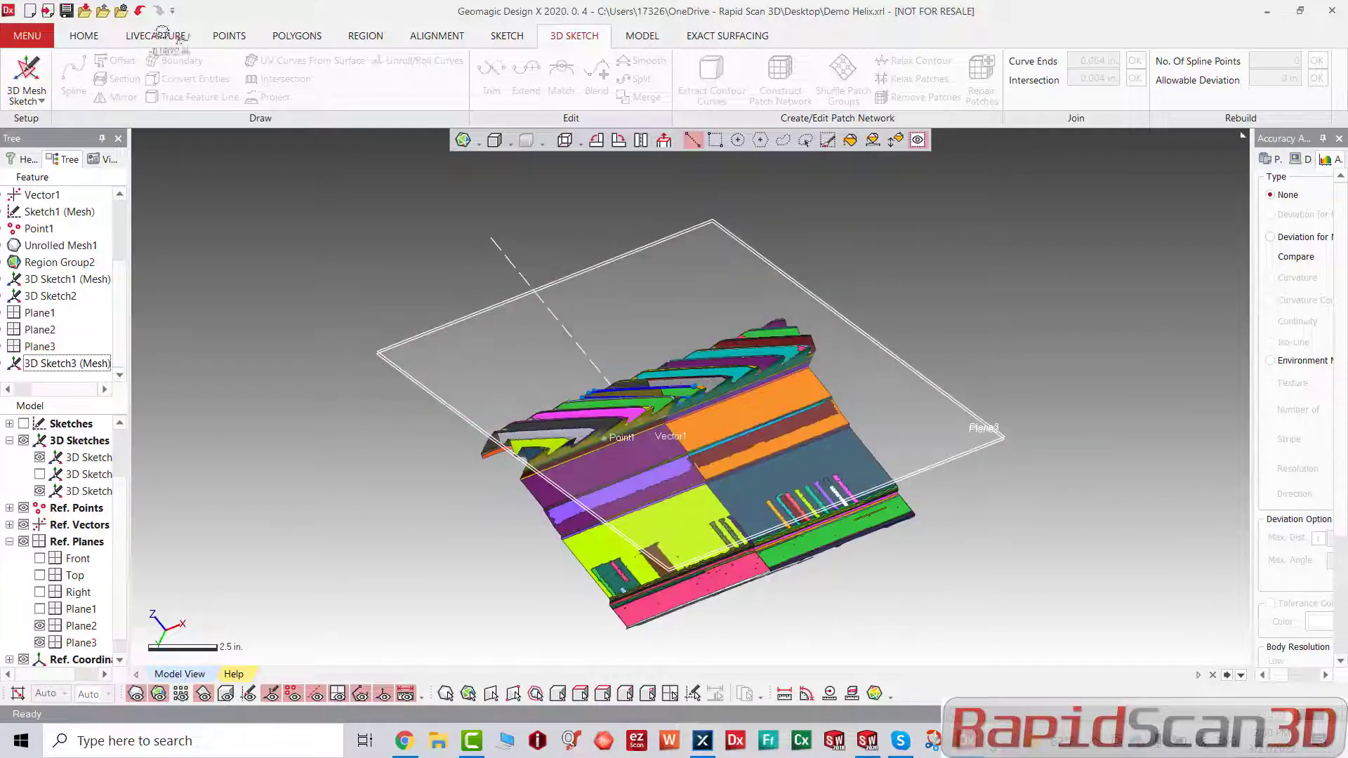
{"action": "left_click", "coordinate": [632, 37]}
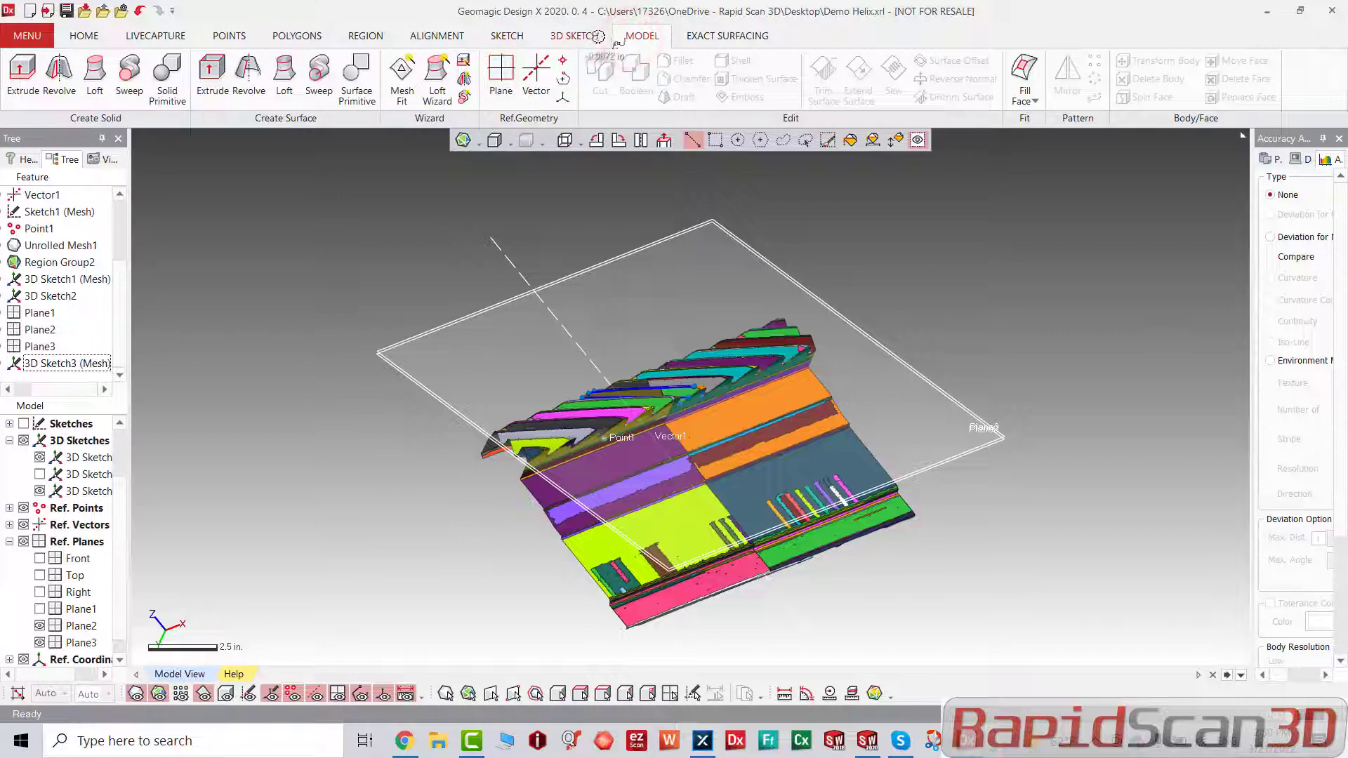
{"action": "left_click", "coordinate": [582, 36]}
{"action": "left_click", "coordinate": [644, 36]}
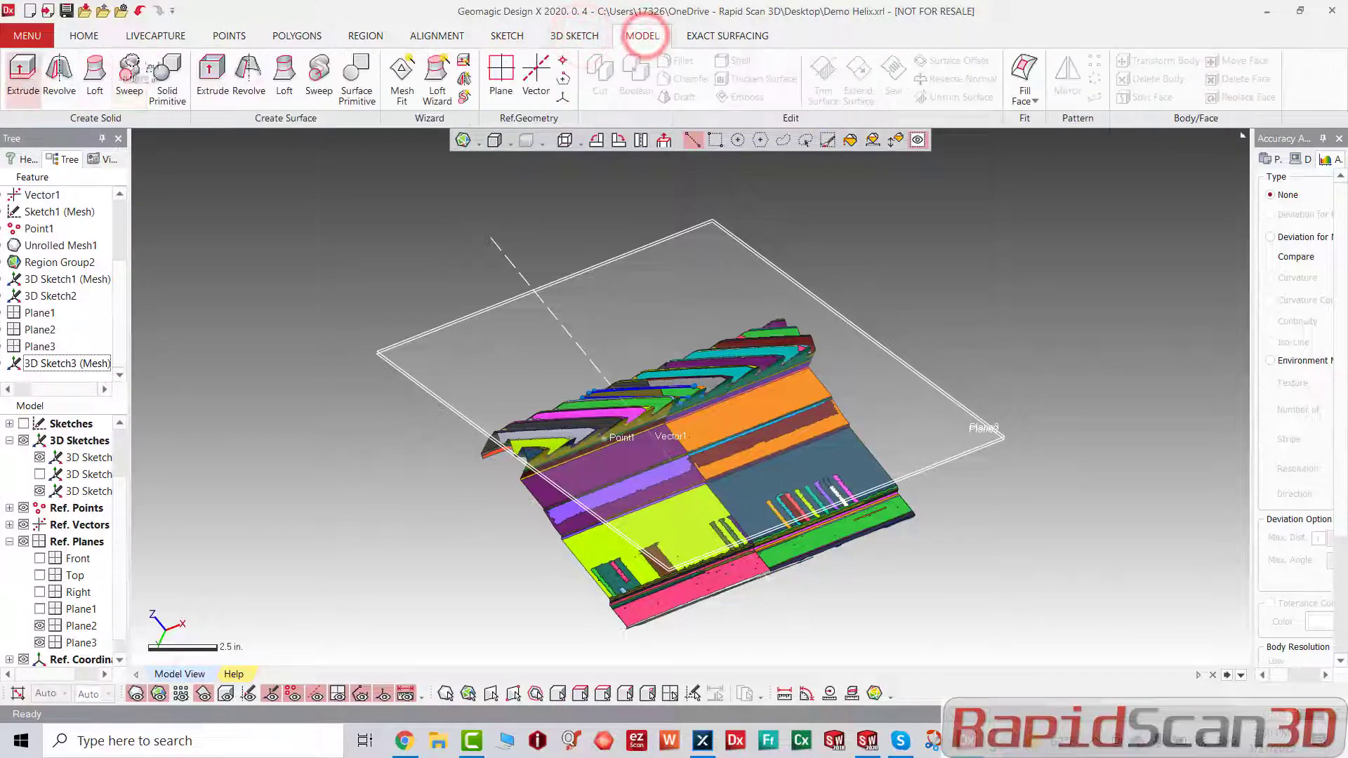
Step: Start a new 3D sketch and choose the six trimmed flank curves as targets for Unroll/Roll Curves with the Roll method
{"action": "left_click", "coordinate": [565, 35]}
{"action": "left_click", "coordinate": [26, 88]}
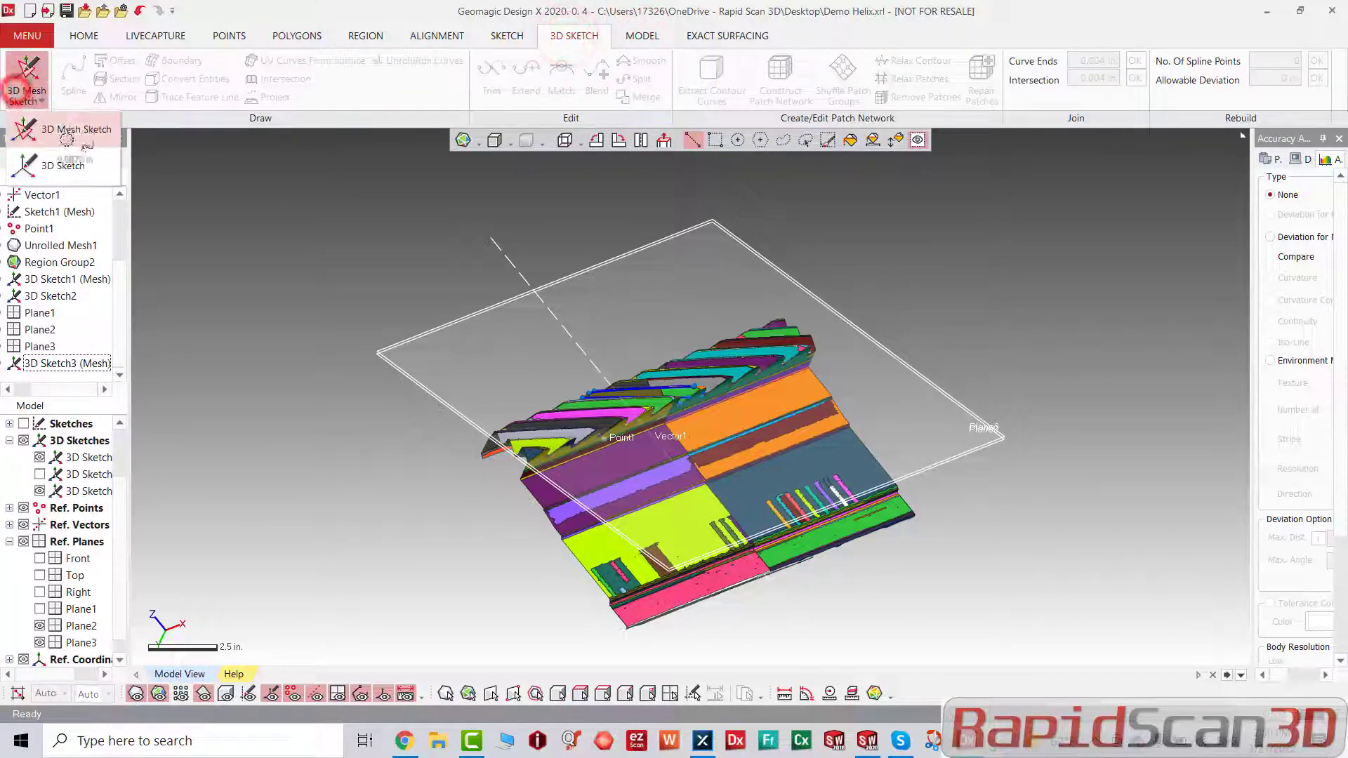
{"action": "left_click", "coordinate": [58, 169]}
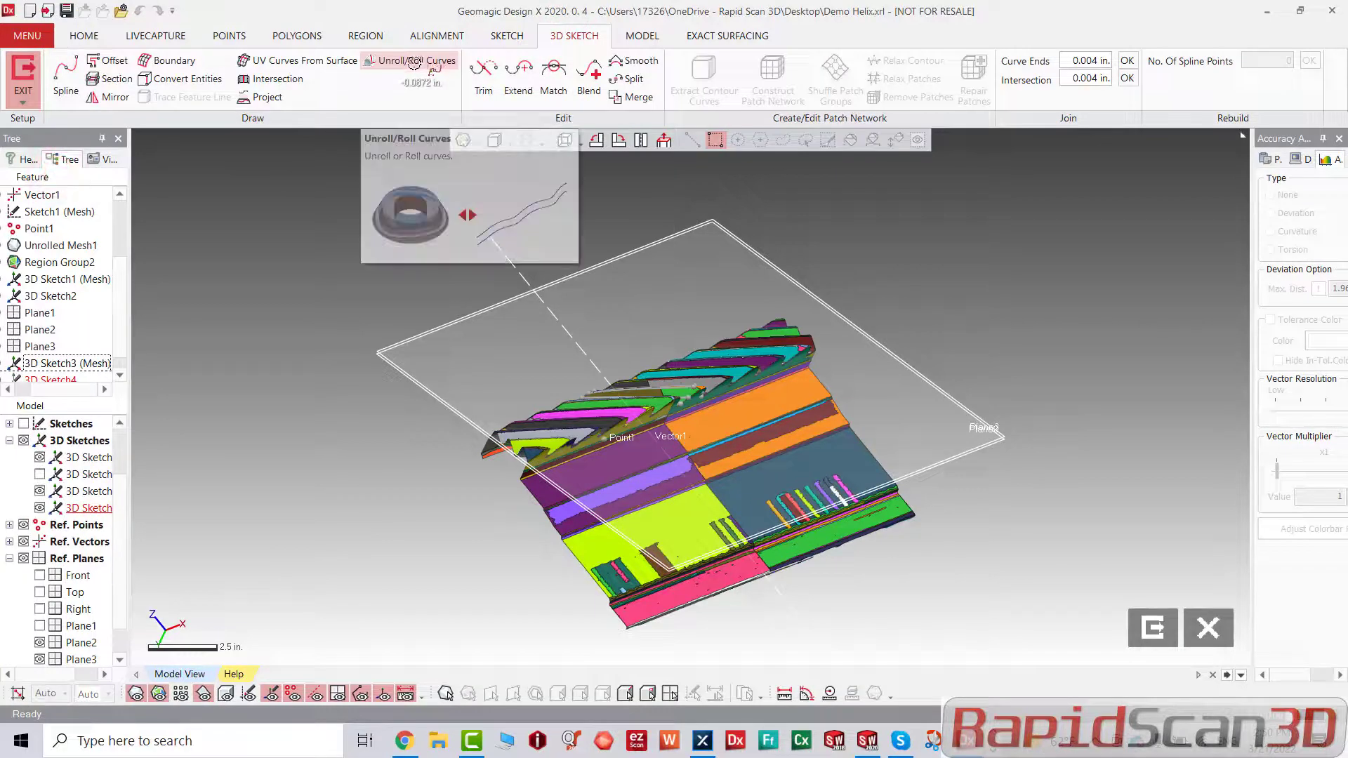
{"action": "left_click", "coordinate": [414, 61]}
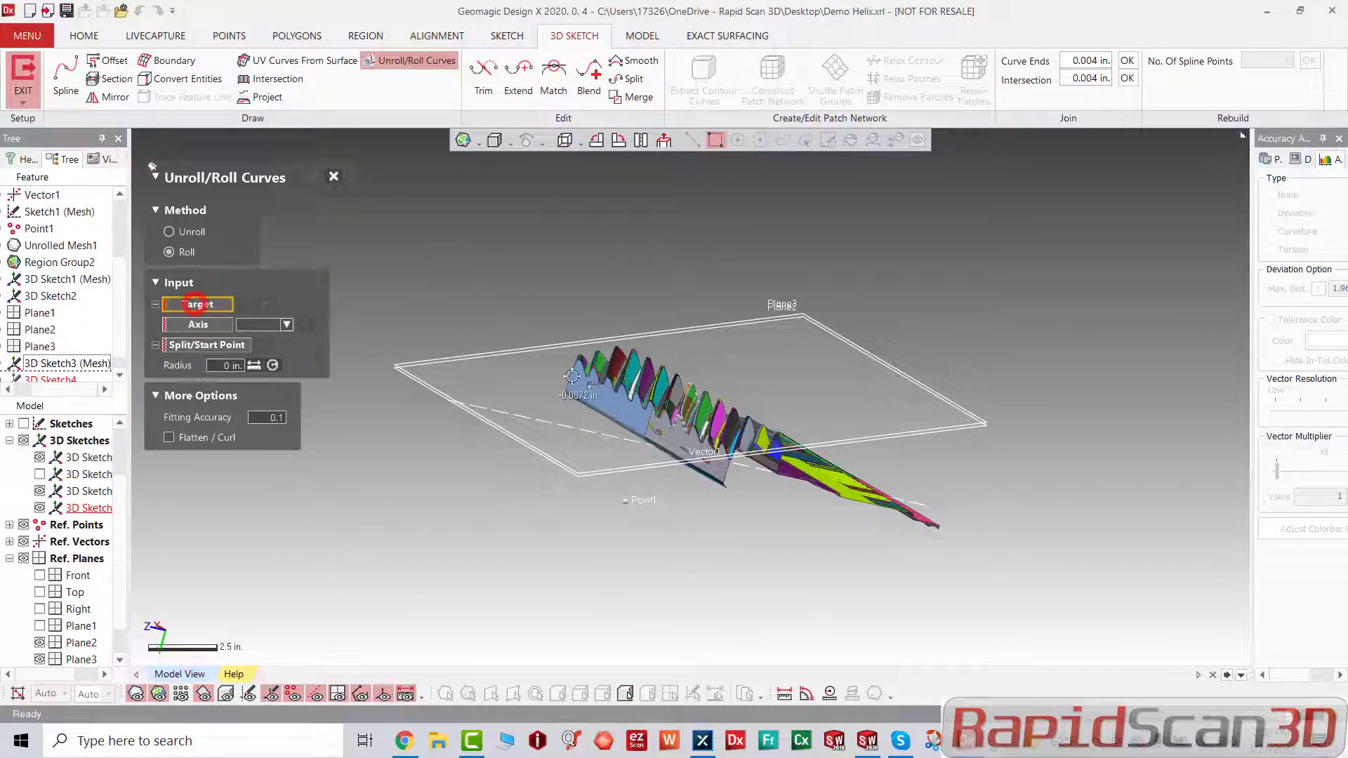
{"action": "scroll", "coordinate": [572, 377], "scroll_direction": "up", "scroll_amount": 5}
{"action": "left_click_drag", "start_coordinate": [710, 357], "coordinate": [807, 551]}
Step: Roll the six curves about Vector1, using Point1 as the split/start point
{"action": "left_click", "coordinate": [199, 410]}
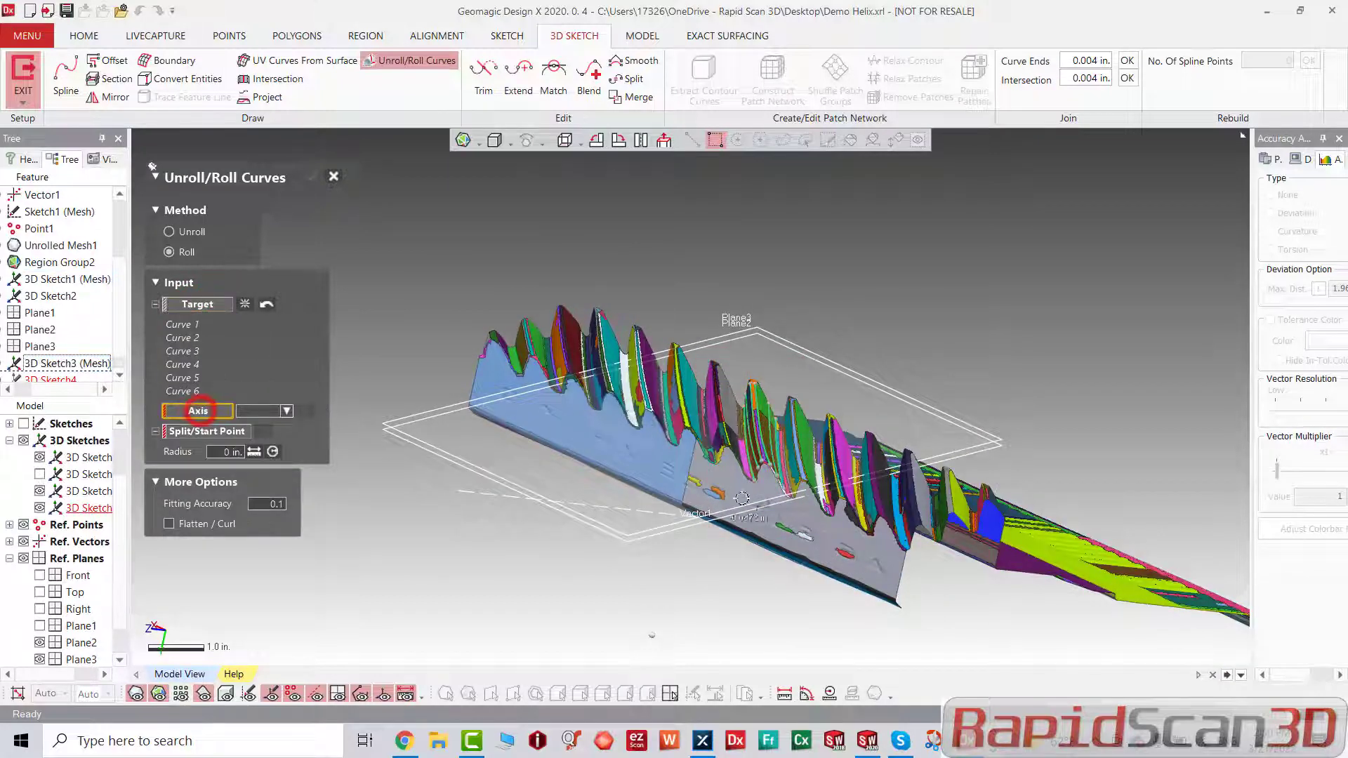
{"action": "right_click_drag", "start_coordinate": [747, 536], "coordinate": [658, 619]}
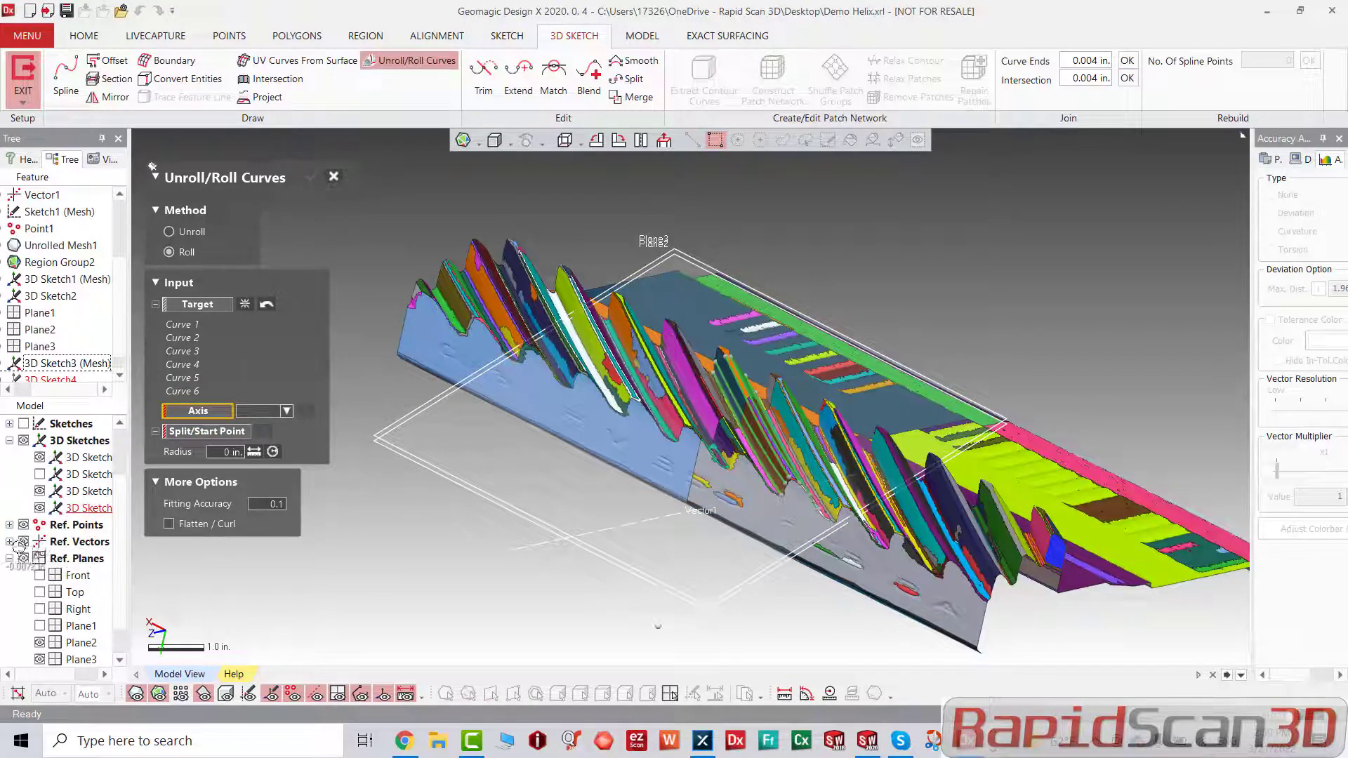
{"action": "left_click", "coordinate": [621, 526]}
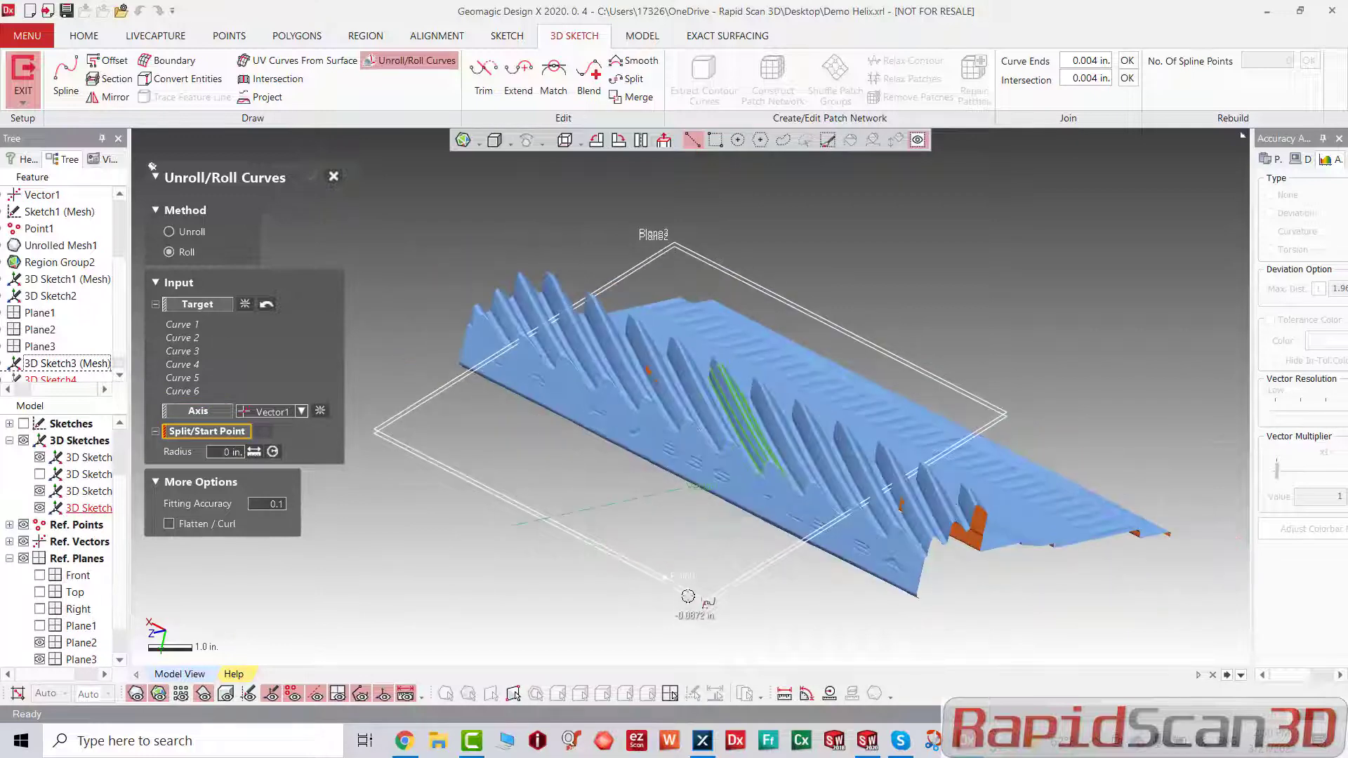
{"action": "left_click", "coordinate": [666, 578]}
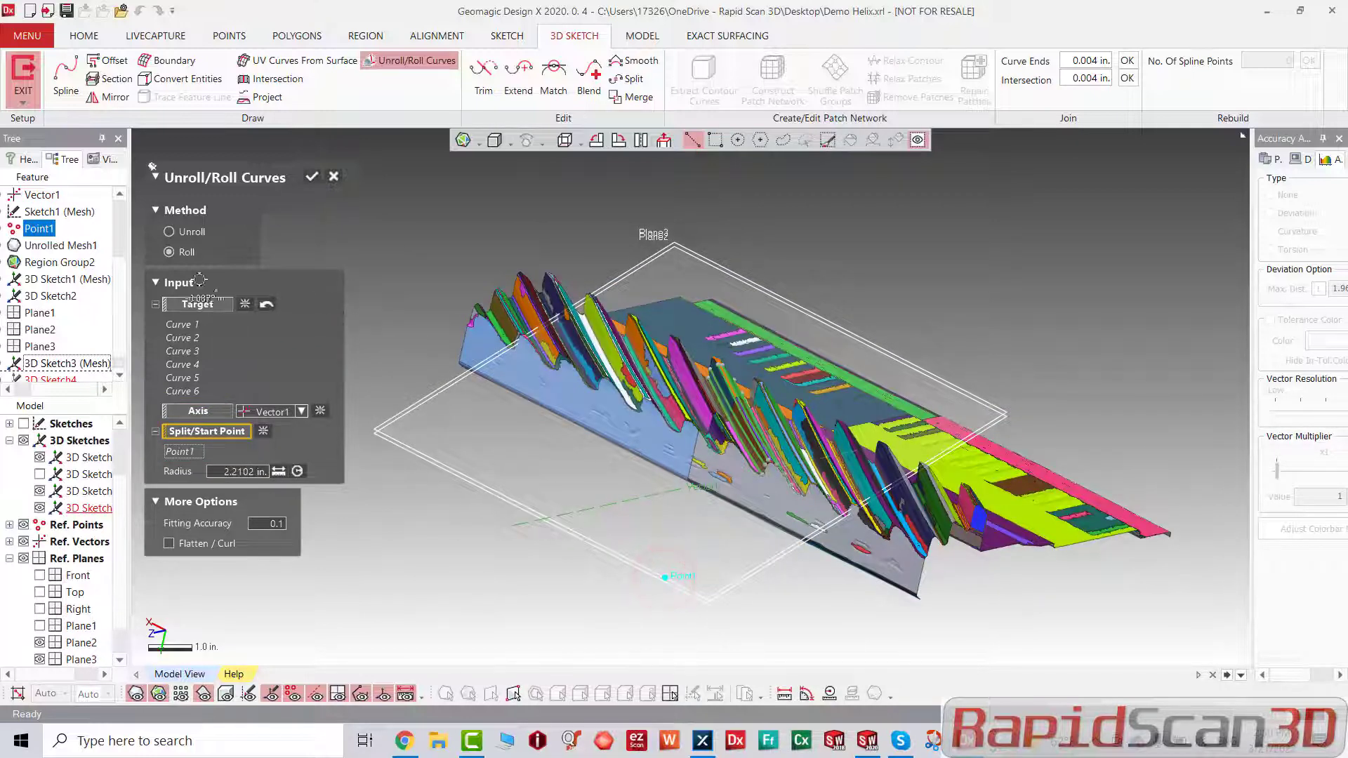
{"action": "left_click", "coordinate": [313, 177]}
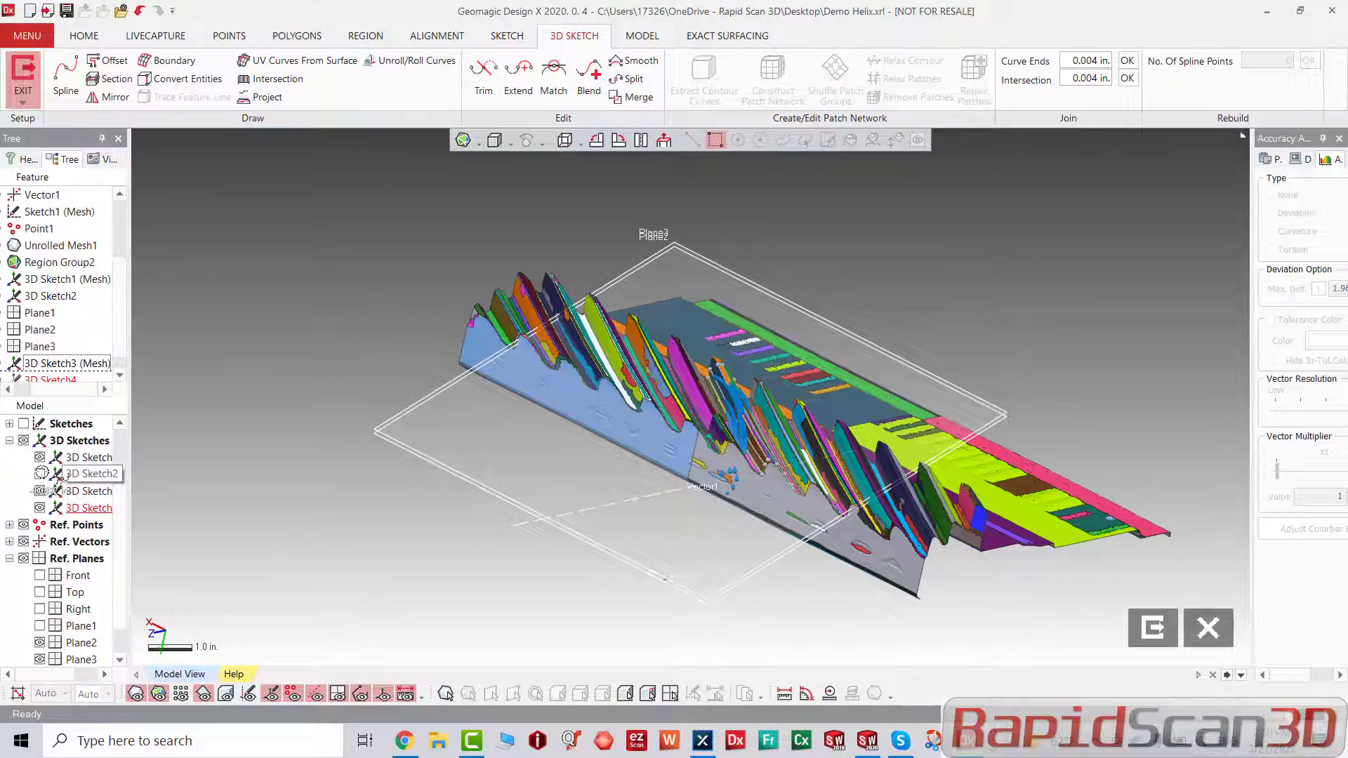
Step: Hide the unrolled mesh and show the original helix part mesh together with the rolled curves
{"action": "left_click", "coordinate": [40, 474]}
{"action": "left_click", "coordinate": [10, 441]}
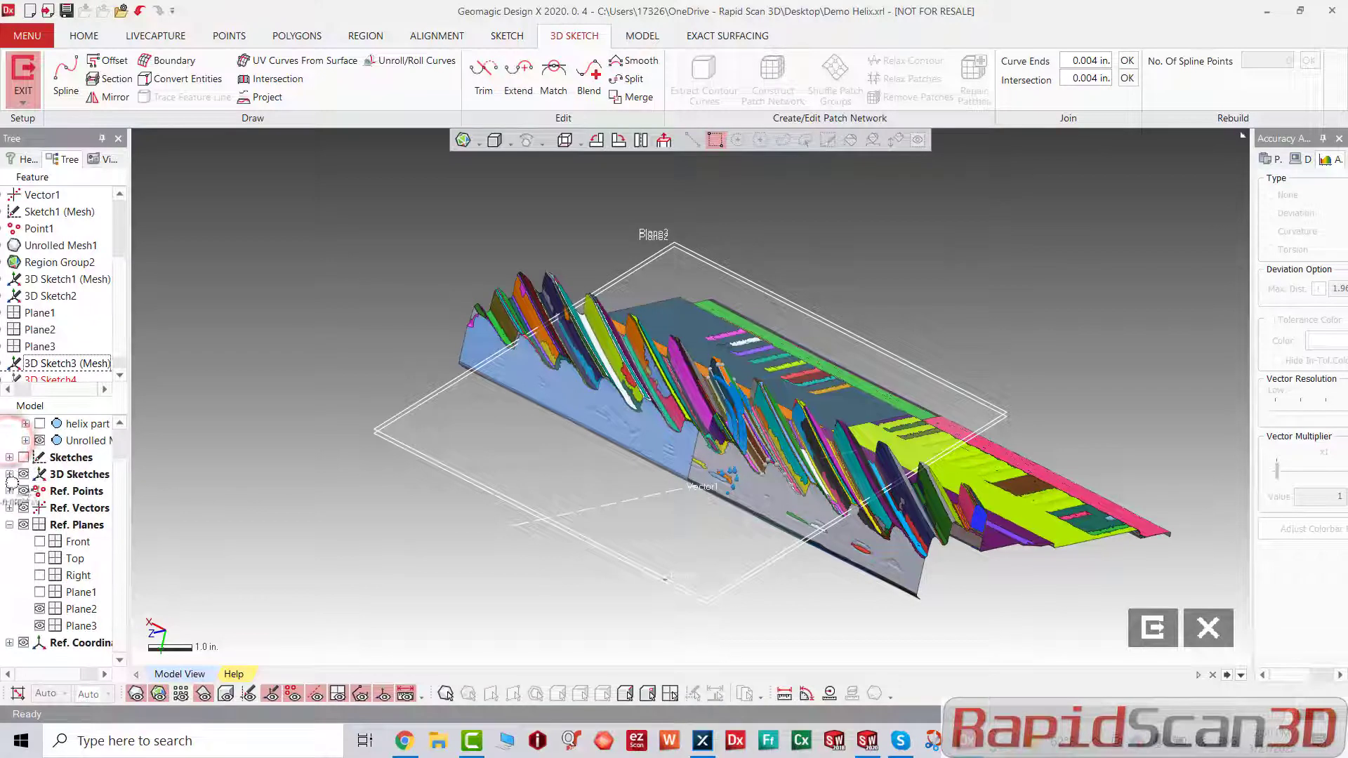
{"action": "left_click", "coordinate": [9, 526]}
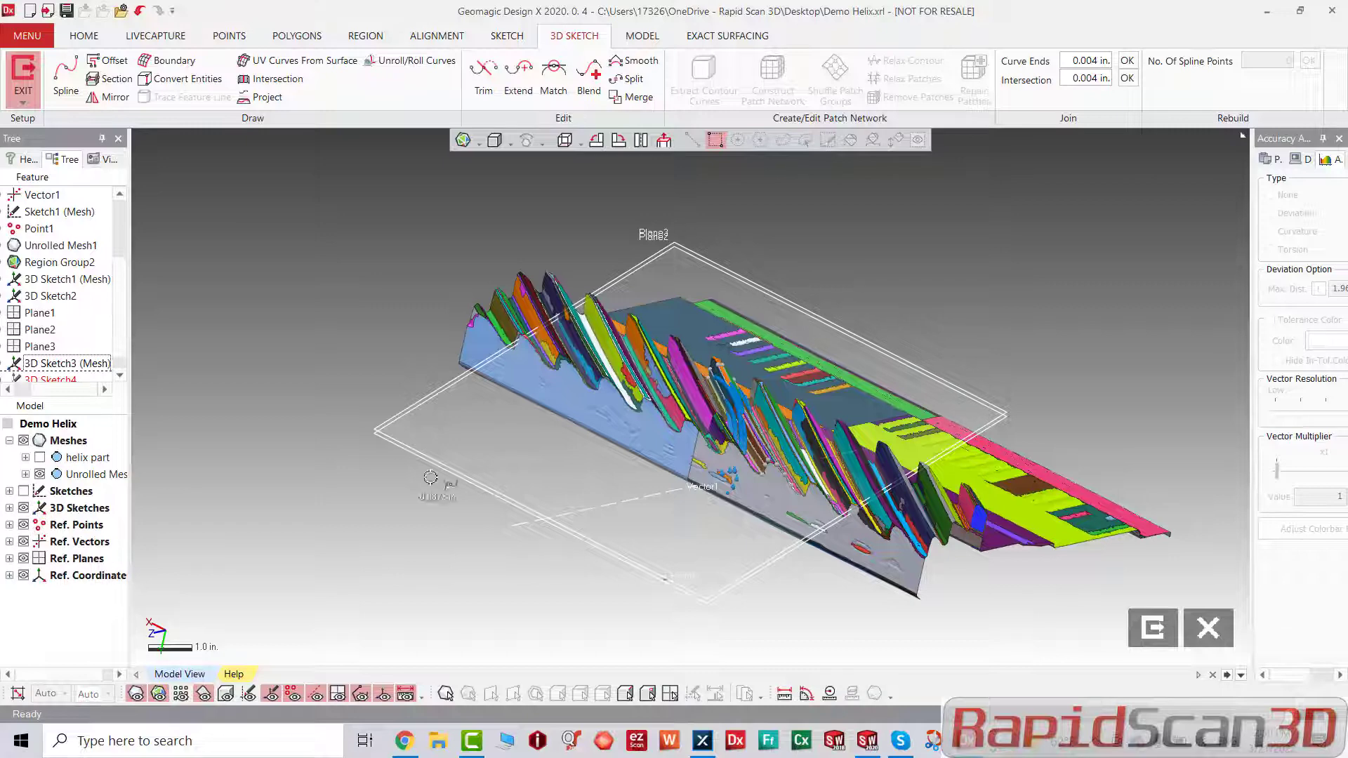
{"action": "right_click_drag", "start_coordinate": [573, 469], "coordinate": [356, 547]}
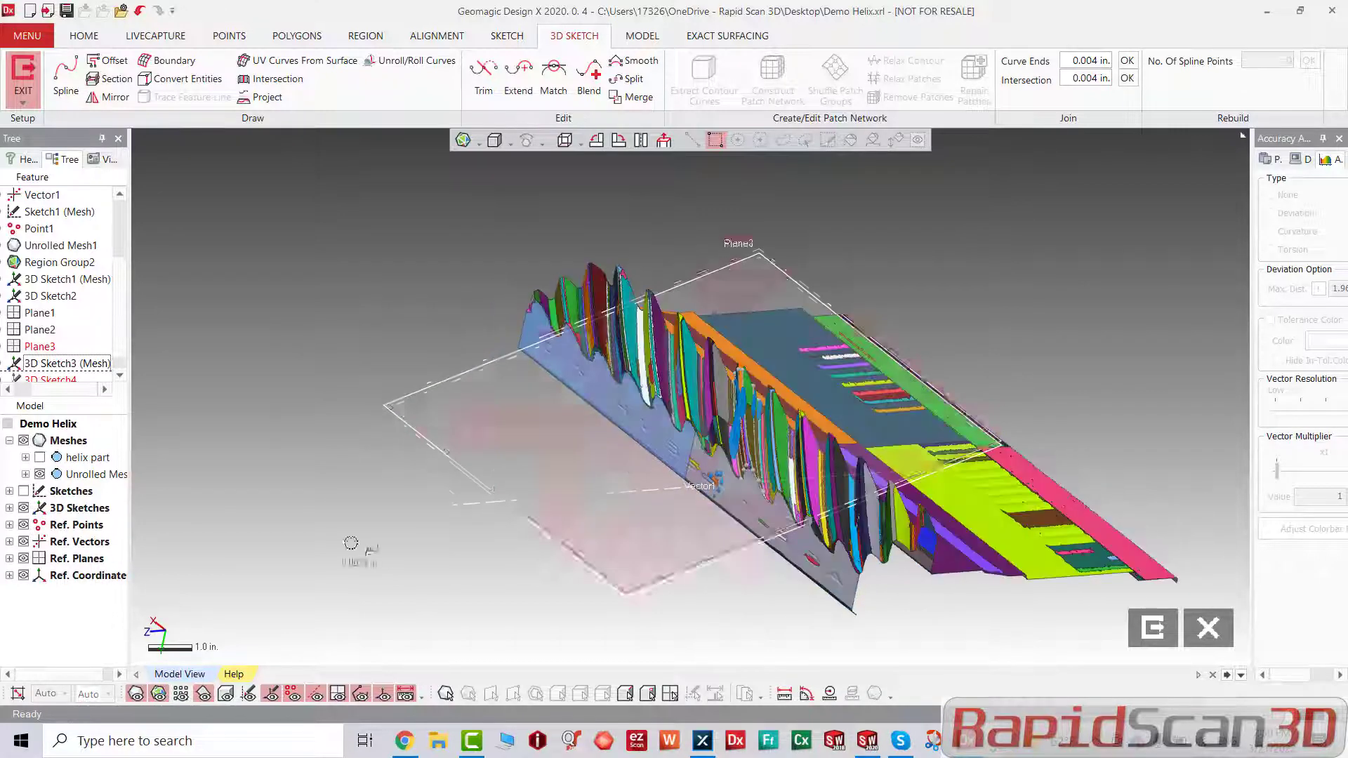
{"action": "left_click", "coordinate": [9, 441]}
{"action": "left_click", "coordinate": [10, 441]}
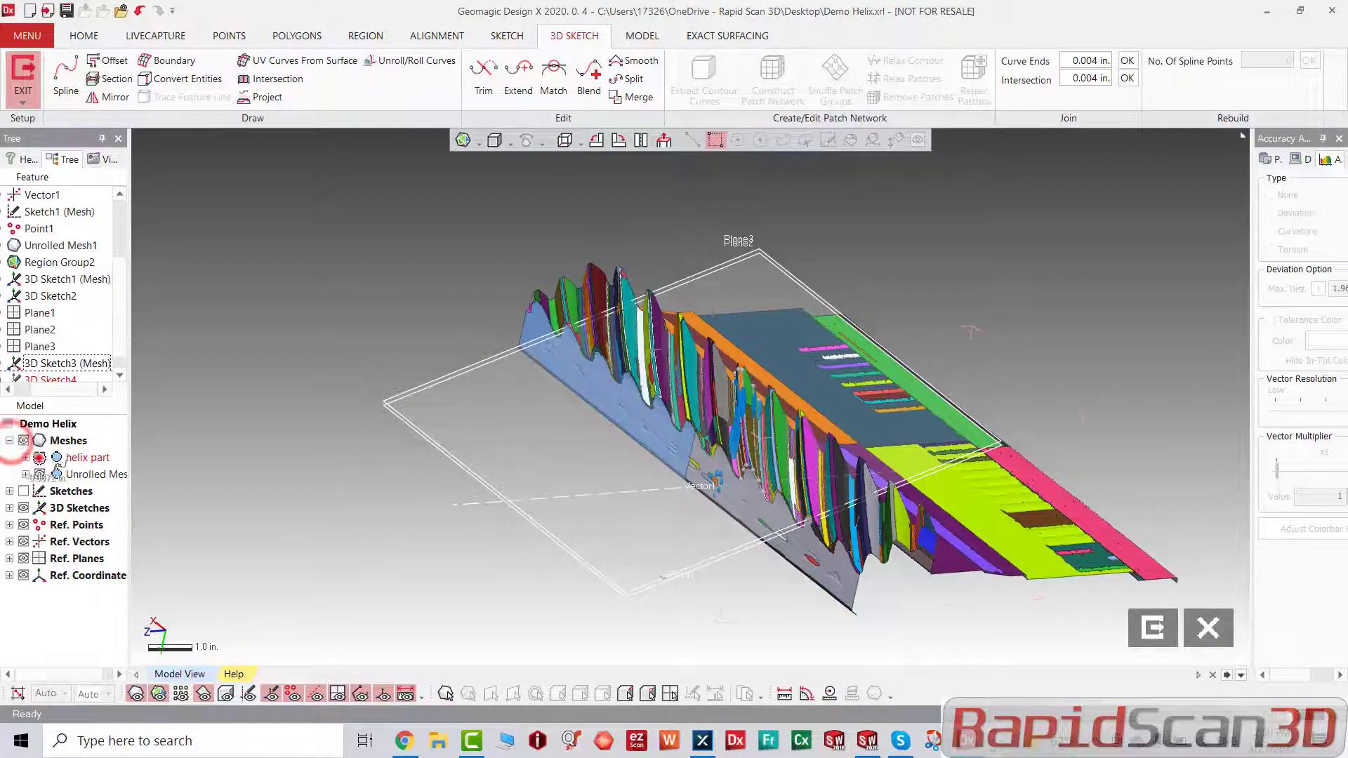
{"action": "left_click", "coordinate": [40, 474]}
{"action": "scroll", "coordinate": [721, 420], "scroll_direction": "up", "scroll_amount": 3}
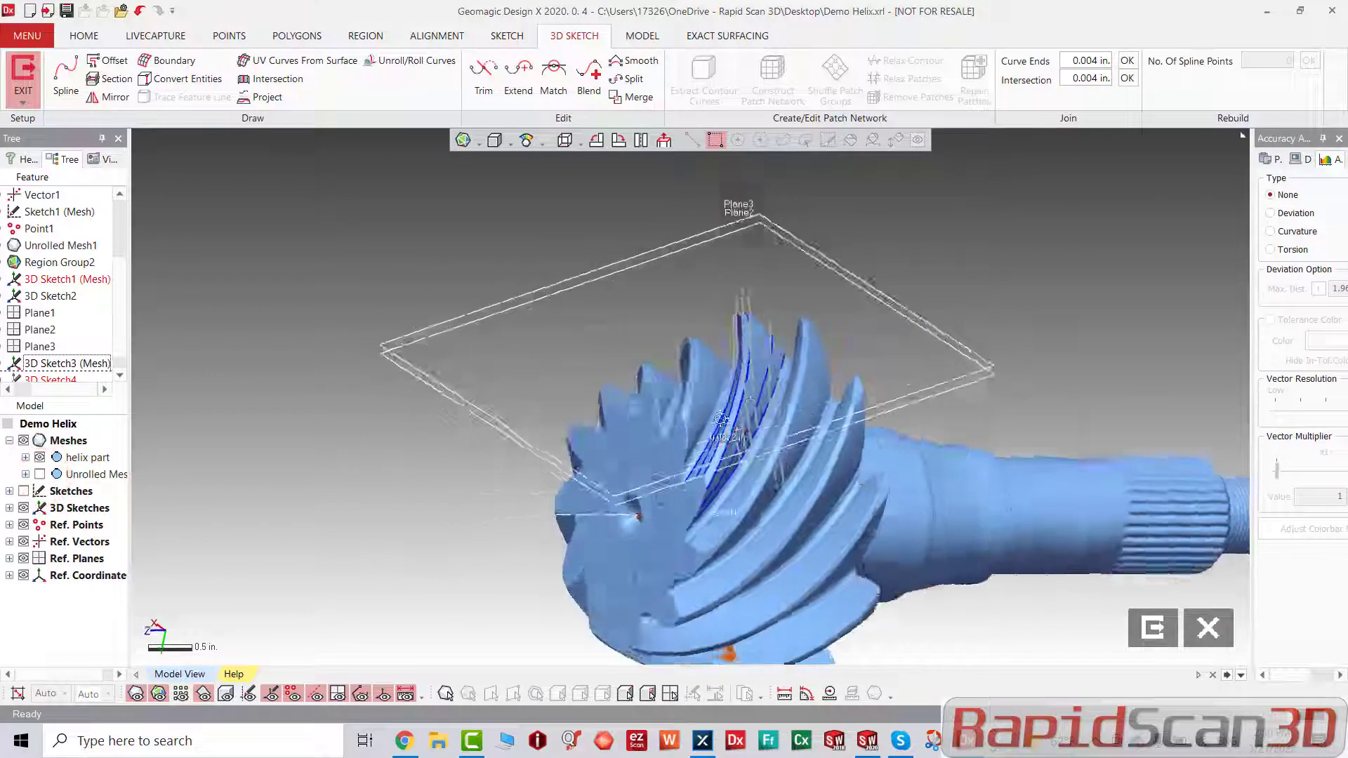
{"action": "right_click_drag", "start_coordinate": [721, 419], "coordinate": [767, 377]}
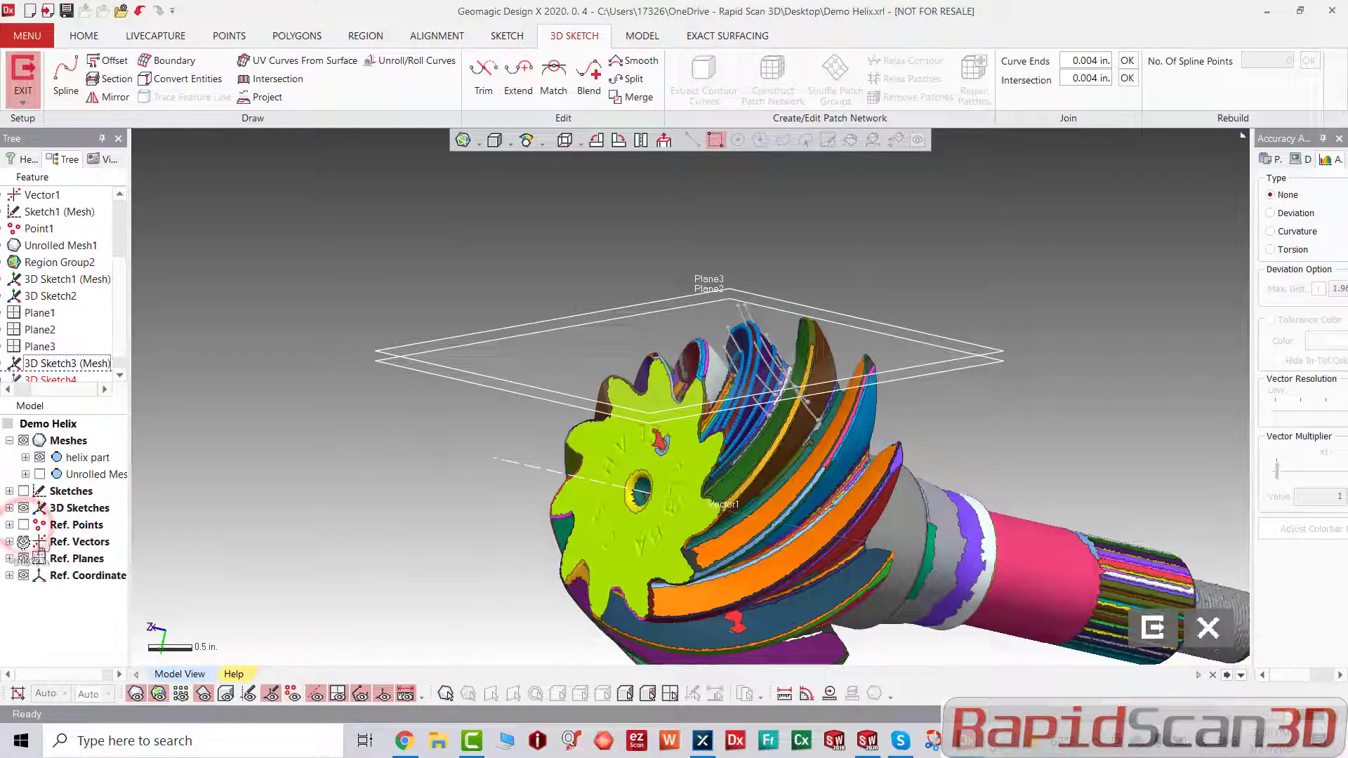
Step: Hide the reference planes and the earlier 3D sketches, check the rolled curves against the teeth, and exit the 3D sketch
{"action": "left_click", "coordinate": [24, 558]}
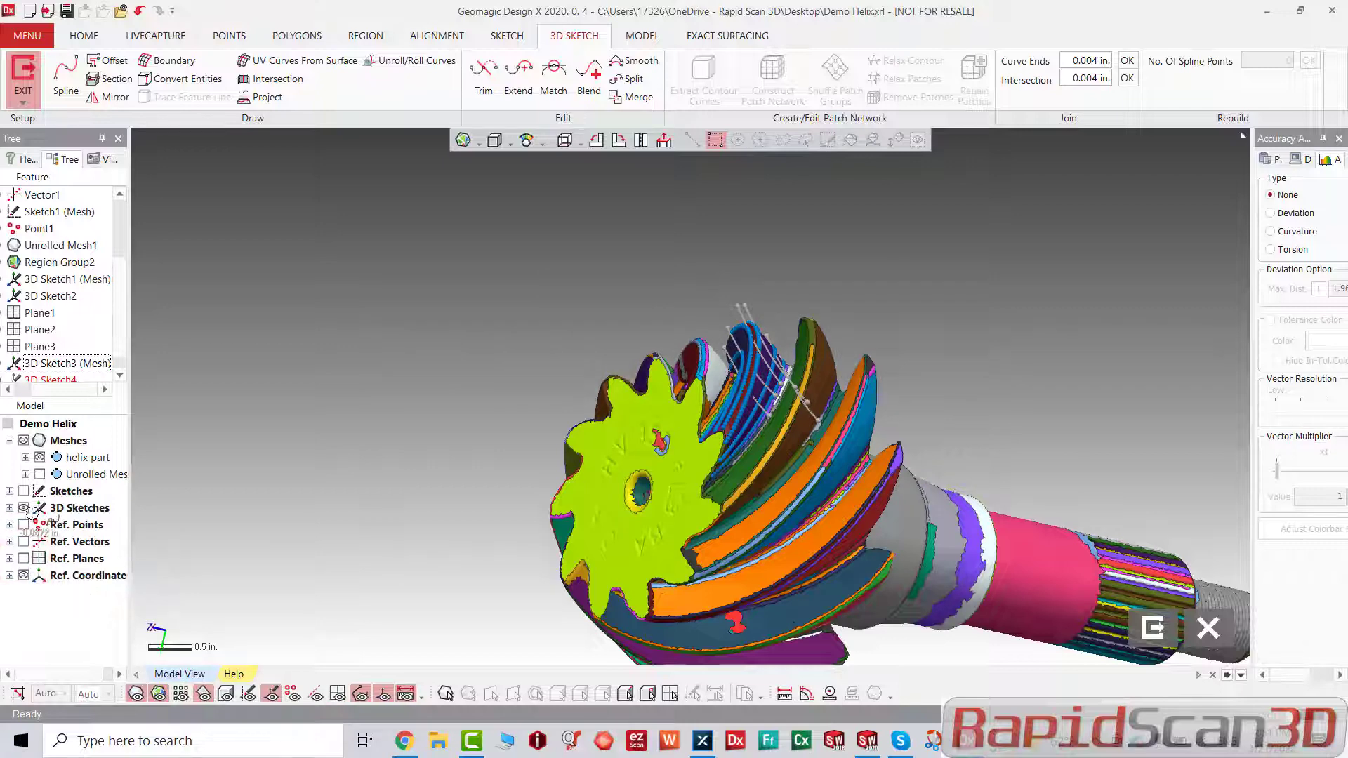
{"action": "left_click", "coordinate": [9, 508]}
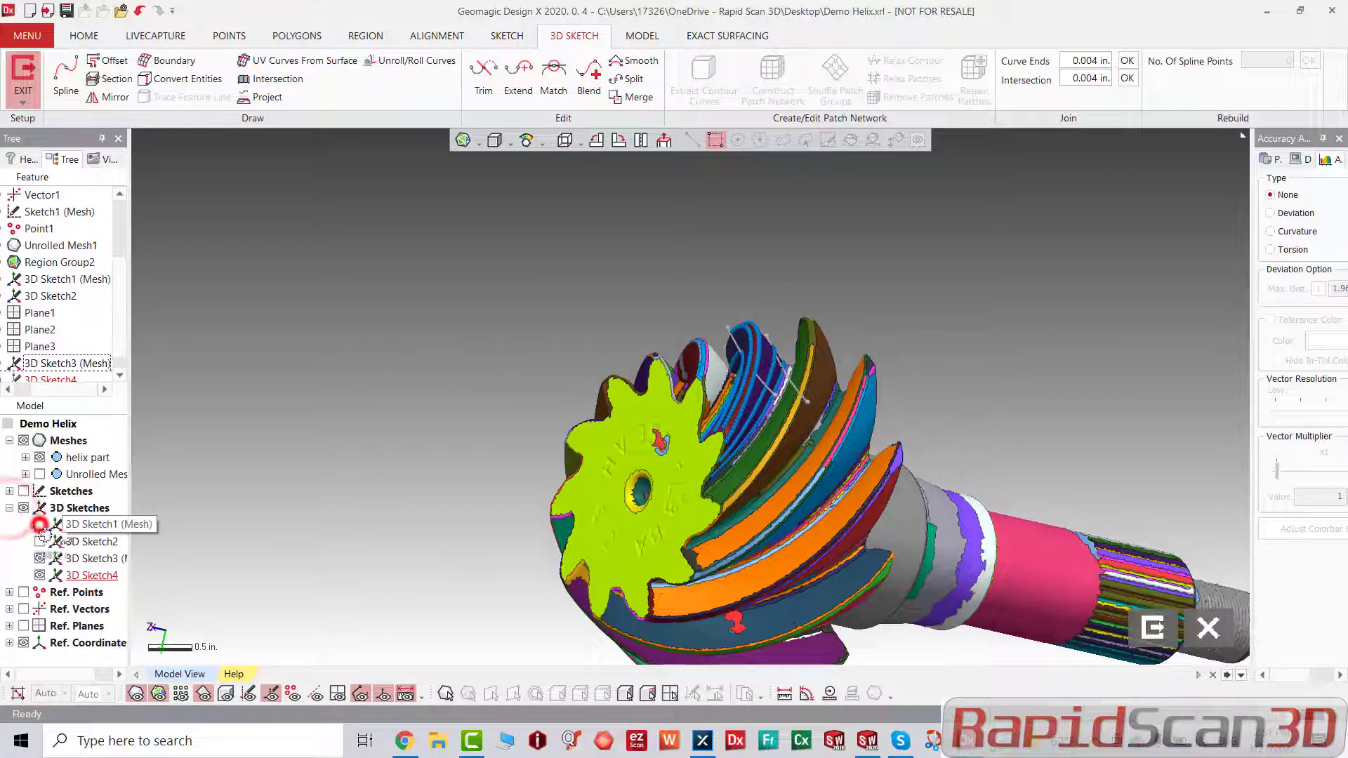
{"action": "right_click_drag", "start_coordinate": [405, 365], "coordinate": [876, 448]}
{"action": "scroll", "coordinate": [583, 385], "scroll_direction": "up", "scroll_amount": 5}
{"action": "scroll", "coordinate": [776, 507], "scroll_direction": "down", "scroll_amount": 3}
{"action": "right_click_drag", "start_coordinate": [902, 501], "coordinate": [979, 543]}
{"action": "left_click", "coordinate": [1162, 627]}
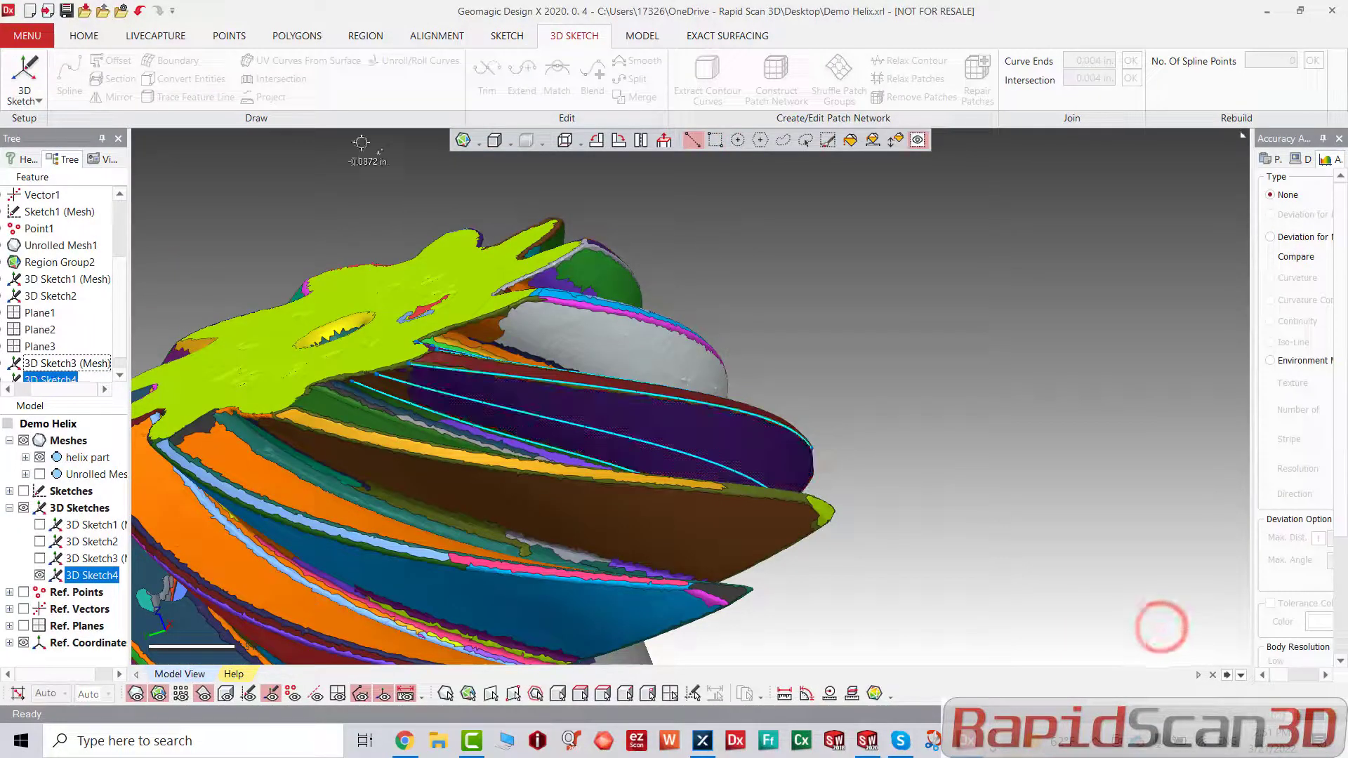
Step: Loft a surface through the three rolled curves on one flank of the tooth, without constraints
{"action": "left_click", "coordinate": [653, 37]}
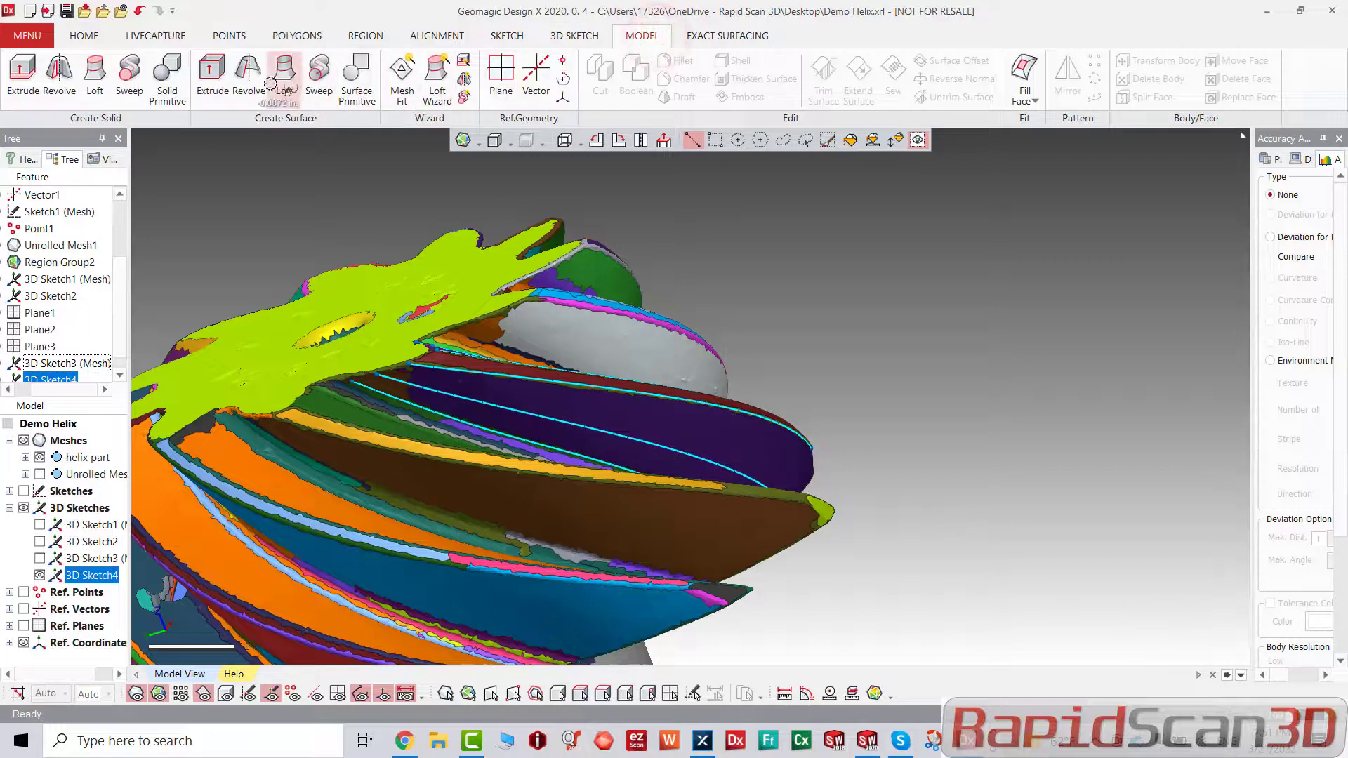
{"action": "left_click", "coordinate": [281, 78]}
{"action": "left_click", "coordinate": [590, 388]}
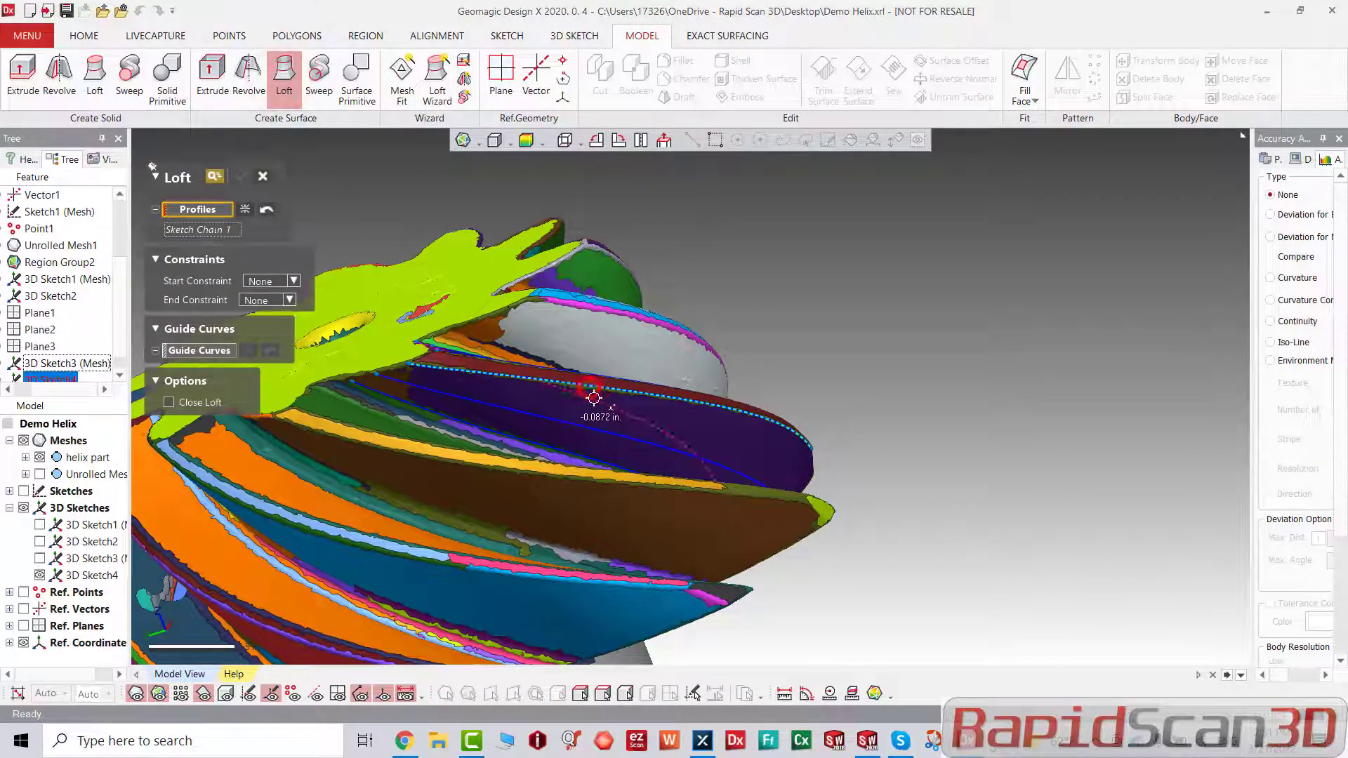
{"action": "left_click", "coordinate": [547, 417]}
{"action": "left_click", "coordinate": [406, 403]}
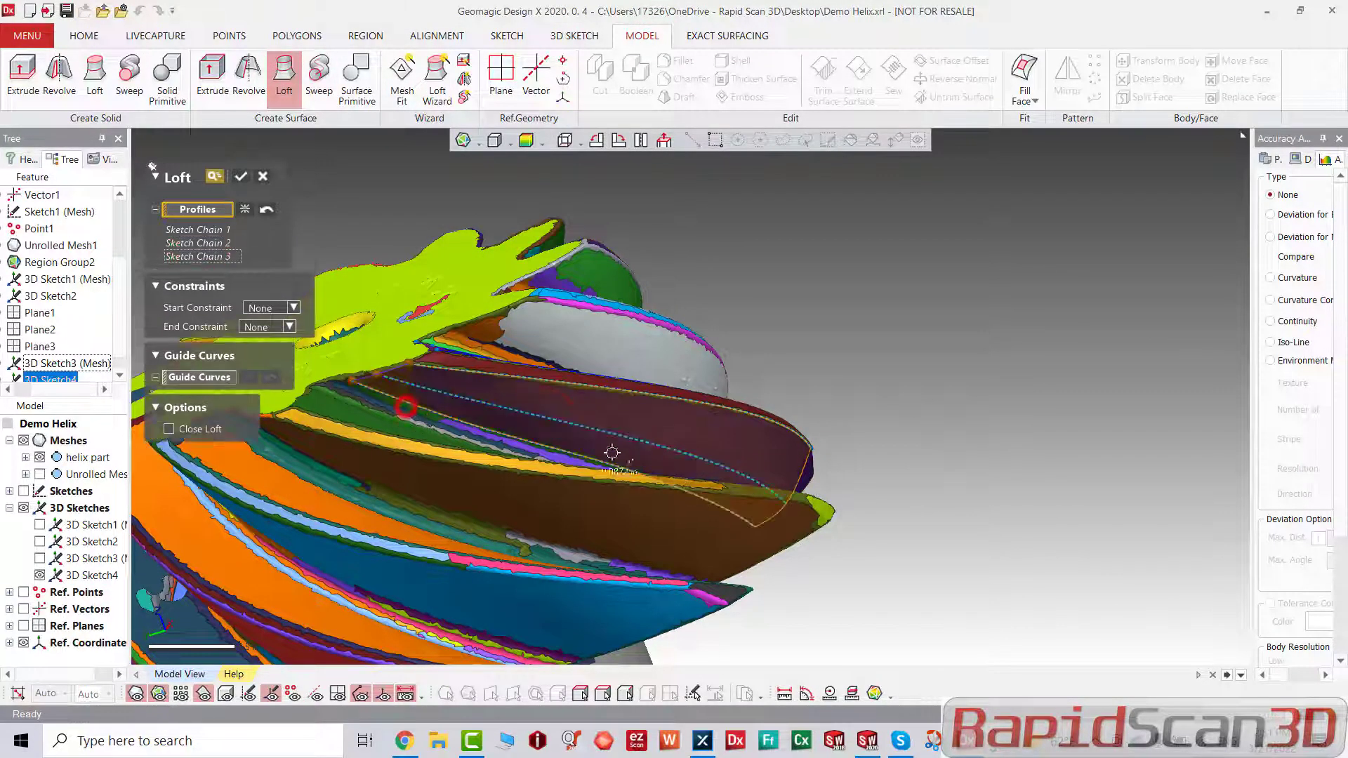
{"action": "scroll", "coordinate": [618, 453], "scroll_direction": "up", "scroll_amount": 3}
{"action": "mouse_move", "coordinate": [492, 428]}
{"action": "right_mouse_down"}
{"action": "mouse_move", "coordinate": [723, 531]}
{"action": "mouse_move", "coordinate": [382, 379]}
{"action": "mouse_move", "coordinate": [391, 328]}
{"action": "right_mouse_up"}
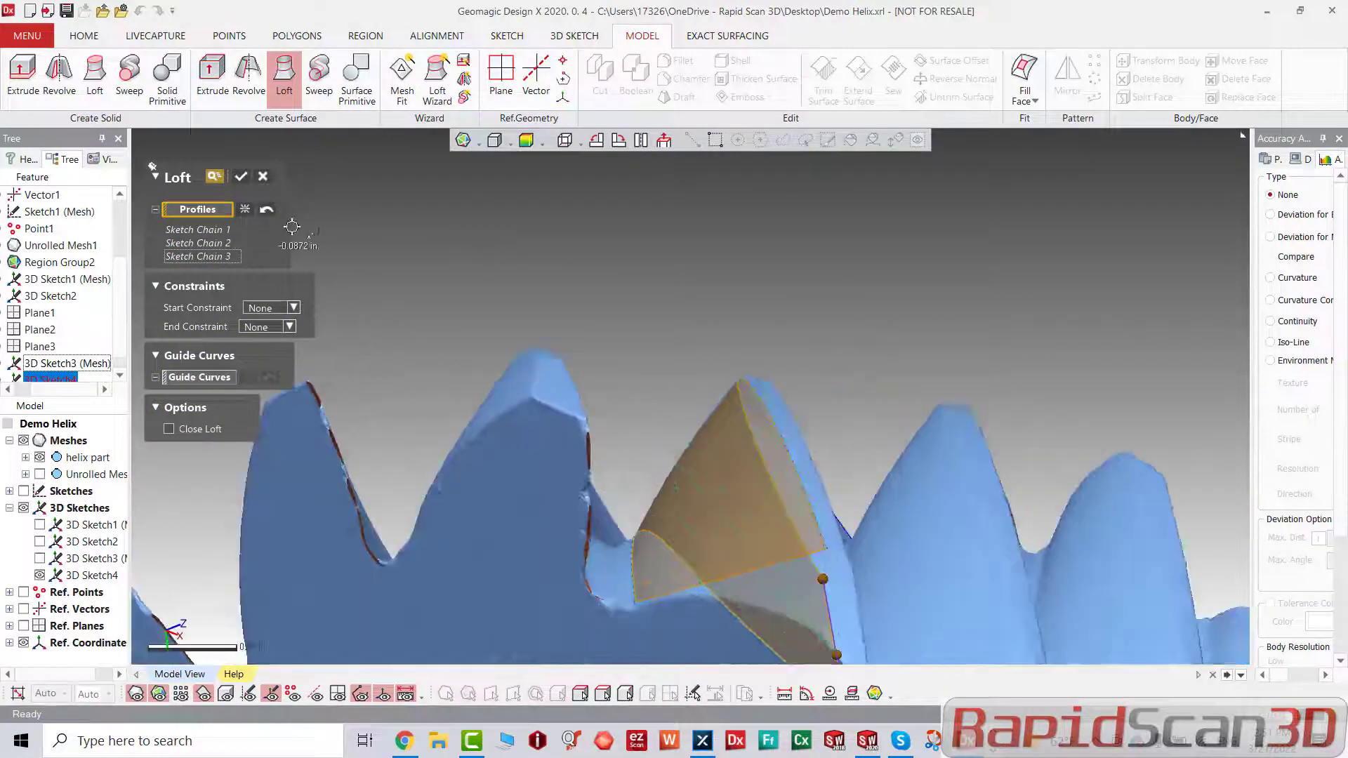
{"action": "left_click", "coordinate": [241, 176]}
Step: Hide the mesh and reverse the normal of the lofted flank surface
{"action": "right_click_drag", "start_coordinate": [776, 472], "coordinate": [833, 490]}
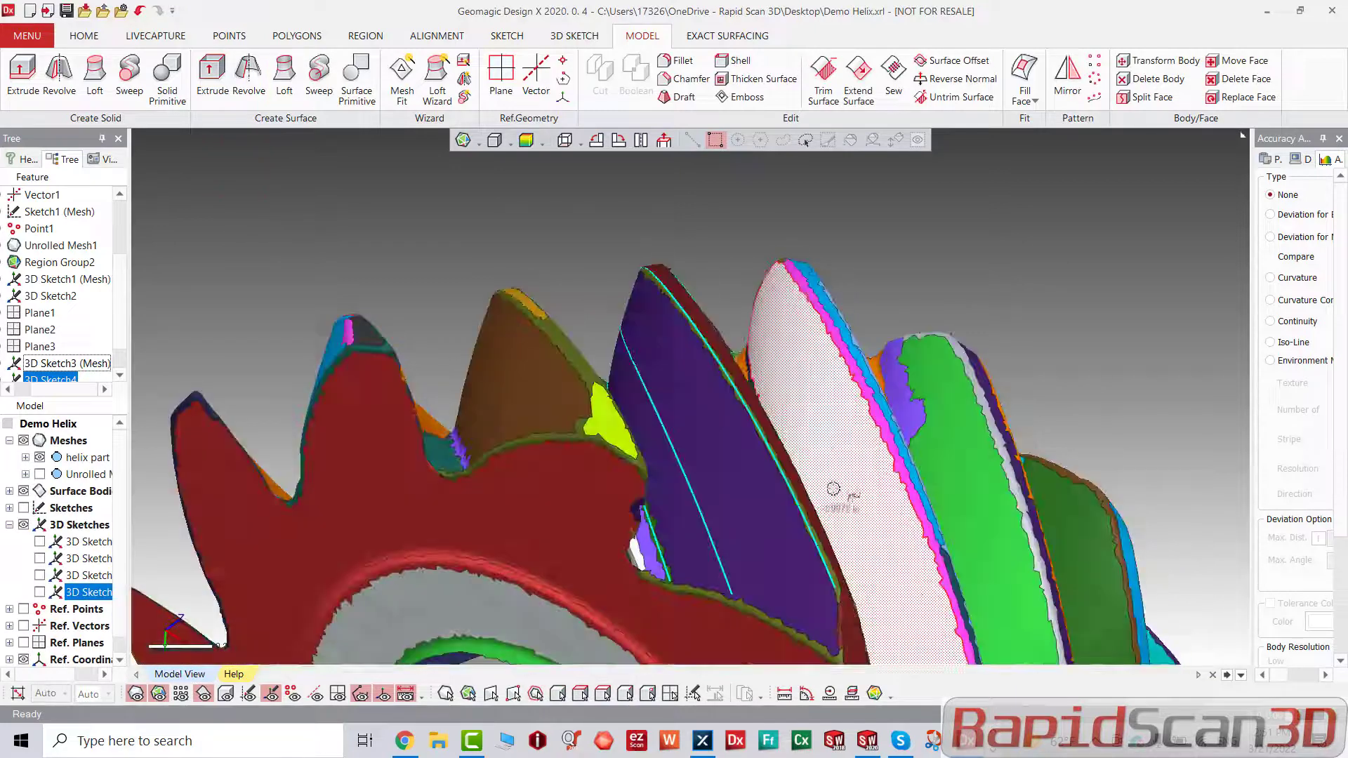
{"action": "key", "text": "ctrl+1"}
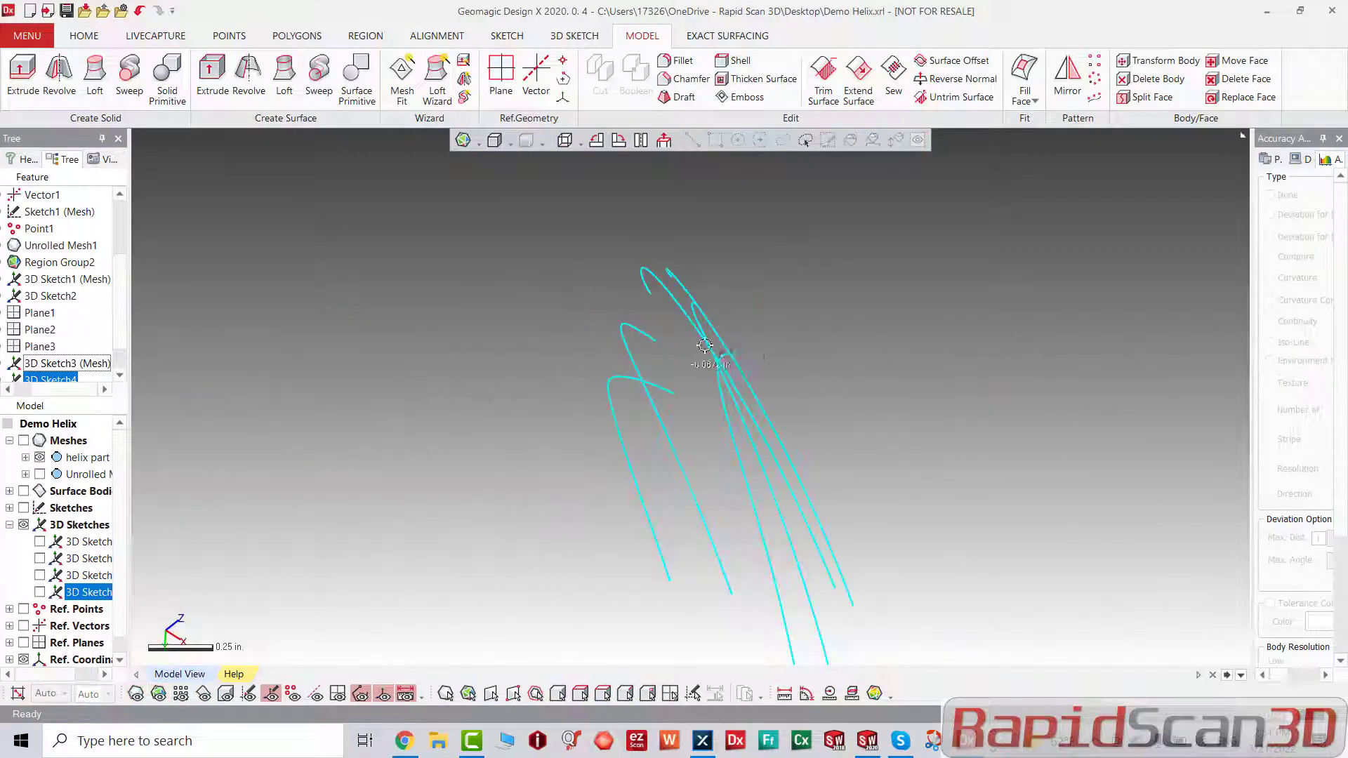
{"action": "key", "text": "ctrl+4"}
{"action": "right_click_drag", "start_coordinate": [761, 366], "coordinate": [885, 147]}
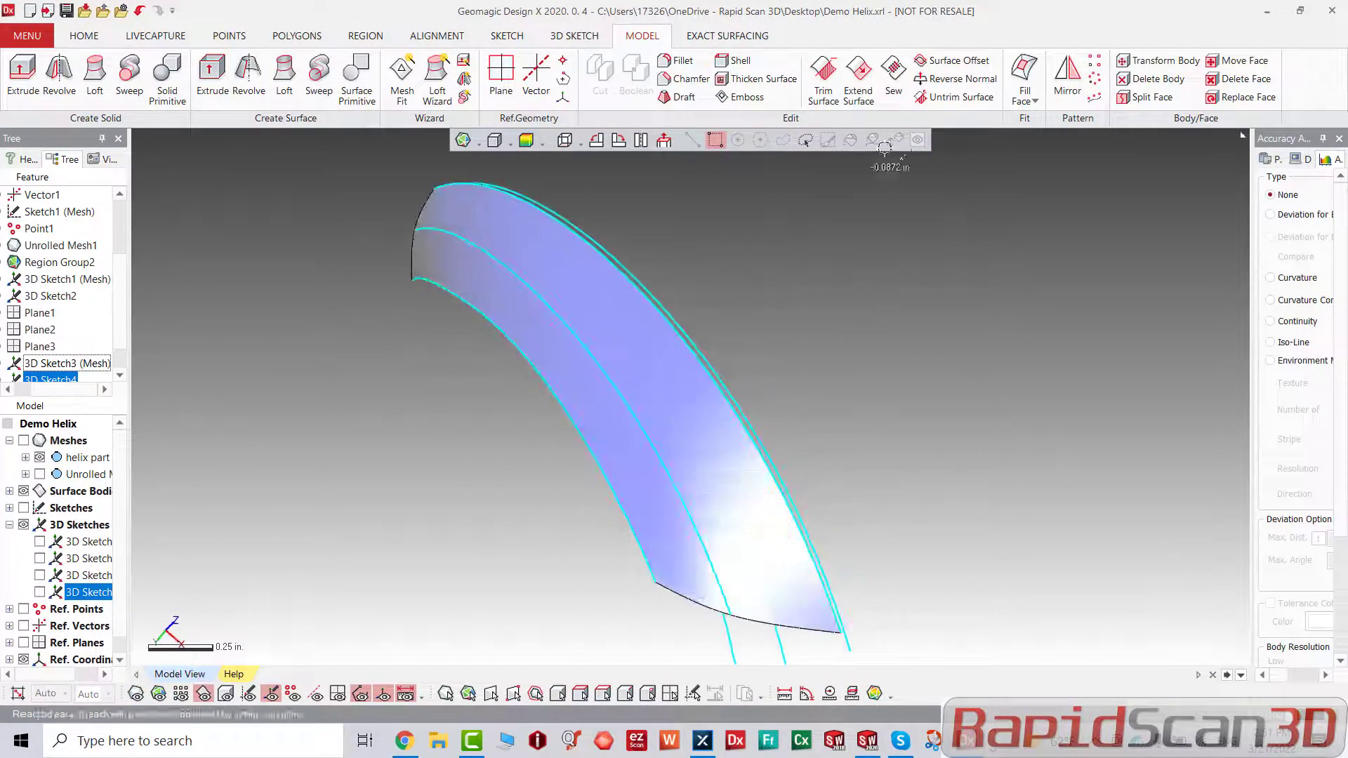
{"action": "left_click", "coordinate": [955, 78]}
{"action": "left_click", "coordinate": [667, 352]}
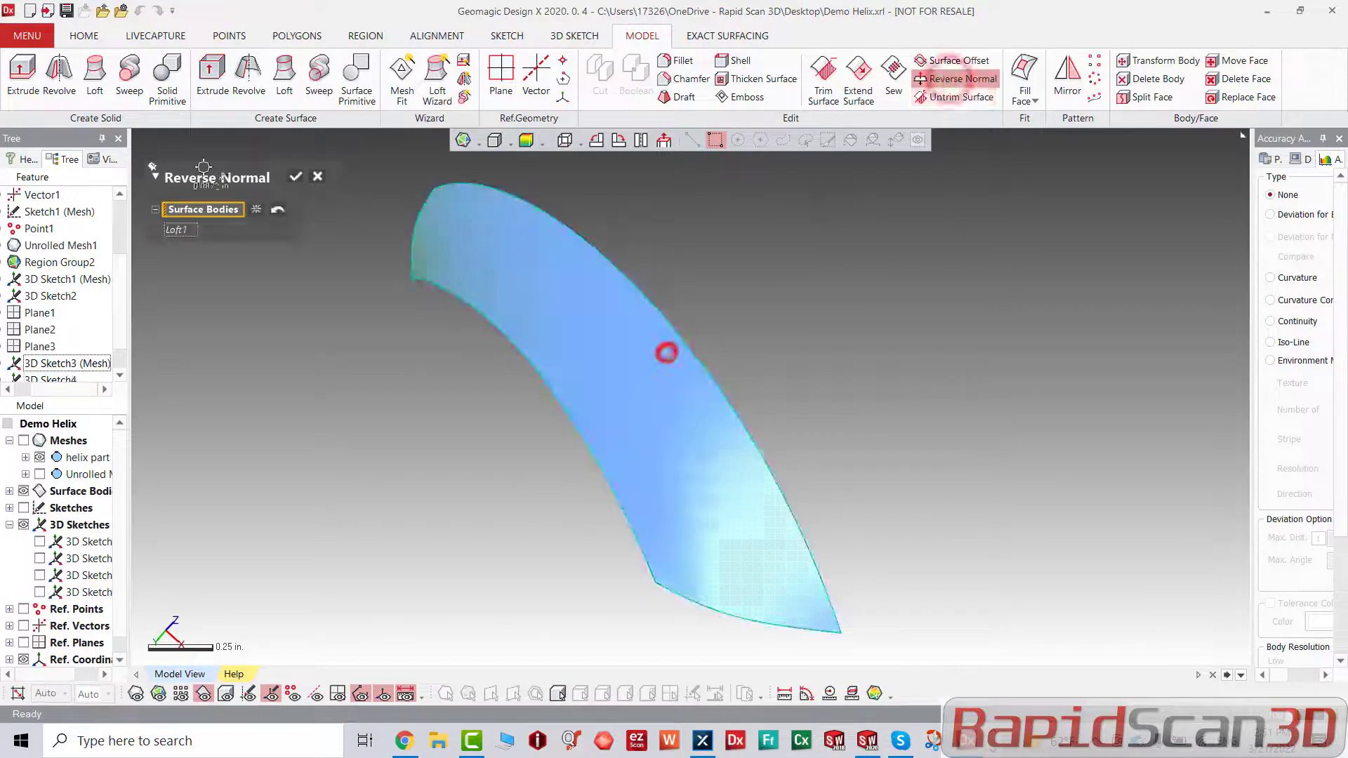
{"action": "left_click", "coordinate": [296, 174]}
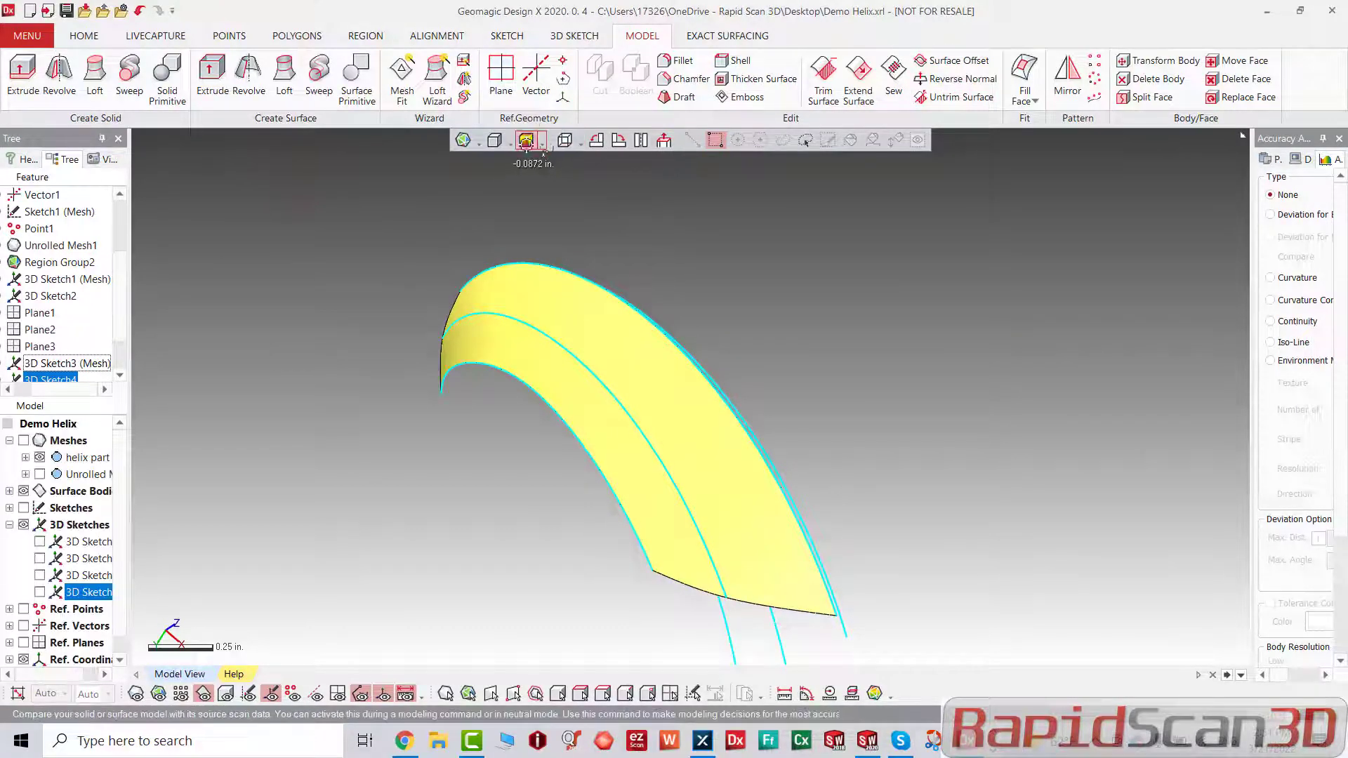
Step: Turn on the body deviation color map and inspect how closely the lofted flank matches the scan
{"action": "left_click", "coordinate": [527, 142]}
{"action": "right_click_drag", "start_coordinate": [649, 456], "coordinate": [901, 499]}
{"action": "scroll", "coordinate": [794, 455], "scroll_direction": "down", "scroll_amount": 3}
{"action": "right_click_drag", "start_coordinate": [795, 454], "coordinate": [528, 456]}
{"action": "scroll", "coordinate": [687, 391], "scroll_direction": "down", "scroll_amount": 1}
{"action": "key", "text": "ctrl+1"}
{"action": "key", "text": "ctrl+1"}
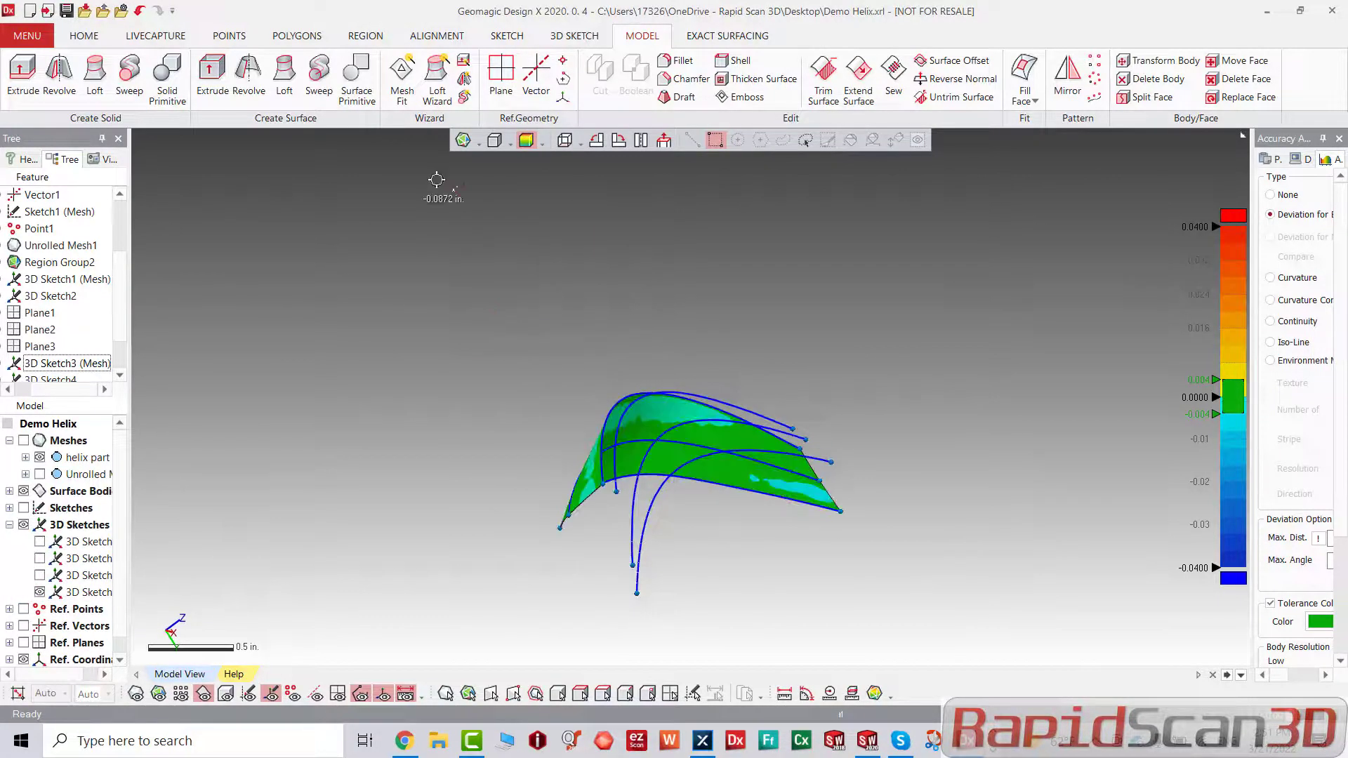
Step: Loft a second surface through the three rolled curves on the tooth's other flank
{"action": "left_click", "coordinate": [283, 89]}
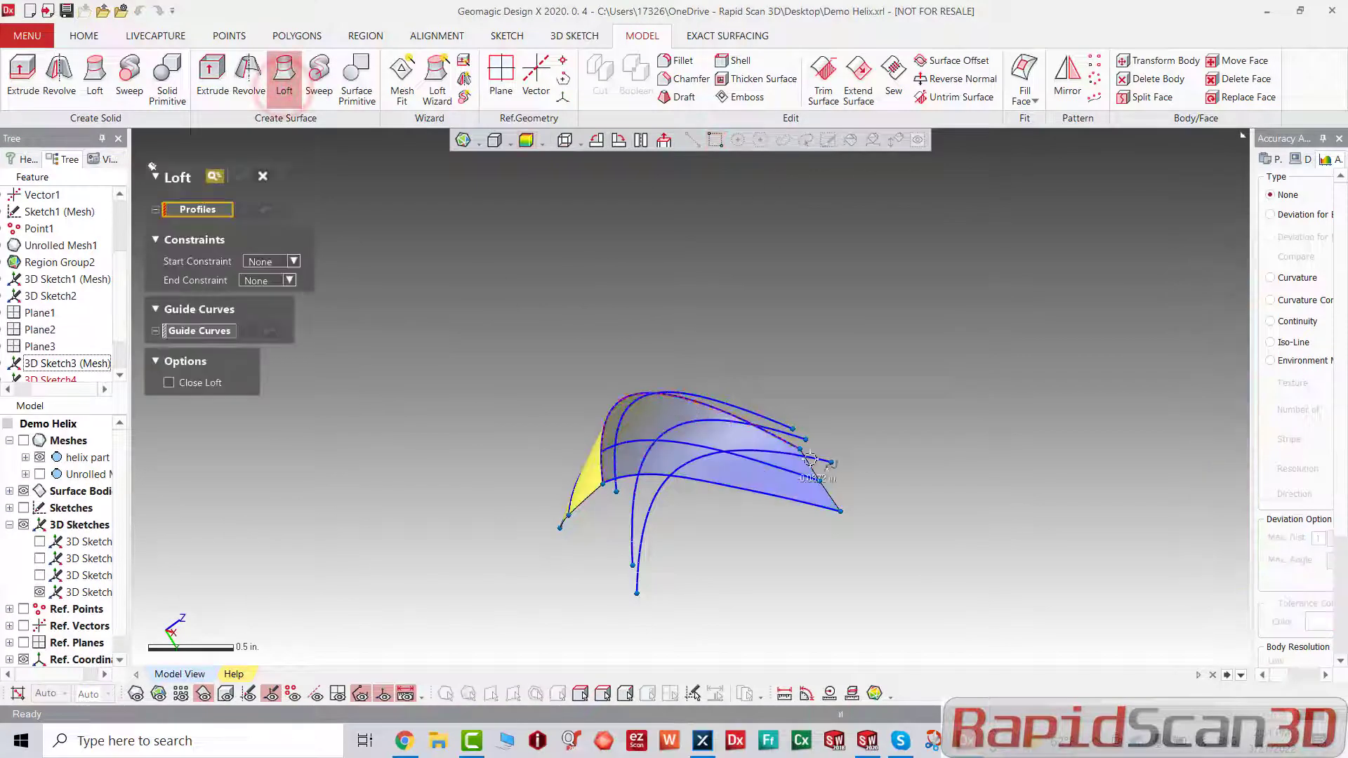
{"action": "left_click", "coordinate": [720, 399]}
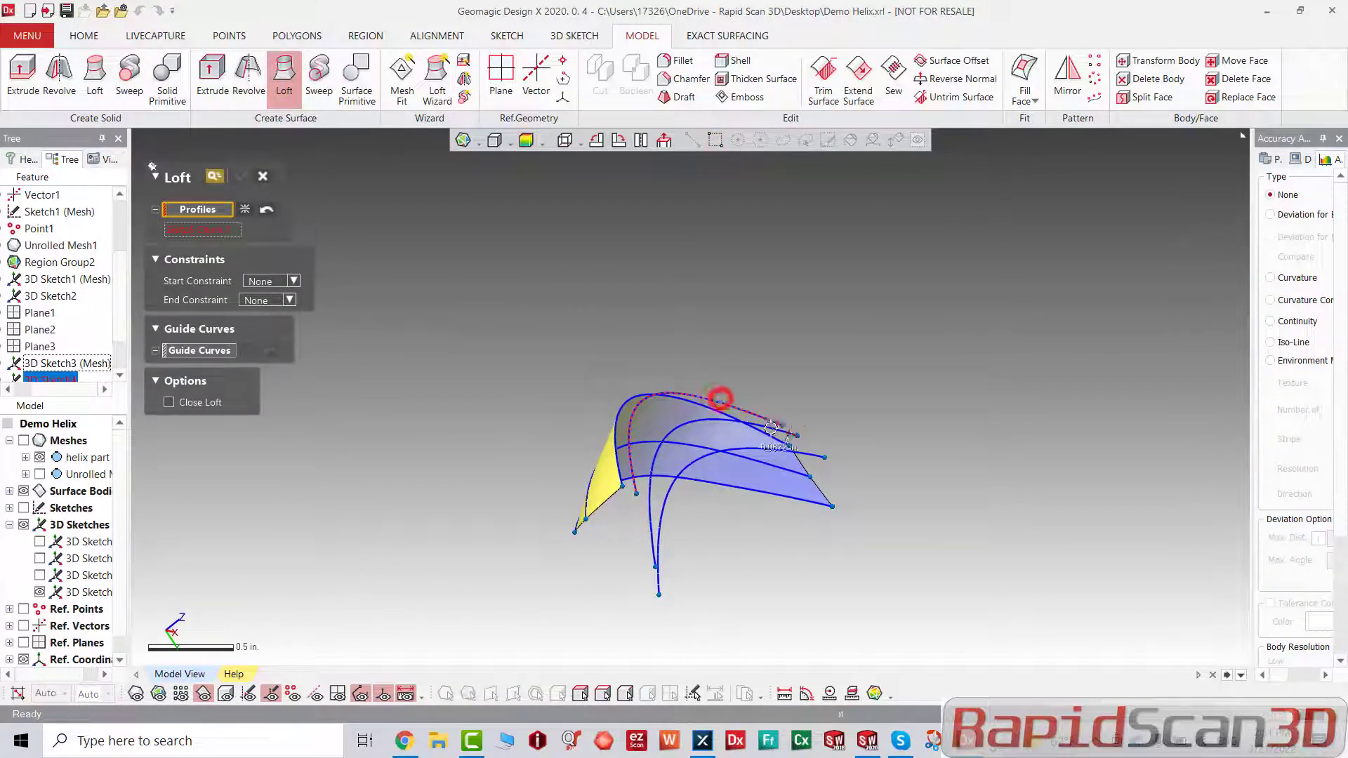
{"action": "left_click", "coordinate": [763, 425]}
{"action": "scroll", "coordinate": [763, 424], "scroll_direction": "up", "scroll_amount": 3}
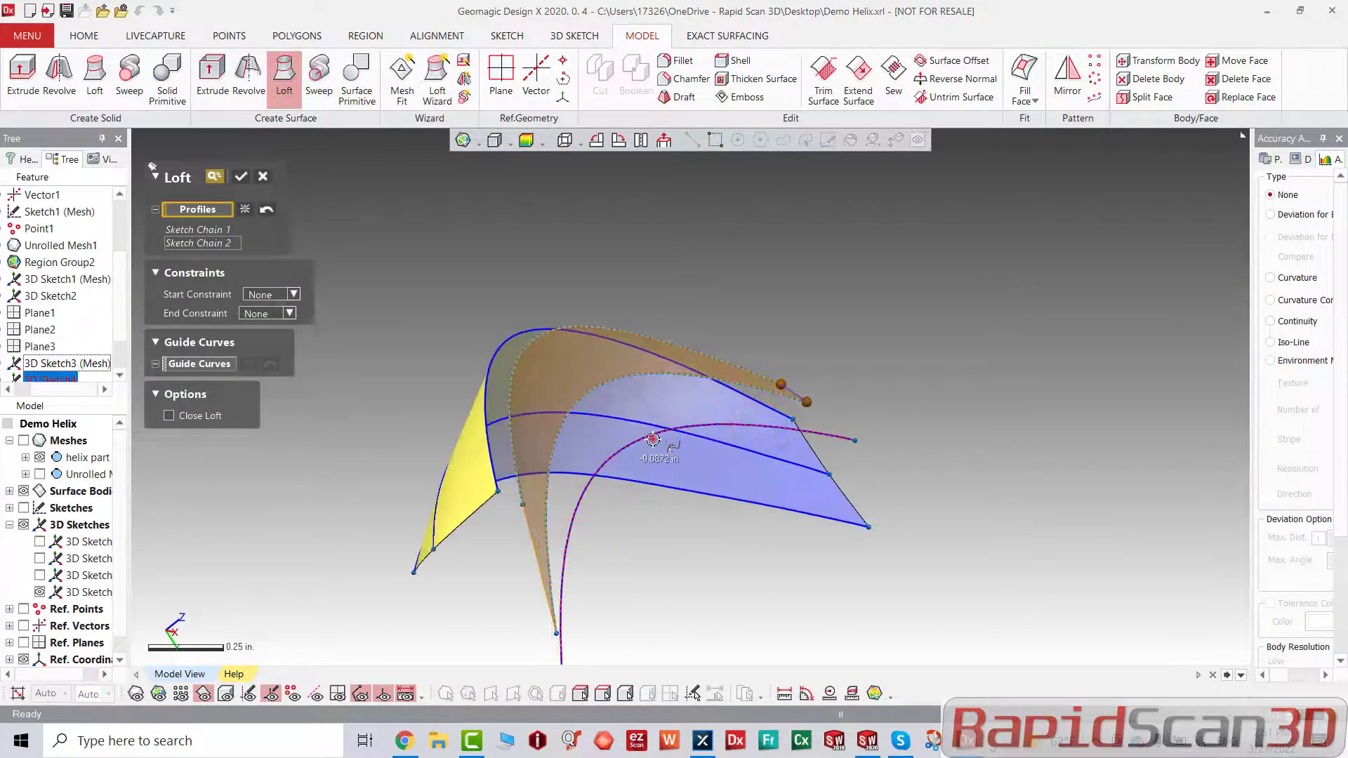
{"action": "left_click", "coordinate": [653, 439]}
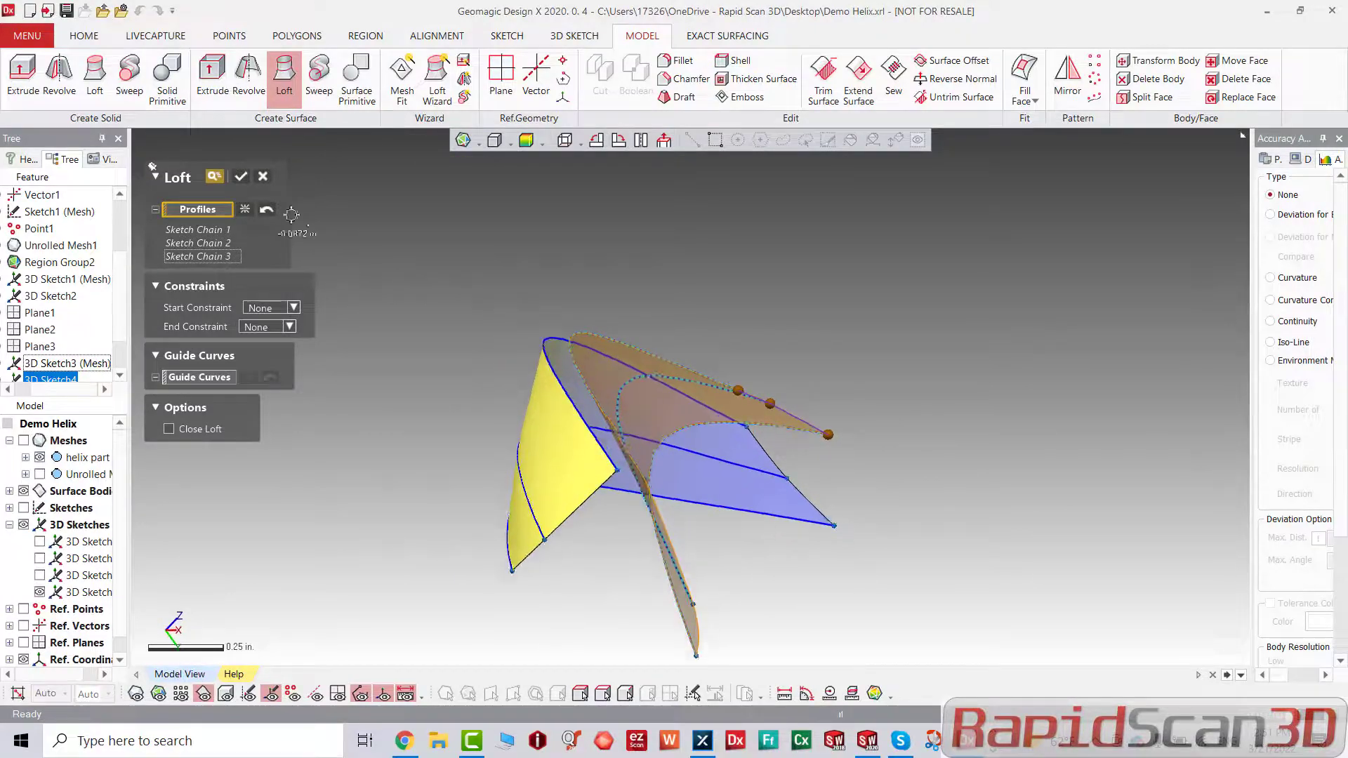
{"action": "left_click", "coordinate": [242, 178]}
Step: Extend the end edge of one lofted tooth flank linearly by 0.3 in
{"action": "scroll", "coordinate": [703, 535], "scroll_direction": "down", "scroll_amount": 2}
{"action": "right_click_drag", "start_coordinate": [703, 536], "coordinate": [530, 564]}
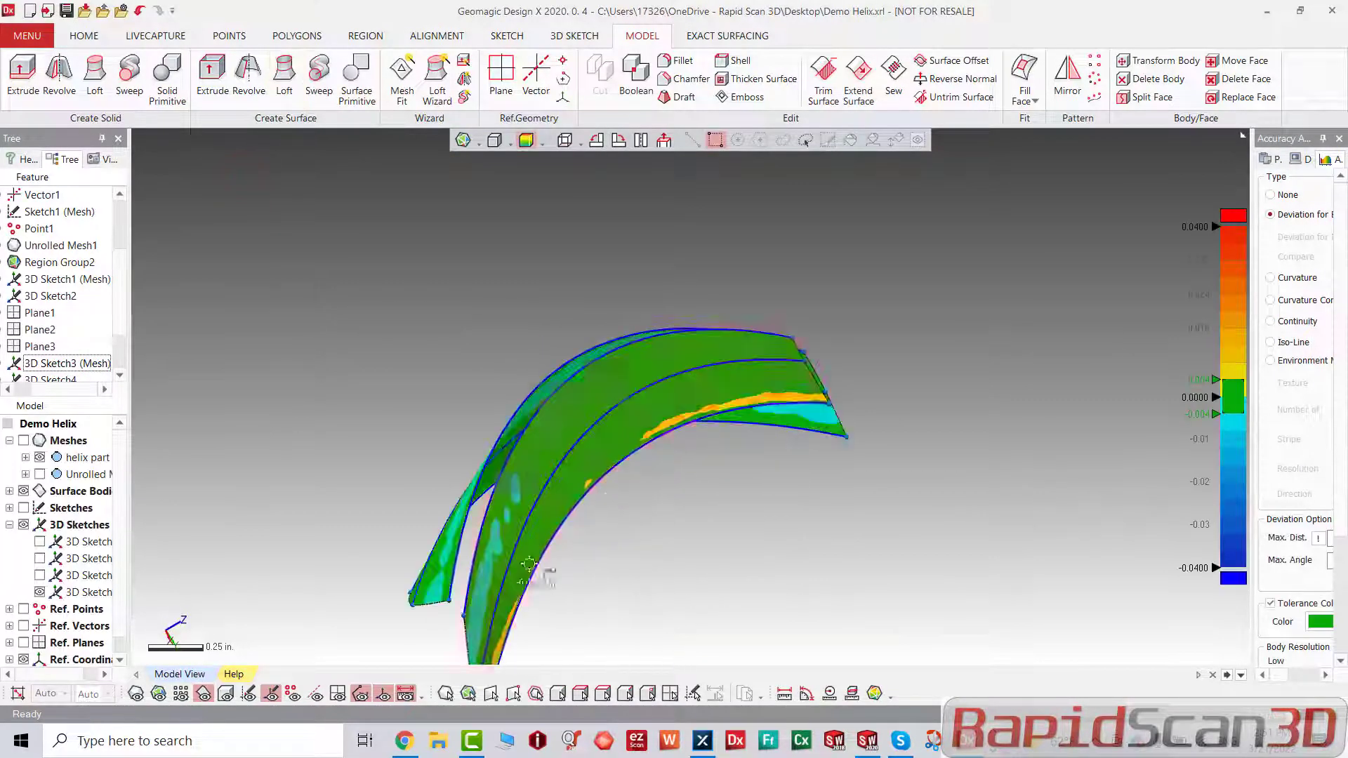
{"action": "right_click_drag", "start_coordinate": [696, 444], "coordinate": [719, 675]}
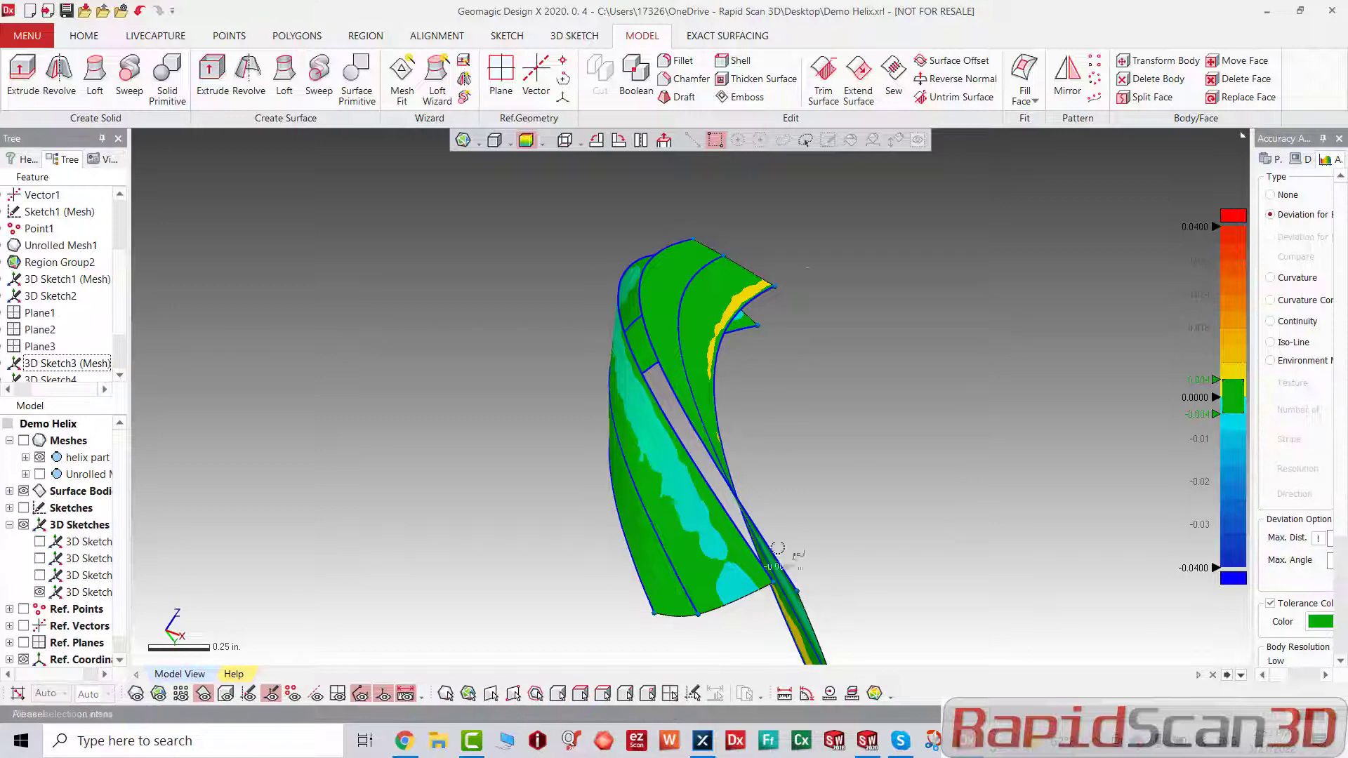
{"action": "left_click", "coordinate": [860, 90]}
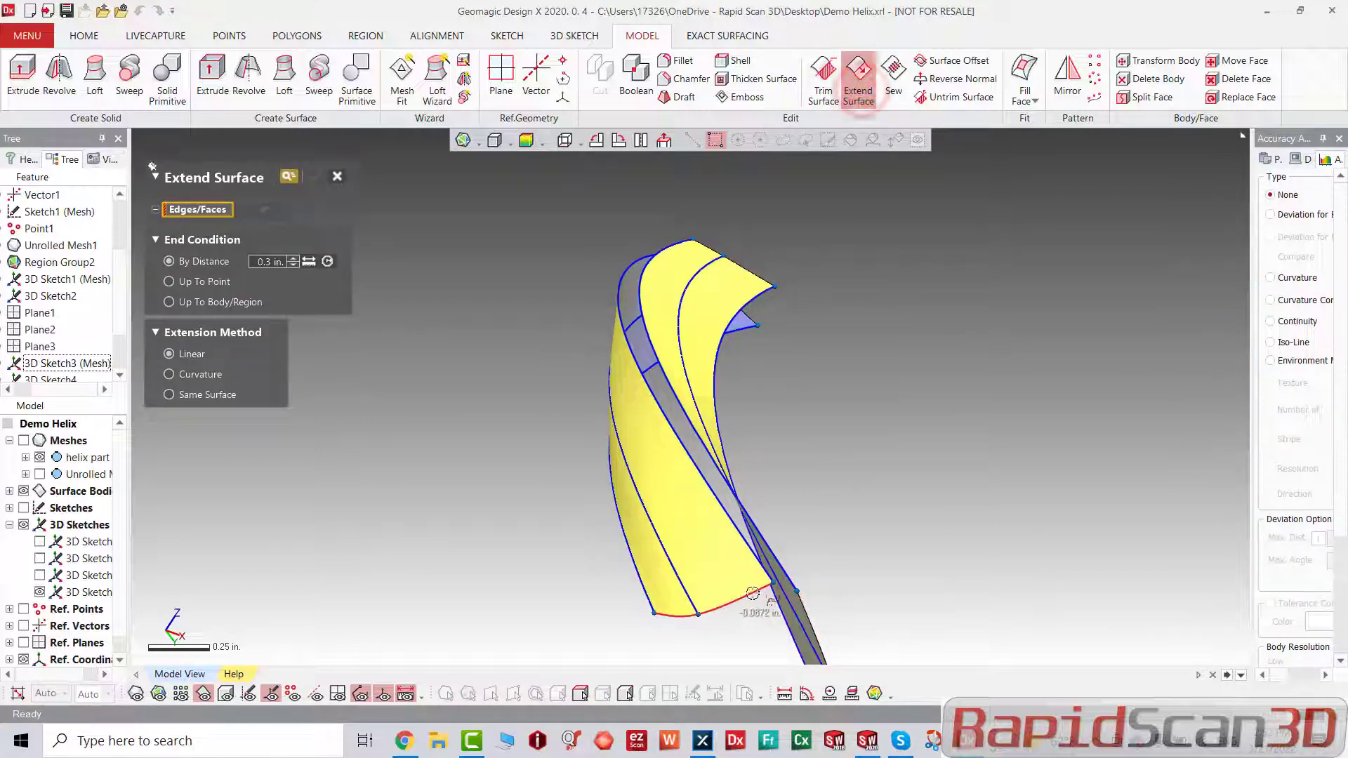
{"action": "left_click", "coordinate": [706, 547]}
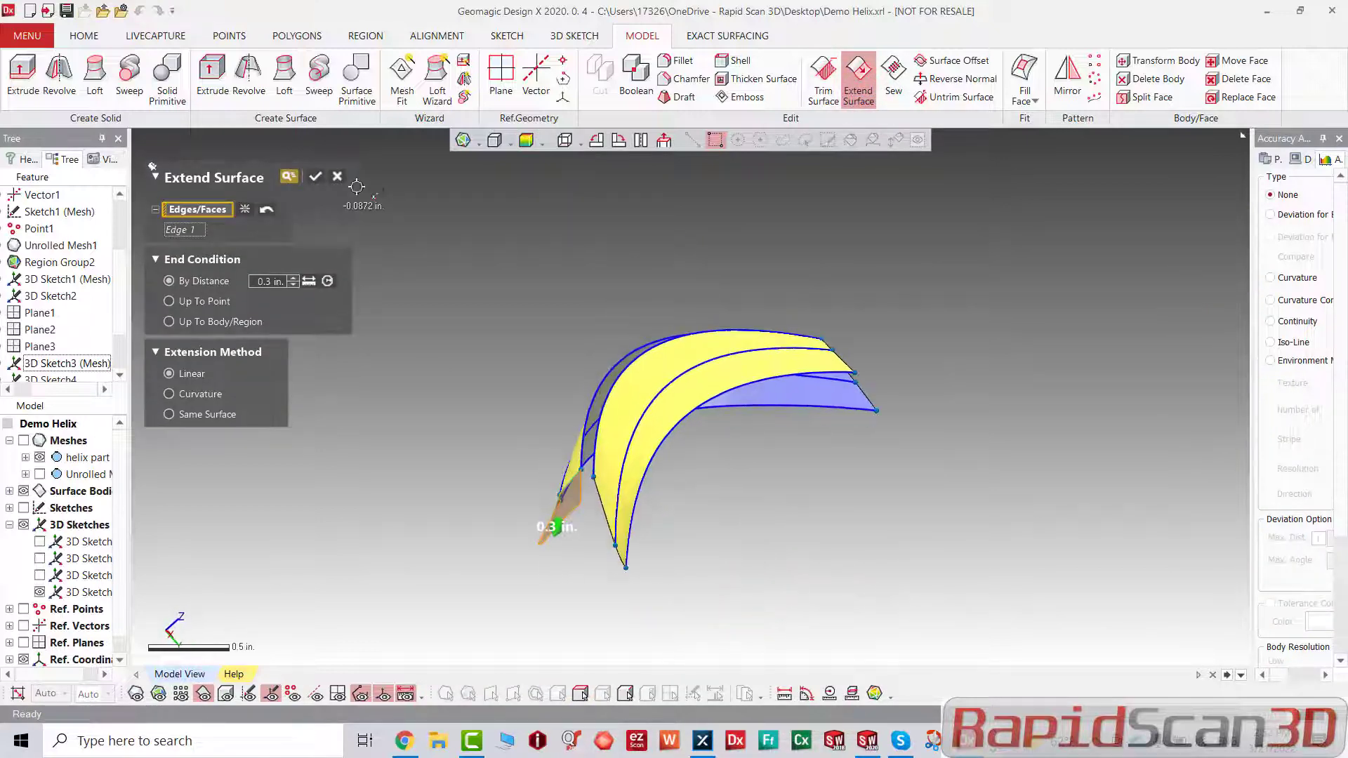
{"action": "left_click", "coordinate": [313, 176]}
Step: Extend the adjacent end edge of the other lofted flank linearly by 0.3 in
{"action": "key", "text": "ctrl+1"}
{"action": "scroll", "coordinate": [572, 496], "scroll_direction": "up", "scroll_amount": 4}
{"action": "right_click_drag", "start_coordinate": [583, 495], "coordinate": [323, 545]}
{"action": "key", "text": "ctrl+1"}
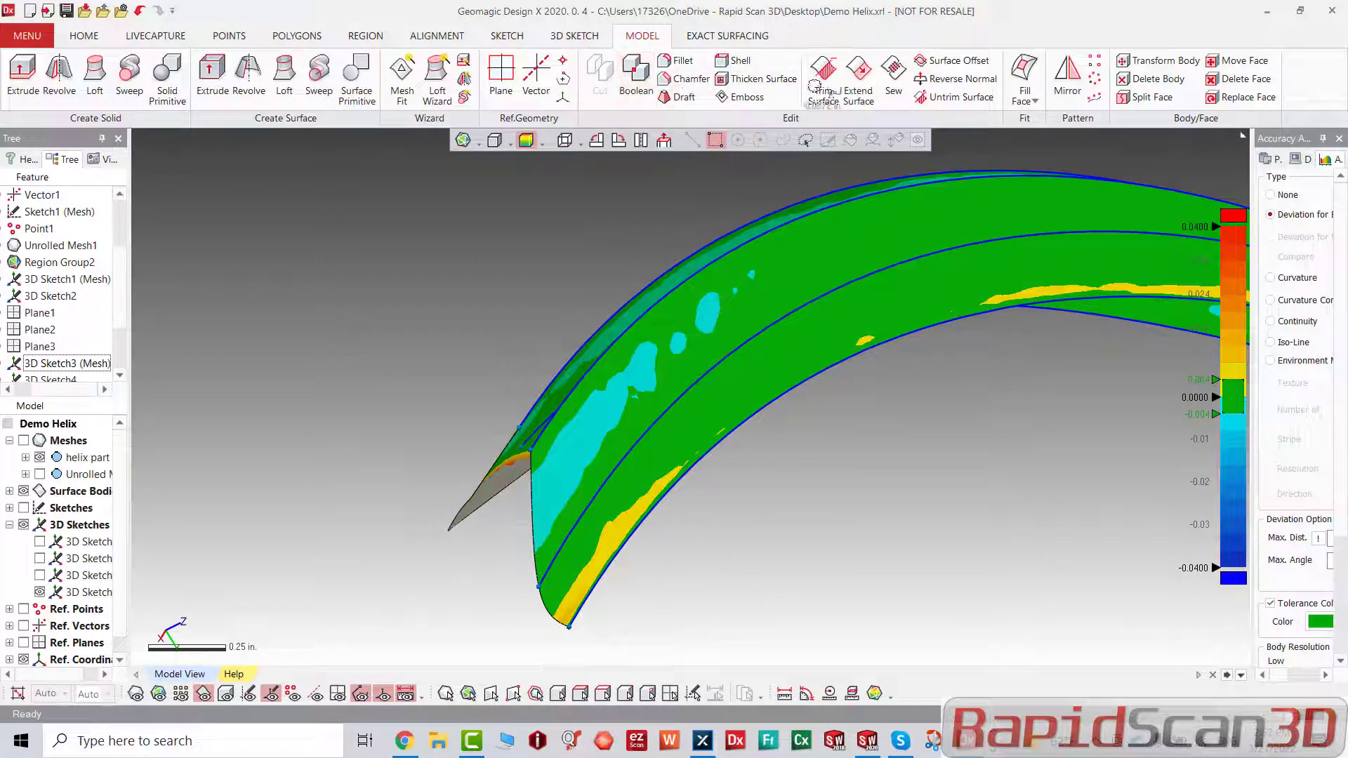
{"action": "left_click", "coordinate": [858, 76]}
{"action": "left_click", "coordinate": [531, 486]}
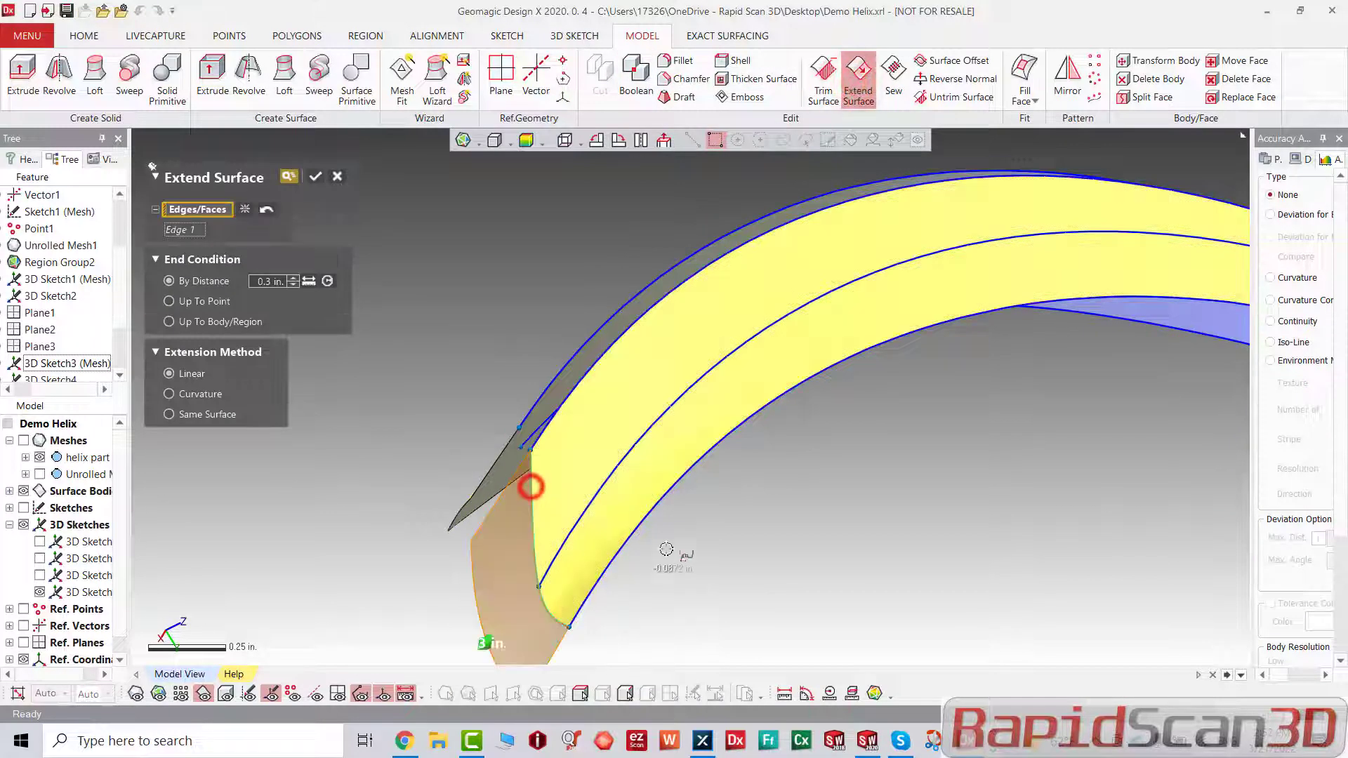
{"action": "left_click", "coordinate": [308, 176]}
Step: Extend the edge at the opposite end of the tooth on the nearer flank surface linearly by 0.3 in
{"action": "right_click_drag", "start_coordinate": [316, 165], "coordinate": [850, 409]}
{"action": "right_click_drag", "start_coordinate": [770, 470], "coordinate": [724, 451]}
{"action": "scroll", "coordinate": [1039, 385], "scroll_direction": "down", "scroll_amount": 2}
{"action": "scroll", "coordinate": [1036, 384], "scroll_direction": "up", "scroll_amount": 4}
{"action": "key", "text": "ctrl+1"}
{"action": "right_click_drag", "start_coordinate": [703, 364], "coordinate": [637, 333]}
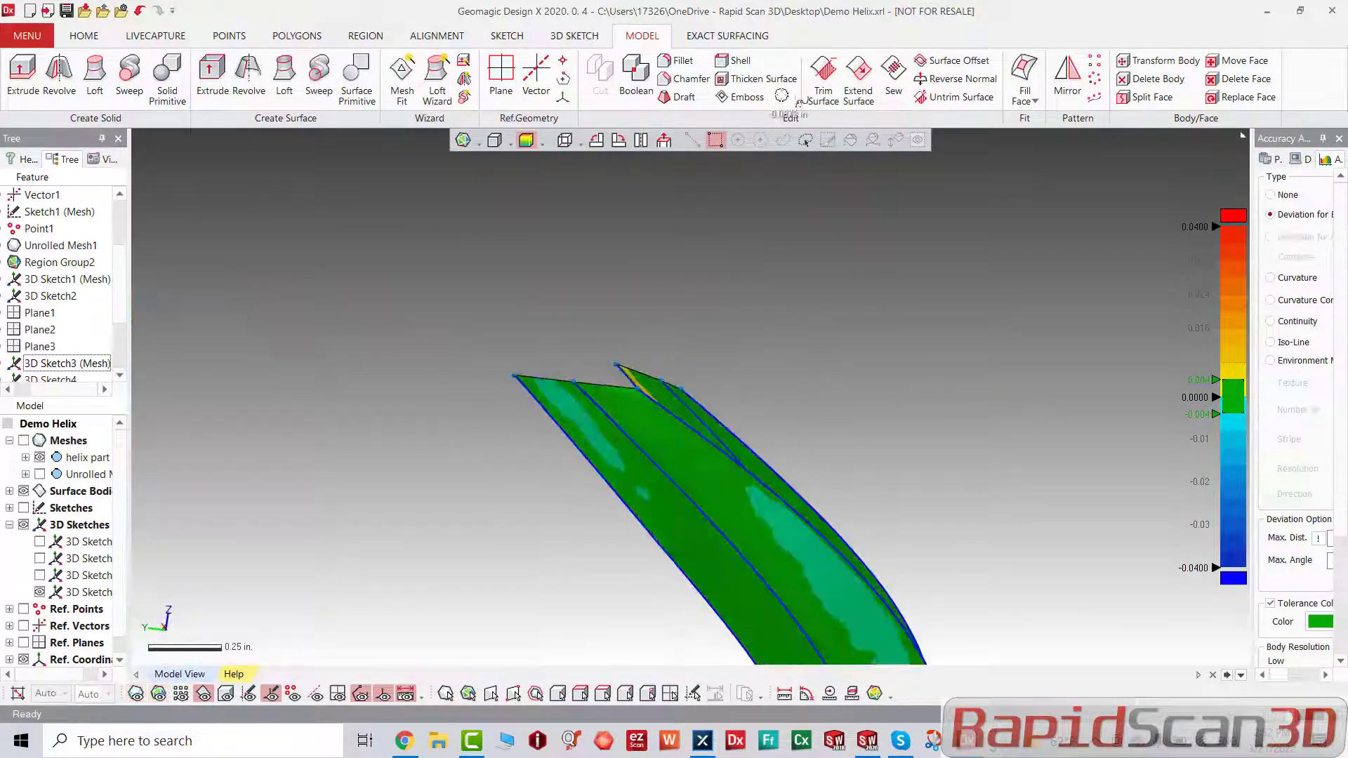
{"action": "left_click", "coordinate": [868, 81]}
{"action": "left_click", "coordinate": [595, 389]}
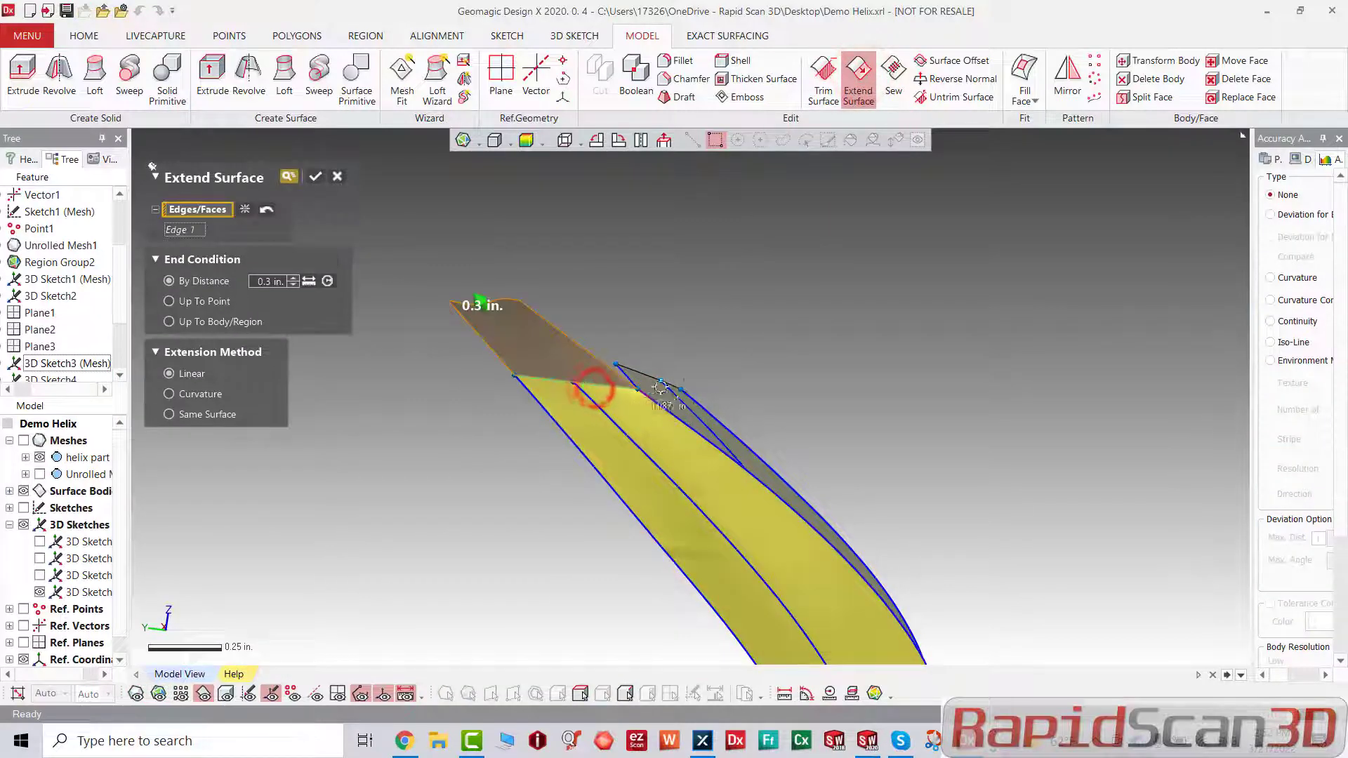
{"action": "left_click", "coordinate": [314, 177]}
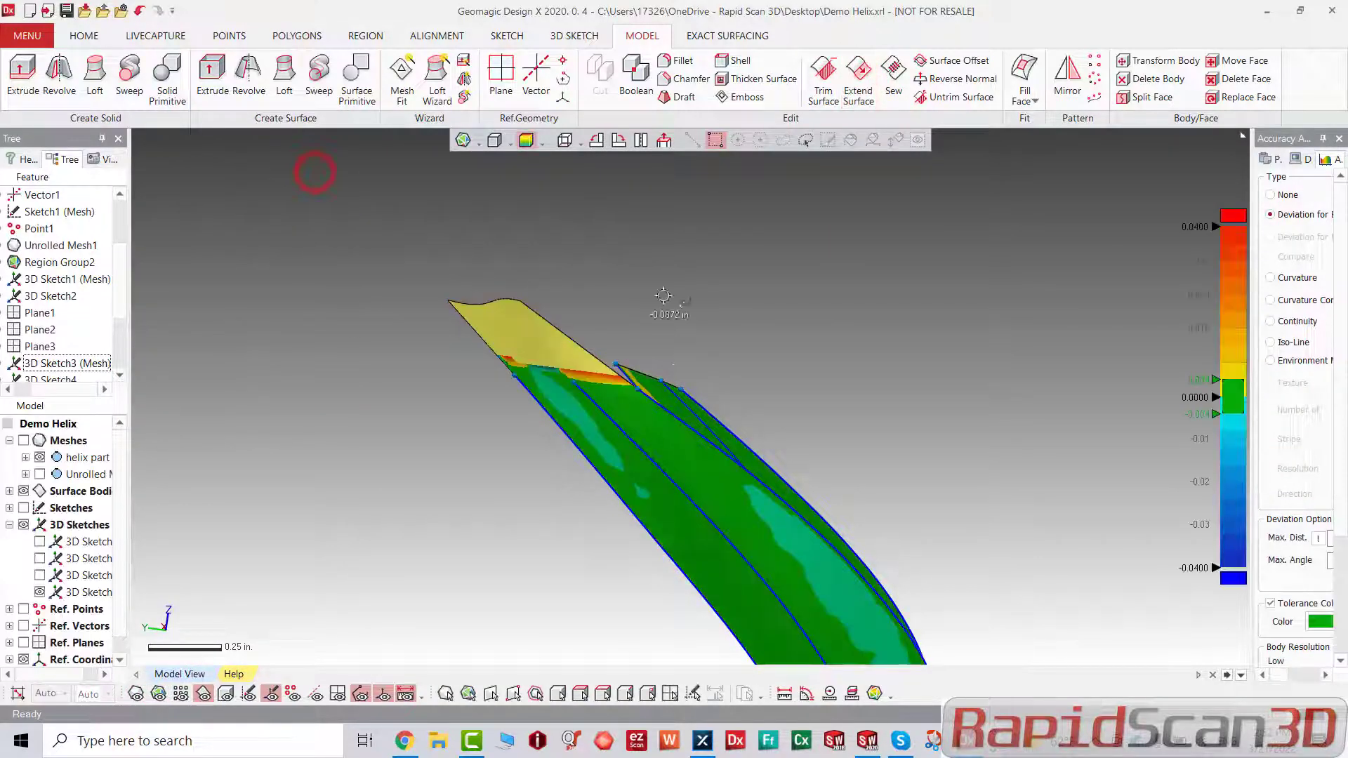
Step: Extend the remaining flank surface linearly by 0.3 in. at that same end of the tooth
{"action": "left_click", "coordinate": [867, 78]}
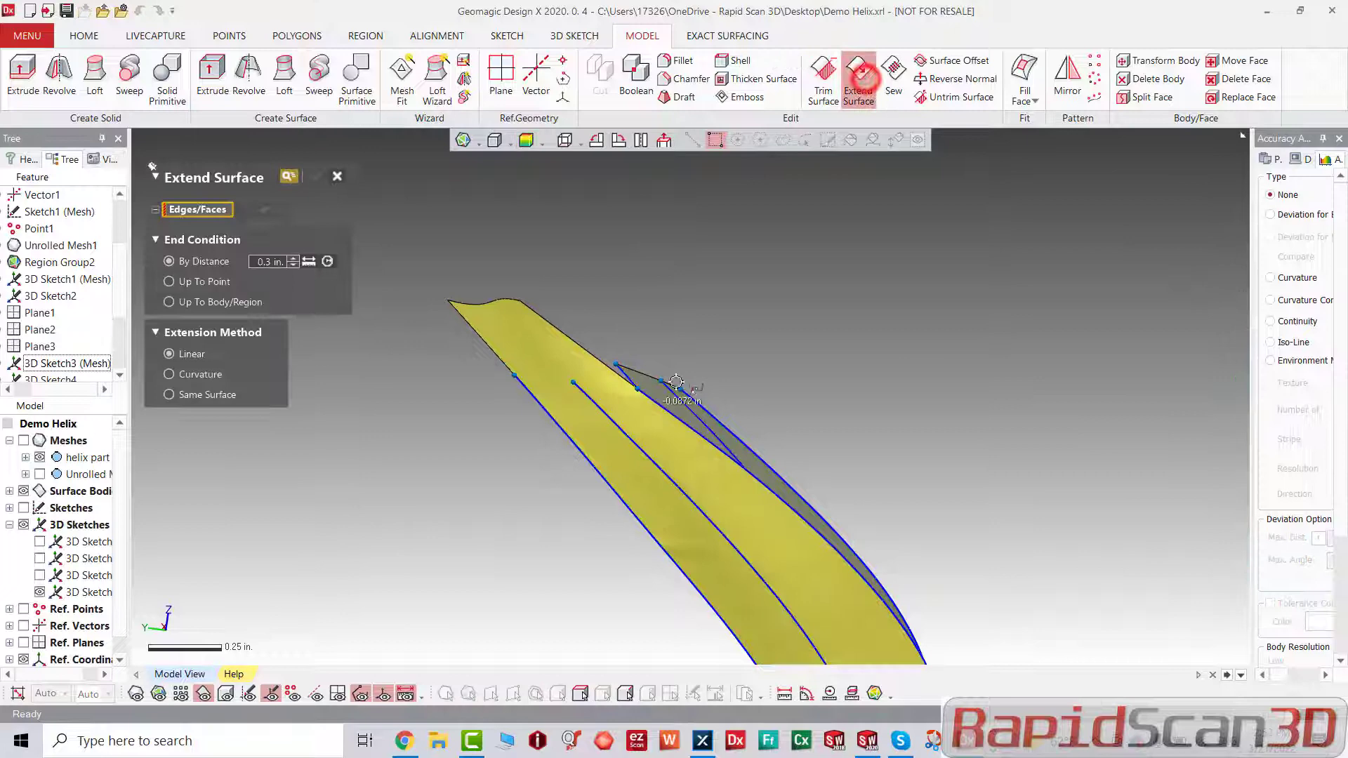
{"action": "left_click", "coordinate": [707, 408]}
{"action": "left_click", "coordinate": [316, 176]}
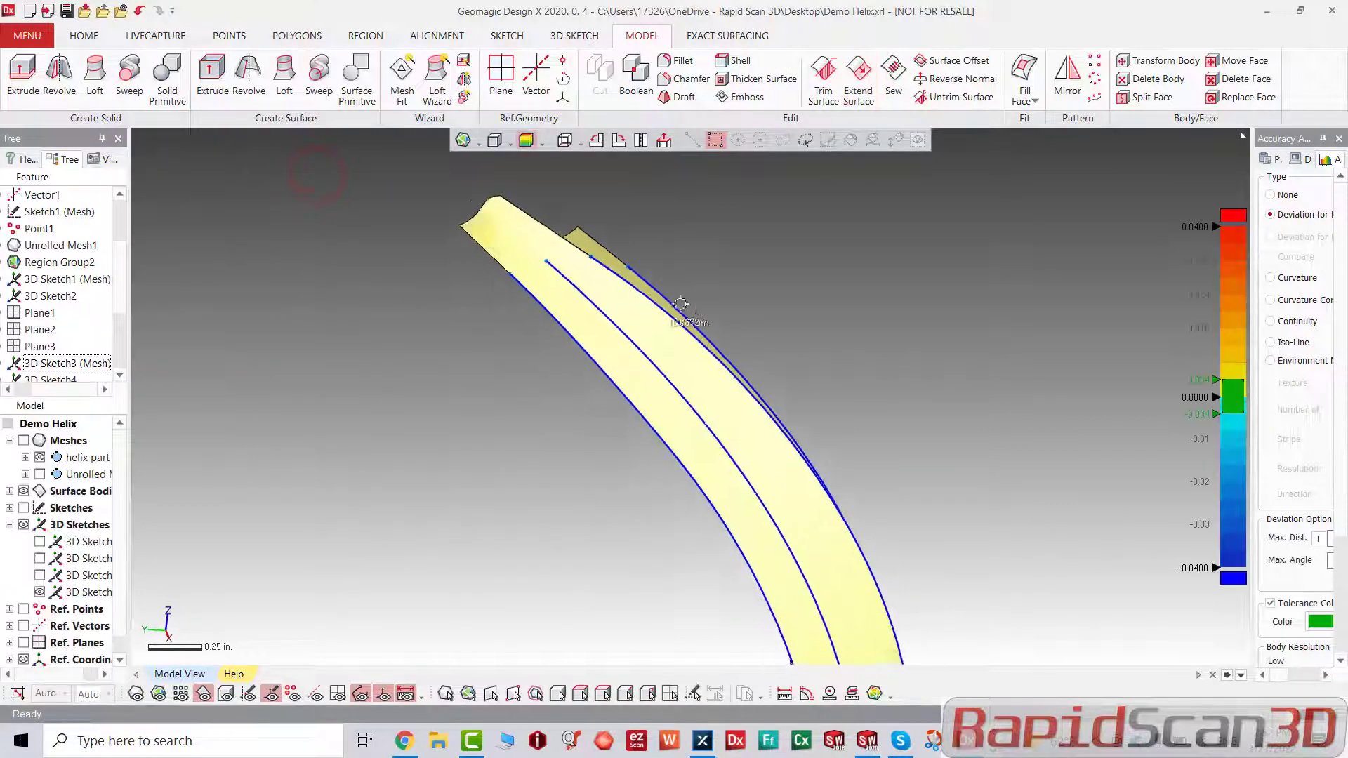
Step: Show the mesh and its regions and examine how the extended flank surfaces overlap the scanned gear tooth
{"action": "right_click_drag", "start_coordinate": [680, 304], "coordinate": [683, 297]}
{"action": "key", "text": "ctrl+1"}
{"action": "scroll", "coordinate": [742, 381], "scroll_direction": "down", "scroll_amount": 3}
{"action": "right_click_drag", "start_coordinate": [778, 469], "coordinate": [328, 412]}
{"action": "key", "text": "ctrl+2"}
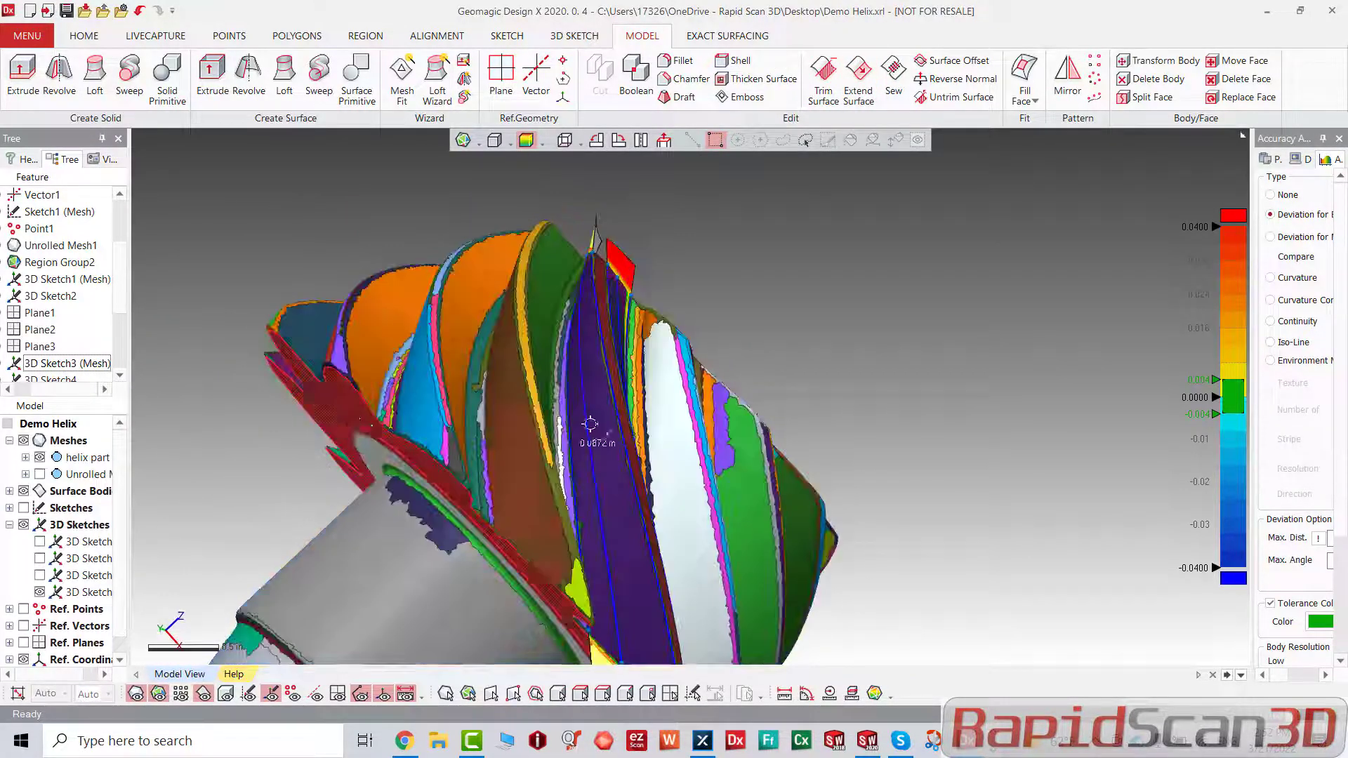
{"action": "scroll", "coordinate": [590, 424], "scroll_direction": "down", "scroll_amount": 3}
{"action": "right_click_drag", "start_coordinate": [580, 270], "coordinate": [403, 359]}
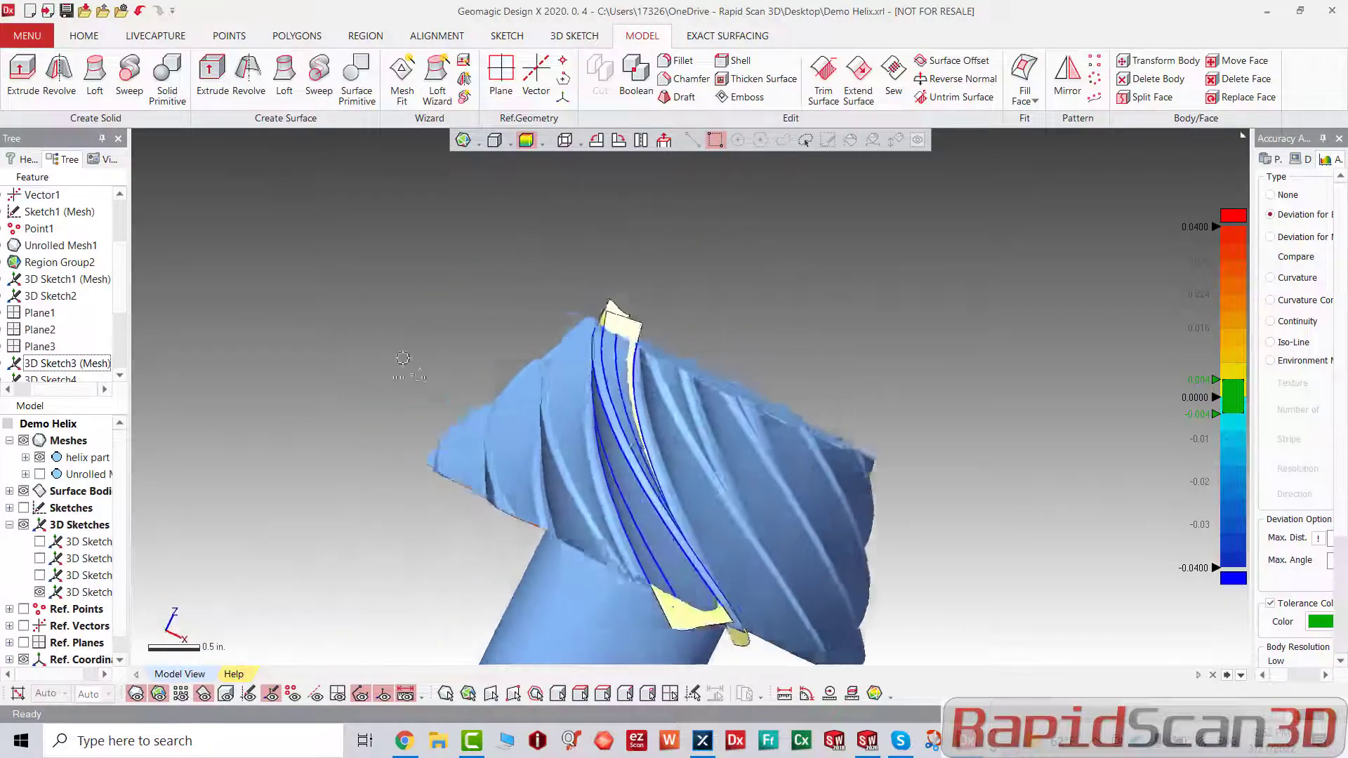
{"action": "scroll", "coordinate": [520, 385], "scroll_direction": "up", "scroll_amount": 5}
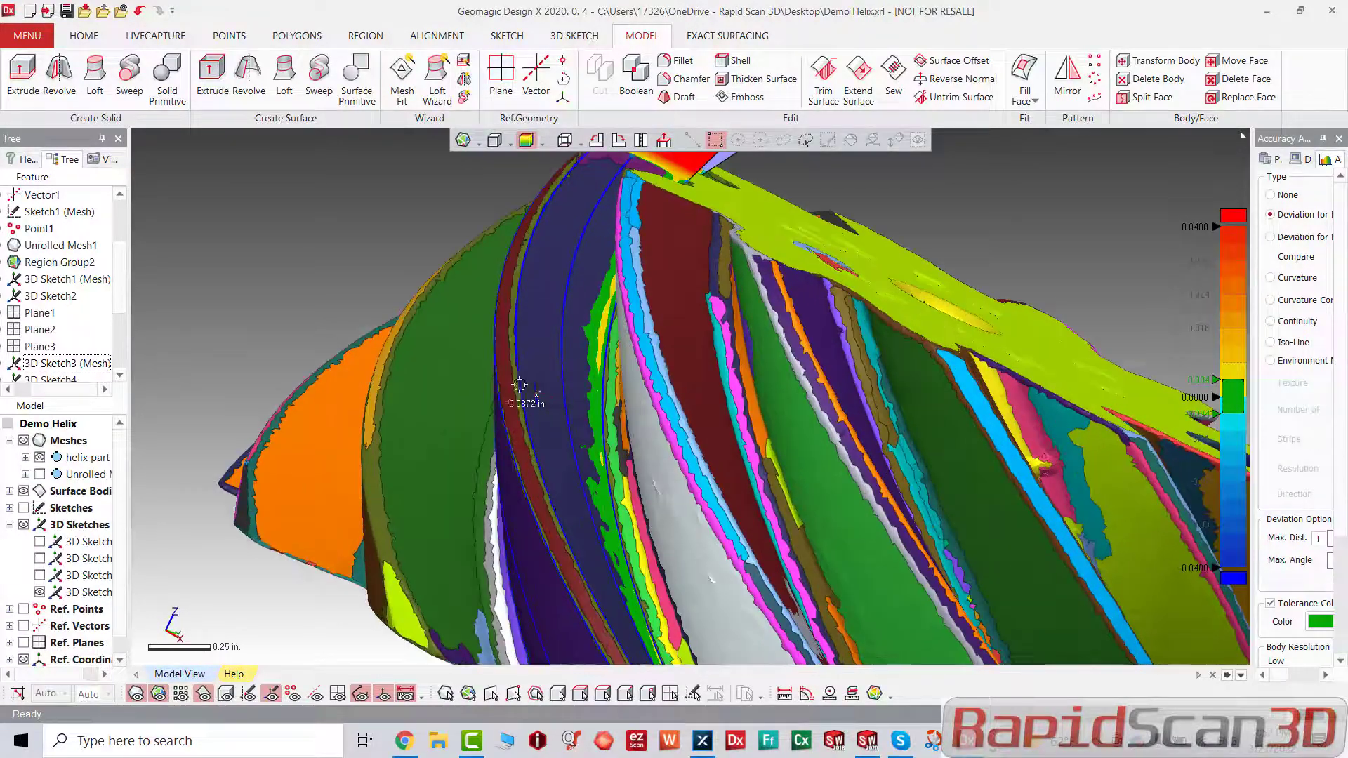
{"action": "right_click_drag", "start_coordinate": [520, 385], "coordinate": [526, 211]}
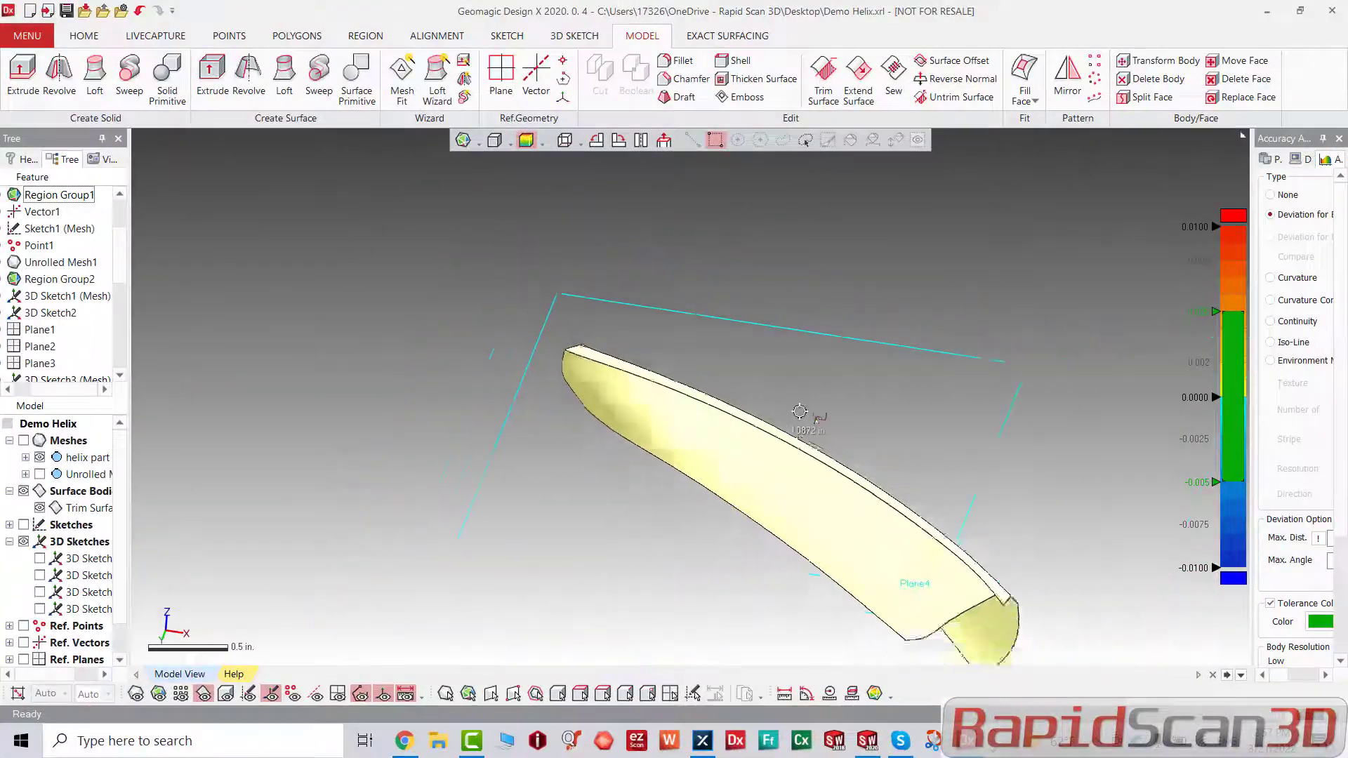
Step: Show the mesh and create a reference plane from the red region on the gear's toothed end face around the shaft
{"action": "right_click_drag", "start_coordinate": [800, 411], "coordinate": [713, 532]}
{"action": "key", "text": "ctrl+1"}
{"action": "scroll", "coordinate": [780, 584], "scroll_direction": "down", "scroll_amount": 3}
{"action": "scroll", "coordinate": [783, 587], "scroll_direction": "up", "scroll_amount": 1}
{"action": "right_click_drag", "start_coordinate": [782, 587], "coordinate": [366, 449]}
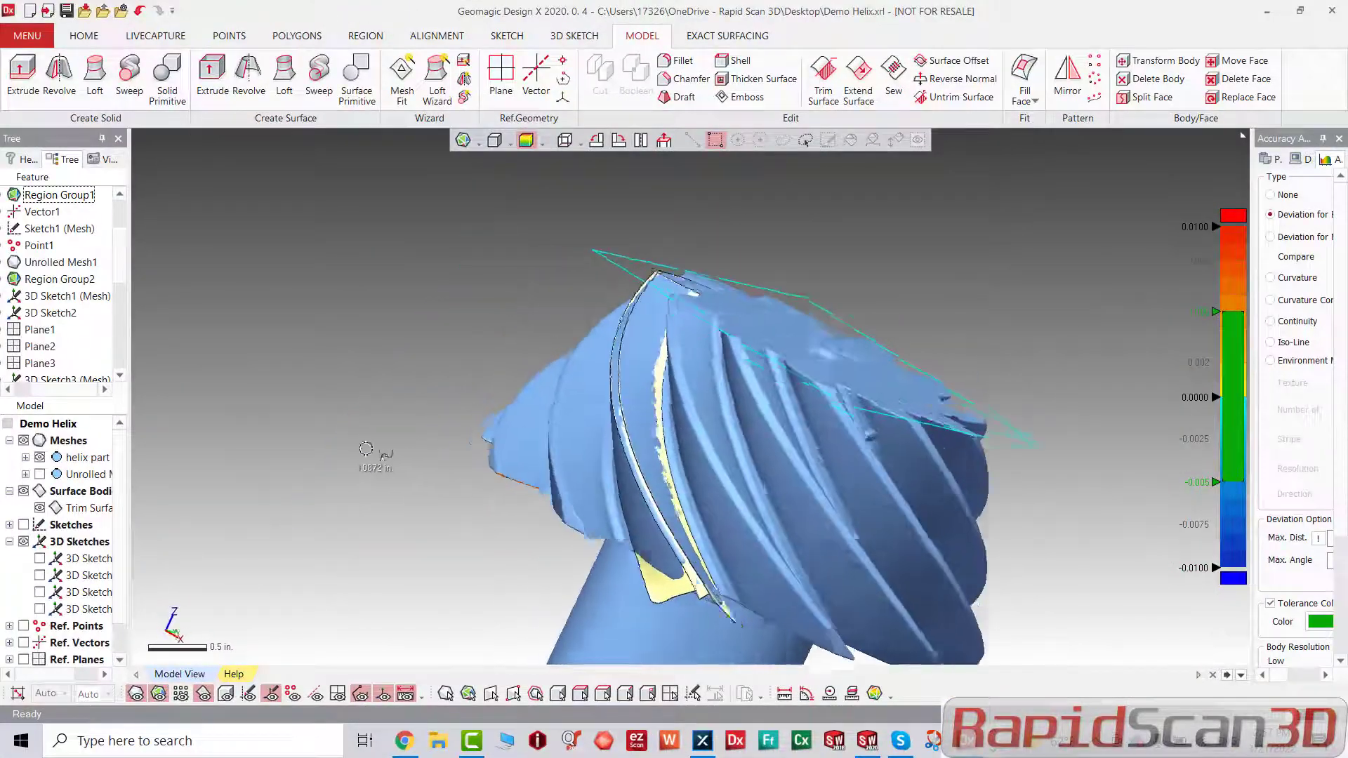
{"action": "right_click_drag", "start_coordinate": [878, 492], "coordinate": [492, 351]}
{"action": "key", "text": "ctrl+2"}
{"action": "right_click_drag", "start_coordinate": [752, 533], "coordinate": [583, 386]}
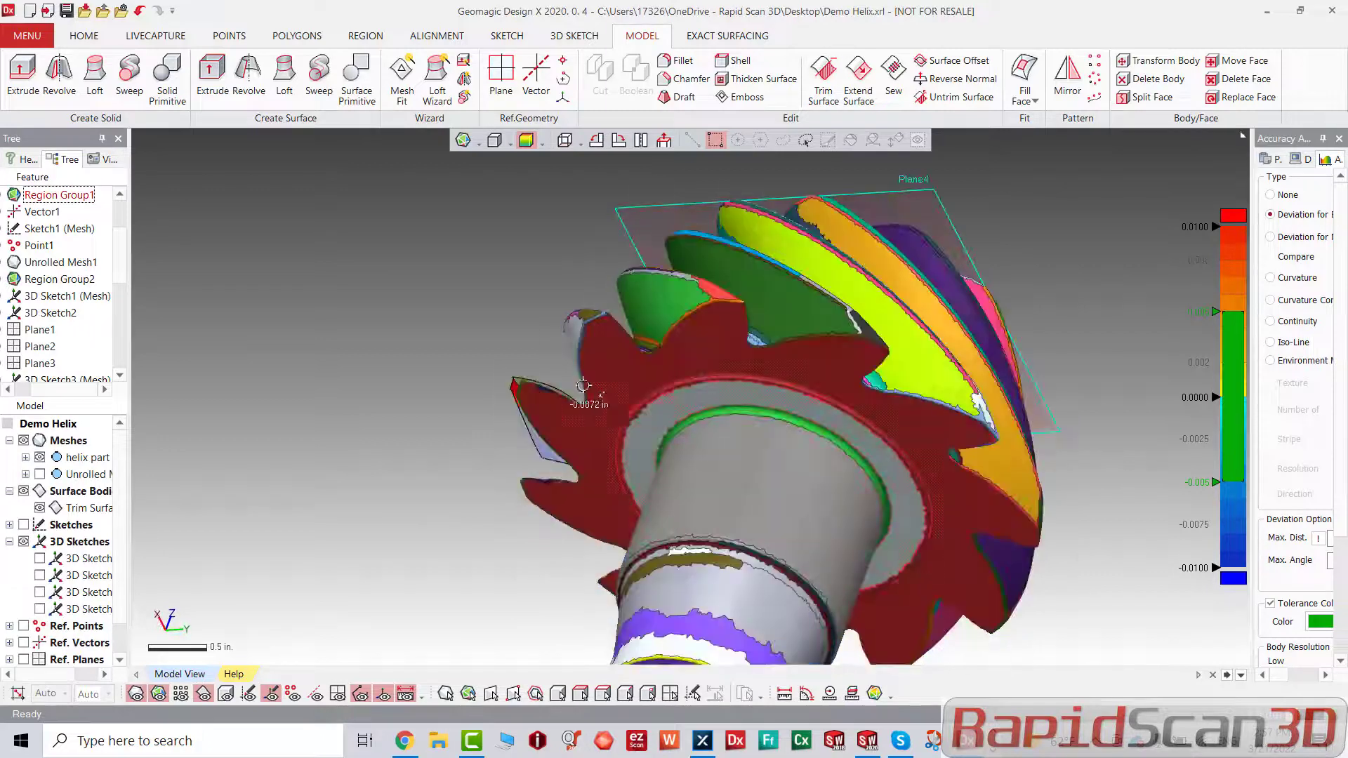
{"action": "left_click", "coordinate": [854, 386]}
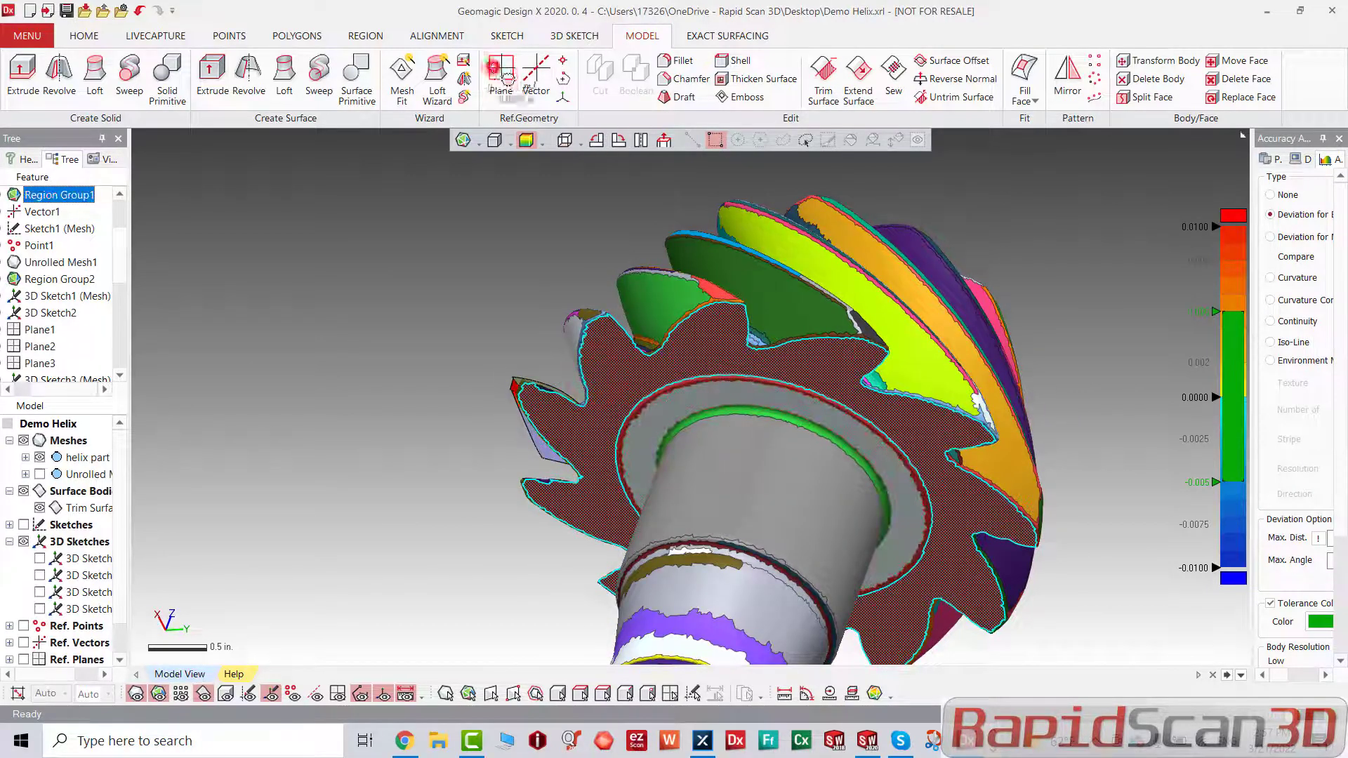
{"action": "left_click", "coordinate": [502, 74]}
{"action": "left_click", "coordinate": [307, 175]}
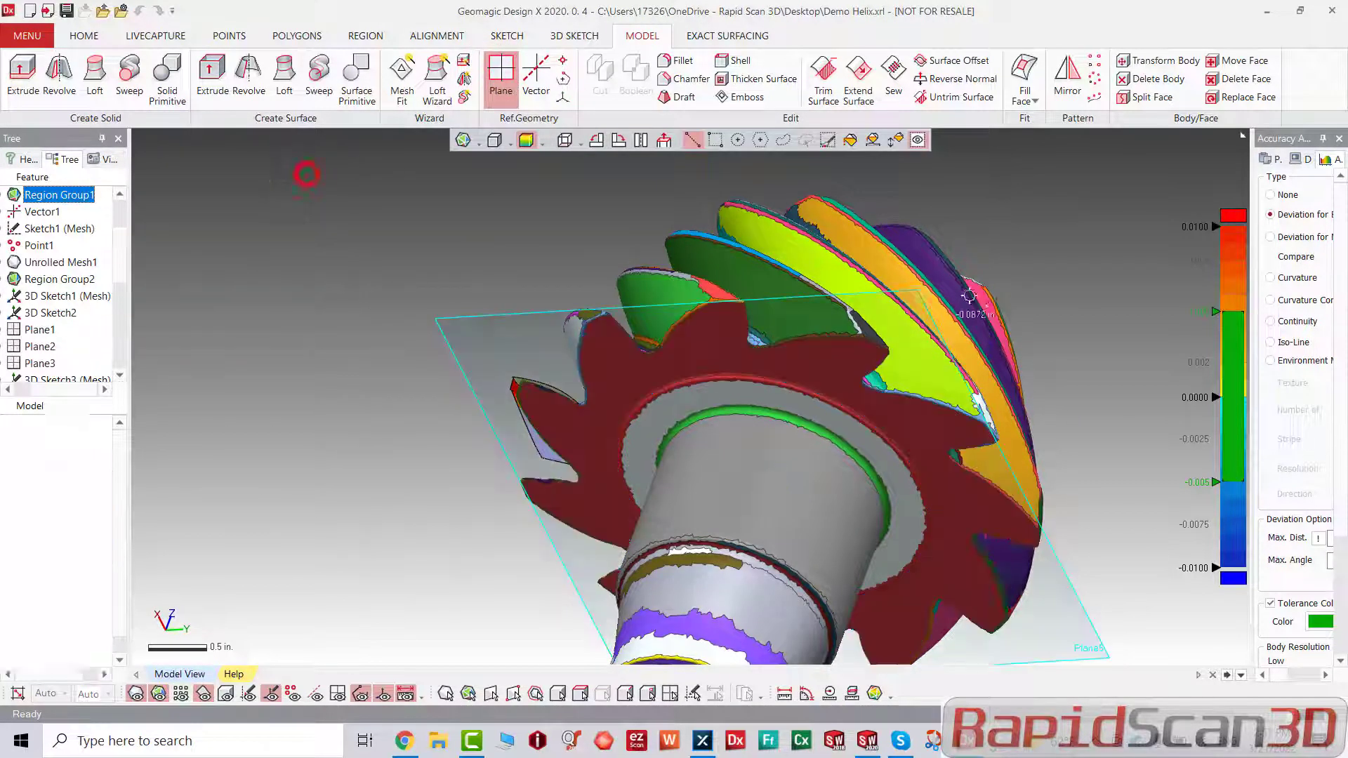
Step: Extend the trimmed tooth surface's three end edges near the new plane by 0.3 in. using the Same Surface method
{"action": "right_click_drag", "start_coordinate": [971, 297], "coordinate": [930, 448]}
{"action": "key", "text": "ctrl+2"}
{"action": "right_click_drag", "start_coordinate": [782, 457], "coordinate": [606, 460]}
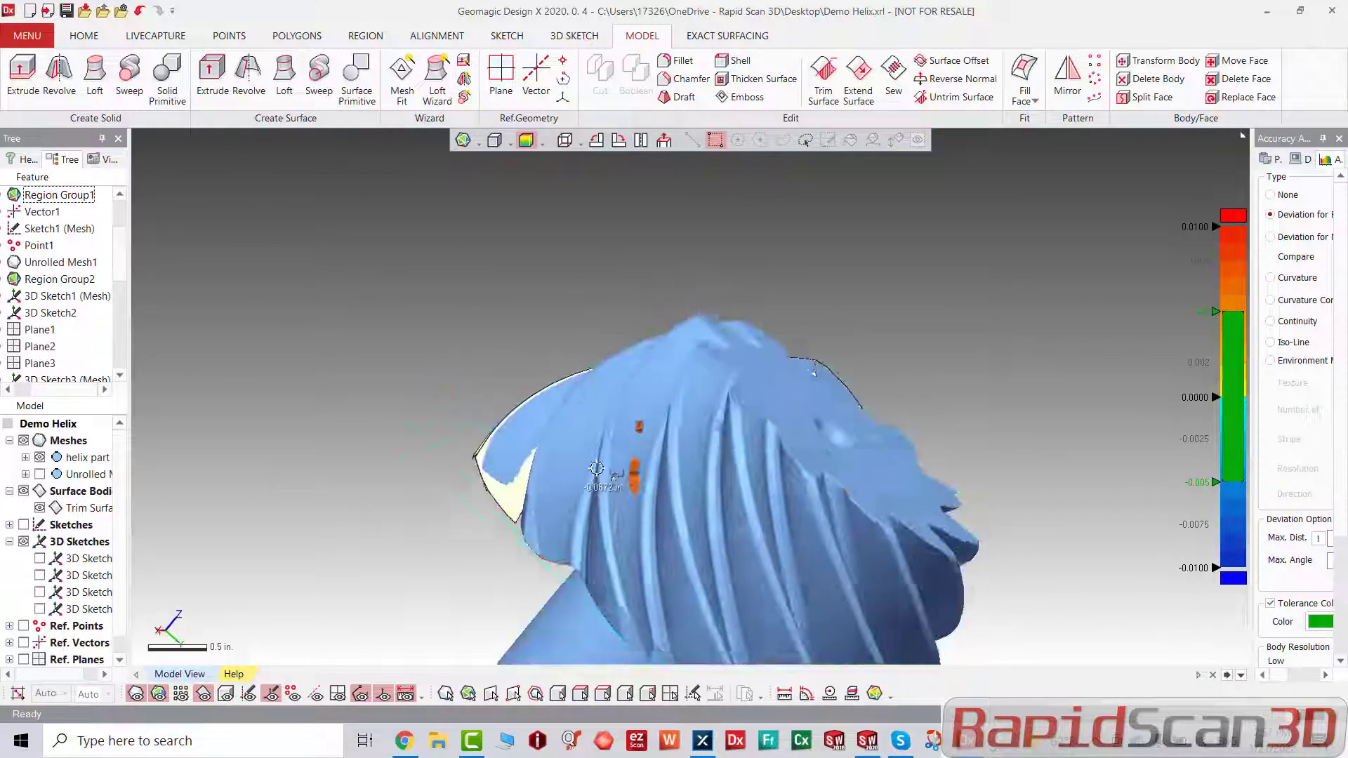
{"action": "scroll", "coordinate": [469, 467], "scroll_direction": "up", "scroll_amount": 6}
{"action": "right_click_drag", "start_coordinate": [527, 441], "coordinate": [622, 407]}
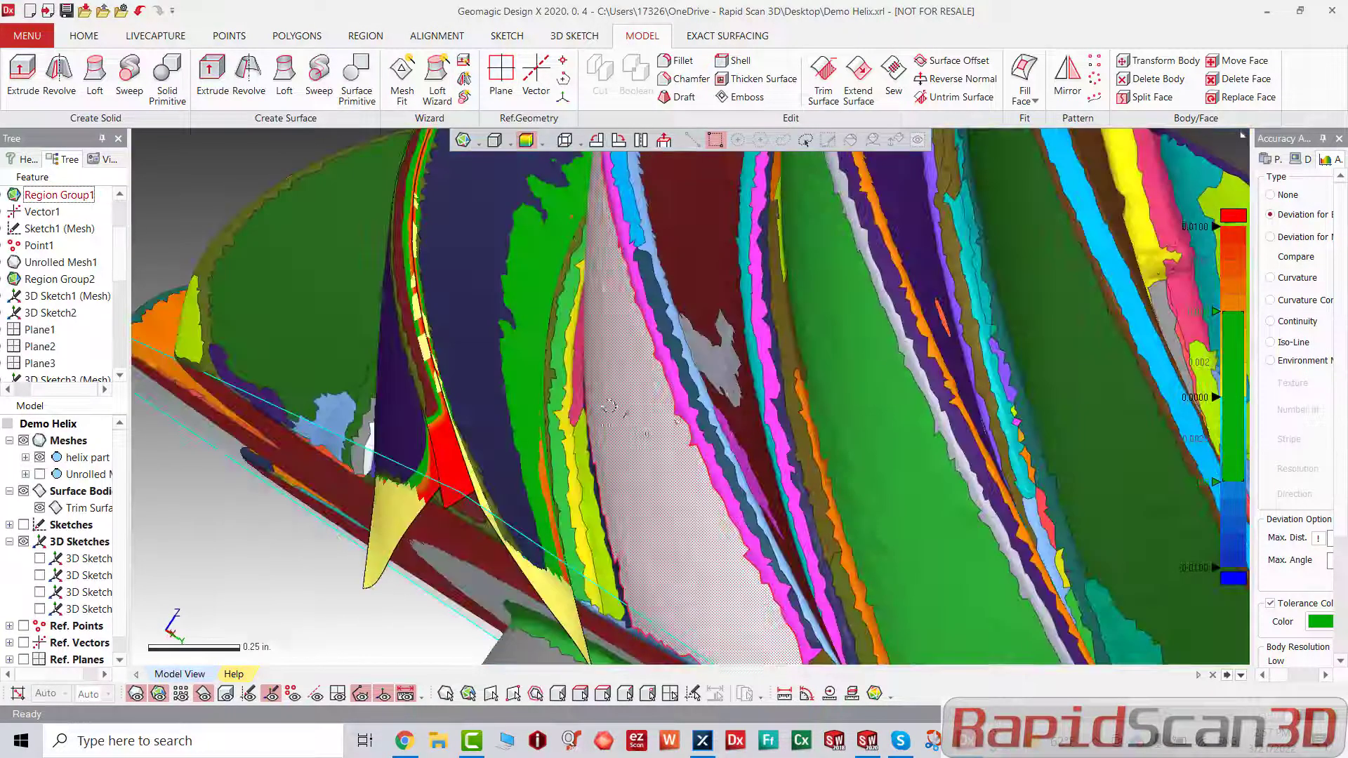
{"action": "right_click_drag", "start_coordinate": [394, 337], "coordinate": [446, 395]}
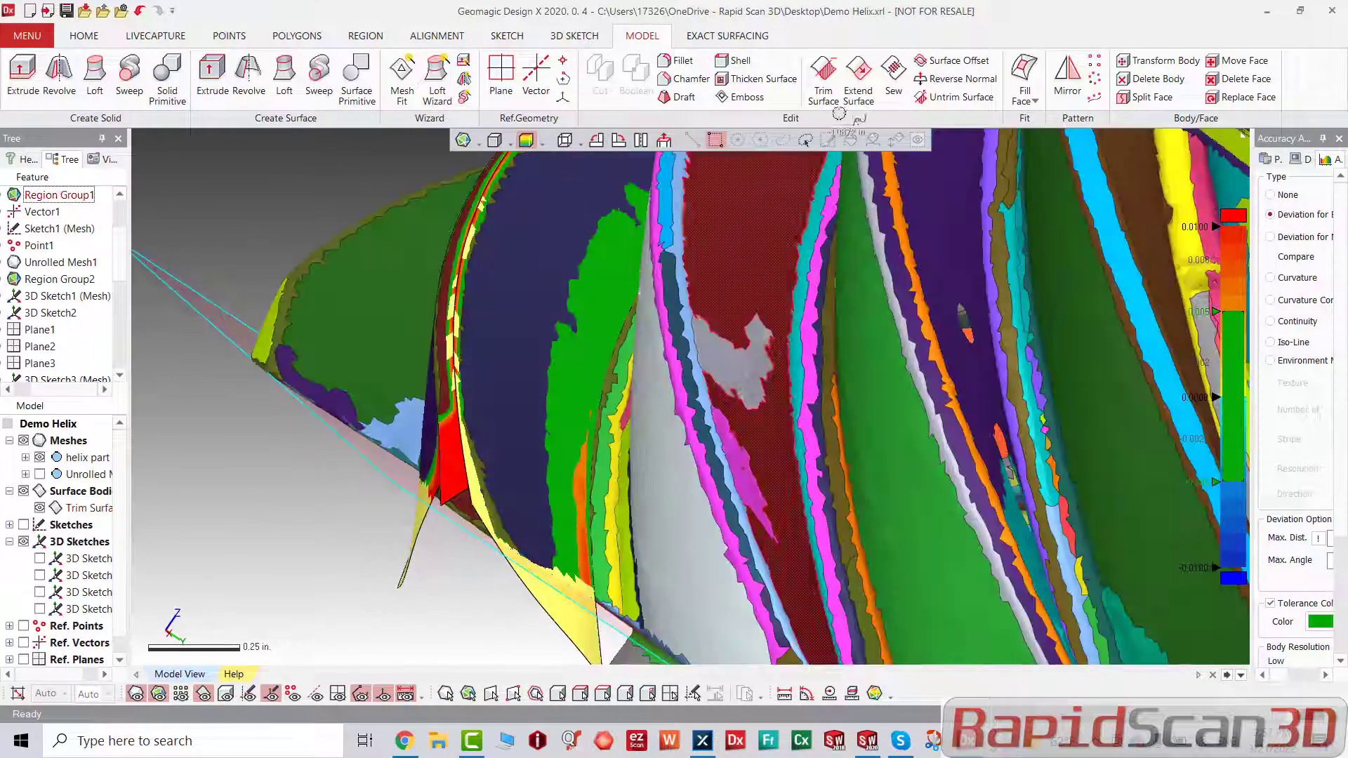
{"action": "left_click", "coordinate": [858, 77]}
{"action": "scroll", "coordinate": [492, 491], "scroll_direction": "up", "scroll_amount": 4}
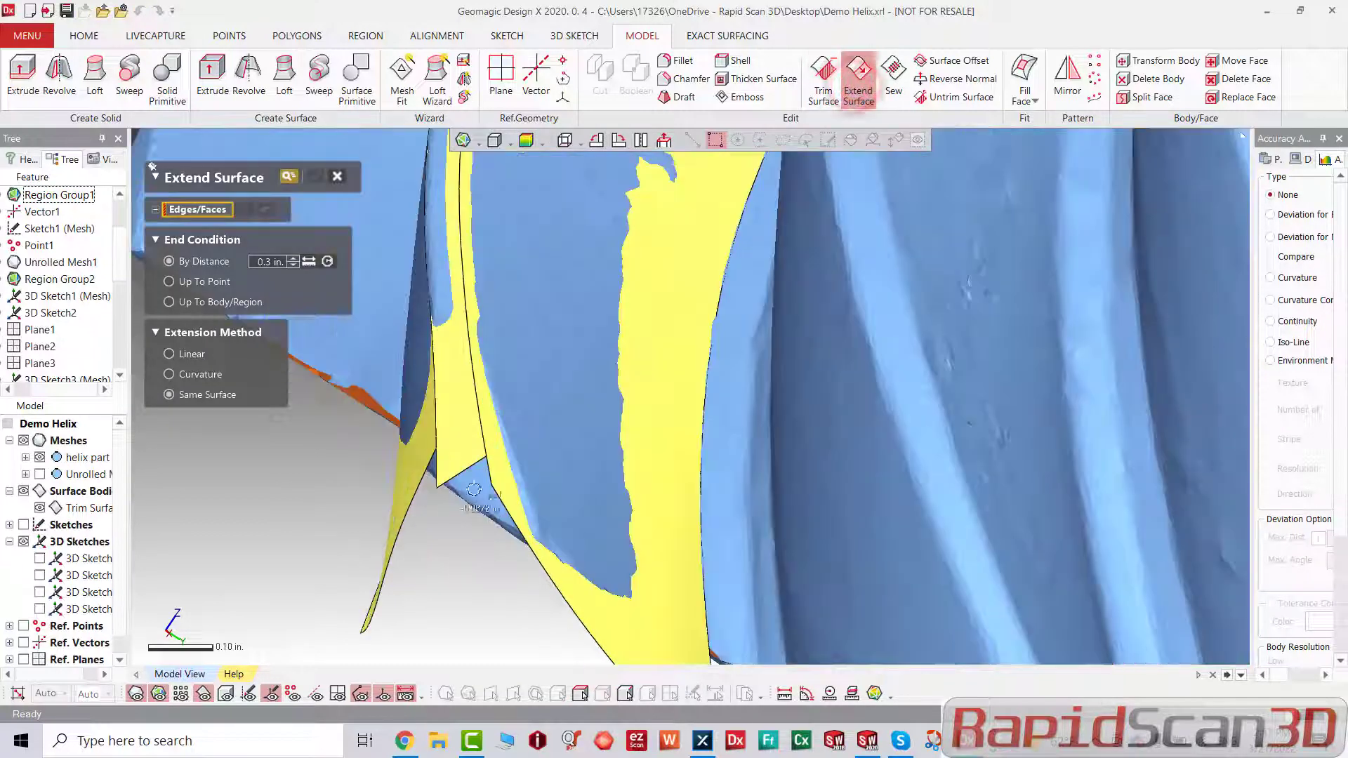
{"action": "left_click", "coordinate": [513, 557]}
{"action": "left_click", "coordinate": [506, 513]}
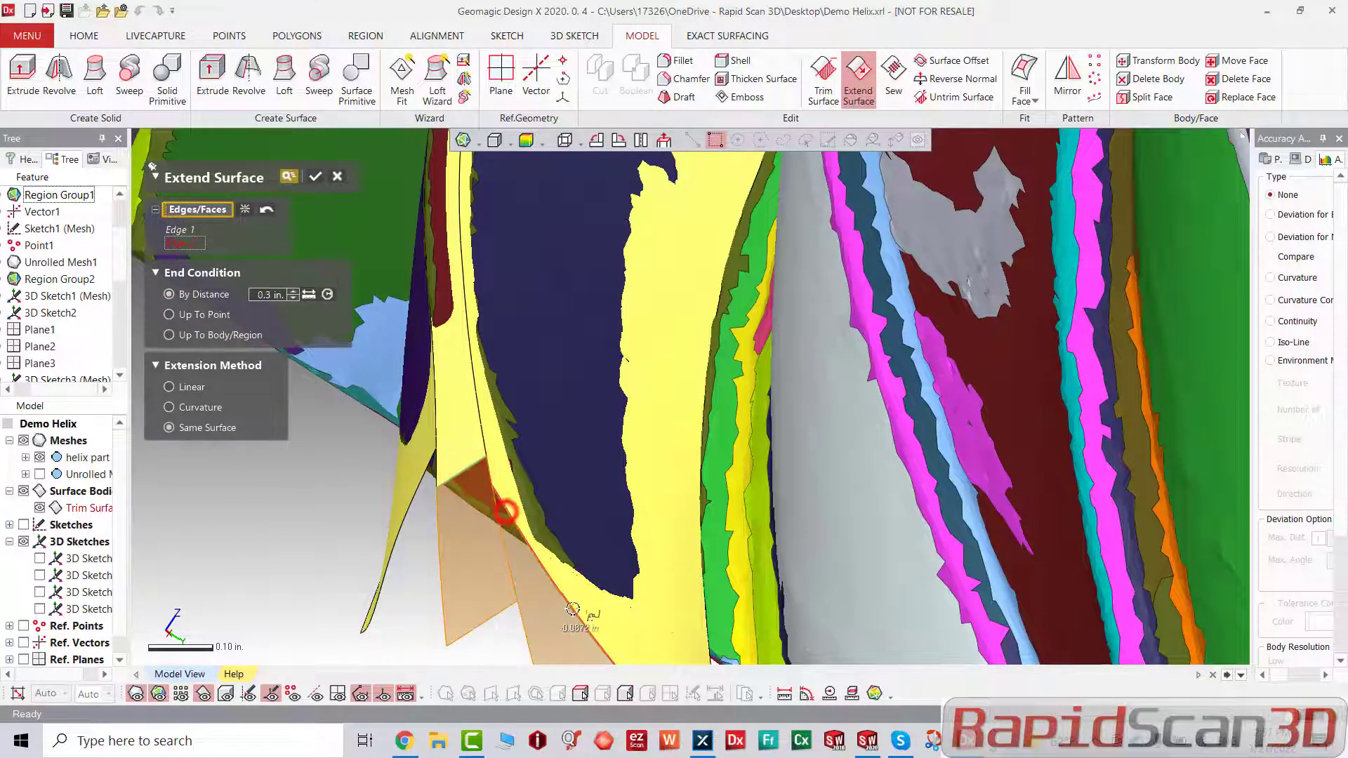
{"action": "left_click", "coordinate": [420, 477]}
{"action": "right_click_drag", "start_coordinate": [521, 498], "coordinate": [590, 527]}
{"action": "left_click", "coordinate": [313, 177]}
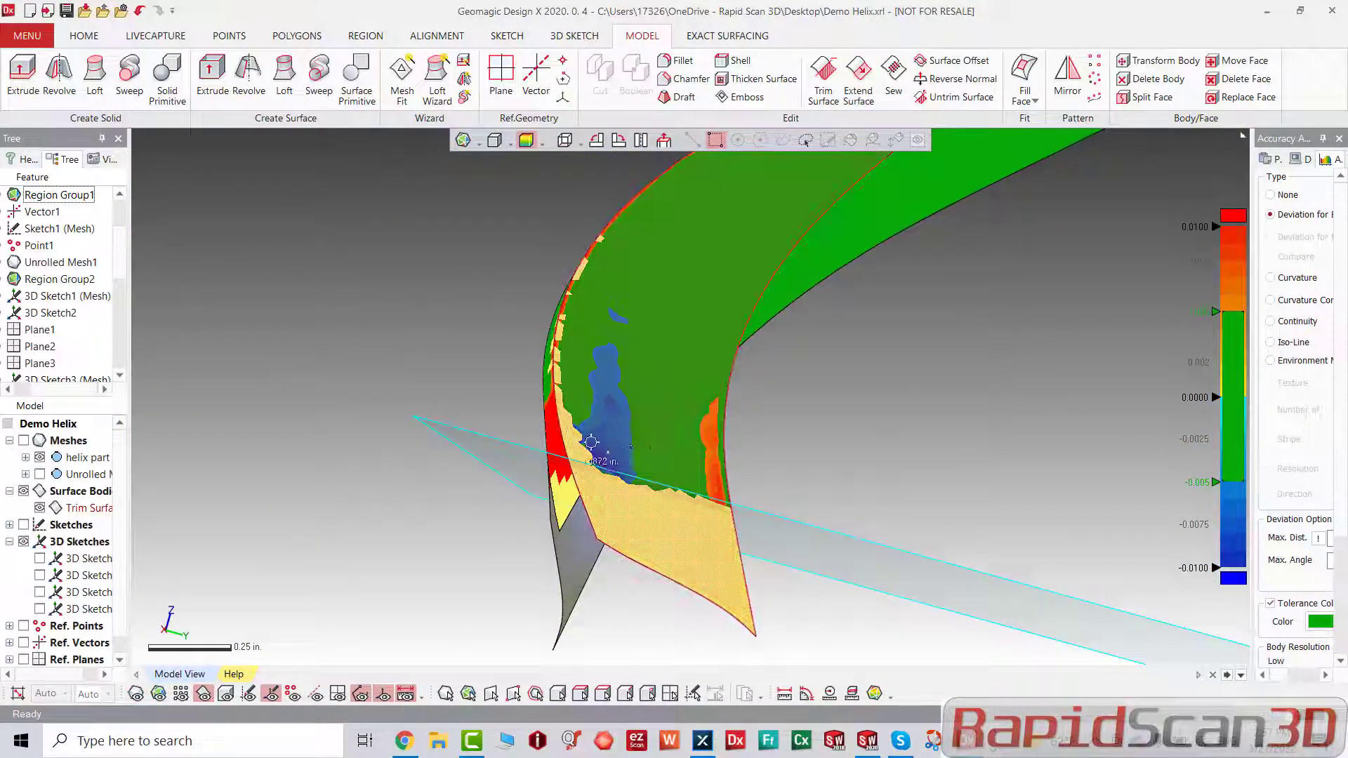
{"action": "right_click_drag", "start_coordinate": [592, 442], "coordinate": [941, 463]}
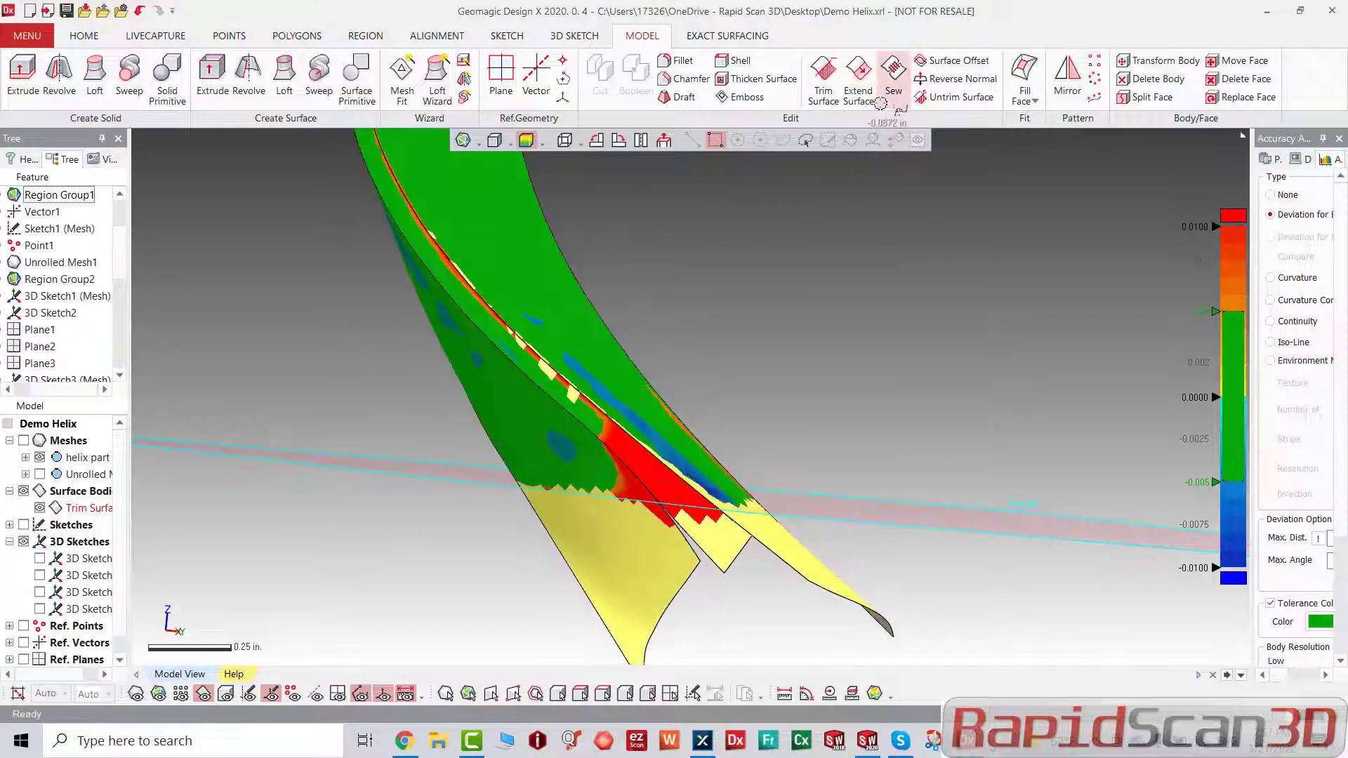
Step: Trim the helical blade surface with Plane5, keeping the portion above the plane
{"action": "left_click", "coordinate": [826, 87]}
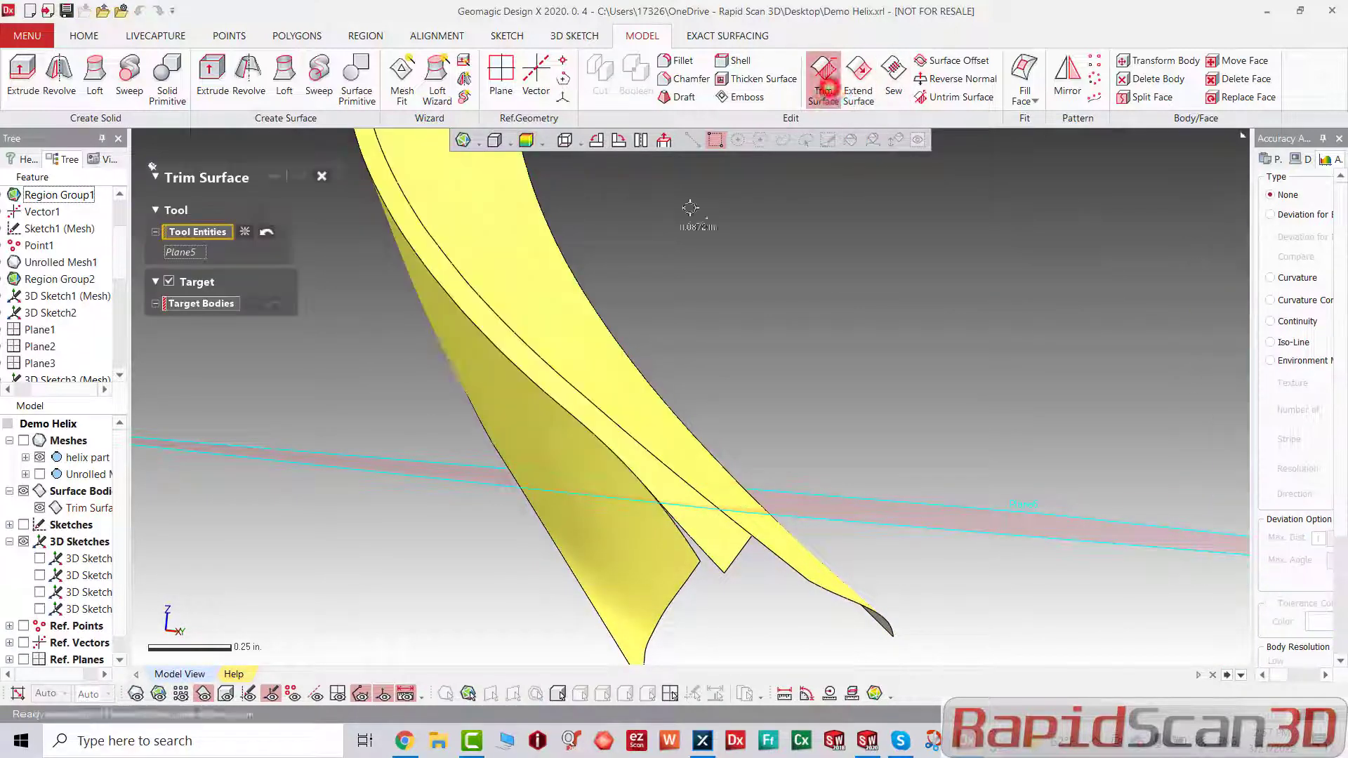
{"action": "left_click", "coordinate": [194, 303]}
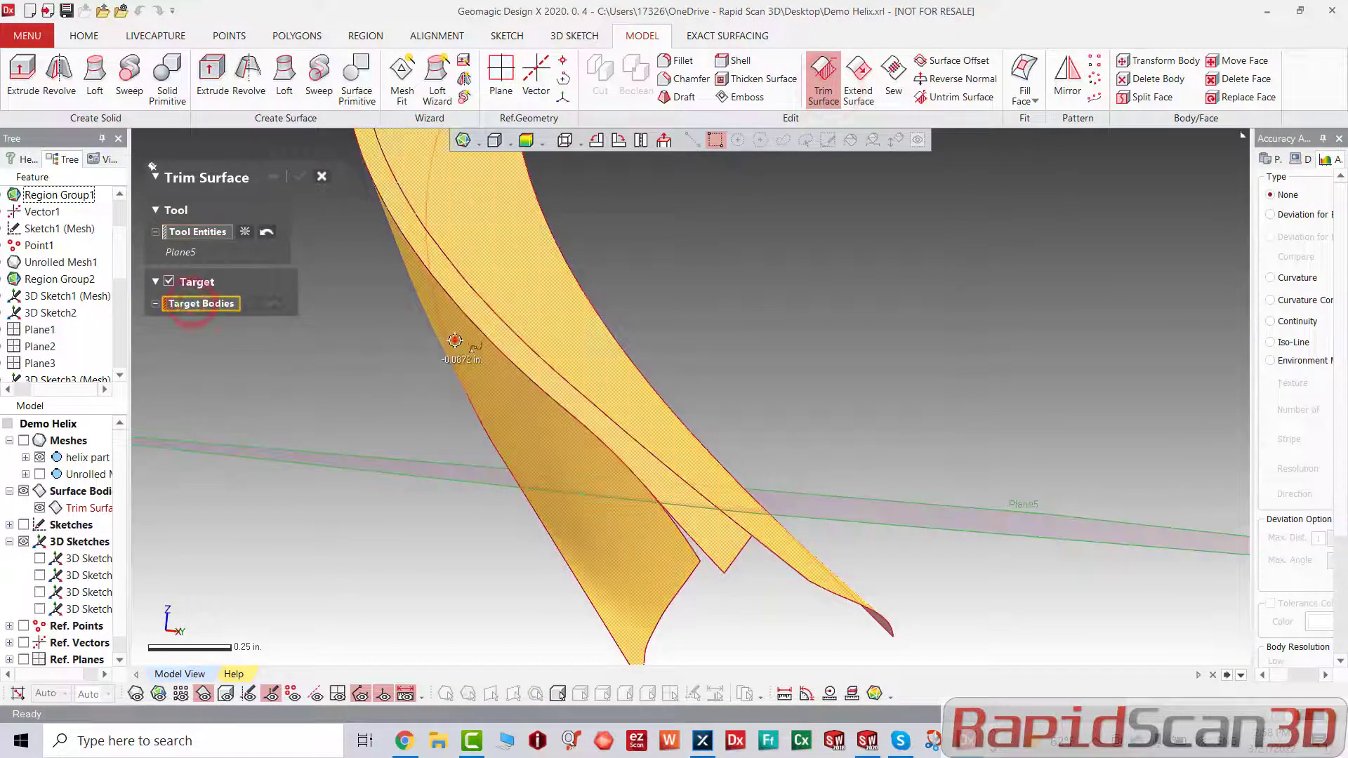
{"action": "left_click", "coordinate": [455, 341]}
{"action": "left_click", "coordinate": [275, 176]}
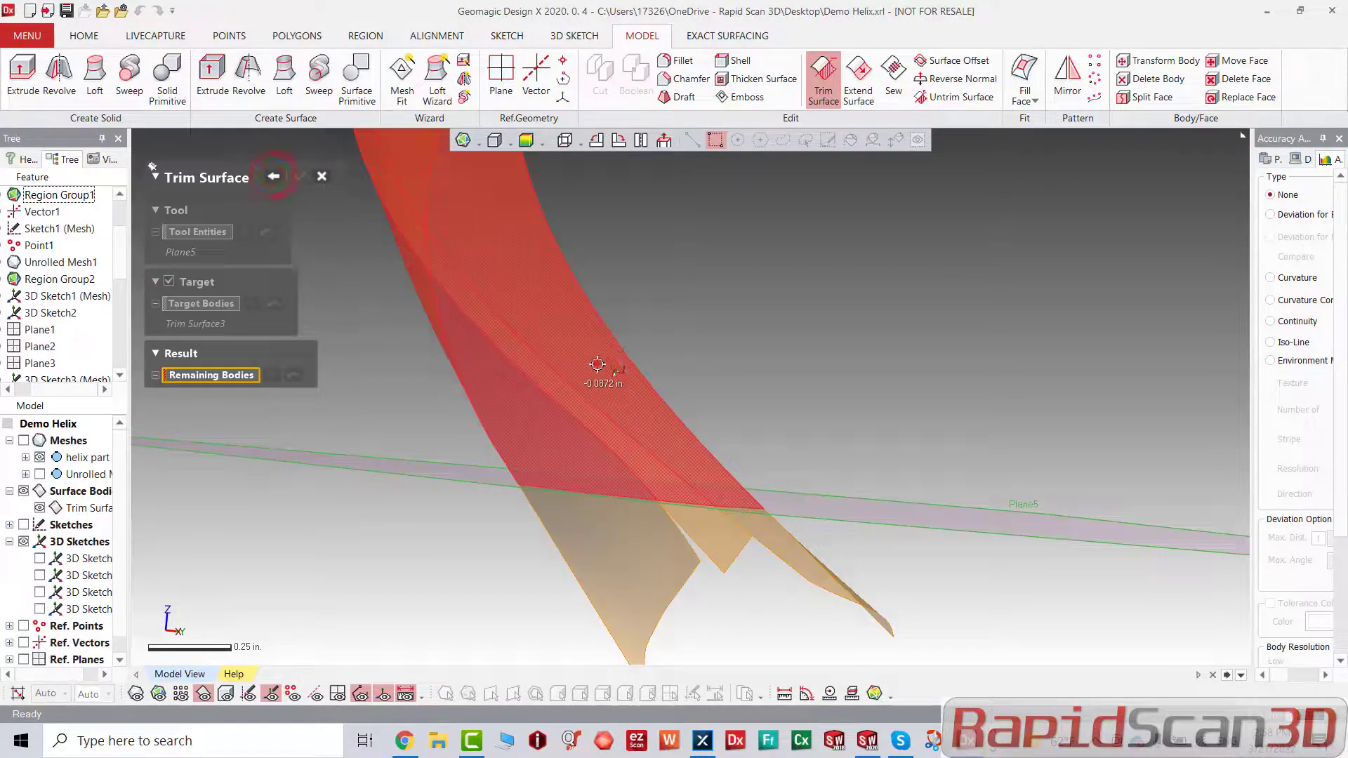
{"action": "left_click", "coordinate": [598, 365]}
{"action": "left_click", "coordinate": [301, 175]}
Step: Compare the trimmed blade surface with the scanned mesh and its regions from several sides, focusing on the lower tip
{"action": "key", "text": "ctrl+1"}
{"action": "key", "text": "ctrl+2"}
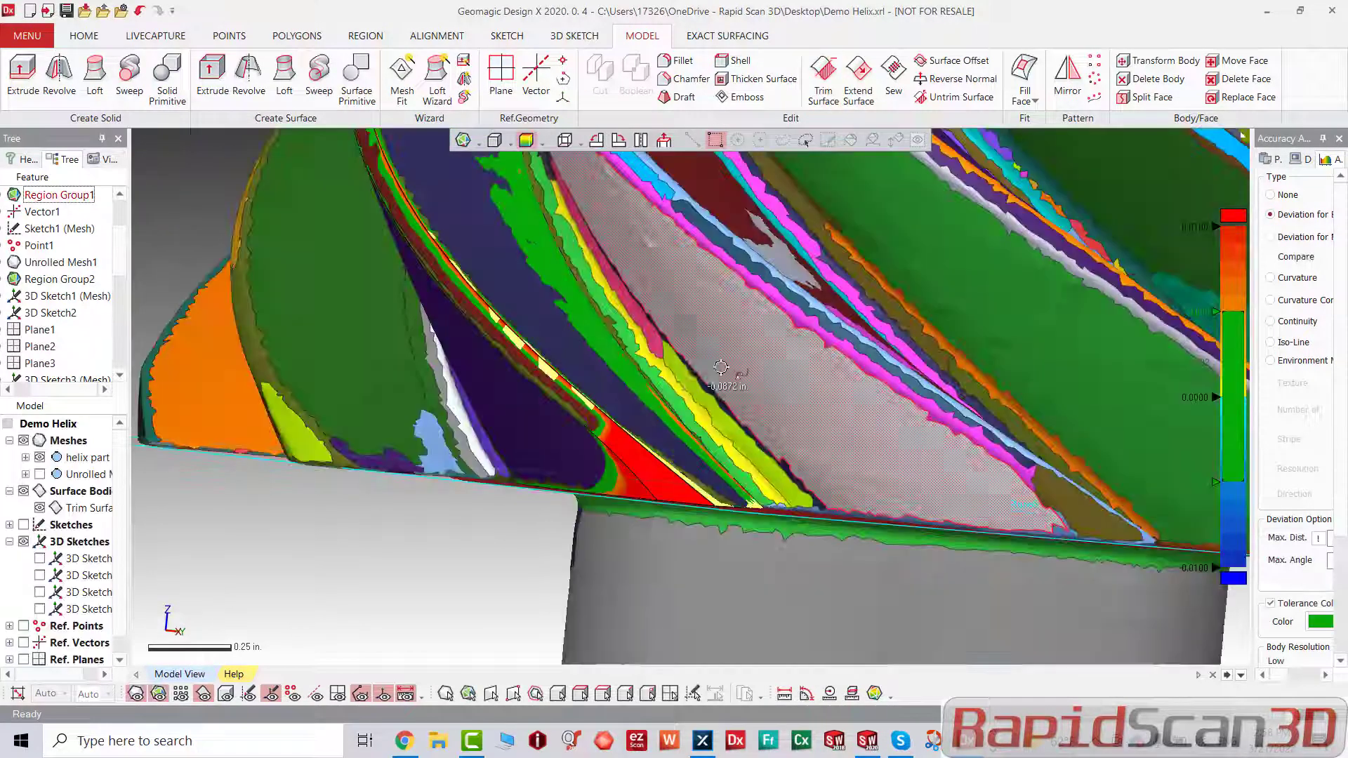
{"action": "right_click_drag", "start_coordinate": [734, 371], "coordinate": [728, 573]}
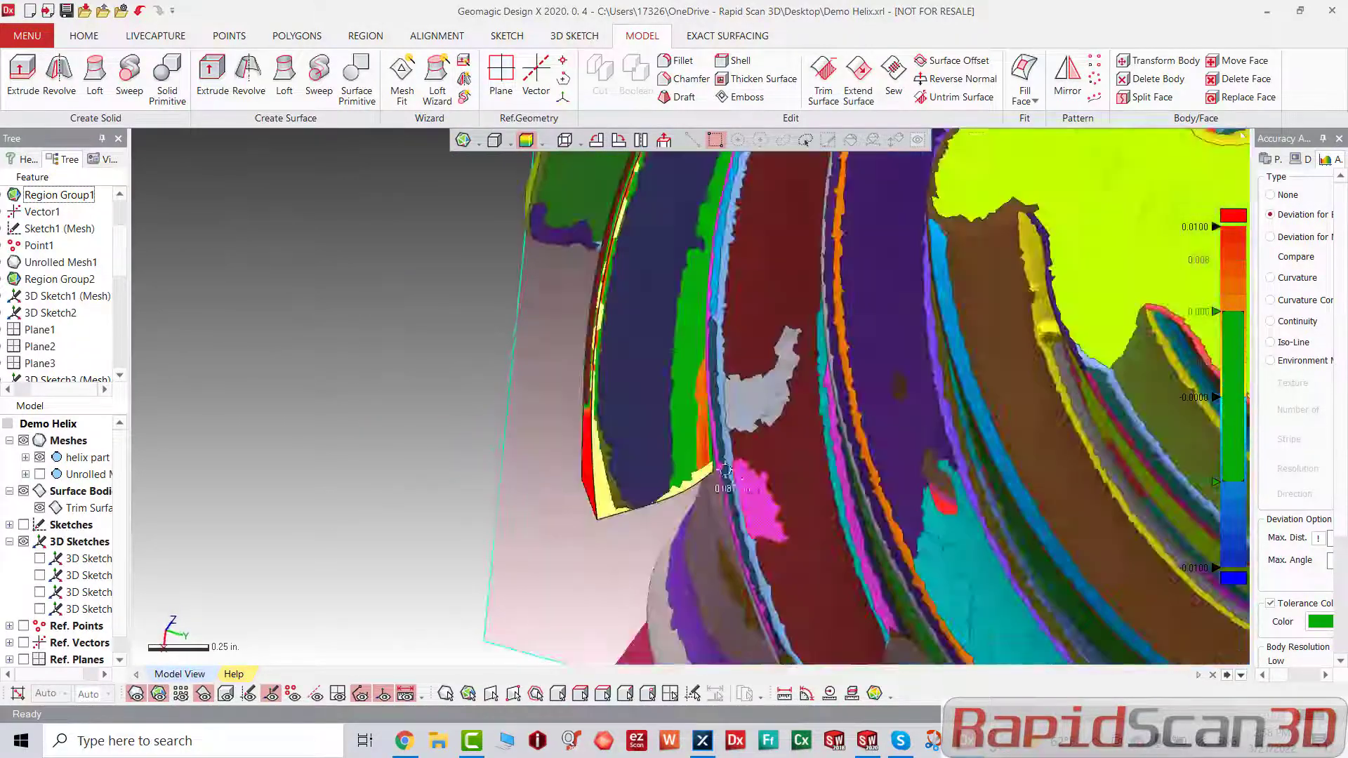
{"action": "scroll", "coordinate": [727, 453], "scroll_direction": "down", "scroll_amount": 3}
{"action": "right_click_drag", "start_coordinate": [727, 450], "coordinate": [791, 363]}
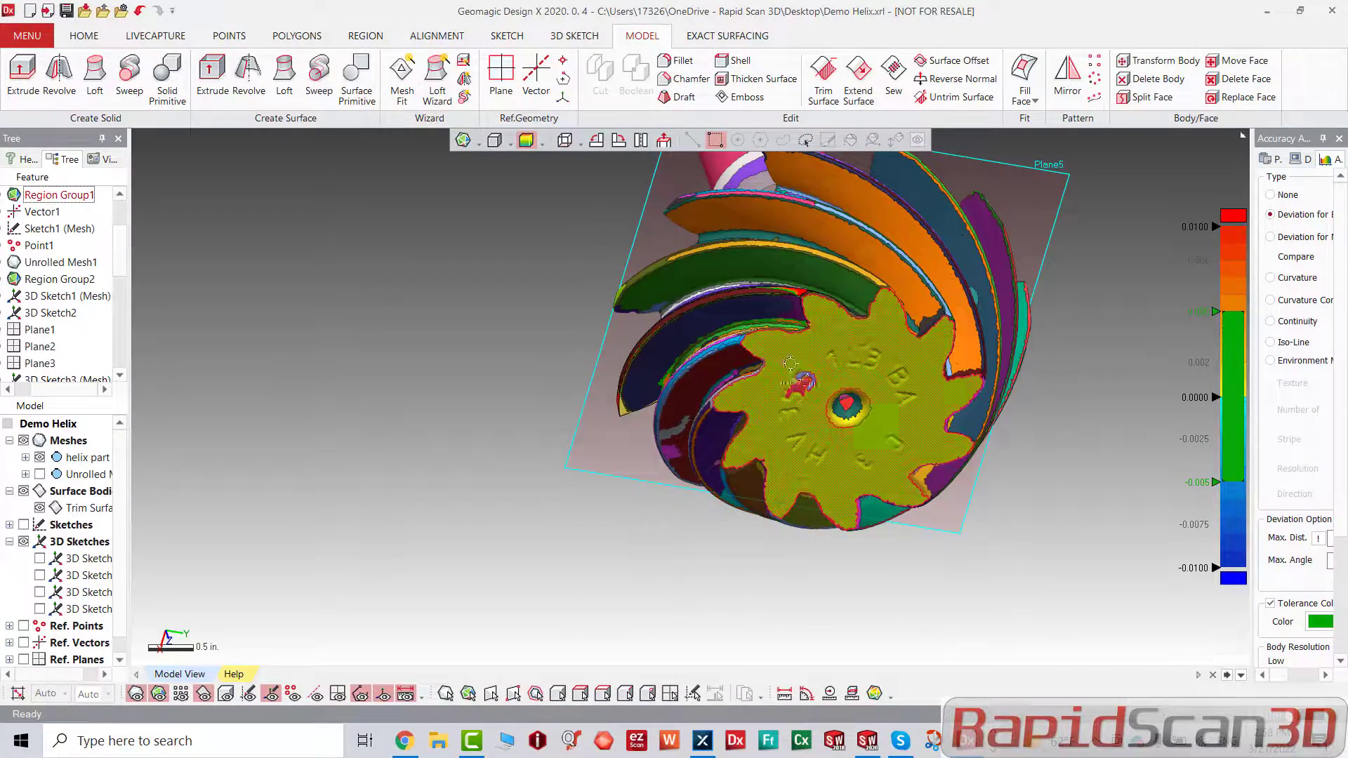
{"action": "right_click_drag", "start_coordinate": [869, 413], "coordinate": [858, 330]}
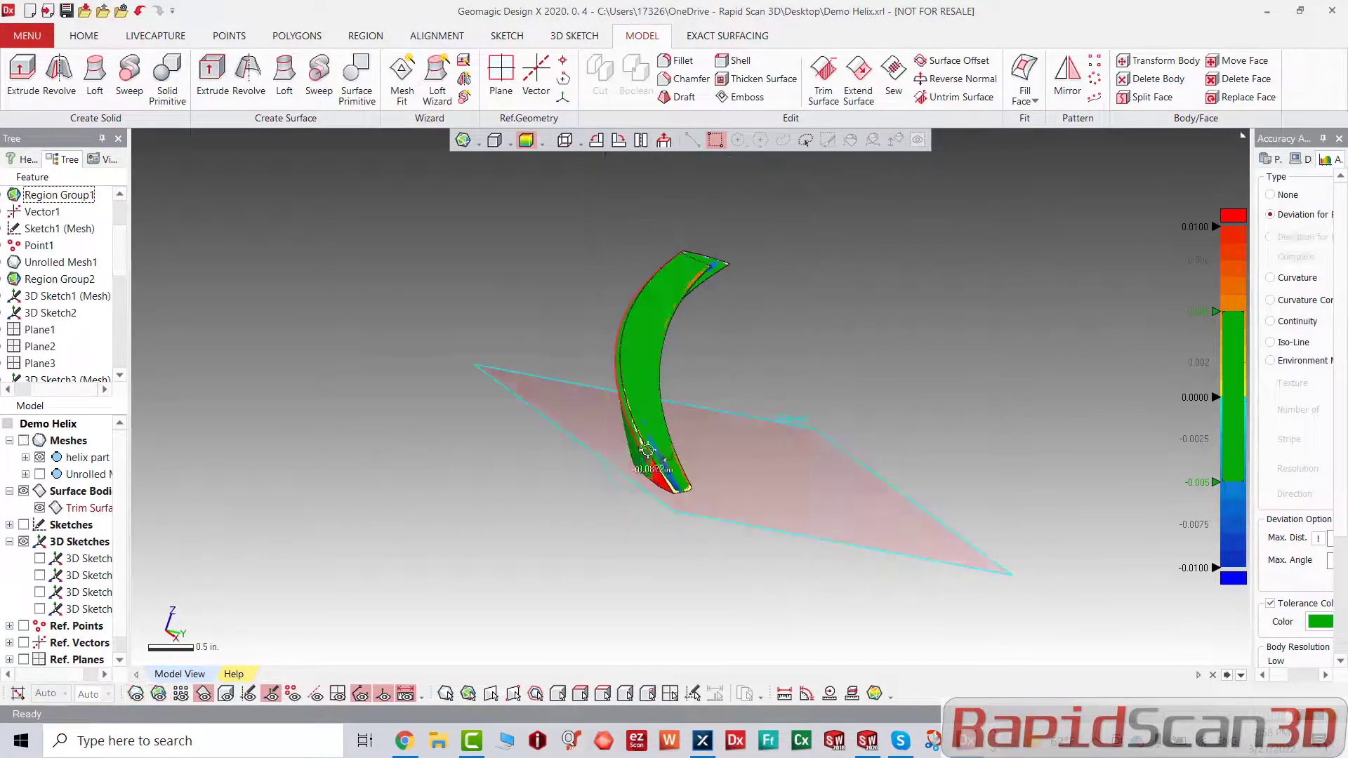
{"action": "scroll", "coordinate": [691, 444], "scroll_direction": "up", "scroll_amount": 4}
{"action": "right_click_drag", "start_coordinate": [691, 444], "coordinate": [860, 259]}
{"action": "right_click_drag", "start_coordinate": [584, 405], "coordinate": [1018, 422]}
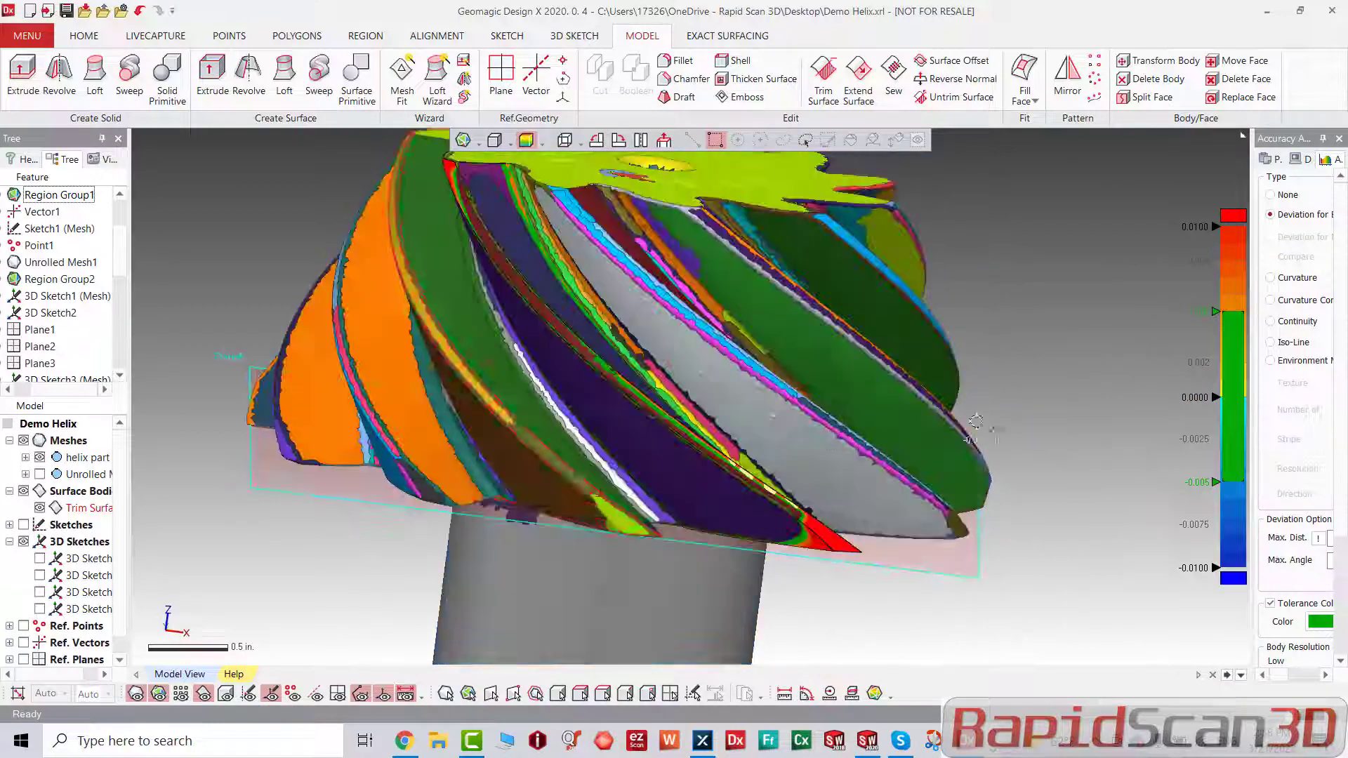
{"action": "right_click_drag", "start_coordinate": [519, 487], "coordinate": [711, 378]}
{"action": "right_click_drag", "start_coordinate": [764, 430], "coordinate": [340, 438]}
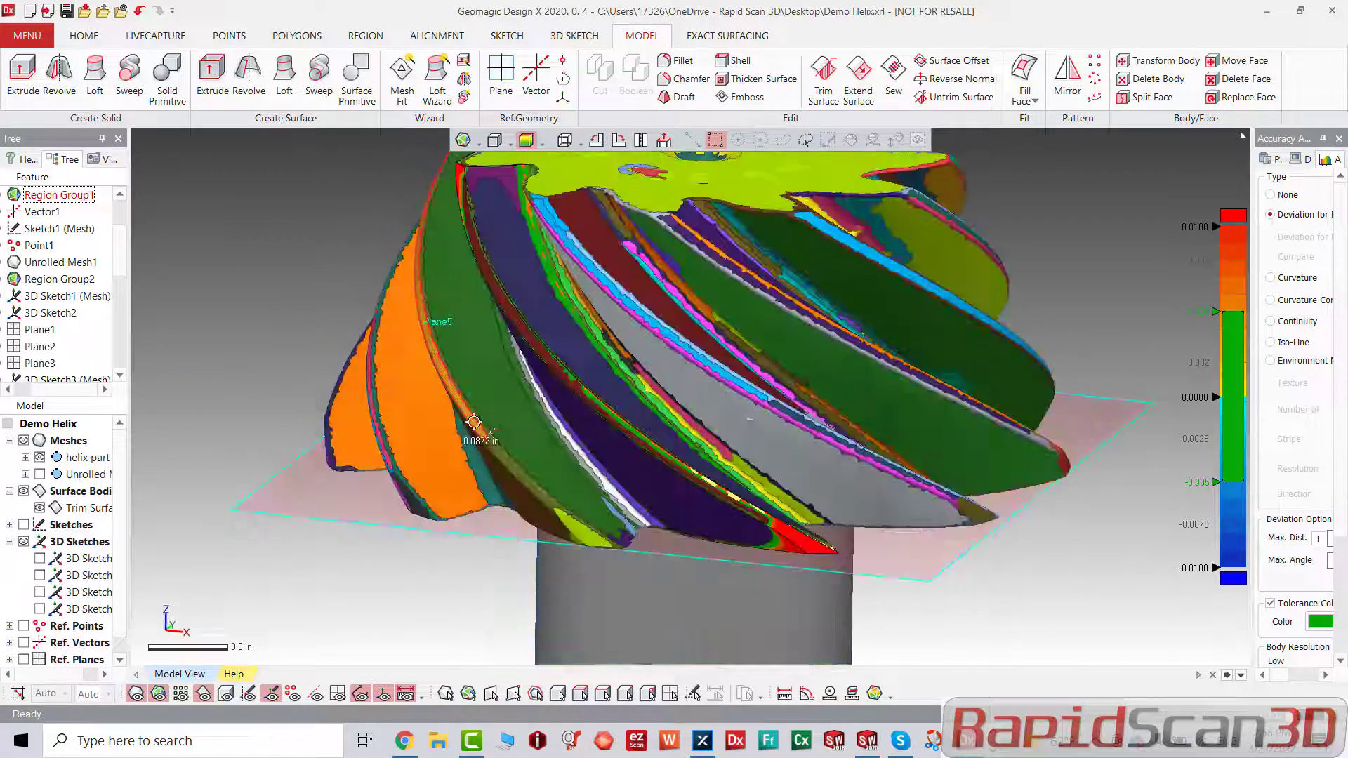
{"action": "key", "text": "ctrl+1"}
{"action": "key", "text": "ctrl+2"}
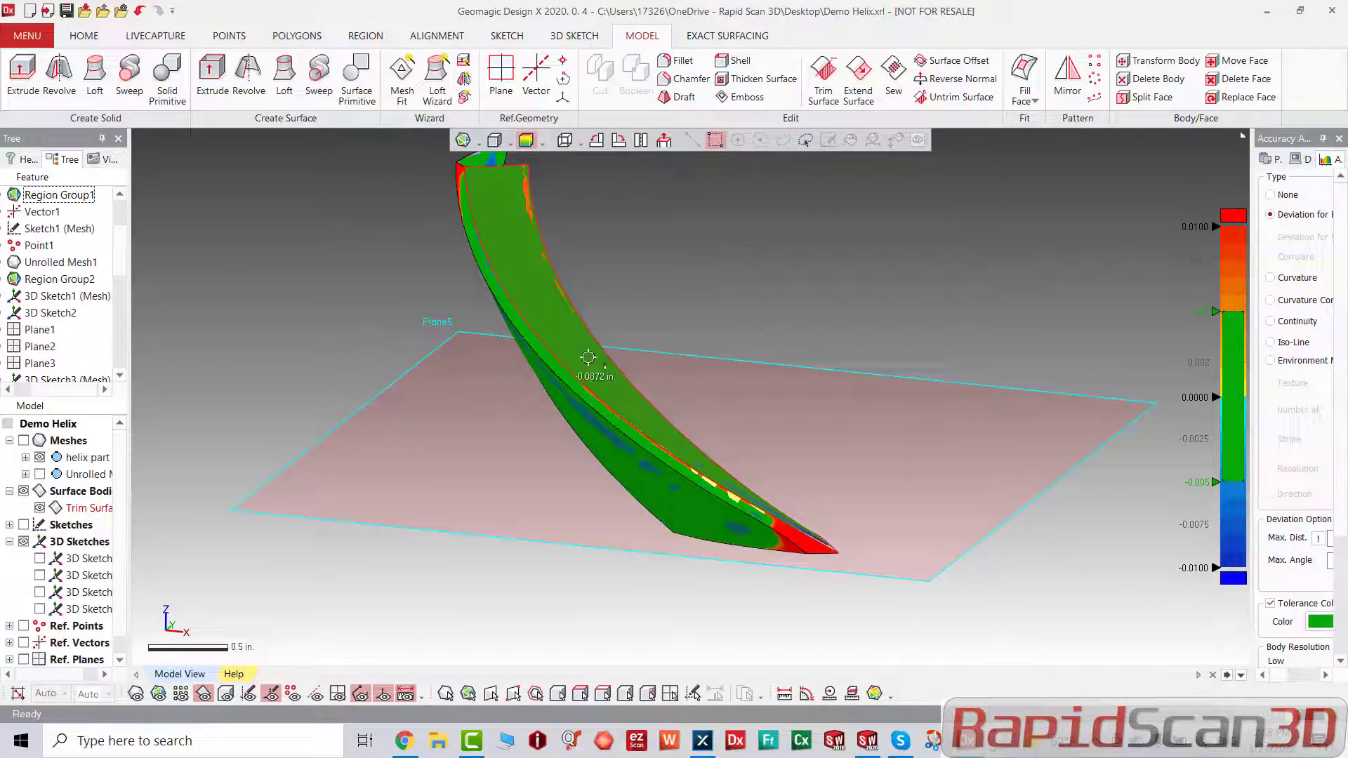
Step: Apply a 0.05 in constant fillet to the long edge between the blade's wide upper face and its narrow crest
{"action": "right_click_drag", "start_coordinate": [534, 232], "coordinate": [713, 103]}
{"action": "left_click", "coordinate": [678, 59]}
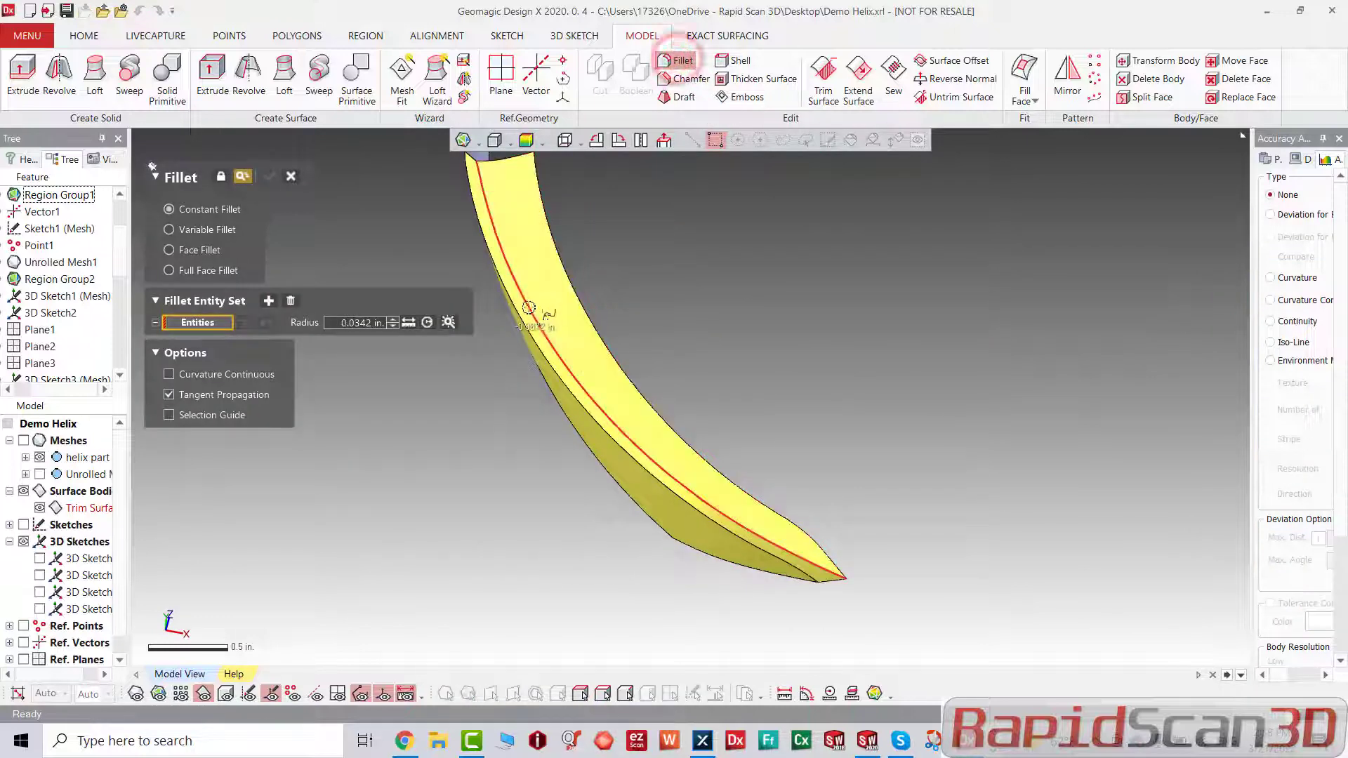
{"action": "left_click", "coordinate": [530, 302]}
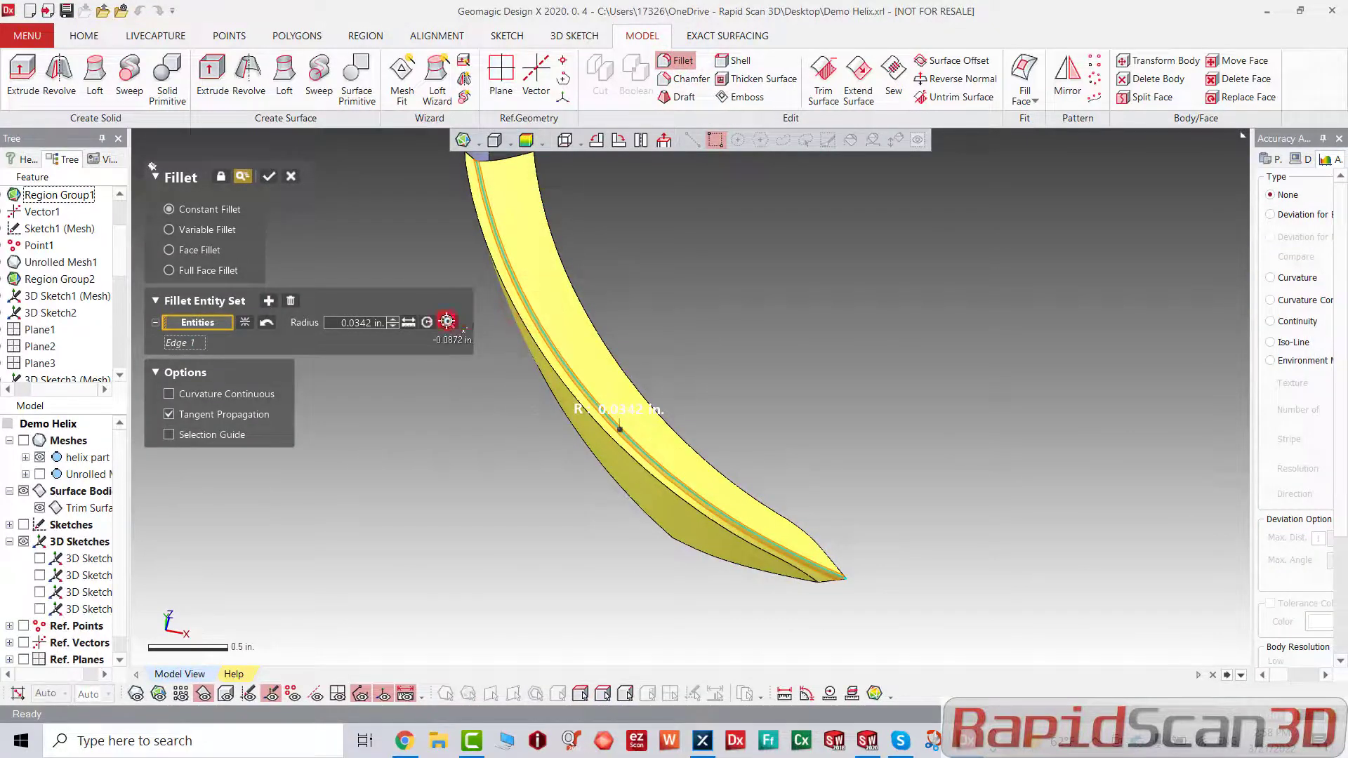
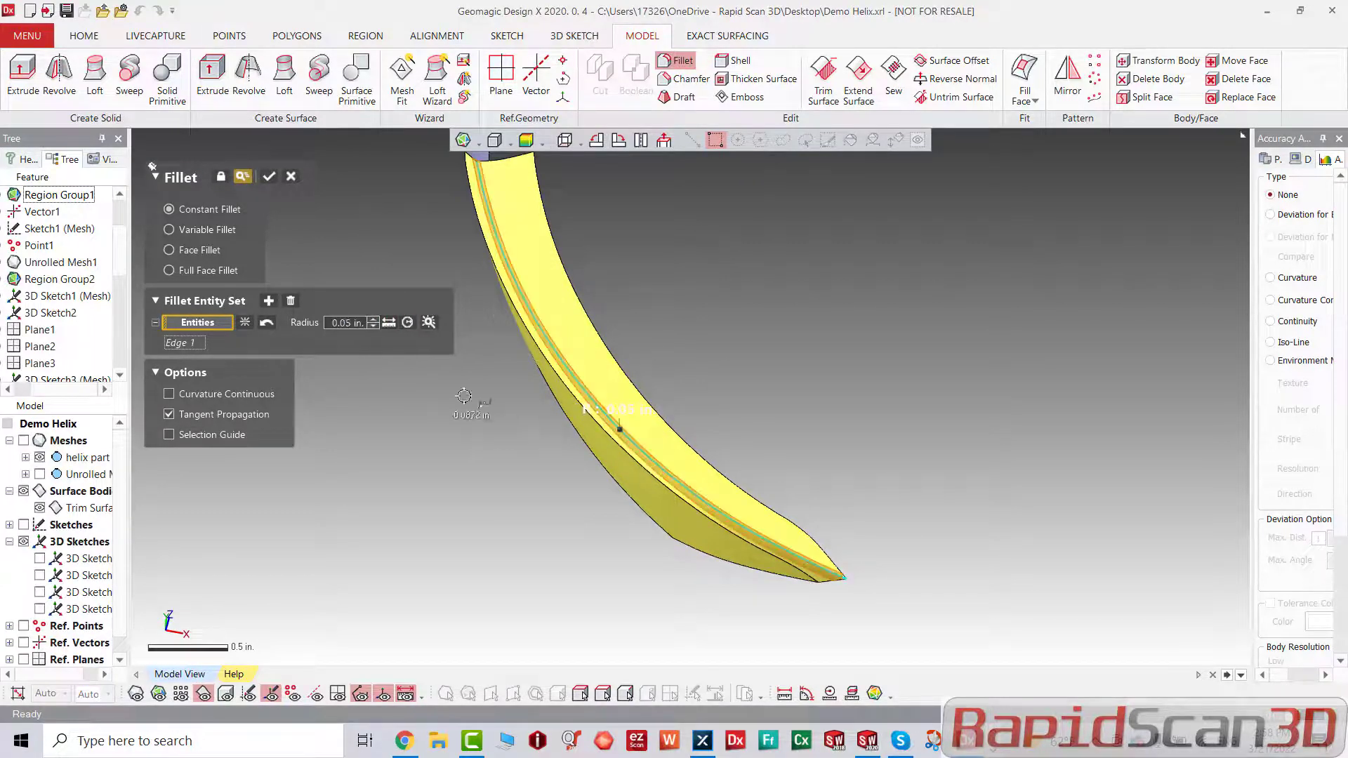
{"action": "scroll", "coordinate": [530, 224], "scroll_direction": "up", "scroll_amount": 3}
{"action": "scroll", "coordinate": [472, 233], "scroll_direction": "up", "scroll_amount": 2}
{"action": "scroll", "coordinate": [472, 365], "scroll_direction": "down", "scroll_amount": 1}
{"action": "right_click_drag", "start_coordinate": [472, 365], "coordinate": [691, 247]}
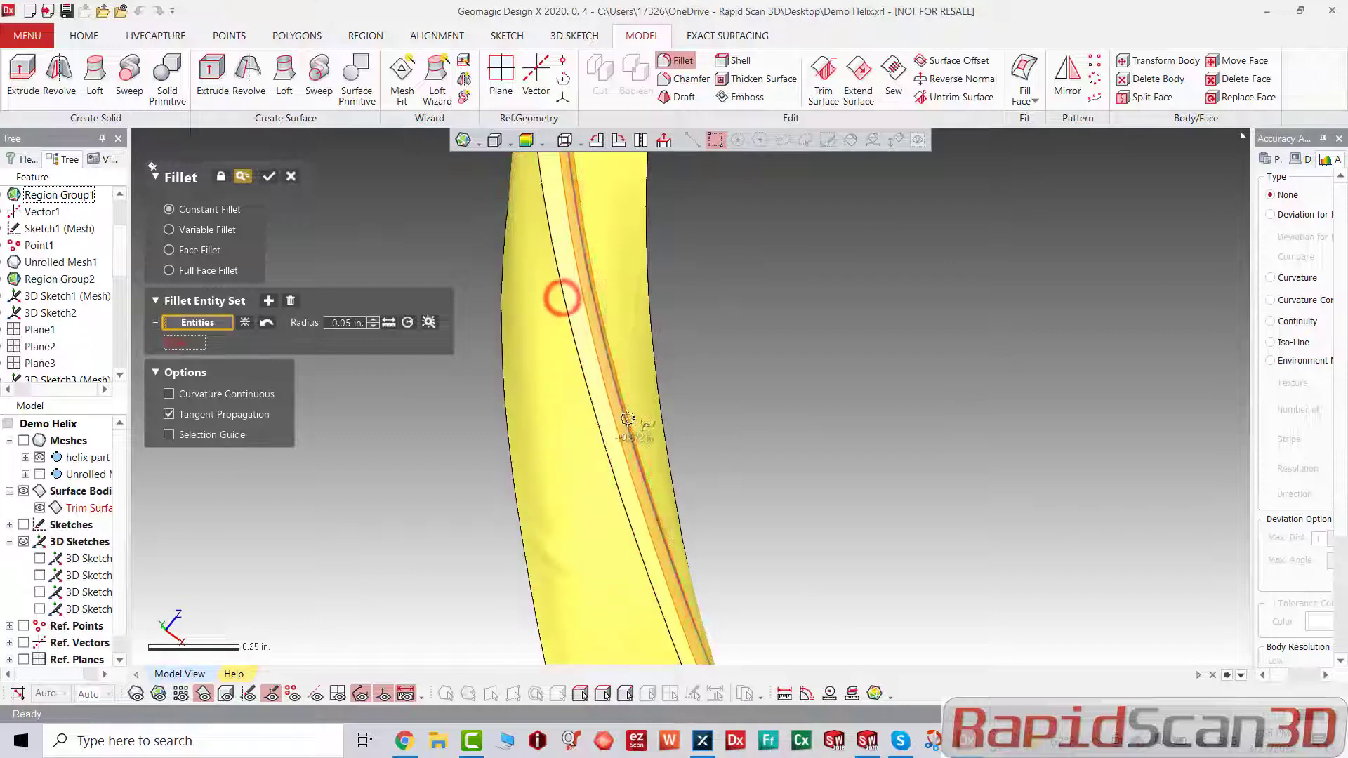
{"action": "left_click", "coordinate": [562, 307]}
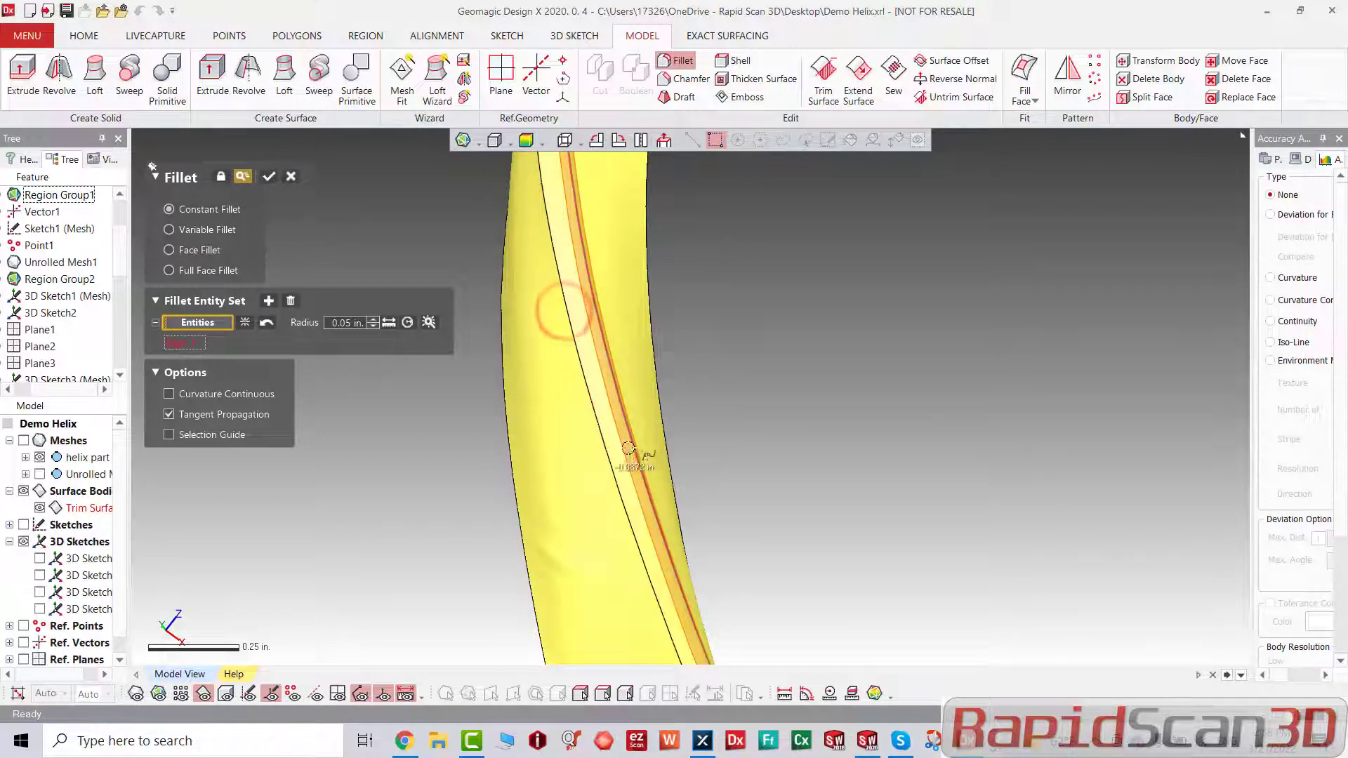
{"action": "left_click", "coordinate": [266, 174]}
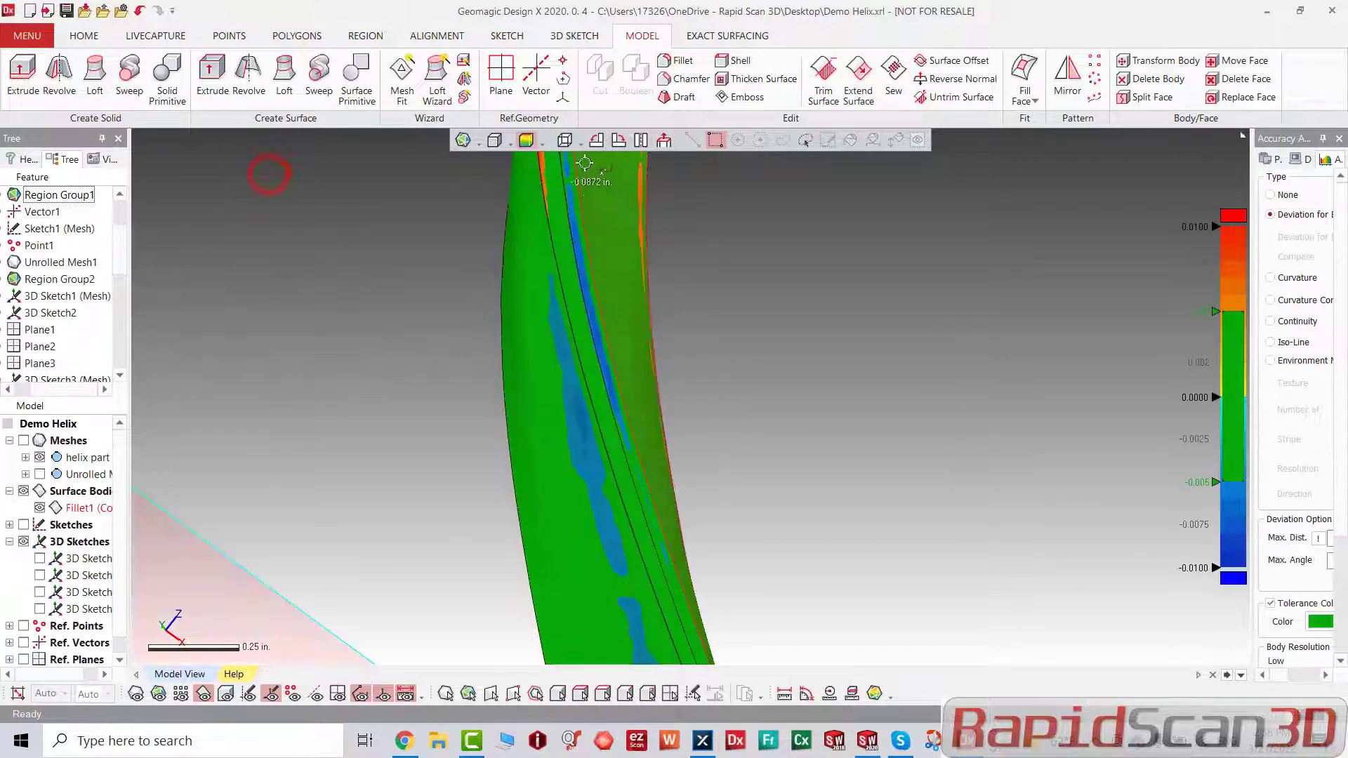
Step: Inspect the surface deviation along the filleted blade, from its upper end to the lower tip
{"action": "left_click", "coordinate": [681, 61]}
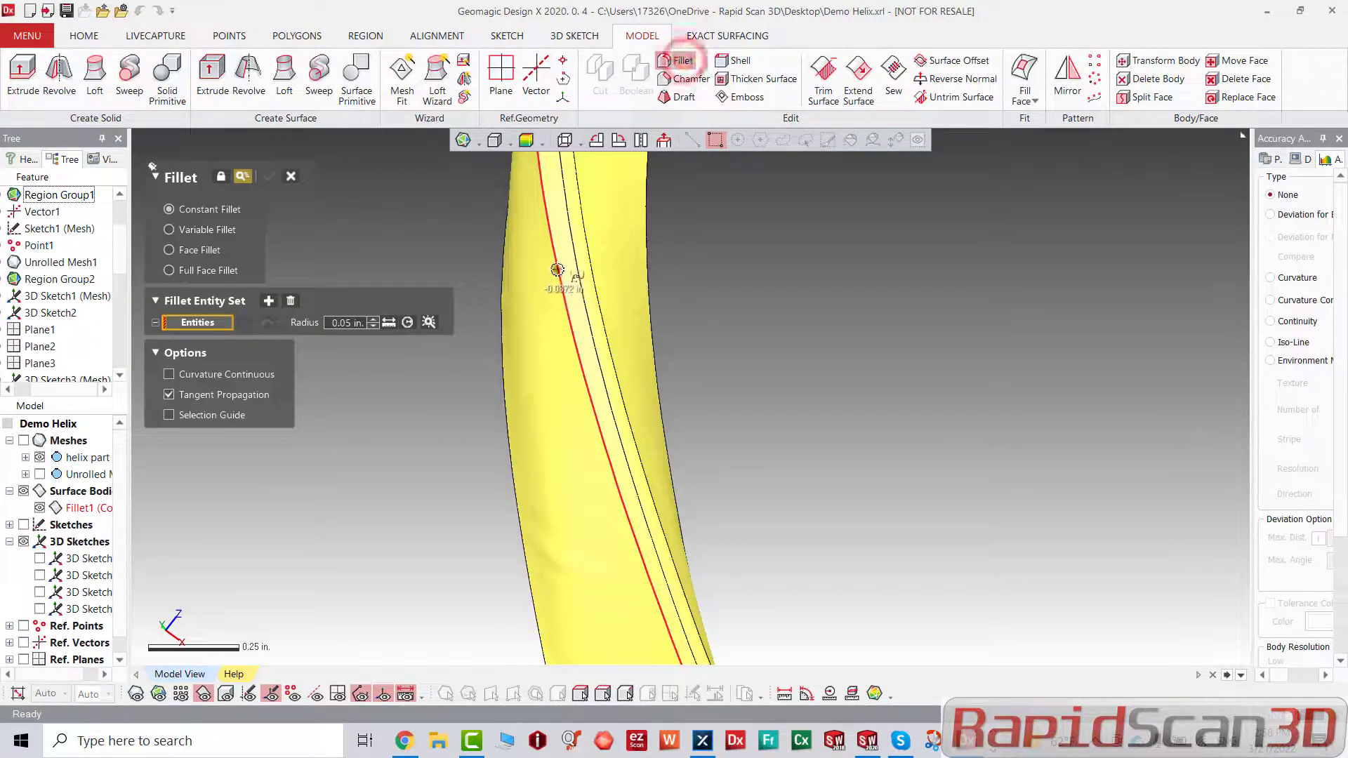
{"action": "left_click", "coordinate": [290, 177]}
{"action": "scroll", "coordinate": [665, 322], "scroll_direction": "down", "scroll_amount": 5}
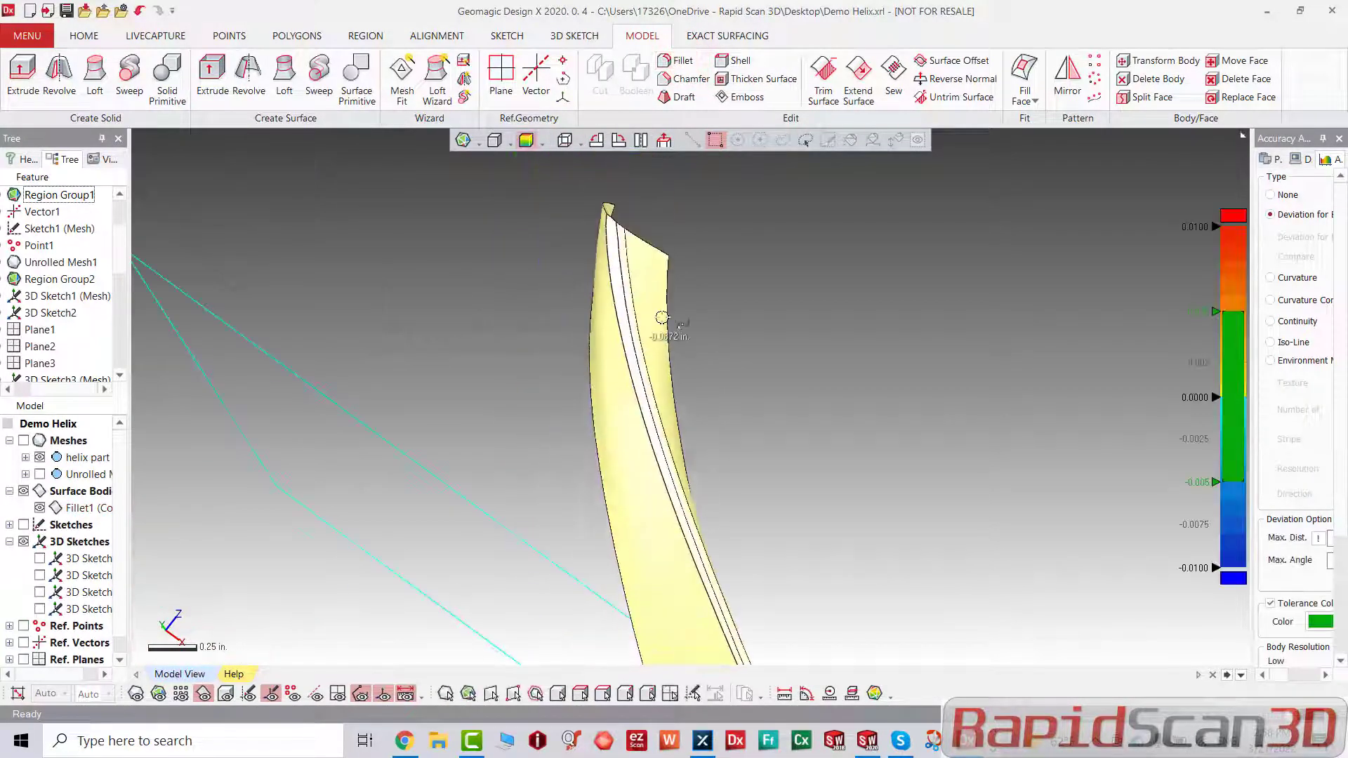
{"action": "right_click_drag", "start_coordinate": [667, 319], "coordinate": [795, 457]}
{"action": "scroll", "coordinate": [747, 554], "scroll_direction": "up", "scroll_amount": 5}
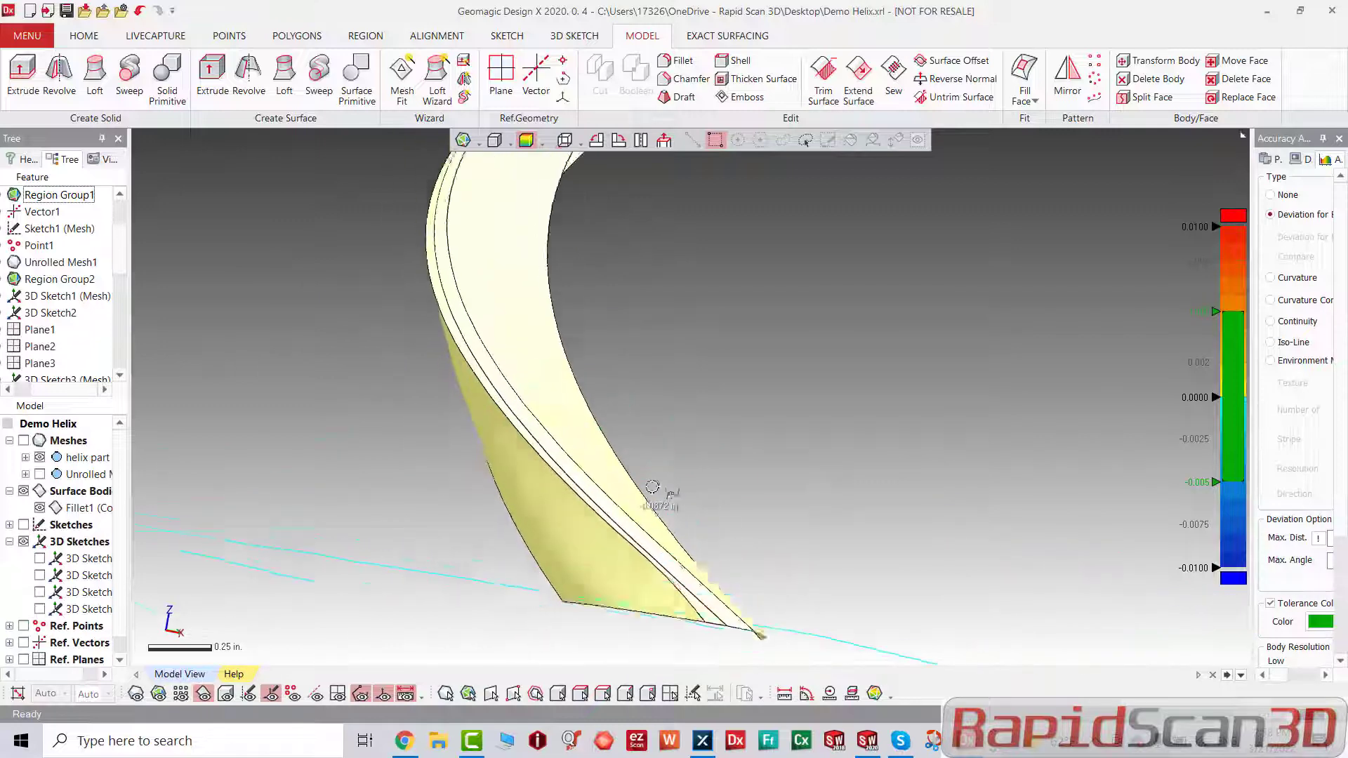
{"action": "right_click_drag", "start_coordinate": [651, 490], "coordinate": [398, 457]}
{"action": "scroll", "coordinate": [598, 616], "scroll_direction": "up", "scroll_amount": 5}
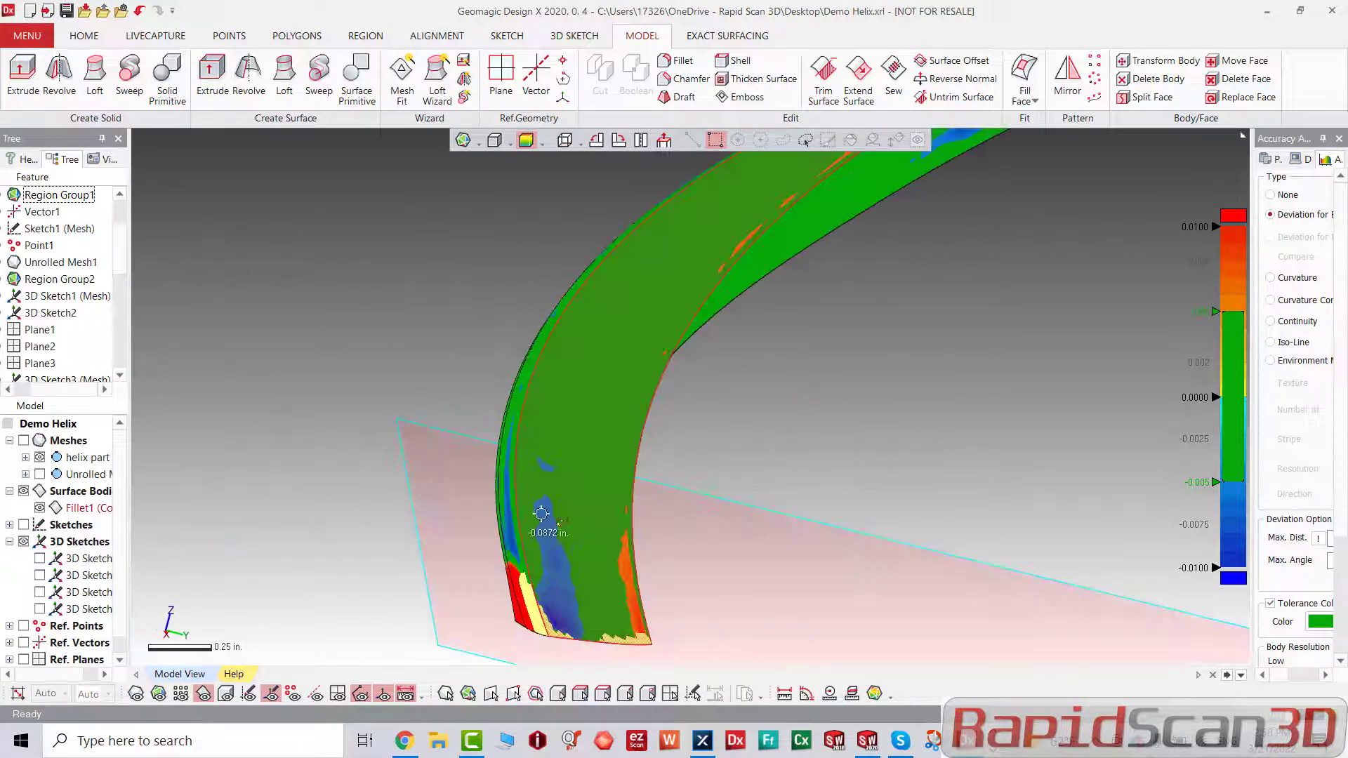
{"action": "scroll", "coordinate": [555, 465], "scroll_direction": "down", "scroll_amount": 2}
{"action": "right_click_drag", "start_coordinate": [555, 464], "coordinate": [704, 479]}
{"action": "right_click_drag", "start_coordinate": [672, 425], "coordinate": [699, 379]}
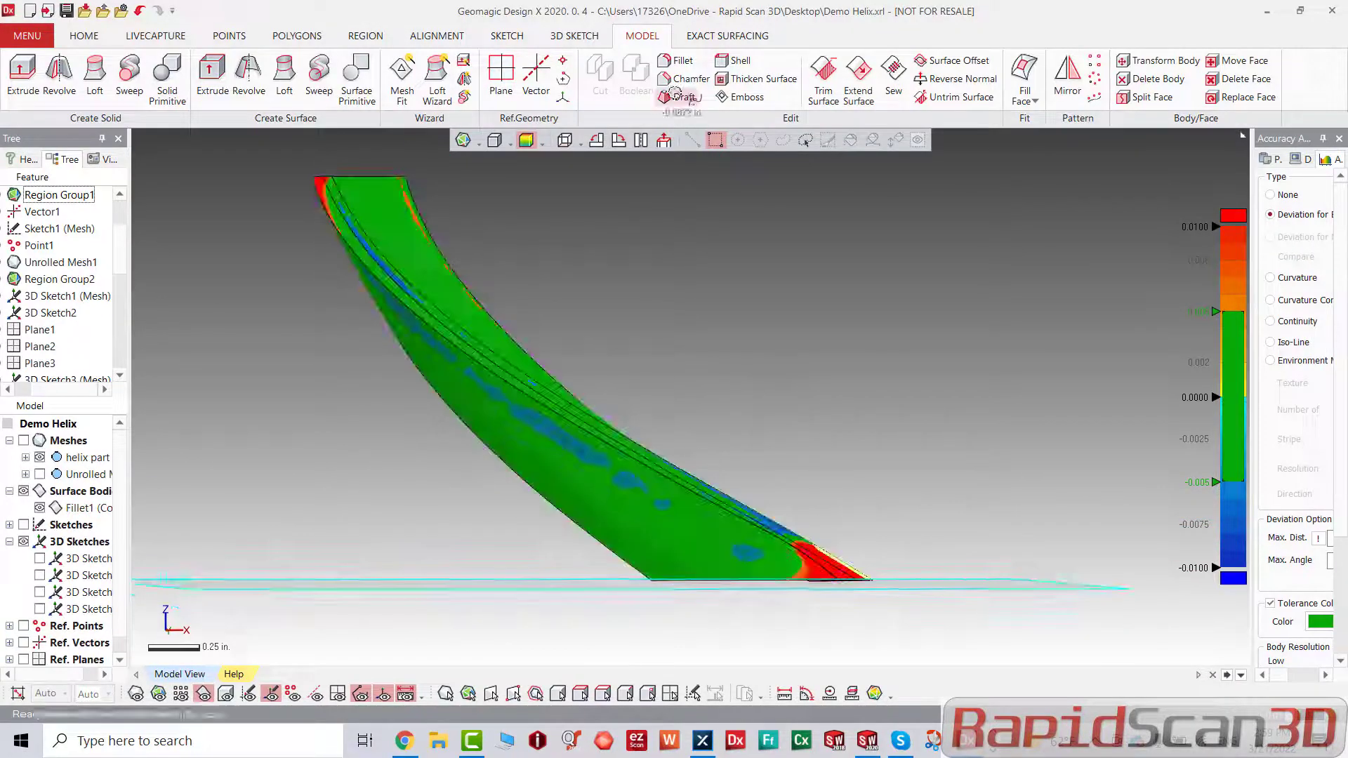
Step: Try to sew the filleted blade surface body
{"action": "left_click", "coordinate": [893, 79]}
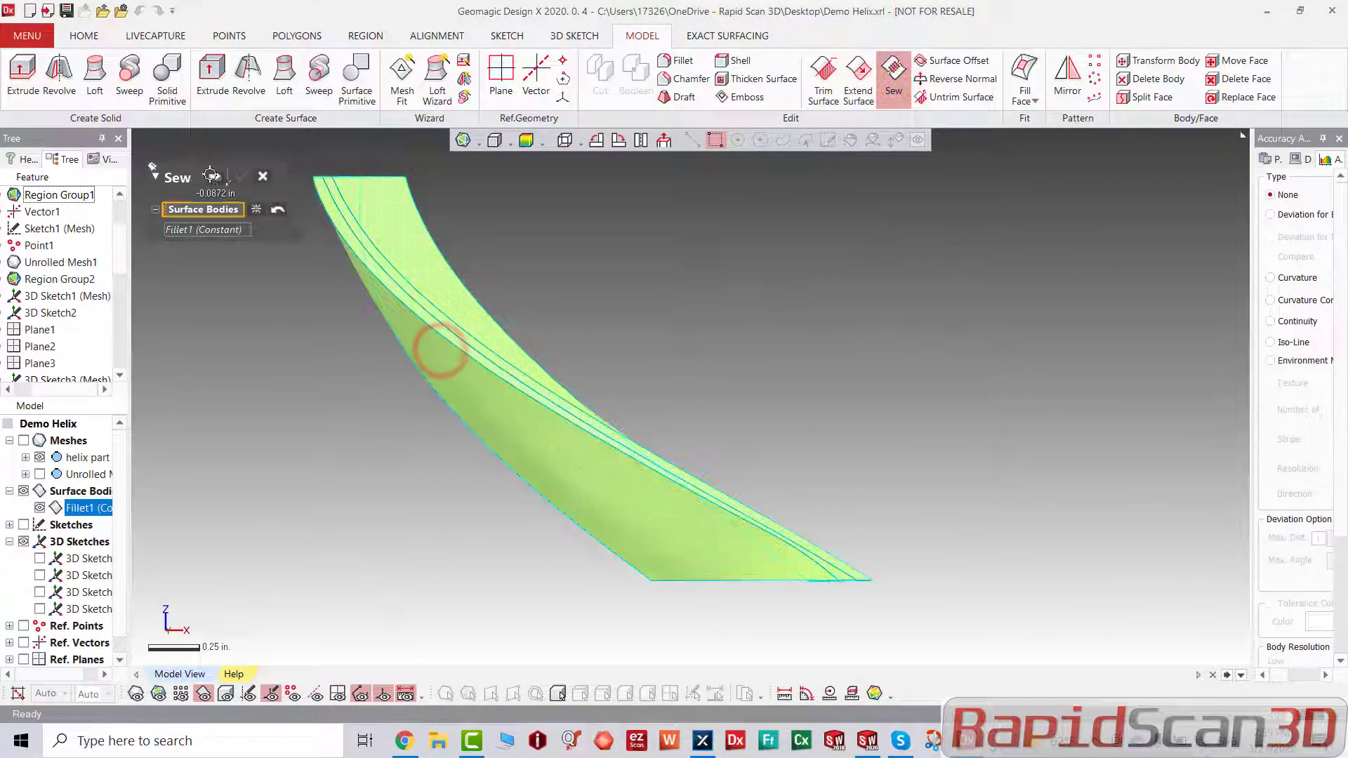
{"action": "left_click", "coordinate": [214, 174]}
{"action": "left_click", "coordinate": [264, 176]}
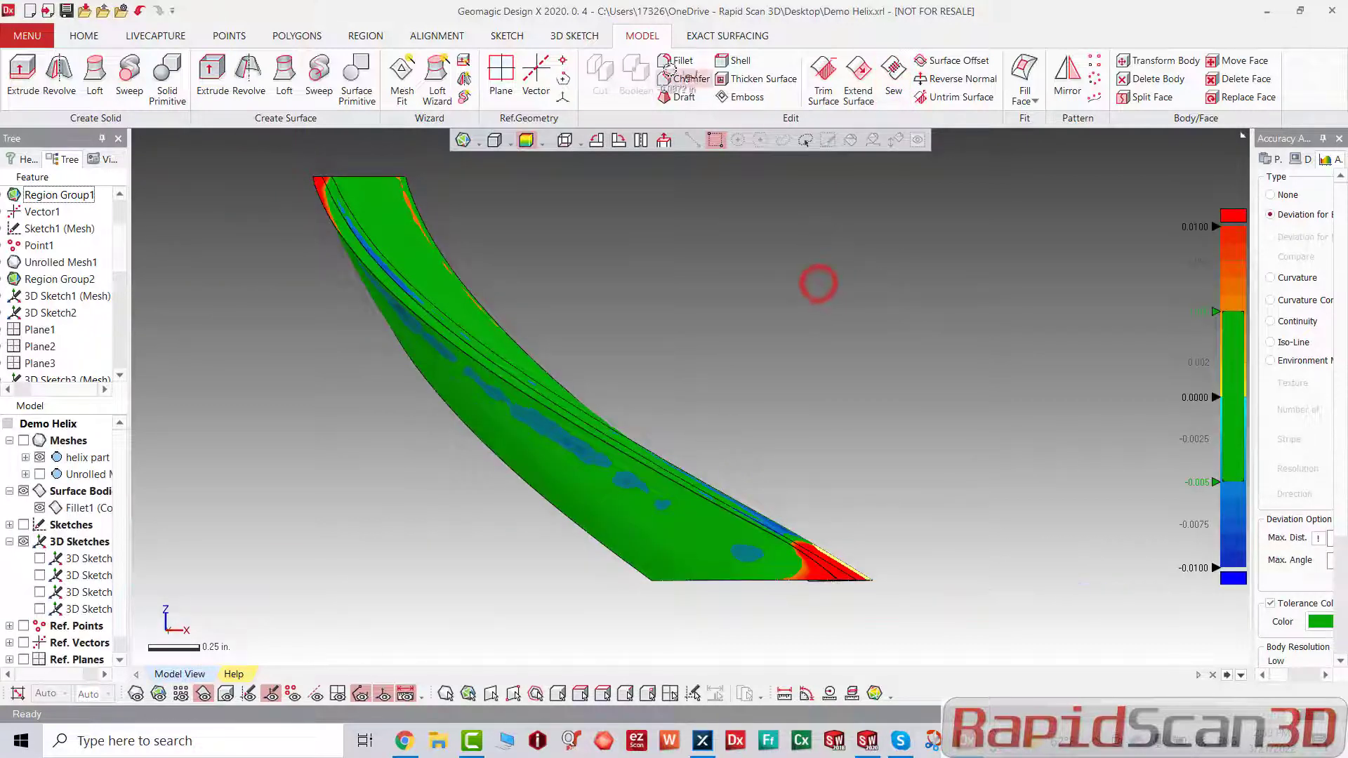
Step: Try a constant fillet on both segments of the edge between the crest and lower flank, using the estimated 0.2544 in radius
{"action": "left_click", "coordinate": [668, 61]}
{"action": "left_click", "coordinate": [489, 370]}
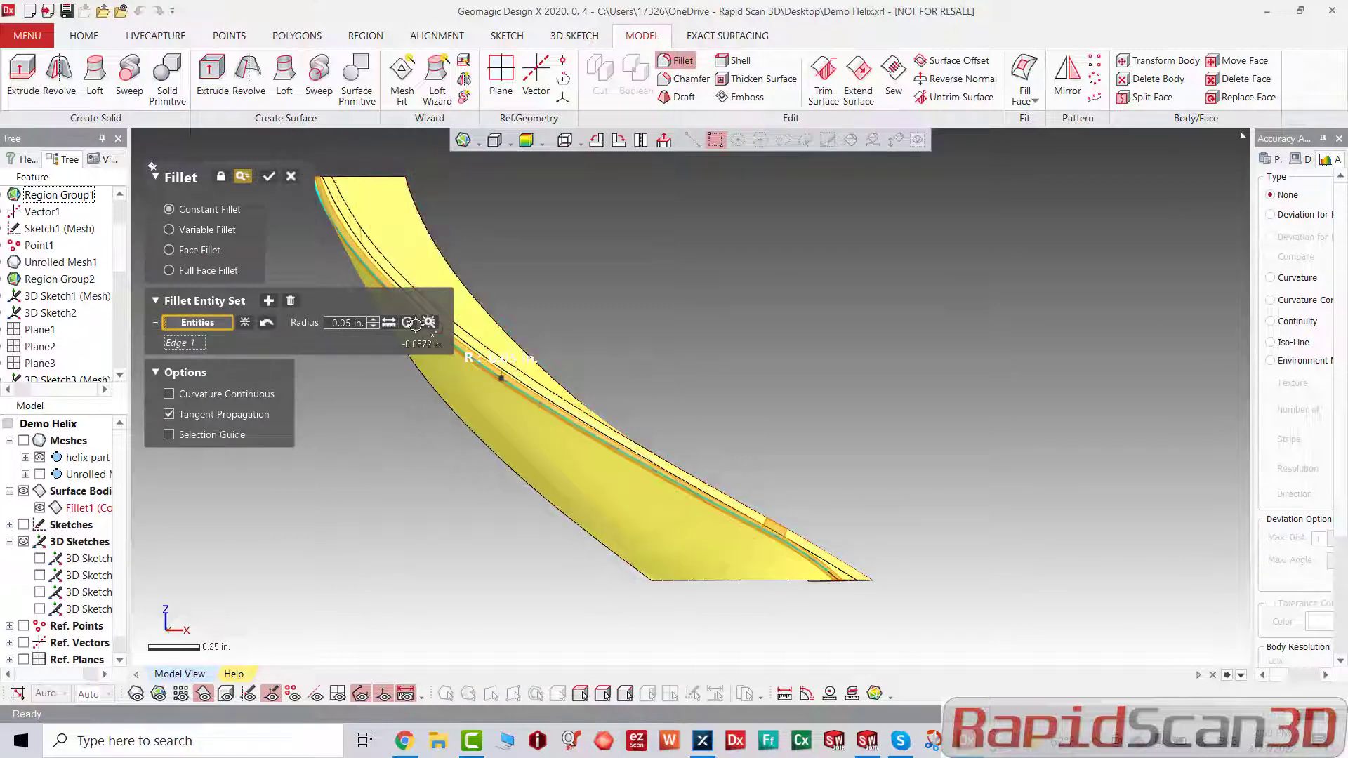
{"action": "left_click", "coordinate": [425, 323]}
{"action": "scroll", "coordinate": [773, 581], "scroll_direction": "up", "scroll_amount": 4}
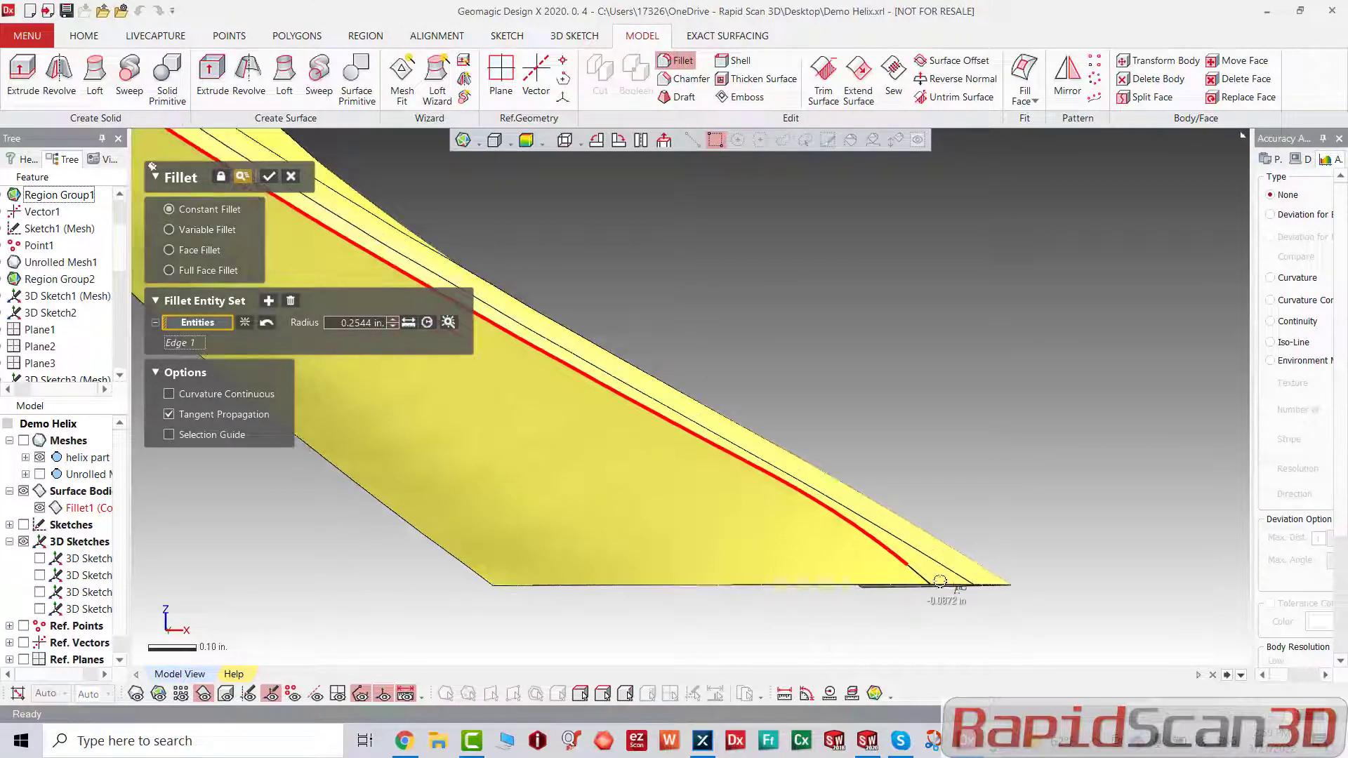
{"action": "left_click", "coordinate": [922, 580]}
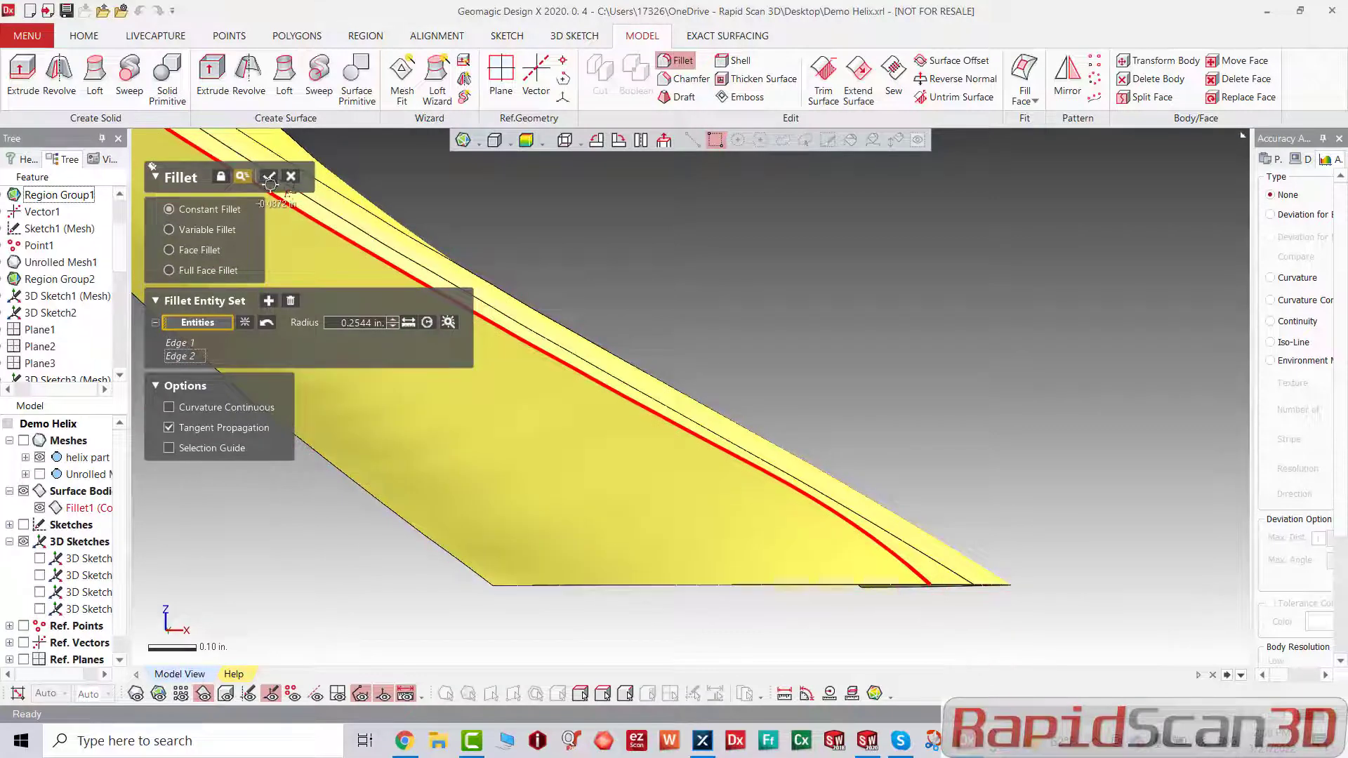
{"action": "left_click", "coordinate": [268, 176]}
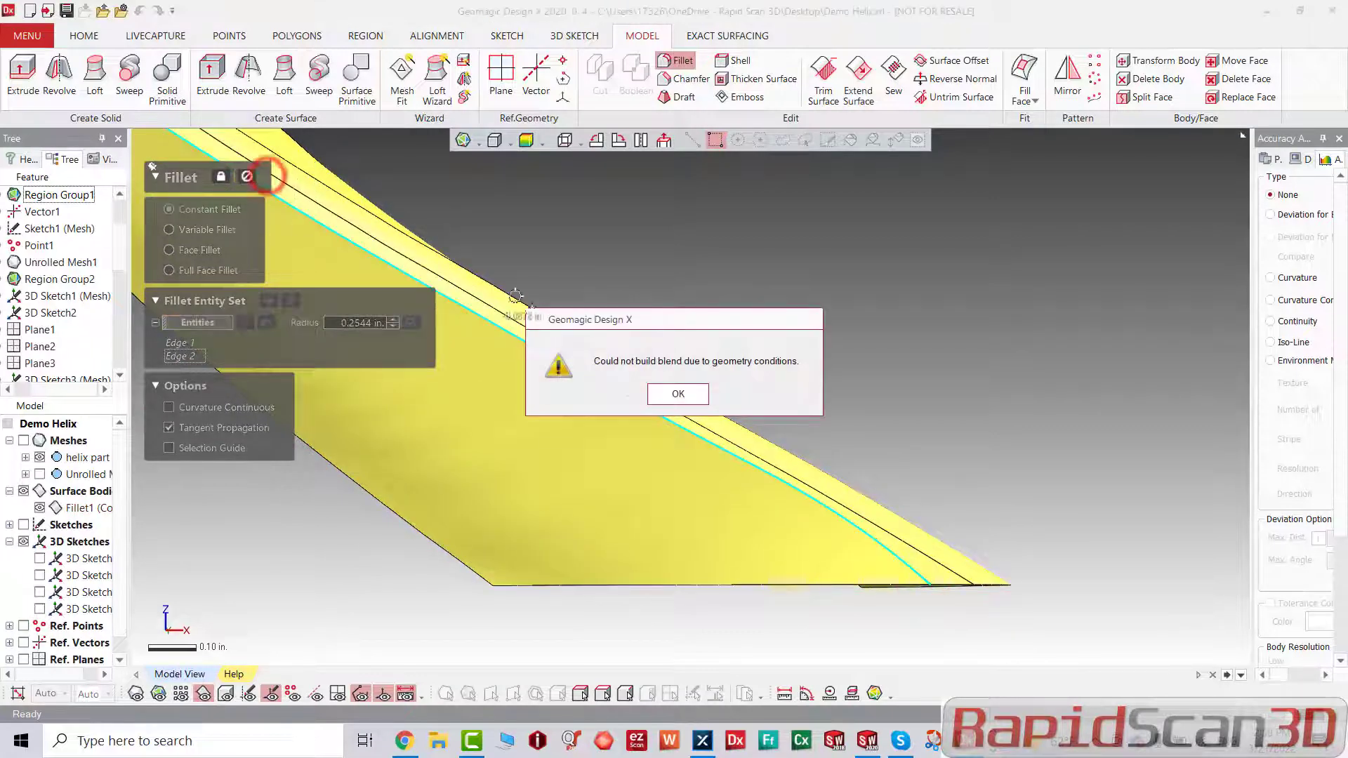
{"action": "left_click", "coordinate": [675, 397]}
{"action": "key", "text": "Escape"}
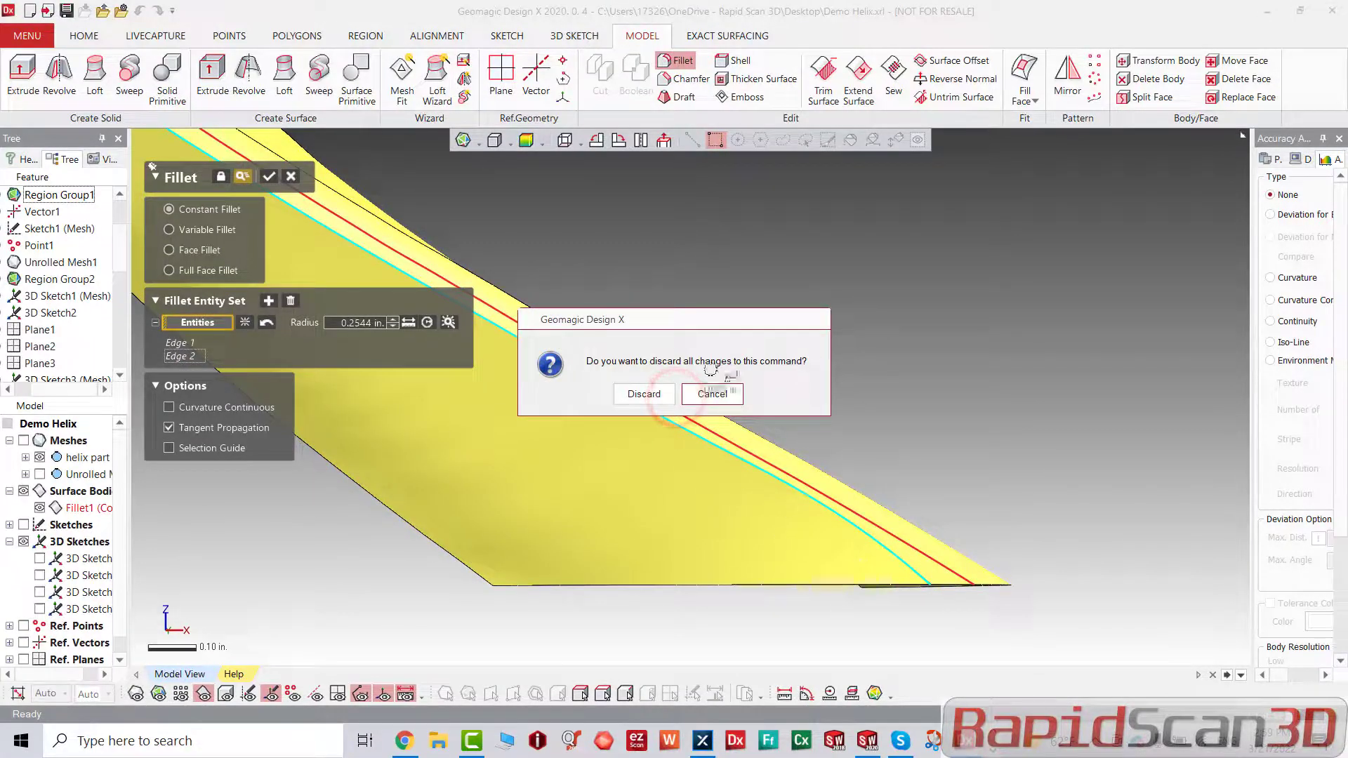
{"action": "left_click", "coordinate": [663, 393]}
Step: Turn off the deviation display and try to extend the flank edge along the tip gap by 0.3 in with the Same Surface method
{"action": "scroll", "coordinate": [662, 394], "scroll_direction": "up", "scroll_amount": 5}
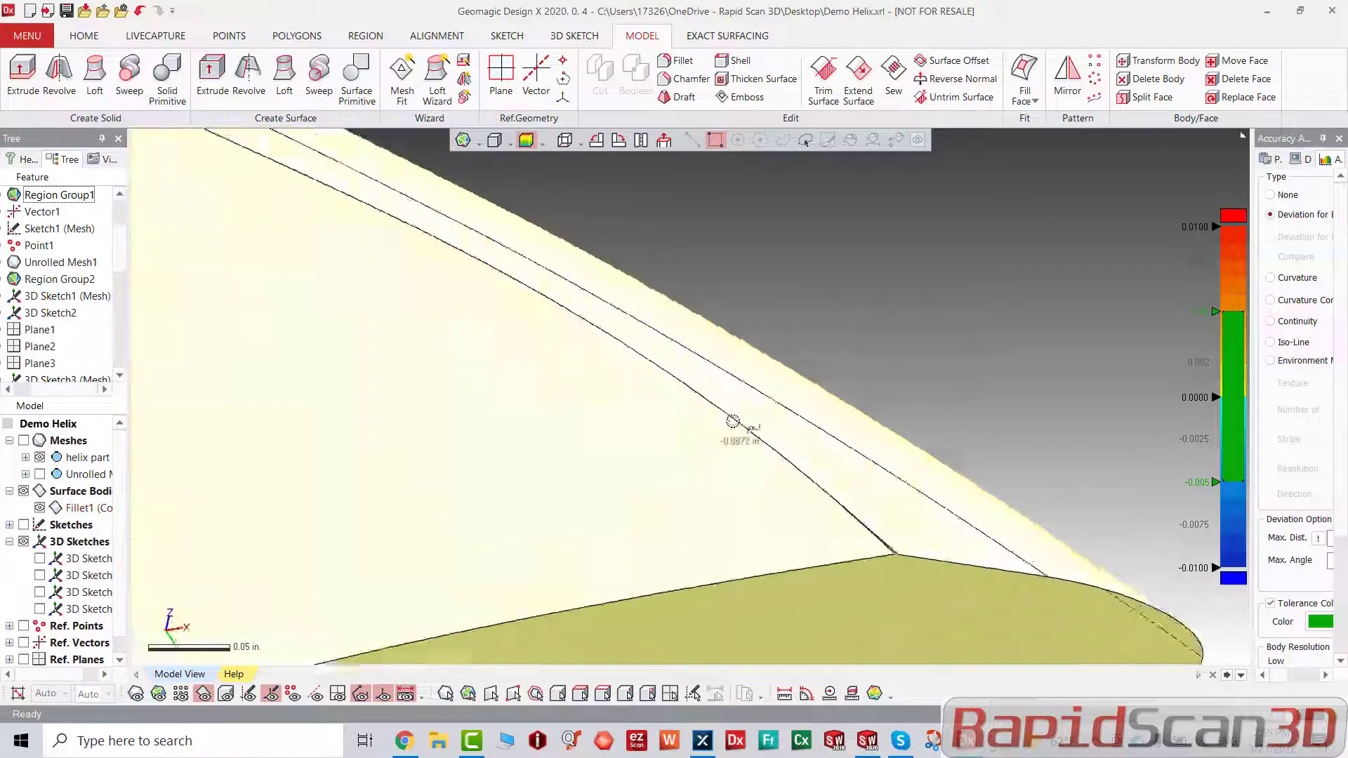
{"action": "scroll", "coordinate": [732, 422], "scroll_direction": "up", "scroll_amount": 5}
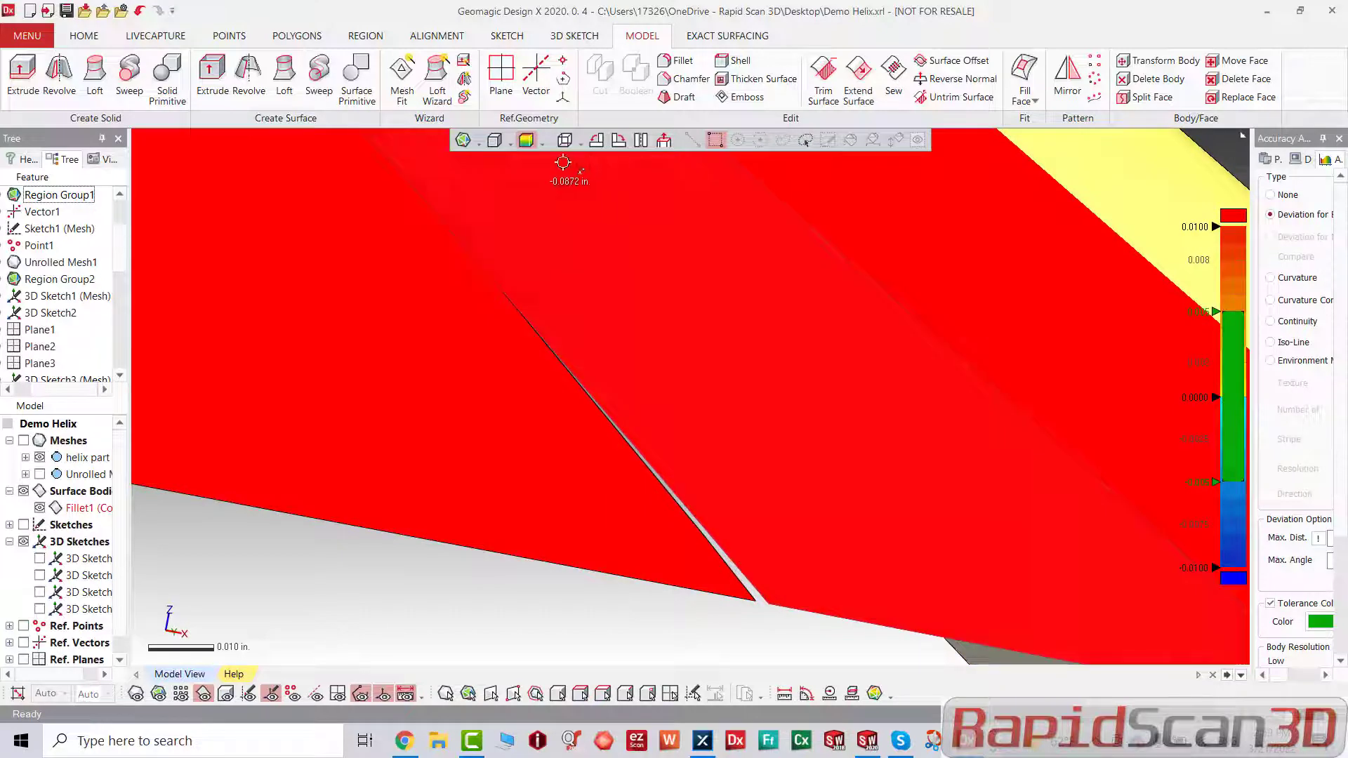
{"action": "left_click", "coordinate": [527, 140]}
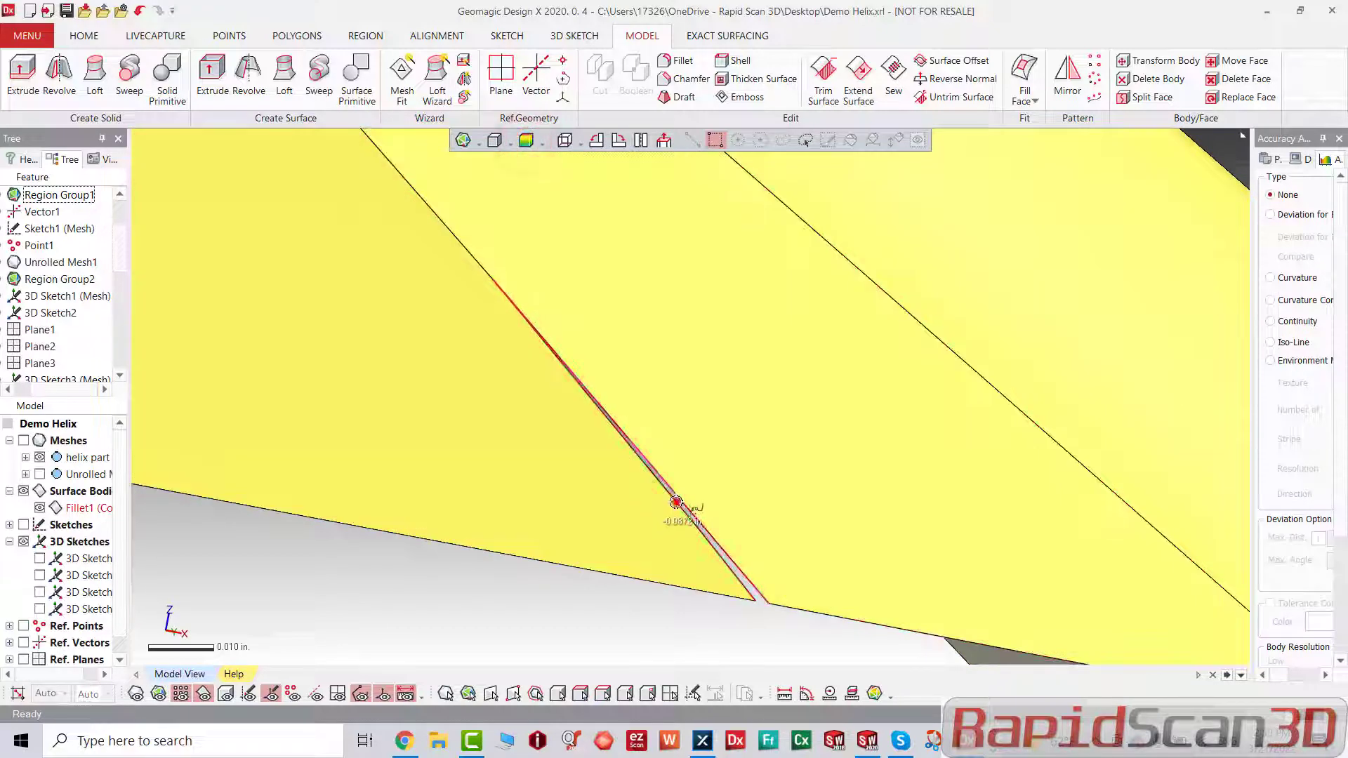
{"action": "left_click", "coordinate": [676, 503]}
{"action": "left_click", "coordinate": [685, 520]}
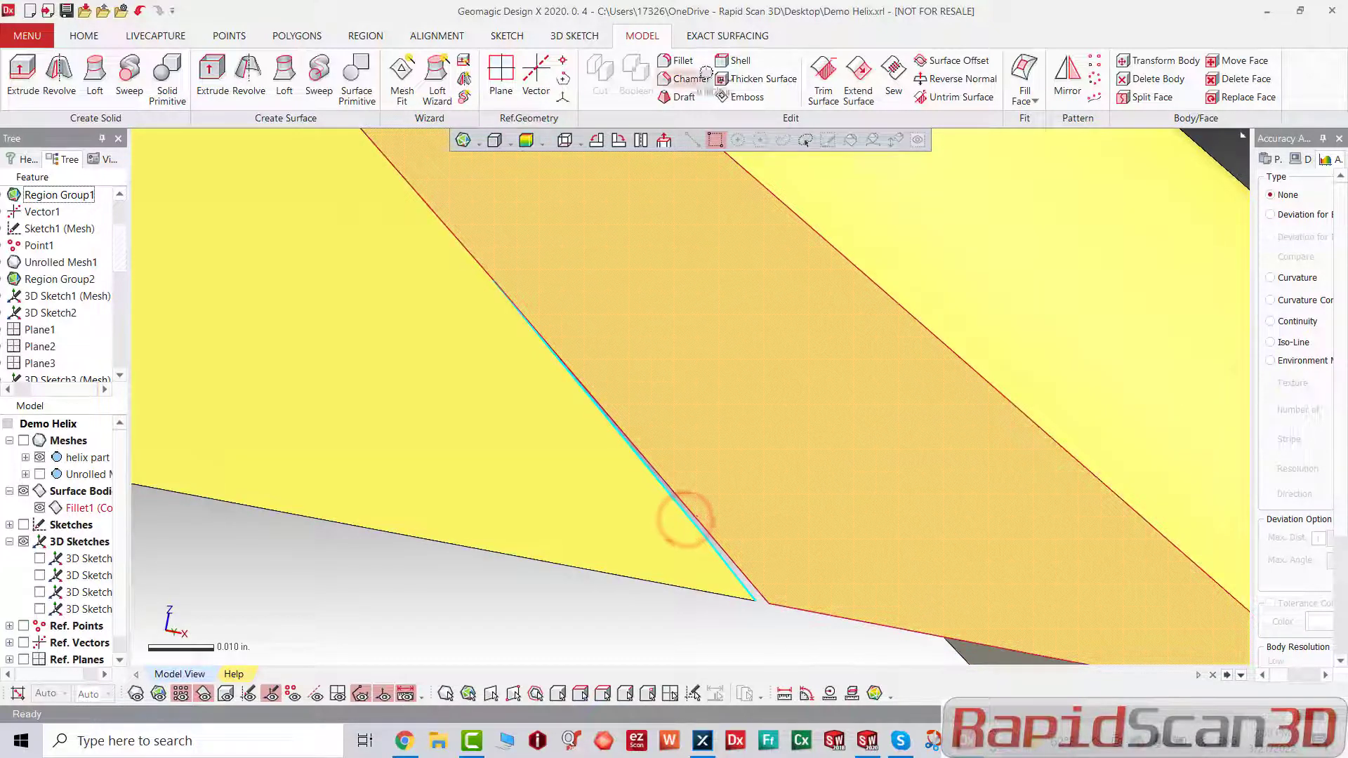
{"action": "left_click", "coordinate": [858, 74]}
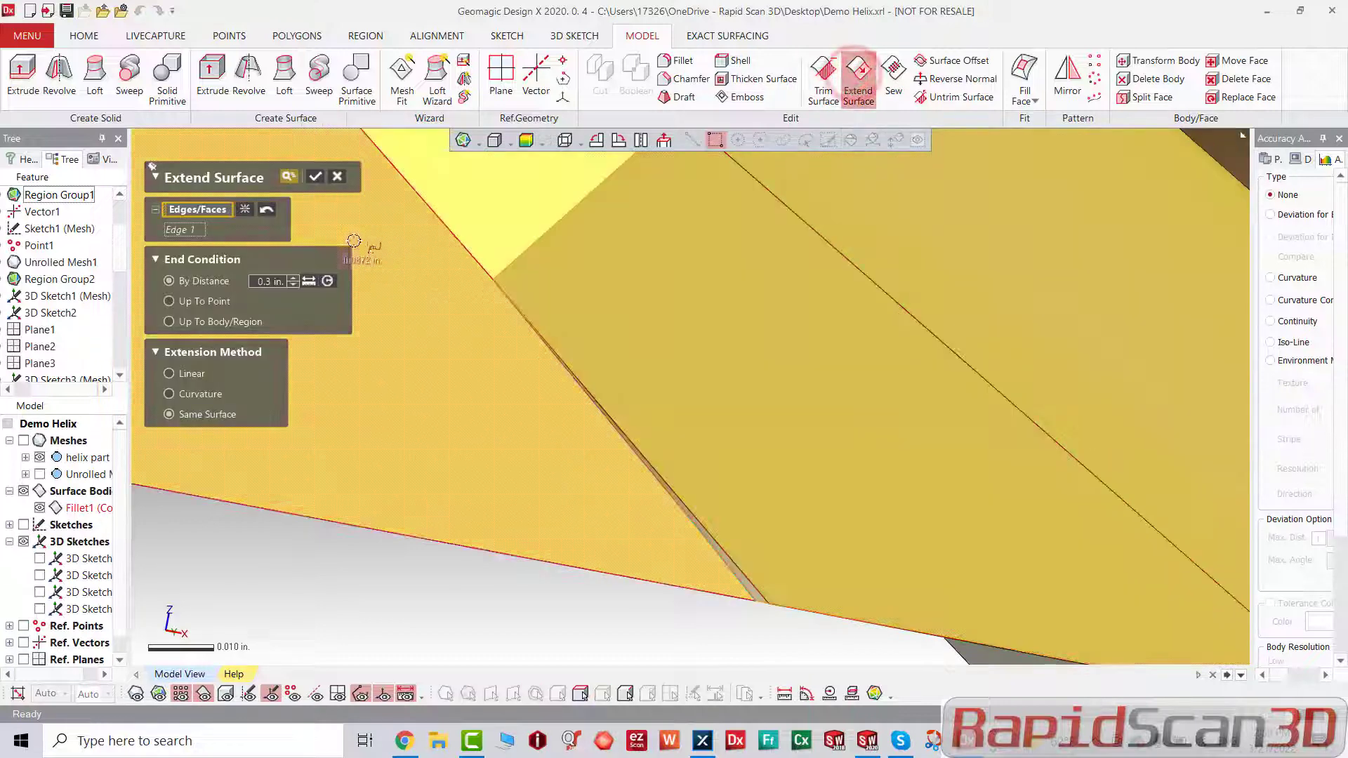
{"action": "left_click", "coordinate": [310, 175]}
Step: Extend the adjoining edge at the blade's lower tip gap by 0.3 in with the Same Surface method
{"action": "right_click_drag", "start_coordinate": [782, 457], "coordinate": [604, 413]}
{"action": "left_click", "coordinate": [604, 413]}
{"action": "left_click", "coordinate": [861, 83]}
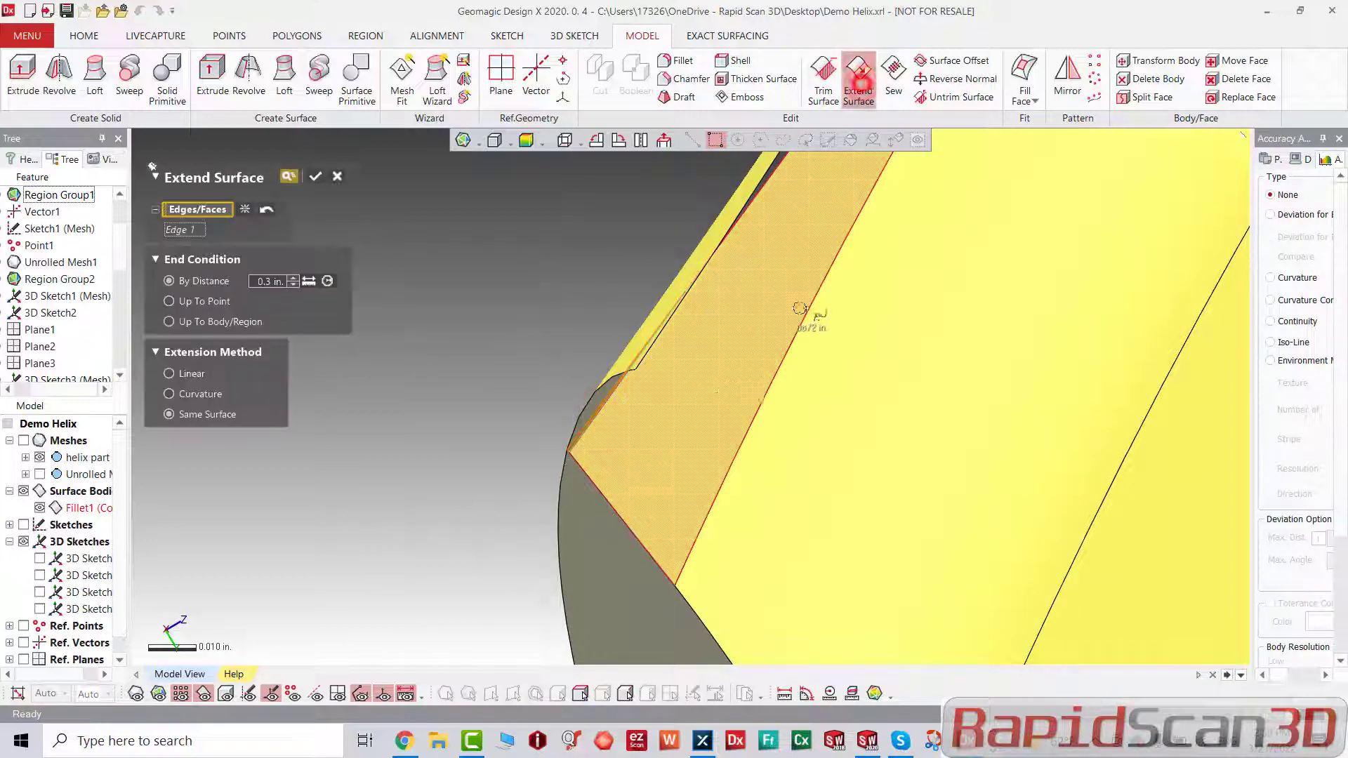
{"action": "scroll", "coordinate": [658, 348], "scroll_direction": "down", "scroll_amount": 1}
{"action": "right_click_drag", "start_coordinate": [657, 348], "coordinate": [834, 338]}
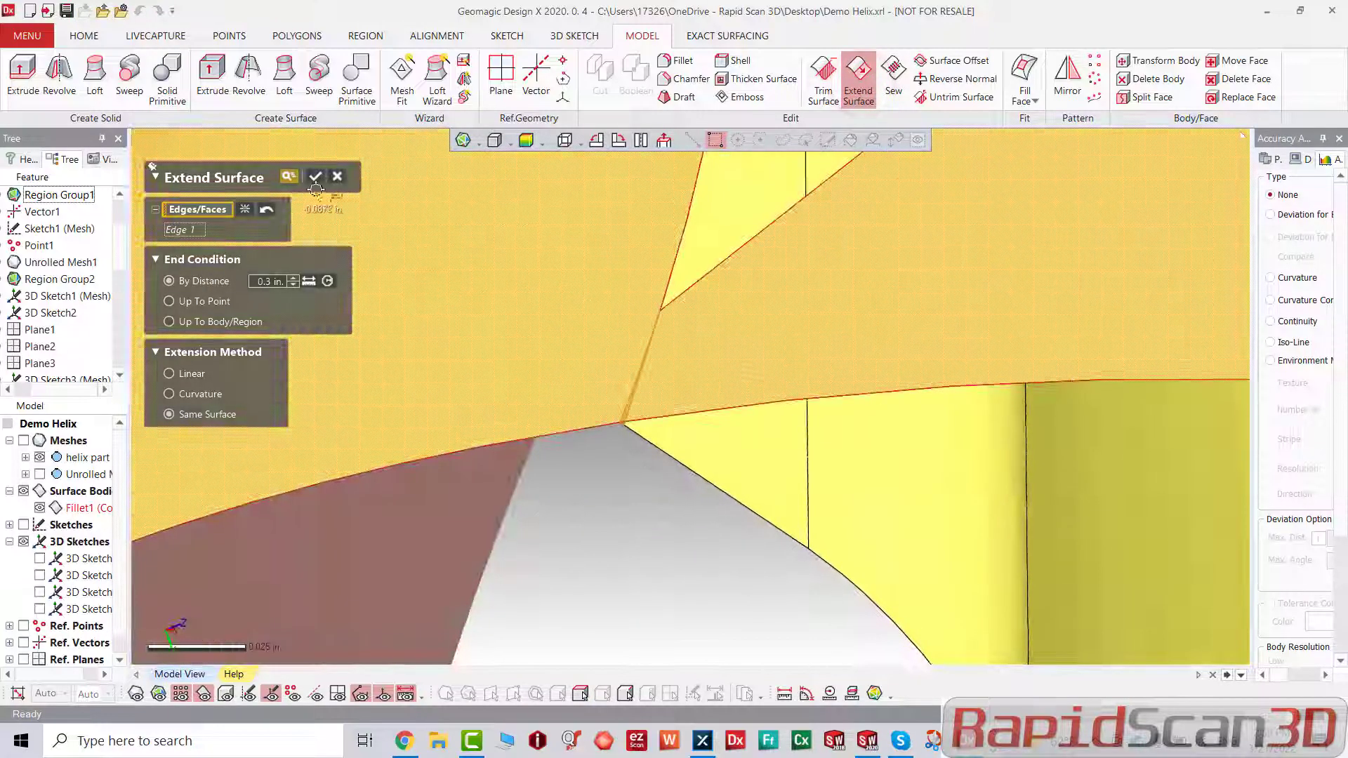
{"action": "left_click", "coordinate": [313, 175]}
Step: Apply a 0.05 in constant fillet to the edge between the blade's crest and lower flank, with tangent propagation
{"action": "right_click_drag", "start_coordinate": [309, 172], "coordinate": [813, 372]}
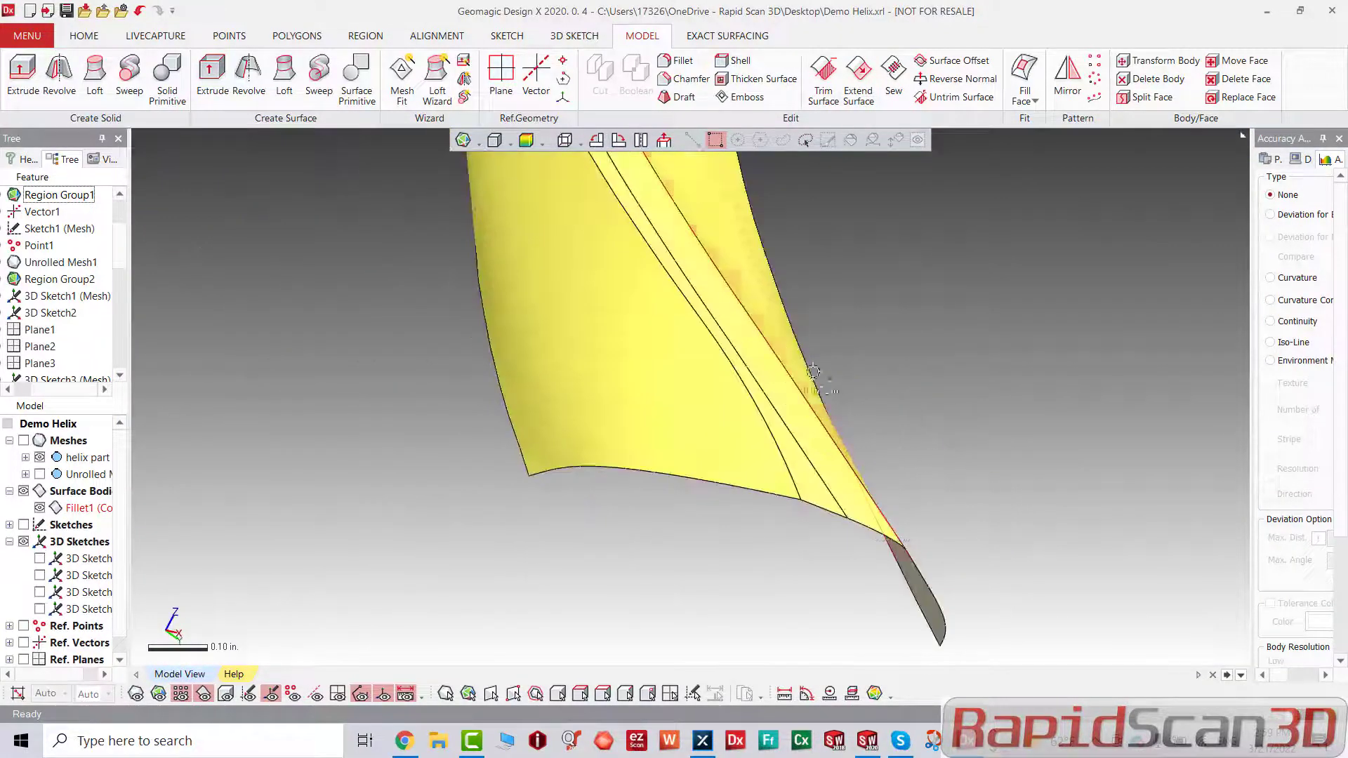
{"action": "left_click", "coordinate": [675, 61]}
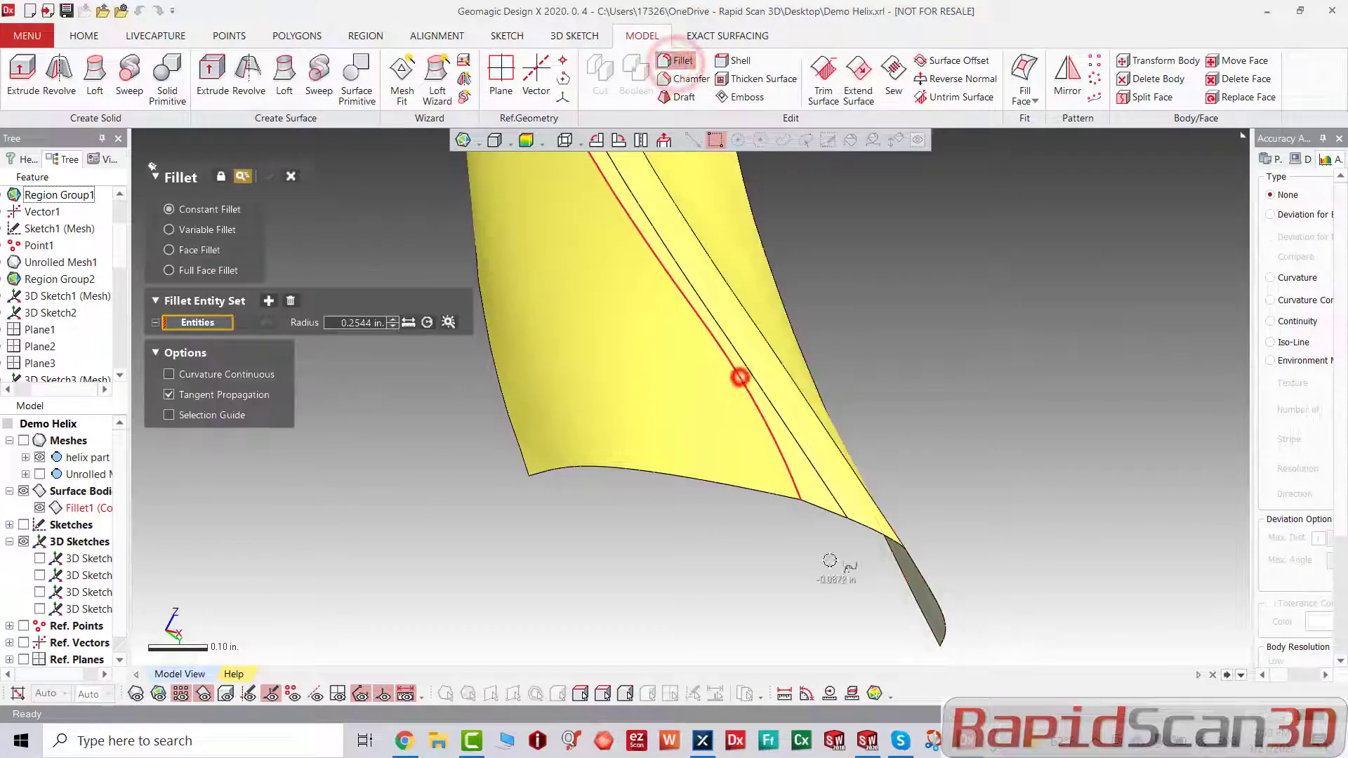
{"action": "left_click", "coordinate": [740, 377]}
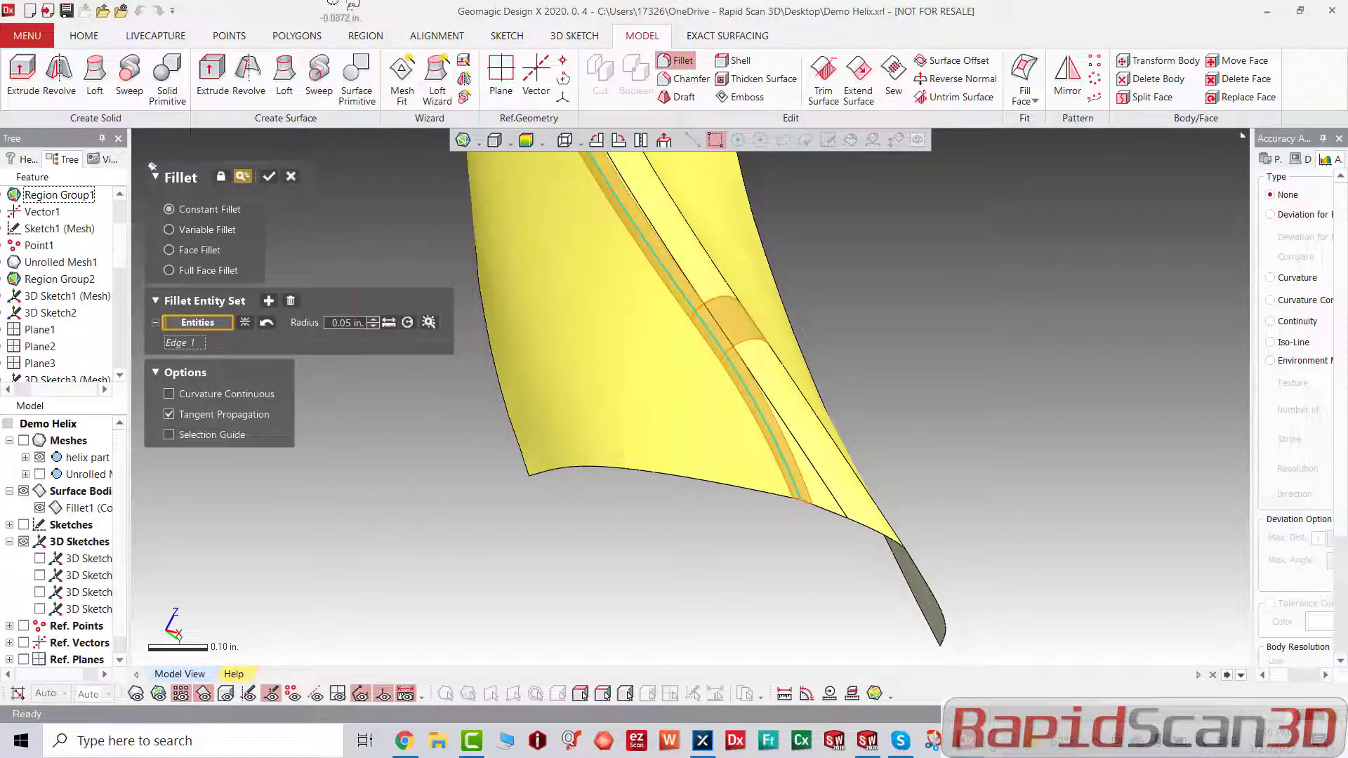
{"action": "scroll", "coordinate": [539, 6], "scroll_direction": "up", "scroll_amount": 8}
{"action": "scroll", "coordinate": [722, 421], "scroll_direction": "up", "scroll_amount": 8}
{"action": "middle_click_drag", "start_coordinate": [607, 351], "coordinate": [863, 472]}
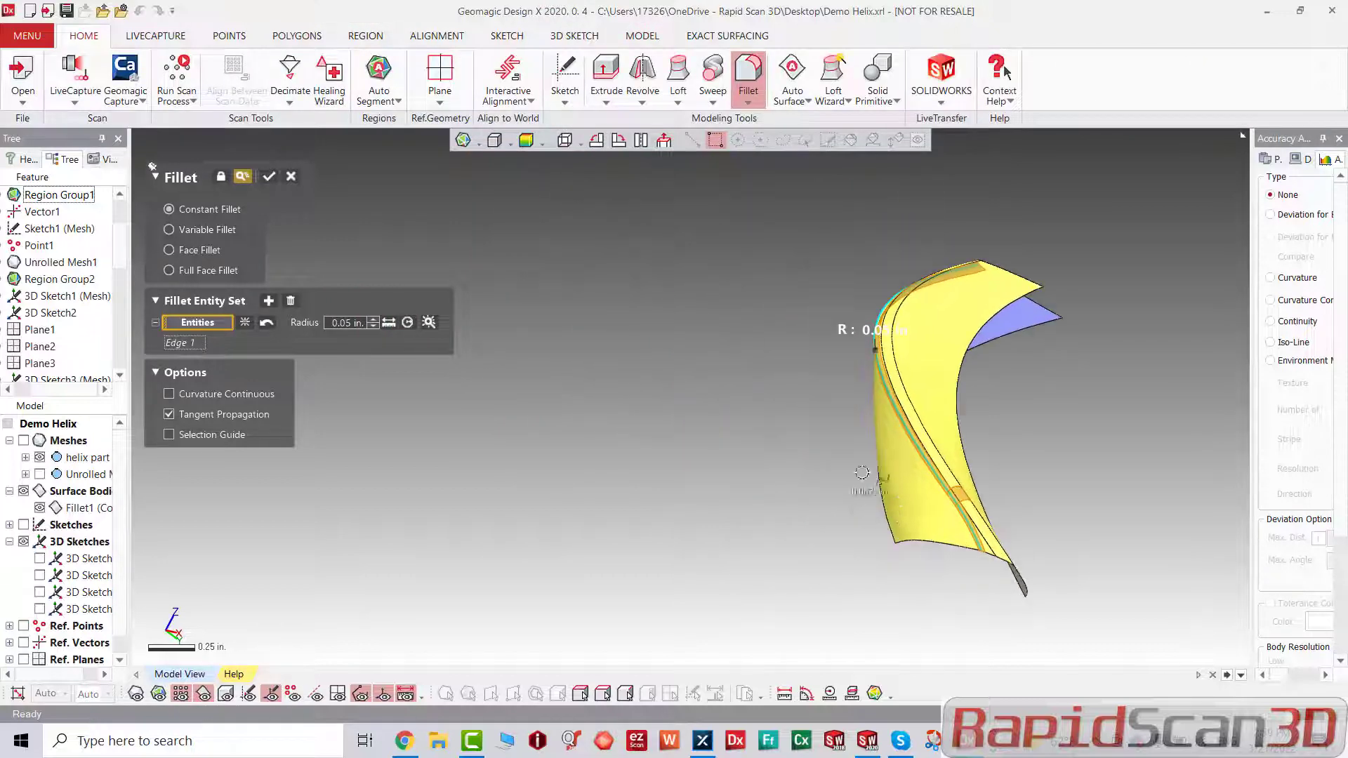
{"action": "right_click_drag", "start_coordinate": [863, 473], "coordinate": [1195, 518]}
{"action": "scroll", "coordinate": [758, 234], "scroll_direction": "up", "scroll_amount": 2}
{"action": "right_click_drag", "start_coordinate": [758, 234], "coordinate": [944, 309]}
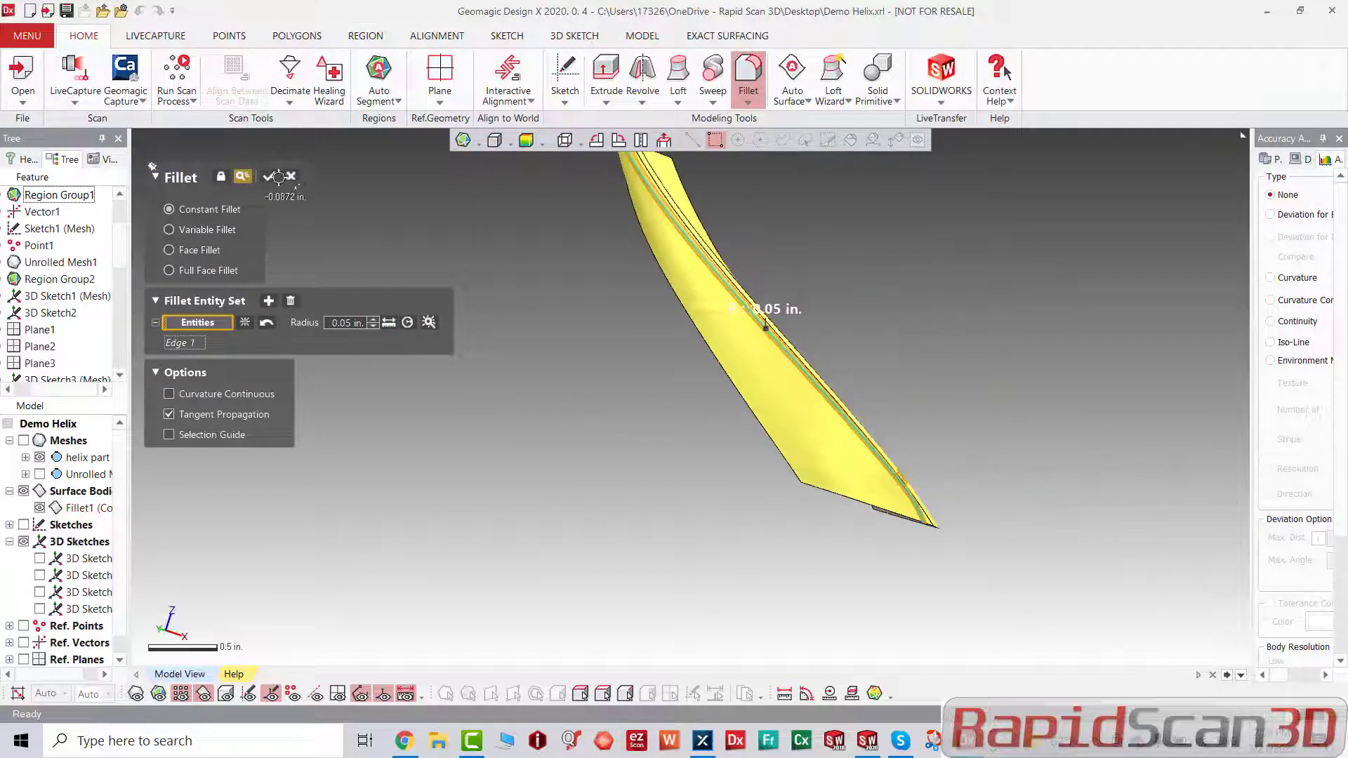
{"action": "left_click", "coordinate": [269, 177]}
Step: Examine the filleted blade's deviation from the scan along its full length, including the lower tip, and redisplay the mesh
{"action": "scroll", "coordinate": [673, 486], "scroll_direction": "down", "scroll_amount": 5}
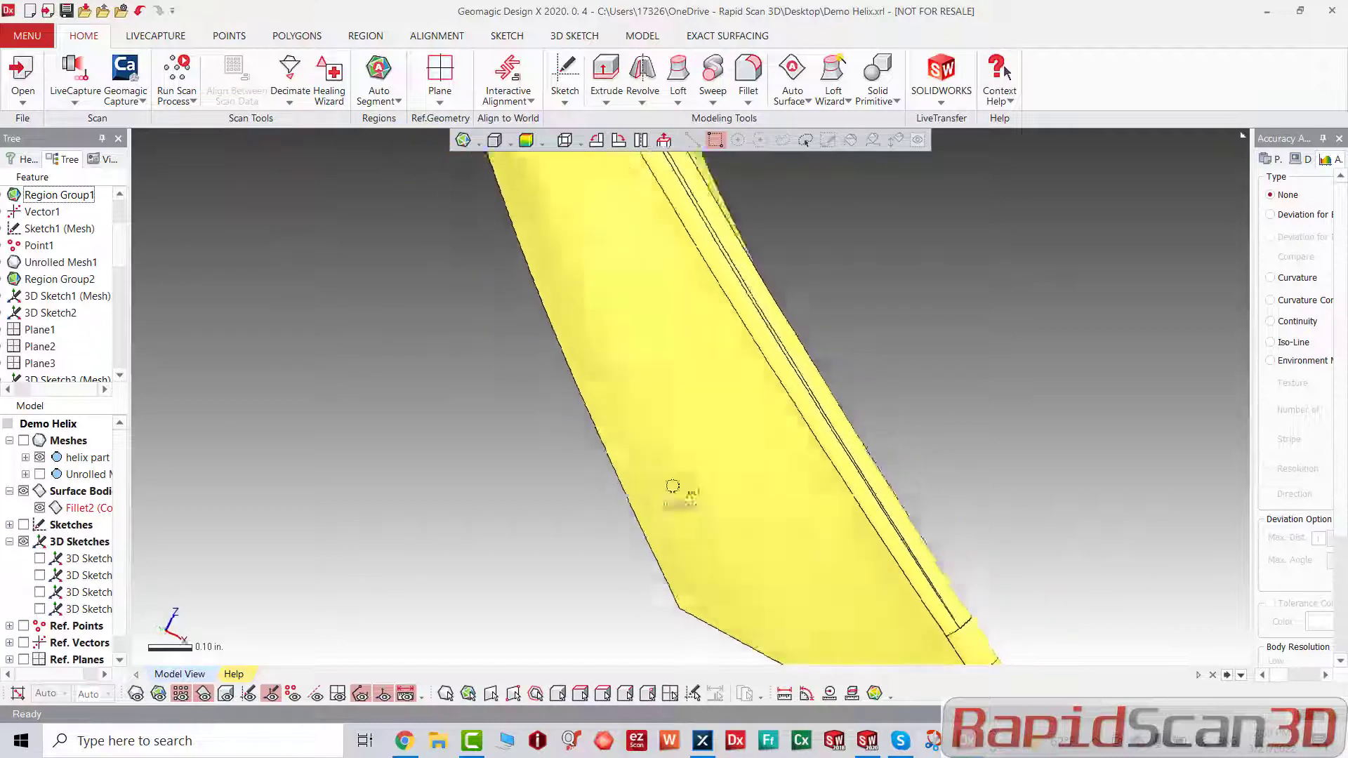
{"action": "scroll", "coordinate": [672, 486], "scroll_direction": "up", "scroll_amount": 2}
{"action": "right_click_drag", "start_coordinate": [673, 486], "coordinate": [327, 452]}
{"action": "scroll", "coordinate": [737, 406], "scroll_direction": "up", "scroll_amount": 3}
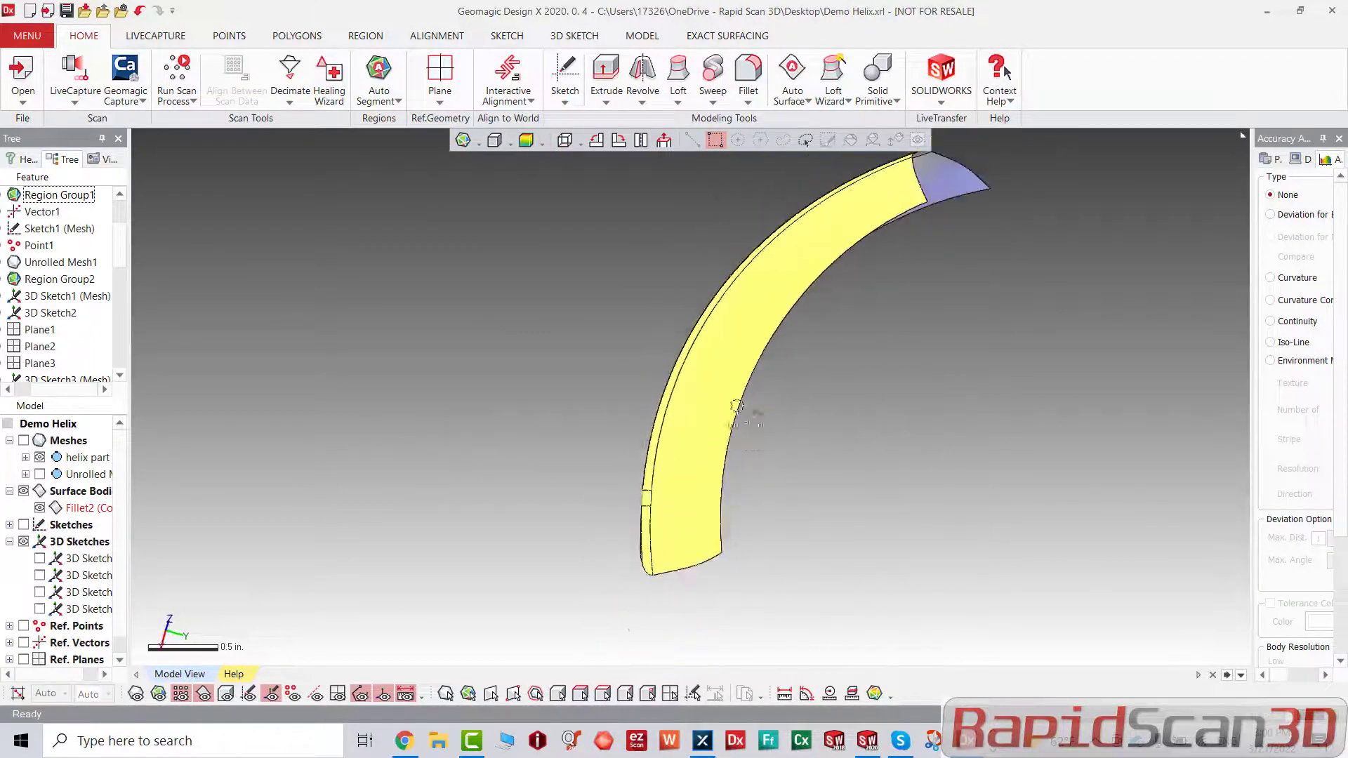
{"action": "left_click", "coordinate": [528, 141]}
{"action": "scroll", "coordinate": [739, 400], "scroll_direction": "down", "scroll_amount": 3}
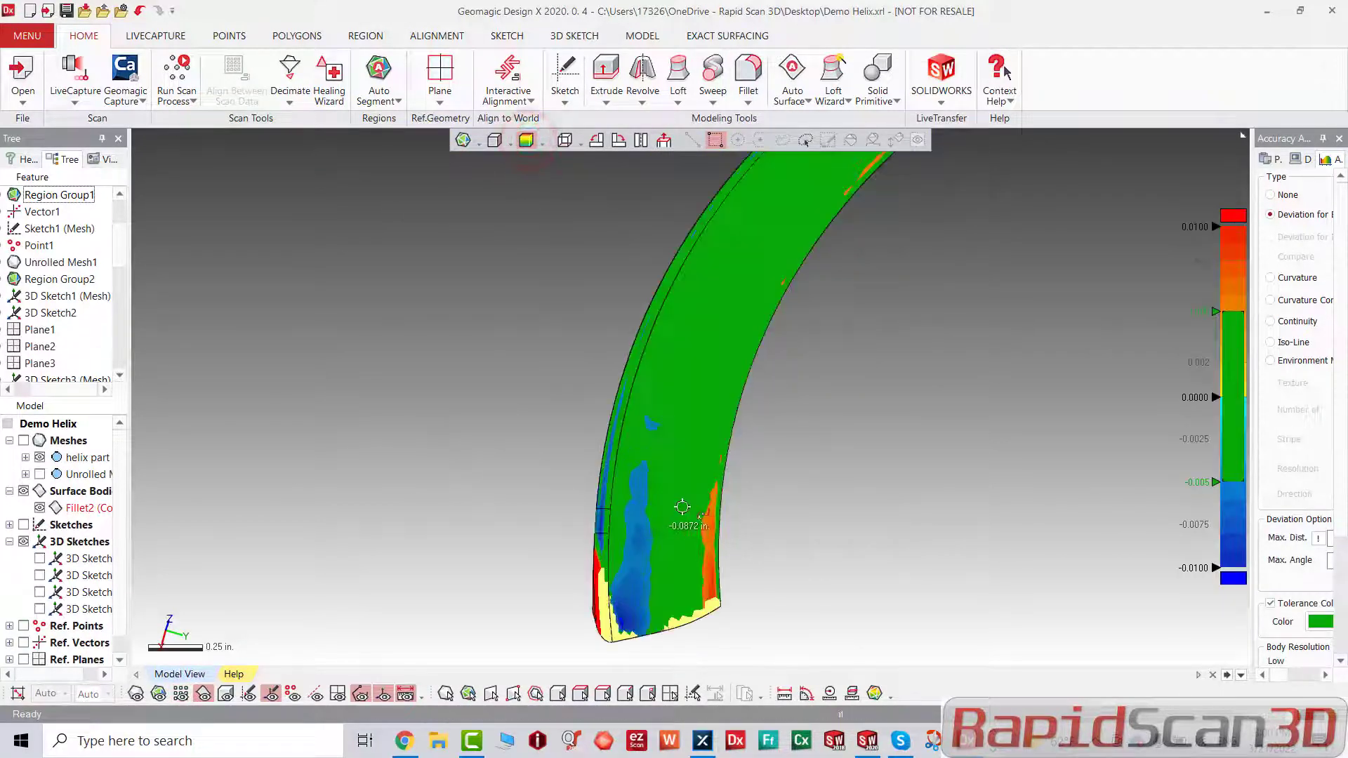
{"action": "right_click_drag", "start_coordinate": [680, 506], "coordinate": [1006, 450]}
{"action": "right_click_drag", "start_coordinate": [699, 554], "coordinate": [969, 576]}
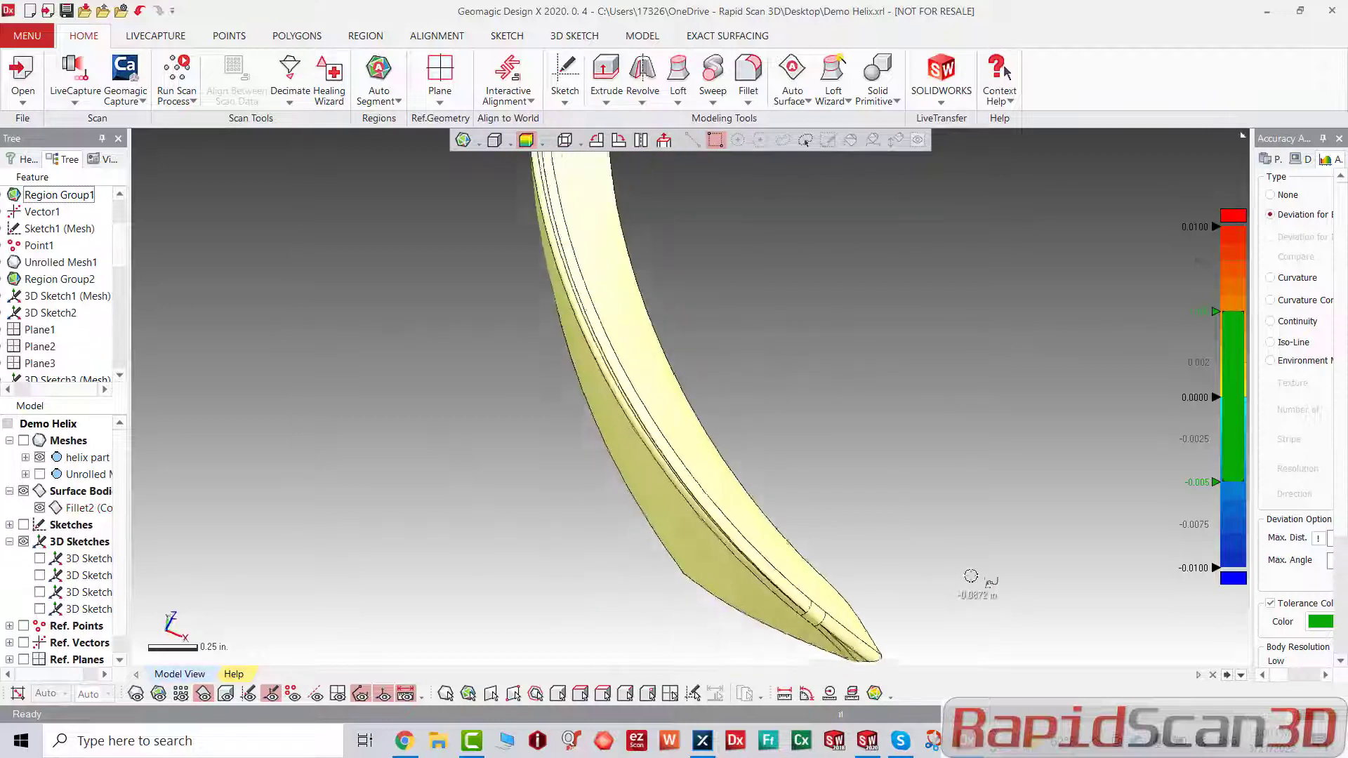
{"action": "scroll", "coordinate": [741, 388], "scroll_direction": "up", "scroll_amount": 3}
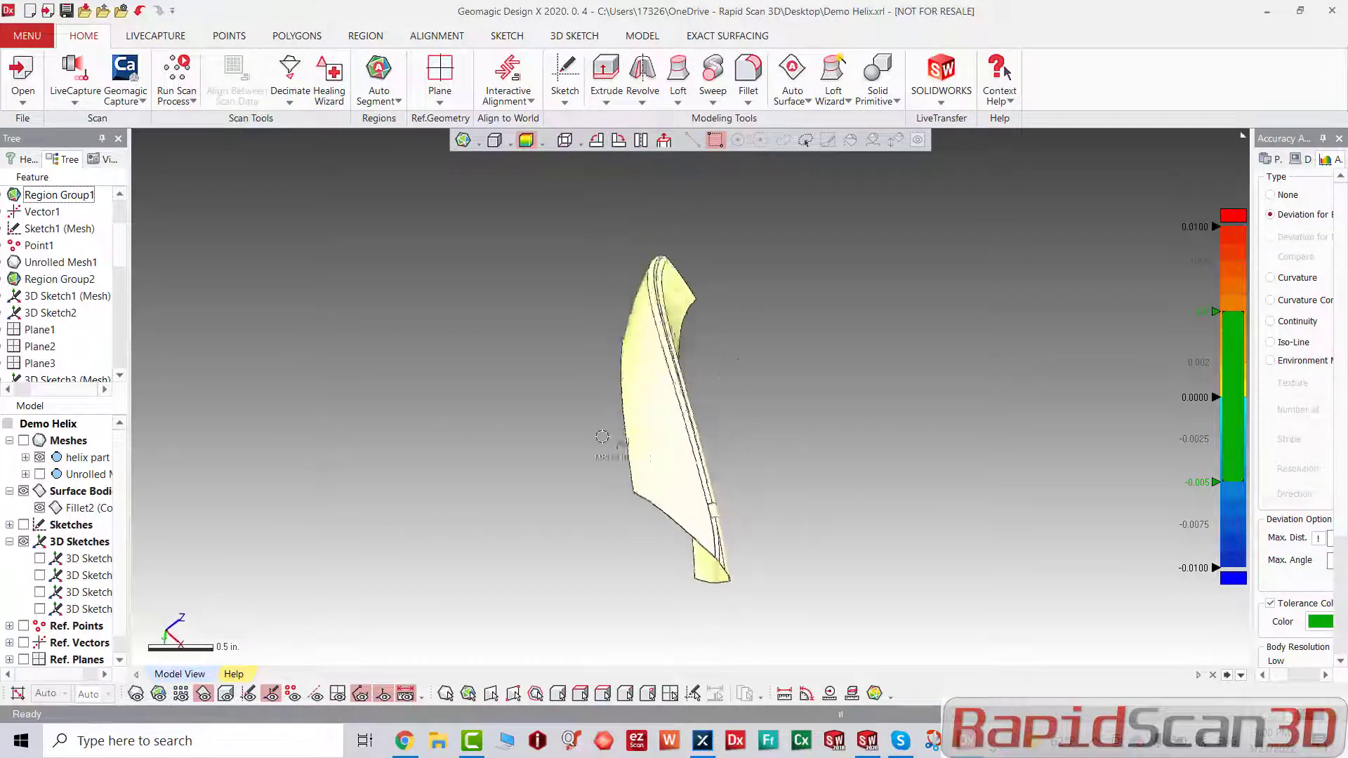
{"action": "key", "text": "ctrl+1"}
{"action": "right_click_drag", "start_coordinate": [705, 587], "coordinate": [560, 427]}
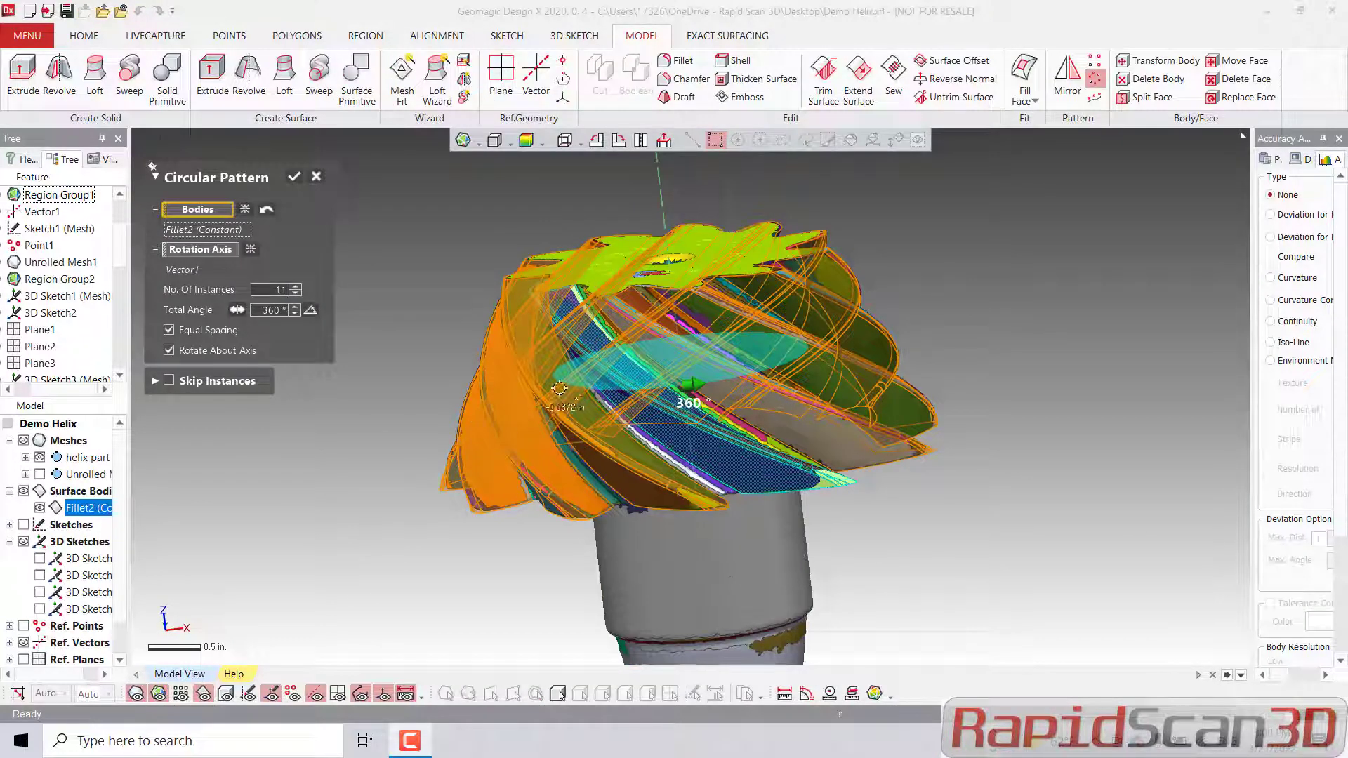
{"action": "right_click_drag", "start_coordinate": [627, 414], "coordinate": [307, 341]}
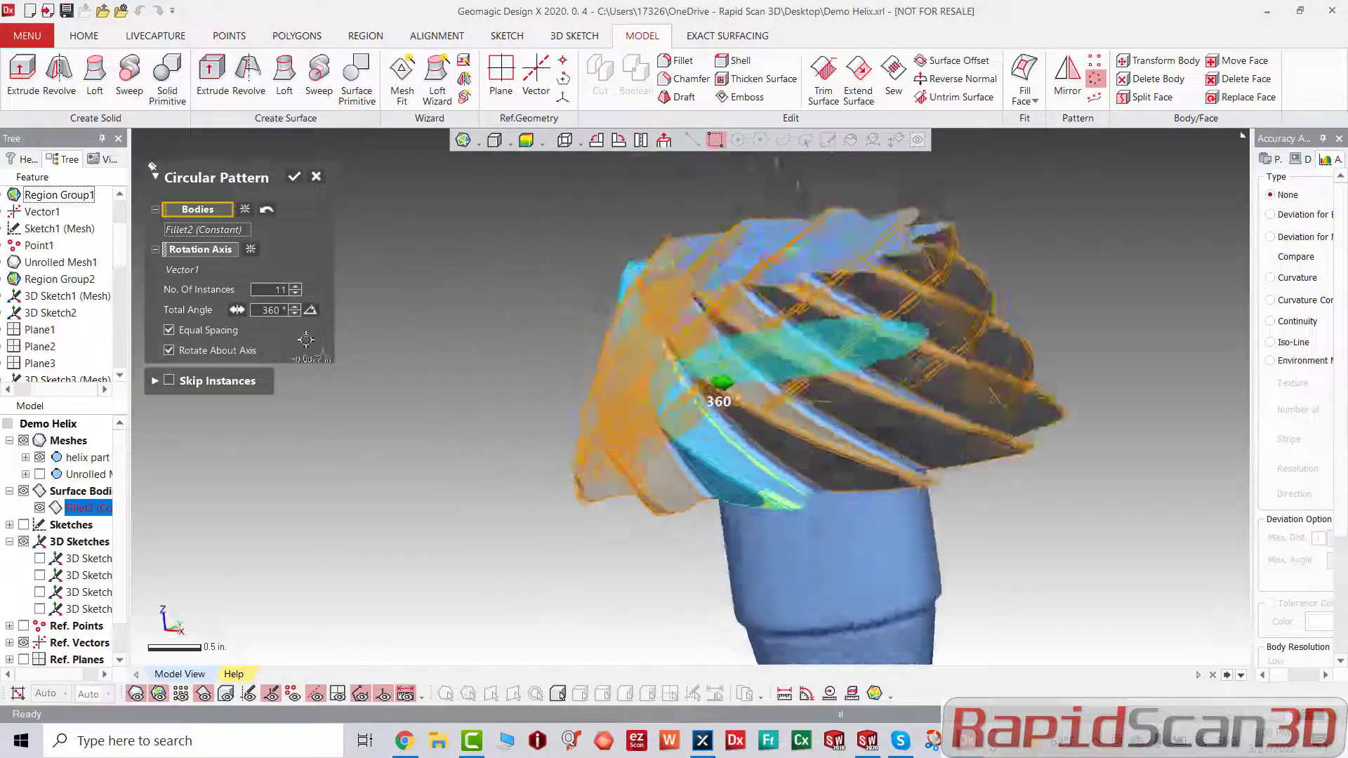
{"action": "scroll", "coordinate": [885, 398], "scroll_direction": "up", "scroll_amount": 4}
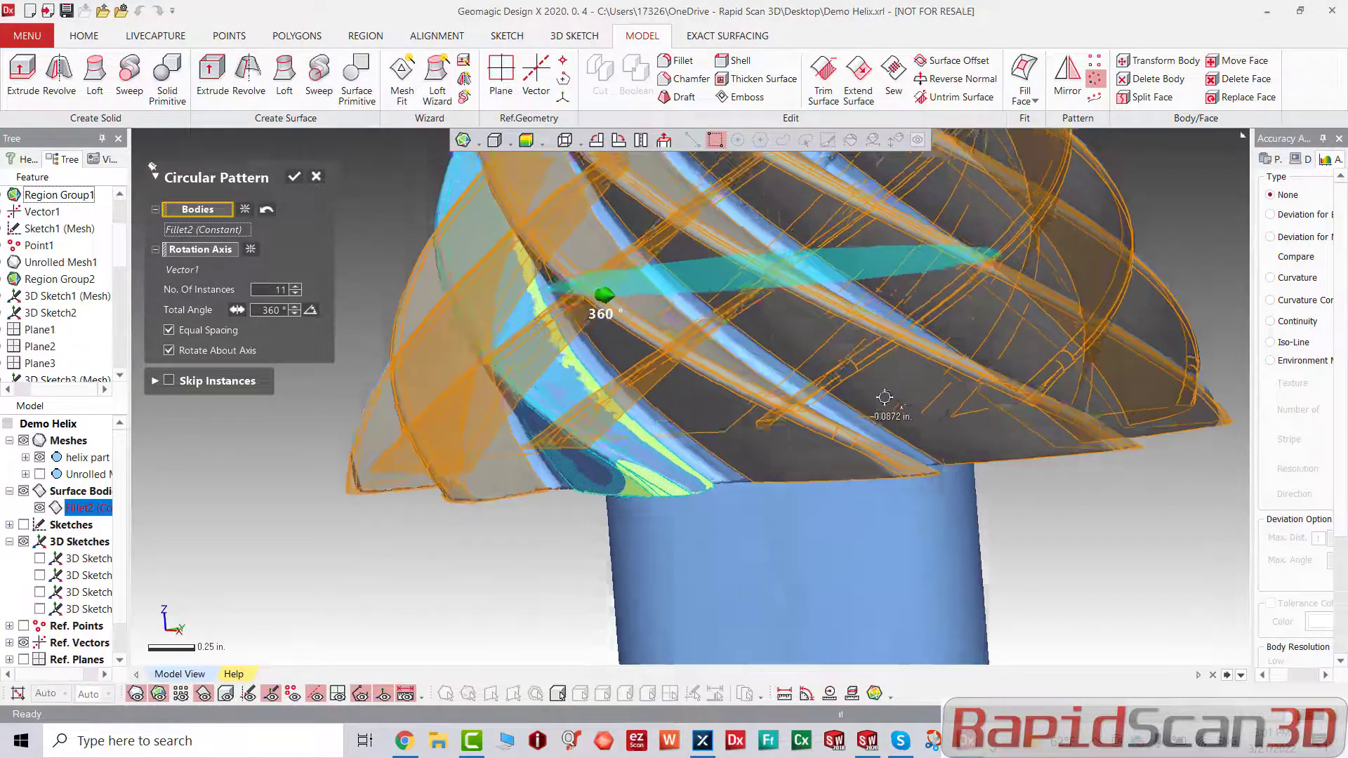
{"action": "right_click_drag", "start_coordinate": [885, 398], "coordinate": [584, 214]}
{"action": "scroll", "coordinate": [588, 349], "scroll_direction": "down", "scroll_amount": 4}
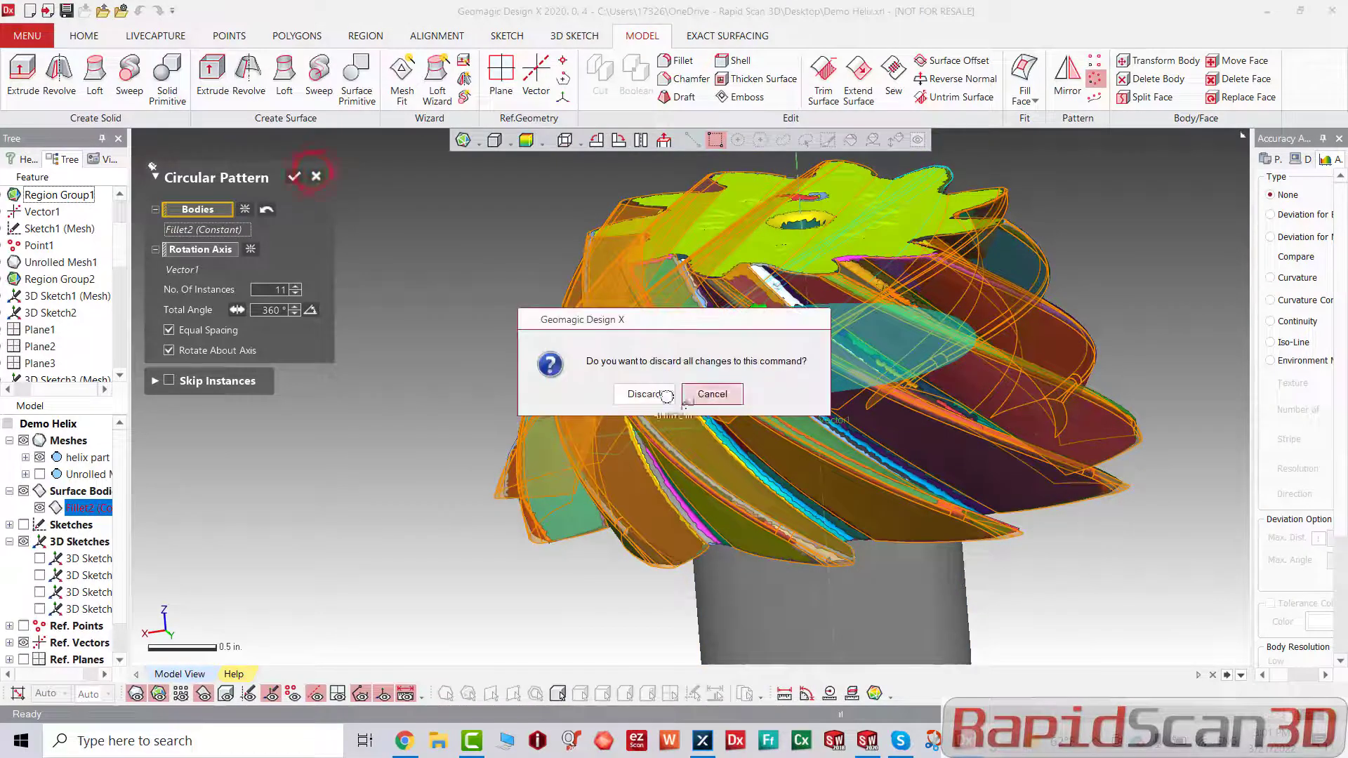
{"action": "left_click", "coordinate": [652, 399]}
{"action": "scroll", "coordinate": [651, 399], "scroll_direction": "down", "scroll_amount": 2}
{"action": "right_click_drag", "start_coordinate": [652, 399], "coordinate": [910, 125]}
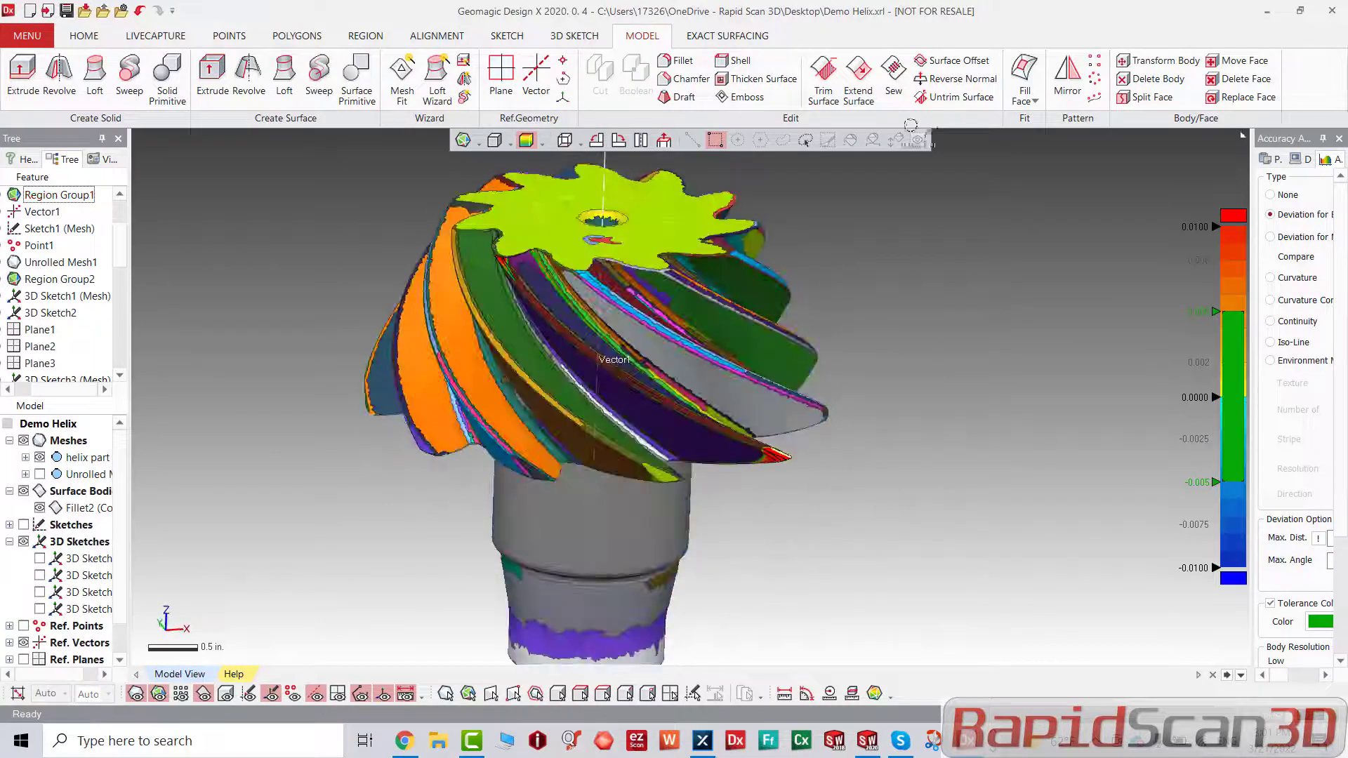
Step: Circular-pattern the filleted blade surface body about Vector1 with 11 equally spaced instances over 360°
{"action": "left_click", "coordinate": [1095, 80]}
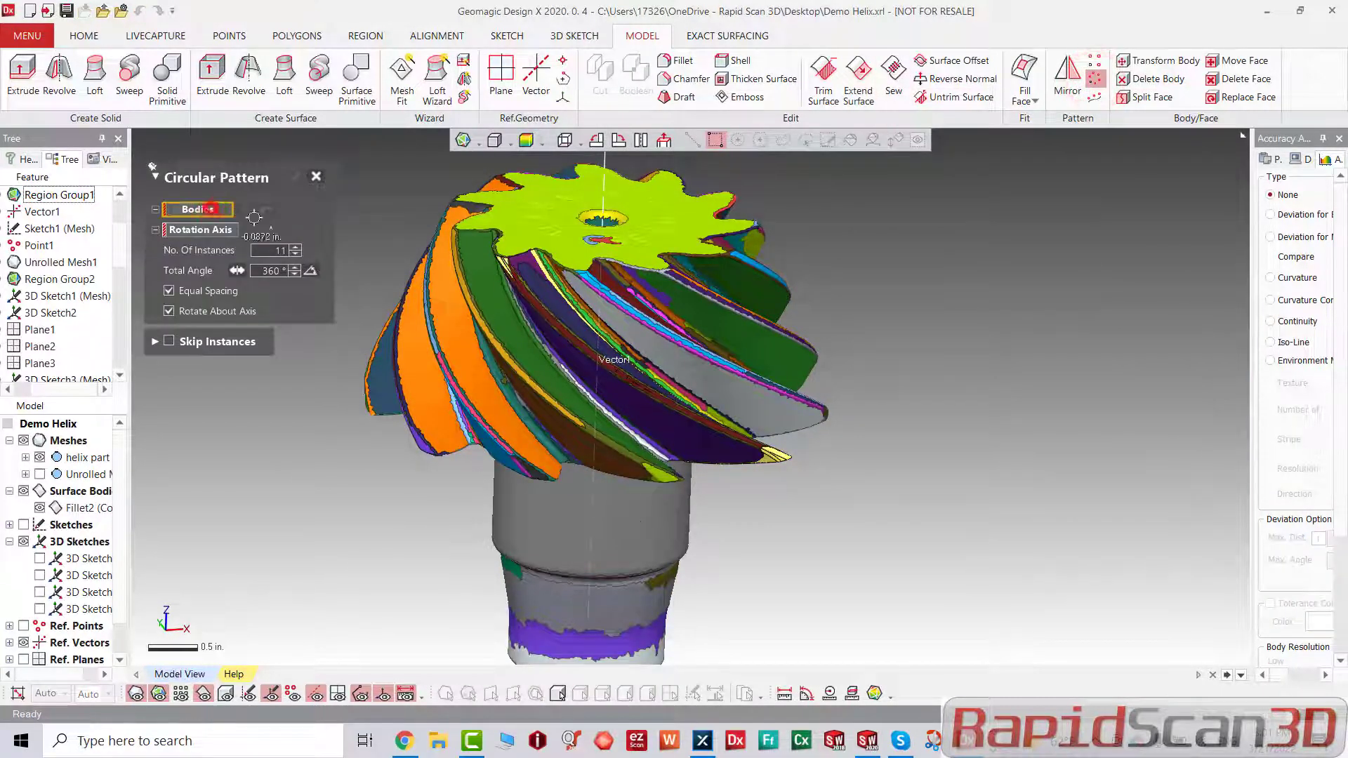
{"action": "left_click", "coordinate": [555, 294]}
{"action": "left_click", "coordinate": [574, 312]}
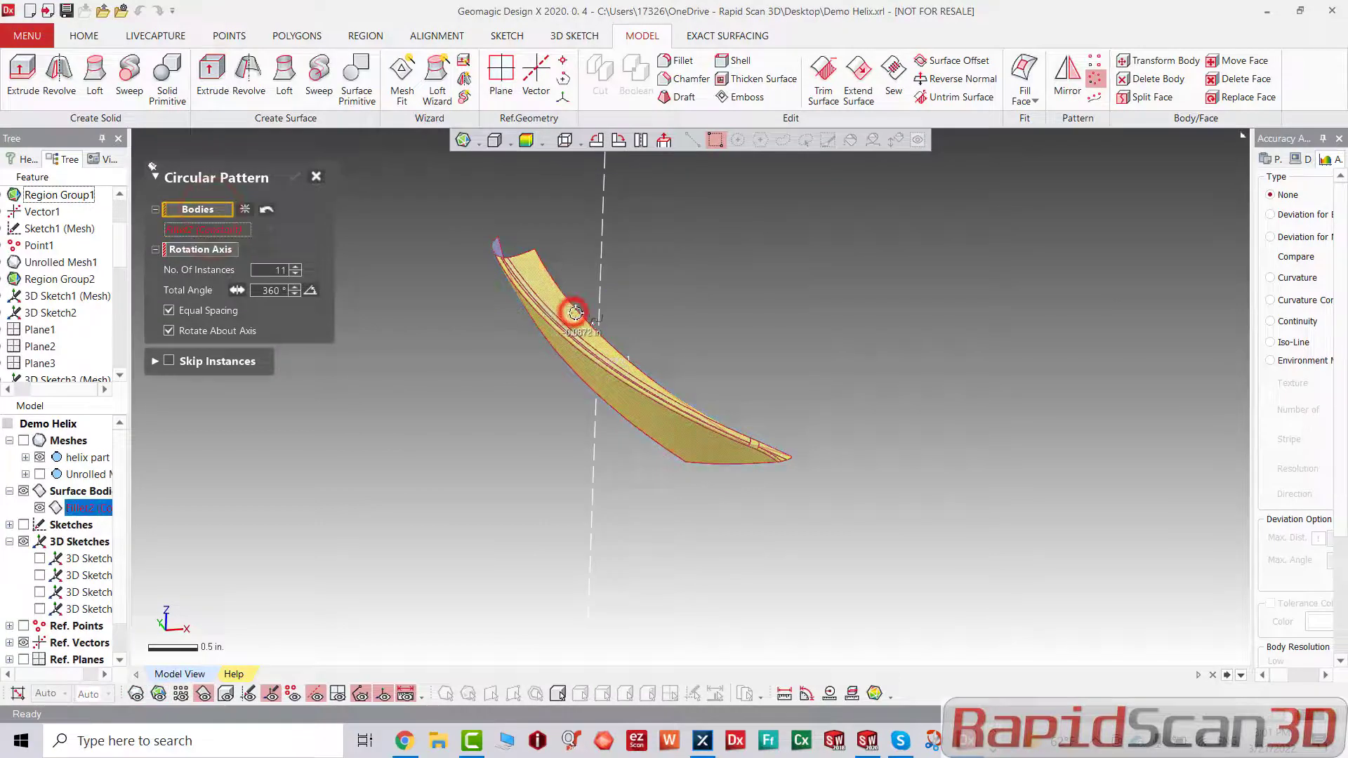
{"action": "left_click", "coordinate": [605, 216]}
{"action": "key", "text": "ctrl+1"}
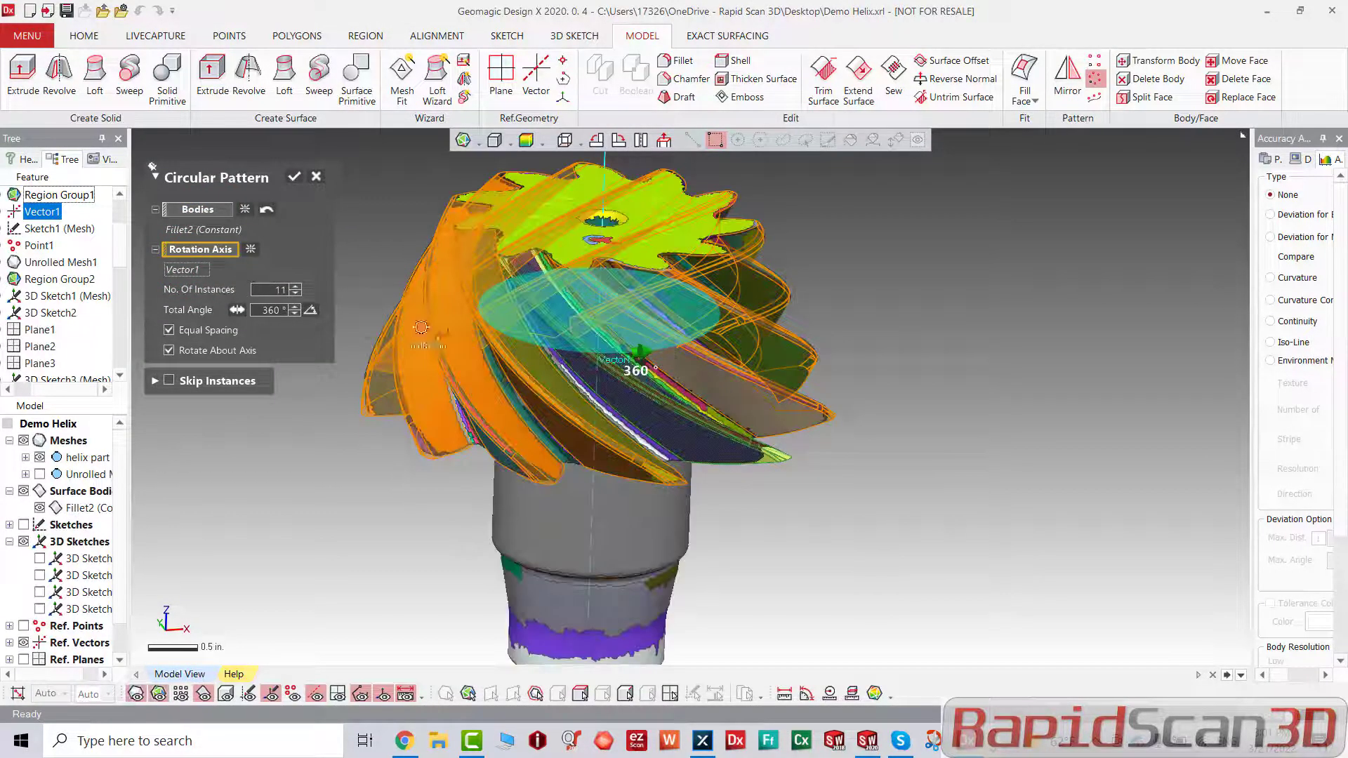
{"action": "scroll", "coordinate": [616, 302], "scroll_direction": "up", "scroll_amount": 6}
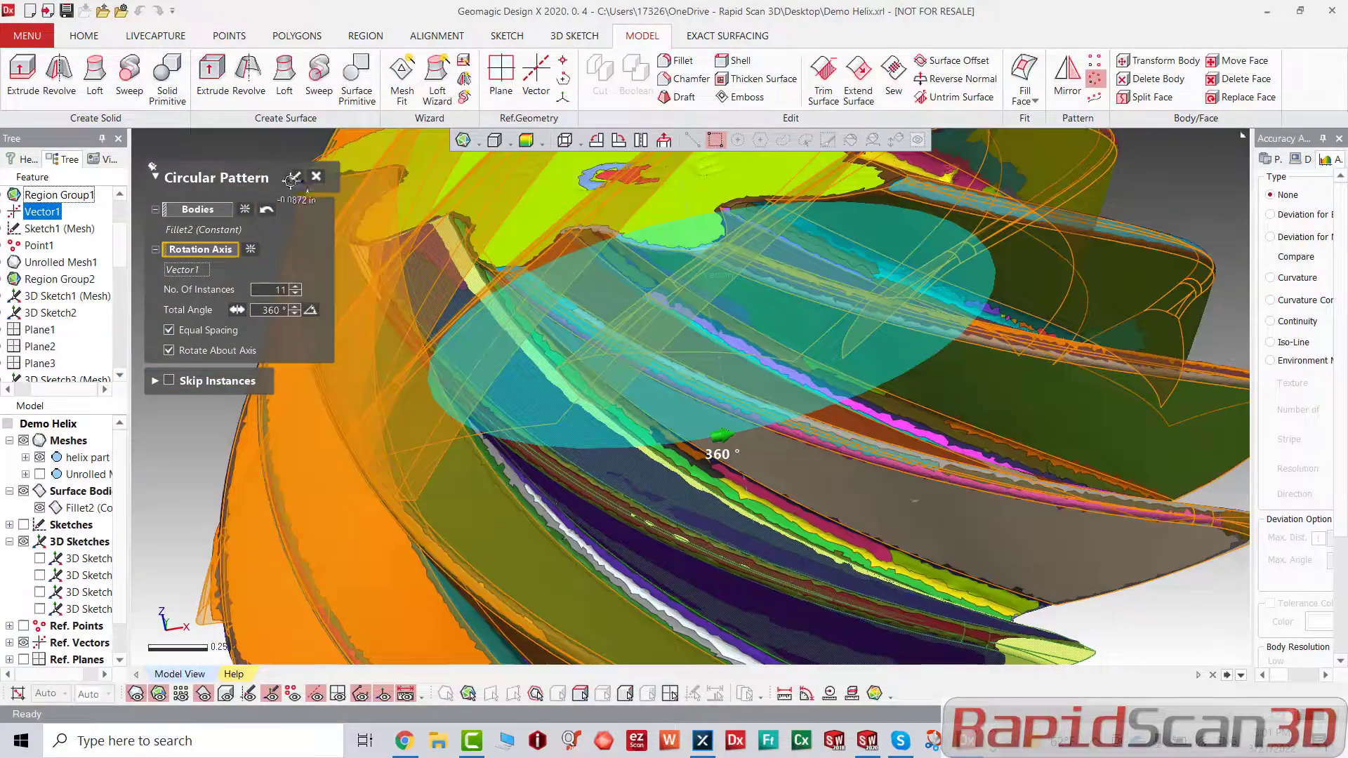
{"action": "left_click", "coordinate": [292, 178]}
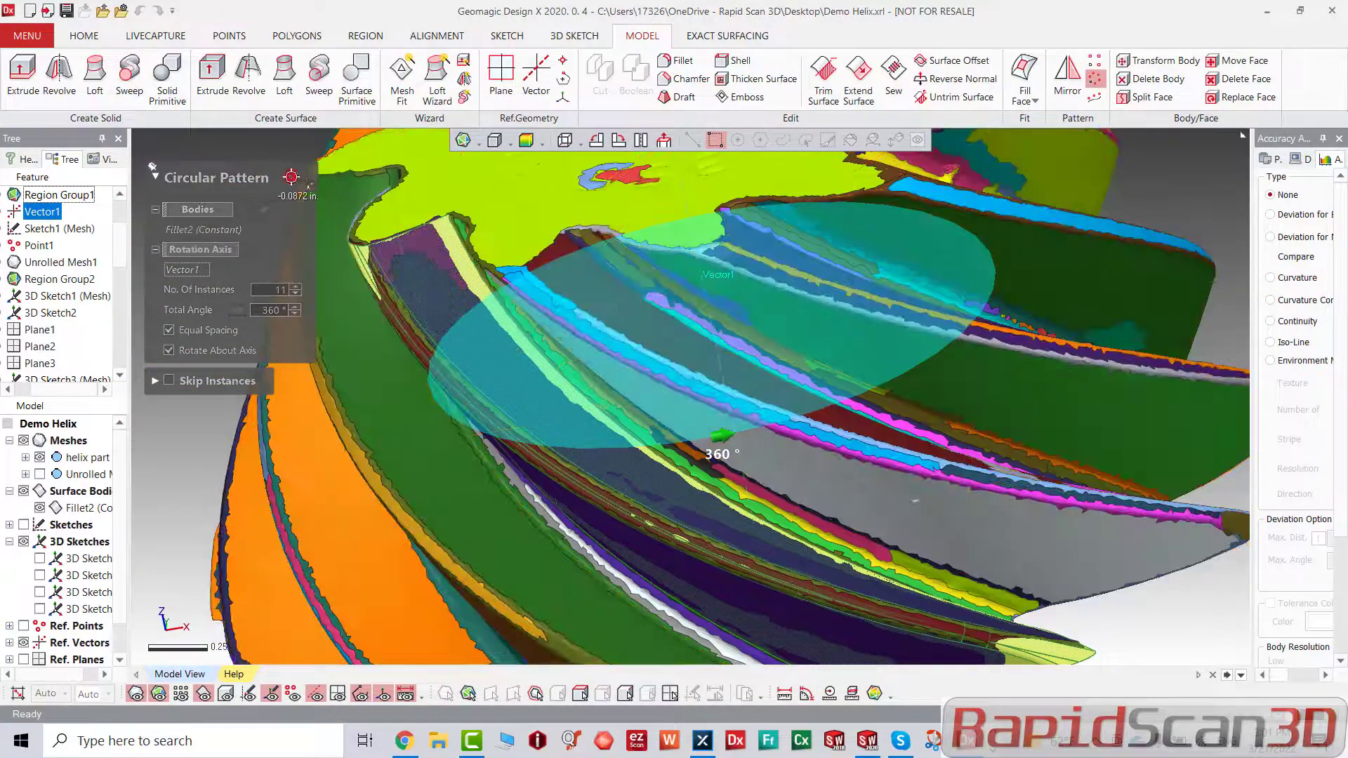
Step: Compare the patterned blades with the scan mesh, examining their deviation maps from several sides with the mesh hidden and shown
{"action": "scroll", "coordinate": [703, 361], "scroll_direction": "down", "scroll_amount": 3}
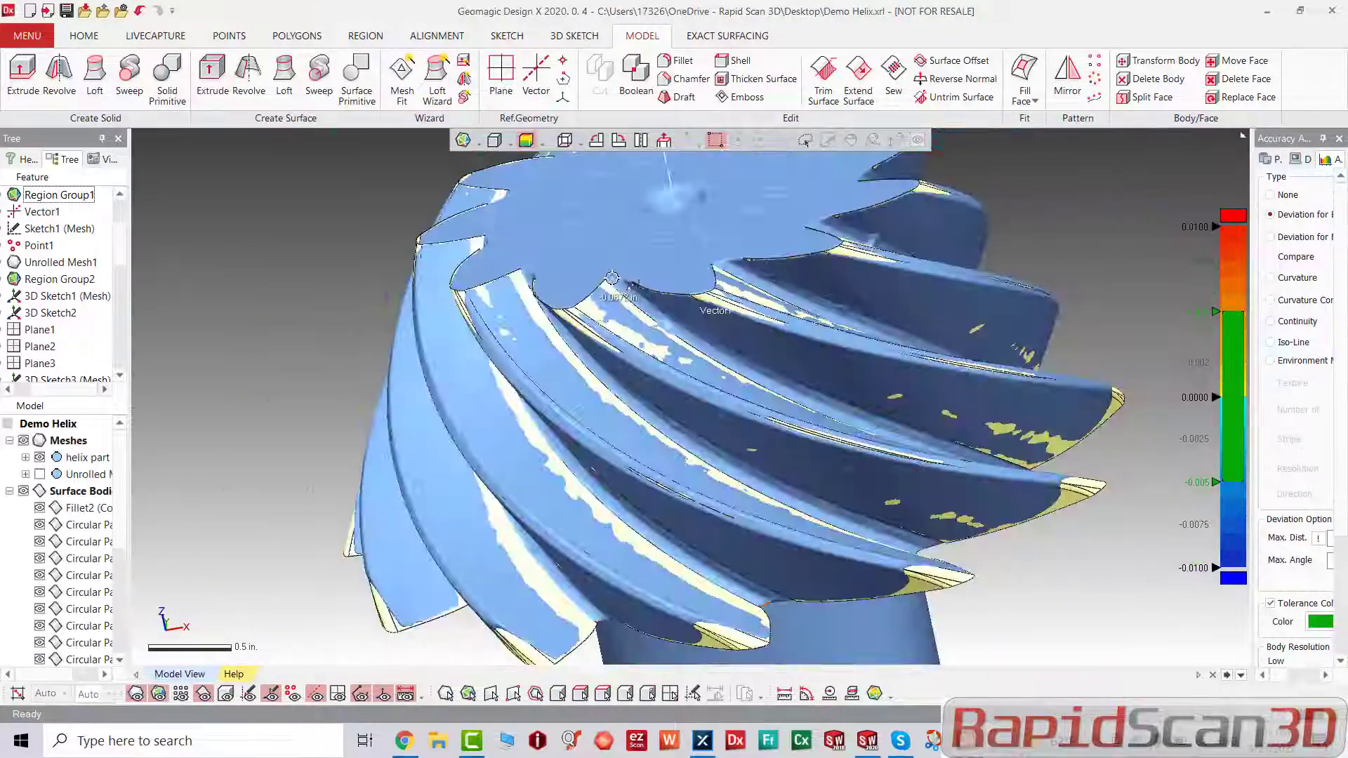
{"action": "key", "text": "ctrl+1"}
{"action": "key", "text": "ctrl+2"}
{"action": "scroll", "coordinate": [703, 361], "scroll_direction": "down", "scroll_amount": 3}
{"action": "left_click", "coordinate": [526, 141]}
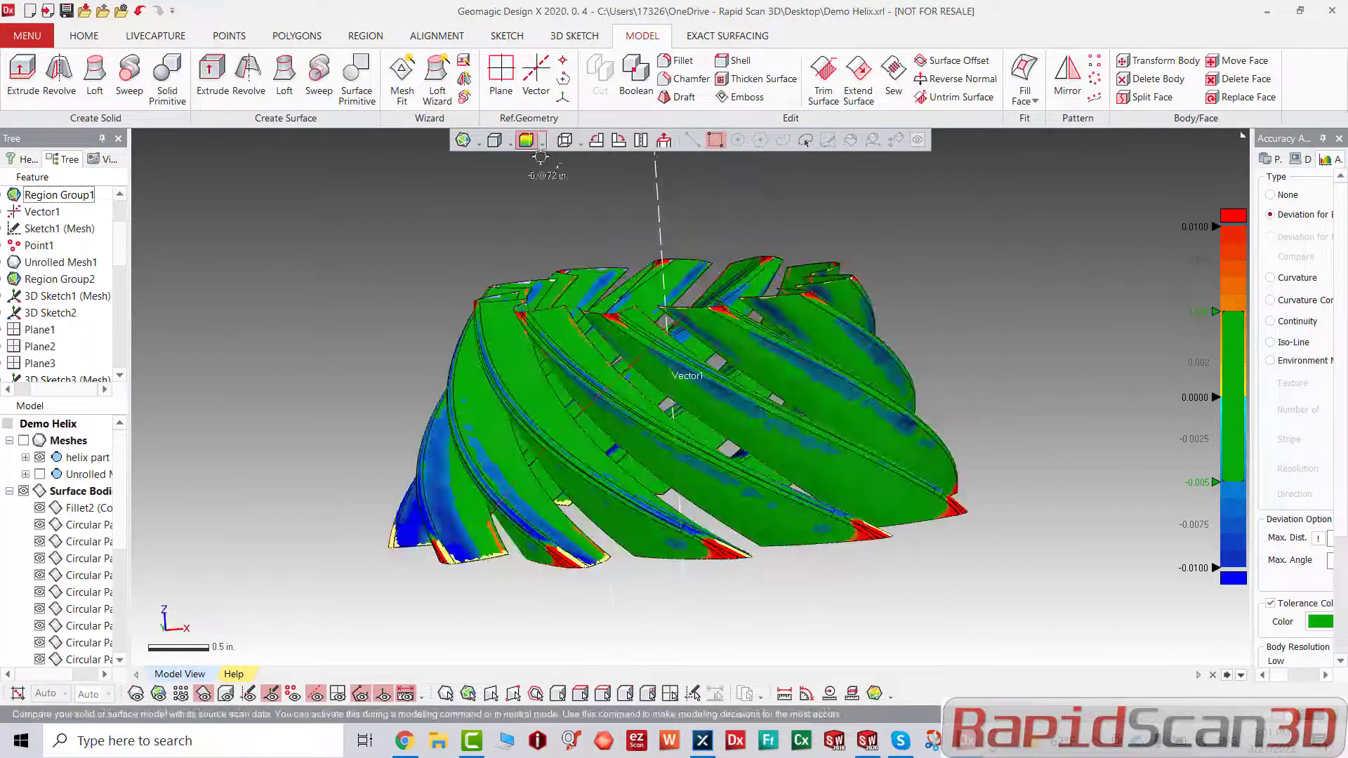
{"action": "right_click_drag", "start_coordinate": [717, 421], "coordinate": [744, 513]}
{"action": "right_click_drag", "start_coordinate": [534, 393], "coordinate": [834, 383]}
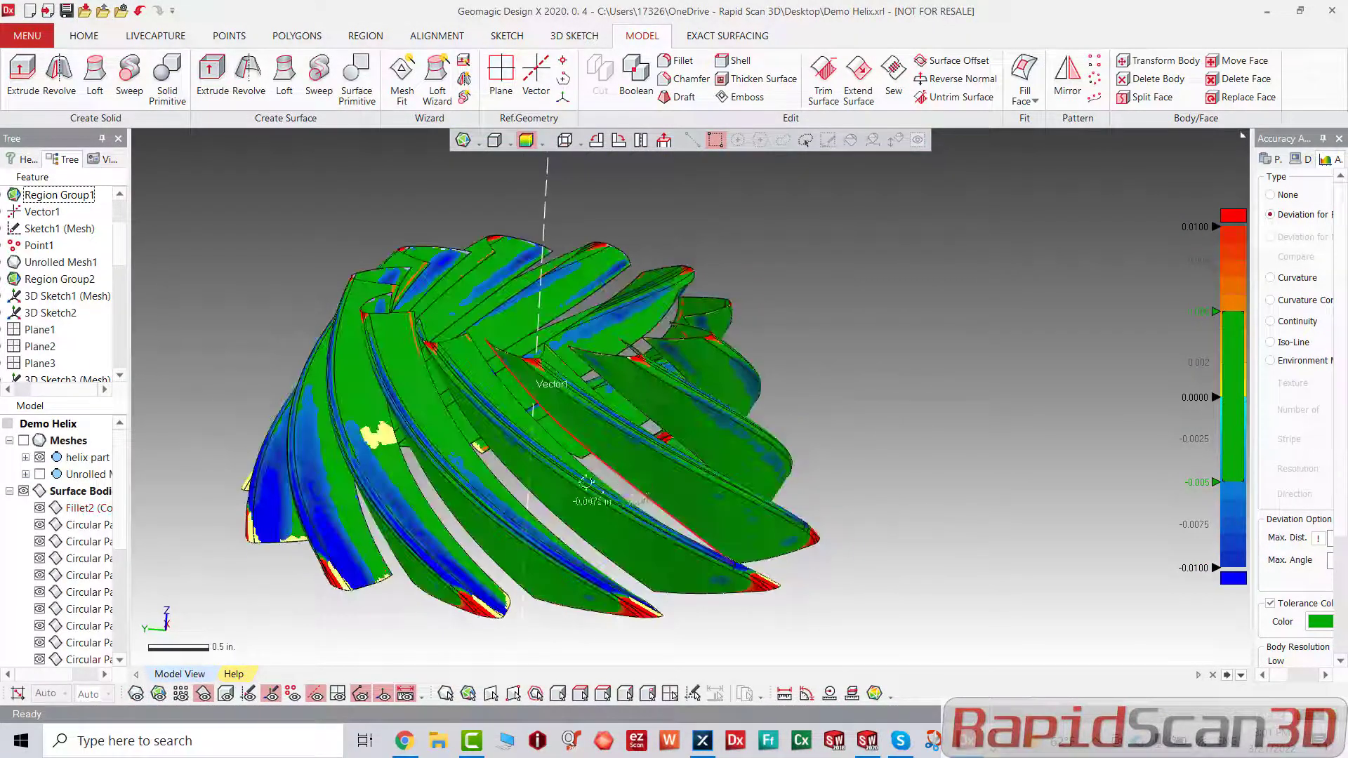
{"action": "mouse_move", "coordinate": [586, 482]}
{"action": "right_mouse_down"}
{"action": "mouse_move", "coordinate": [732, 453]}
{"action": "mouse_move", "coordinate": [562, 422]}
{"action": "mouse_move", "coordinate": [593, 470]}
{"action": "mouse_move", "coordinate": [466, 292]}
{"action": "mouse_move", "coordinate": [665, 292]}
{"action": "mouse_move", "coordinate": [848, 449]}
{"action": "mouse_move", "coordinate": [1008, 457]}
{"action": "mouse_move", "coordinate": [839, 344]}
{"action": "mouse_move", "coordinate": [745, 512]}
{"action": "mouse_move", "coordinate": [503, 282]}
{"action": "mouse_move", "coordinate": [816, 505]}
{"action": "mouse_move", "coordinate": [726, 507]}
{"action": "right_mouse_up"}
{"action": "key", "text": "ctrl+1"}
{"action": "key", "text": "ctrl+2"}
{"action": "right_click_drag", "start_coordinate": [727, 450], "coordinate": [703, 485]}
{"action": "scroll", "coordinate": [826, 465], "scroll_direction": "down", "scroll_amount": 3}
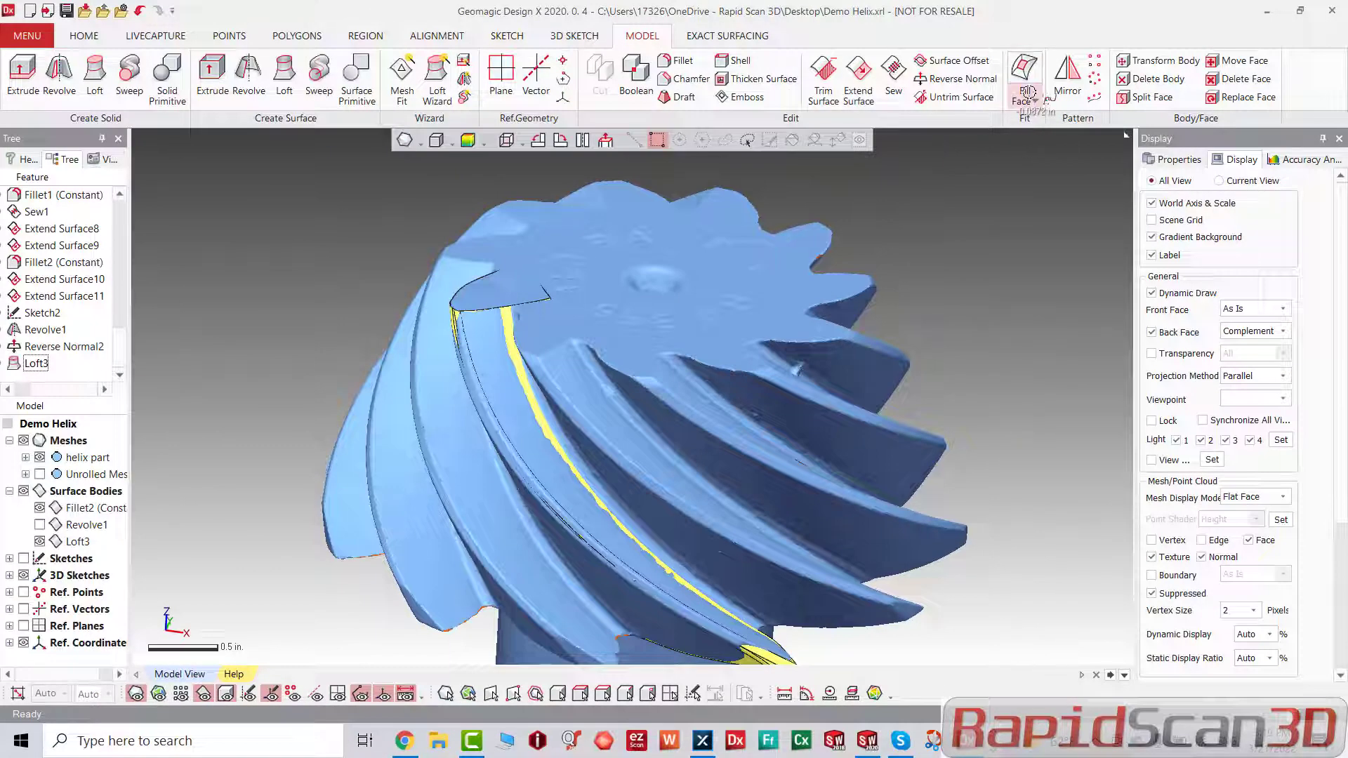
Step: Hide the mesh and set up a Fill Face on the blade's upper opening, selecting its long boundary edges
{"action": "left_click", "coordinate": [1027, 84]}
{"action": "key", "text": "ctrl+1"}
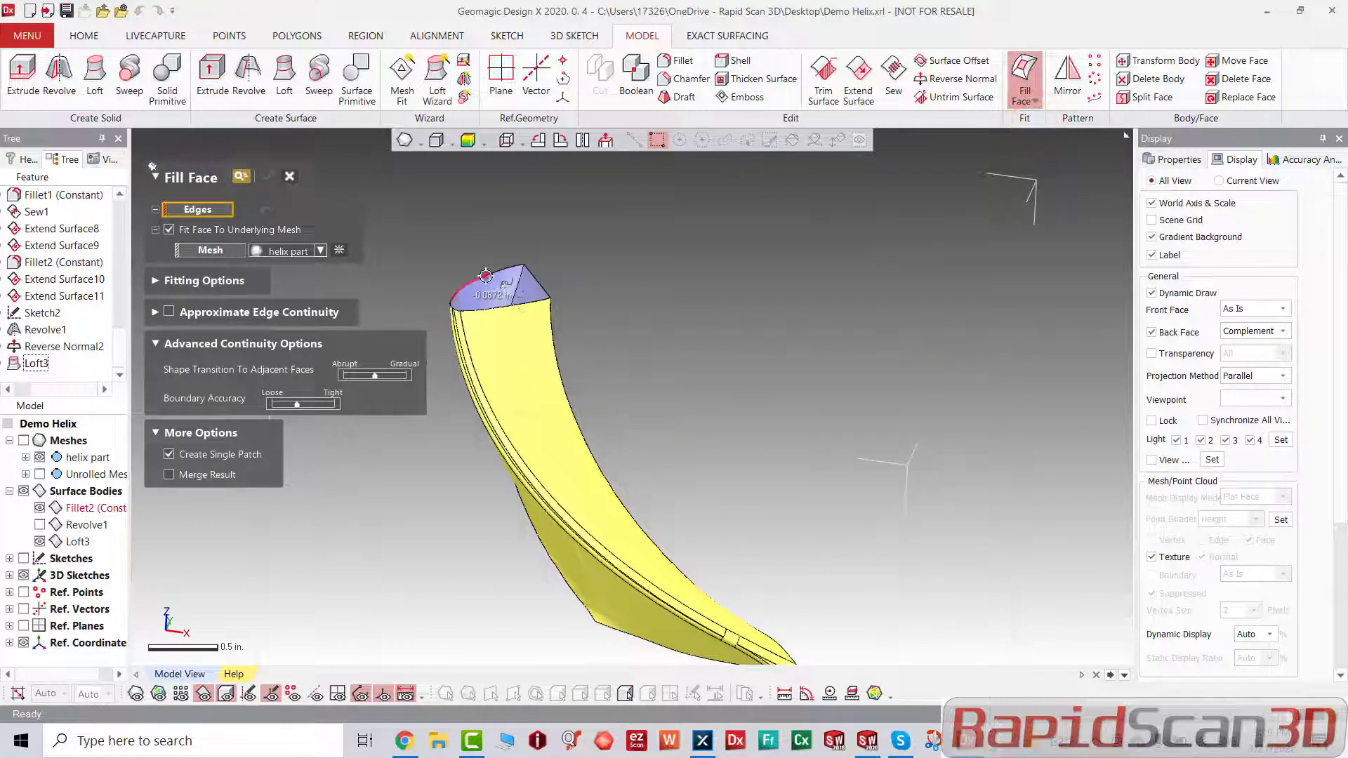
{"action": "left_click", "coordinate": [485, 275]}
{"action": "left_click", "coordinate": [536, 276]}
{"action": "left_click", "coordinate": [540, 277]}
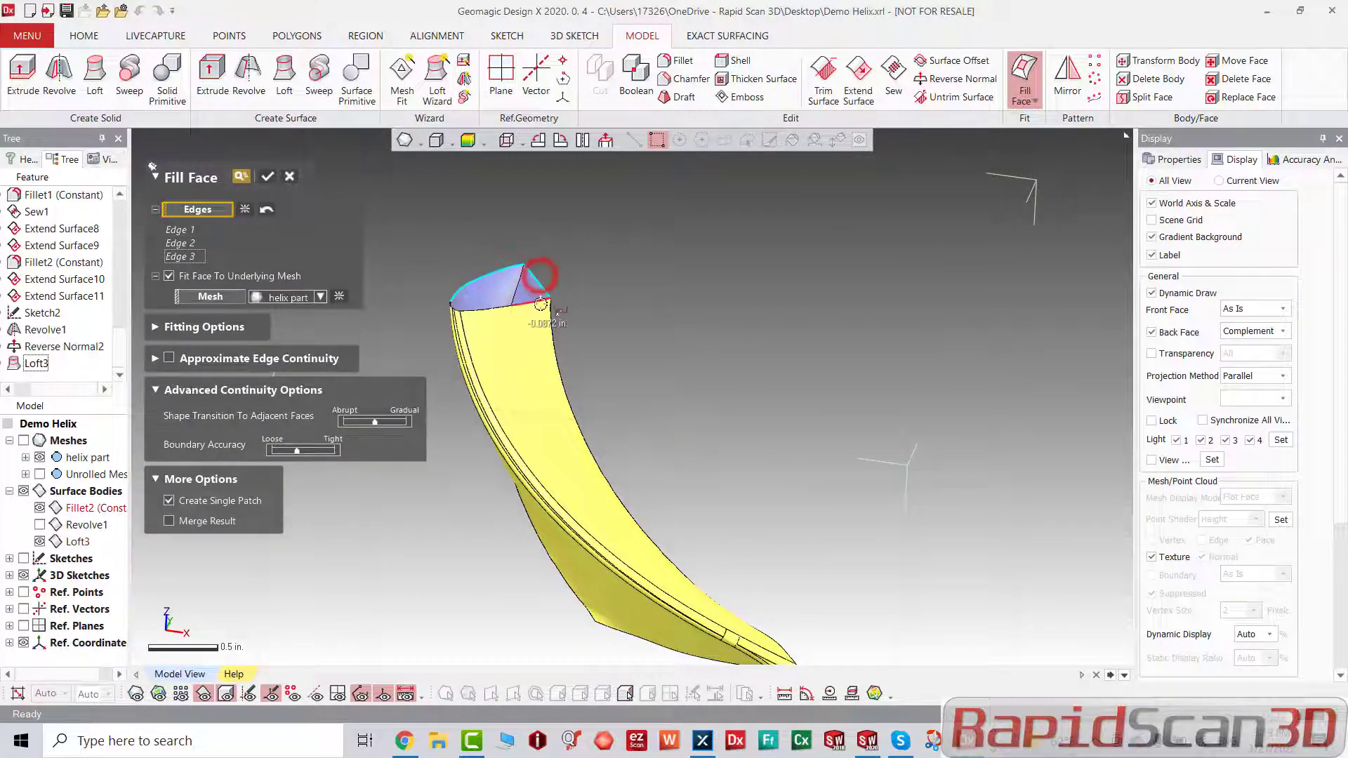
{"action": "left_click", "coordinate": [537, 302]}
{"action": "left_click", "coordinate": [500, 305]}
Step: Add the short rounded-corner edges to the boundary and fill the upper opening as a single patch fitted to the helix part mesh
{"action": "scroll", "coordinate": [454, 313], "scroll_direction": "up", "scroll_amount": 3}
{"action": "scroll", "coordinate": [461, 314], "scroll_direction": "up", "scroll_amount": 3}
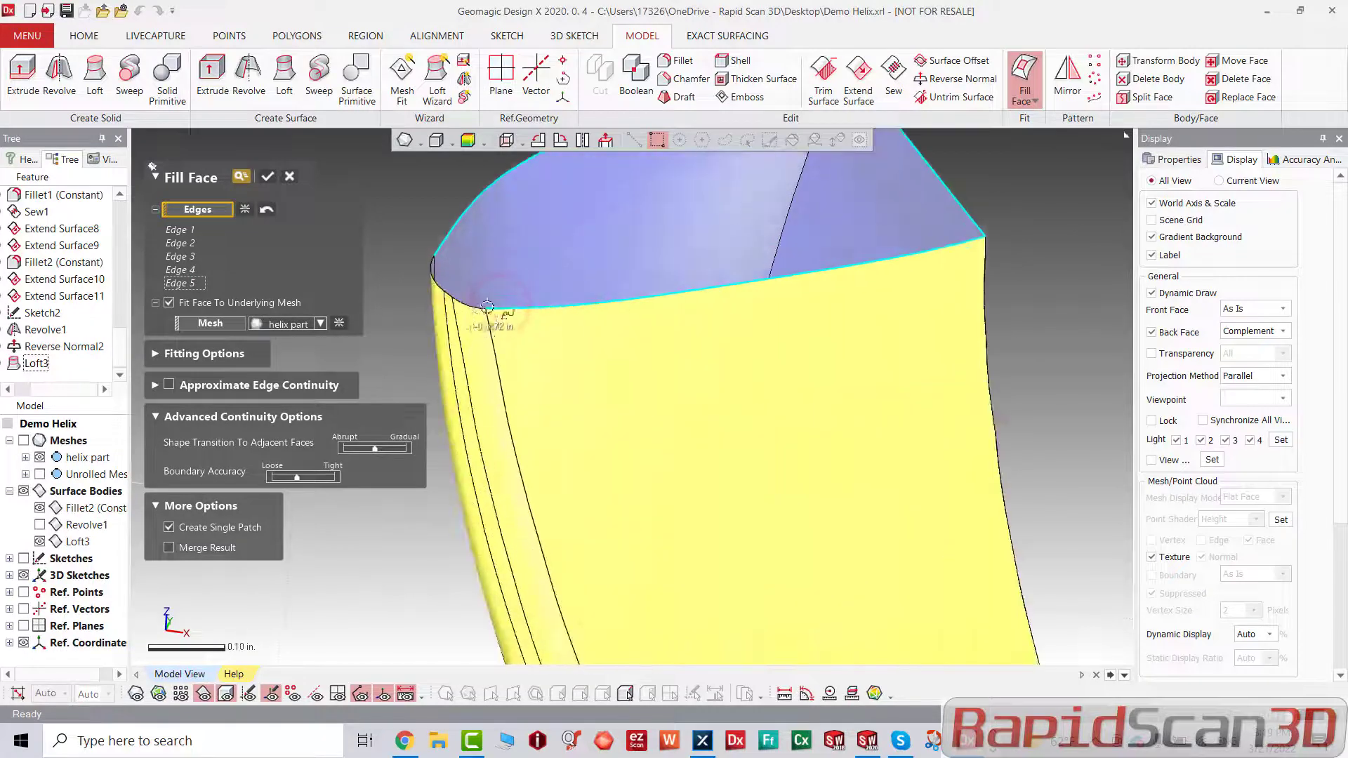
{"action": "scroll", "coordinate": [465, 301], "scroll_direction": "up", "scroll_amount": 3}
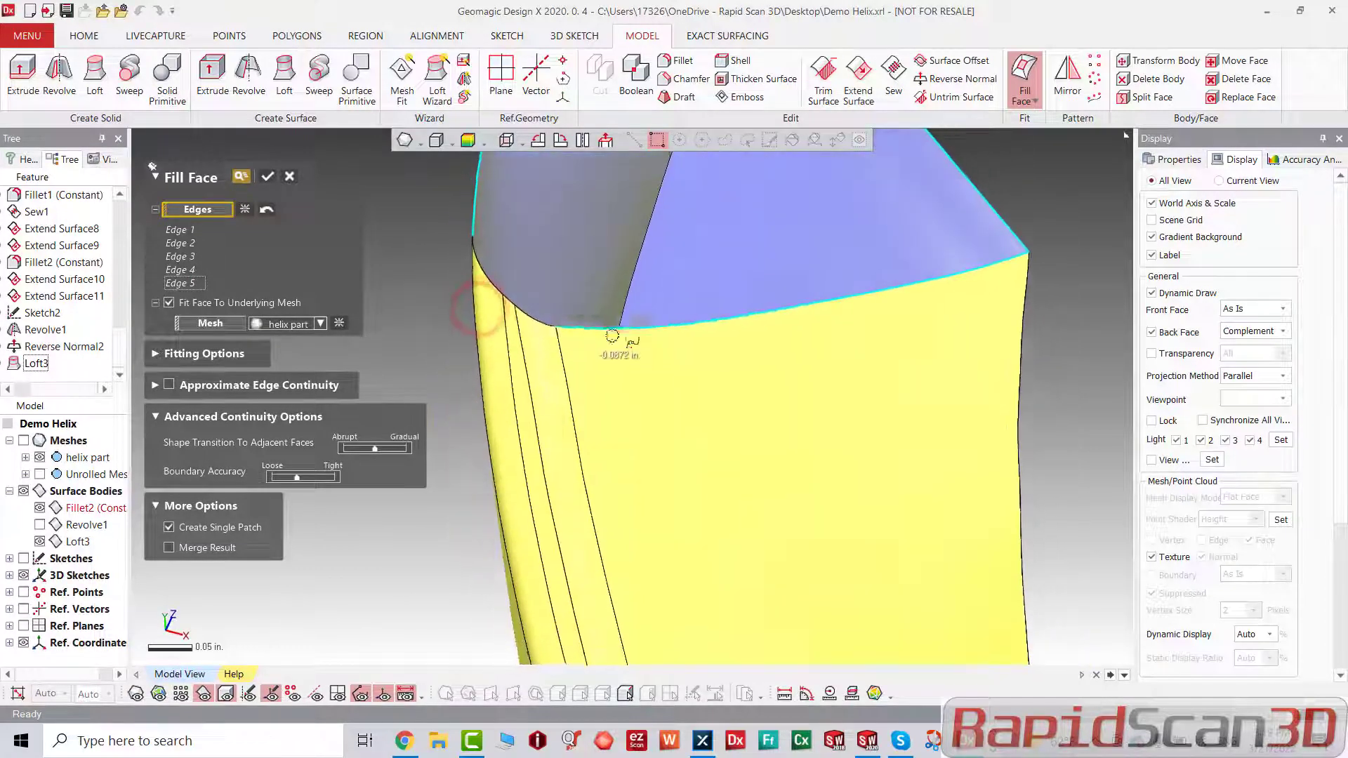
{"action": "left_click", "coordinate": [540, 323]}
{"action": "left_click", "coordinate": [501, 296]}
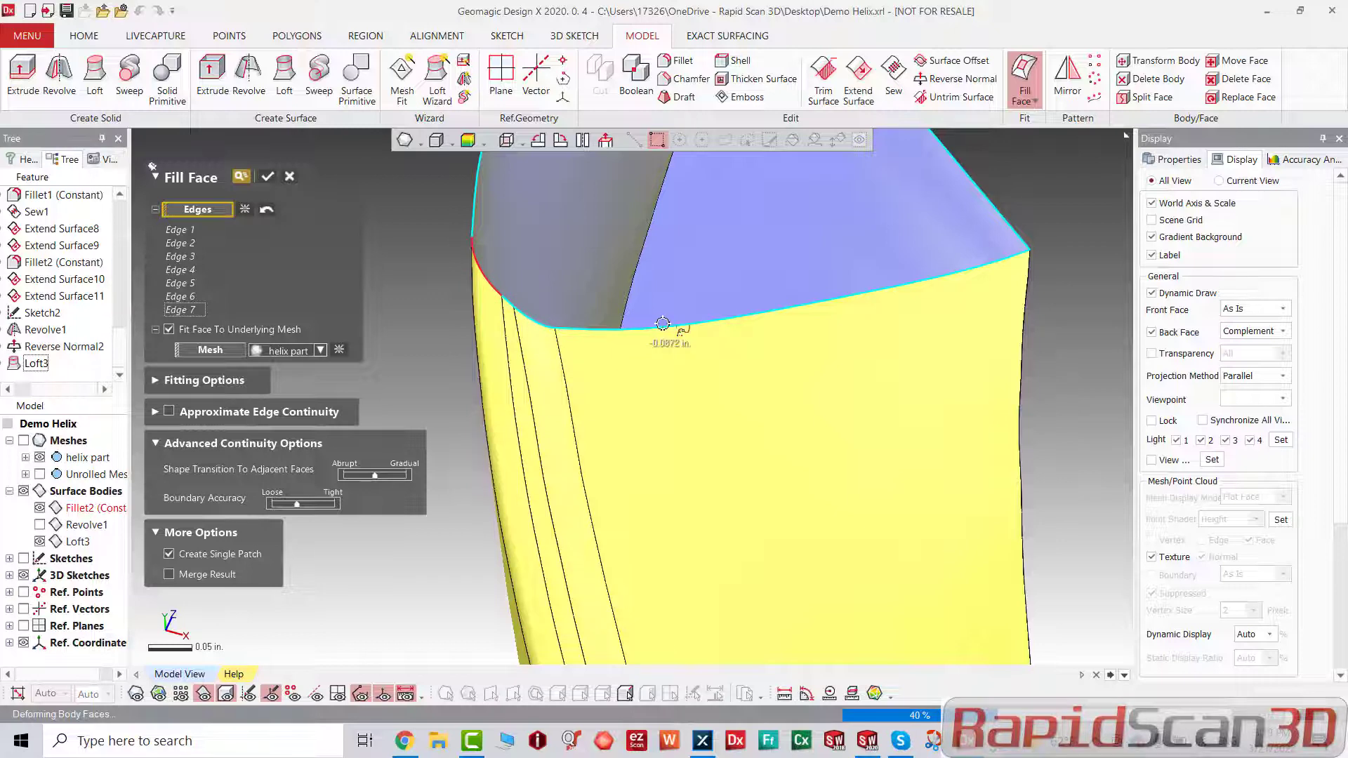
{"action": "scroll", "coordinate": [663, 323], "scroll_direction": "down", "scroll_amount": 10}
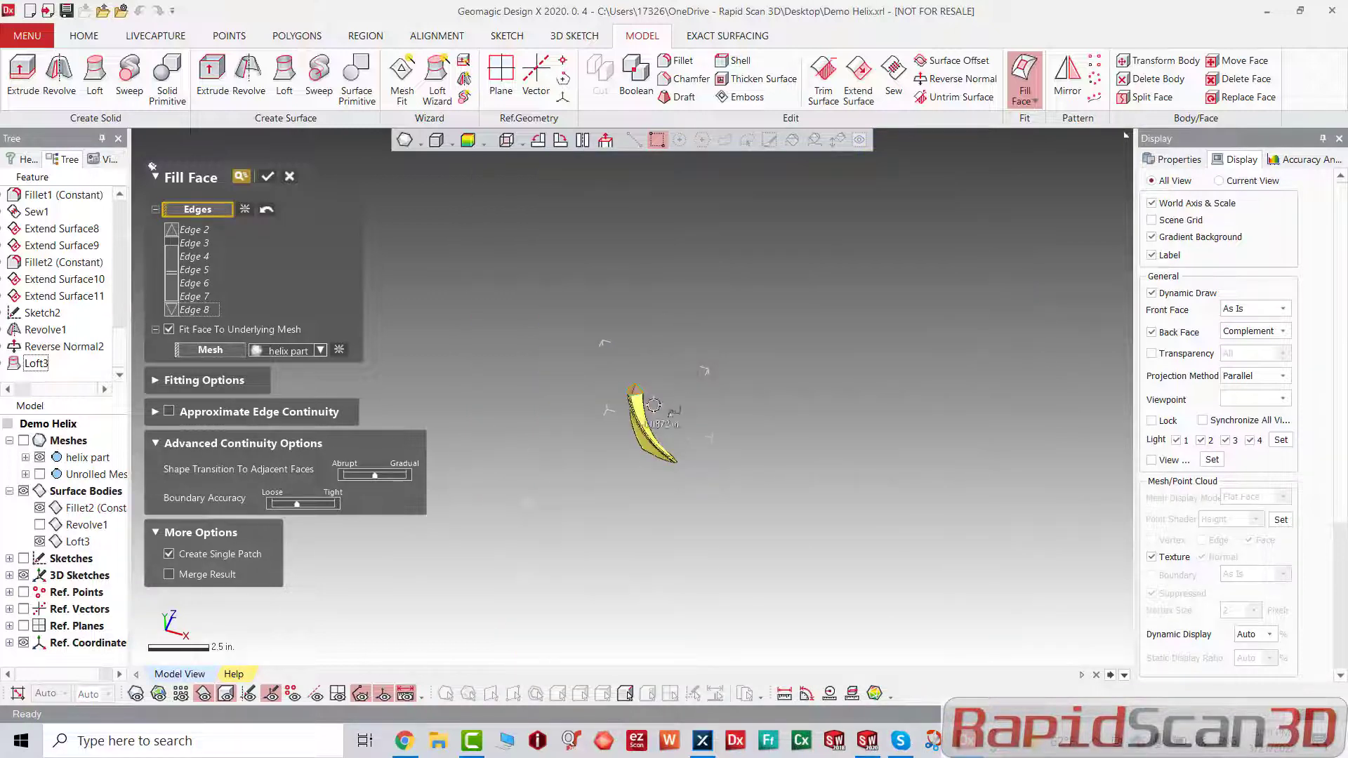
{"action": "scroll", "coordinate": [654, 405], "scroll_direction": "up", "scroll_amount": 6}
{"action": "left_click", "coordinate": [274, 176]}
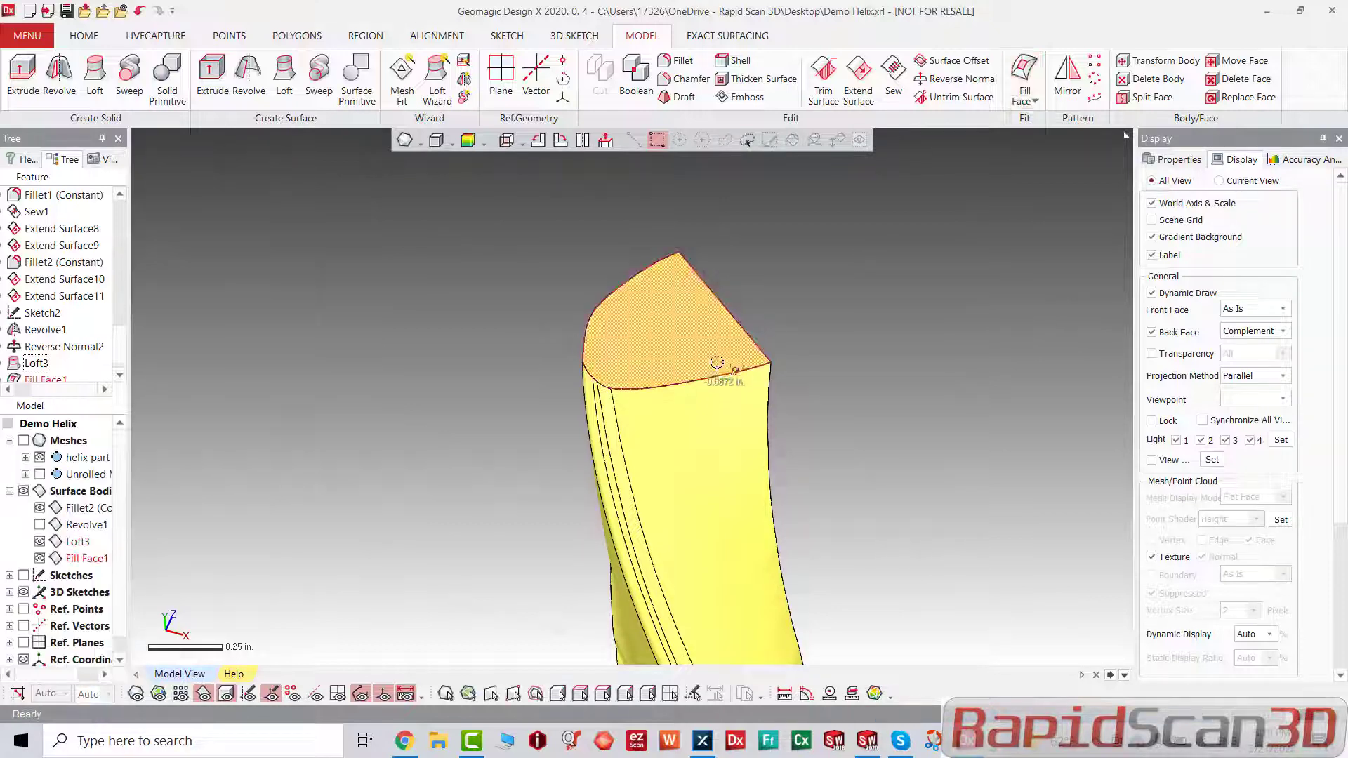
Step: Set up a Fill Face on the blade's lower opening, selecting the two upper boundary edges of the opening
{"action": "scroll", "coordinate": [720, 359], "scroll_direction": "down", "scroll_amount": 5}
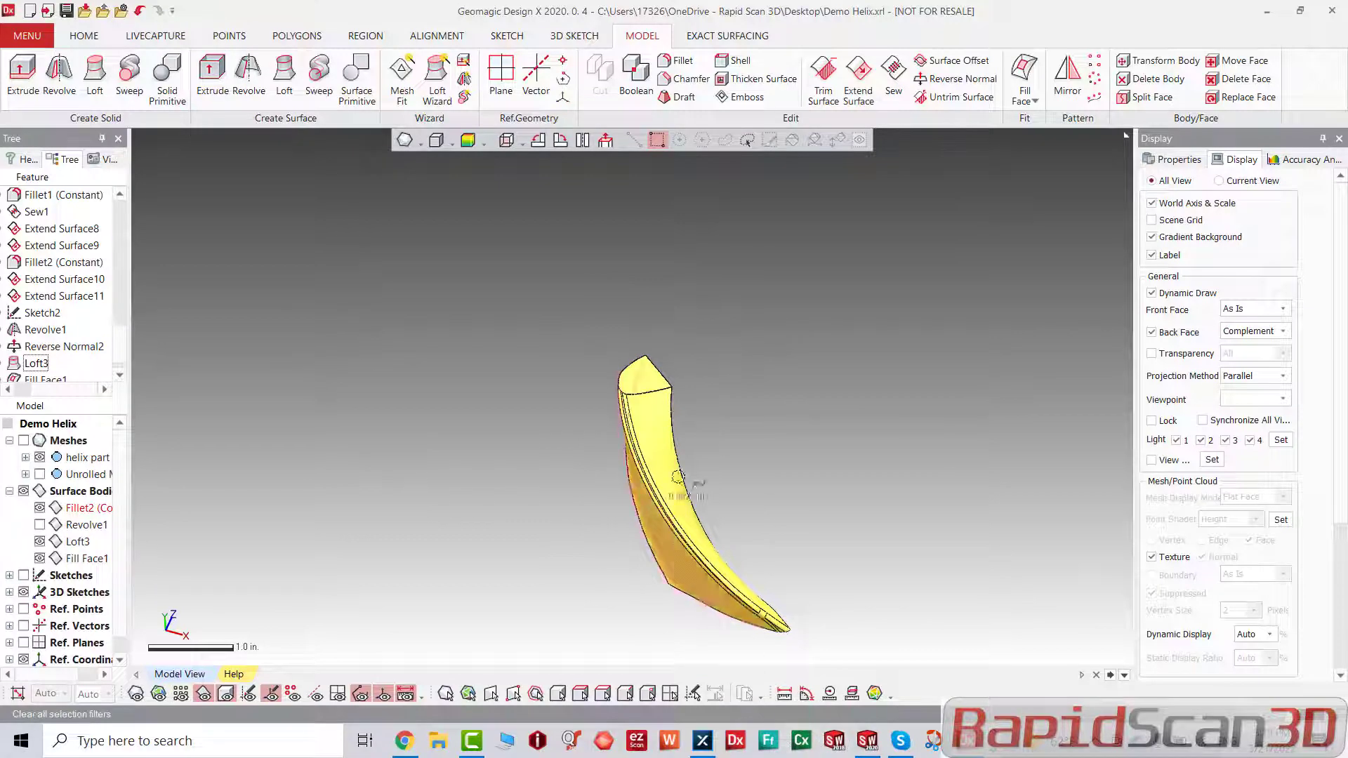
{"action": "right_click_drag", "start_coordinate": [752, 431], "coordinate": [761, 356]}
{"action": "scroll", "coordinate": [821, 469], "scroll_direction": "up", "scroll_amount": 2}
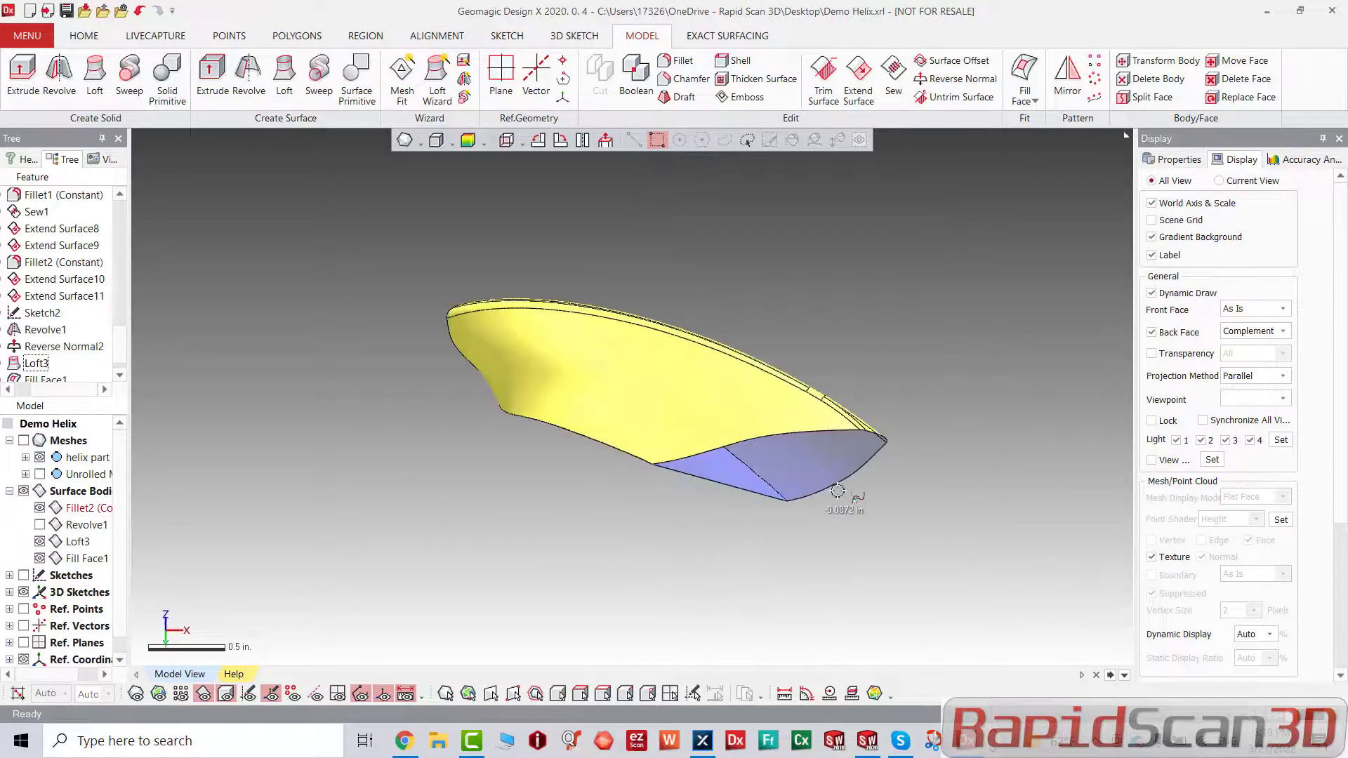
{"action": "left_click", "coordinate": [1024, 68]}
{"action": "left_click", "coordinate": [778, 437]}
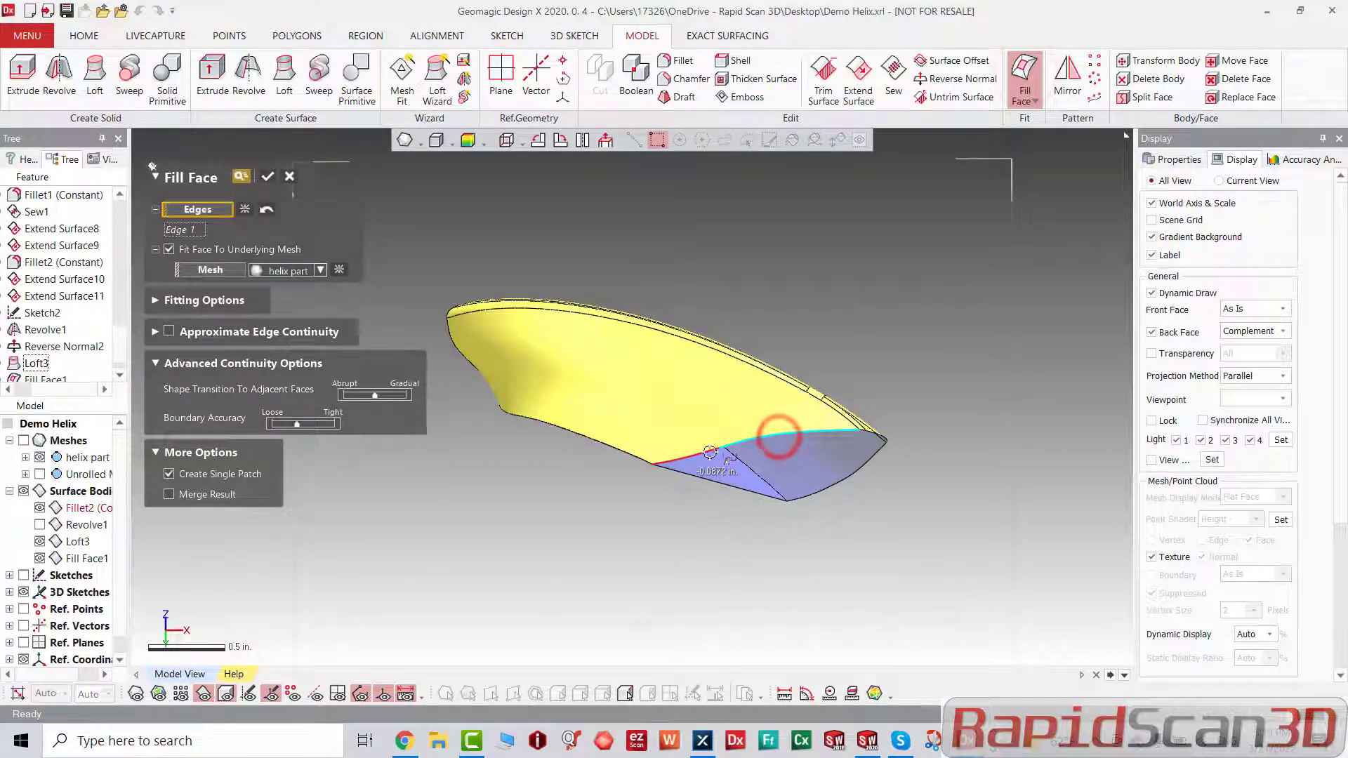
{"action": "left_click", "coordinate": [709, 451]}
Step: Add the short rounded-corner edges and remaining side edges, and fill the lower opening as a single patch fitted to the helix part mesh
{"action": "scroll", "coordinate": [708, 448], "scroll_direction": "up", "scroll_amount": 5}
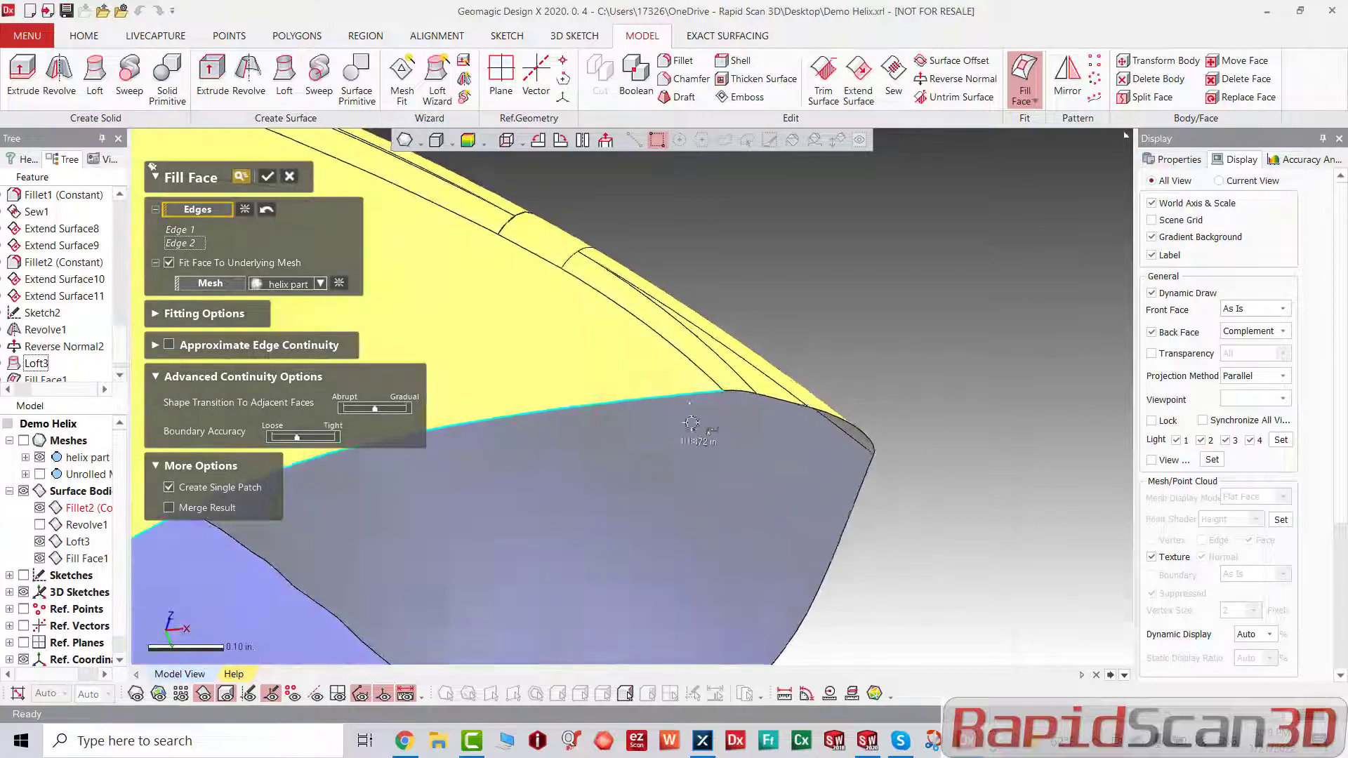
{"action": "right_click_drag", "start_coordinate": [691, 424], "coordinate": [722, 471]}
{"action": "left_click", "coordinate": [757, 479]}
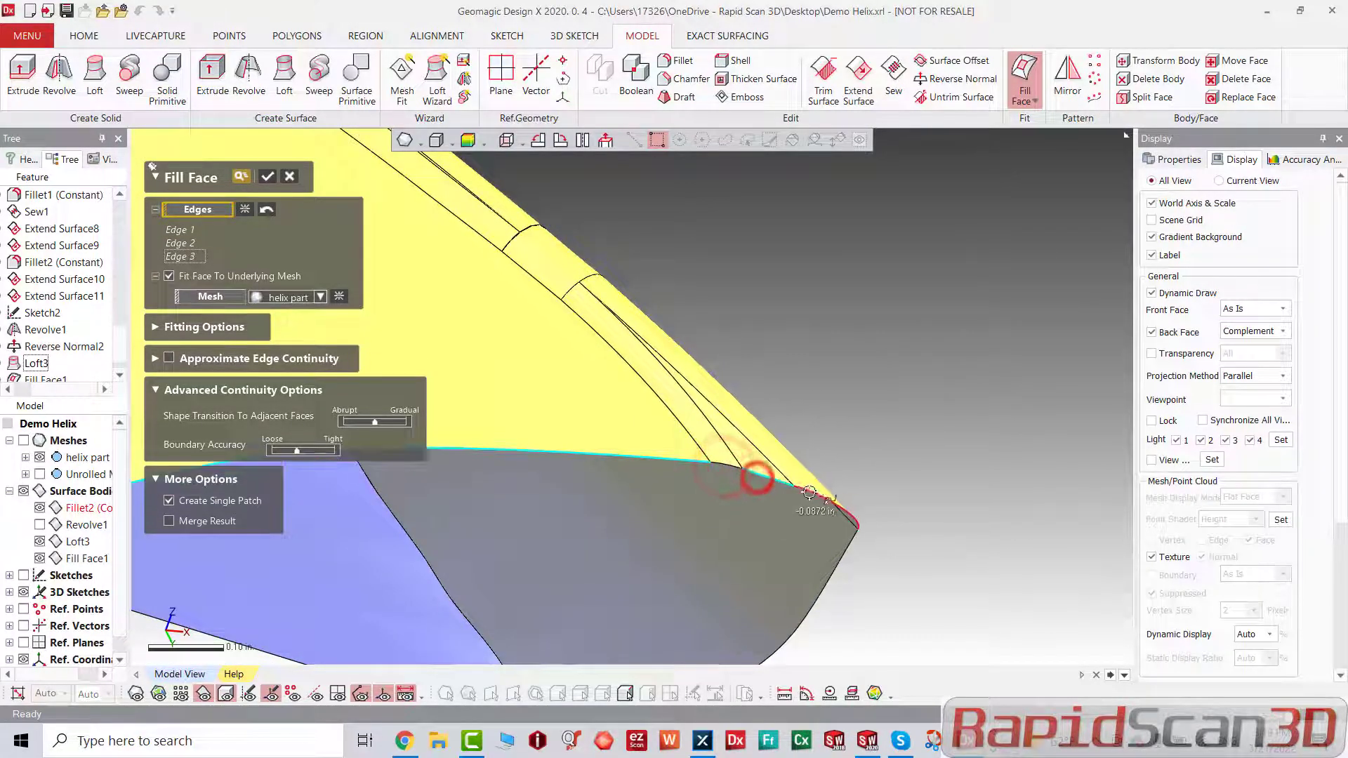
{"action": "left_click", "coordinate": [808, 491]}
{"action": "left_click", "coordinate": [729, 470]}
{"action": "right_click_drag", "start_coordinate": [728, 471], "coordinate": [617, 364]}
{"action": "scroll", "coordinate": [617, 364], "scroll_direction": "down", "scroll_amount": 3}
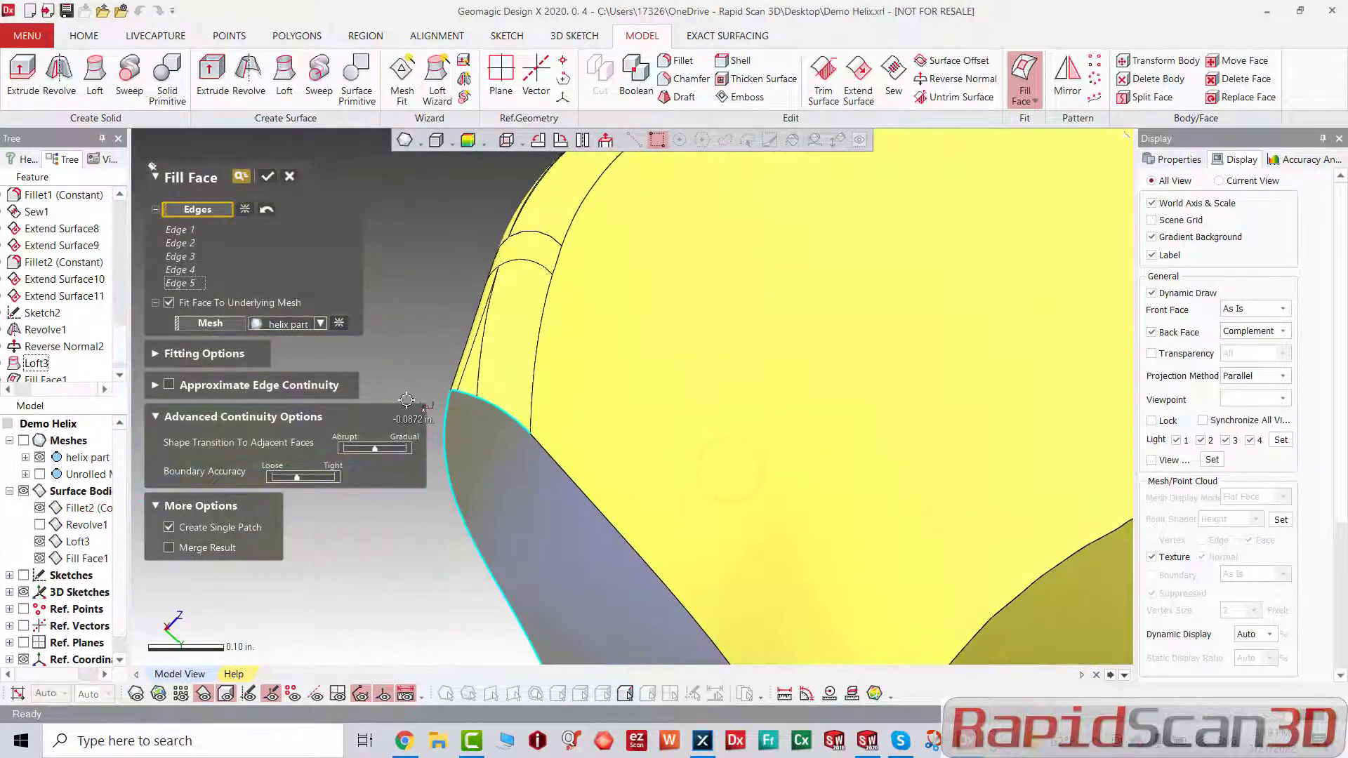
{"action": "left_click", "coordinate": [551, 464]}
{"action": "right_click_drag", "start_coordinate": [730, 496], "coordinate": [705, 588]}
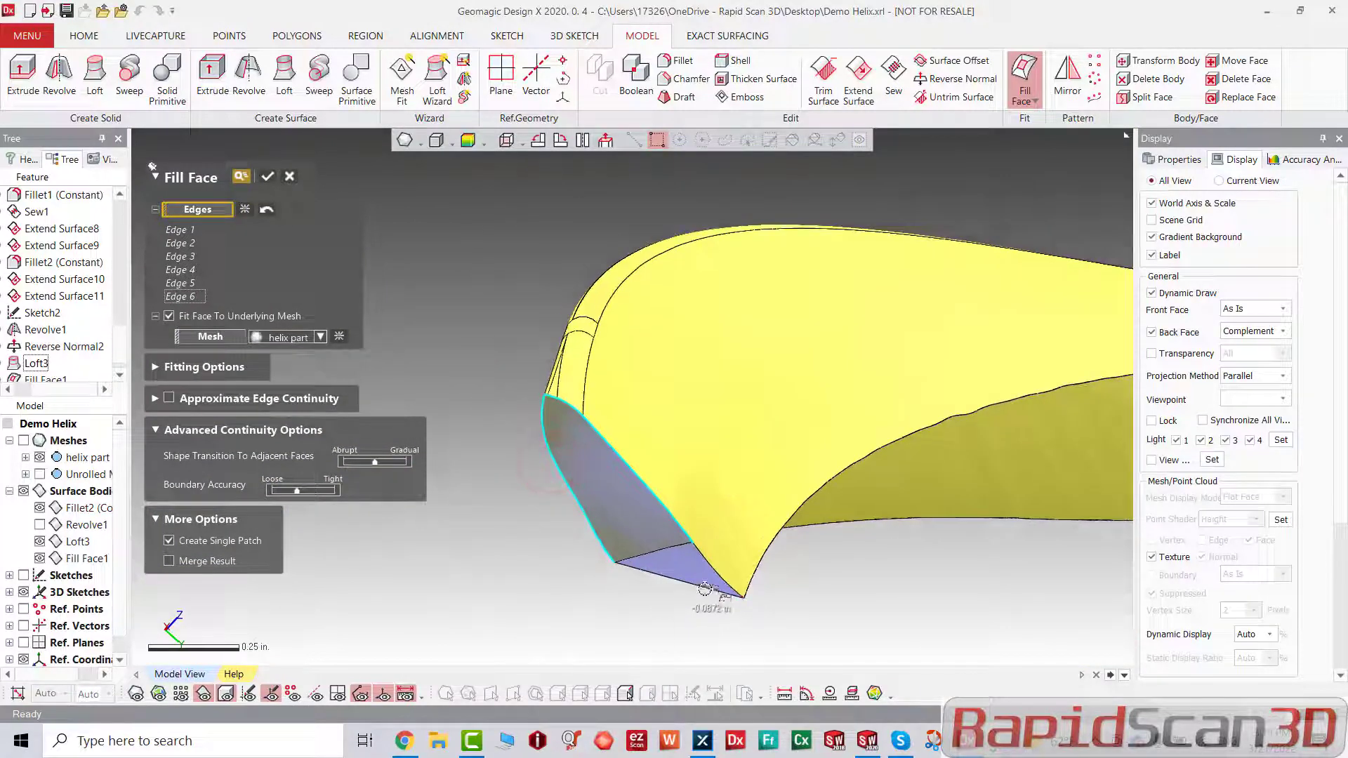
{"action": "left_click", "coordinate": [703, 562]}
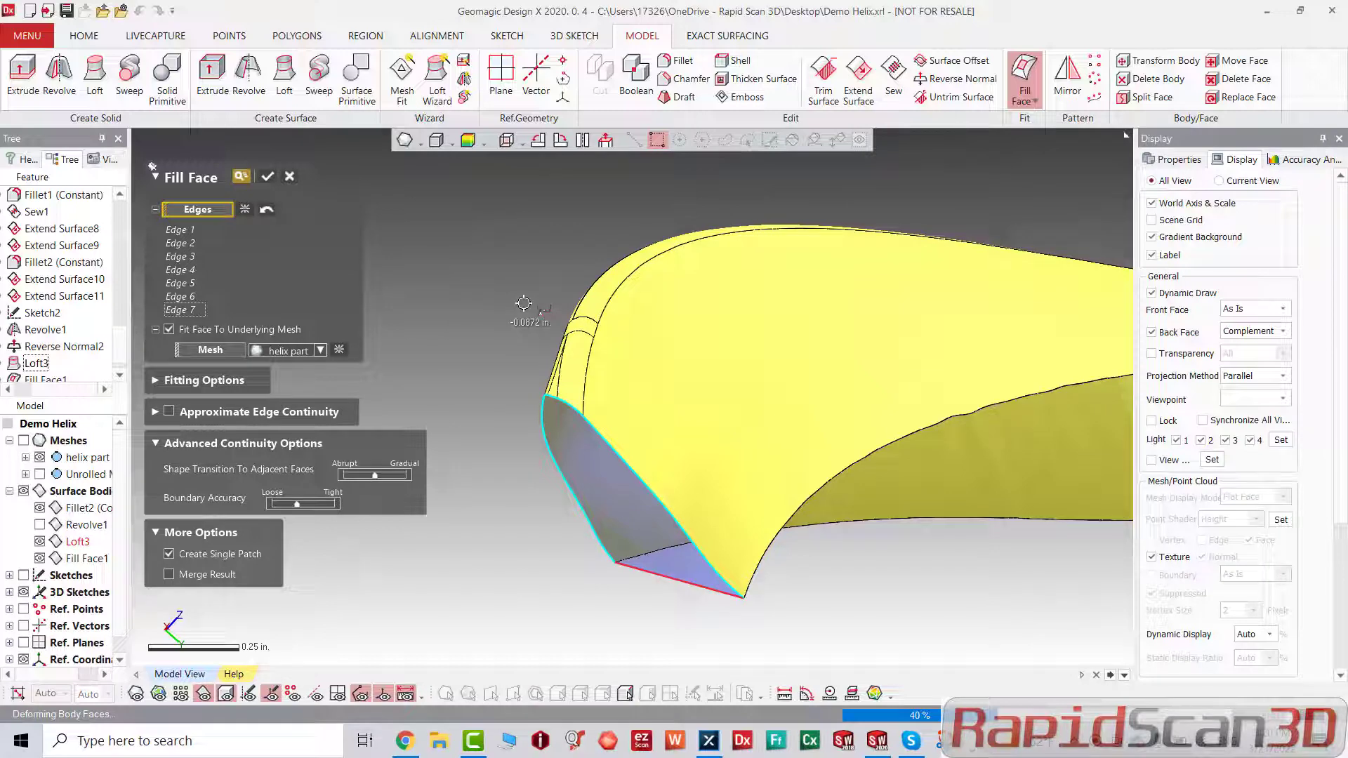
{"action": "left_click", "coordinate": [264, 177]}
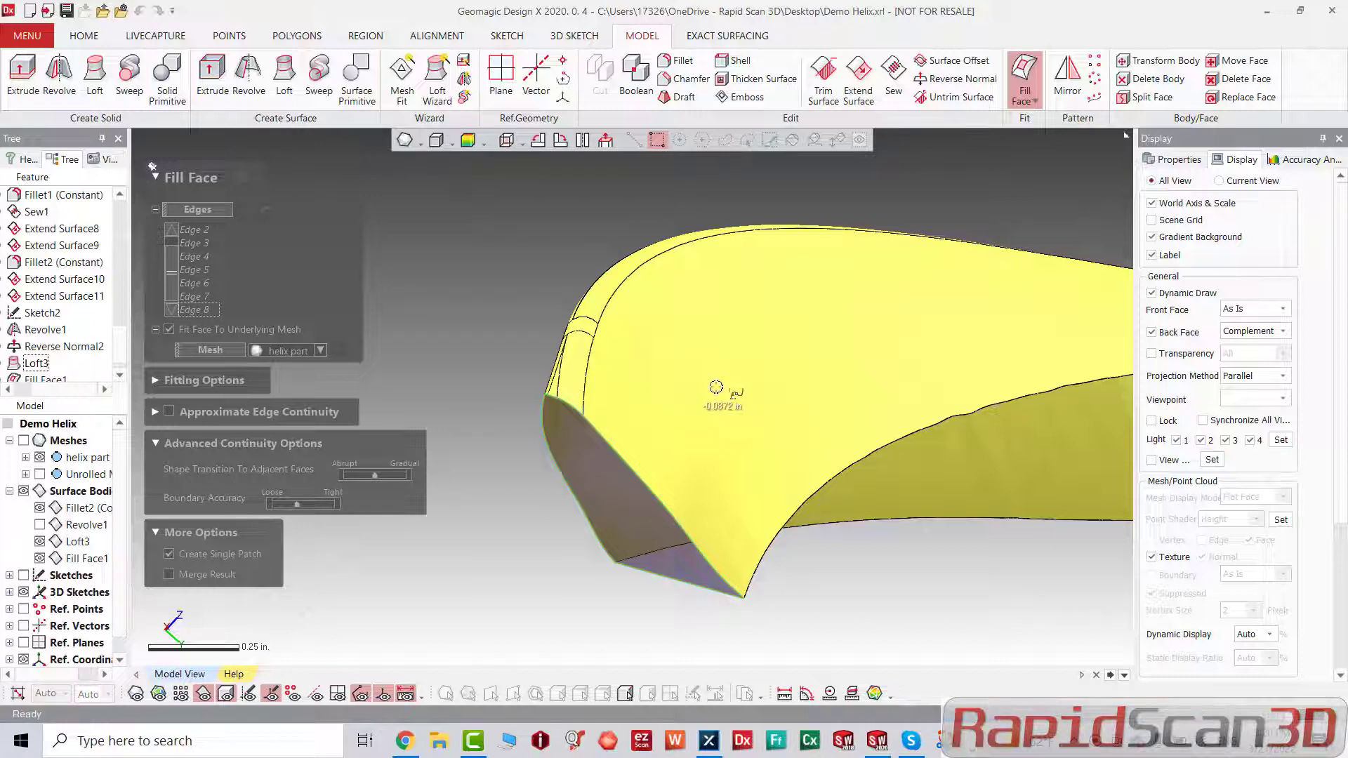
Step: Sew the filleted blade surface together with the fill faces closing its lower and upper openings
{"action": "right_click_drag", "start_coordinate": [713, 385], "coordinate": [691, 559]}
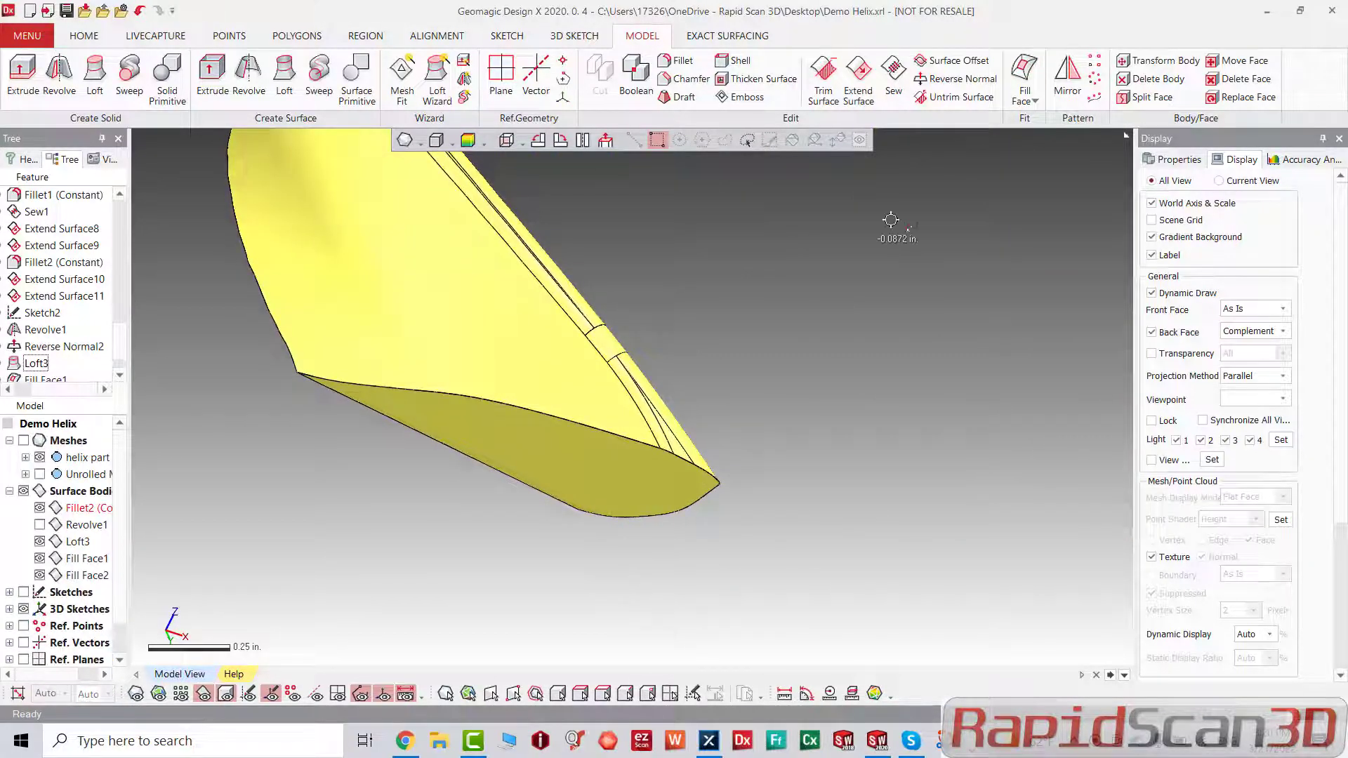
{"action": "left_click", "coordinate": [817, 92]}
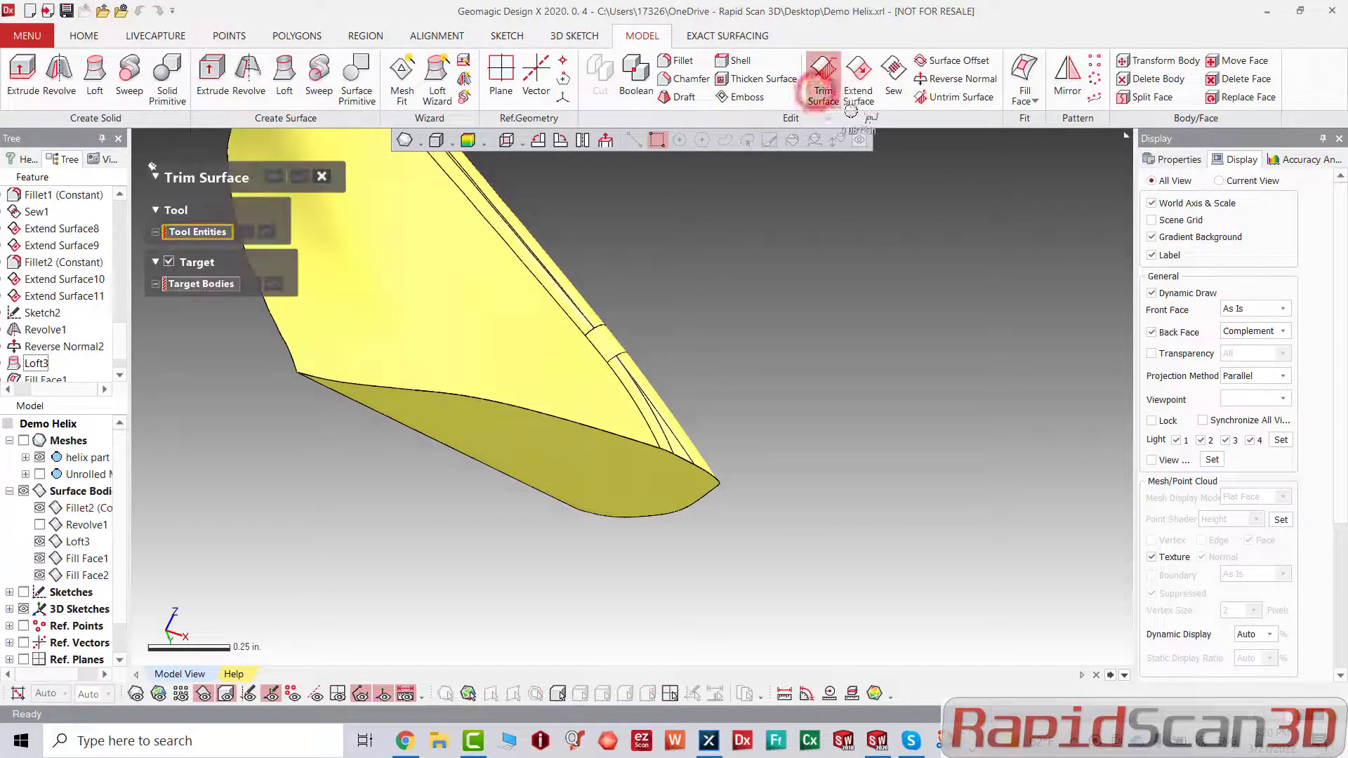
{"action": "left_click", "coordinate": [893, 77]}
{"action": "left_click", "coordinate": [565, 370]}
{"action": "left_click", "coordinate": [587, 439]}
{"action": "scroll", "coordinate": [727, 326], "scroll_direction": "down", "scroll_amount": 6}
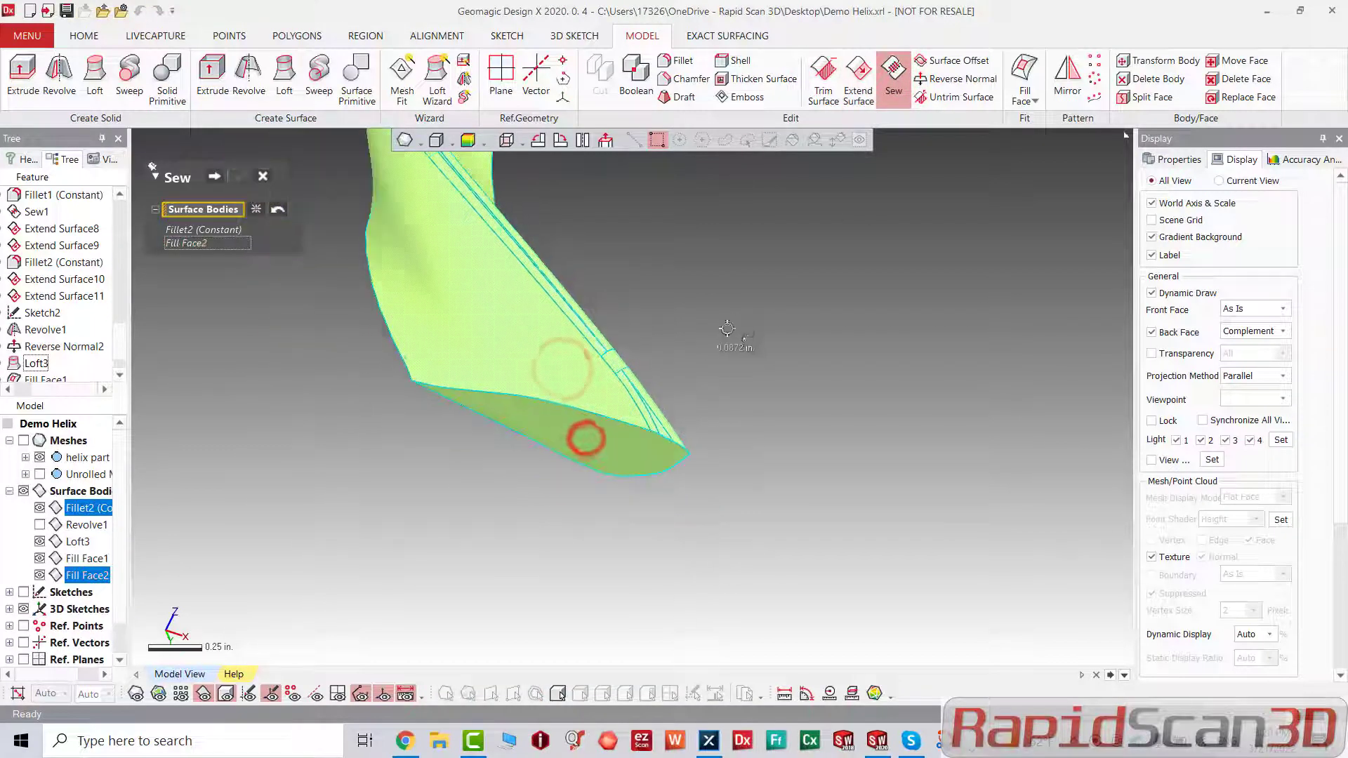
{"action": "right_click_drag", "start_coordinate": [651, 337], "coordinate": [753, 494]}
{"action": "scroll", "coordinate": [692, 393], "scroll_direction": "down", "scroll_amount": 3}
{"action": "scroll", "coordinate": [571, 214], "scroll_direction": "up", "scroll_amount": 6}
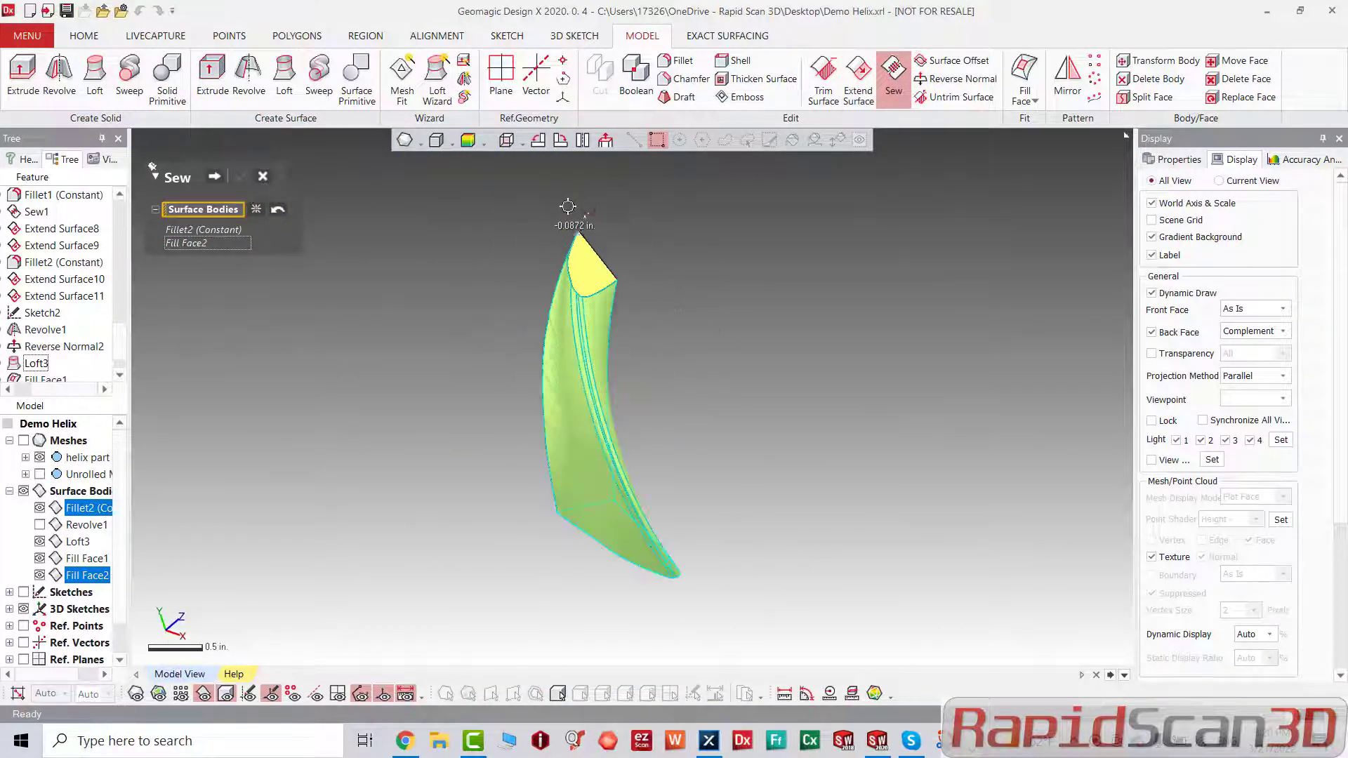
{"action": "left_click", "coordinate": [596, 286]}
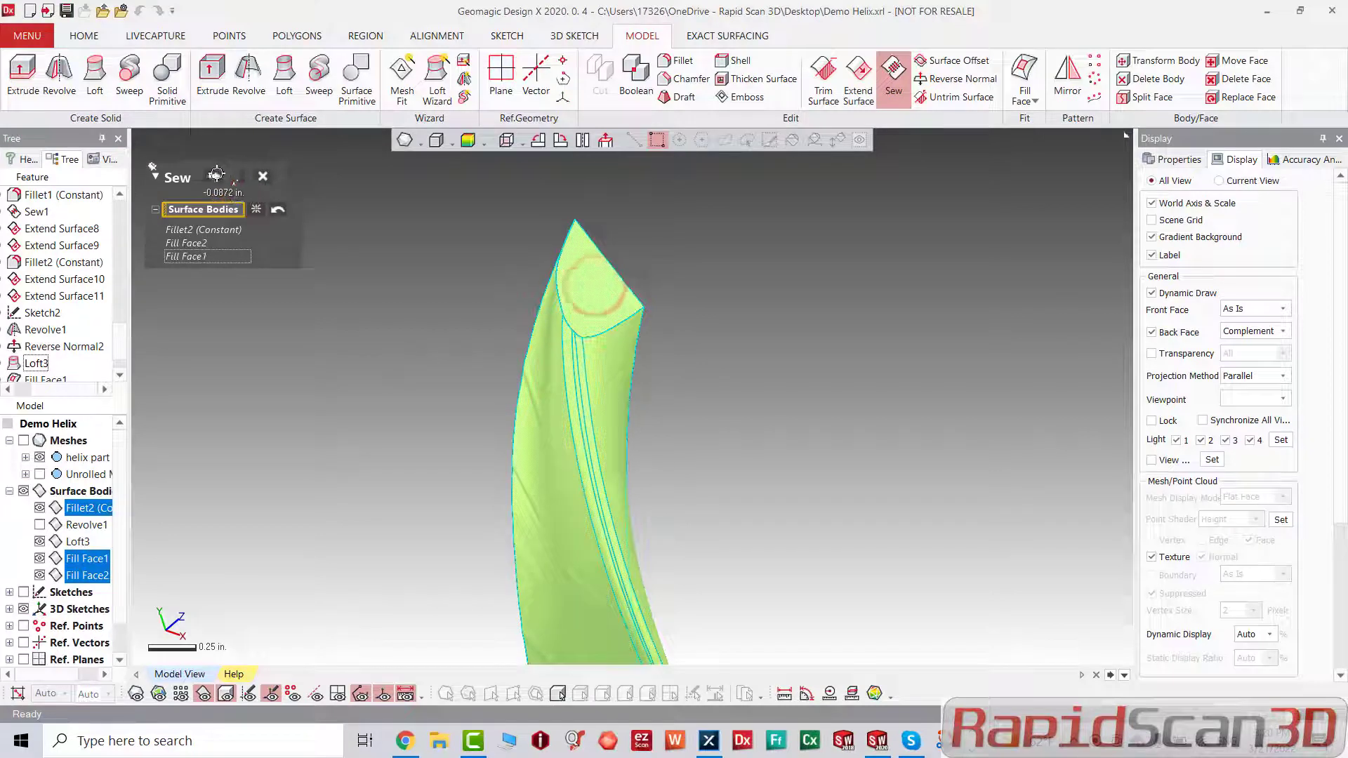
{"action": "left_click", "coordinate": [217, 175]}
{"action": "left_click", "coordinate": [262, 176]}
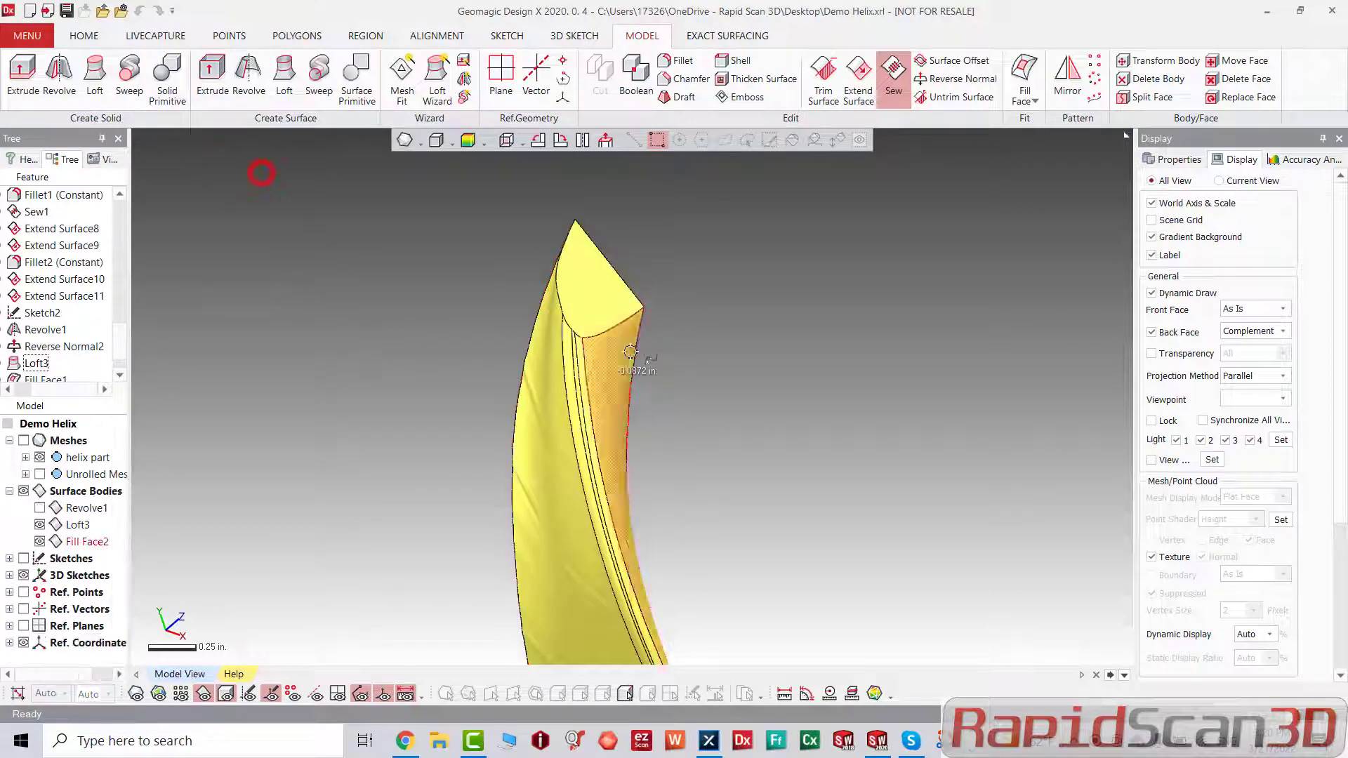
Step: Compare the sewn blade with the scan mesh by showing the mesh, viewing it from several sides and hiding it again
{"action": "scroll", "coordinate": [657, 436], "scroll_direction": "down", "scroll_amount": 3}
{"action": "right_click_drag", "start_coordinate": [659, 482], "coordinate": [765, 571]}
{"action": "scroll", "coordinate": [765, 571], "scroll_direction": "up", "scroll_amount": 3}
{"action": "key", "text": "ctrl+1"}
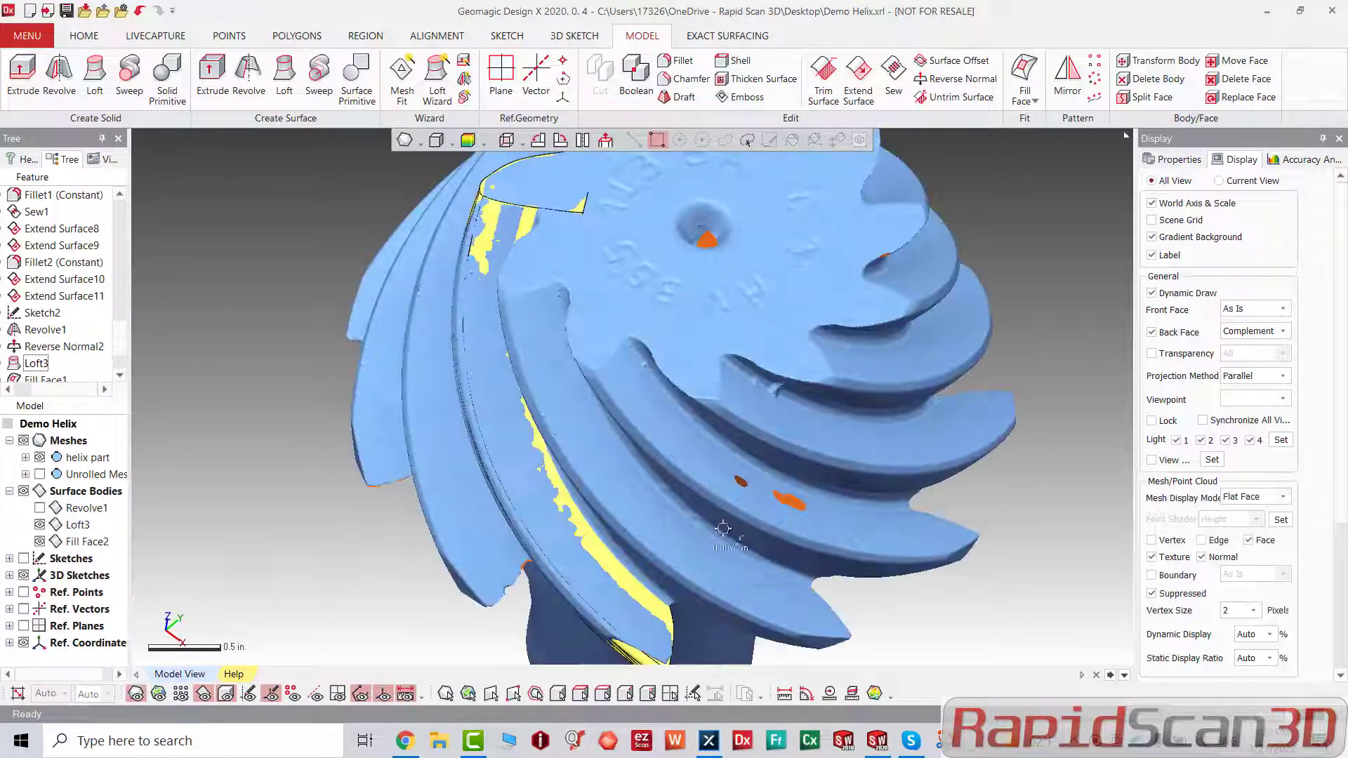
{"action": "scroll", "coordinate": [689, 480], "scroll_direction": "down", "scroll_amount": 2}
{"action": "right_click_drag", "start_coordinate": [690, 480], "coordinate": [758, 409]}
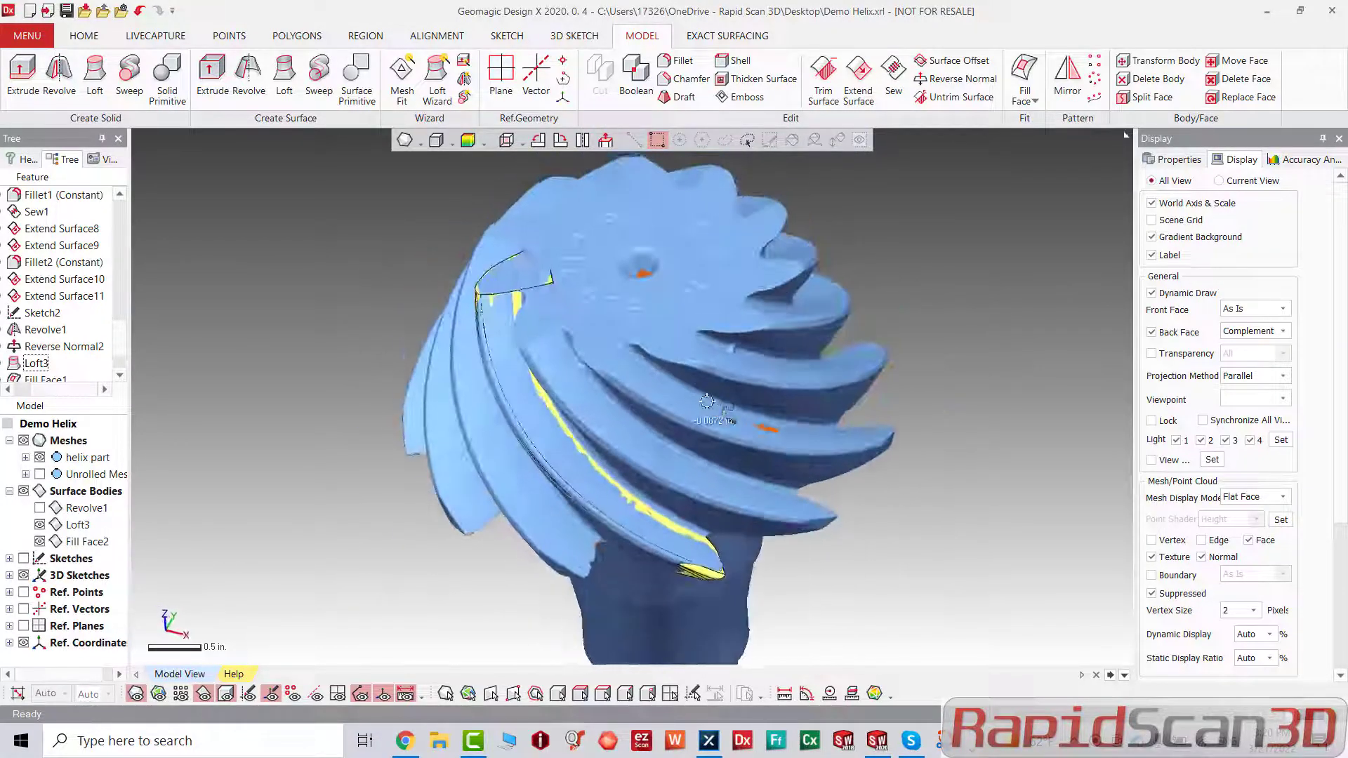
{"action": "key", "text": "ctrl+1"}
{"action": "left_click", "coordinate": [28, 35]}
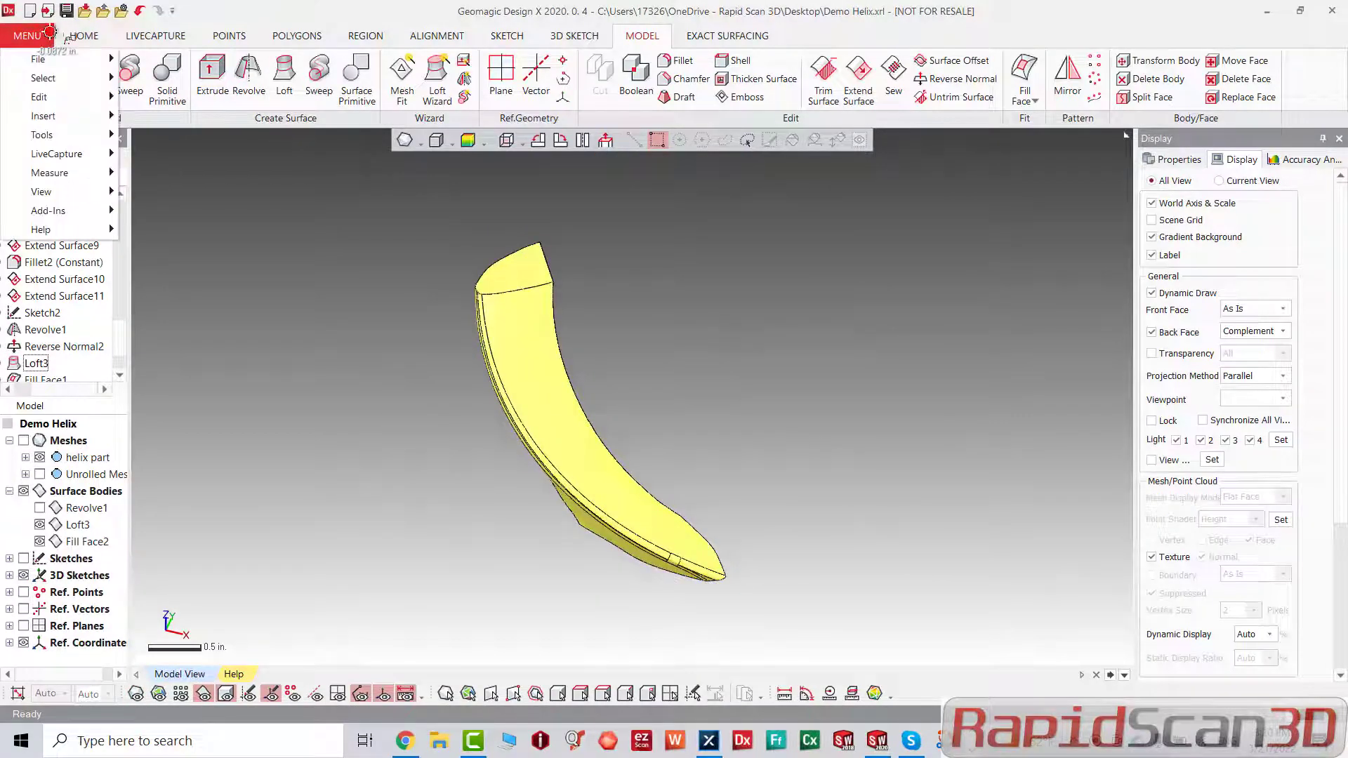
{"action": "mouse_move", "coordinate": [43, 116]}
{"action": "mouse_move", "coordinate": [193, 158]}
{"action": "mouse_move", "coordinate": [193, 182]}
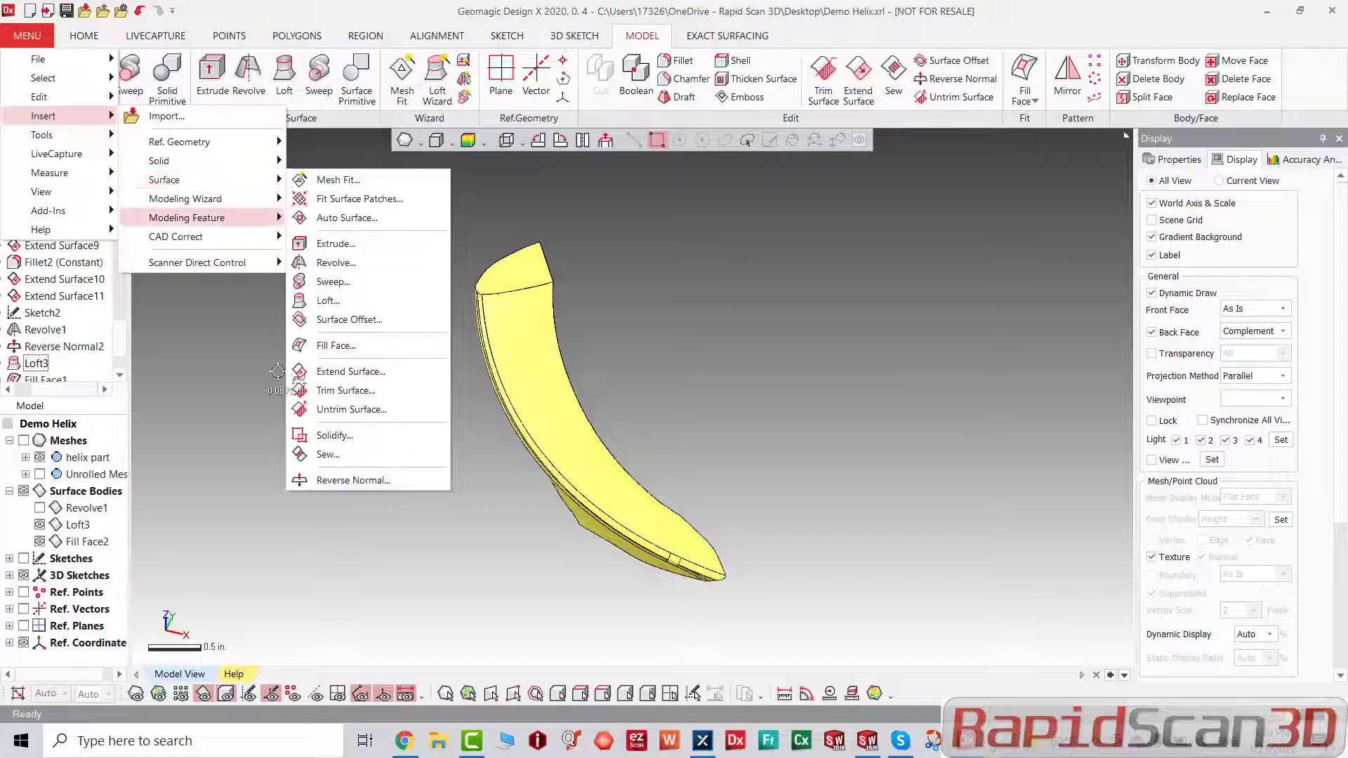
{"action": "left_click", "coordinate": [341, 436]}
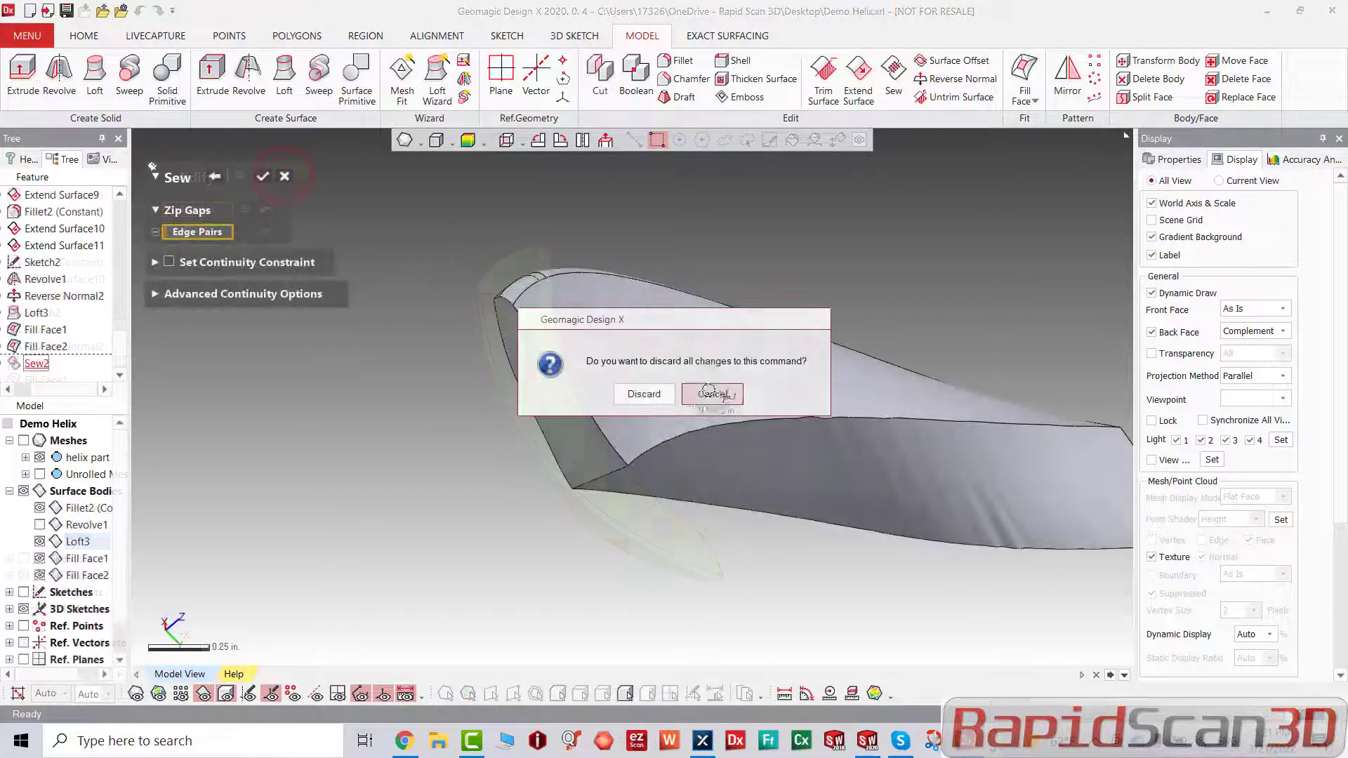
Step: Keep the edits to the blade's Sew feature and complete it with Loft3 included so the surfaces form a solid body
{"action": "left_click", "coordinate": [701, 386]}
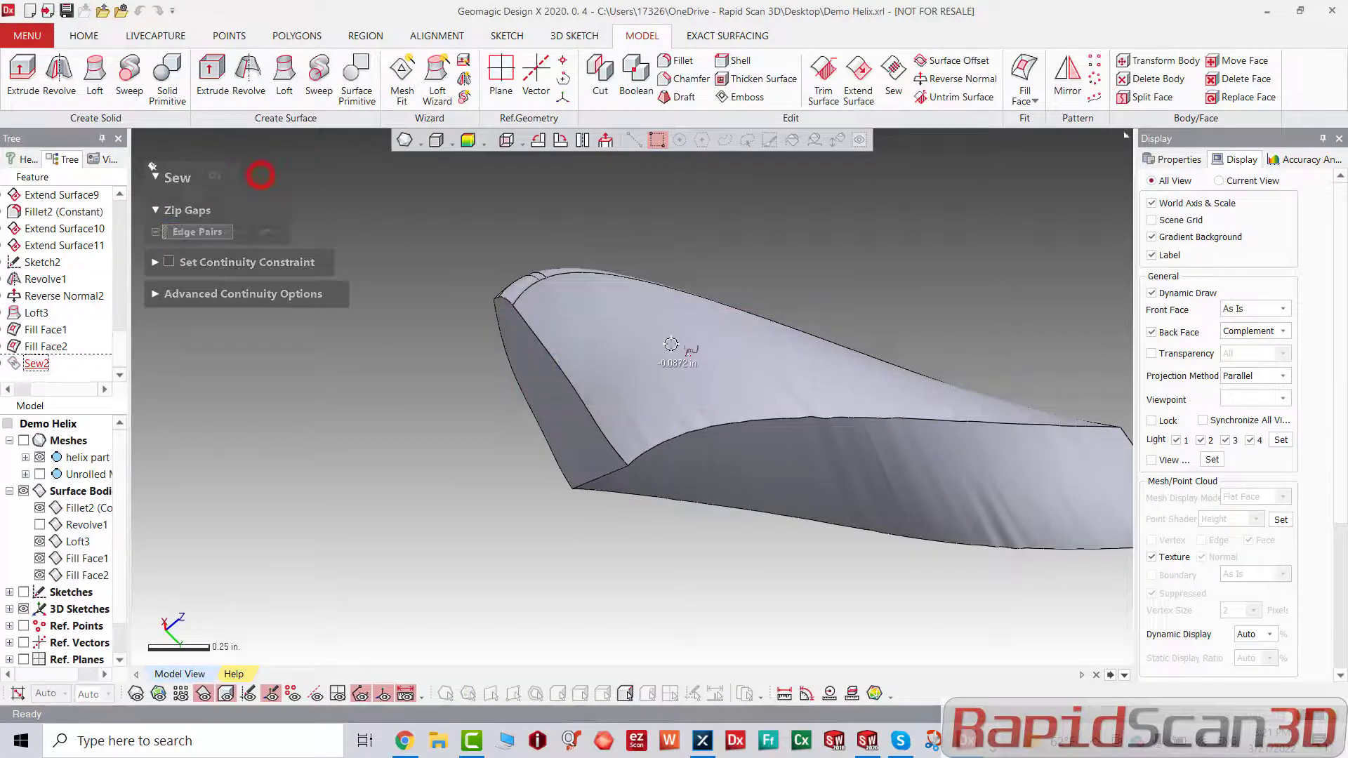
{"action": "right_click_drag", "start_coordinate": [637, 340], "coordinate": [1057, 599]}
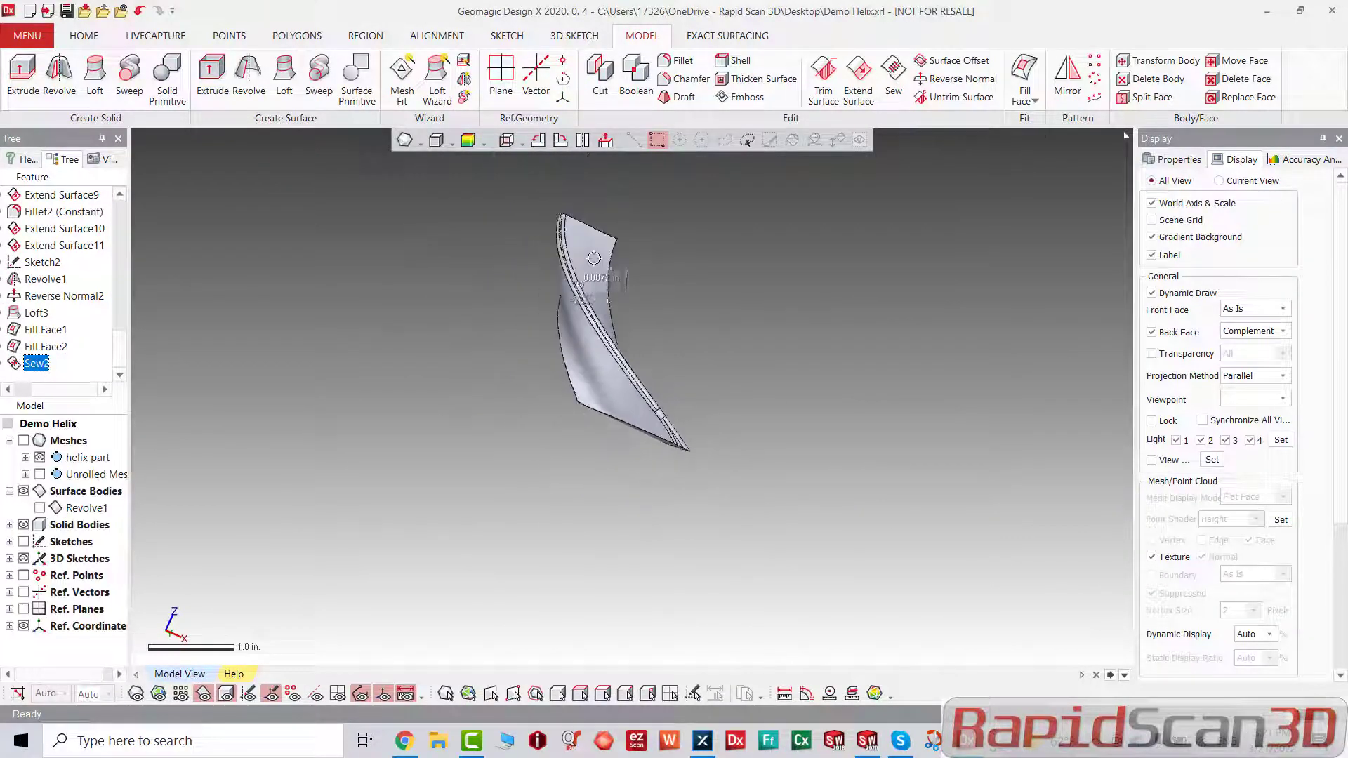
Step: Turn on the body deviation map and compare the solid blade with the scan mesh shown and hidden
{"action": "left_click", "coordinate": [467, 140]}
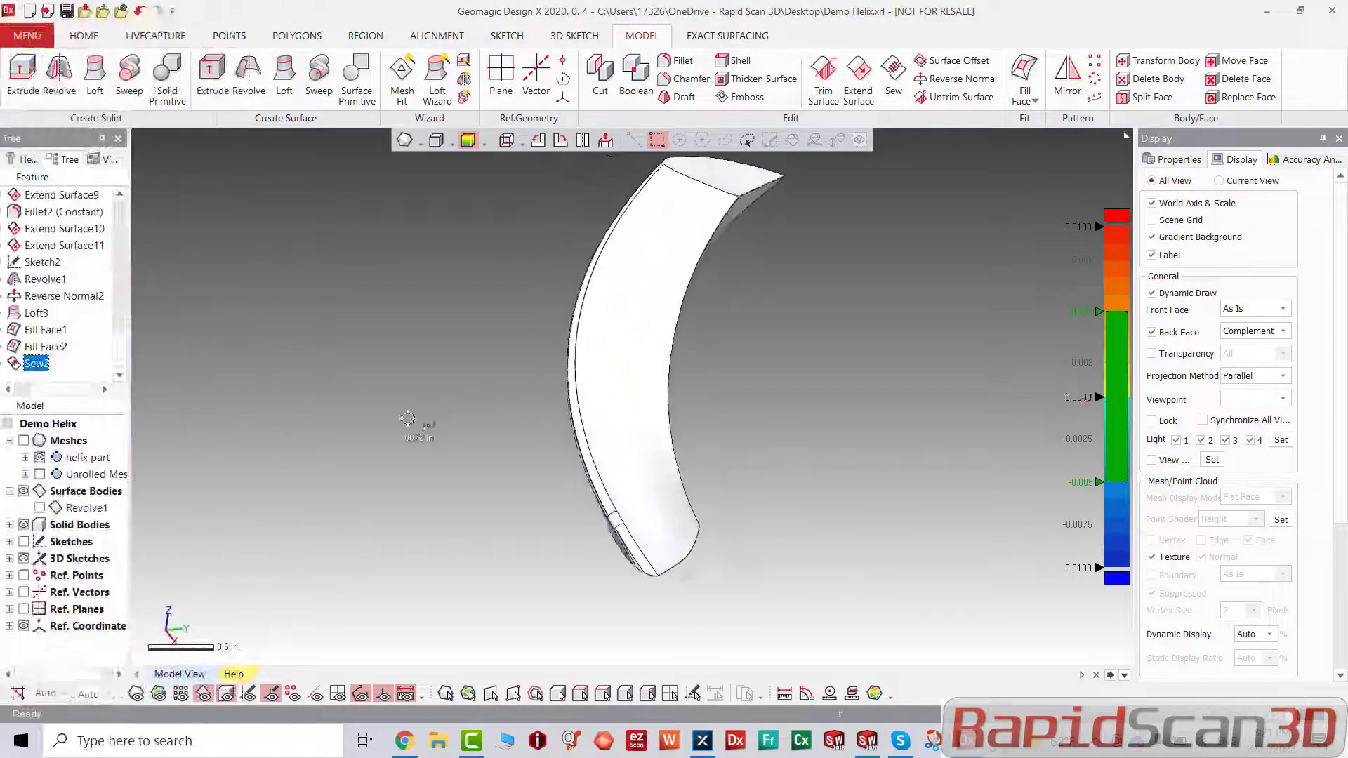
{"action": "right_click_drag", "start_coordinate": [701, 421], "coordinate": [626, 220]}
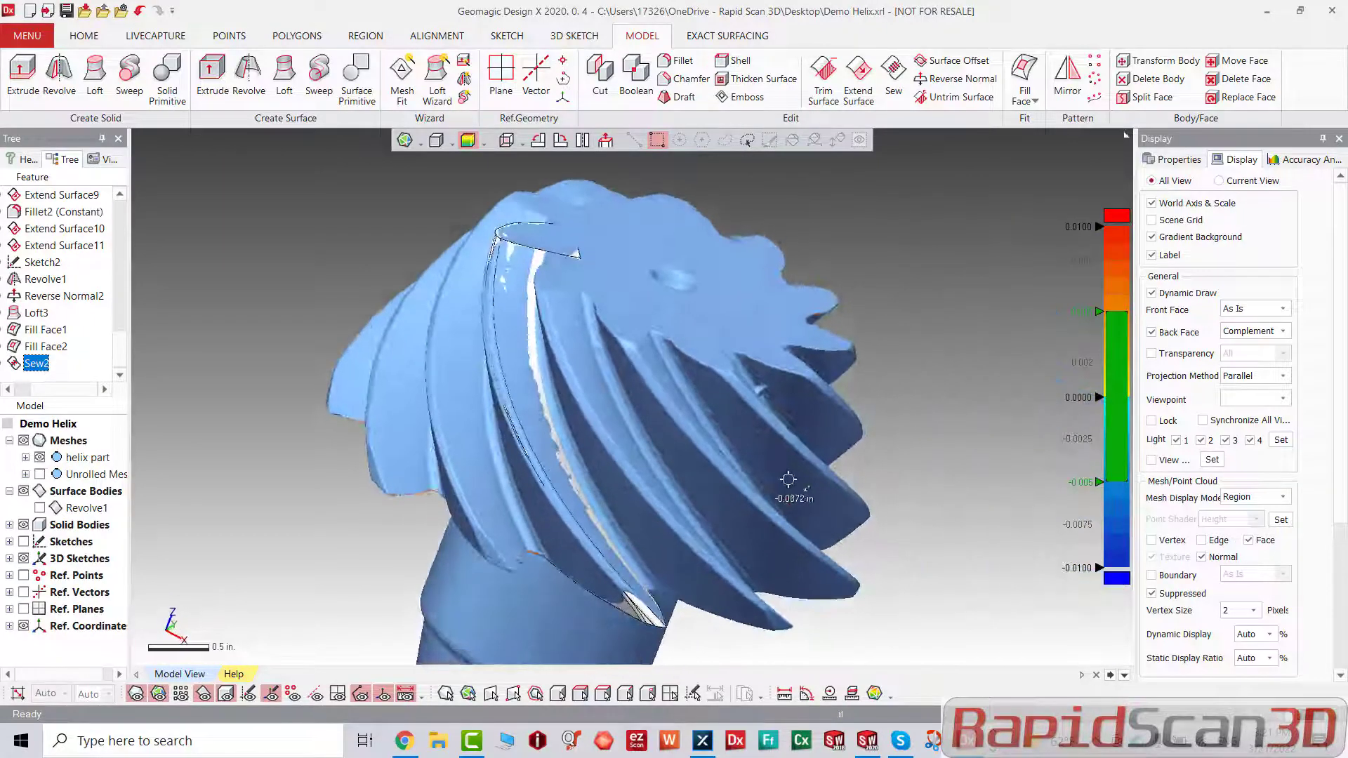
{"action": "right_click_drag", "start_coordinate": [789, 482], "coordinate": [361, 376]}
{"action": "key", "text": "ctrl+1"}
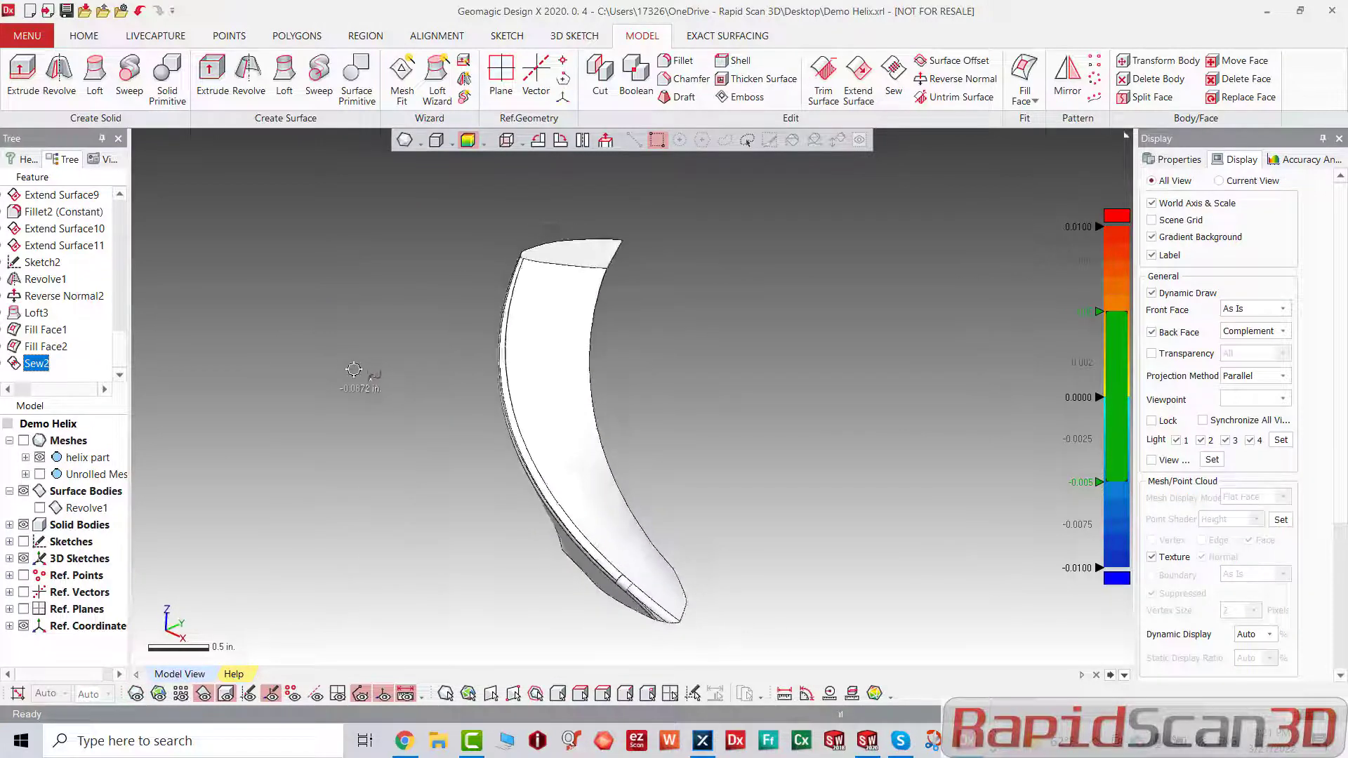
{"action": "key", "text": "ctrl+1"}
{"action": "right_click_drag", "start_coordinate": [536, 404], "coordinate": [583, 133]}
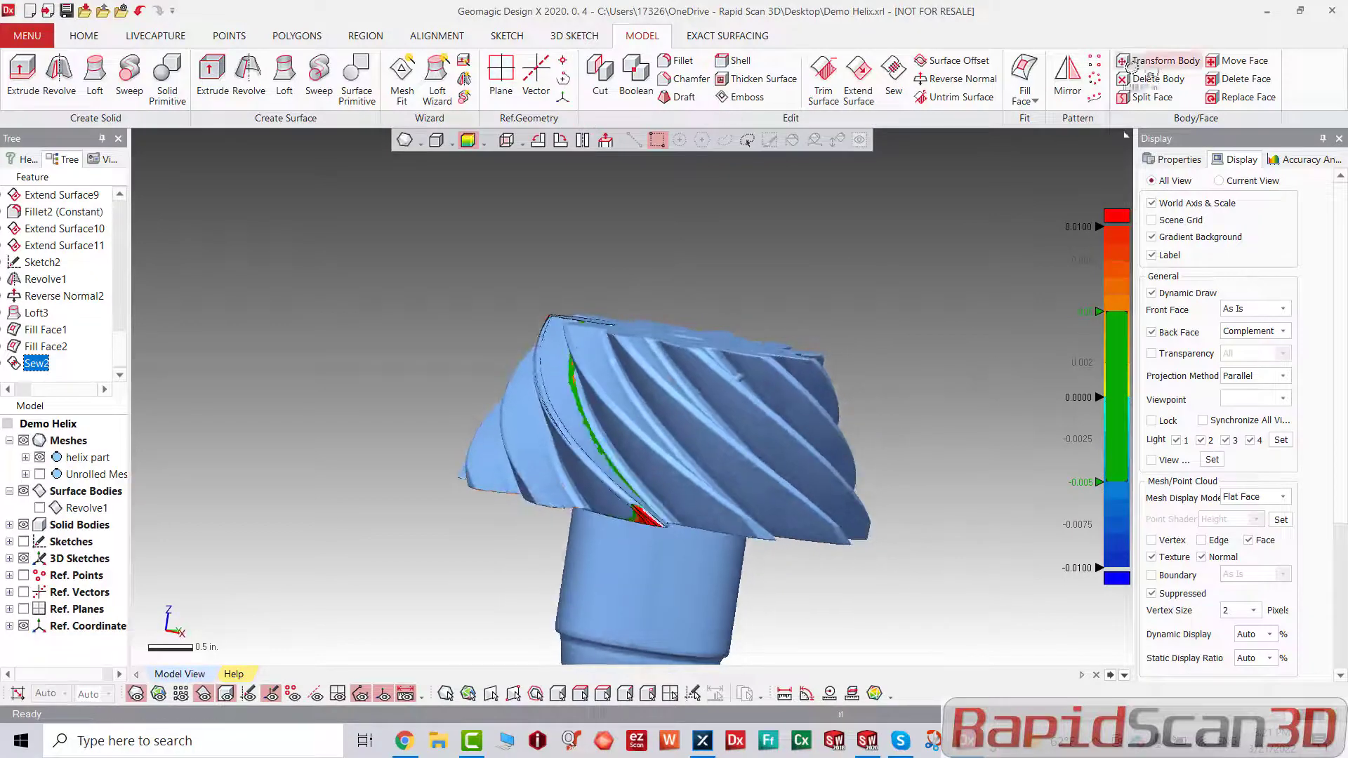
Step: Circular-pattern the solid blade body about Vector1 with 11 equally spaced instances over 360°
{"action": "left_click", "coordinate": [1095, 80]}
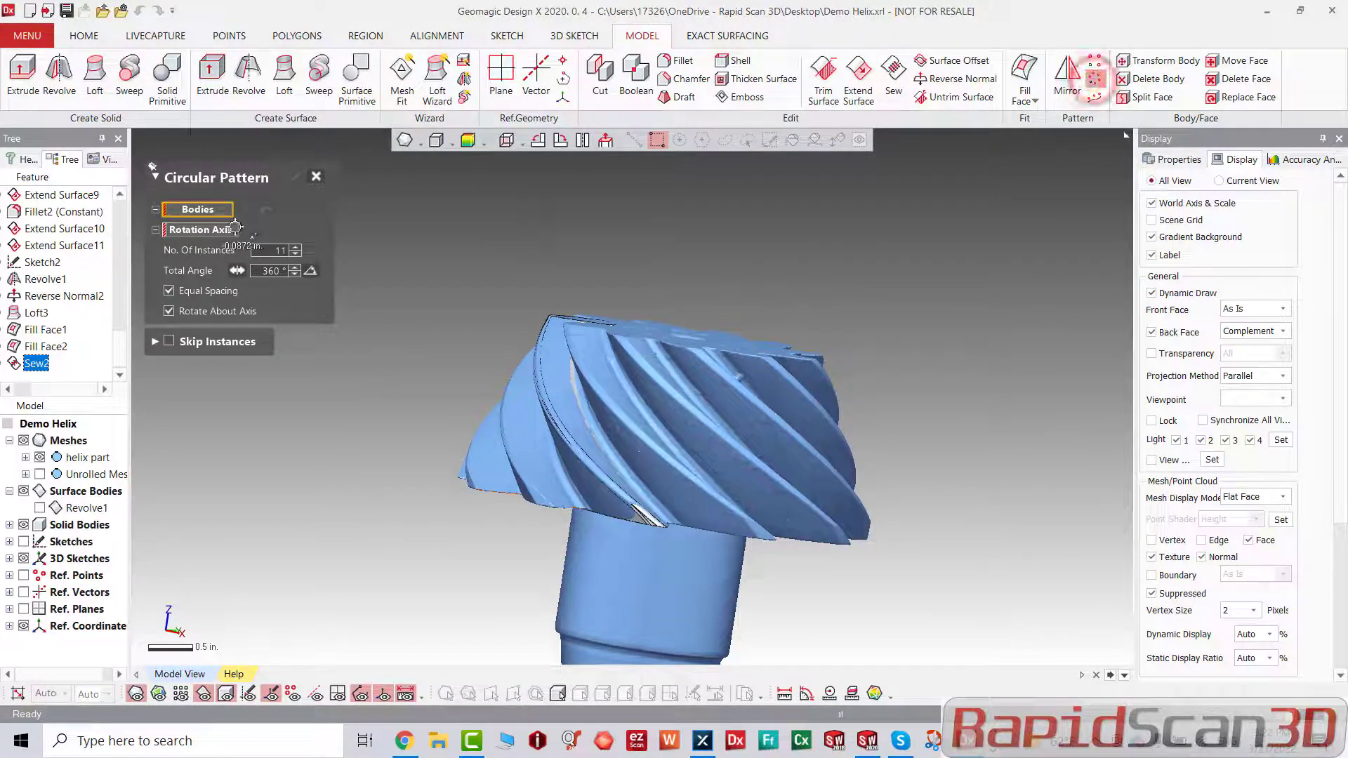
{"action": "left_click", "coordinate": [208, 209]}
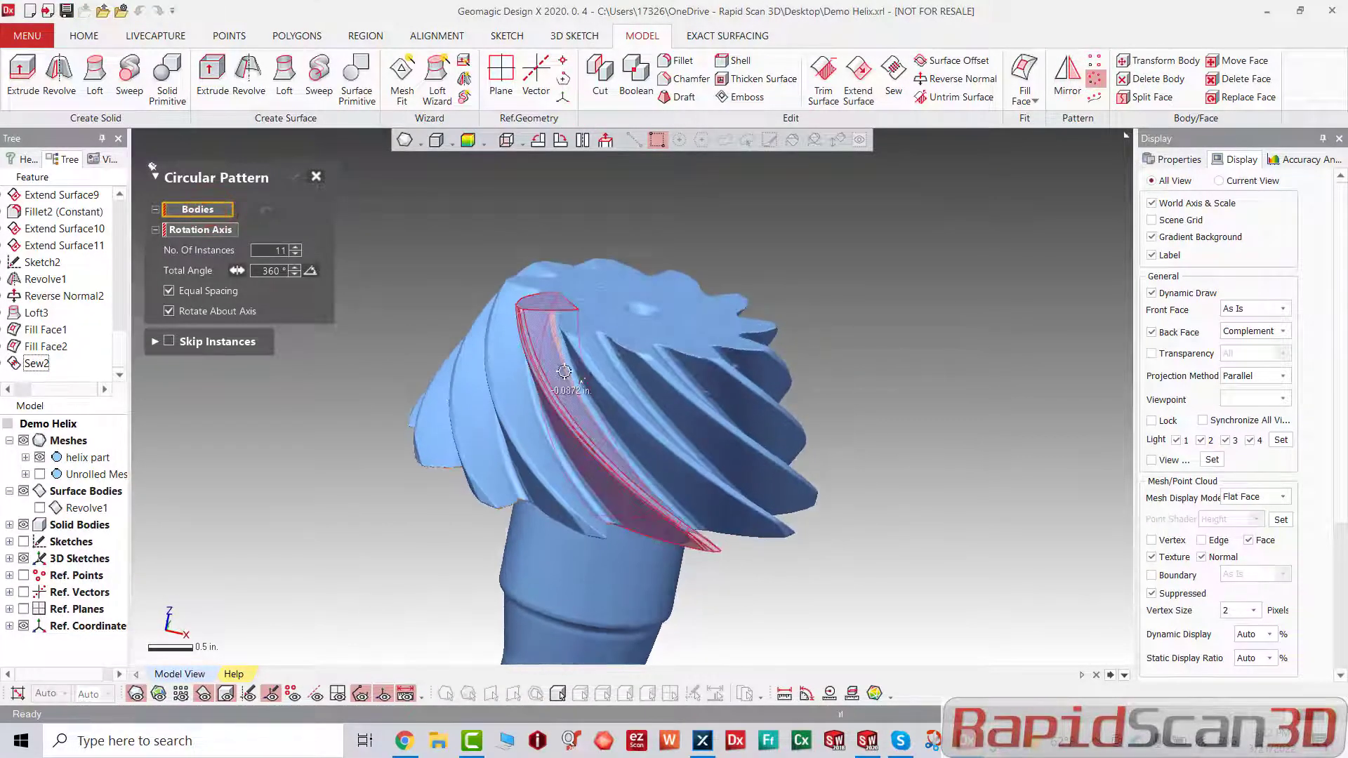
{"action": "left_click", "coordinate": [558, 356]}
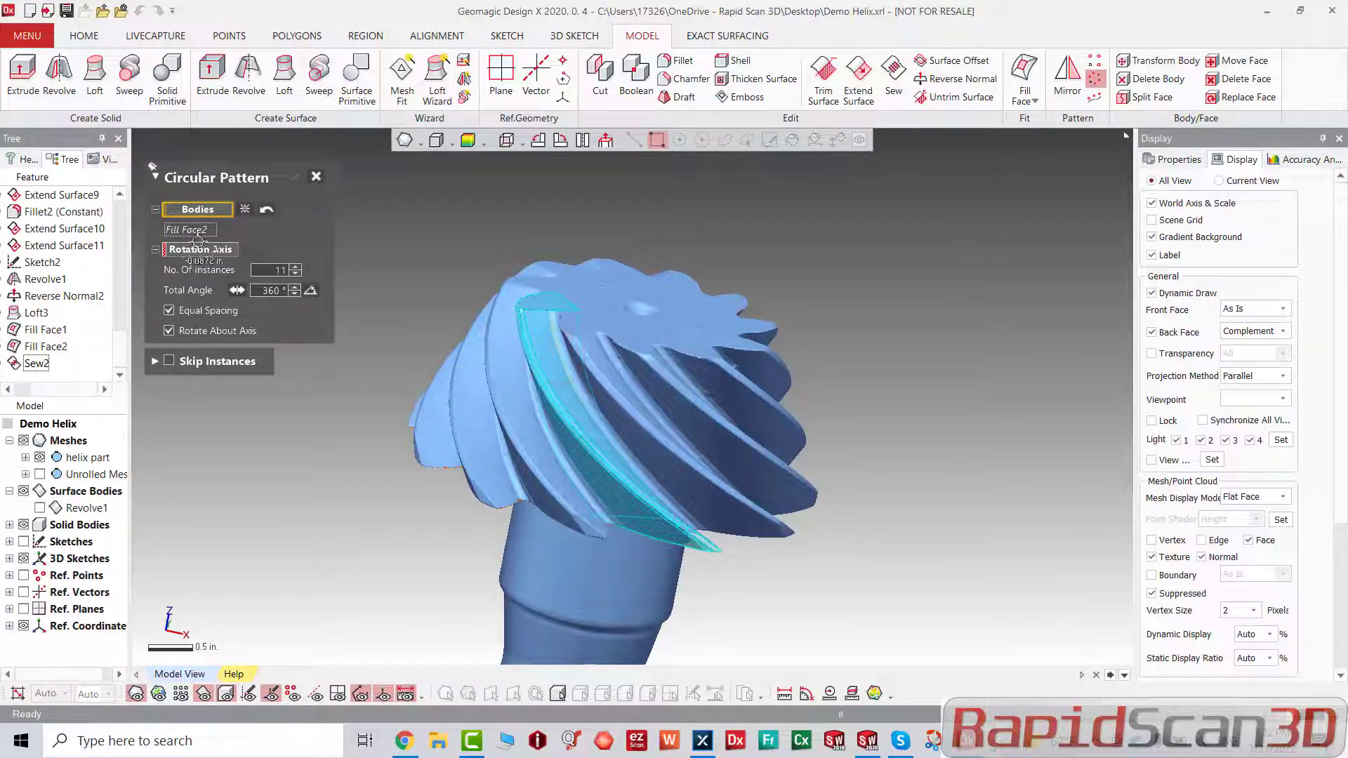
{"action": "left_click", "coordinate": [199, 250]}
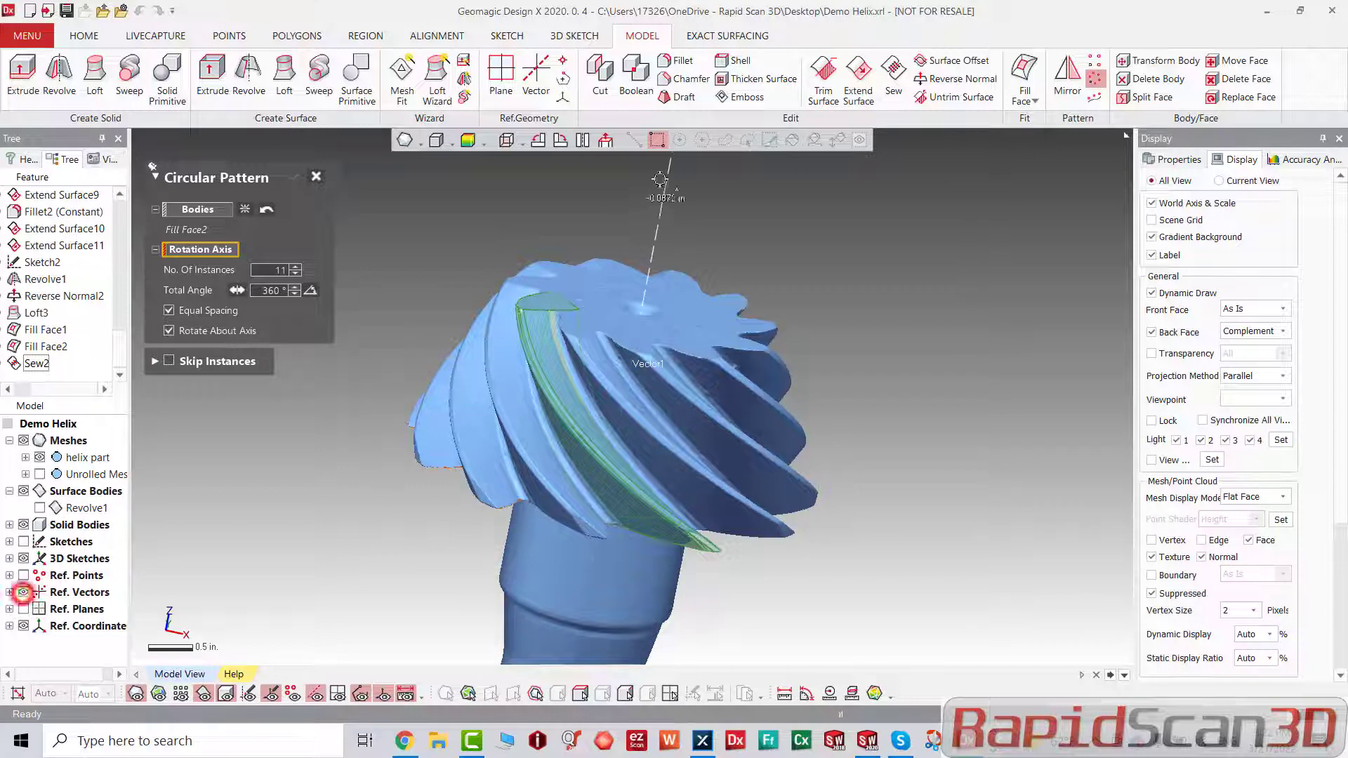
{"action": "left_click", "coordinate": [662, 213]}
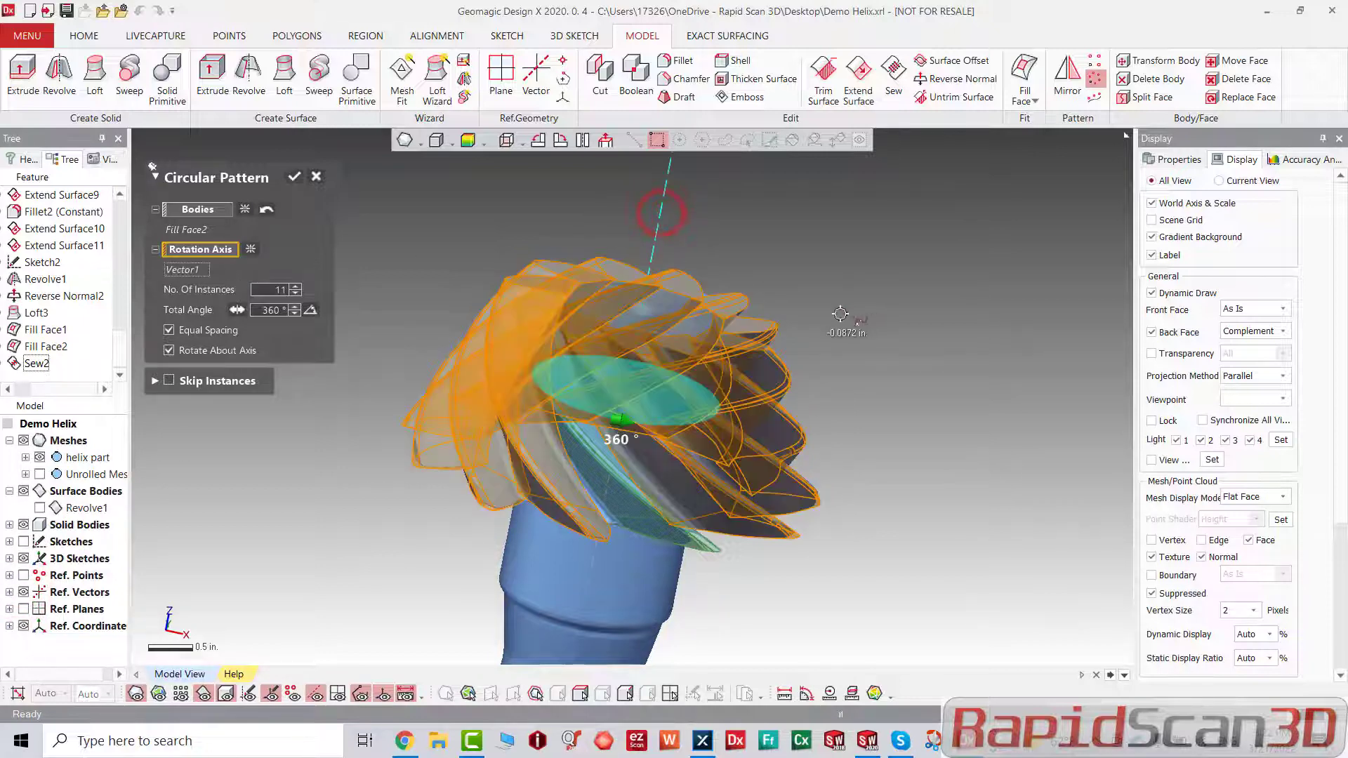
{"action": "right_click_drag", "start_coordinate": [841, 314], "coordinate": [702, 365]}
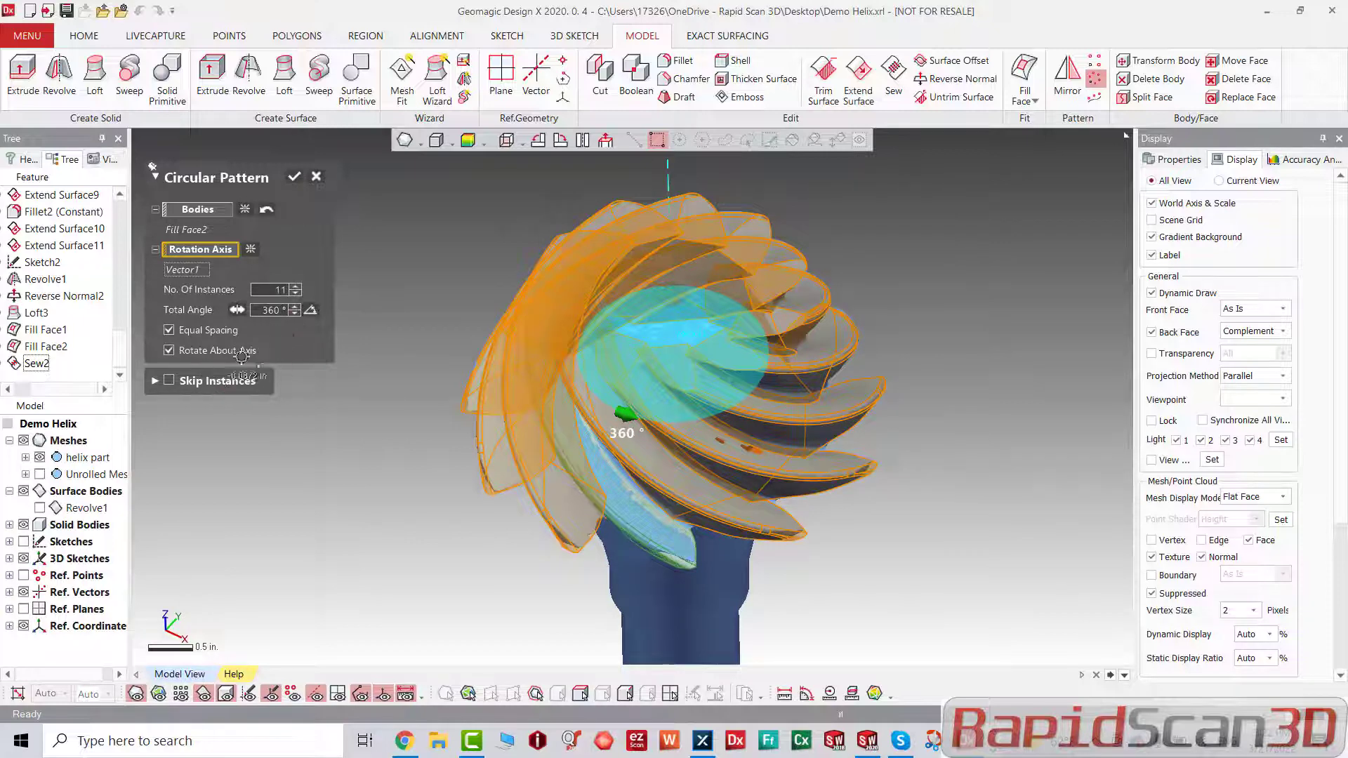
{"action": "left_click", "coordinate": [299, 176]}
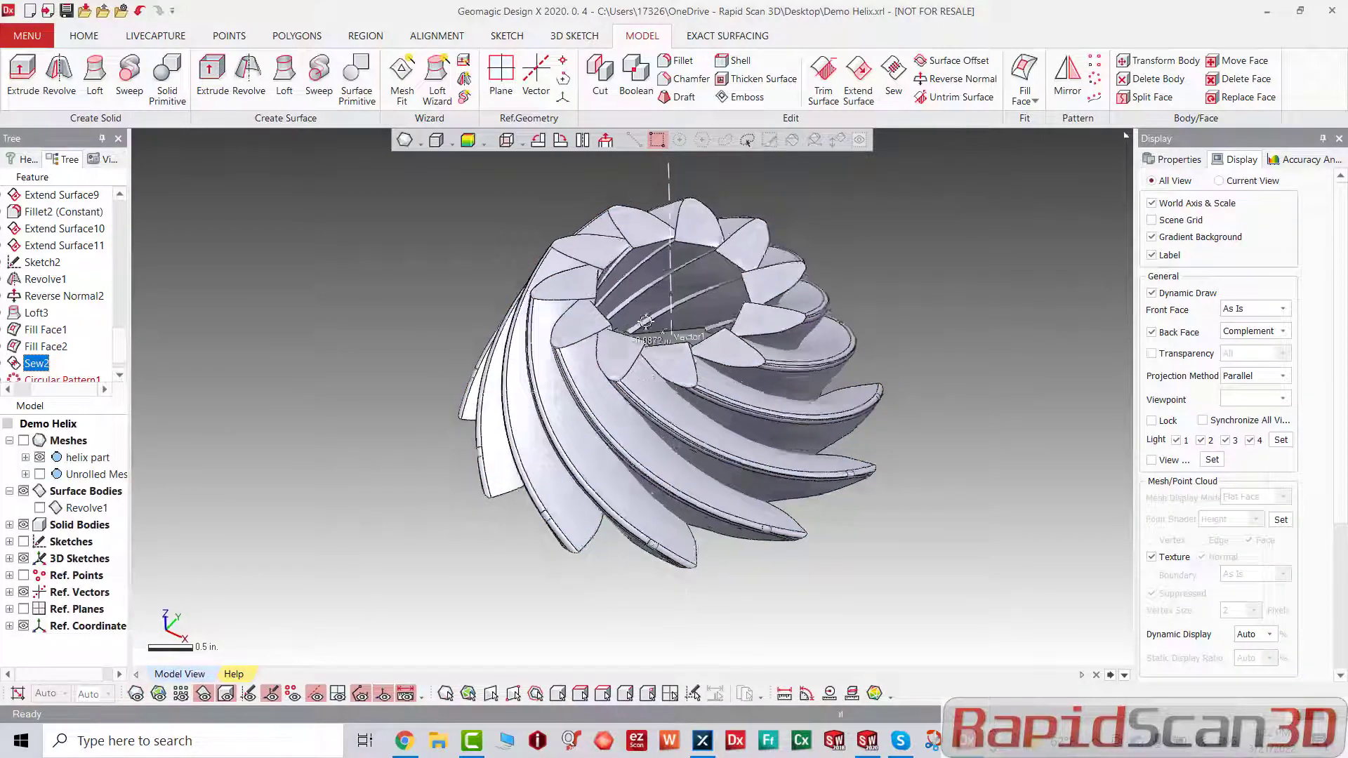
{"action": "right_click_drag", "start_coordinate": [645, 321], "coordinate": [680, 231]}
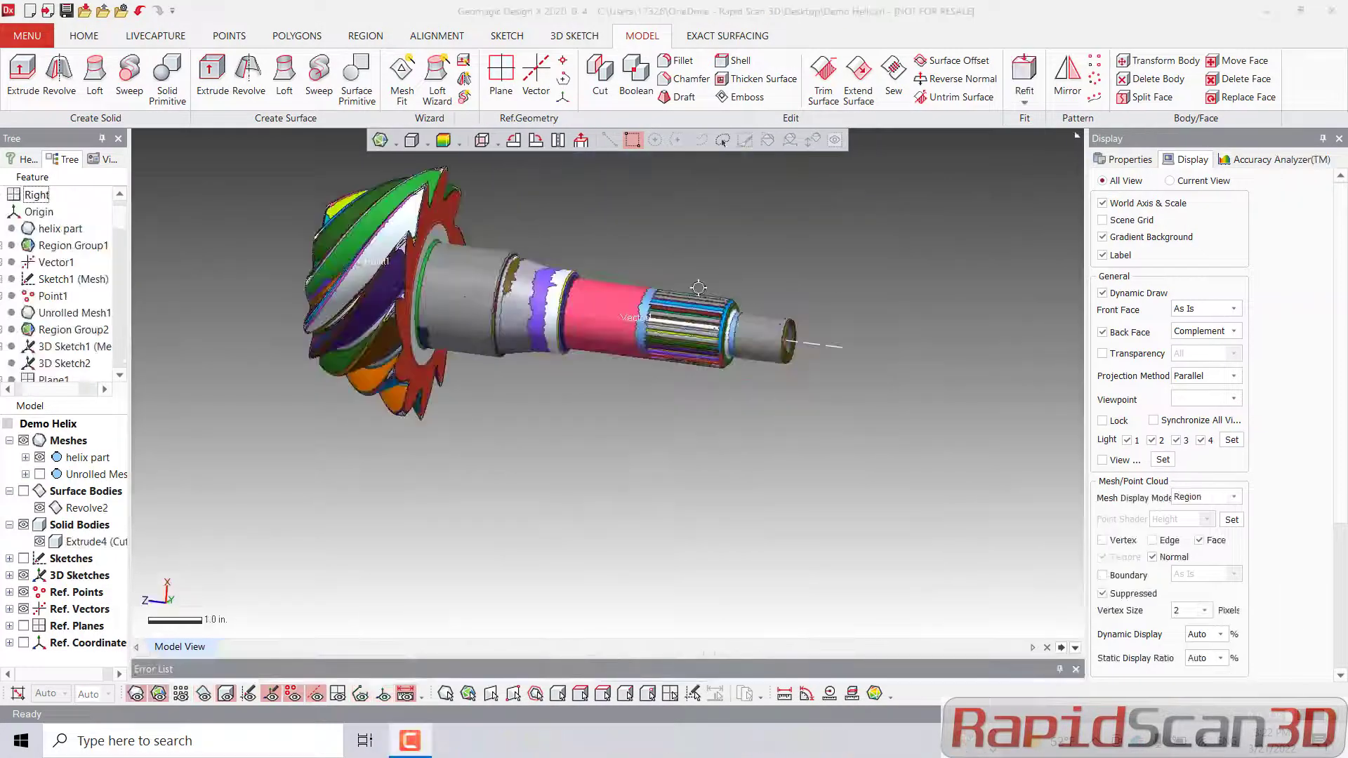
{"action": "scroll", "coordinate": [695, 343], "scroll_direction": "up", "scroll_amount": 2}
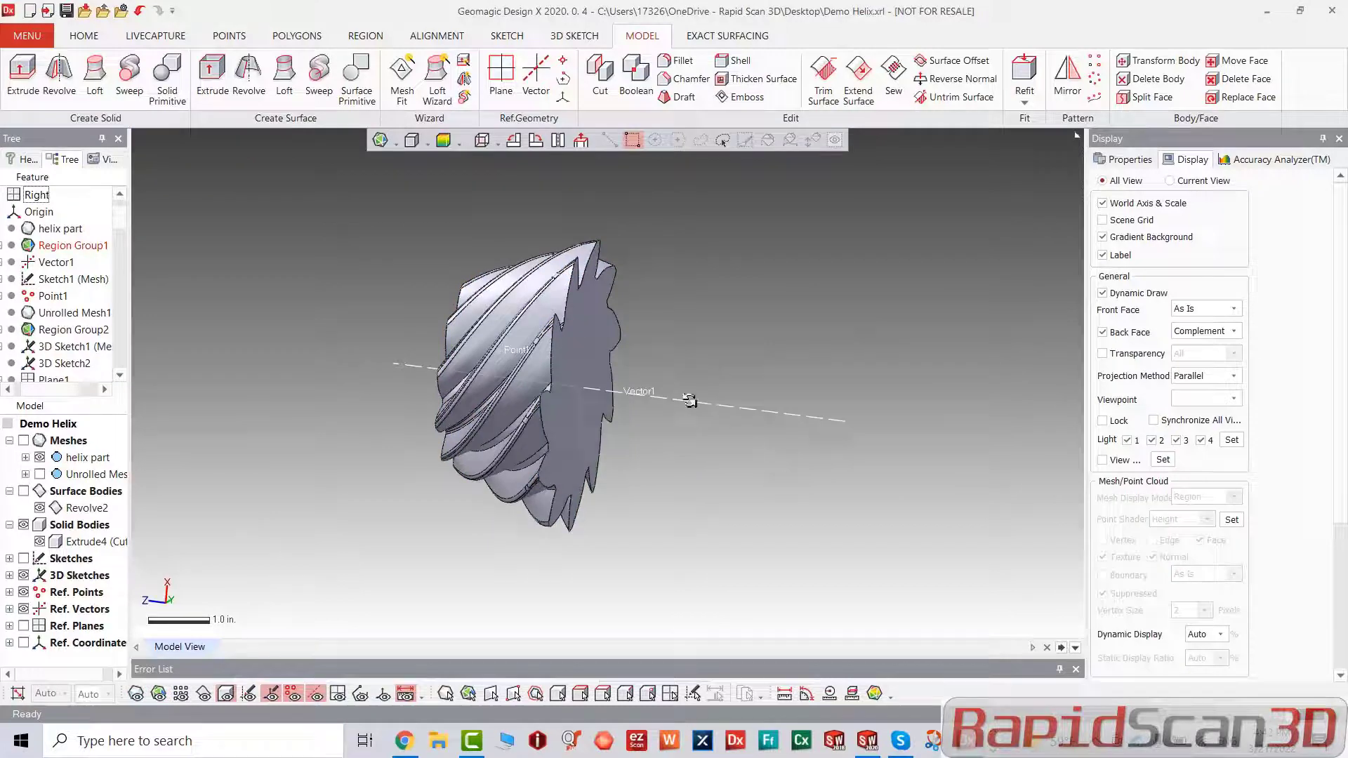
Step: In the Revolution Wizard, pick the shaft's regions from the gear outward: the large cylinder, two cones and the next two cylinders
{"action": "mouse_move", "coordinate": [689, 401]}
{"action": "right_mouse_down"}
{"action": "mouse_move", "coordinate": [1045, 356]}
{"action": "mouse_move", "coordinate": [496, 196]}
{"action": "mouse_move", "coordinate": [692, 452]}
{"action": "mouse_move", "coordinate": [944, 362]}
{"action": "mouse_move", "coordinate": [800, 386]}
{"action": "mouse_move", "coordinate": [662, 452]}
{"action": "mouse_move", "coordinate": [562, 457]}
{"action": "mouse_move", "coordinate": [653, 463]}
{"action": "mouse_move", "coordinate": [855, 358]}
{"action": "mouse_move", "coordinate": [703, 393]}
{"action": "right_mouse_up"}
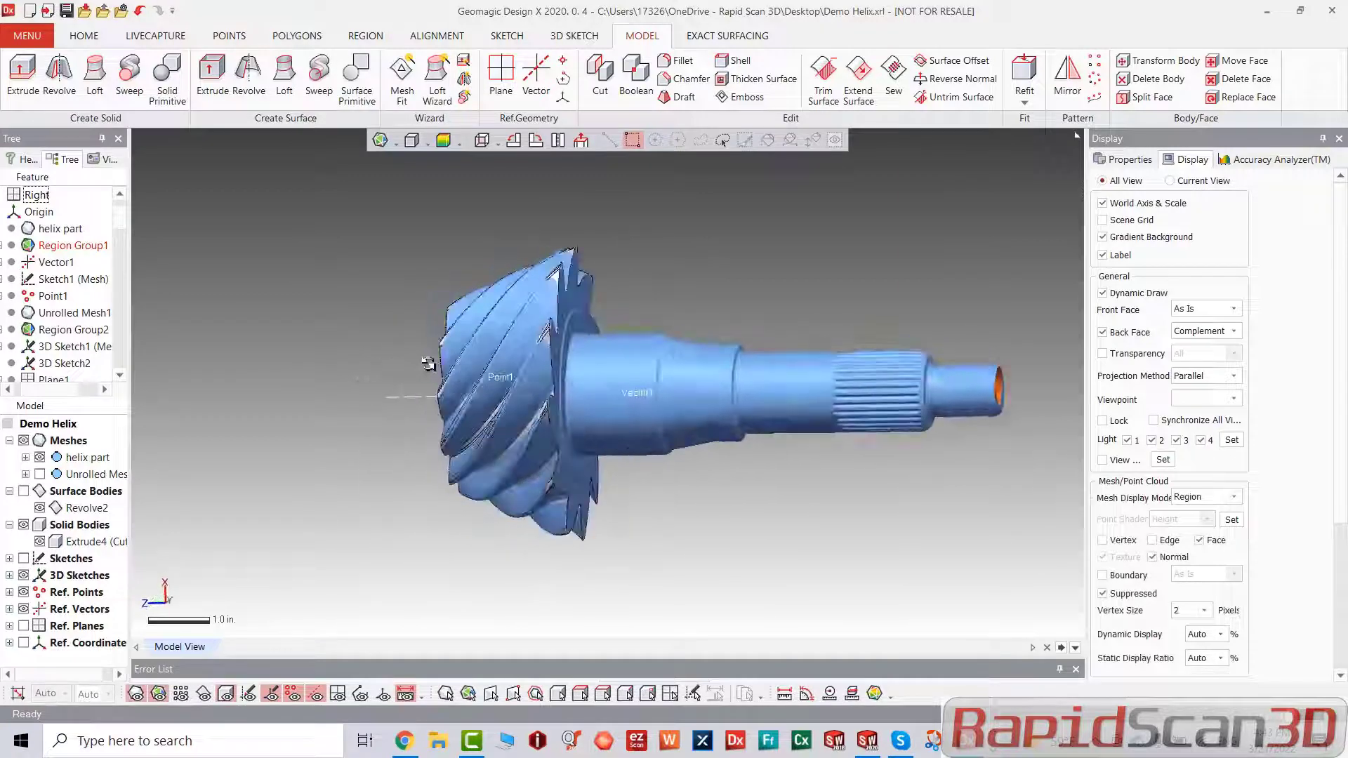
{"action": "right_click_drag", "start_coordinate": [429, 363], "coordinate": [750, 442]}
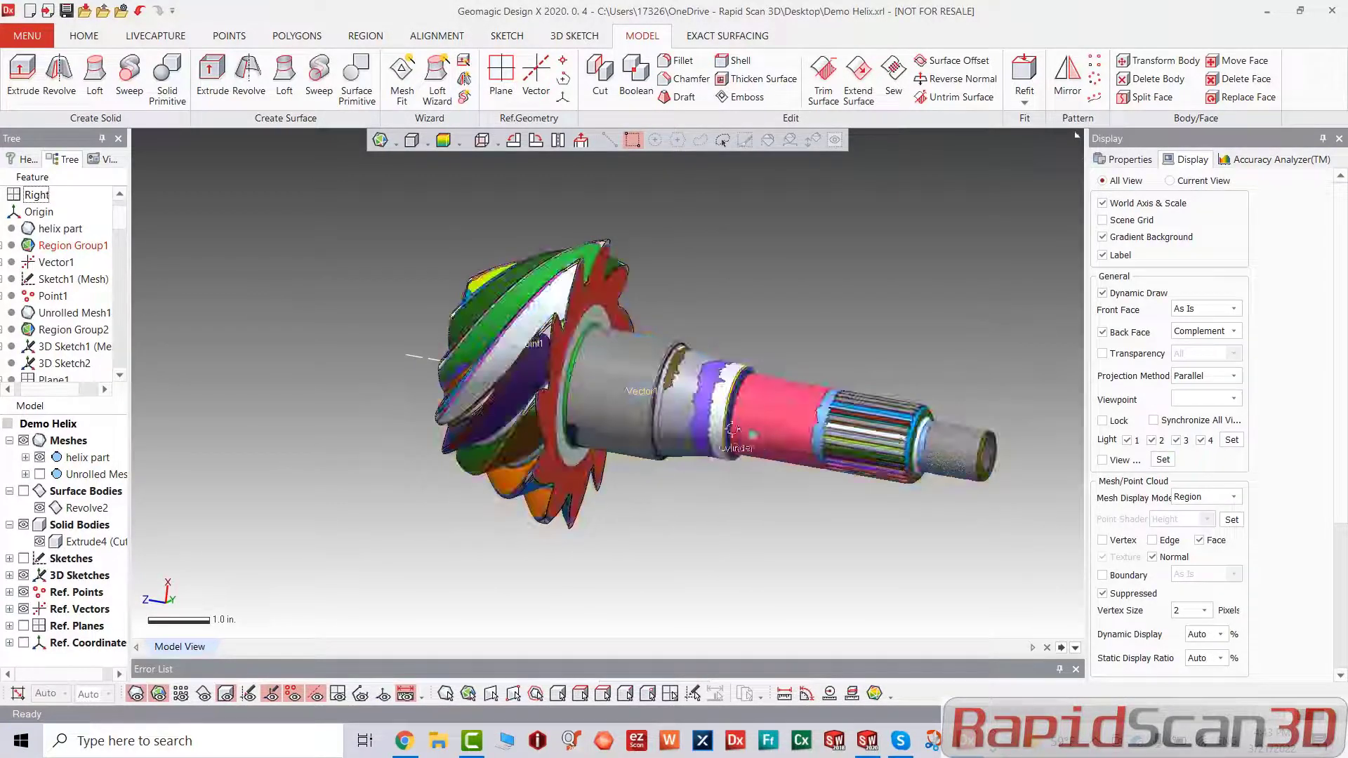
{"action": "left_click", "coordinate": [464, 81]}
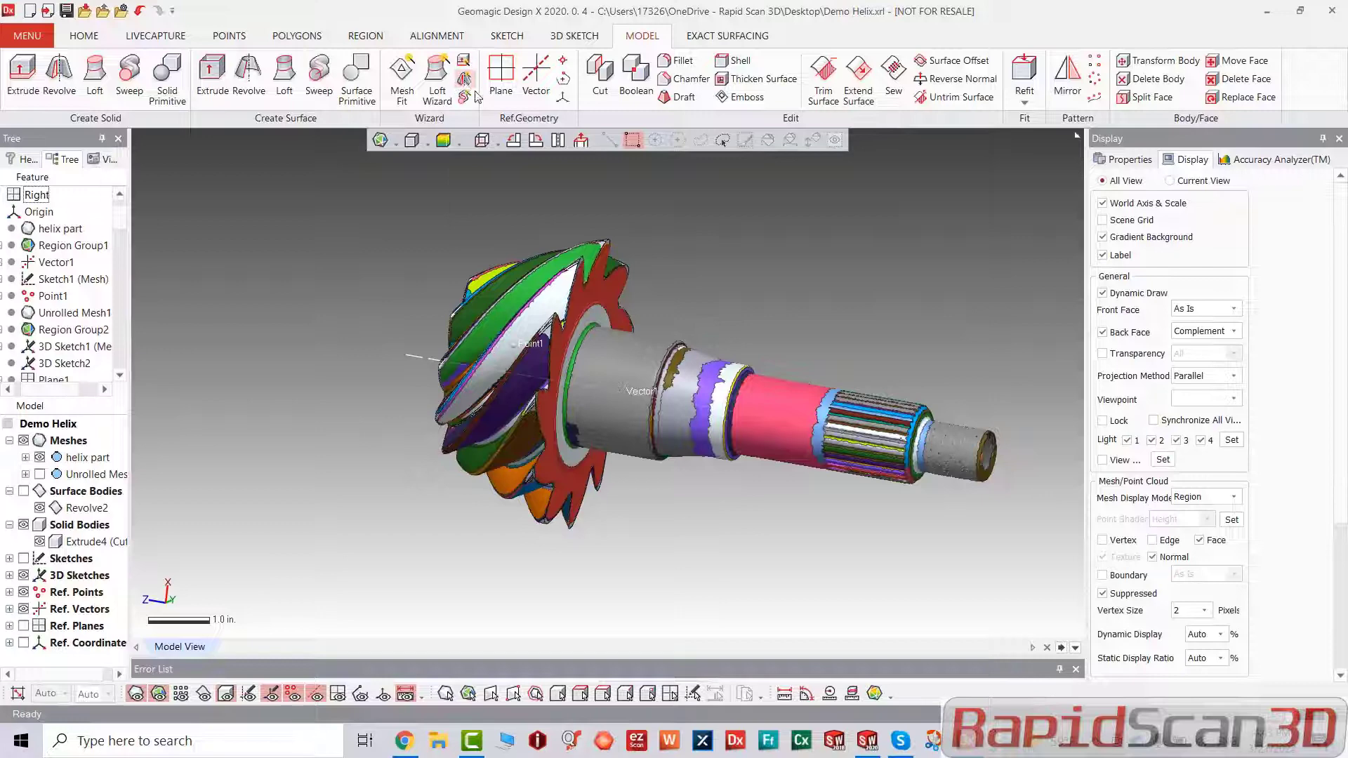
{"action": "left_click", "coordinate": [606, 346]}
{"action": "scroll", "coordinate": [690, 362], "scroll_direction": "up", "scroll_amount": 3}
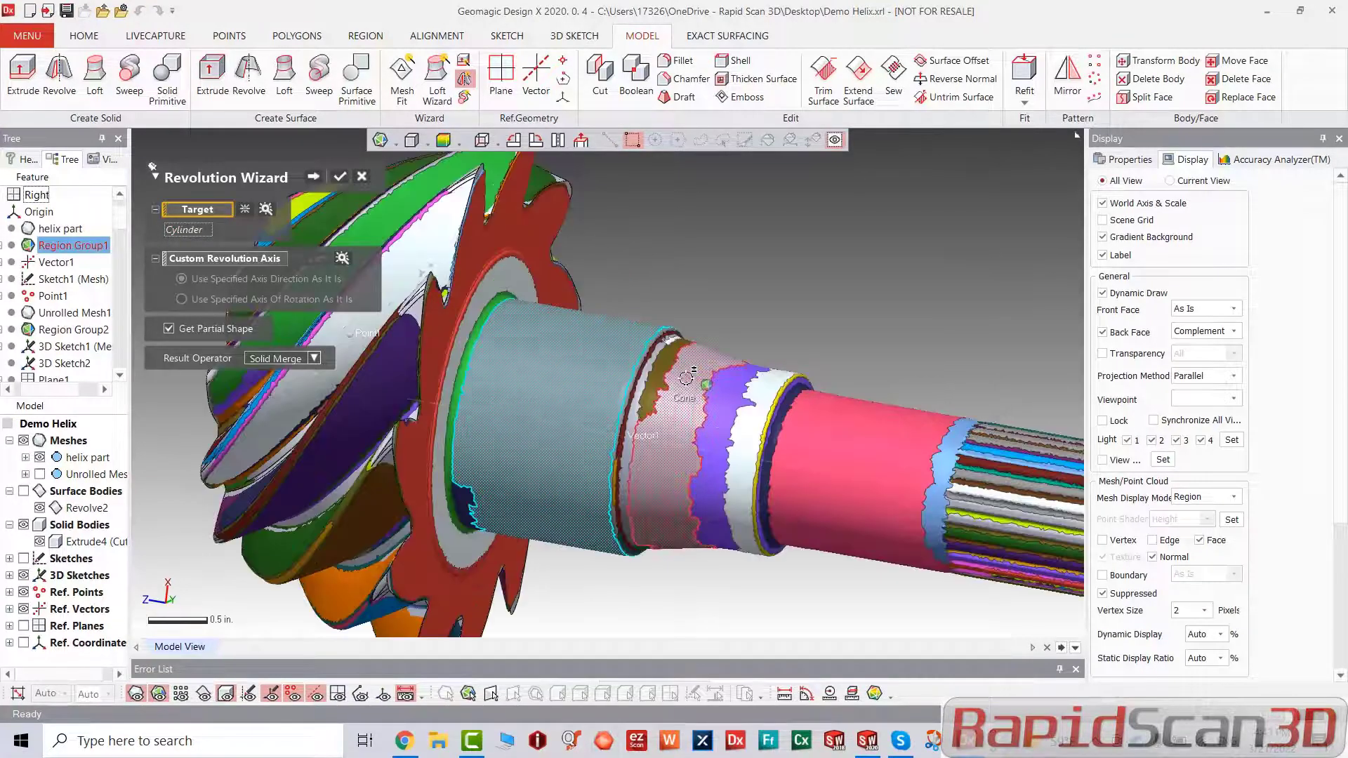
{"action": "left_click", "coordinate": [686, 379]}
{"action": "left_click", "coordinate": [735, 405]}
{"action": "left_click", "coordinate": [756, 414]}
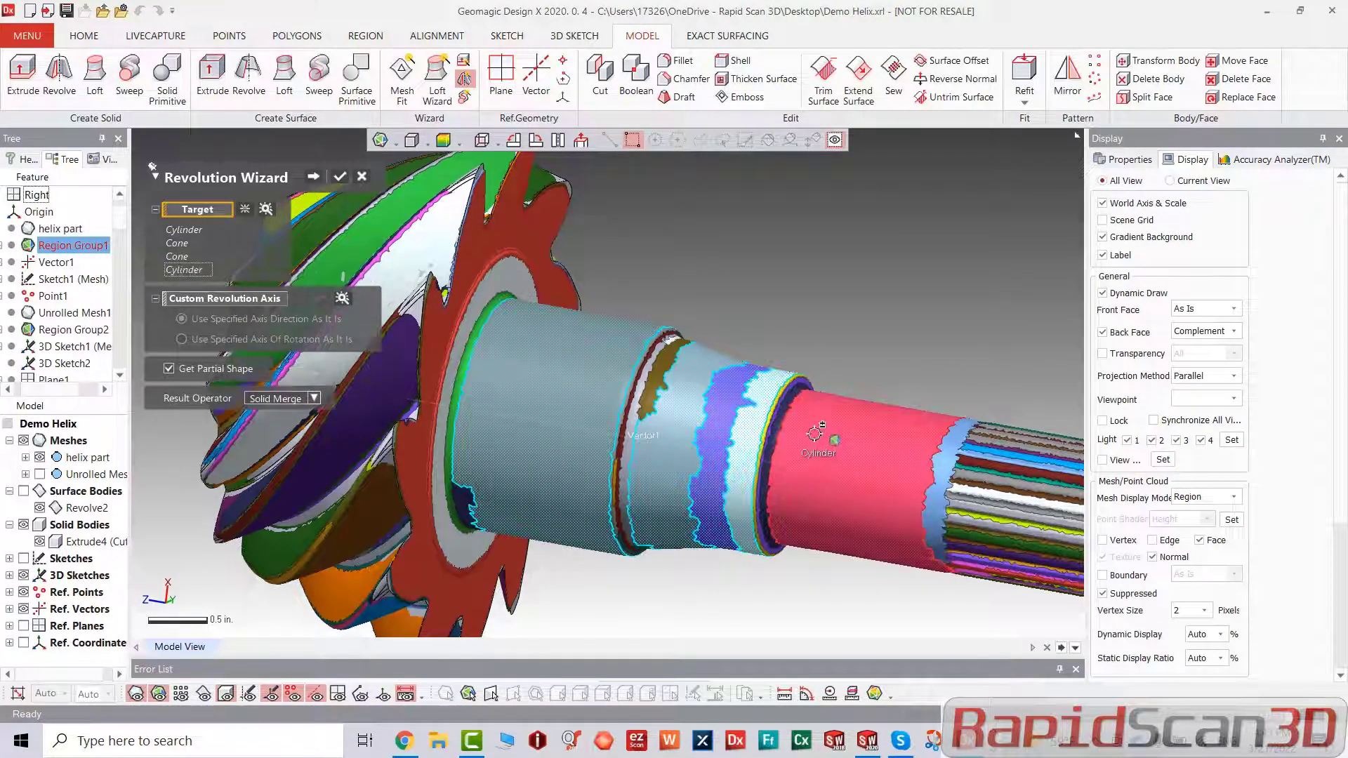
{"action": "left_click", "coordinate": [824, 441]}
{"action": "scroll", "coordinate": [978, 447], "scroll_direction": "down", "scroll_amount": 3}
{"action": "scroll", "coordinate": [920, 464], "scroll_direction": "up", "scroll_amount": 3}
{"action": "right_click_drag", "start_coordinate": [910, 486], "coordinate": [734, 432]}
{"action": "left_click", "coordinate": [691, 424]}
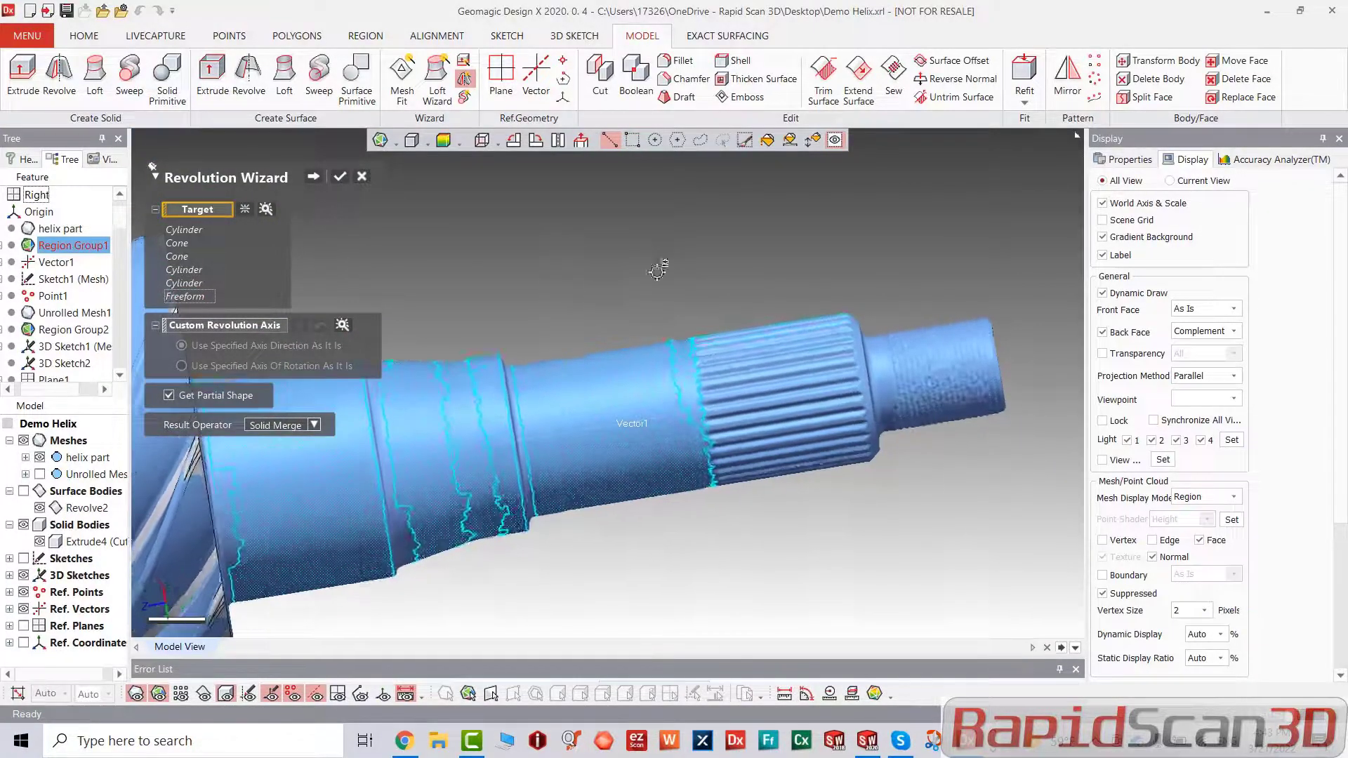
{"action": "scroll", "coordinate": [681, 382], "scroll_direction": "up", "scroll_amount": 5}
{"action": "mouse_move", "coordinate": [629, 461]}
{"action": "right_mouse_down"}
{"action": "mouse_move", "coordinate": [594, 409]}
{"action": "mouse_move", "coordinate": [610, 403]}
{"action": "mouse_move", "coordinate": [569, 470]}
{"action": "mouse_move", "coordinate": [629, 461]}
{"action": "right_mouse_up"}
{"action": "scroll", "coordinate": [698, 238], "scroll_direction": "down", "scroll_amount": 5}
{"action": "right_click_drag", "start_coordinate": [743, 444], "coordinate": [646, 372]}
{"action": "left_click", "coordinate": [180, 298]}
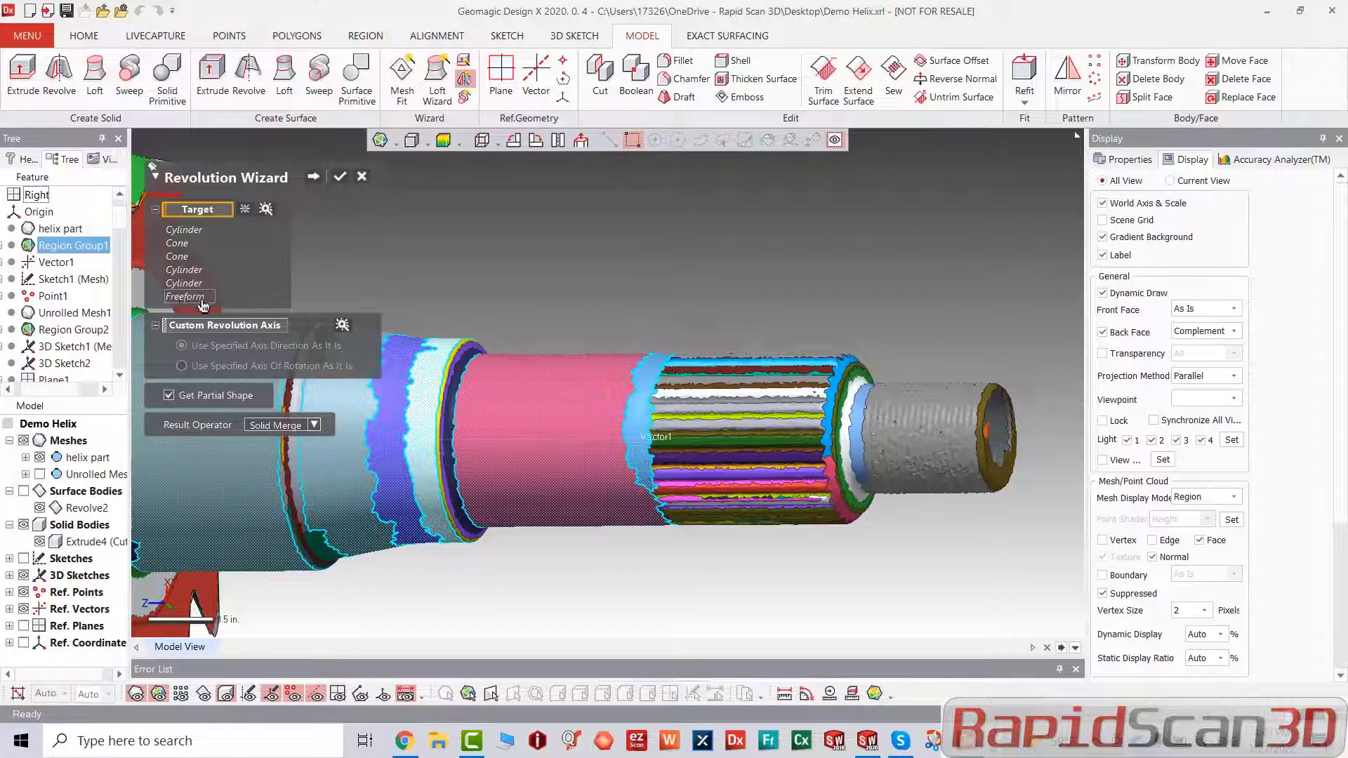
{"action": "left_click", "coordinate": [208, 299]}
{"action": "key", "text": "Delete"}
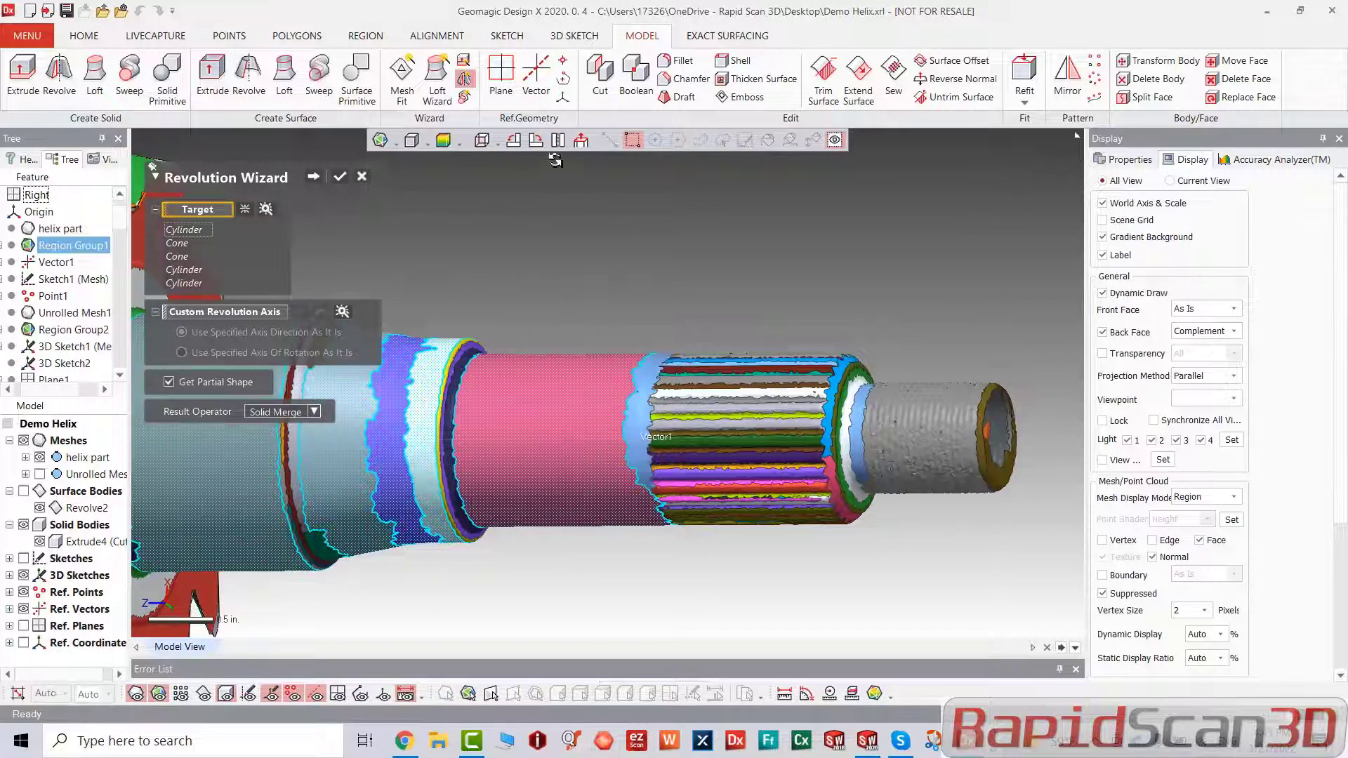
Step: Add the shaft's end cylinder and the spherical region at the outer end of the splines to the revolution targets
{"action": "right_click_drag", "start_coordinate": [556, 160], "coordinate": [551, 189]}
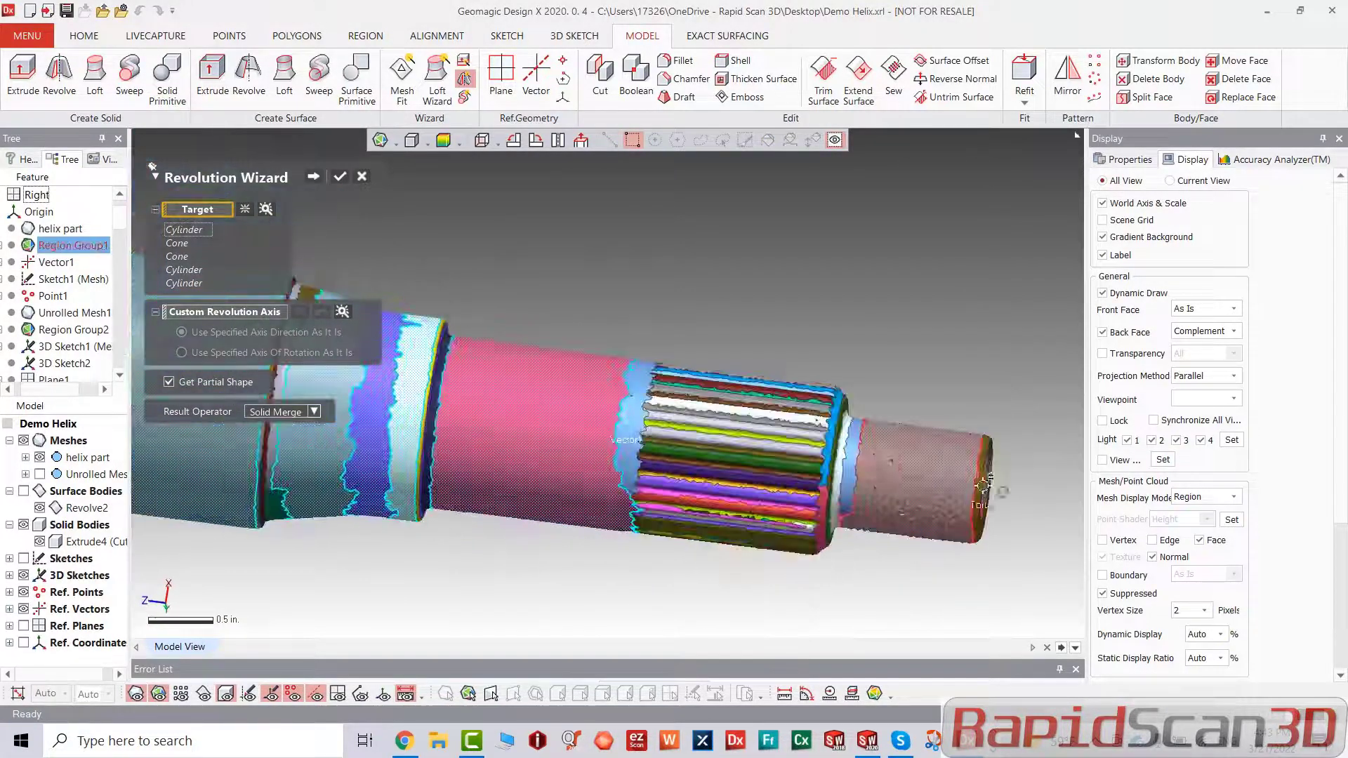
{"action": "left_click", "coordinate": [890, 464]}
{"action": "right_click_drag", "start_coordinate": [891, 416], "coordinate": [807, 461]}
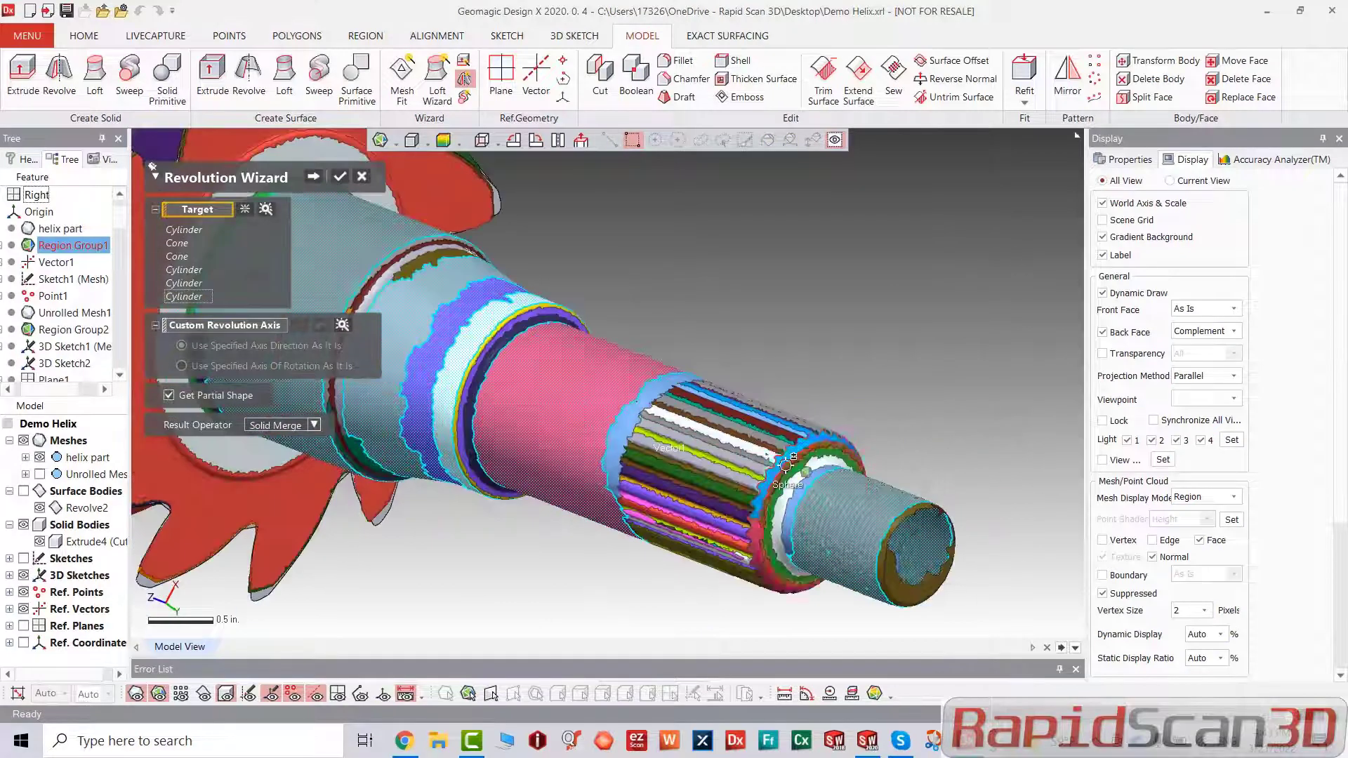
{"action": "scroll", "coordinate": [806, 462], "scroll_direction": "up", "scroll_amount": 2}
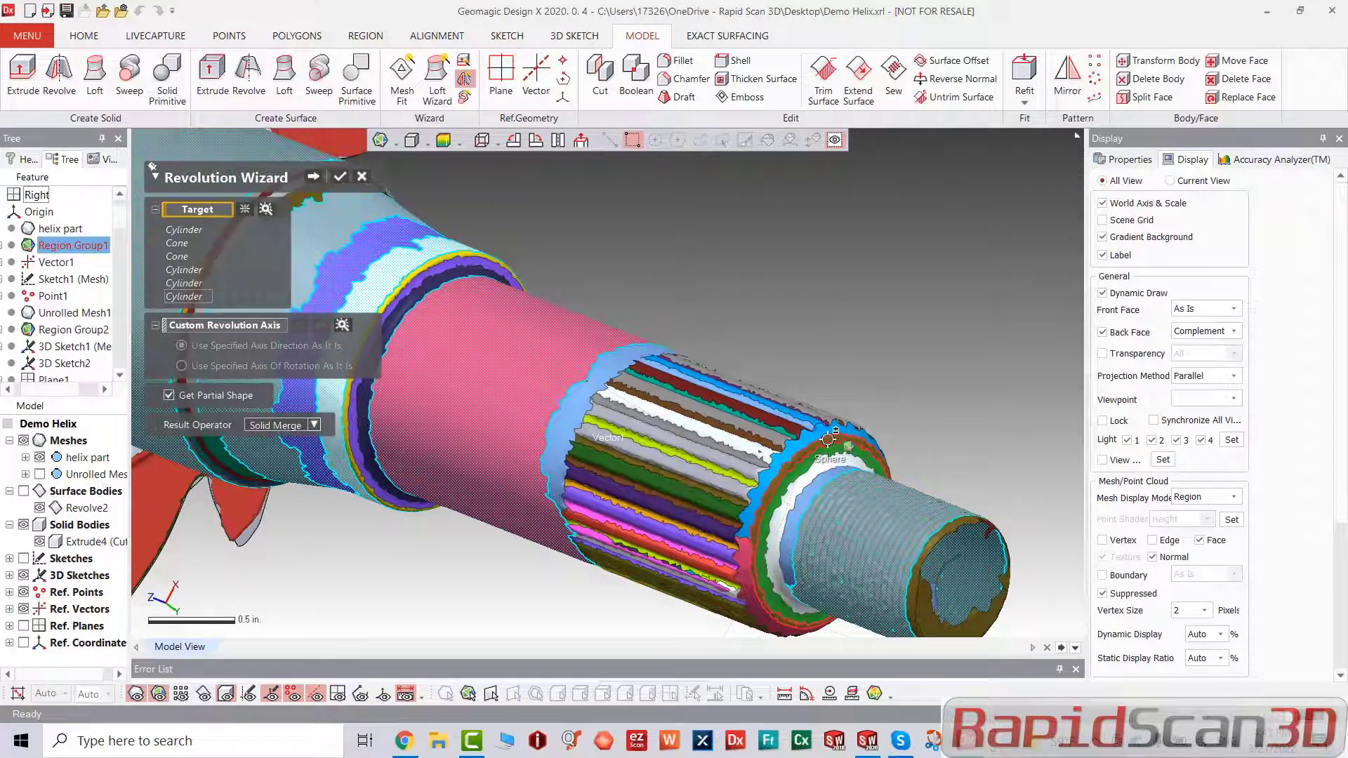
{"action": "left_click", "coordinate": [829, 439]}
{"action": "right_click_drag", "start_coordinate": [829, 439], "coordinate": [408, 234]}
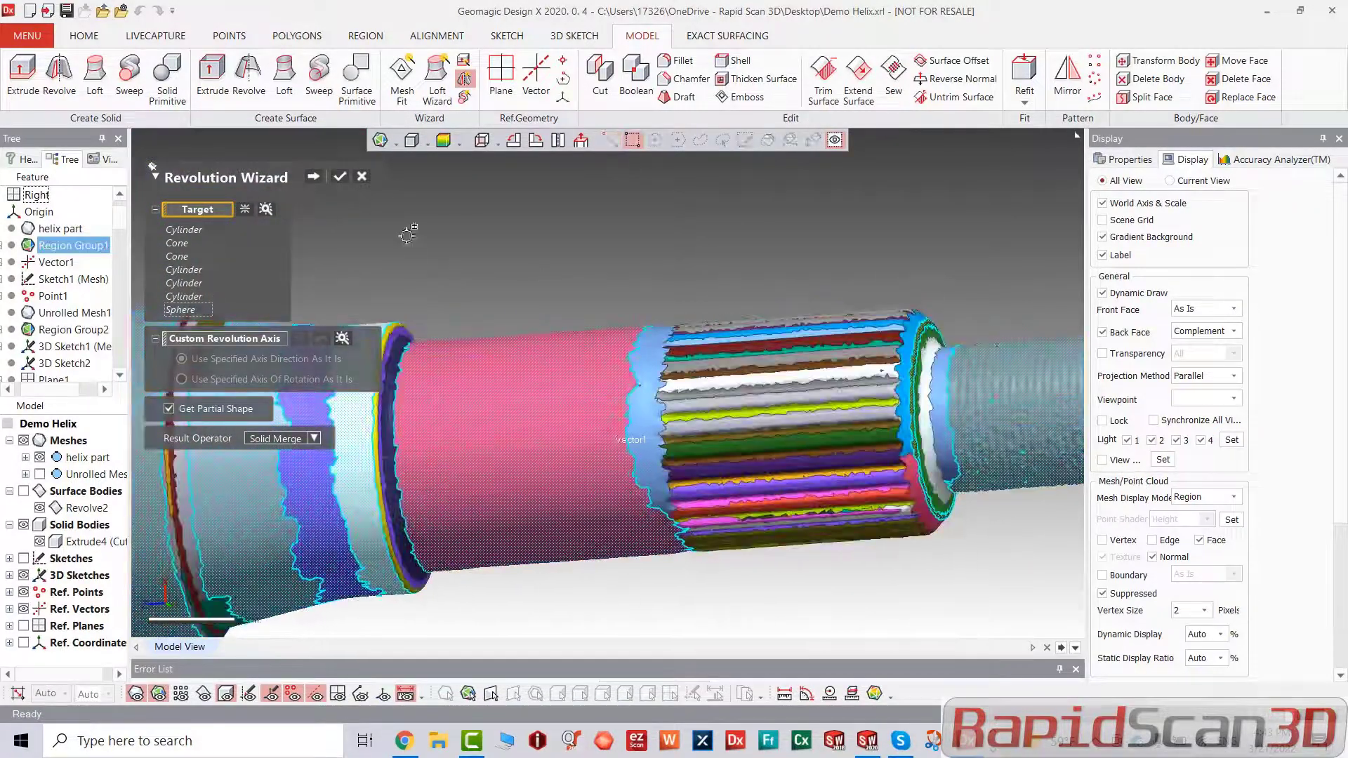
Step: Generate the revolve profile from the picked regions and complete the solid shaft body
{"action": "left_click", "coordinate": [314, 180]}
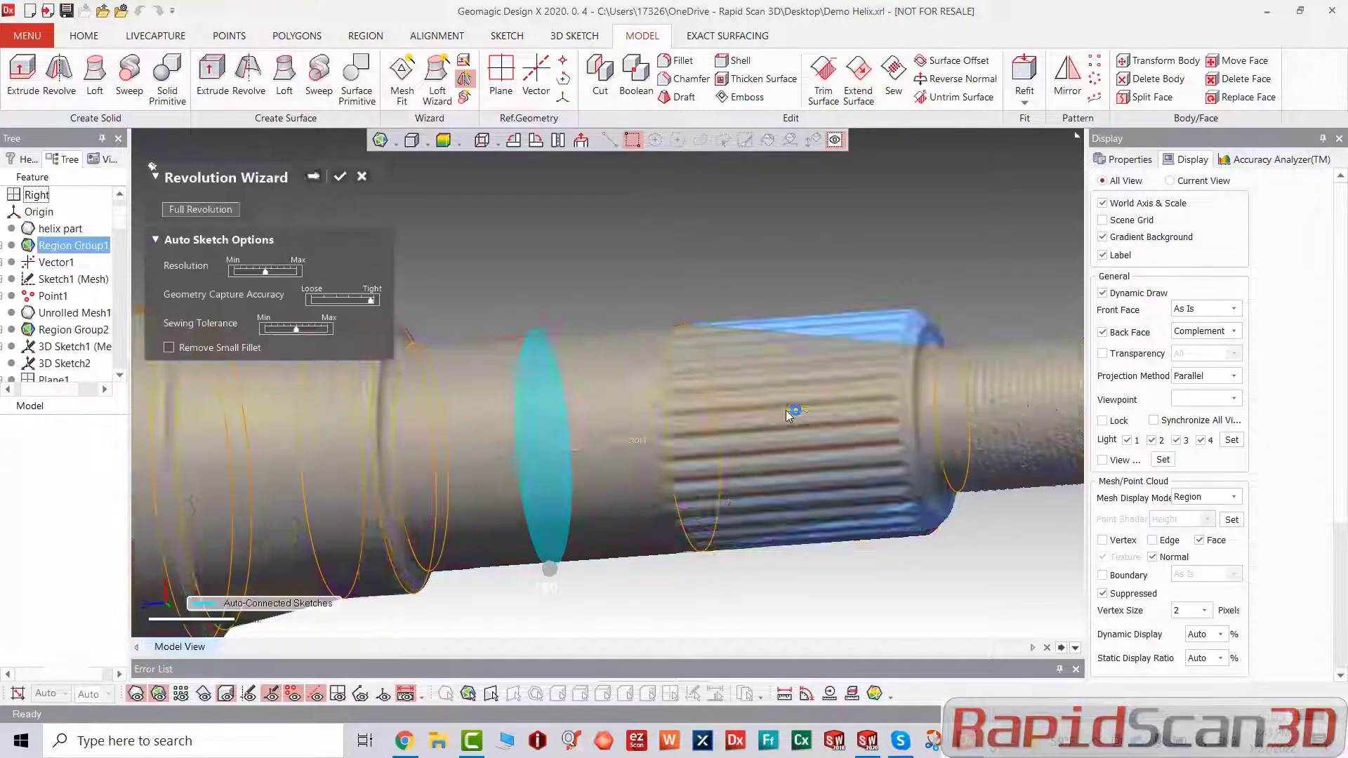
{"action": "scroll", "coordinate": [787, 416], "scroll_direction": "down", "scroll_amount": 3}
{"action": "right_click_drag", "start_coordinate": [755, 394], "coordinate": [279, 442]}
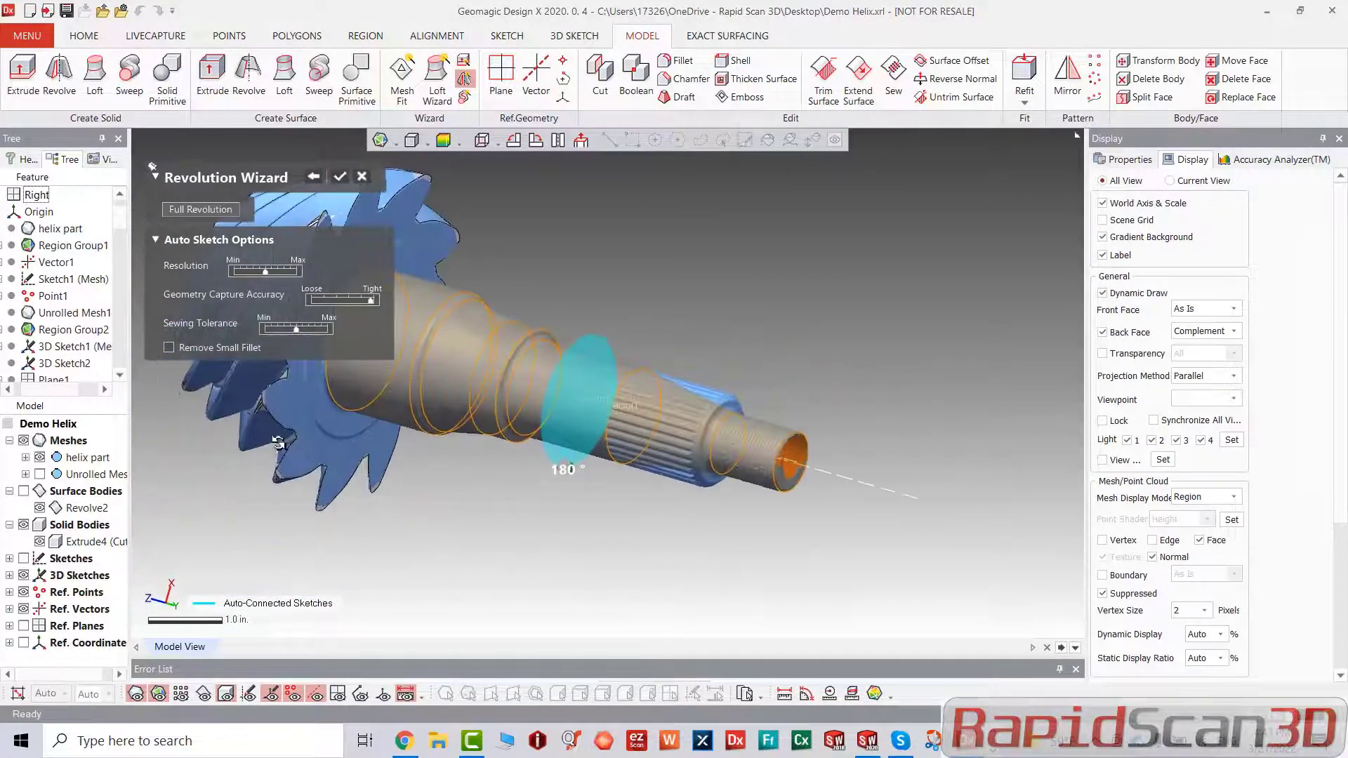
{"action": "right_click_drag", "start_coordinate": [530, 434], "coordinate": [475, 520], "text": "ctrl"}
{"action": "left_click", "coordinate": [340, 181]}
Step: Hide the mesh and examine the deviation map on the revolved shaft
{"action": "key", "text": "ctrl+1"}
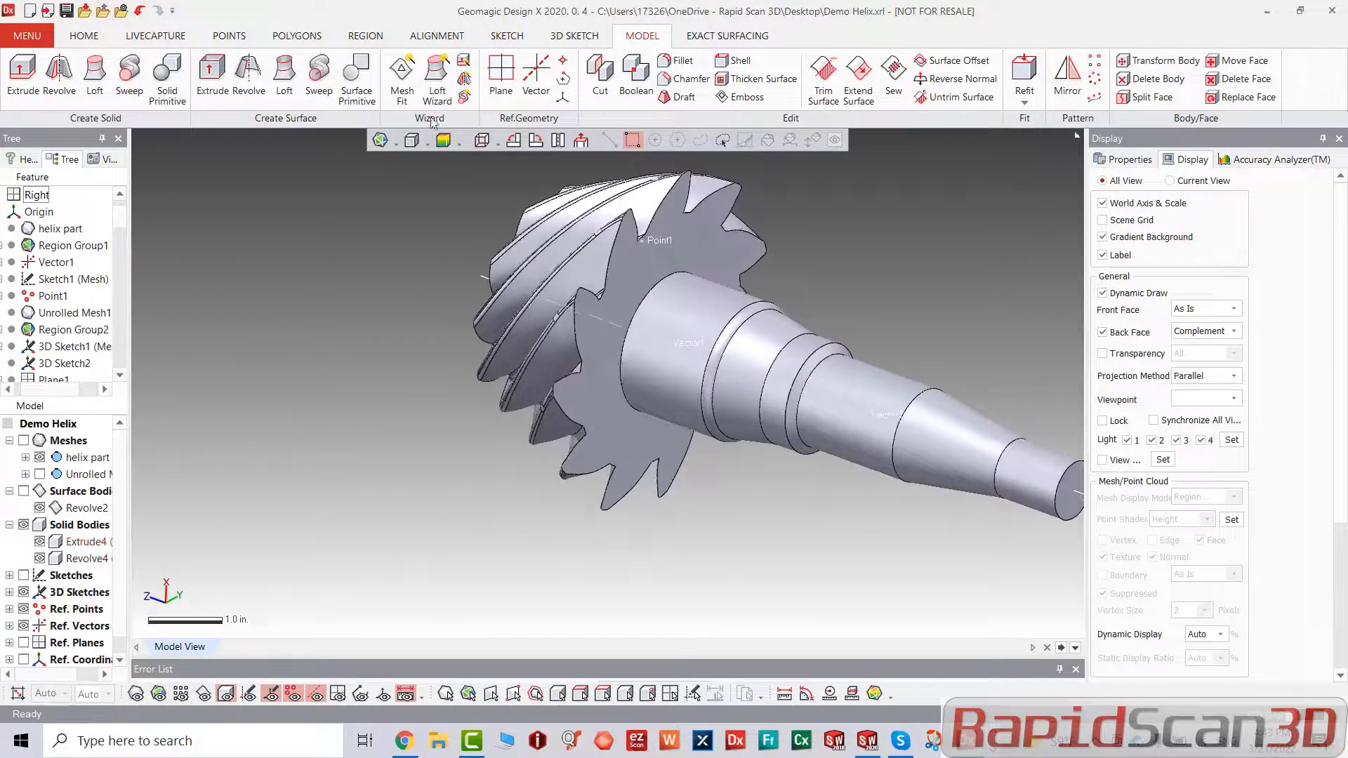
{"action": "scroll", "coordinate": [771, 390], "scroll_direction": "down", "scroll_amount": 3}
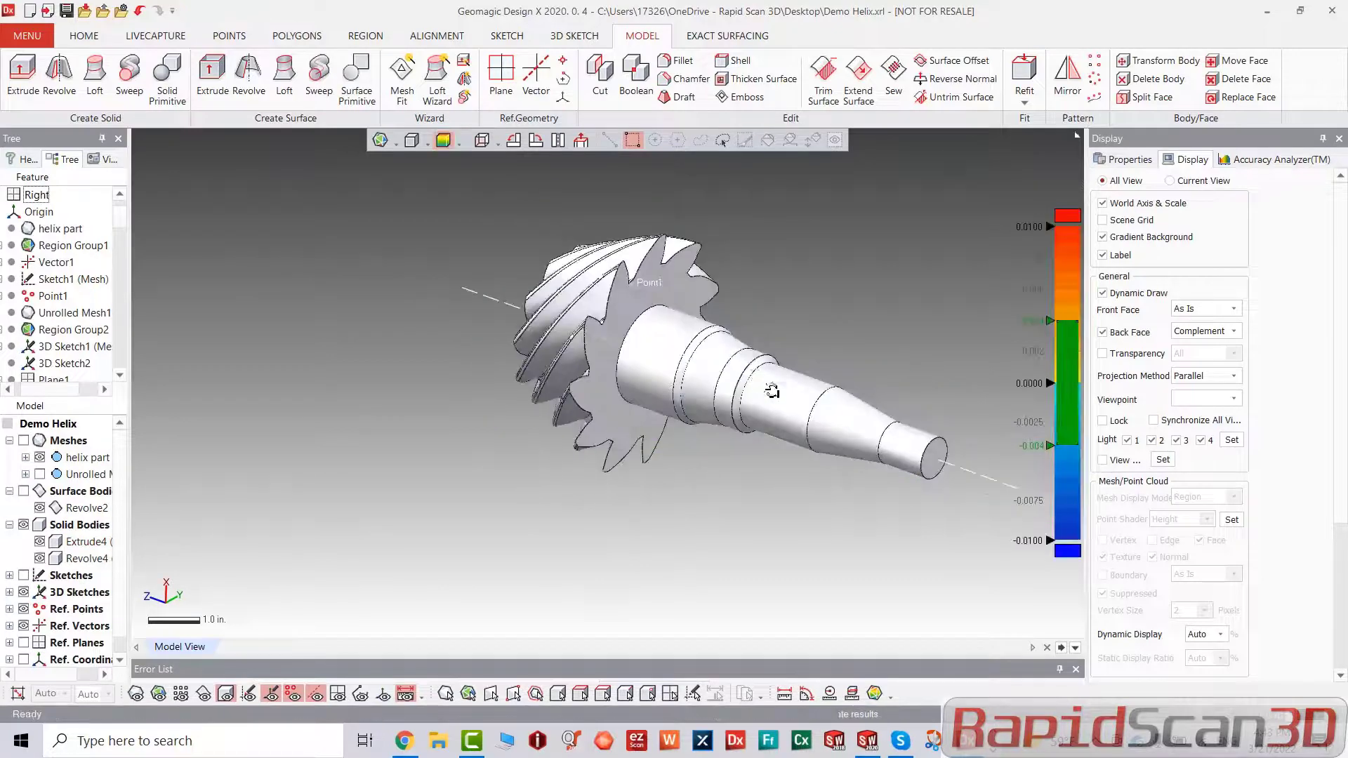
{"action": "scroll", "coordinate": [814, 410], "scroll_direction": "up", "scroll_amount": 3}
{"action": "right_click_drag", "start_coordinate": [832, 418], "coordinate": [618, 334]}
{"action": "left_click", "coordinate": [610, 330]}
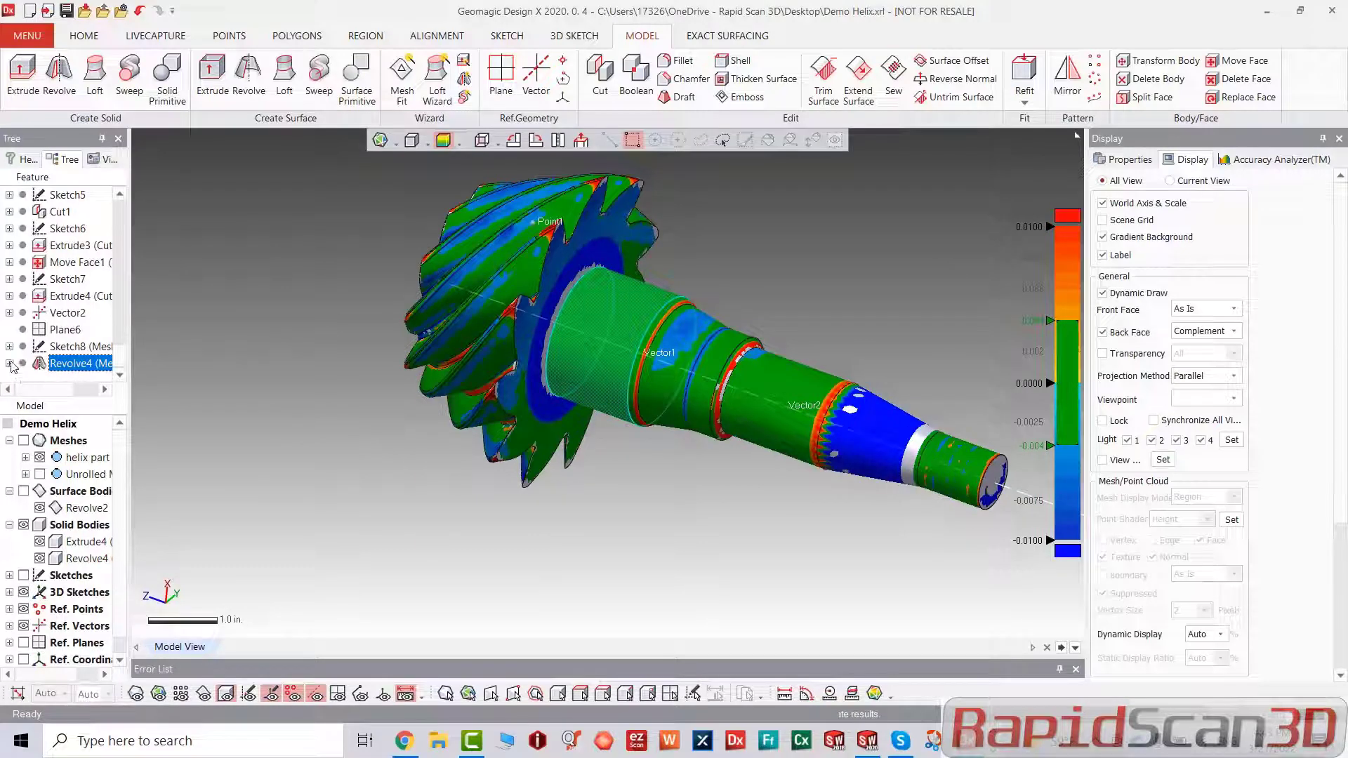
Step: Open the profile sketch of the shaft's revolve for editing and view it face-on
{"action": "left_click", "coordinate": [10, 364]}
{"action": "right_click", "coordinate": [82, 365]}
{"action": "left_click", "coordinate": [120, 491]}
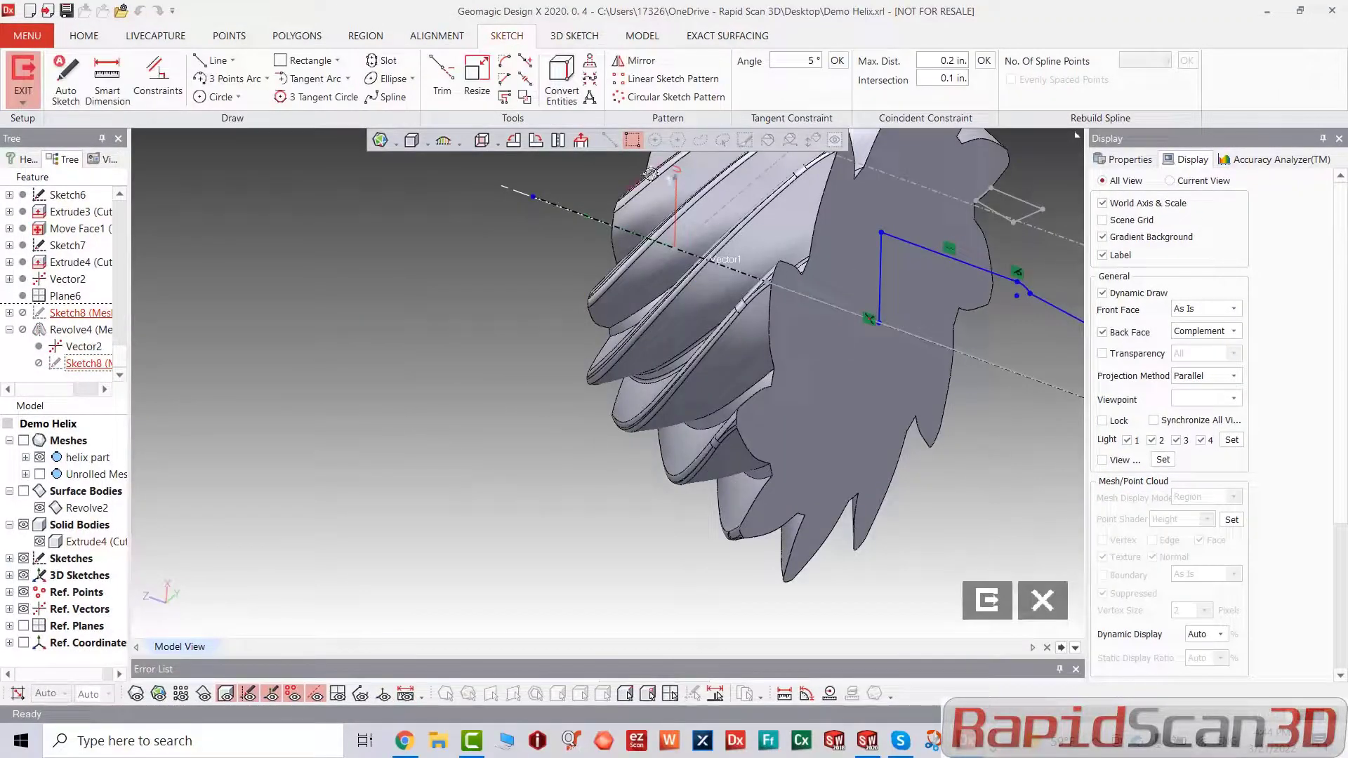
{"action": "left_click", "coordinate": [581, 140]}
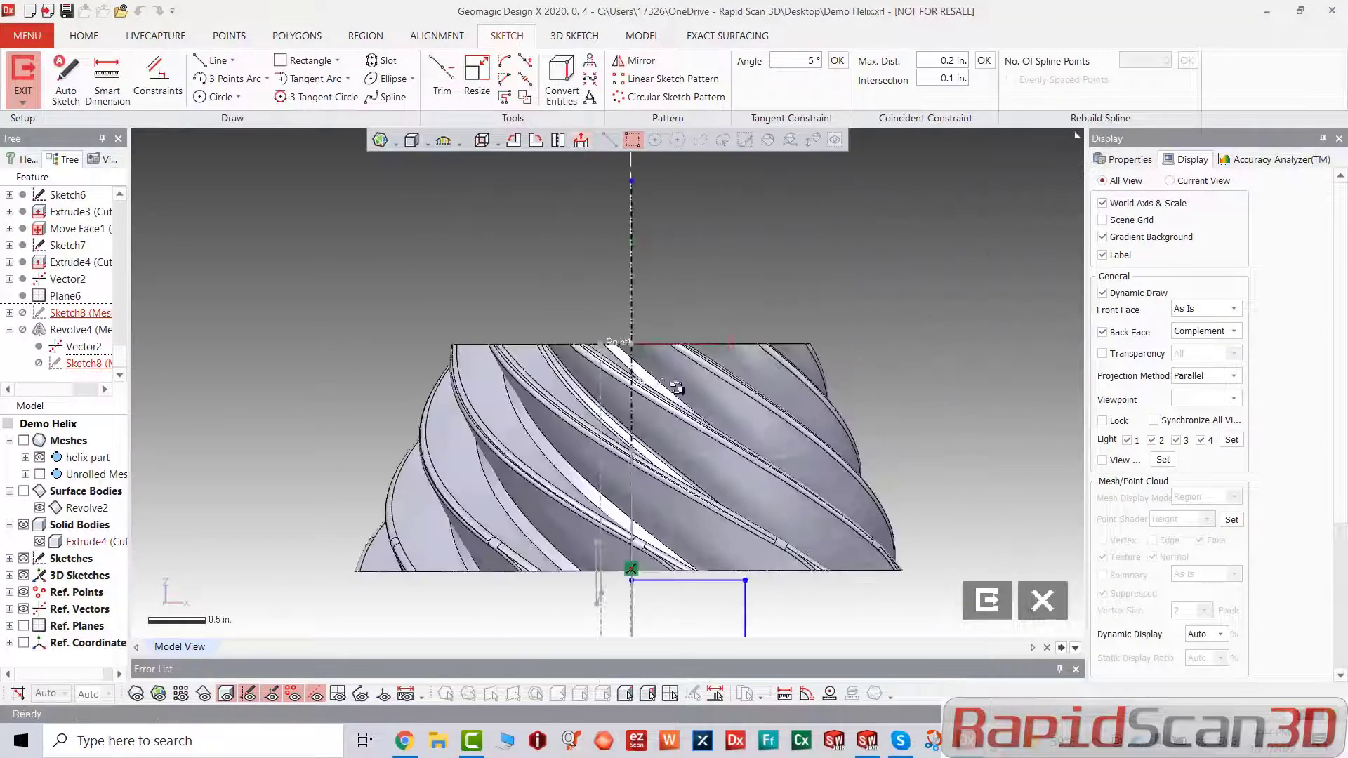
Step: Move the profile's horizontal end line up past the gear's back face so the vertical line extends into the gear
{"action": "scroll", "coordinate": [668, 531], "scroll_direction": "up", "scroll_amount": 3}
{"action": "left_click_drag", "start_coordinate": [647, 485], "coordinate": [647, 450]}
{"action": "scroll", "coordinate": [789, 471], "scroll_direction": "up", "scroll_amount": 7}
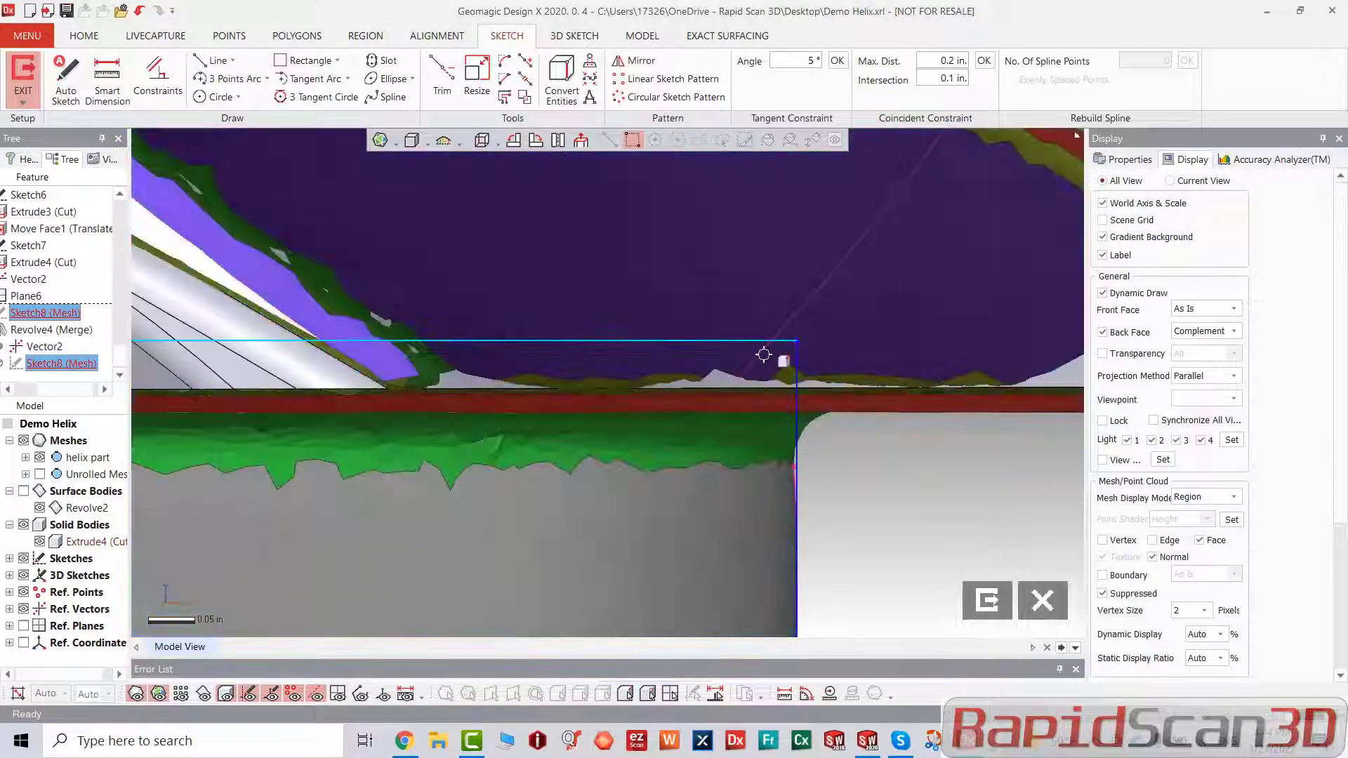
{"action": "mouse_move", "coordinate": [765, 354]}
{"action": "left_mouse_down"}
{"action": "mouse_move", "coordinate": [758, 389]}
{"action": "mouse_move", "coordinate": [759, 350]}
{"action": "left_mouse_up"}
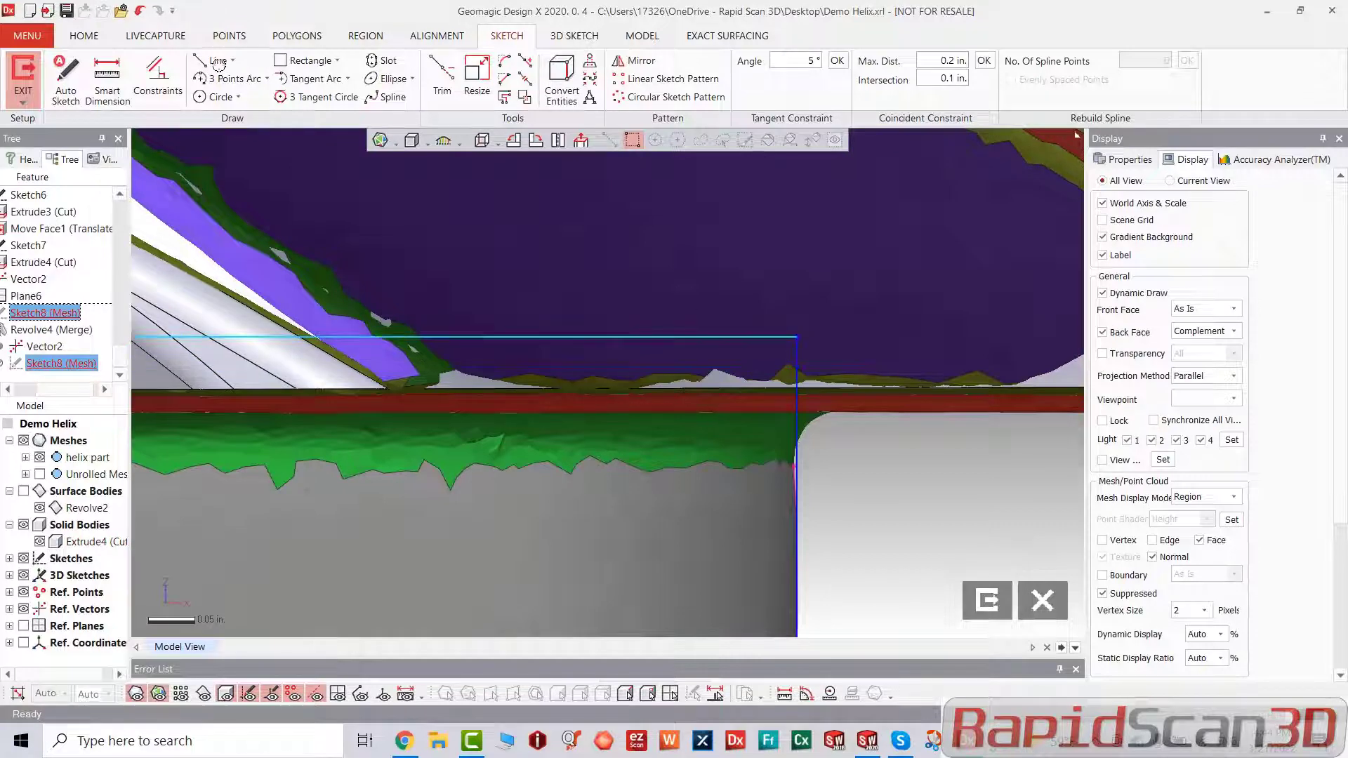
Step: Draw a line about 0.39 in long along the flange underside, a slanted line into the gear and a return line to the shaft's edge
{"action": "left_click", "coordinate": [218, 62]}
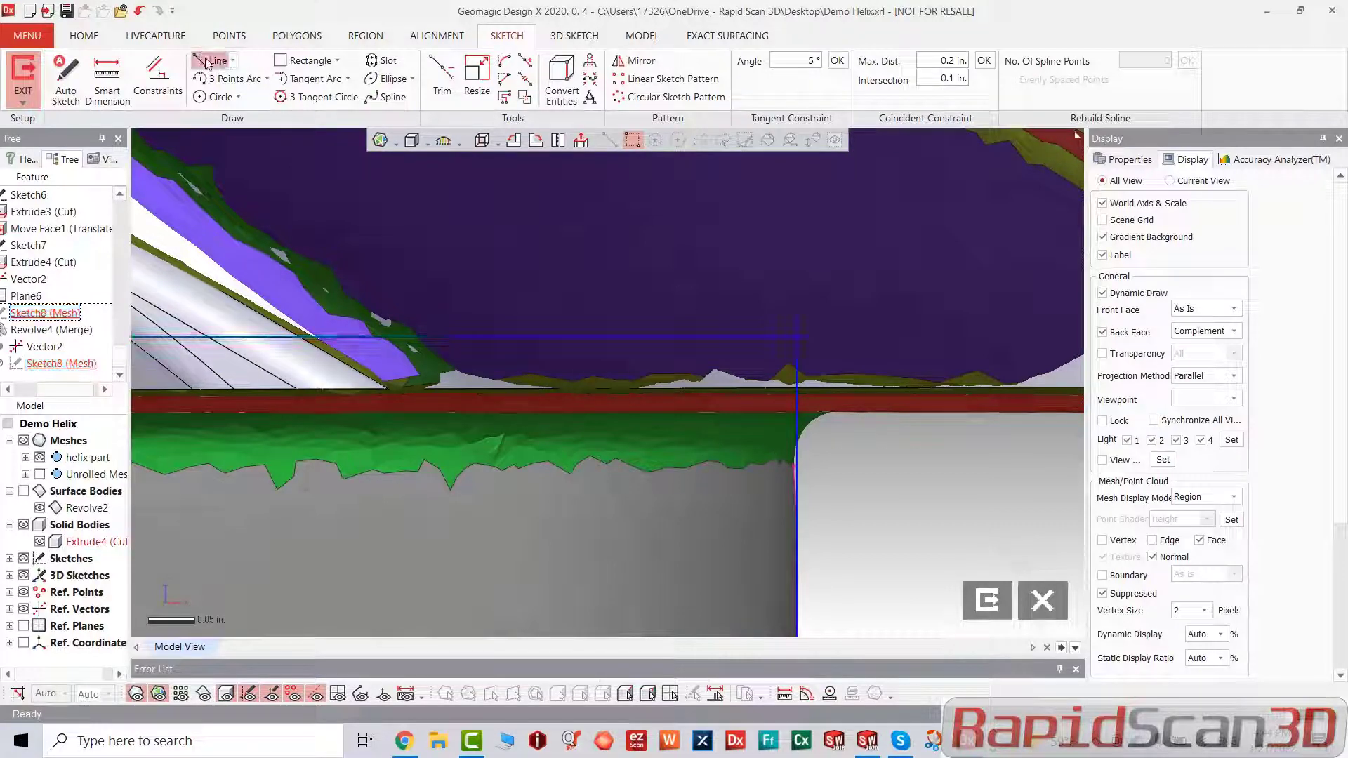
{"action": "left_click", "coordinate": [801, 414]}
{"action": "scroll", "coordinate": [1043, 421], "scroll_direction": "down", "scroll_amount": 5}
{"action": "scroll", "coordinate": [920, 408], "scroll_direction": "up", "scroll_amount": 4}
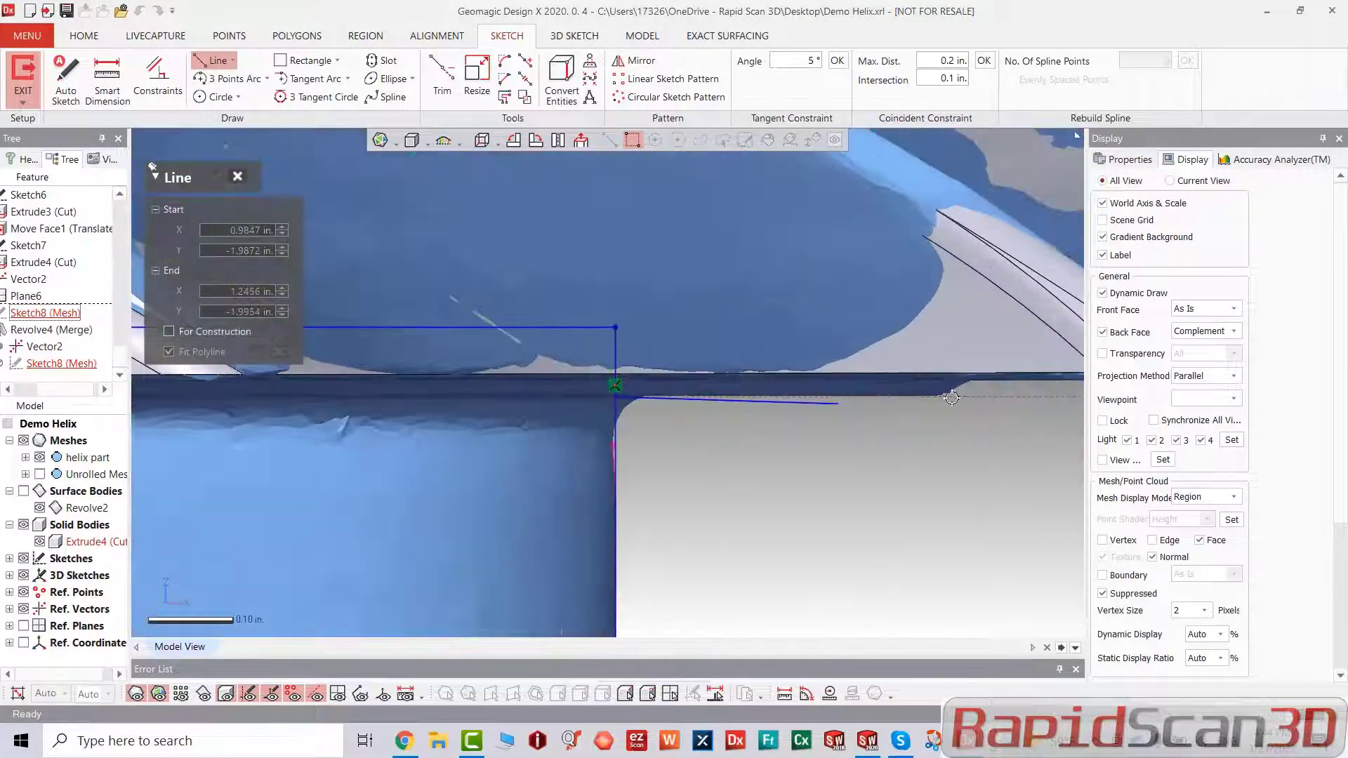
{"action": "left_click", "coordinate": [944, 398]}
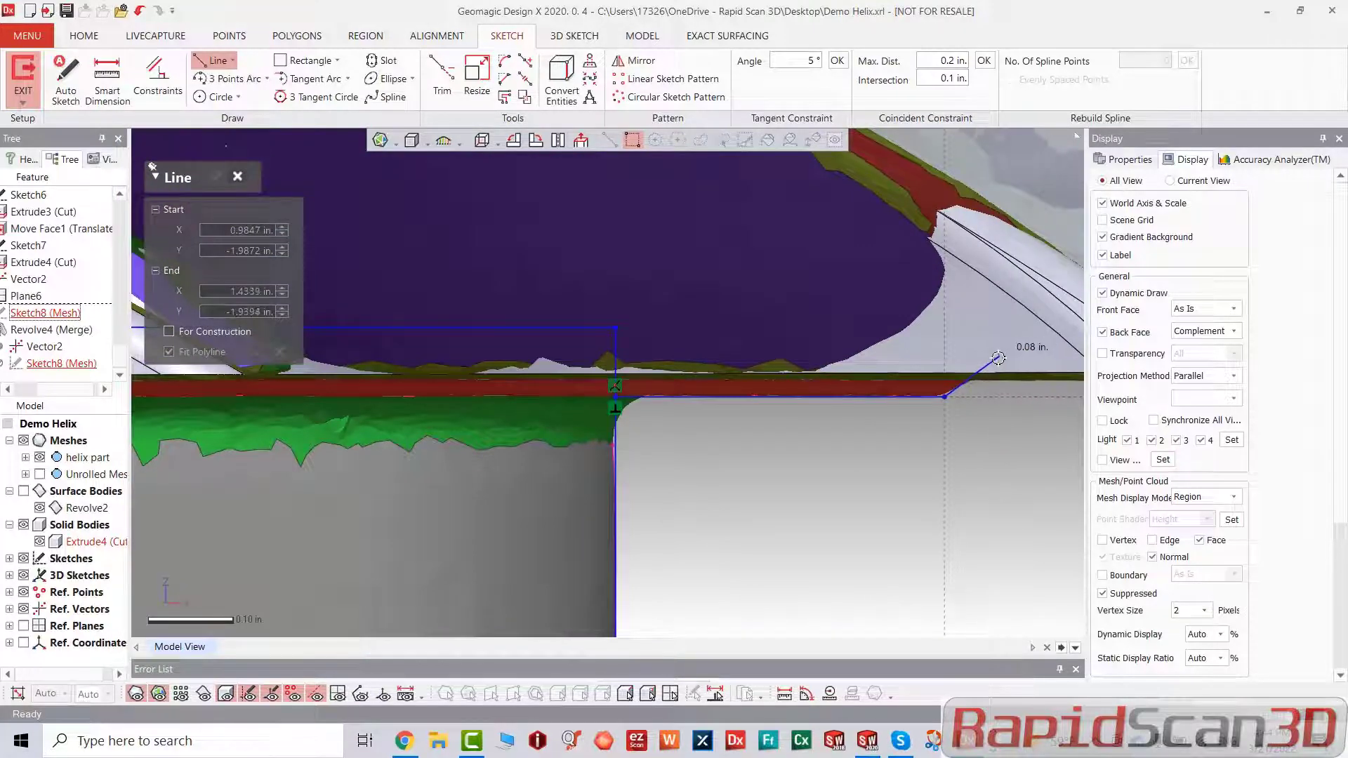
{"action": "left_click", "coordinate": [999, 358]}
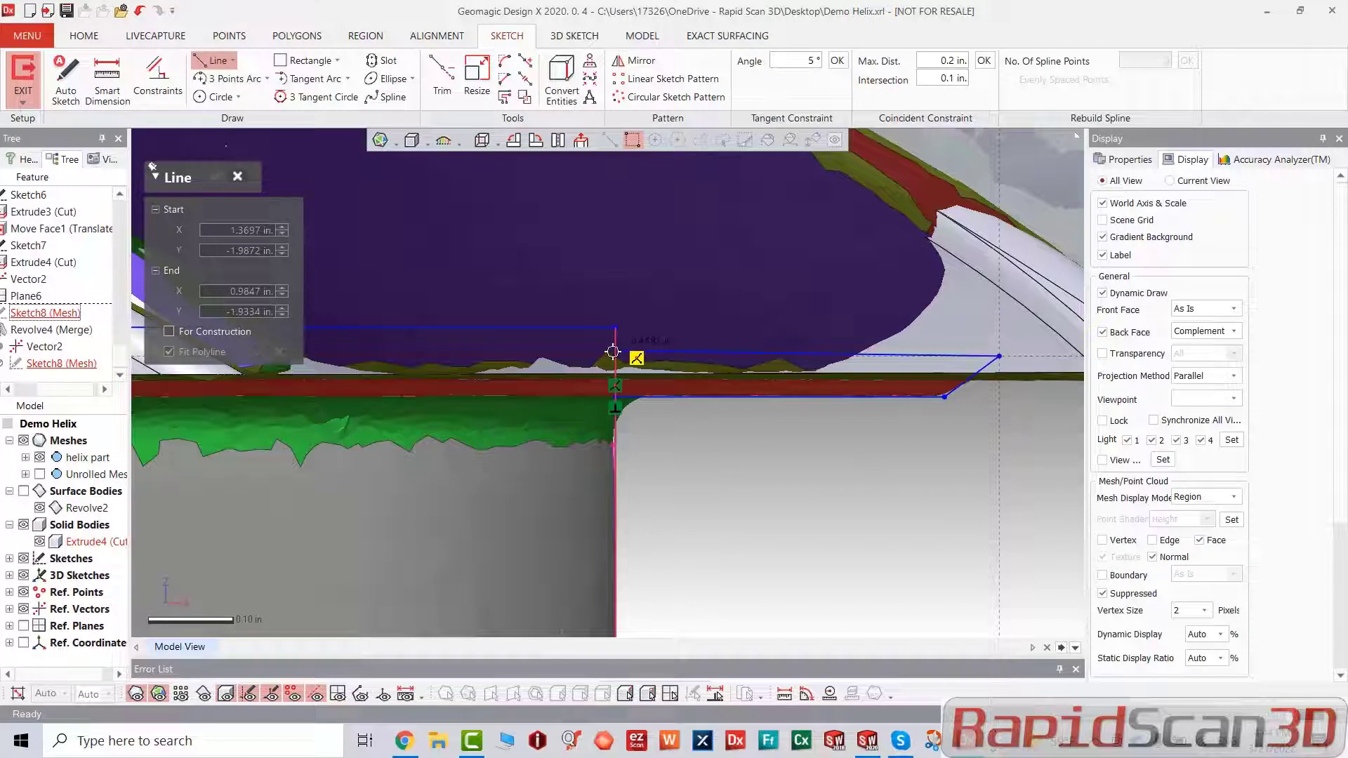
{"action": "left_click", "coordinate": [613, 351]}
Step: Trim away the old end line and the vertical line's excess above the flange underside
{"action": "left_click", "coordinate": [442, 79]}
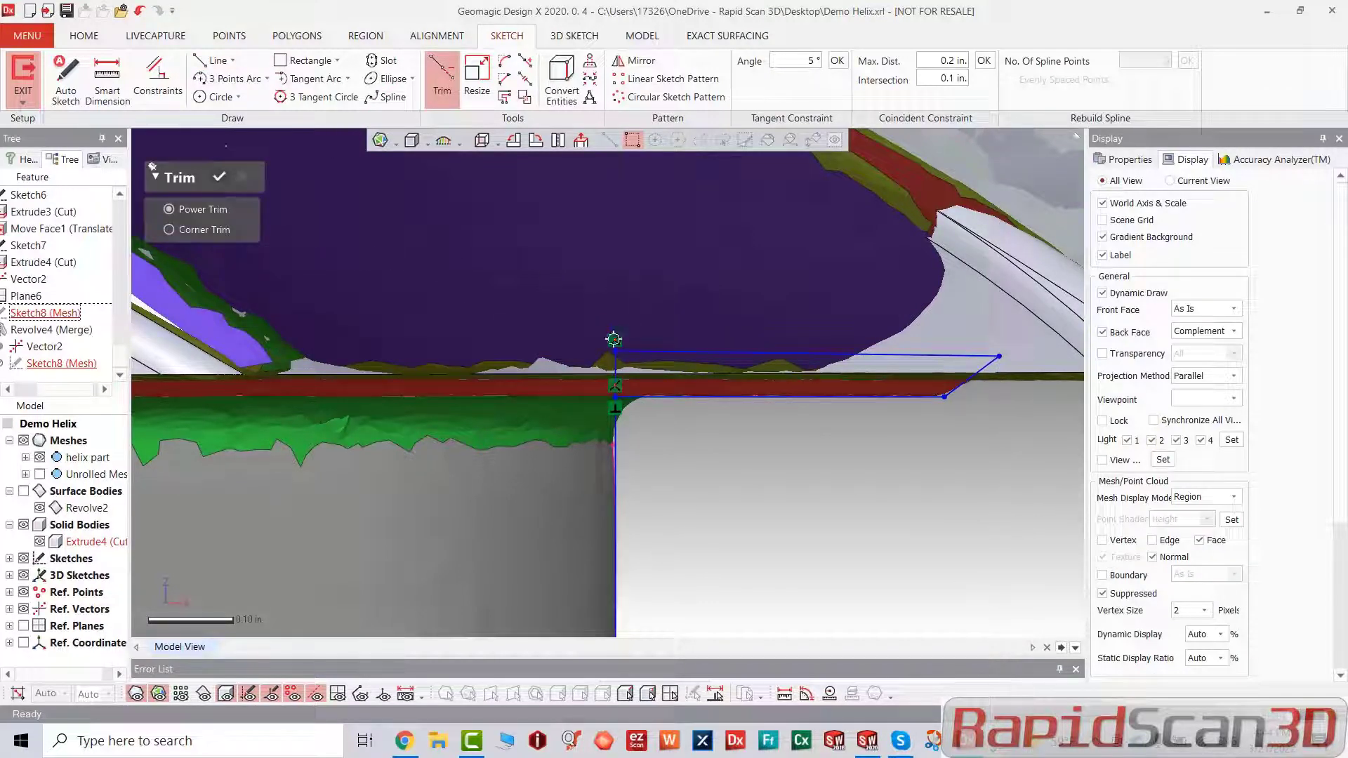
{"action": "scroll", "coordinate": [660, 385], "scroll_direction": "up", "scroll_amount": 2}
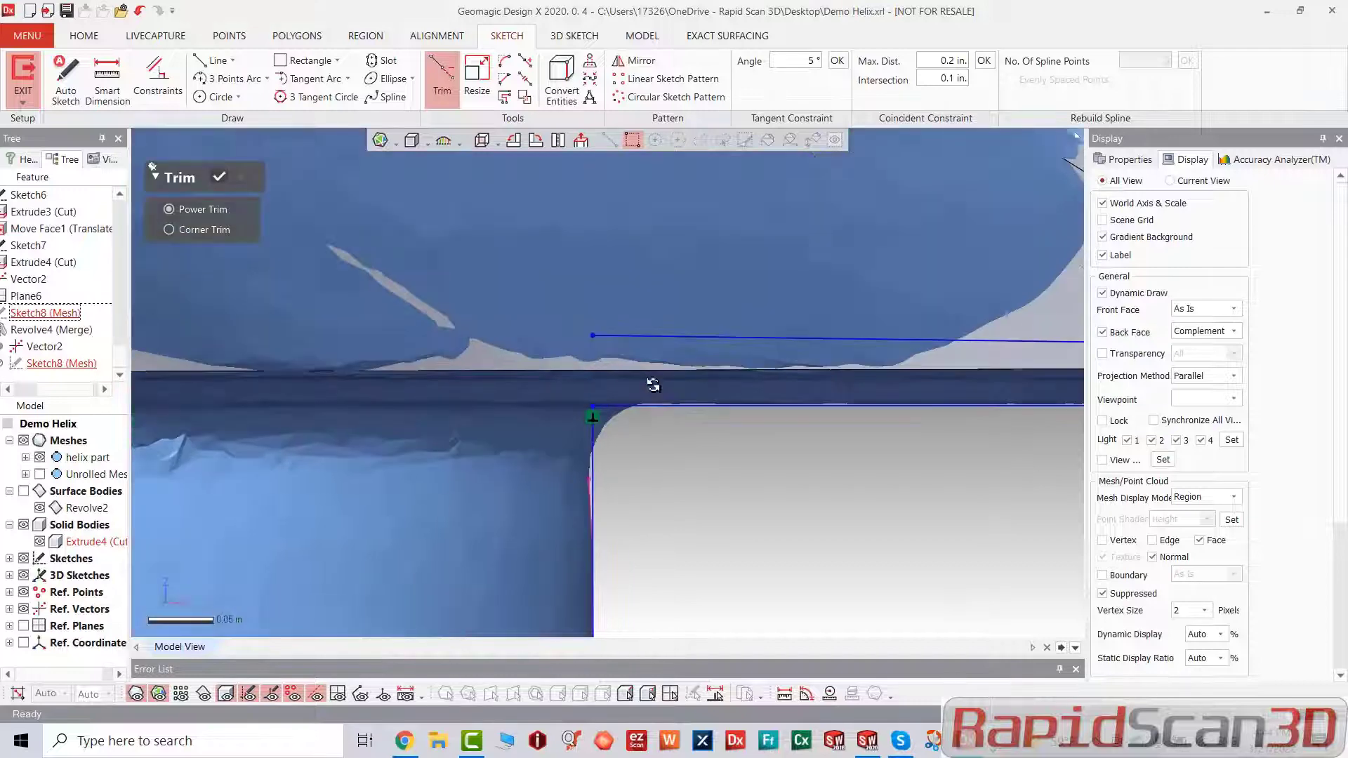
{"action": "scroll", "coordinate": [679, 486], "scroll_direction": "down", "scroll_amount": 6}
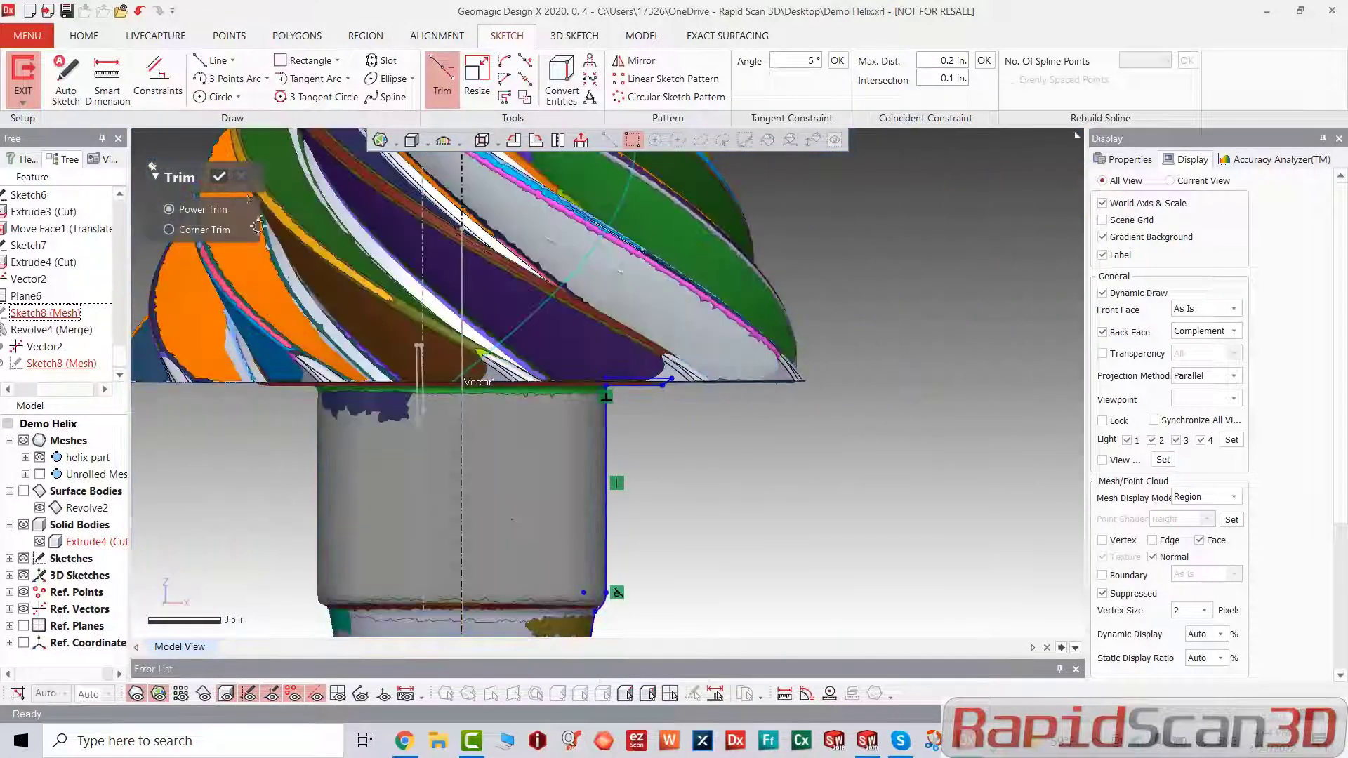
{"action": "left_click", "coordinate": [219, 177]}
Step: Extend the flange's upper line to the revolution axis and constrain it horizontal
{"action": "scroll", "coordinate": [640, 384], "scroll_direction": "up", "scroll_amount": 5}
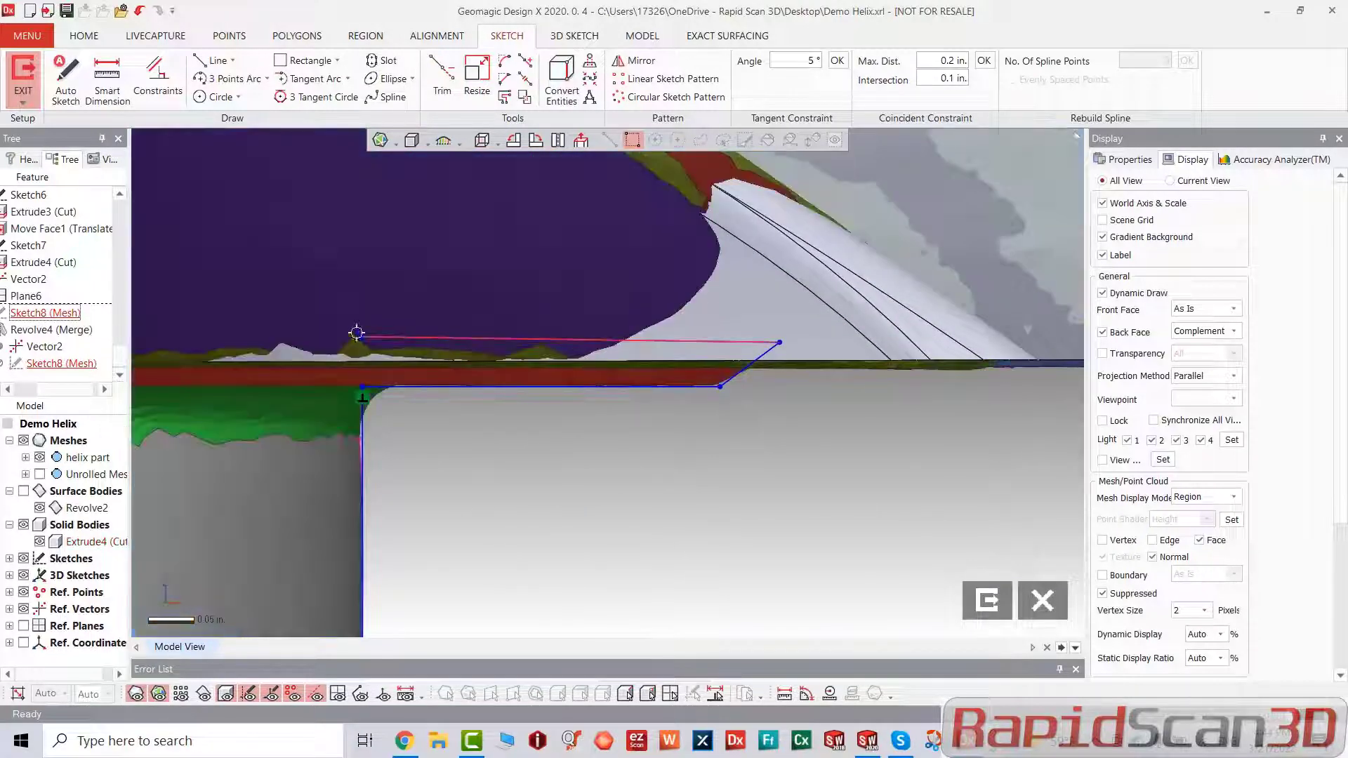
{"action": "scroll", "coordinate": [359, 337], "scroll_direction": "down", "scroll_amount": 4}
{"action": "key", "text": "ctrl+1"}
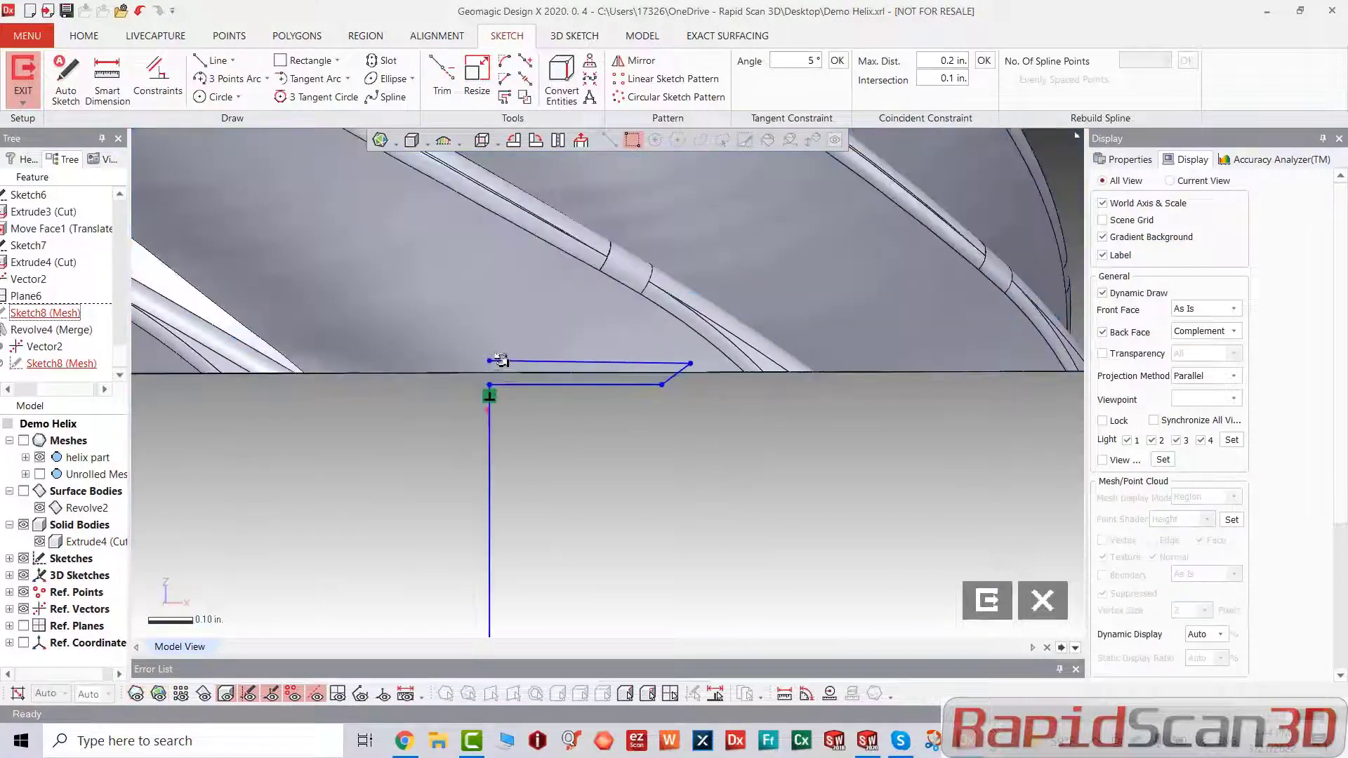
{"action": "key", "text": "ctrl+5"}
{"action": "scroll", "coordinate": [473, 349], "scroll_direction": "down", "scroll_amount": 5}
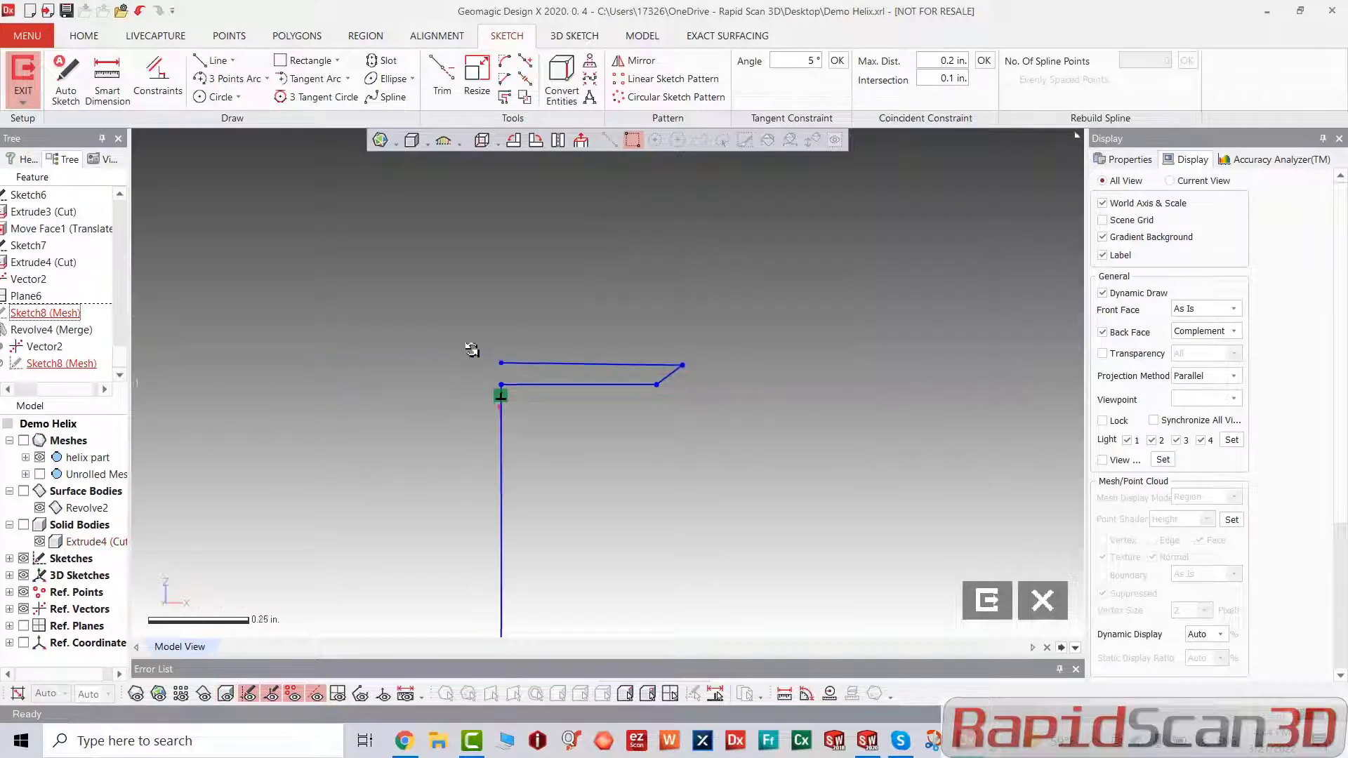
{"action": "left_click_drag", "start_coordinate": [542, 370], "coordinate": [310, 376]}
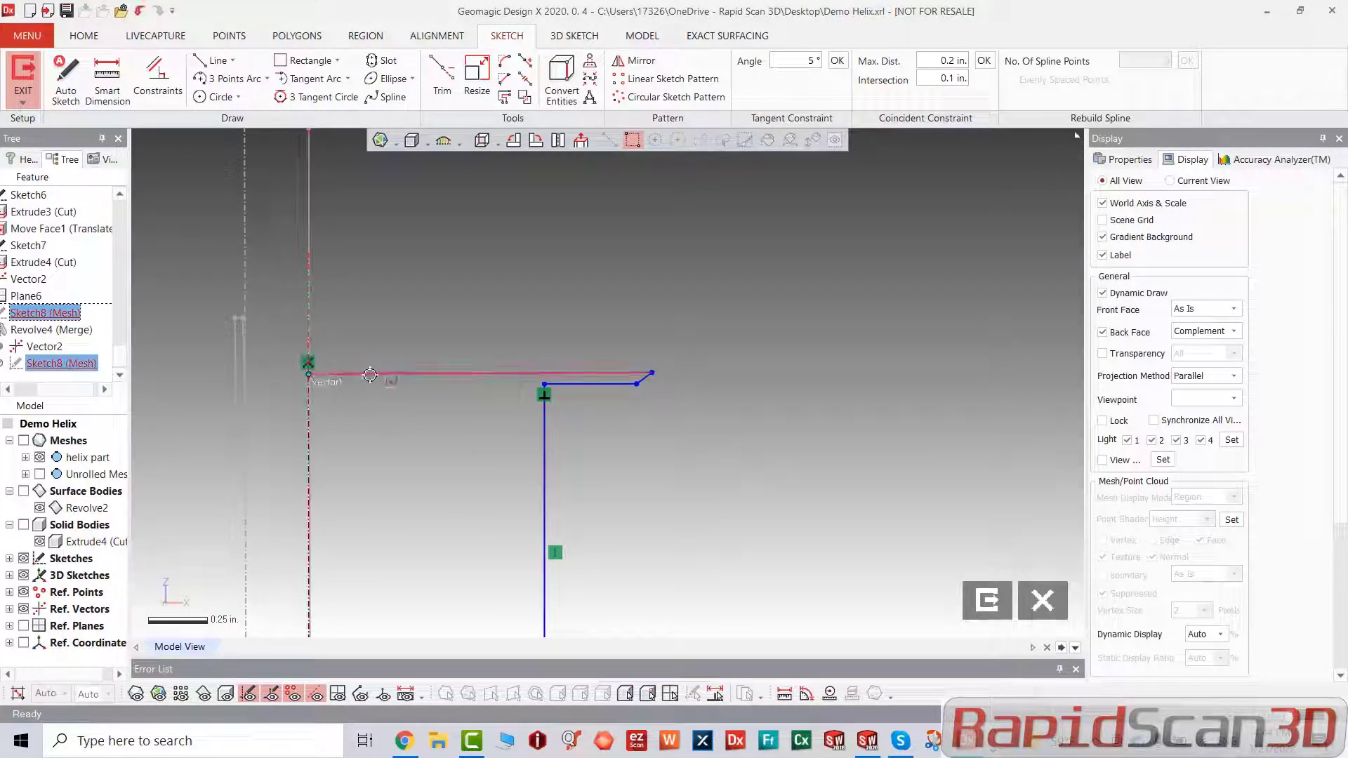
{"action": "right_click", "coordinate": [368, 373]}
{"action": "left_click", "coordinate": [391, 336]}
Step: Show the scan mesh and adjust the flange's upper line and lower outer corner to match the scanned flange edge
{"action": "key", "text": "ctrl+1"}
{"action": "key", "text": "ctrl+2"}
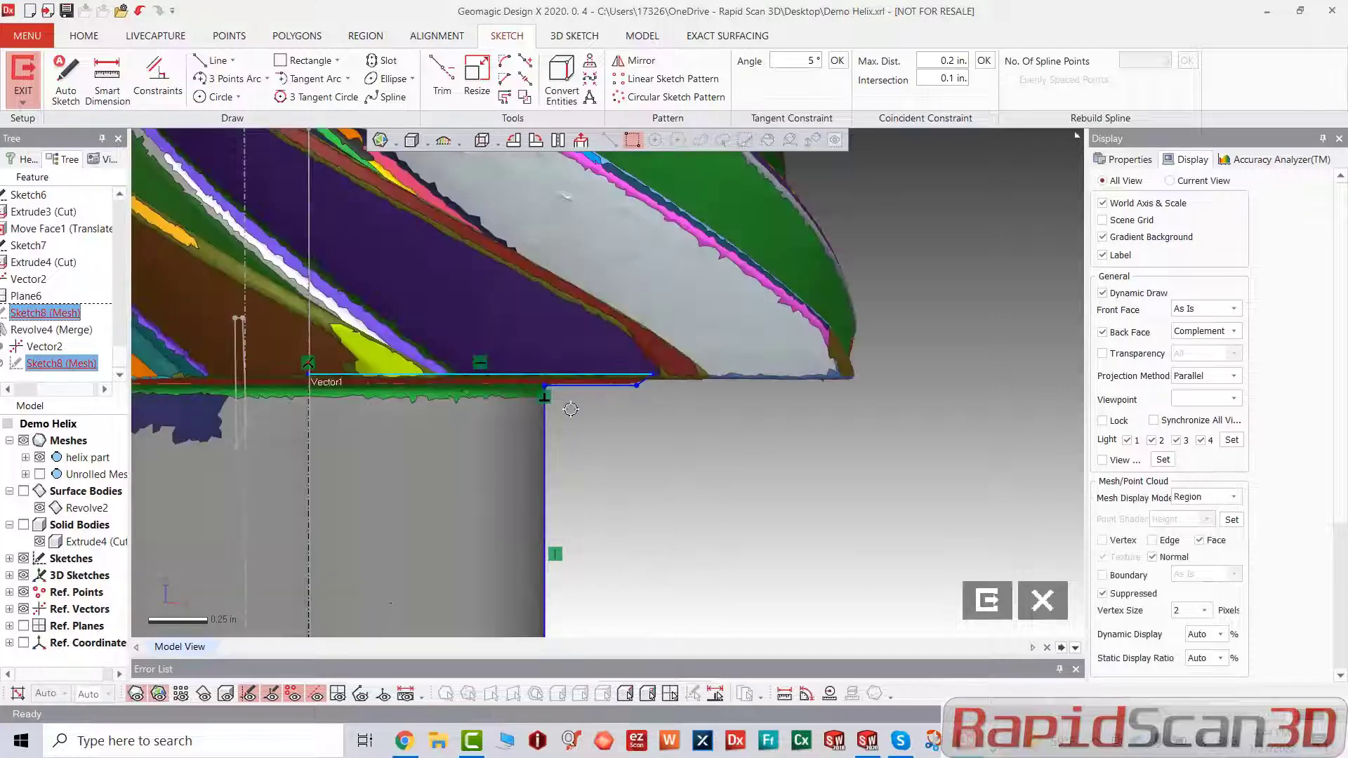
{"action": "scroll", "coordinate": [588, 407], "scroll_direction": "up", "scroll_amount": 4}
{"action": "left_click", "coordinate": [589, 363]}
{"action": "left_click_drag", "start_coordinate": [589, 362], "coordinate": [589, 359]}
{"action": "scroll", "coordinate": [698, 364], "scroll_direction": "up", "scroll_amount": 3}
{"action": "scroll", "coordinate": [699, 369], "scroll_direction": "up", "scroll_amount": 2}
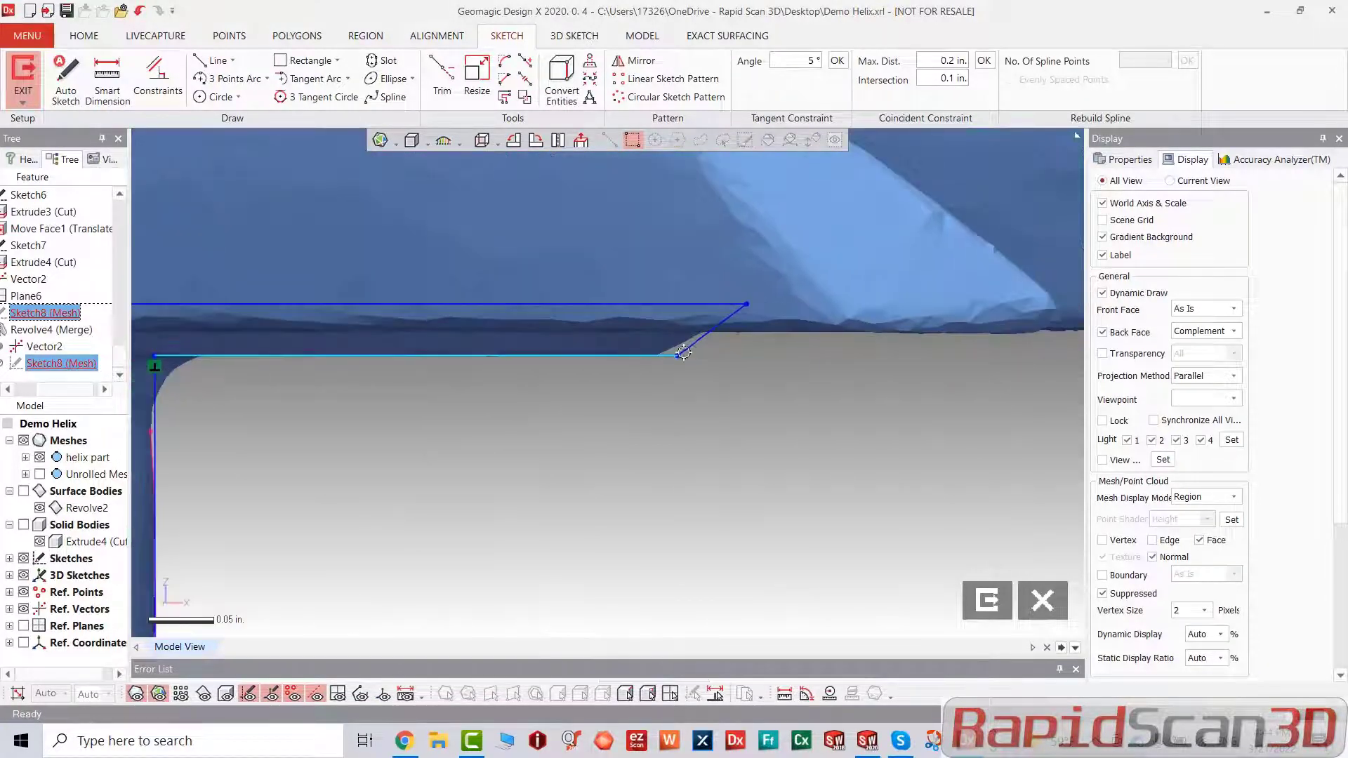
{"action": "left_click_drag", "start_coordinate": [682, 358], "coordinate": [654, 359]}
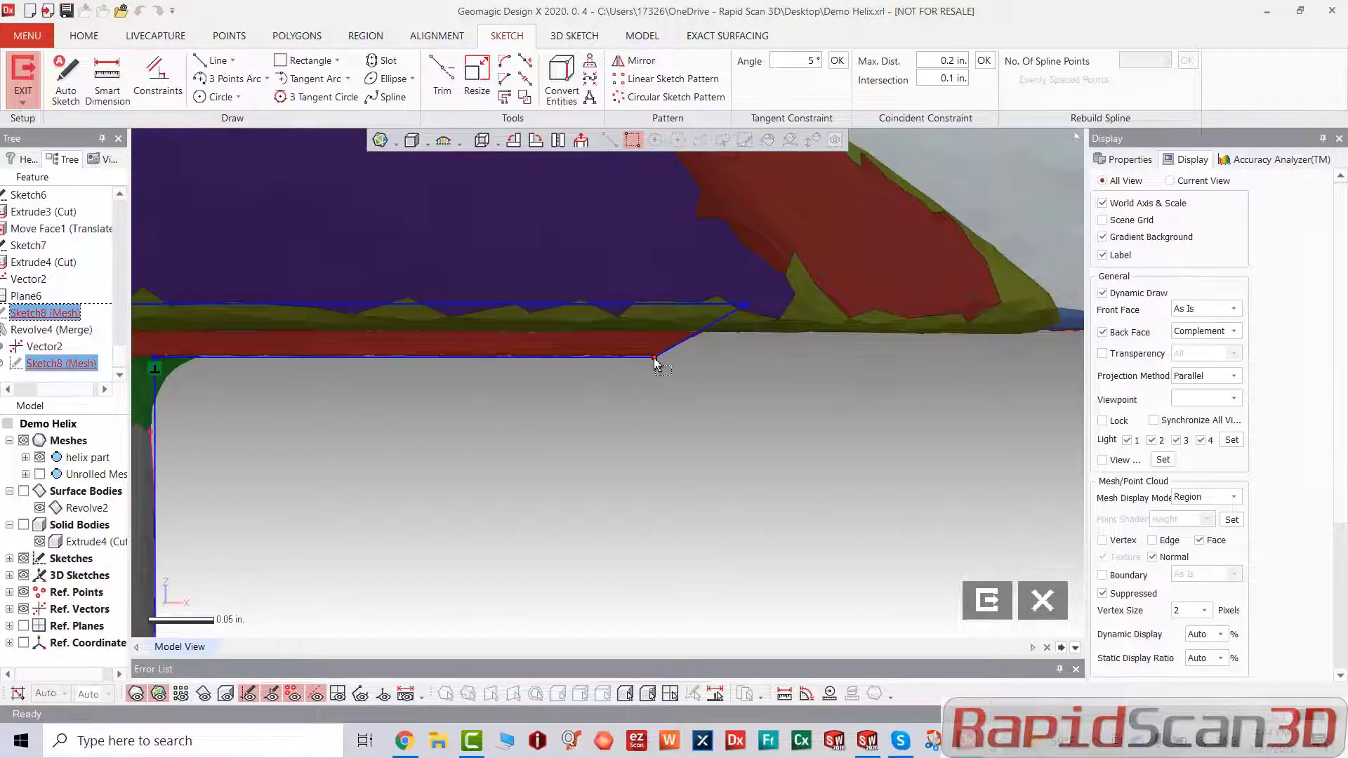
Step: Delete the arc at the lower corner between the shaft's widest cylinder and the tapered section
{"action": "scroll", "coordinate": [666, 382], "scroll_direction": "down", "scroll_amount": 5}
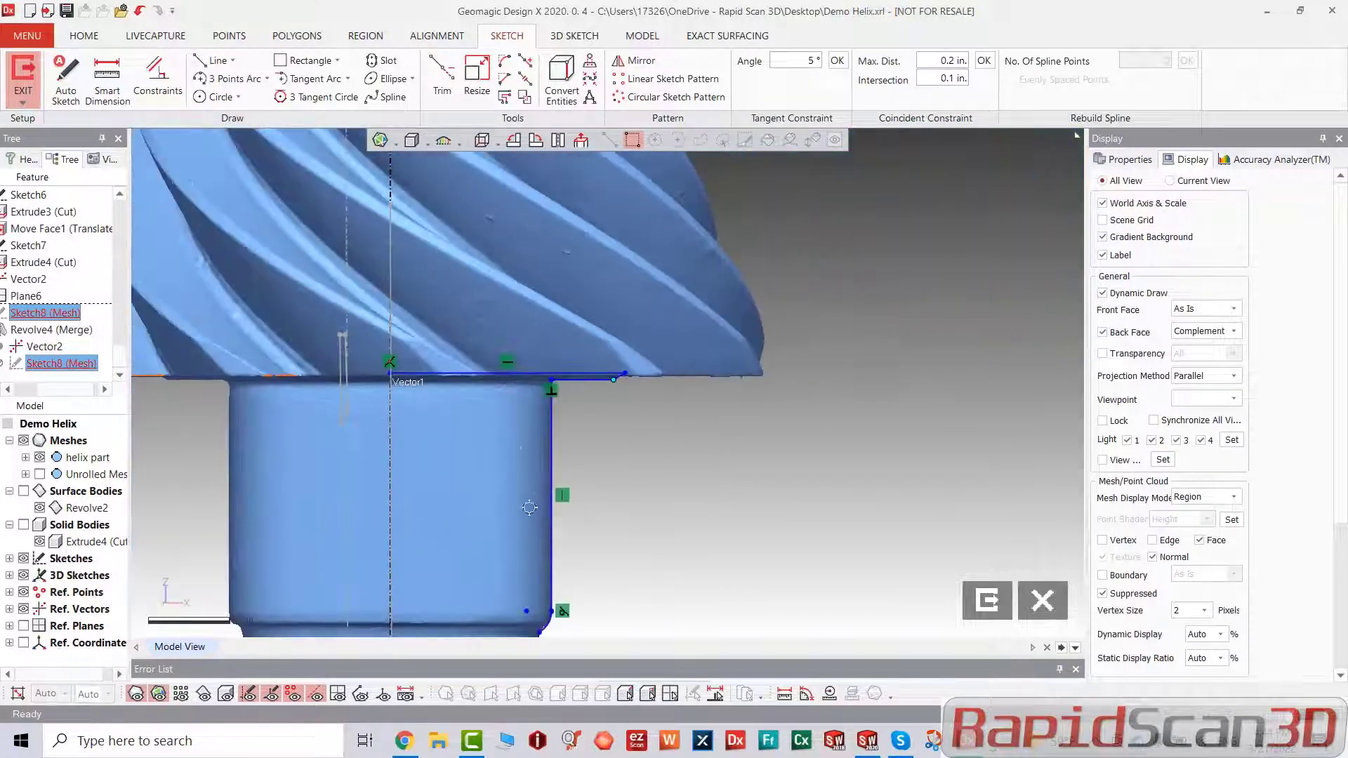
{"action": "scroll", "coordinate": [551, 544], "scroll_direction": "up", "scroll_amount": 5}
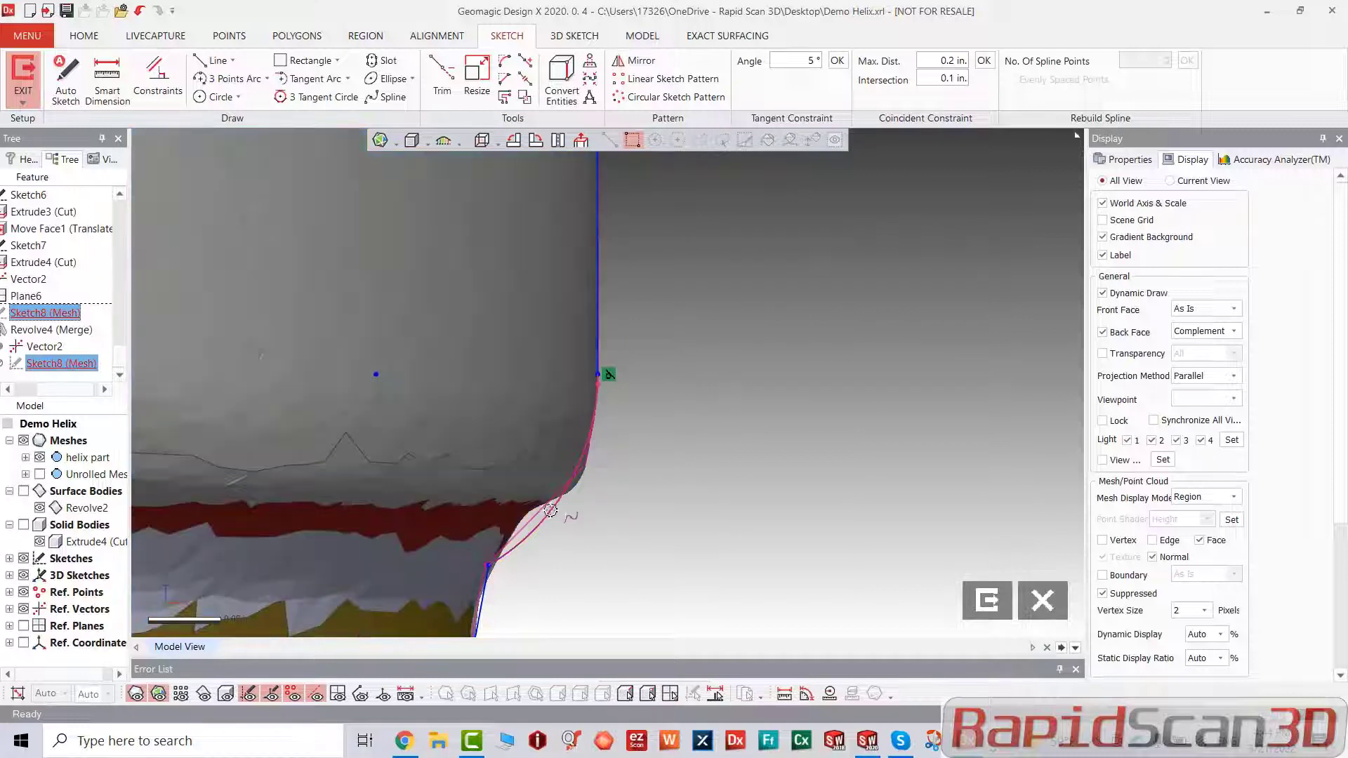
{"action": "key", "text": "Delete"}
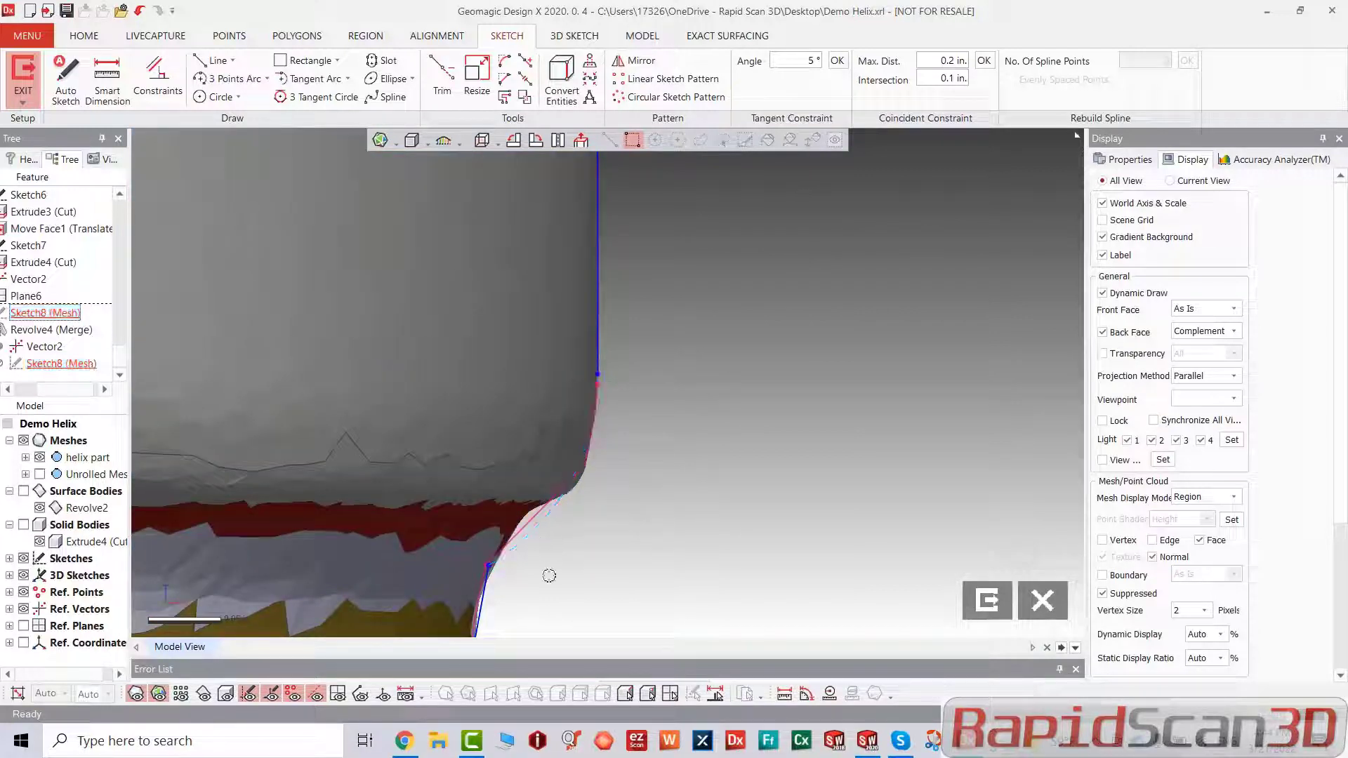
{"action": "left_click", "coordinate": [231, 79]}
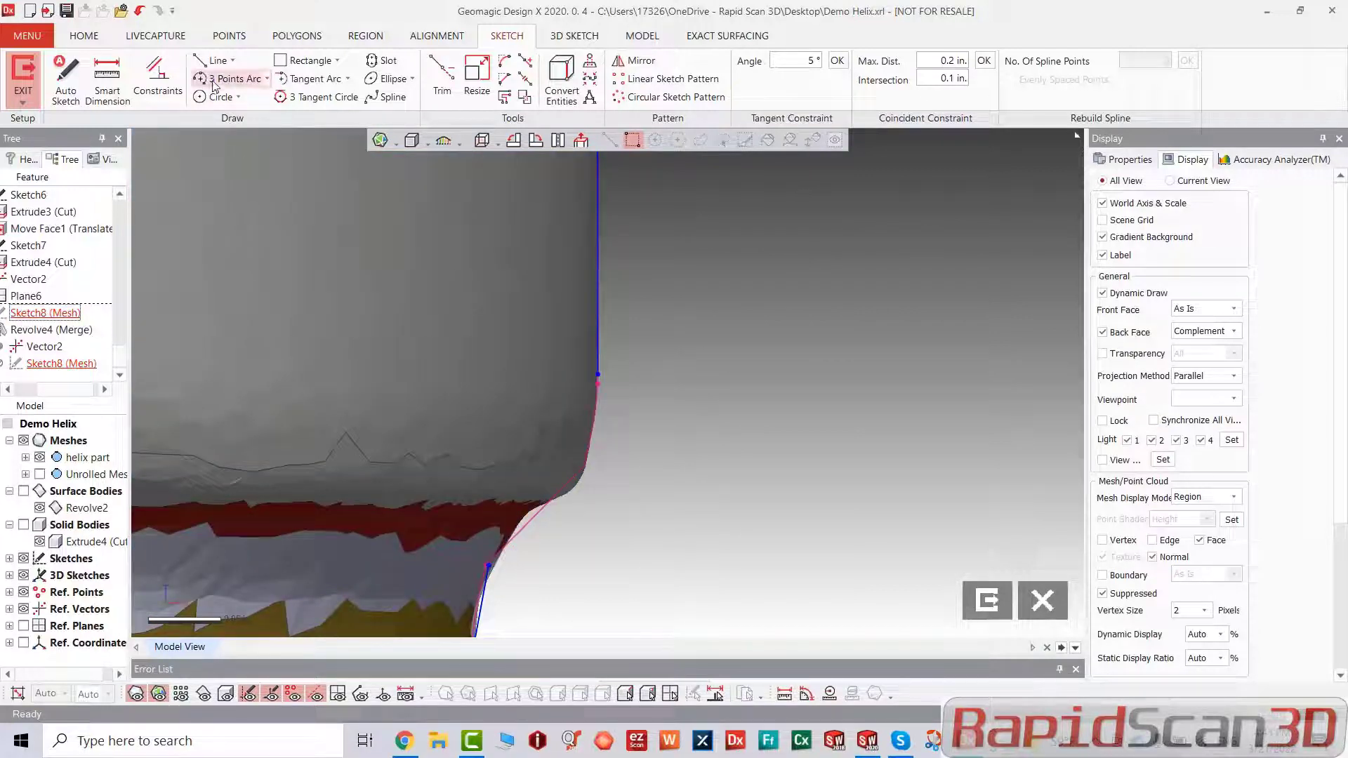
{"action": "left_click", "coordinate": [533, 508]}
{"action": "left_click", "coordinate": [588, 467]}
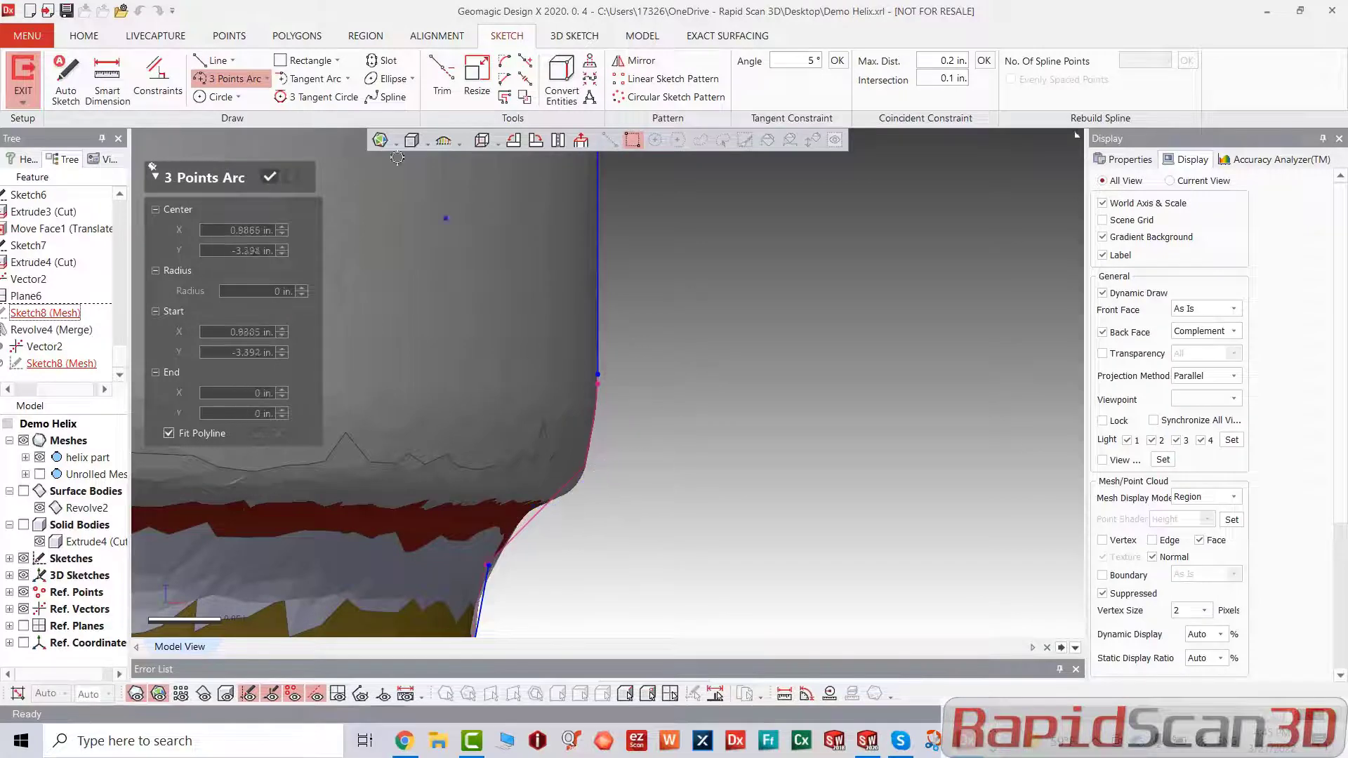
{"action": "key", "text": "Escape"}
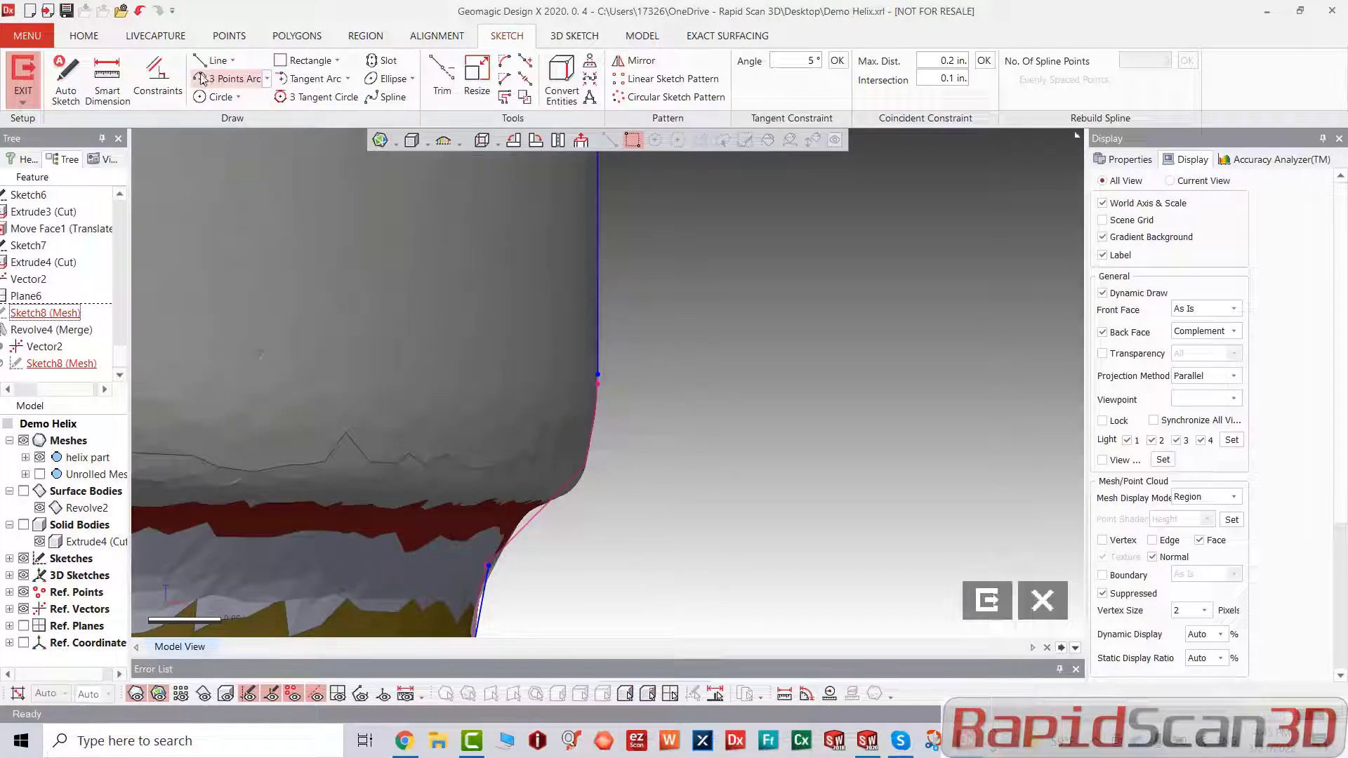
Step: Draw a short slanted line from near the lower end of the wide cylinder's vertical line, following the scanned lower corner
{"action": "left_click", "coordinate": [213, 61]}
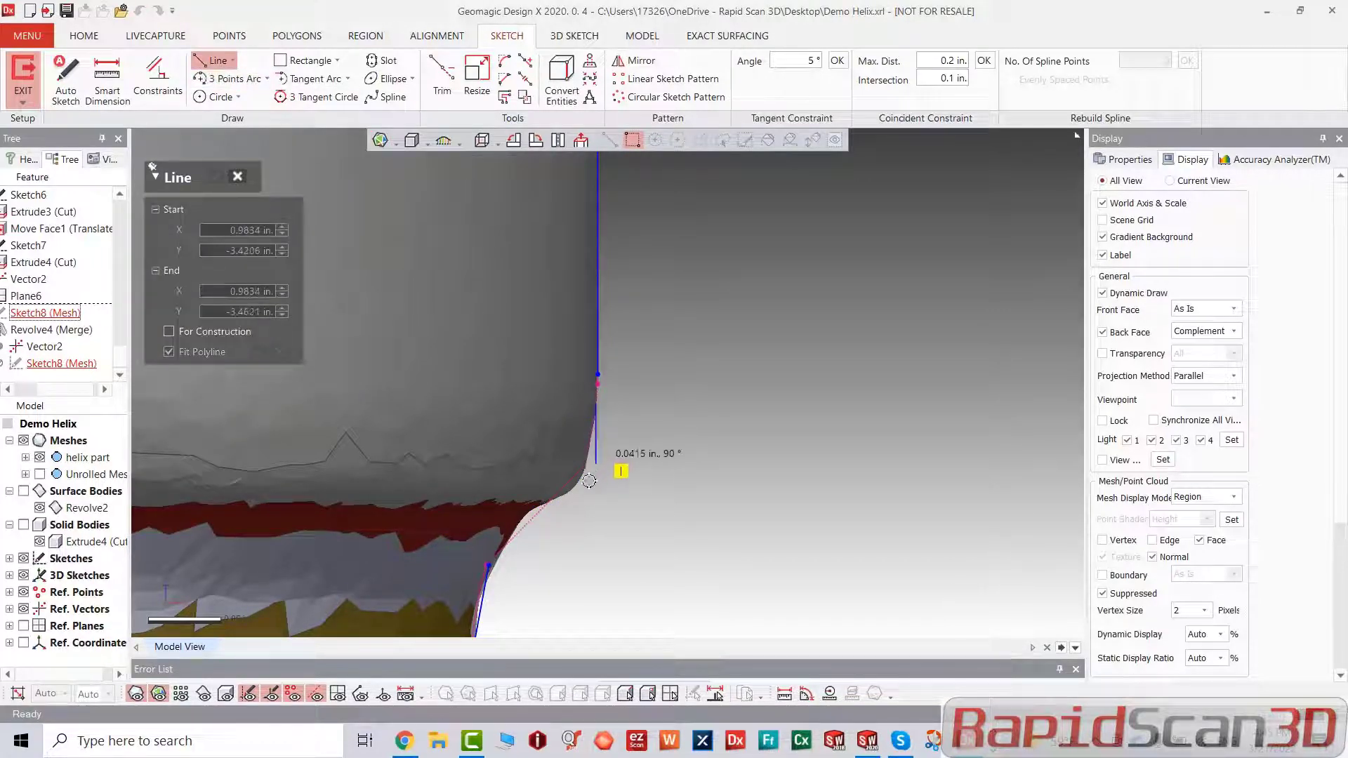
{"action": "left_click", "coordinate": [575, 509]}
{"action": "key", "text": "Escape"}
{"action": "left_click_drag", "start_coordinate": [588, 446], "coordinate": [589, 444]}
Step: Undo the wrong trim of the vertical line and corner-trim it to meet the new slanted line
{"action": "left_click", "coordinate": [441, 90]}
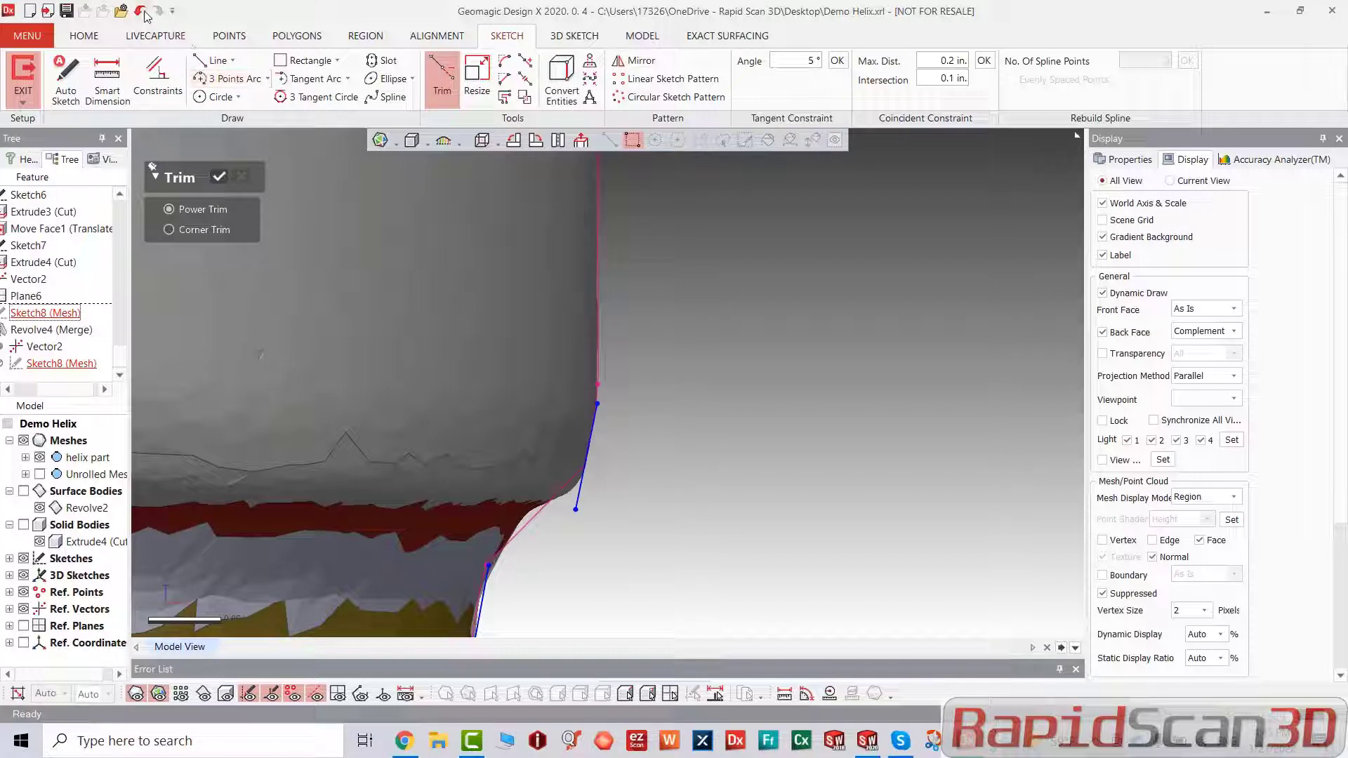
{"action": "left_click", "coordinate": [141, 12]}
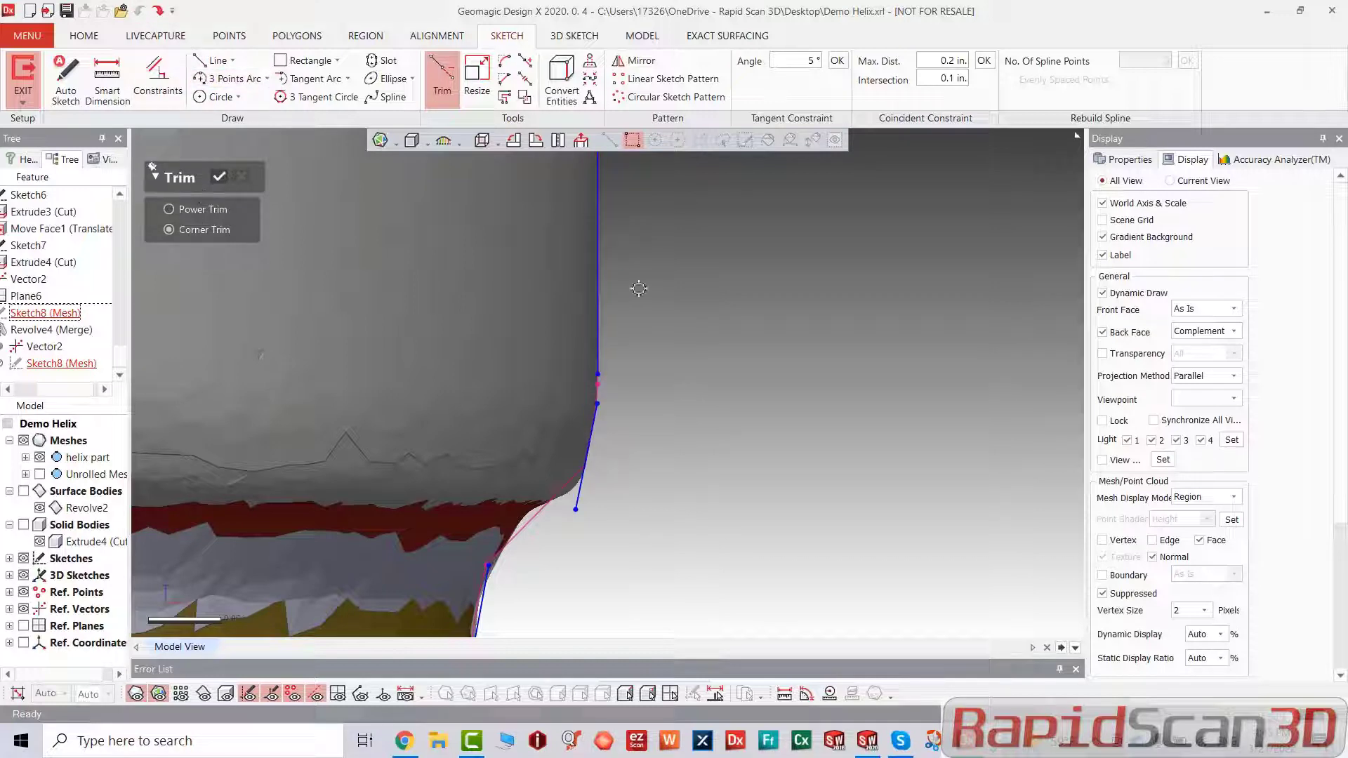
{"action": "left_click", "coordinate": [599, 294]}
{"action": "left_click", "coordinate": [593, 429]}
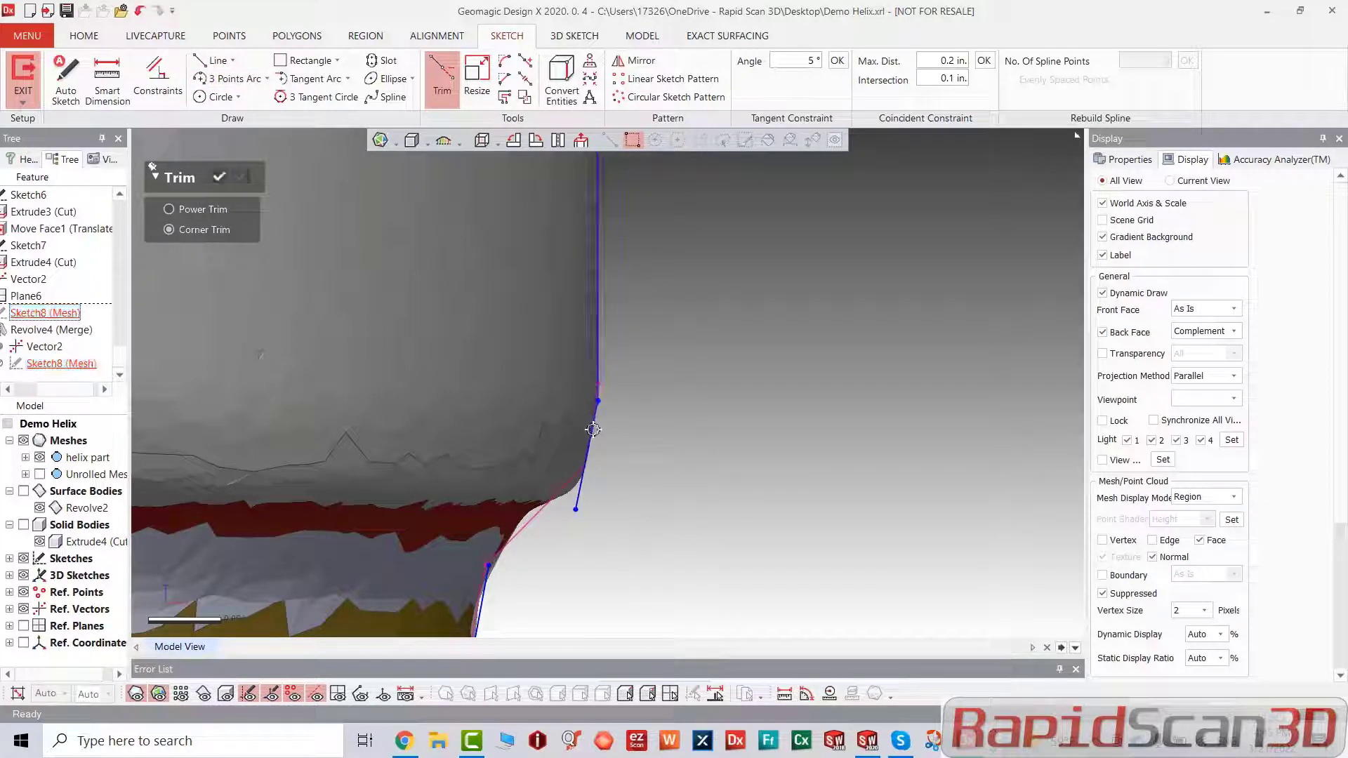
Step: Draw a line about 0.06 in long along the scanned ledge above the taper, crossing the slanted line
{"action": "key", "text": "l"}
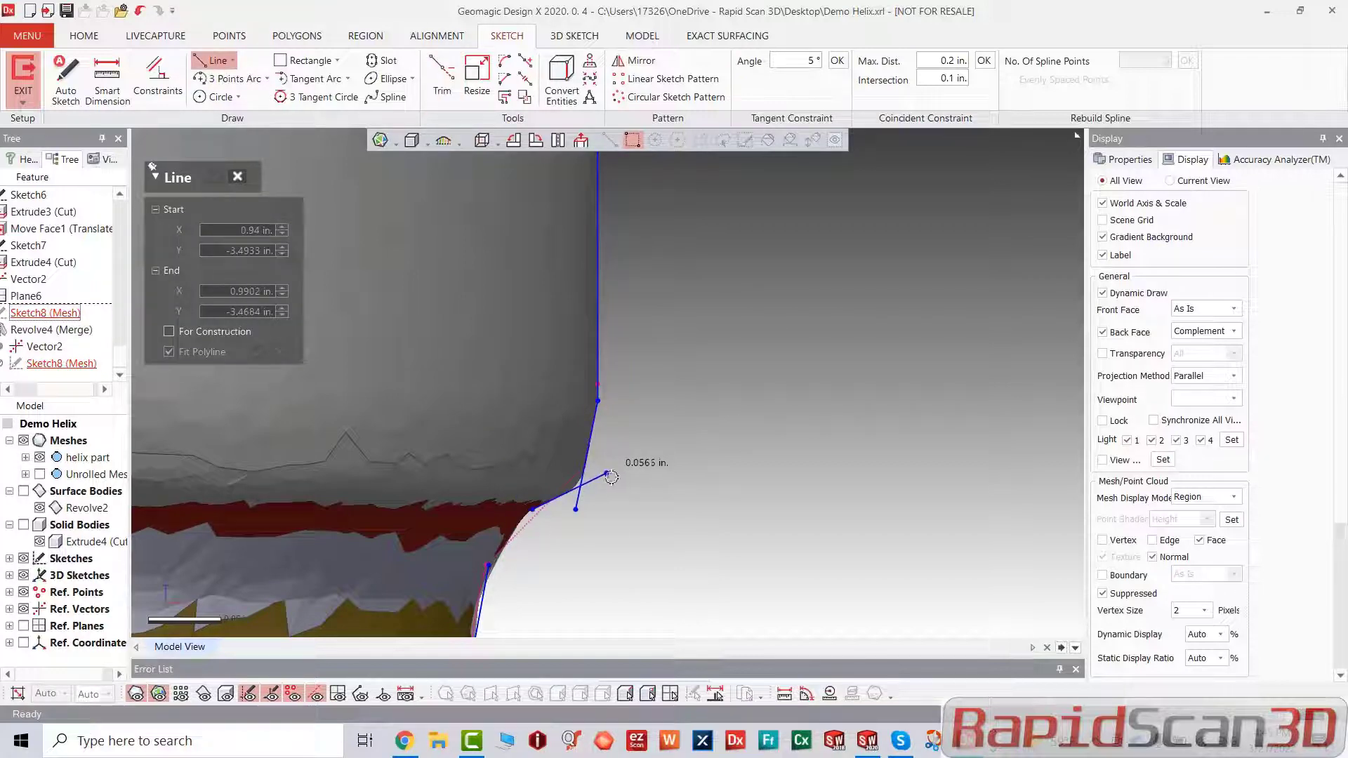
{"action": "left_click", "coordinate": [609, 476]}
{"action": "scroll", "coordinate": [582, 577], "scroll_direction": "down", "scroll_amount": 1}
{"action": "scroll", "coordinate": [584, 537], "scroll_direction": "up", "scroll_amount": 2}
{"action": "key", "text": "Escape"}
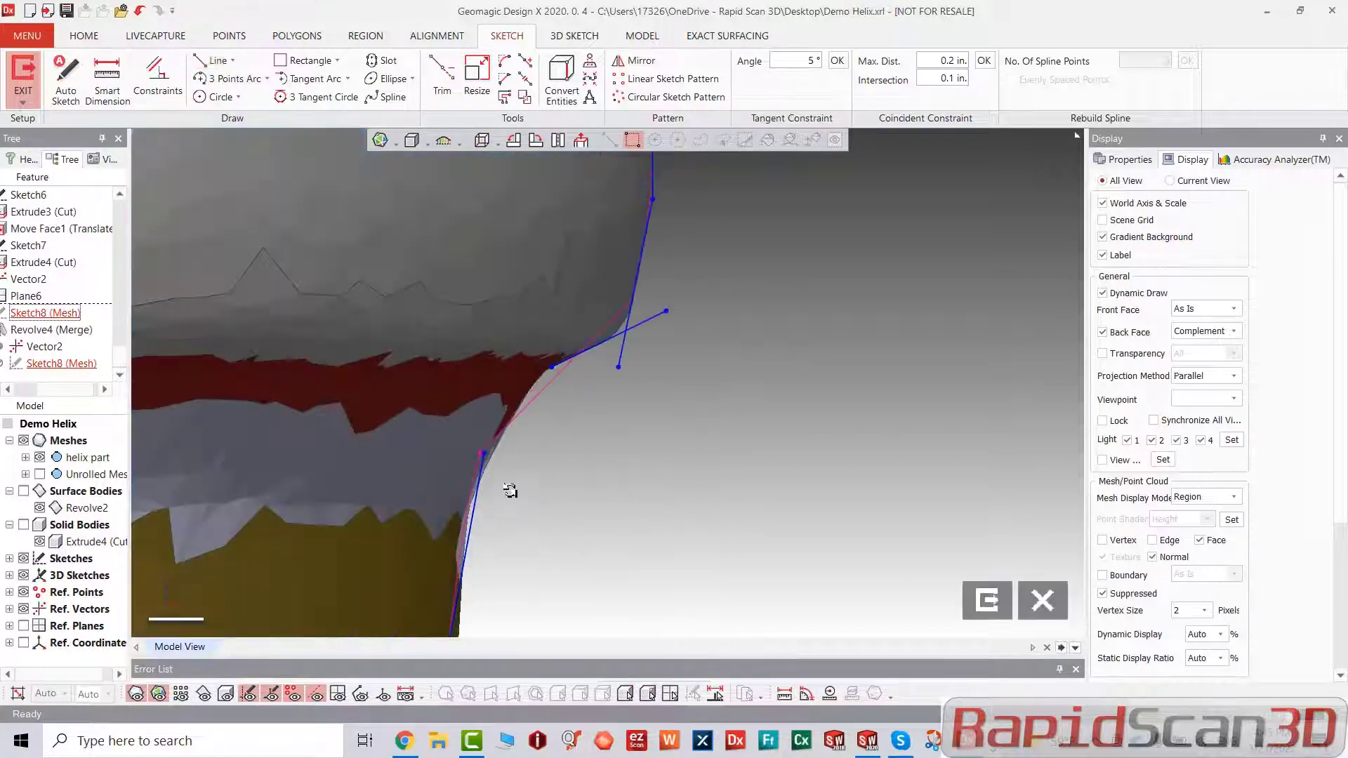
Step: Adjust the tapered section's line and its upper endpoint to follow the scanned taper, toggling the mesh to reach the line
{"action": "left_click", "coordinate": [483, 461]}
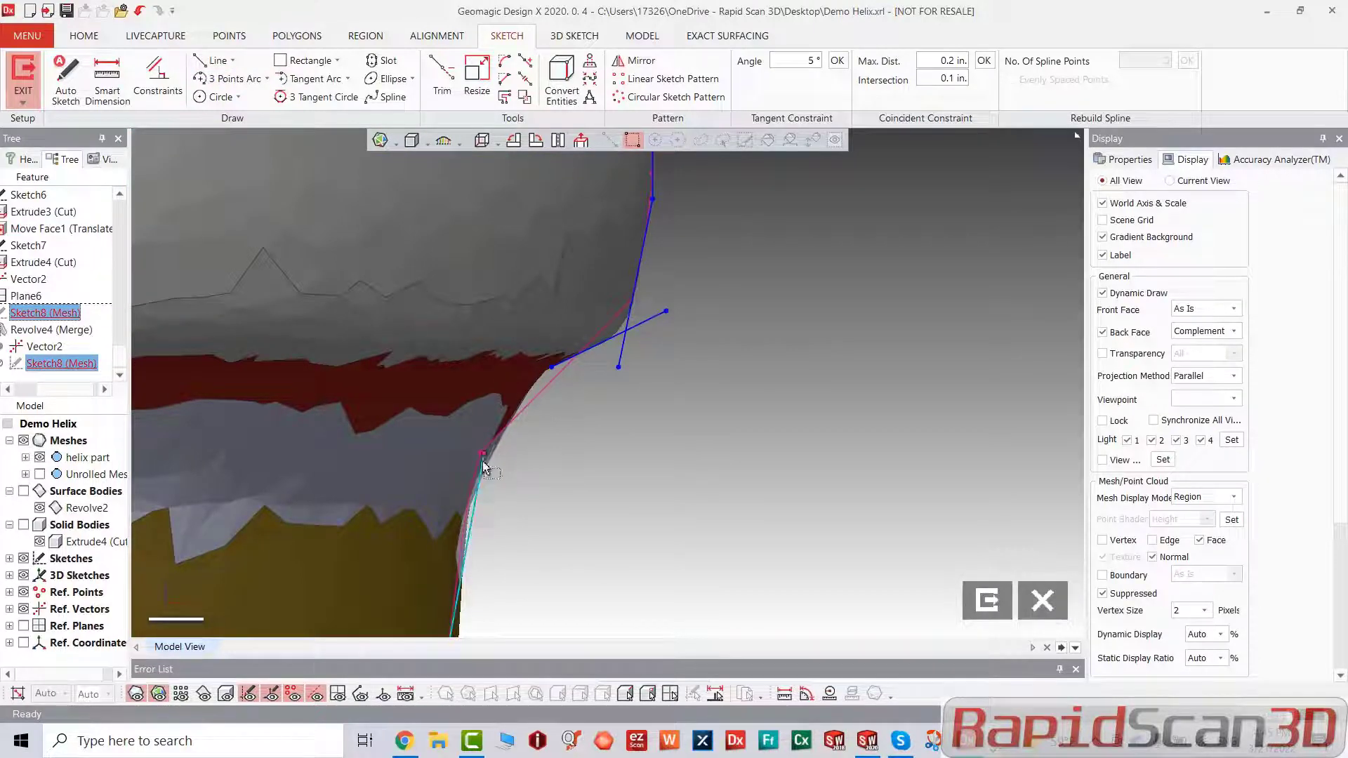
{"action": "mouse_move", "coordinate": [468, 528]}
{"action": "right_mouse_down"}
{"action": "mouse_move", "coordinate": [514, 589]}
{"action": "mouse_move", "coordinate": [610, 548]}
{"action": "right_mouse_up"}
{"action": "scroll", "coordinate": [549, 524], "scroll_direction": "up", "scroll_amount": 2}
{"action": "key", "text": "Escape"}
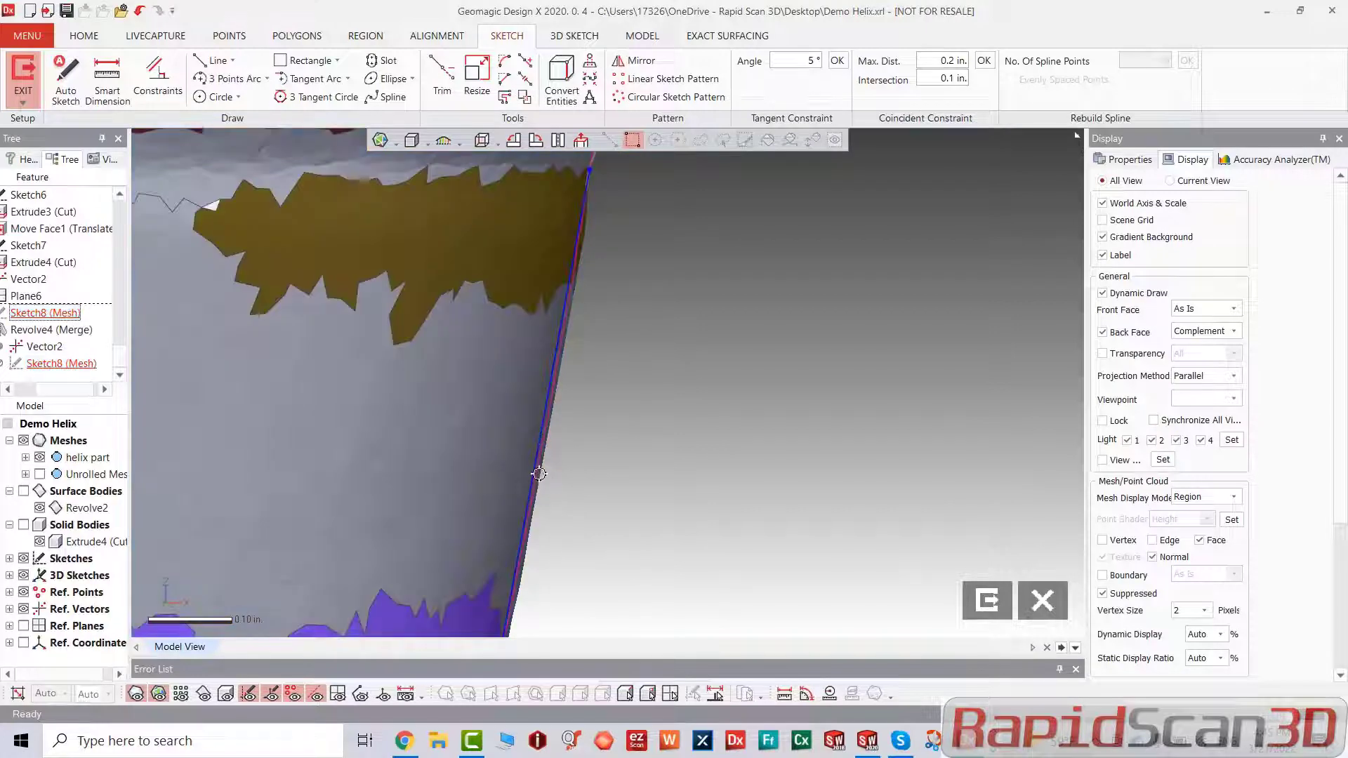
{"action": "key", "text": "ctrl+1"}
{"action": "left_click", "coordinate": [538, 473]}
{"action": "left_click", "coordinate": [541, 478]}
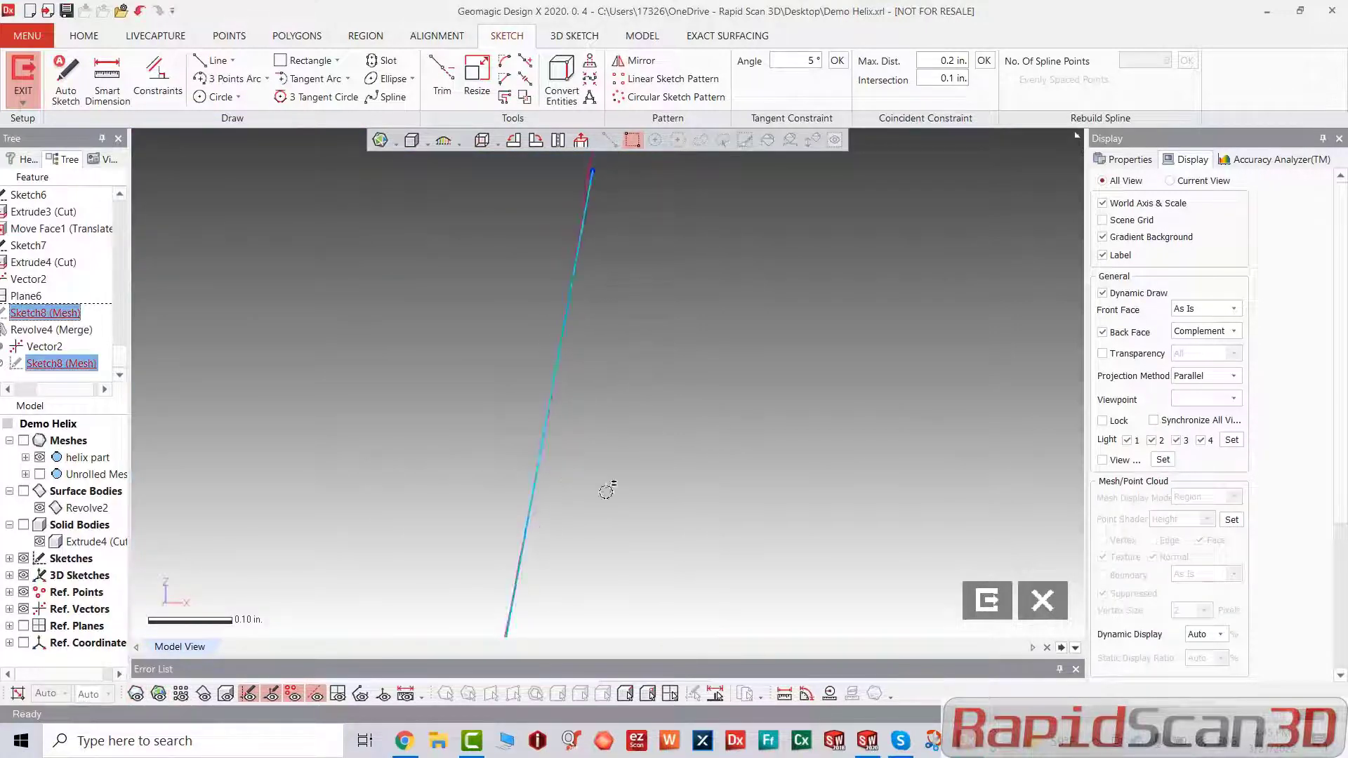
{"action": "key", "text": "ctrl+1"}
{"action": "scroll", "coordinate": [604, 467], "scroll_direction": "down", "scroll_amount": 3}
{"action": "right_click_drag", "start_coordinate": [604, 467], "coordinate": [604, 461]}
{"action": "scroll", "coordinate": [604, 461], "scroll_direction": "down", "scroll_amount": 1}
{"action": "scroll", "coordinate": [570, 540], "scroll_direction": "up", "scroll_amount": 5}
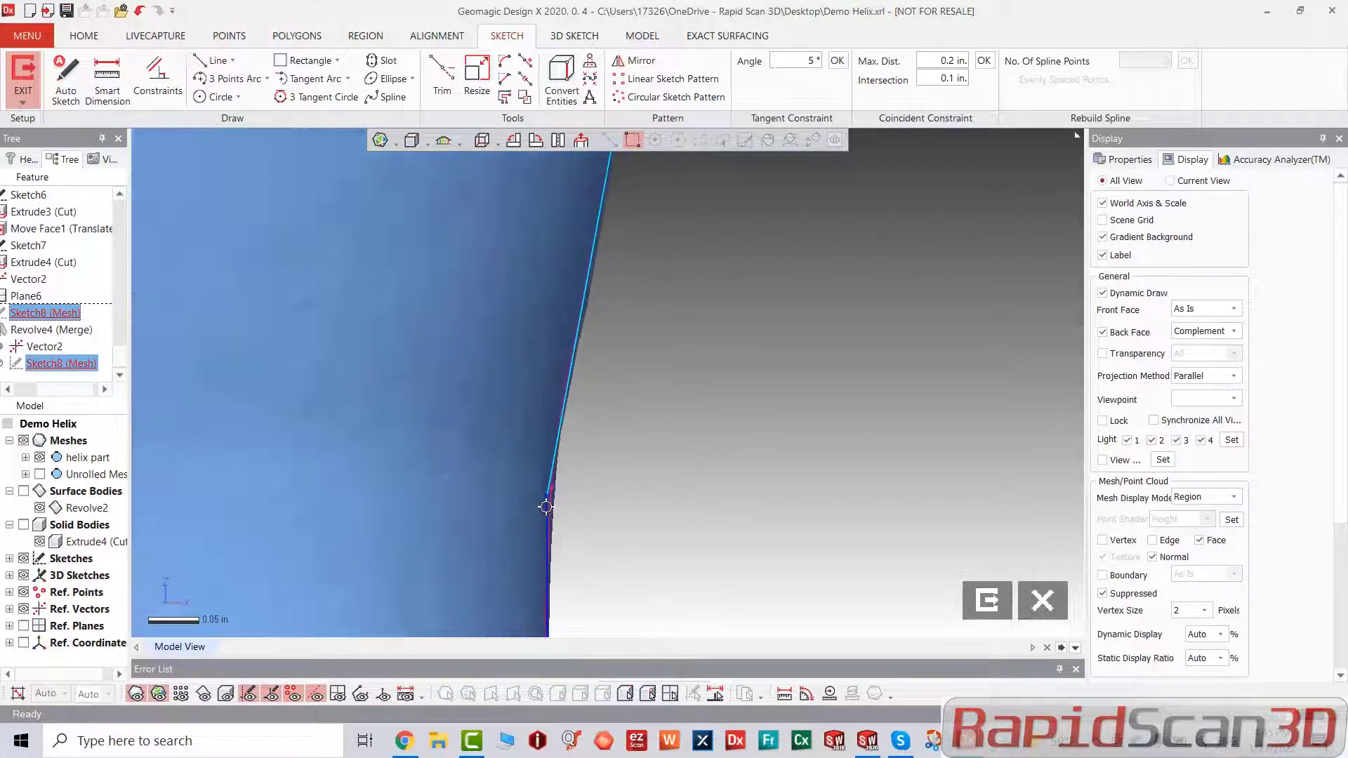
Step: Fillet the corner between the tapered line and the vertical line below it to match the scanned curve
{"action": "left_click", "coordinate": [505, 61]}
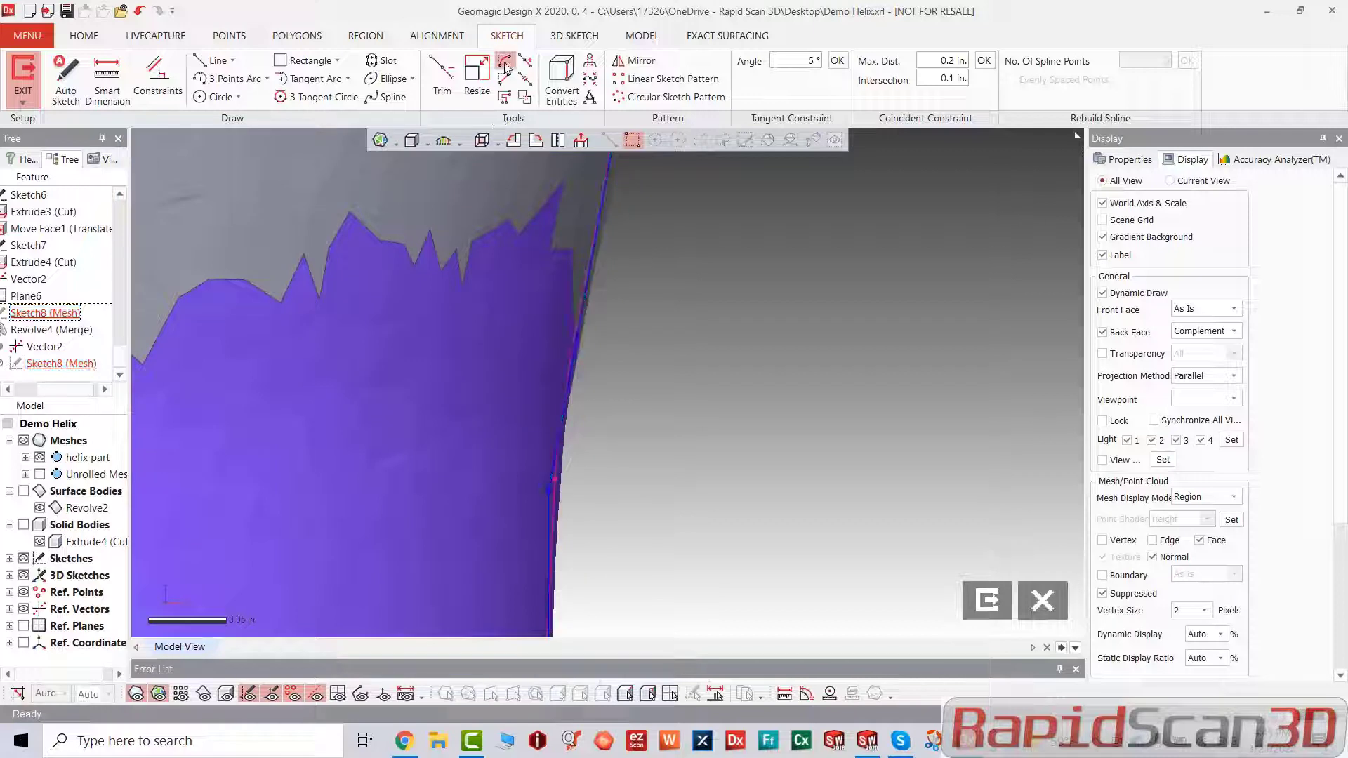
{"action": "left_click", "coordinate": [564, 420]}
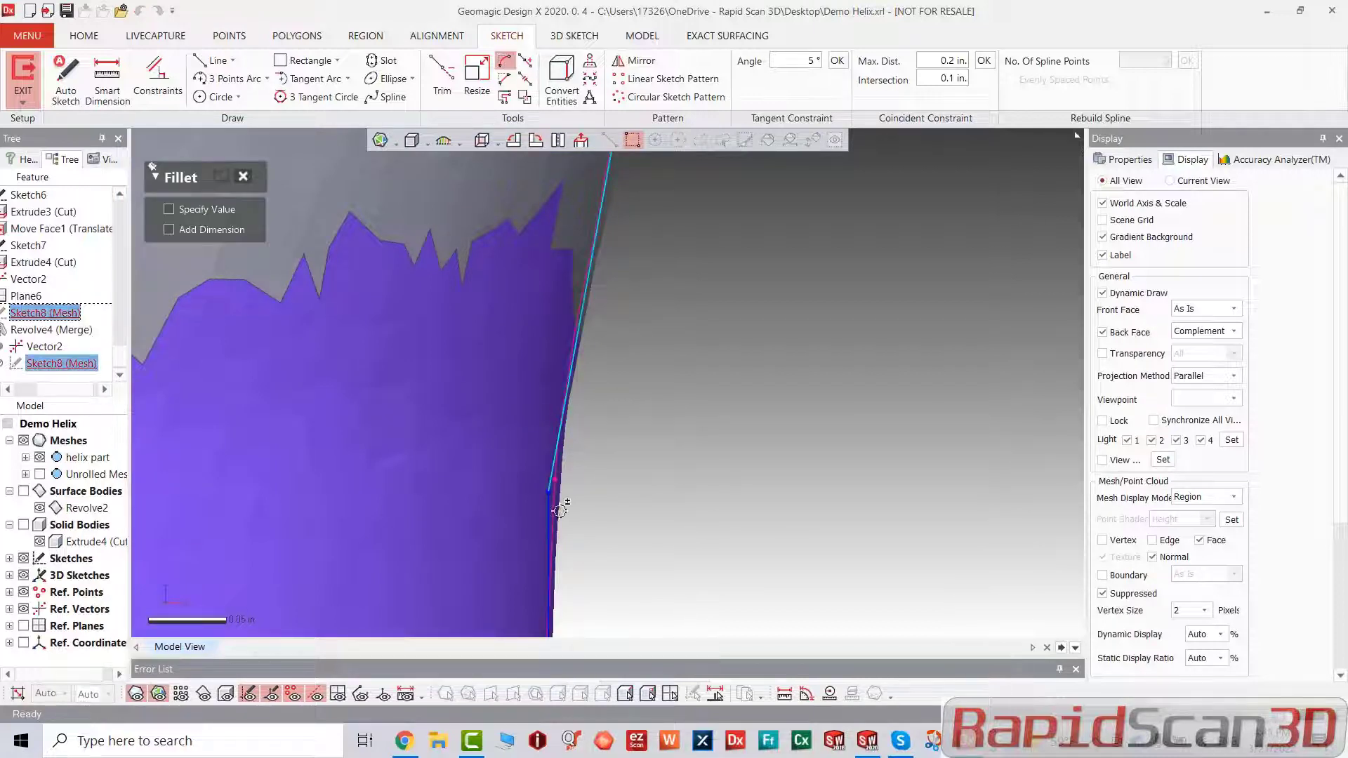
{"action": "left_click", "coordinate": [552, 513]}
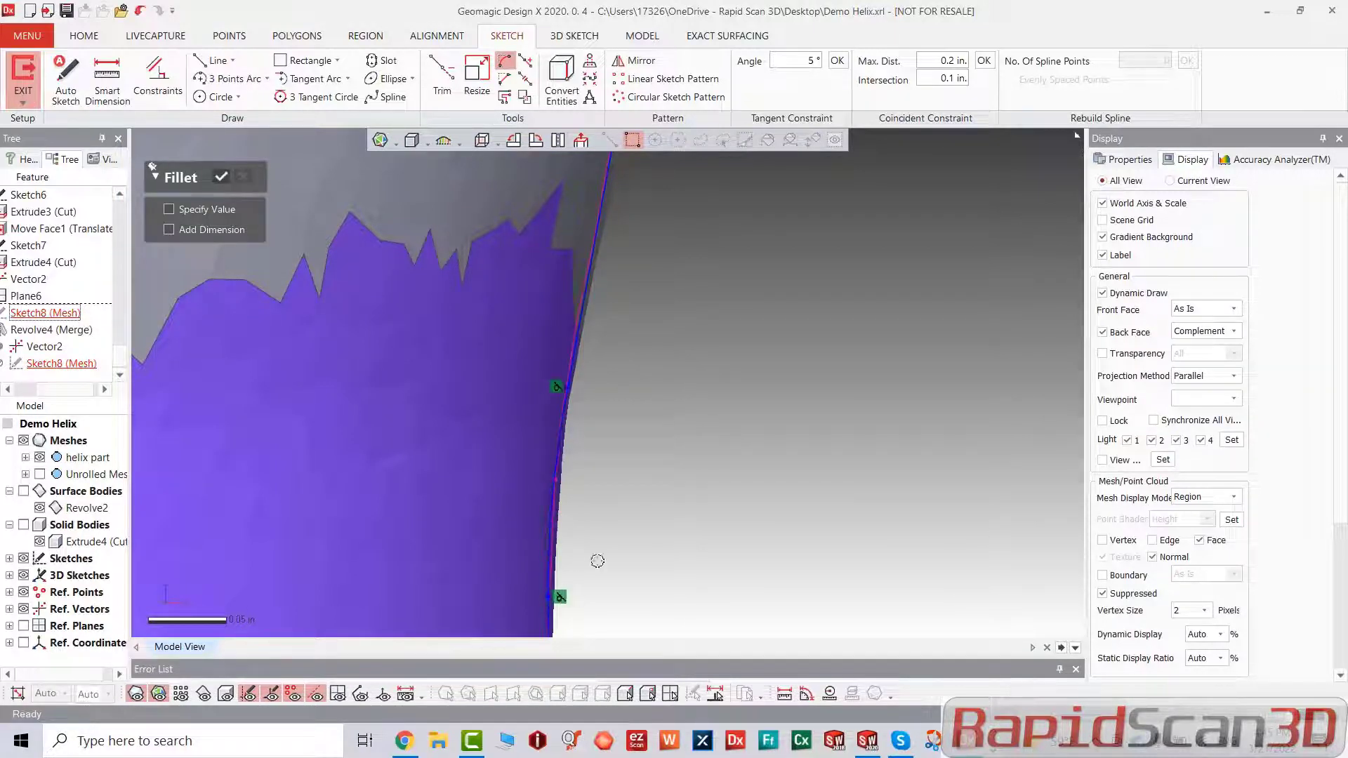
{"action": "key", "text": "Escape"}
Step: Hide the mesh and corner-trim the ledge line with the slanted line above and the tapered line below
{"action": "key", "text": "ctrl+2"}
{"action": "scroll", "coordinate": [668, 403], "scroll_direction": "down", "scroll_amount": 3}
{"action": "key", "text": "ctrl+1"}
{"action": "scroll", "coordinate": [664, 365], "scroll_direction": "down", "scroll_amount": 9}
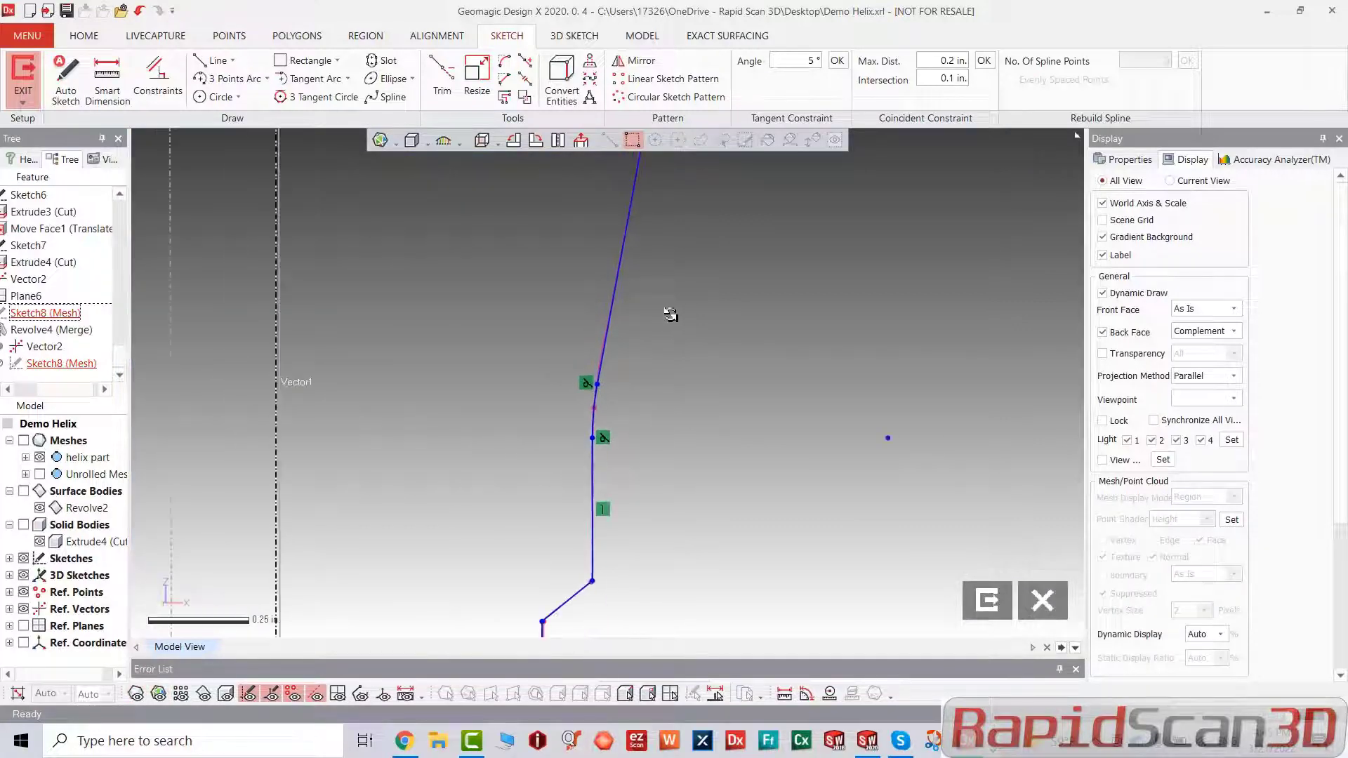
{"action": "mouse_move", "coordinate": [671, 314]}
{"action": "right_mouse_down"}
{"action": "mouse_move", "coordinate": [638, 199]}
{"action": "mouse_move", "coordinate": [653, 202]}
{"action": "right_mouse_up"}
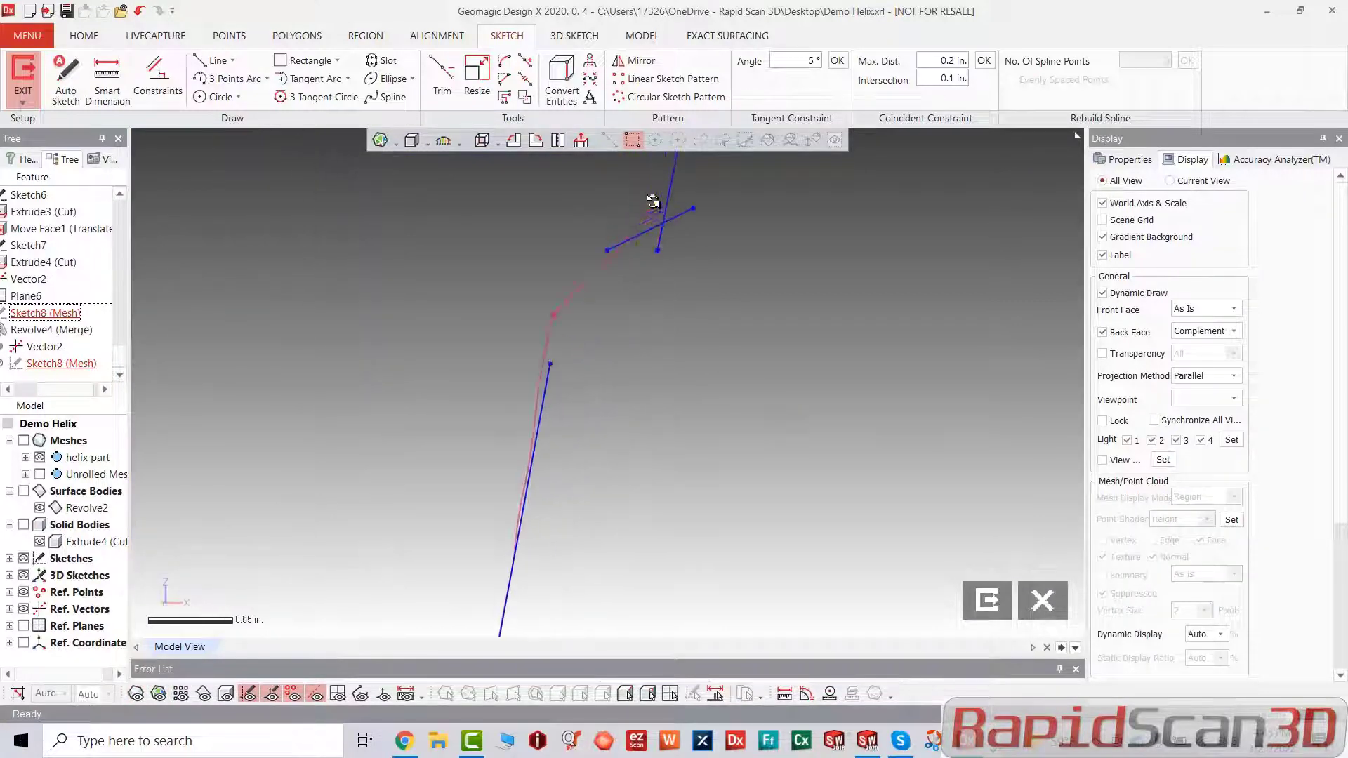
{"action": "left_click", "coordinate": [442, 81]}
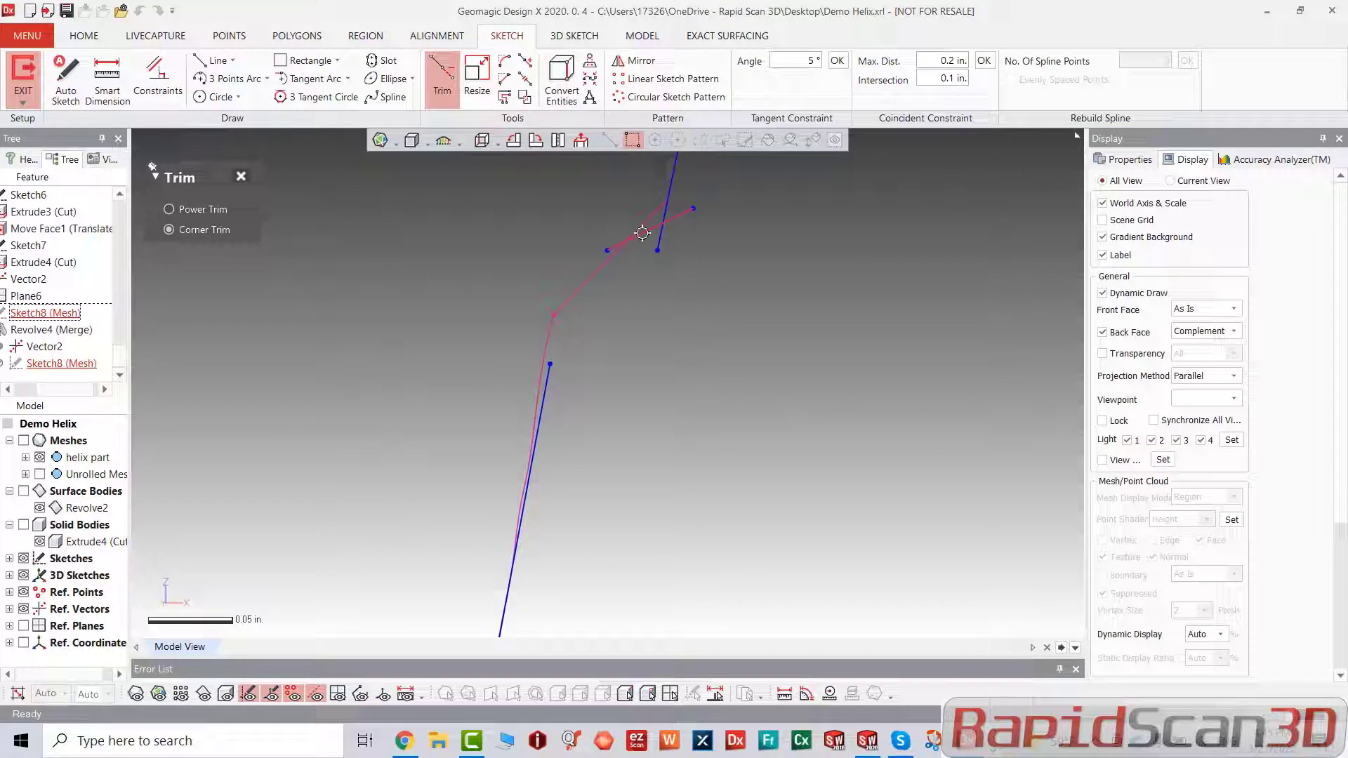
{"action": "left_click", "coordinate": [642, 232]}
{"action": "left_click", "coordinate": [618, 245]}
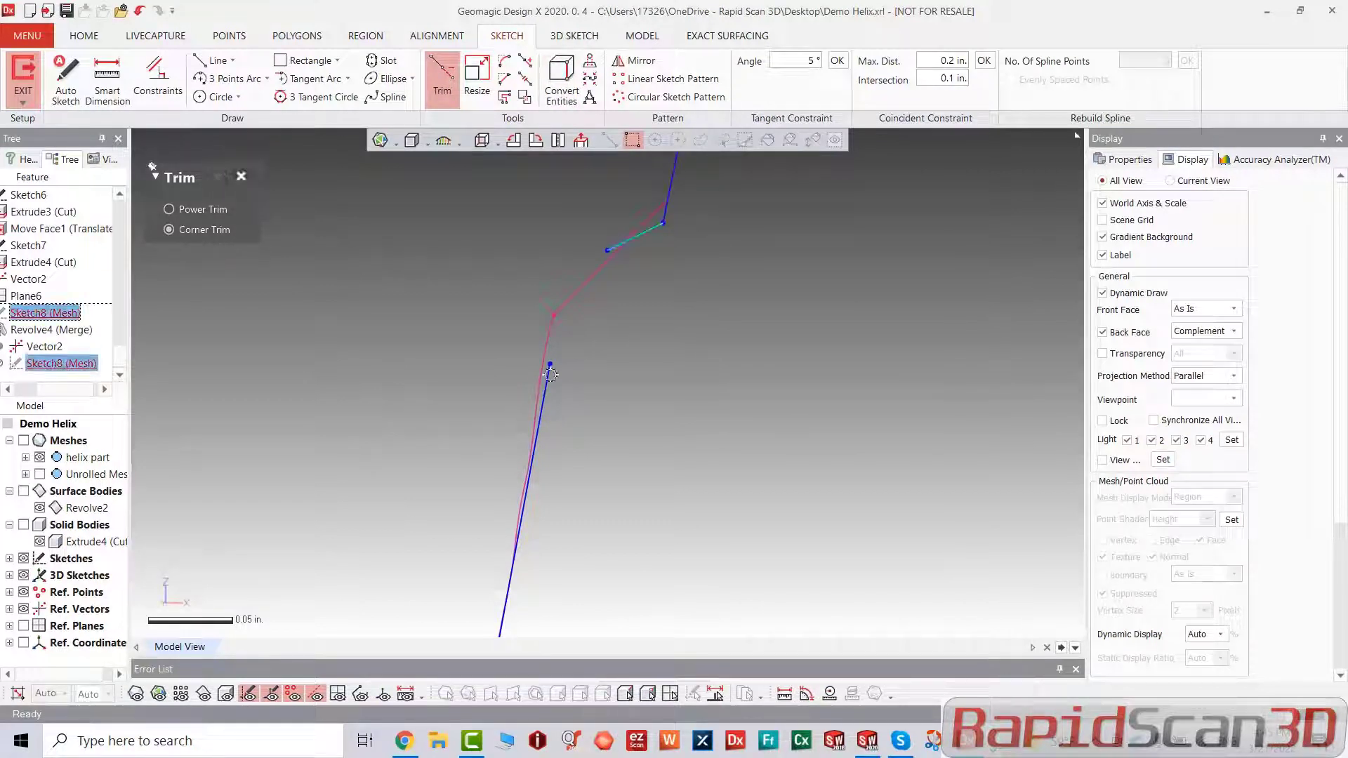
{"action": "left_click", "coordinate": [550, 374]}
{"action": "key", "text": "Escape"}
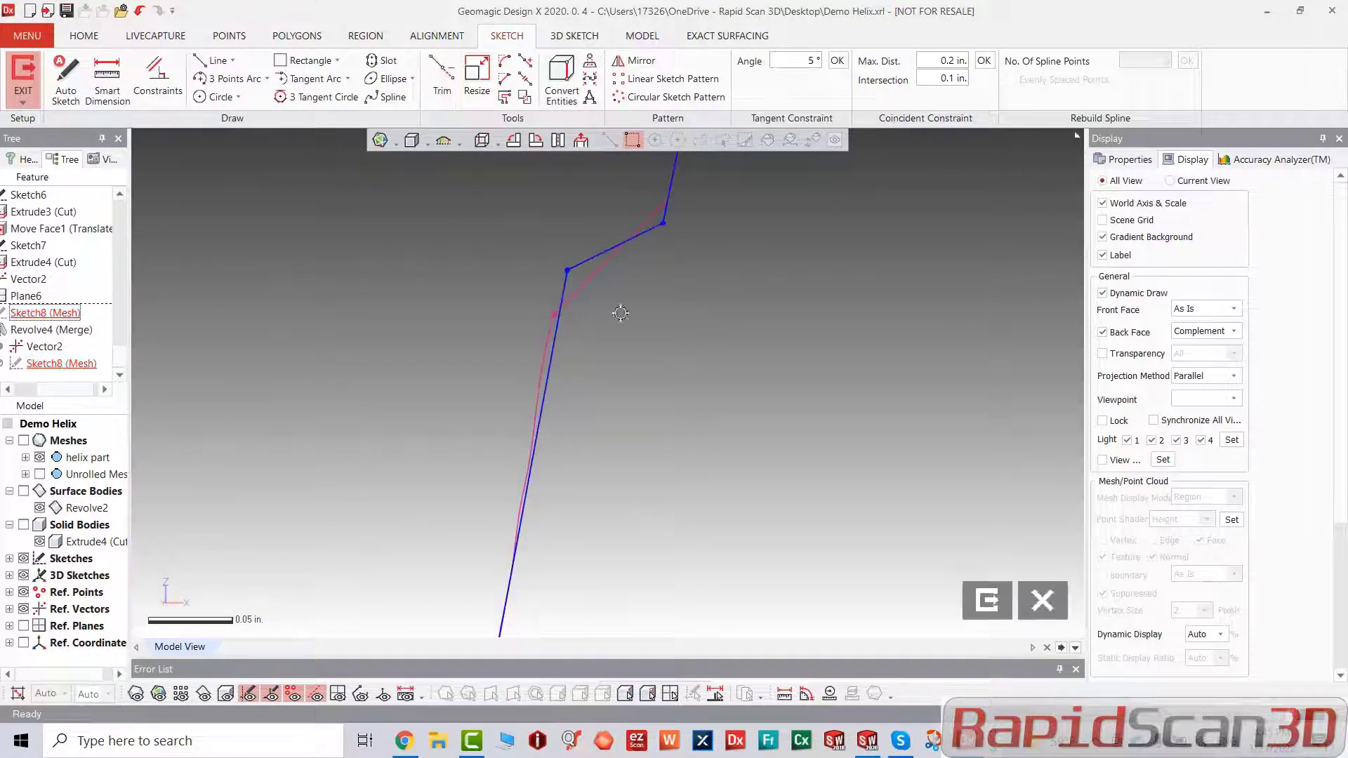
Step: Fillet the corner between the ledge line and the tapered line, adjust its lower endpoint and show the mesh again
{"action": "left_click", "coordinate": [505, 62]}
{"action": "left_click", "coordinate": [568, 271]}
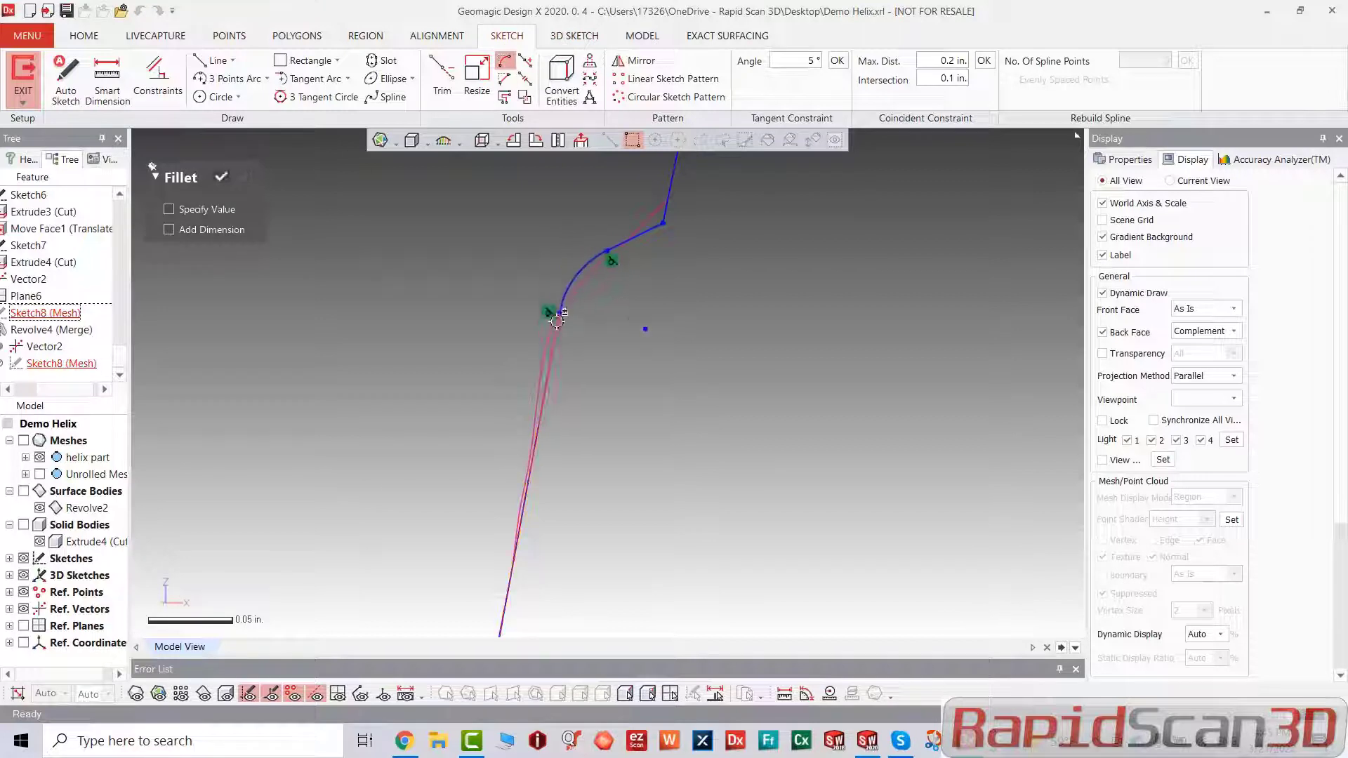
{"action": "key", "text": "Escape"}
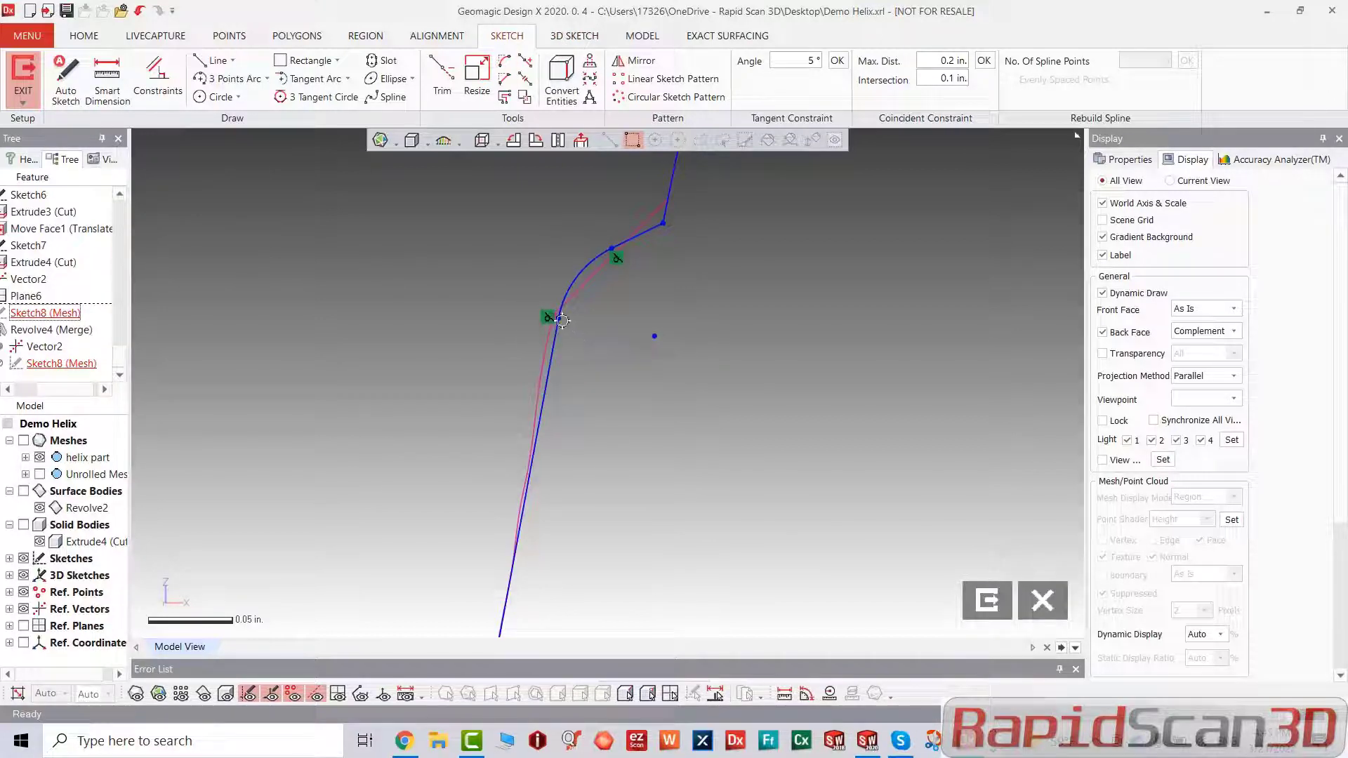
{"action": "left_click_drag", "start_coordinate": [563, 321], "coordinate": [555, 333]}
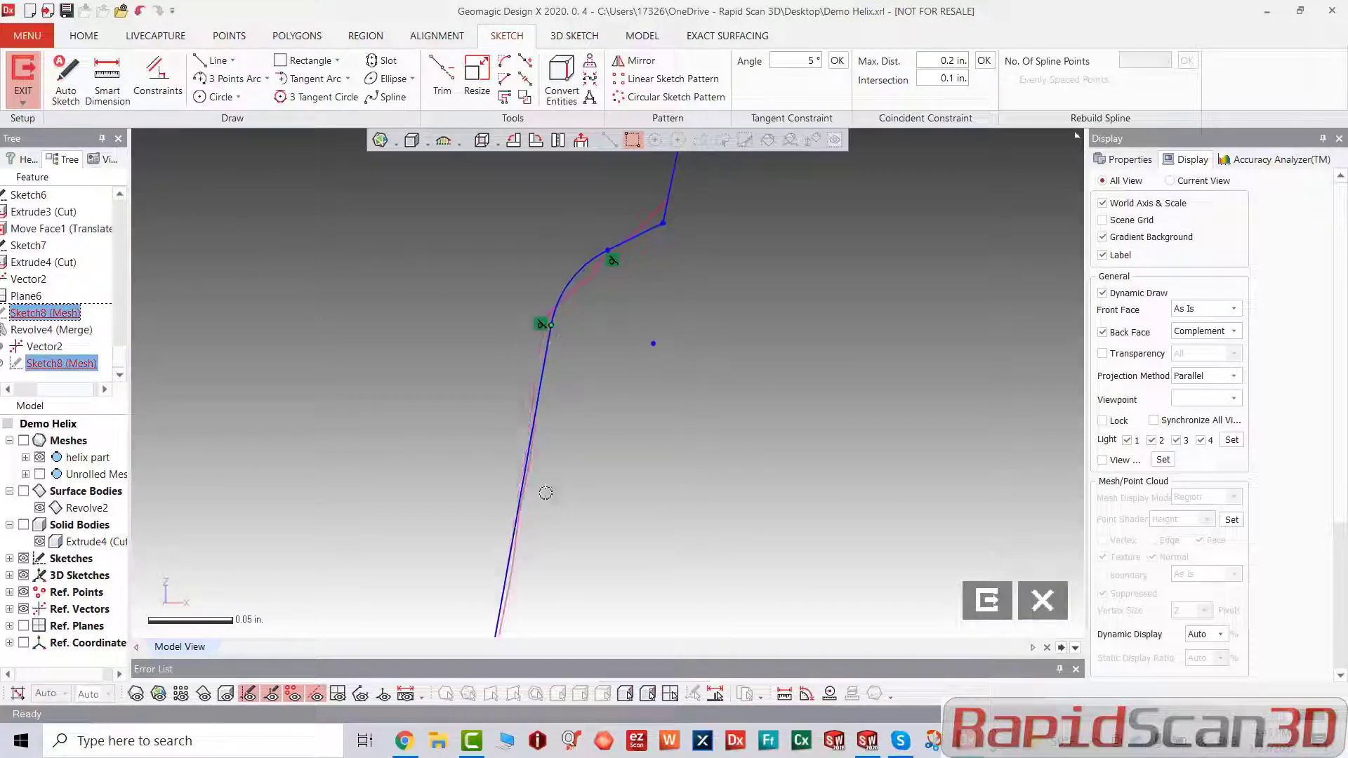
{"action": "key", "text": "ctrl+1"}
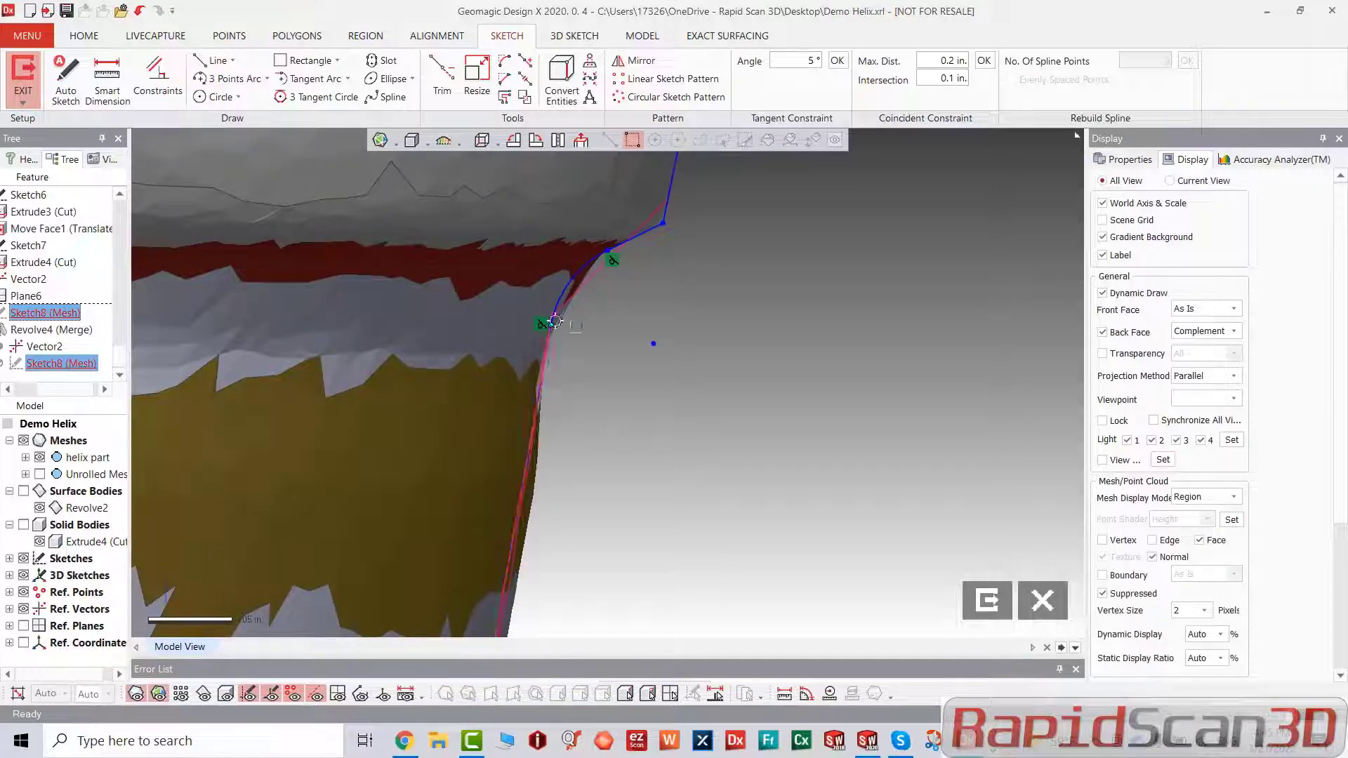
Step: Adjust the corners of the step below the tapered section and the vertical line above it to match the scanned step
{"action": "scroll", "coordinate": [612, 302], "scroll_direction": "down", "scroll_amount": 10}
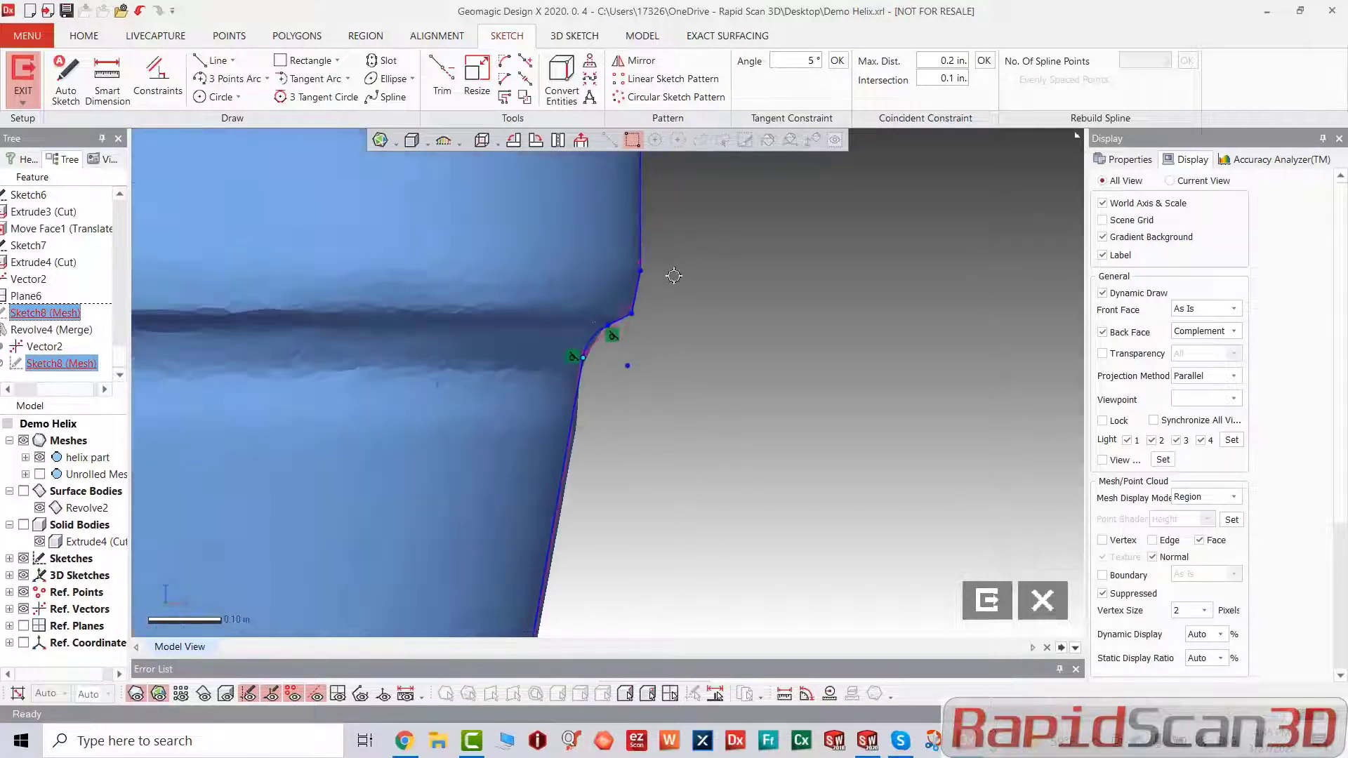
{"action": "scroll", "coordinate": [577, 386], "scroll_direction": "down", "scroll_amount": 2}
{"action": "scroll", "coordinate": [616, 495], "scroll_direction": "up", "scroll_amount": 15}
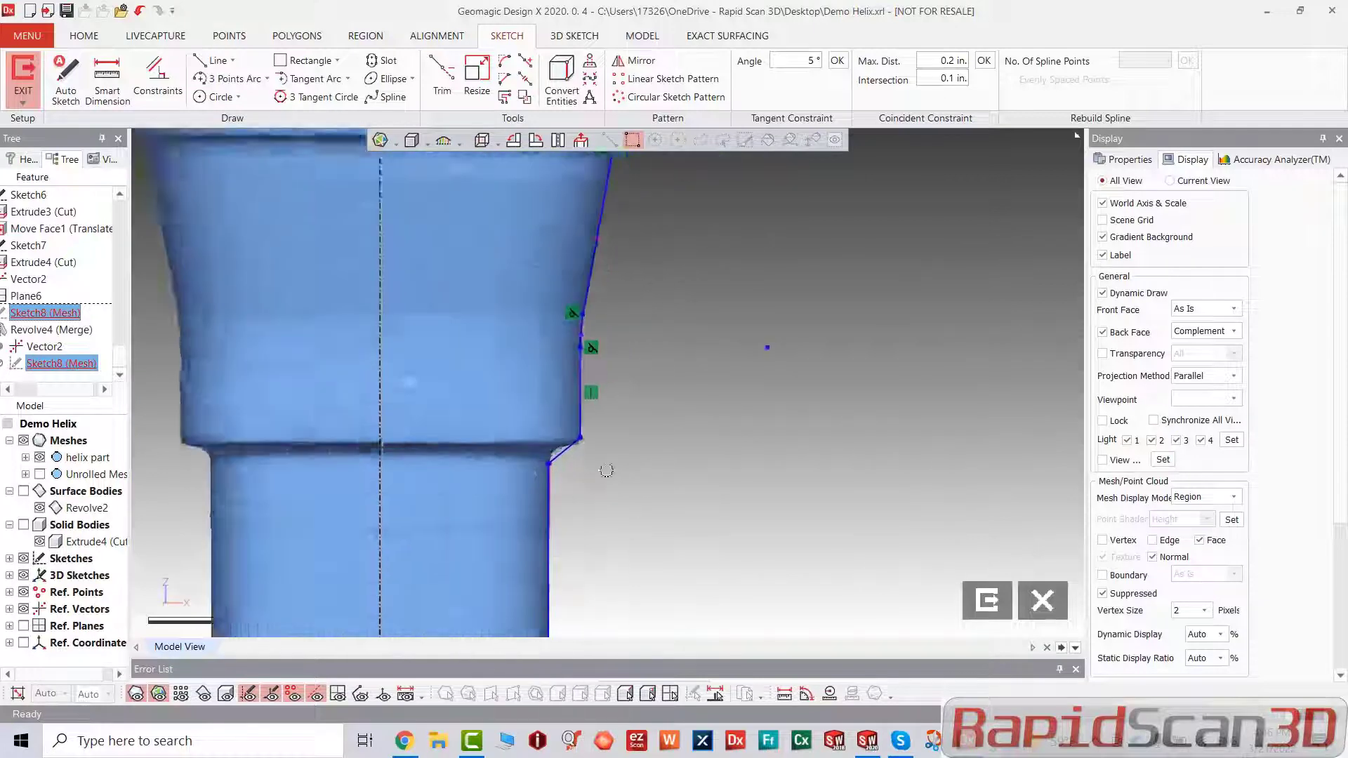
{"action": "scroll", "coordinate": [615, 496], "scroll_direction": "down", "scroll_amount": 2}
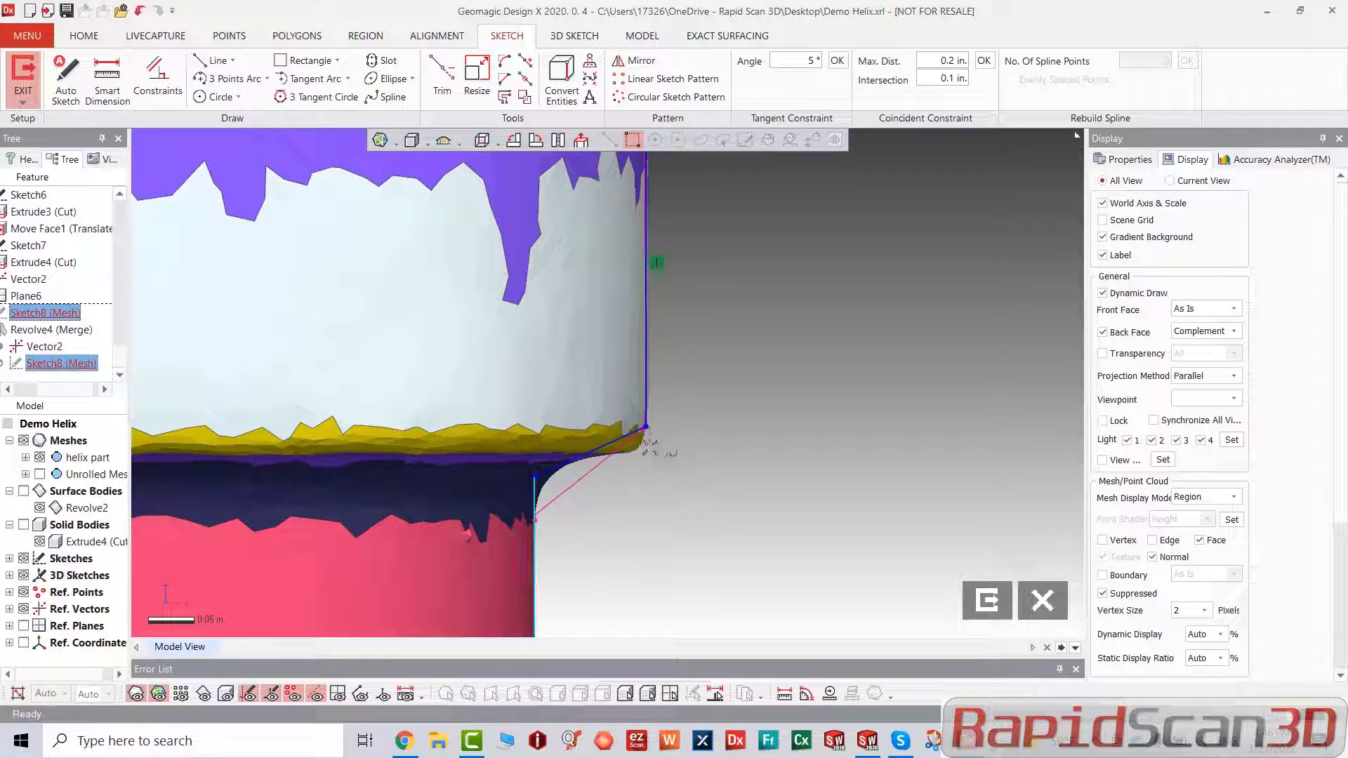
{"action": "mouse_move", "coordinate": [650, 448]}
{"action": "left_mouse_down"}
{"action": "mouse_move", "coordinate": [645, 432]}
{"action": "mouse_move", "coordinate": [645, 451]}
{"action": "left_mouse_up"}
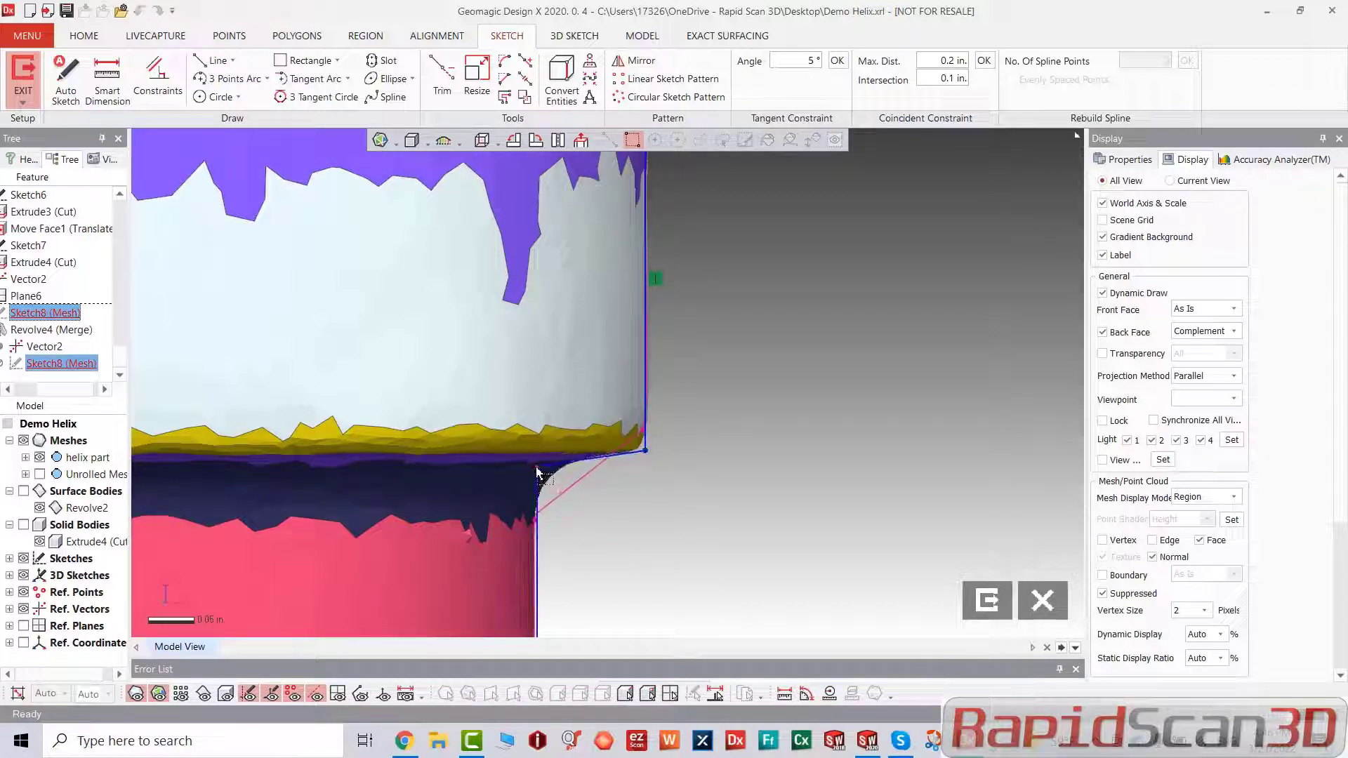
{"action": "left_click_drag", "start_coordinate": [533, 517], "coordinate": [543, 522]}
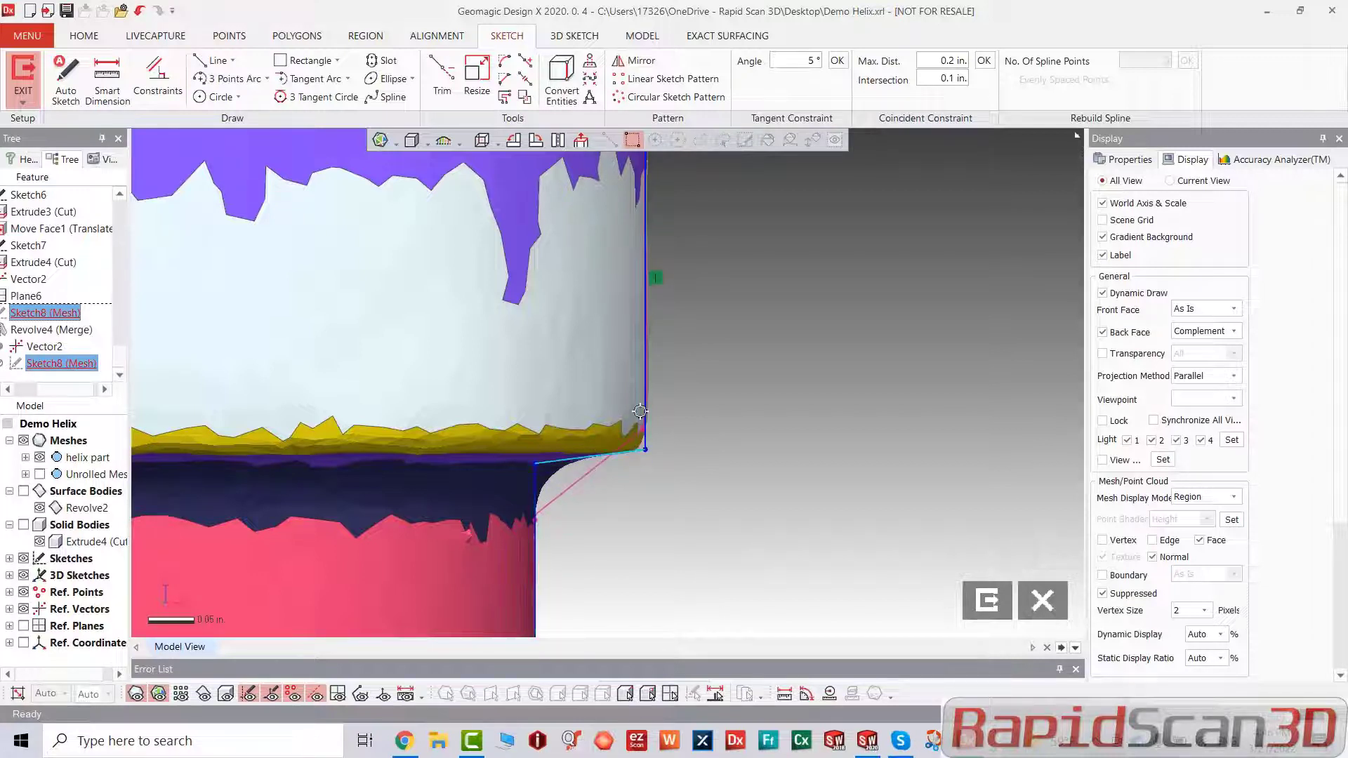
{"action": "left_click_drag", "start_coordinate": [640, 411], "coordinate": [650, 413]}
{"action": "scroll", "coordinate": [676, 484], "scroll_direction": "down", "scroll_amount": 10}
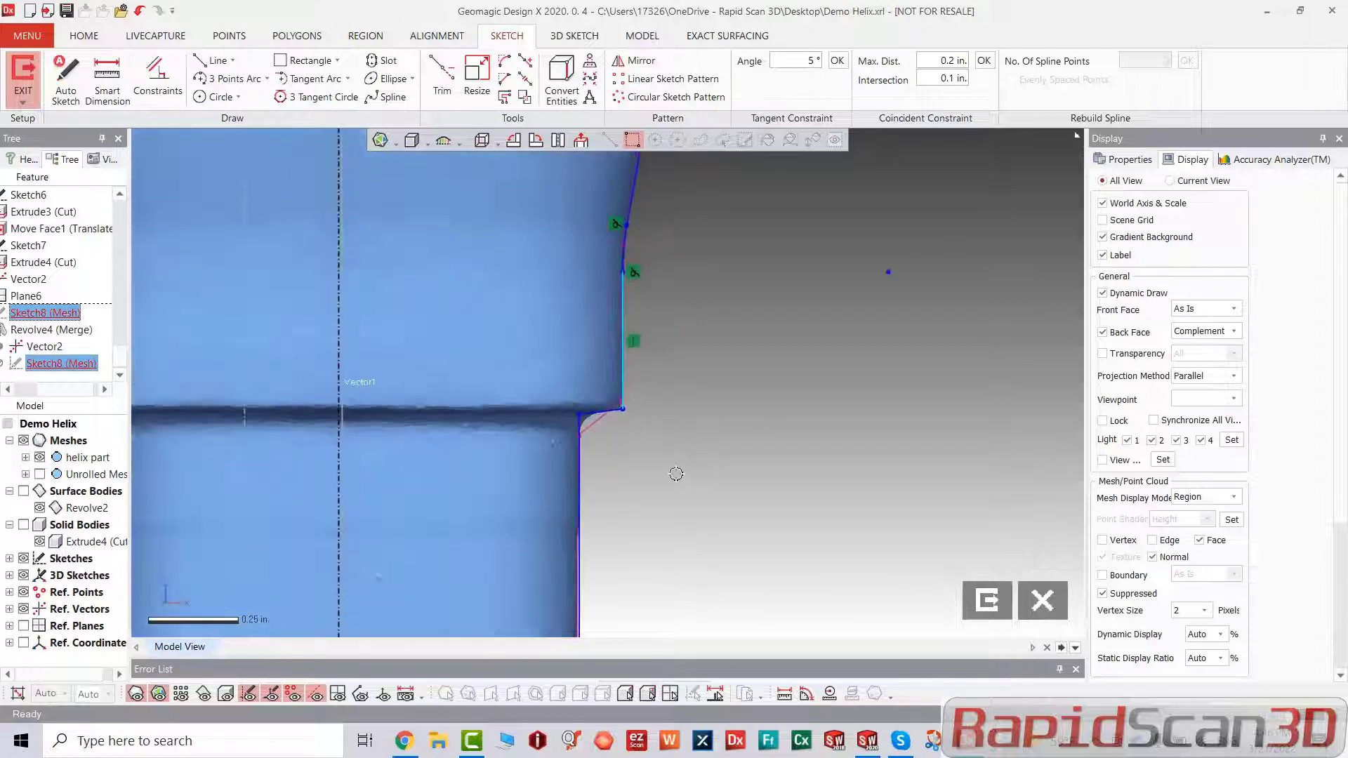
{"action": "scroll", "coordinate": [630, 540], "scroll_direction": "up", "scroll_amount": 10}
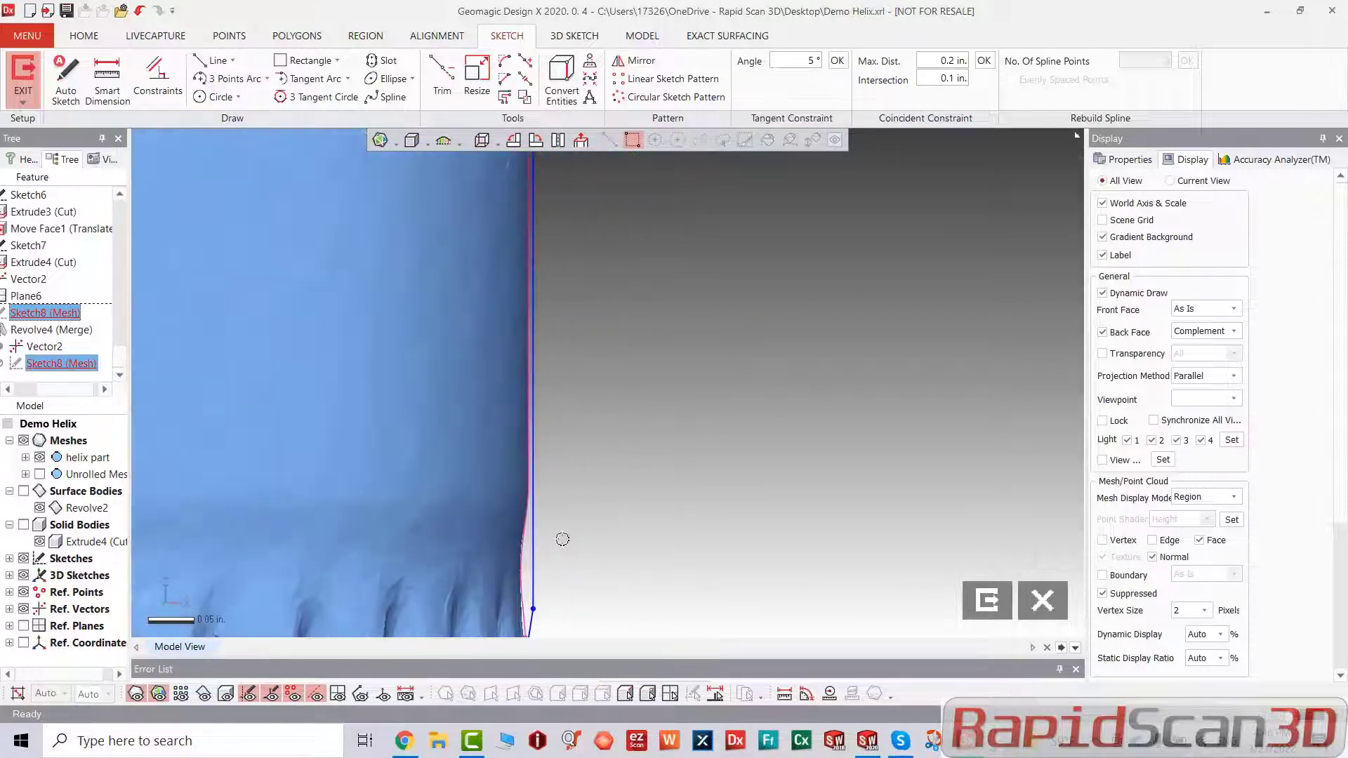
Step: Fix the long vertical line above the splined section, ending it where the scanned neck curve begins
{"action": "scroll", "coordinate": [562, 558], "scroll_direction": "down", "scroll_amount": 5}
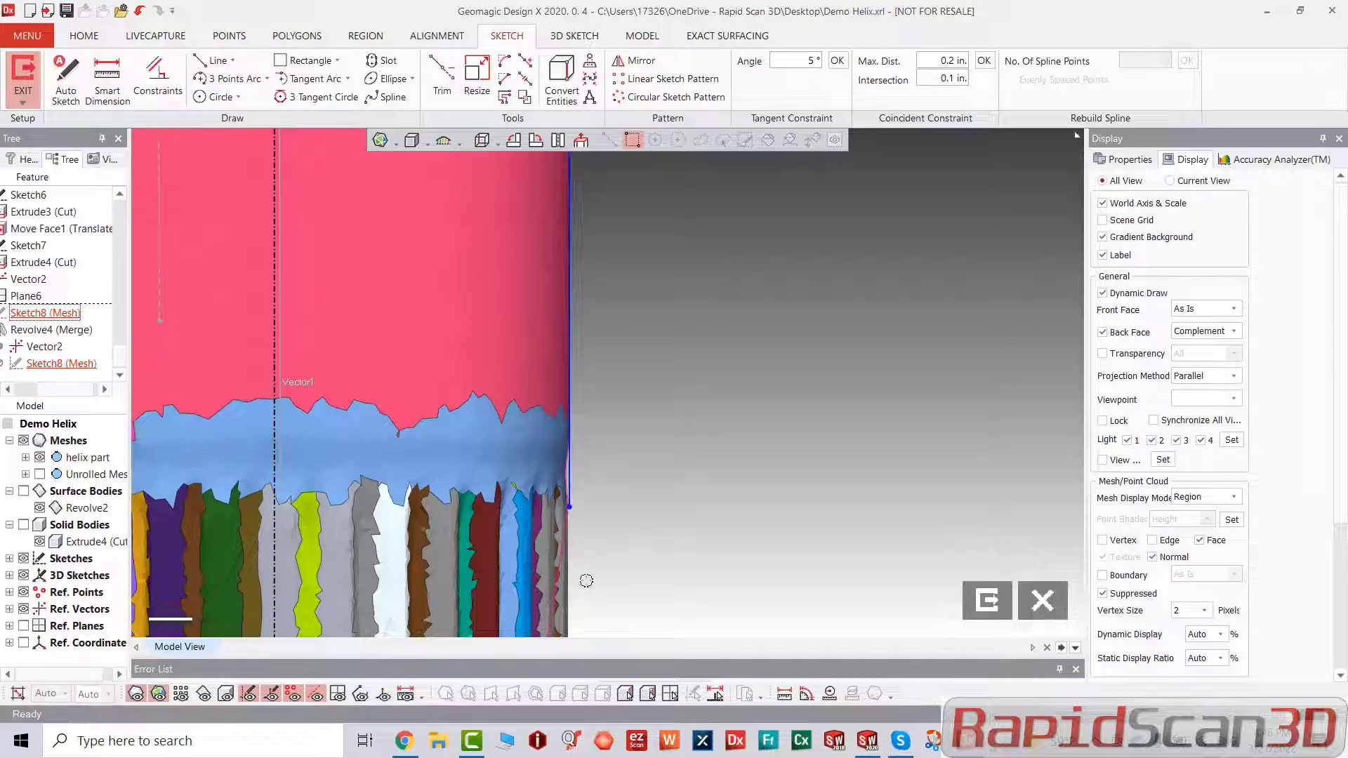
{"action": "right_click", "coordinate": [567, 465]}
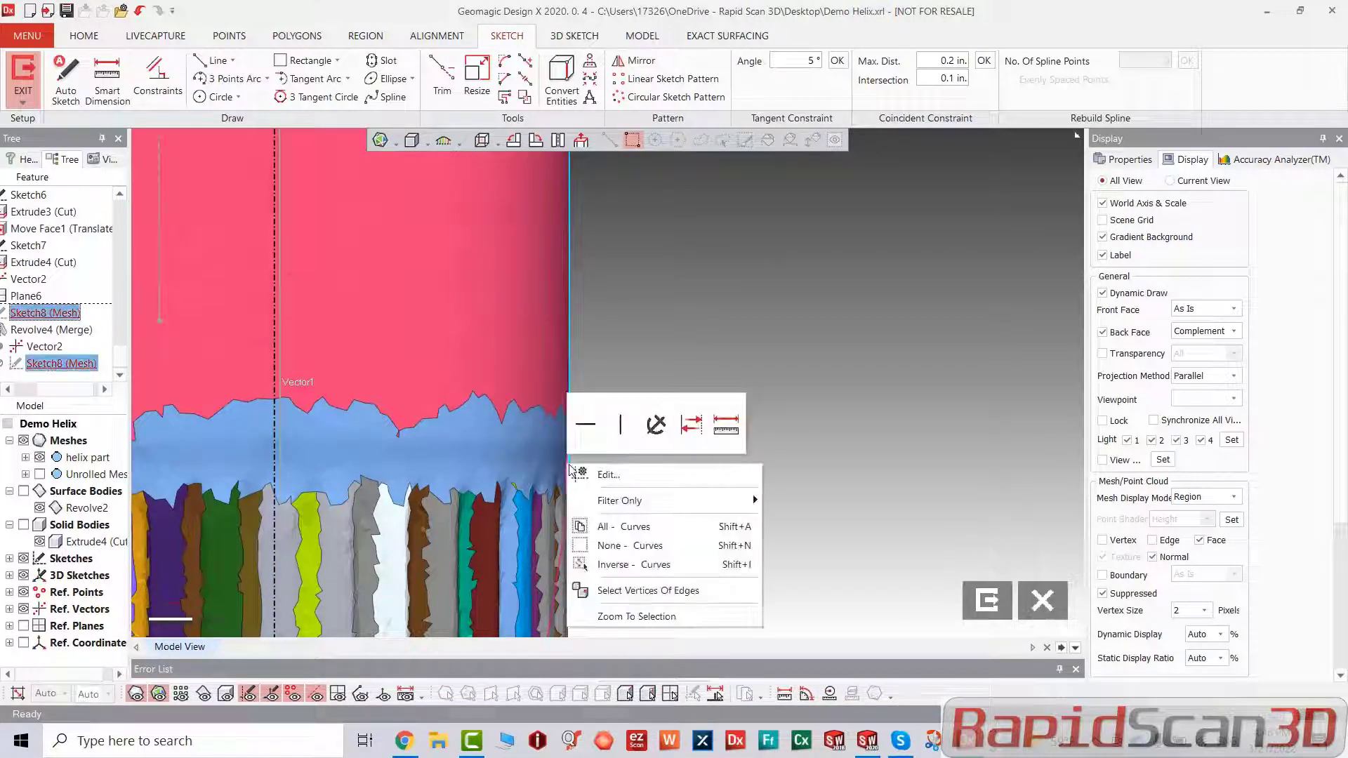
{"action": "left_click", "coordinate": [654, 431]}
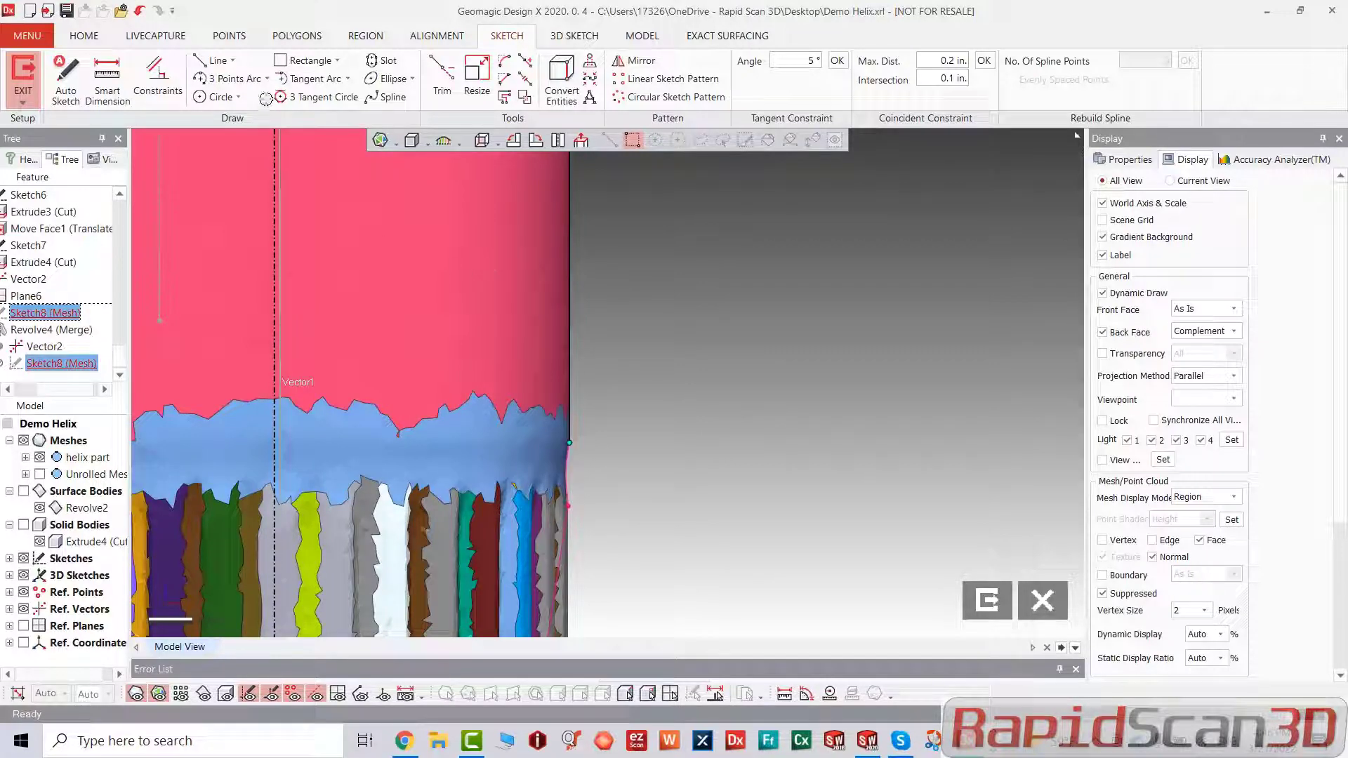
Step: Draw a three-point arc from the fixed vertical line's lower end along the scanned neck above the splines
{"action": "left_click", "coordinate": [231, 79]}
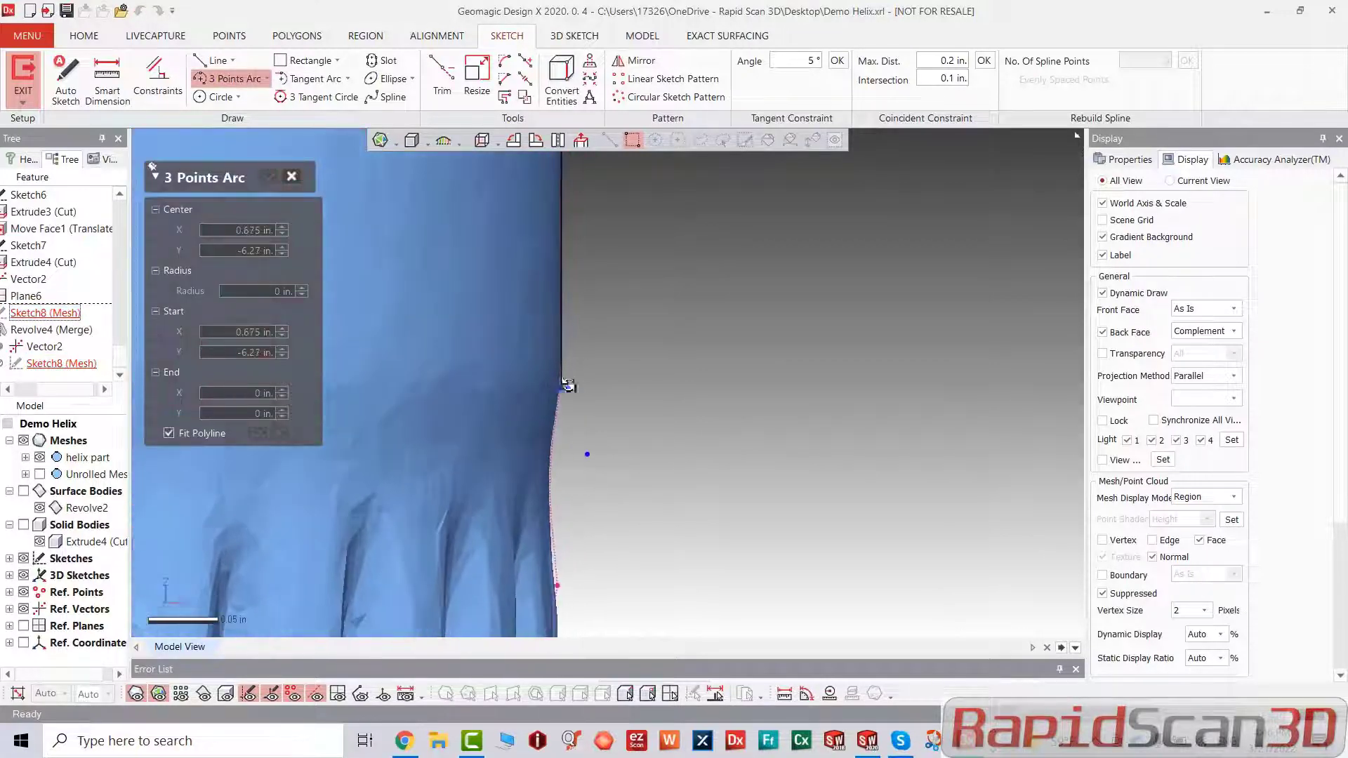
{"action": "left_click", "coordinate": [550, 517]}
{"action": "left_click", "coordinate": [553, 471]}
{"action": "scroll", "coordinate": [668, 465], "scroll_direction": "down", "scroll_amount": 5}
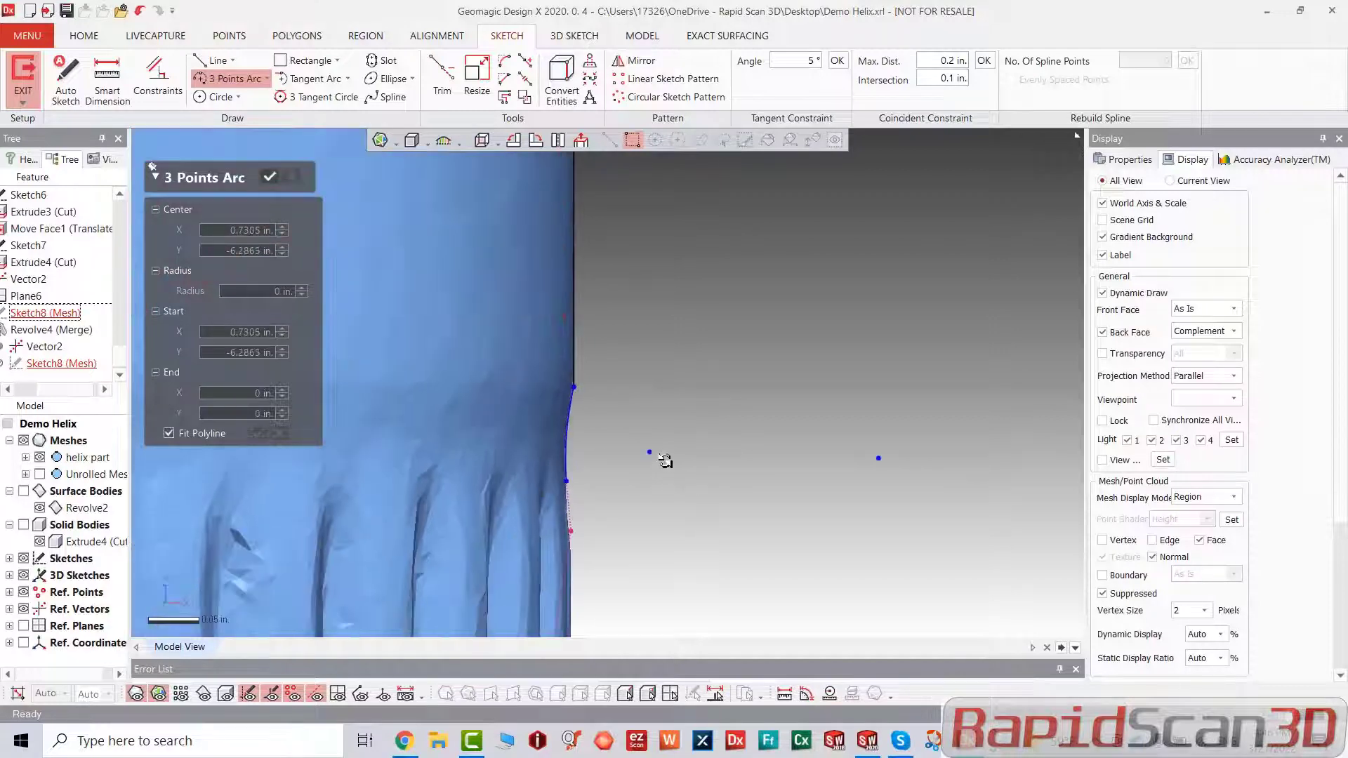
{"action": "key", "text": "Escape"}
Step: Draw connected lines from the arc down the splined section, along its lower chamfer and inward across the ledge
{"action": "left_click", "coordinate": [217, 61]}
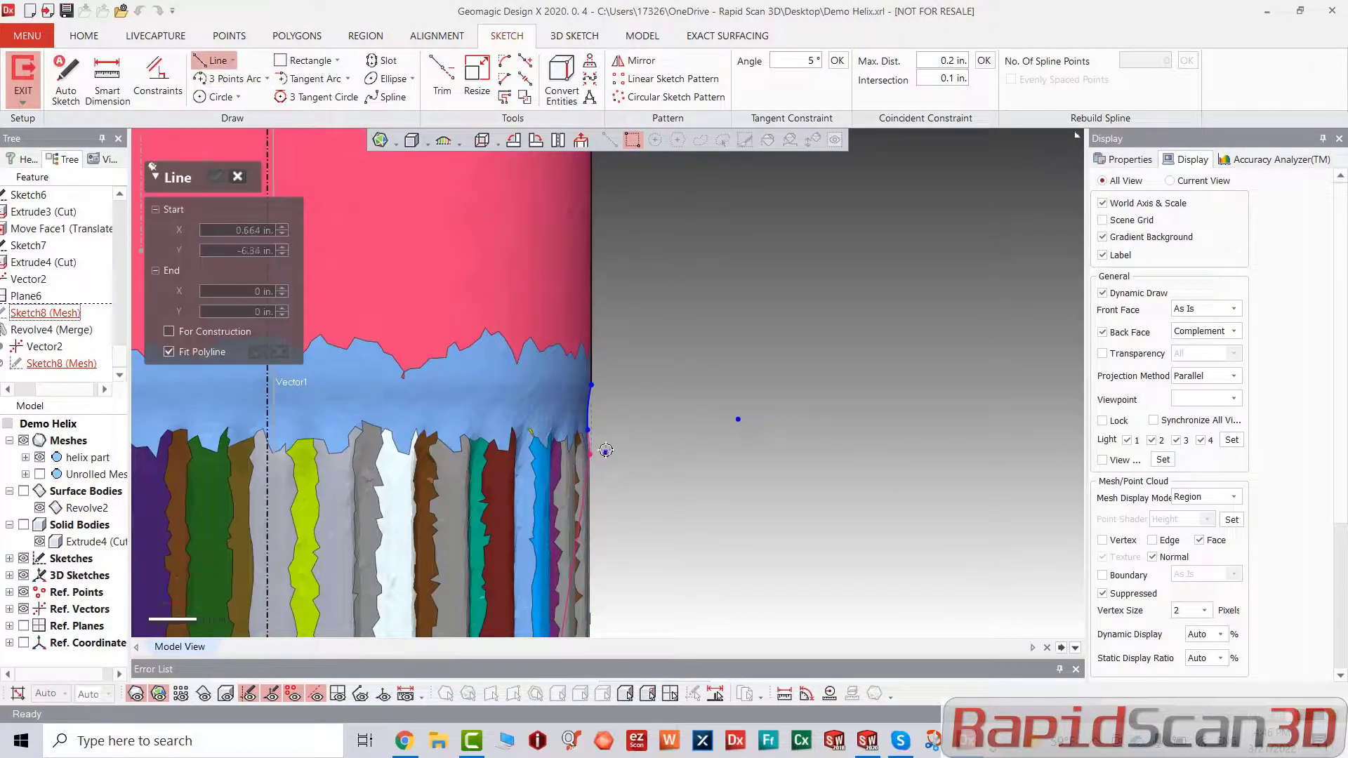
{"action": "left_click", "coordinate": [592, 432]}
{"action": "scroll", "coordinate": [614, 562], "scroll_direction": "up", "scroll_amount": 5}
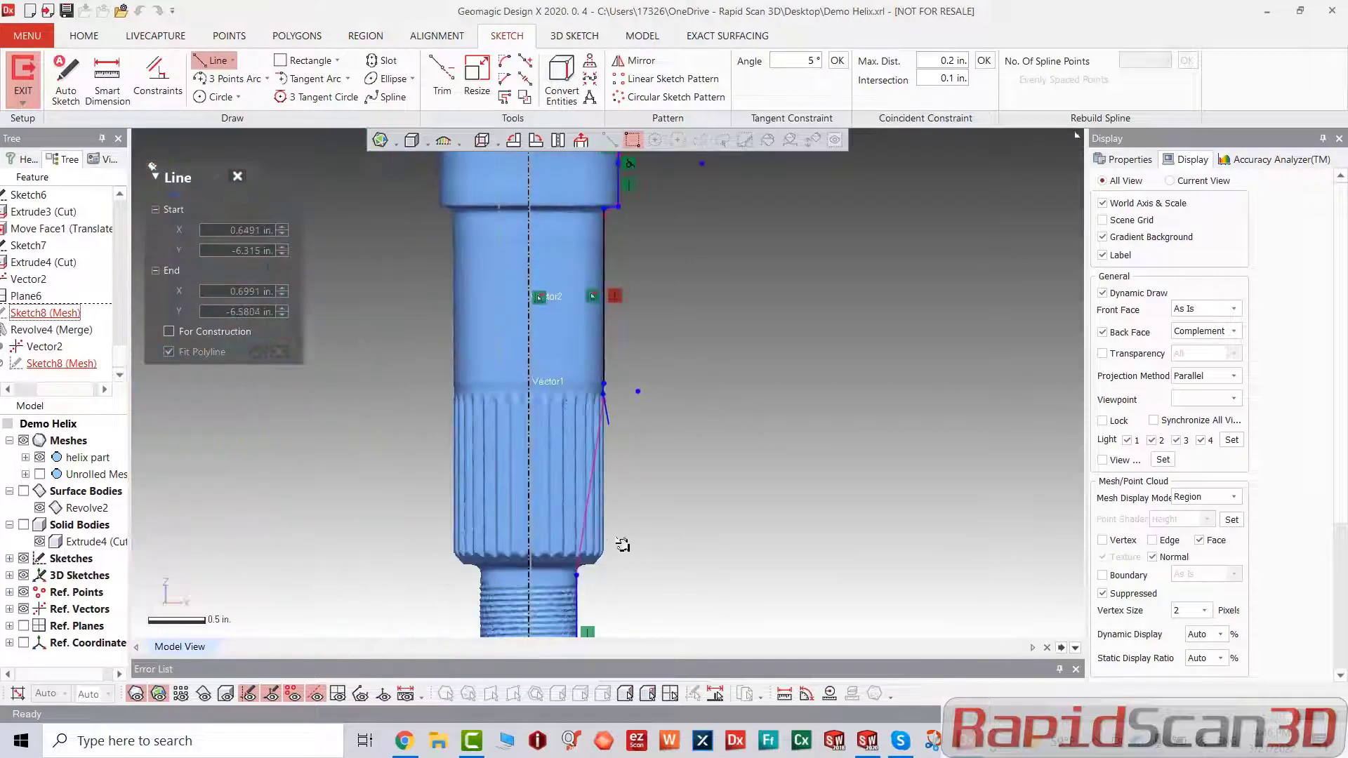
{"action": "scroll", "coordinate": [589, 561], "scroll_direction": "up", "scroll_amount": 4}
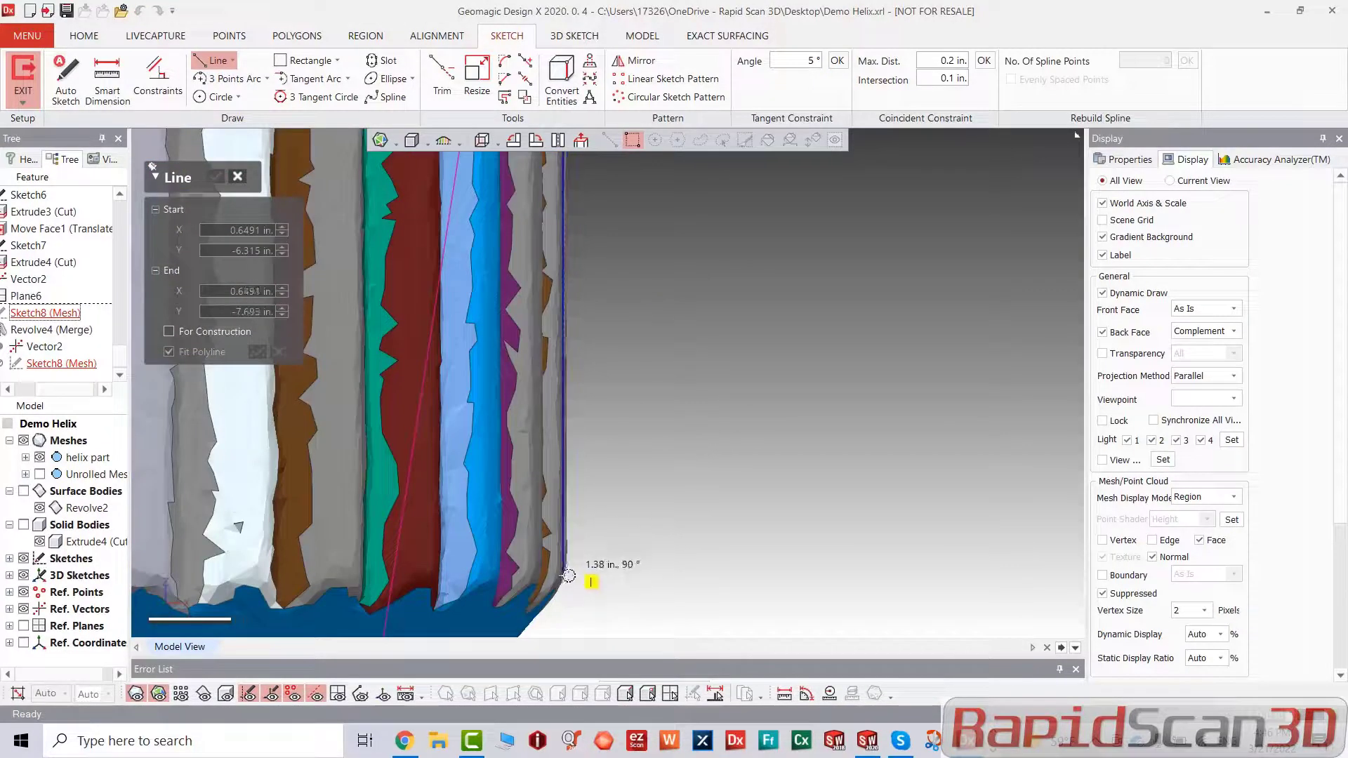
{"action": "scroll", "coordinate": [545, 620], "scroll_direction": "down", "scroll_amount": 2}
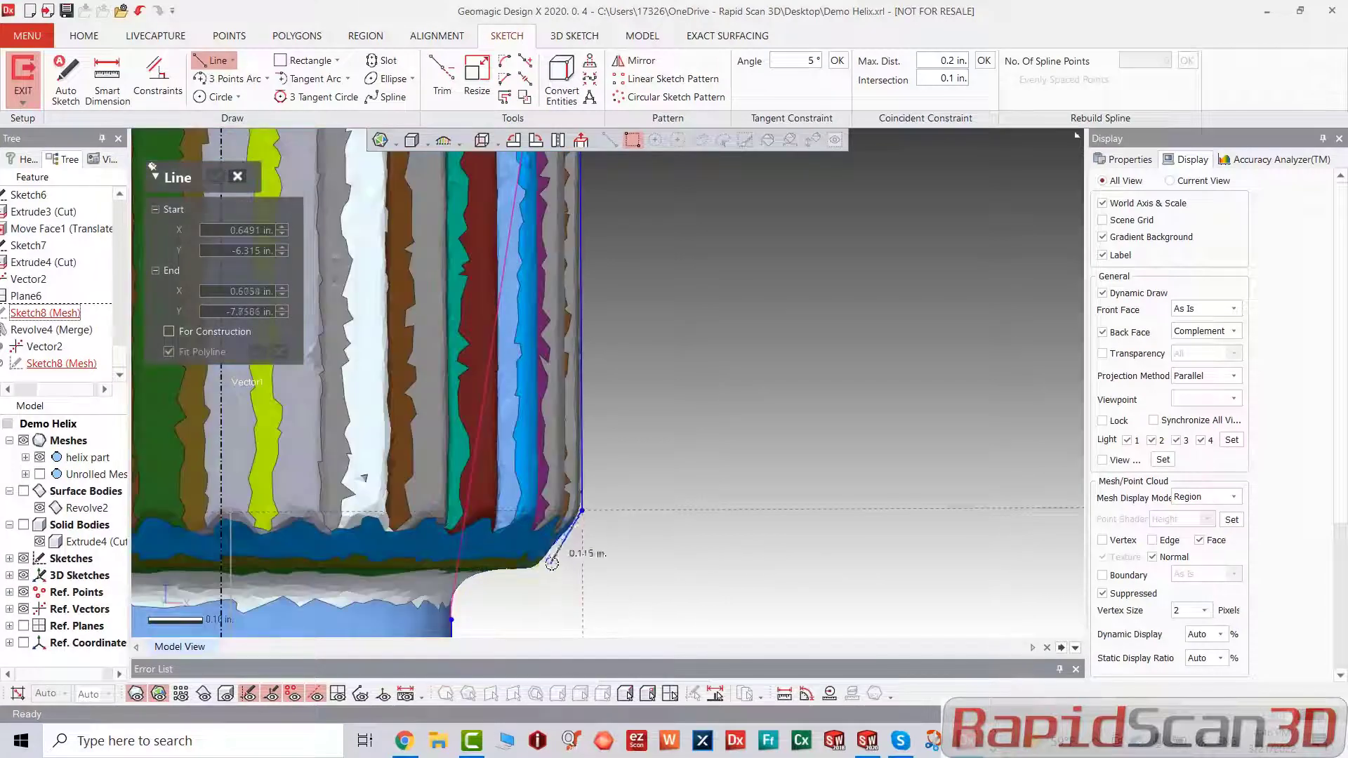
{"action": "left_click", "coordinate": [462, 575]}
{"action": "key", "text": "Escape"}
Step: Hide the mesh and corner-trim the ledge line with the vertical line of the threaded end
{"action": "key", "text": "ctrl+1"}
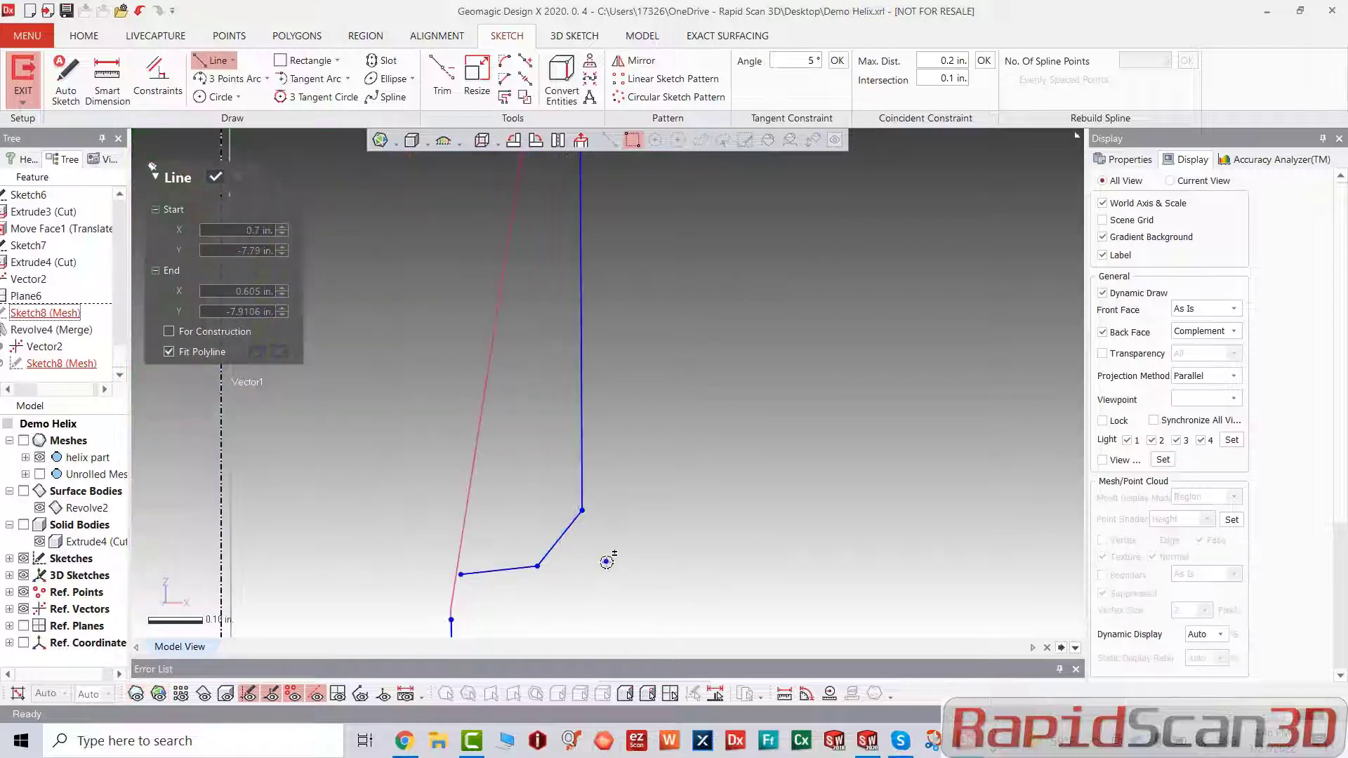
{"action": "left_click", "coordinate": [442, 80]}
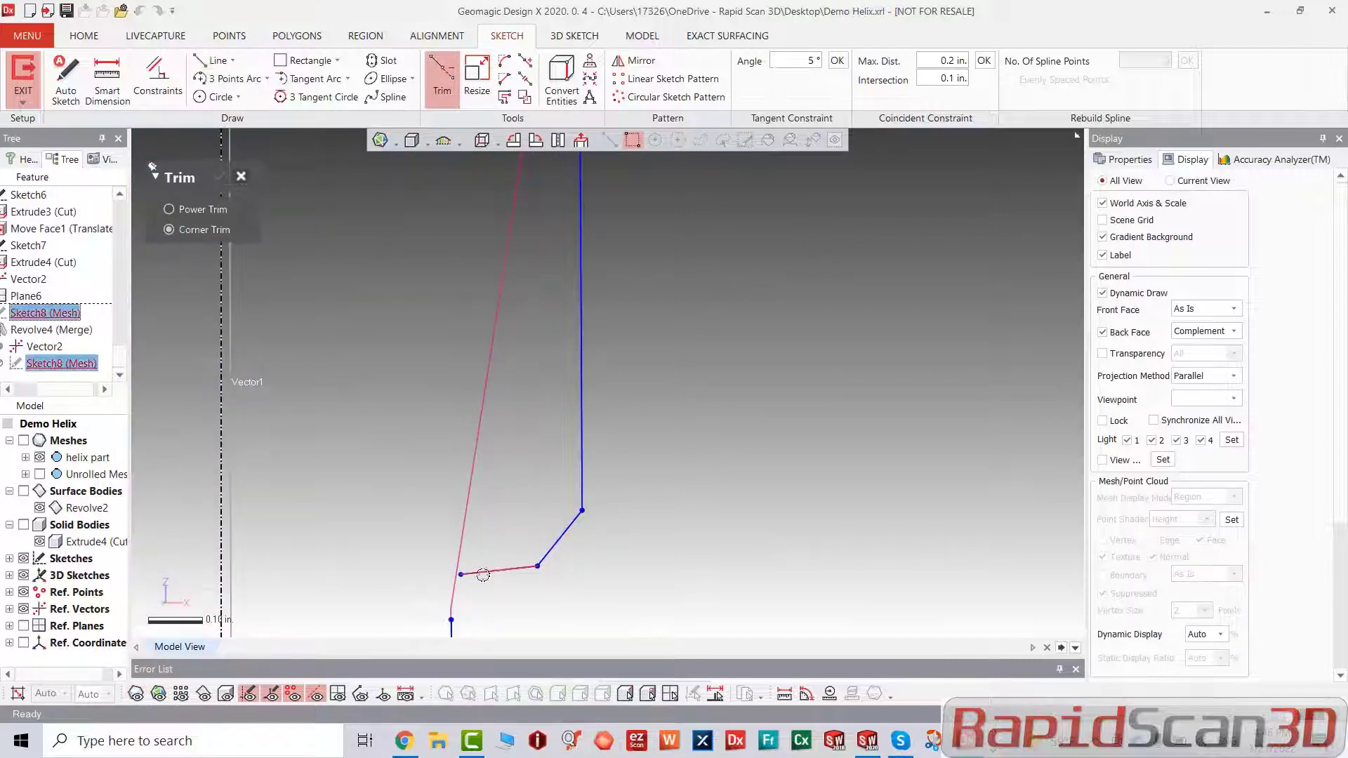
{"action": "left_click", "coordinate": [452, 625]}
{"action": "scroll", "coordinate": [602, 506], "scroll_direction": "down", "scroll_amount": 7}
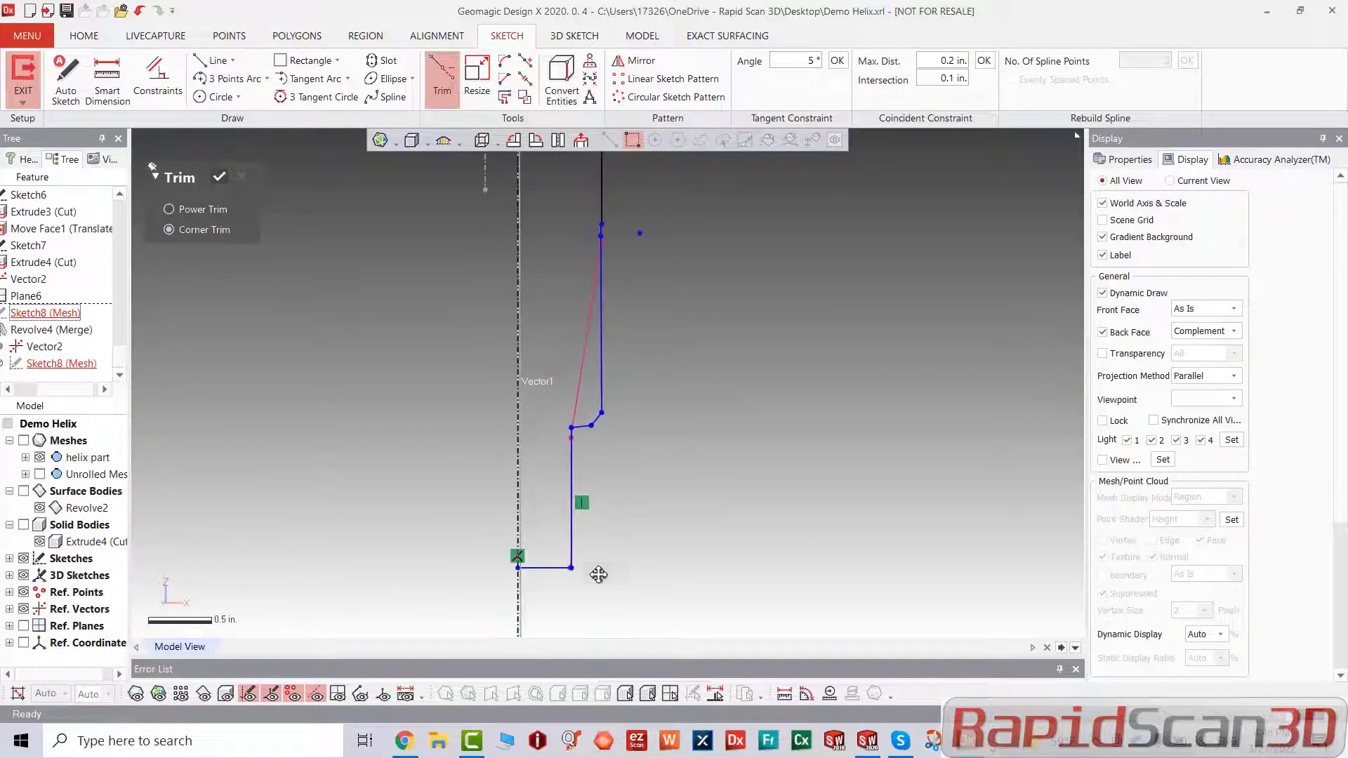
Step: Show the mesh and move the profile's bottom line down to the scanned end of the threaded section
{"action": "scroll", "coordinate": [594, 576], "scroll_direction": "up", "scroll_amount": 2}
{"action": "key", "text": "ctrl+1"}
{"action": "scroll", "coordinate": [525, 559], "scroll_direction": "up", "scroll_amount": 5}
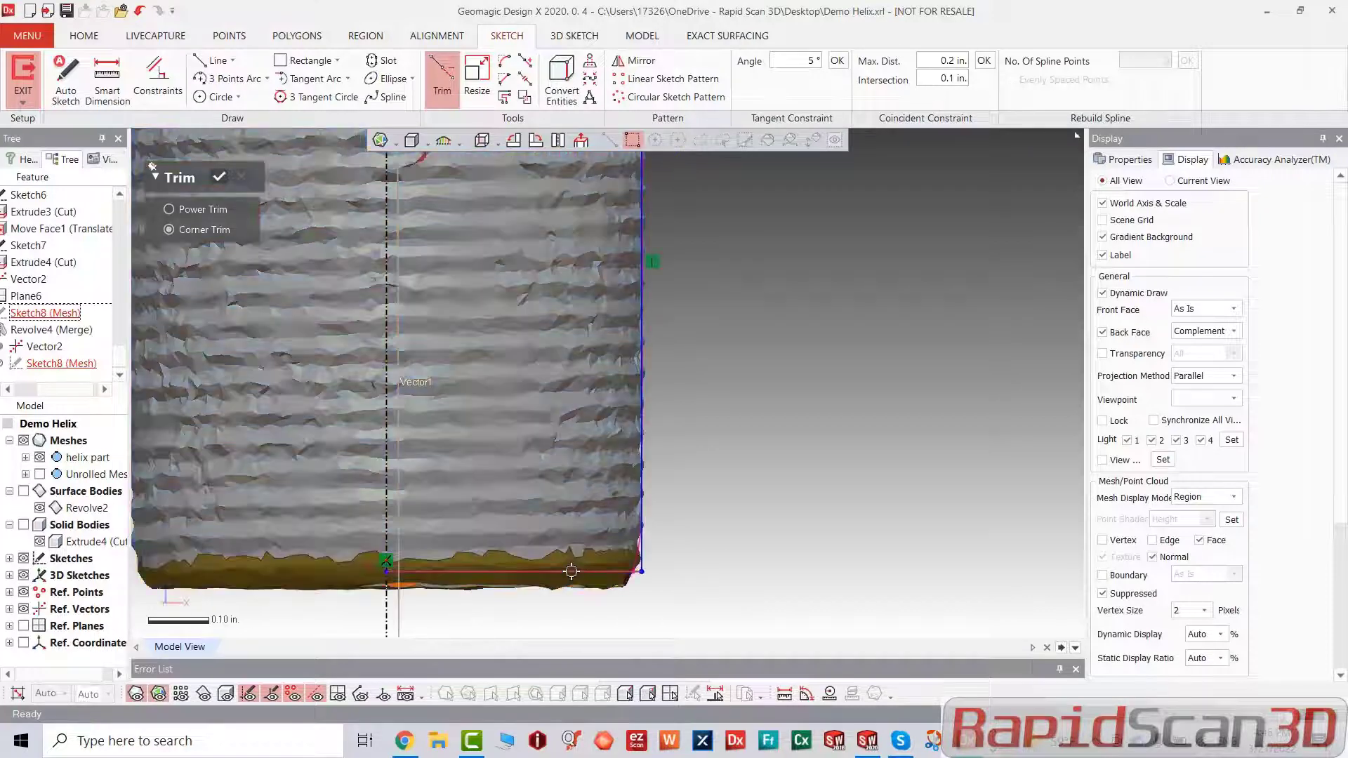
{"action": "left_click", "coordinate": [573, 573]}
{"action": "key", "text": "Escape"}
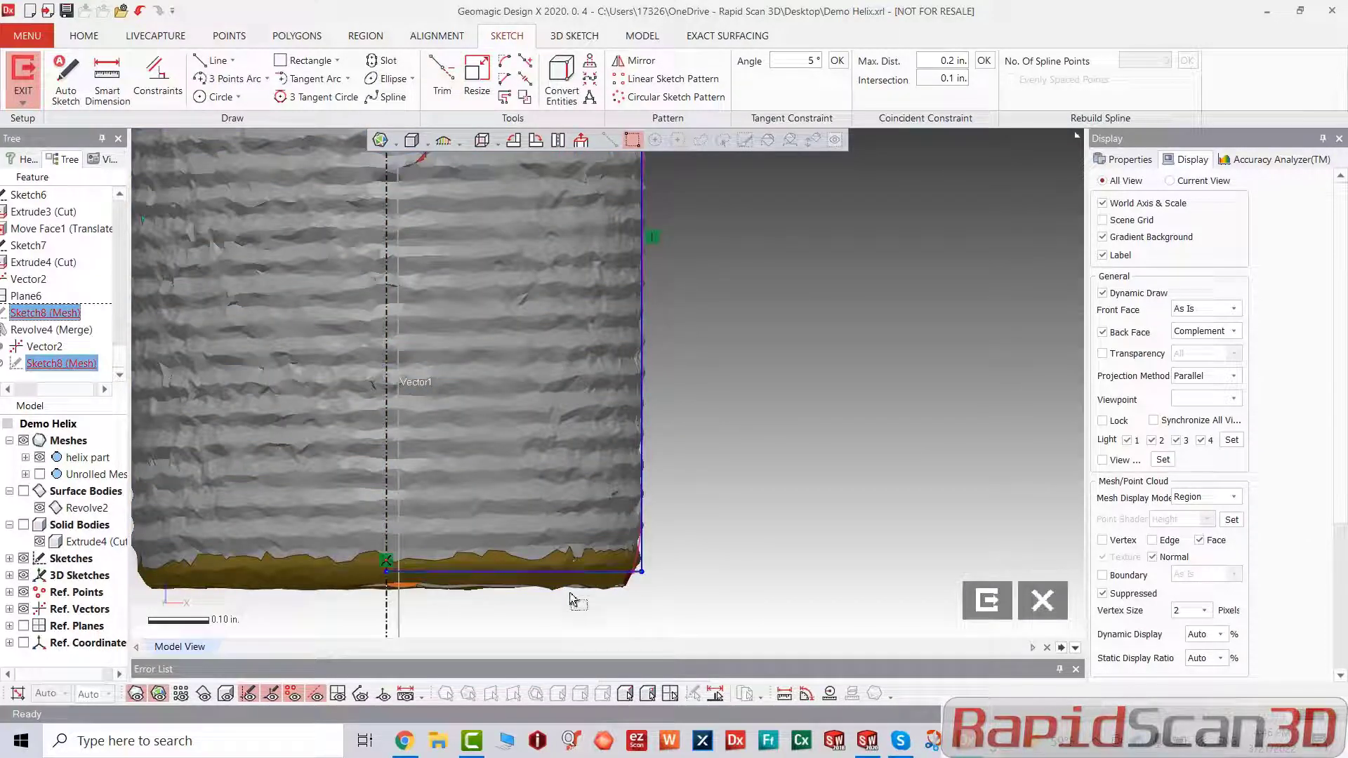
{"action": "left_click_drag", "start_coordinate": [570, 572], "coordinate": [568, 594]}
{"action": "scroll", "coordinate": [645, 544], "scroll_direction": "down", "scroll_amount": 5}
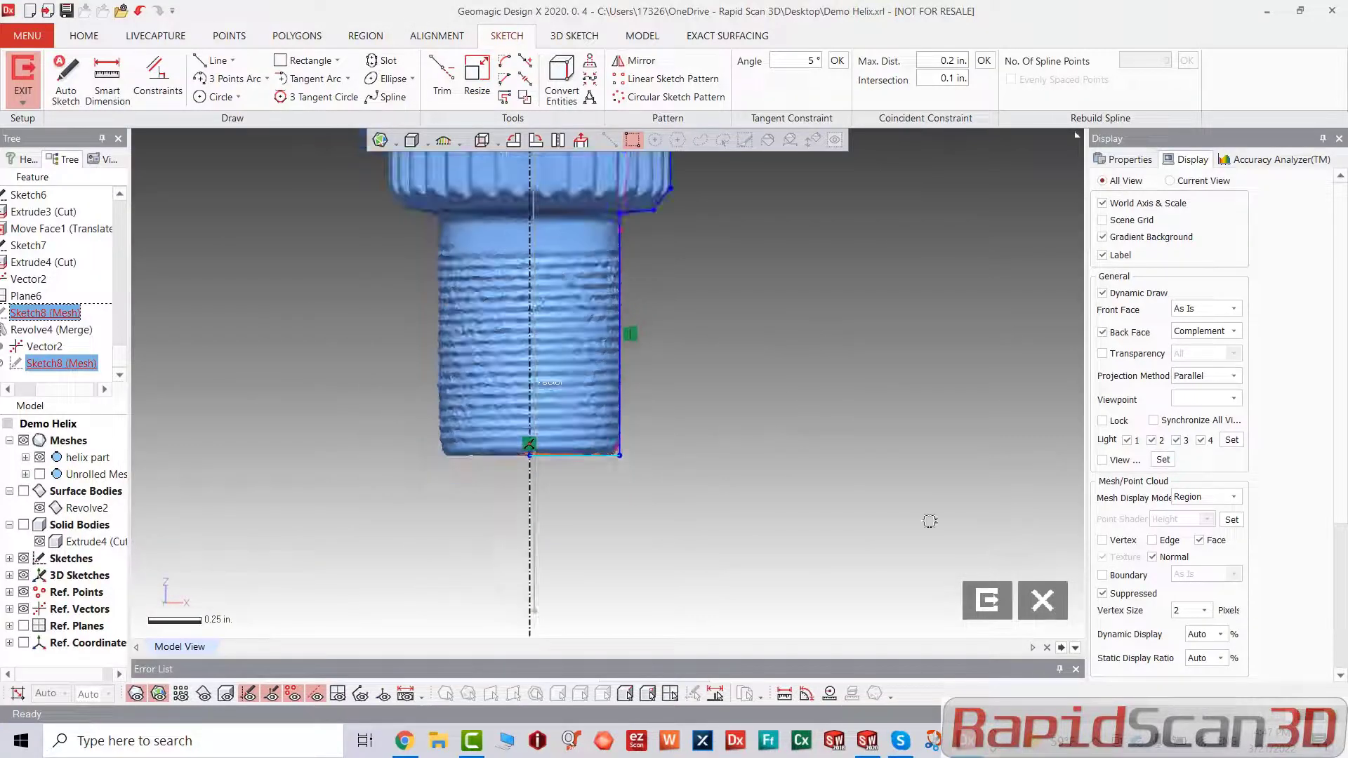
Step: Exit the sketch, hide the mesh, show the updated solid body and display its deviation from the scan
{"action": "key", "text": "ctrl+1"}
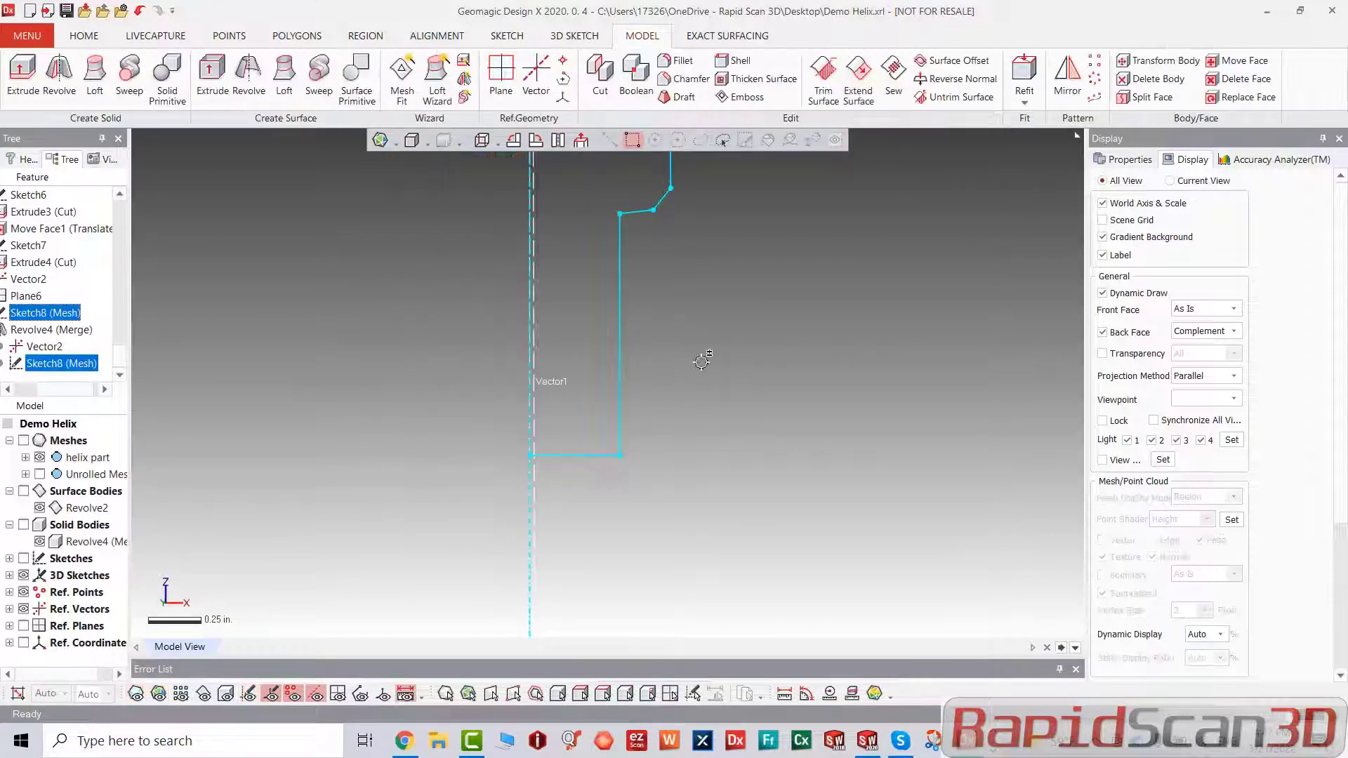
{"action": "key", "text": "ctrl+5"}
{"action": "scroll", "coordinate": [728, 344], "scroll_direction": "down", "scroll_amount": 5}
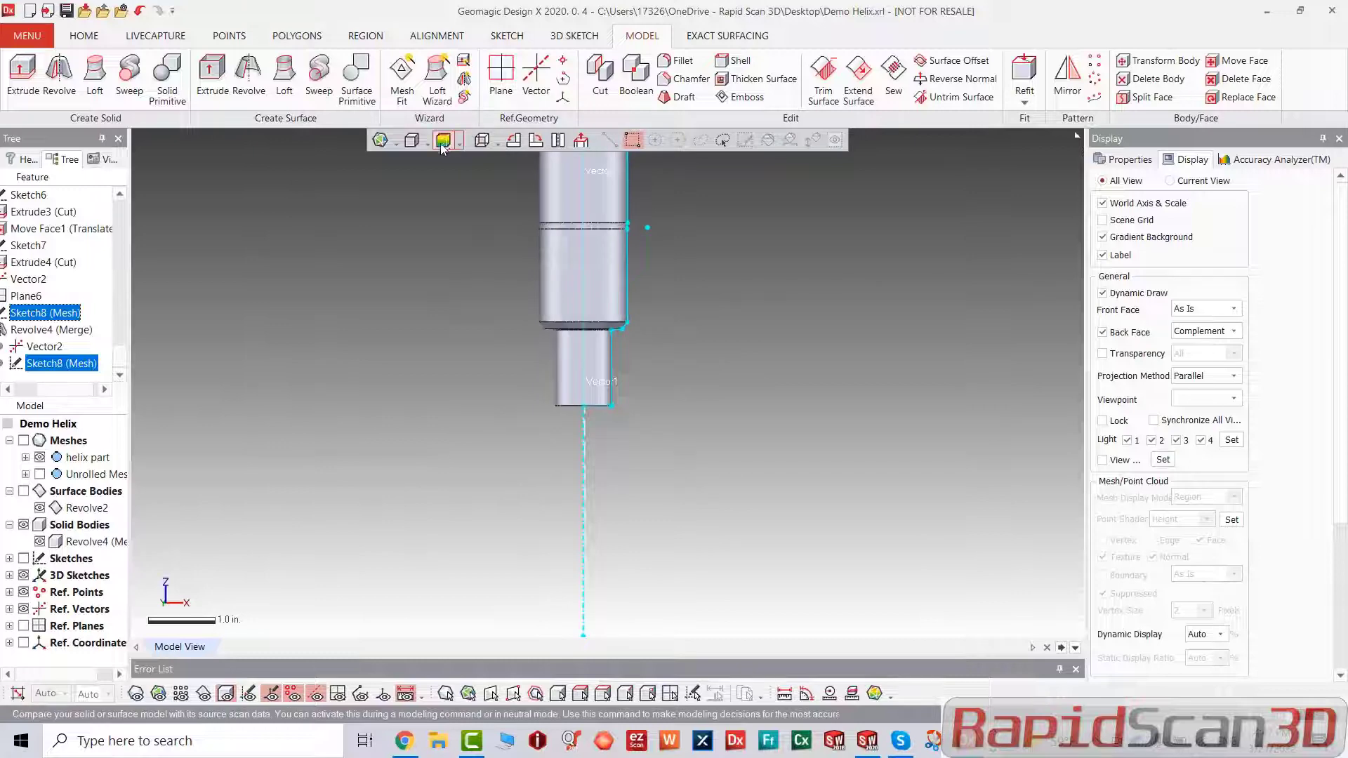
{"action": "scroll", "coordinate": [755, 386], "scroll_direction": "down", "scroll_amount": 4}
{"action": "right_click_drag", "start_coordinate": [628, 435], "coordinate": [869, 493]}
{"action": "scroll", "coordinate": [780, 400], "scroll_direction": "up", "scroll_amount": 4}
{"action": "right_click_drag", "start_coordinate": [738, 403], "coordinate": [656, 267]}
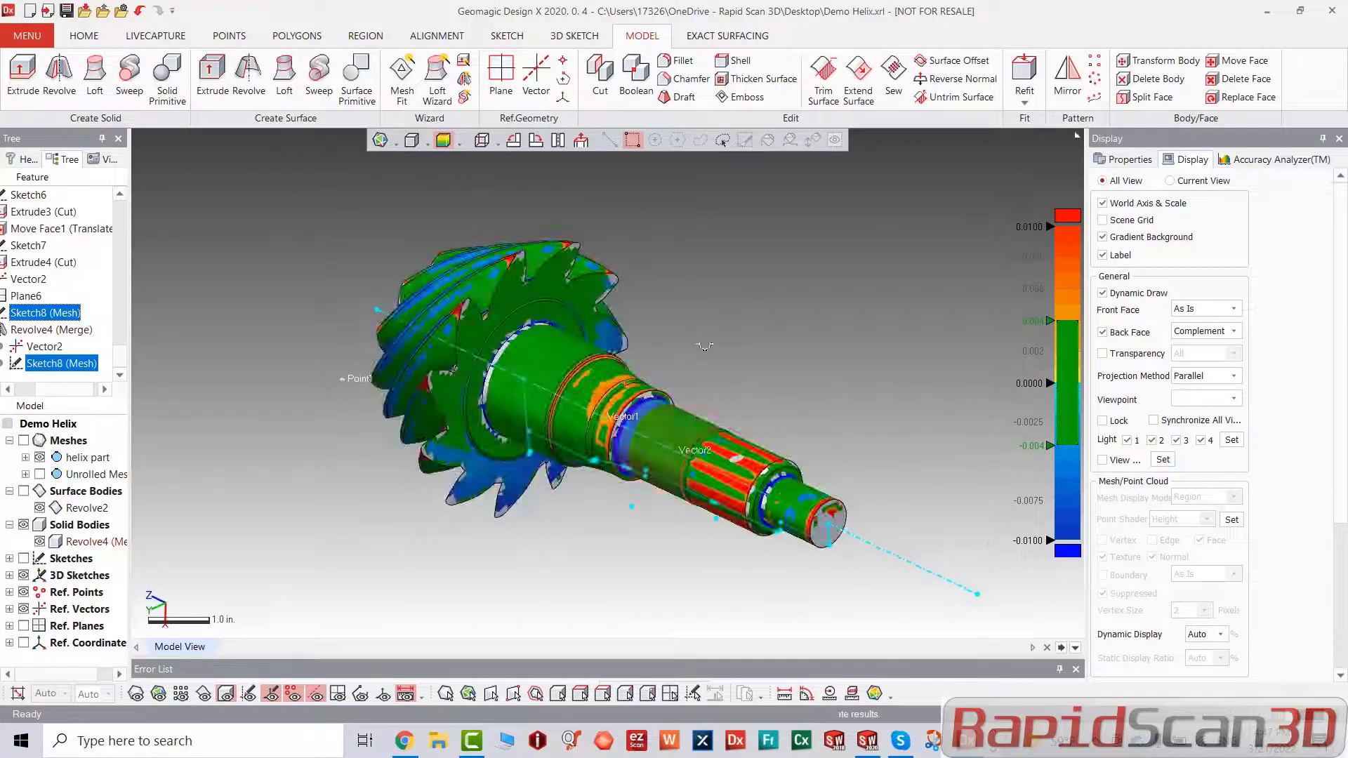
Step: Fillet the inner edge of the shaft step above the smooth section with the mesh-estimated radius of 0.0636 in
{"action": "left_click", "coordinate": [678, 61]}
{"action": "scroll", "coordinate": [673, 419], "scroll_direction": "up", "scroll_amount": 5}
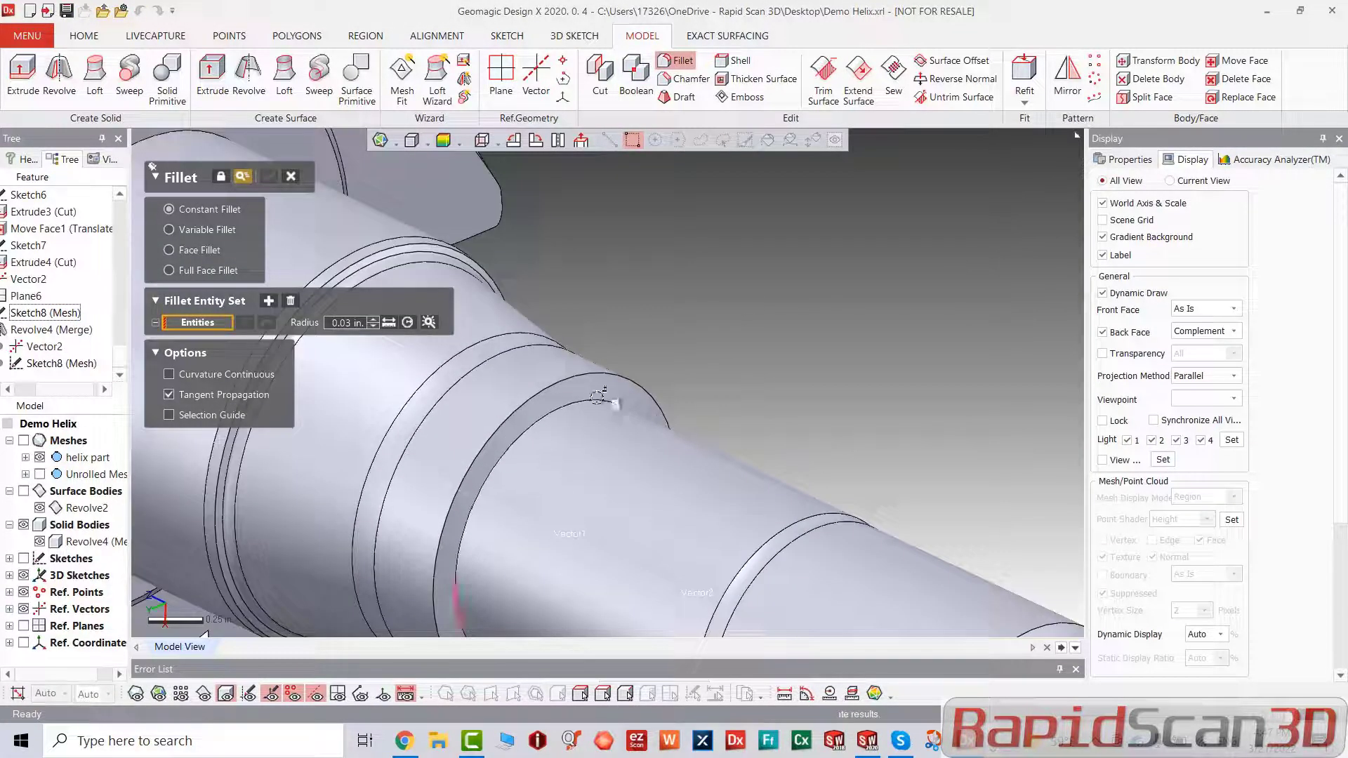
{"action": "left_click", "coordinate": [598, 397]}
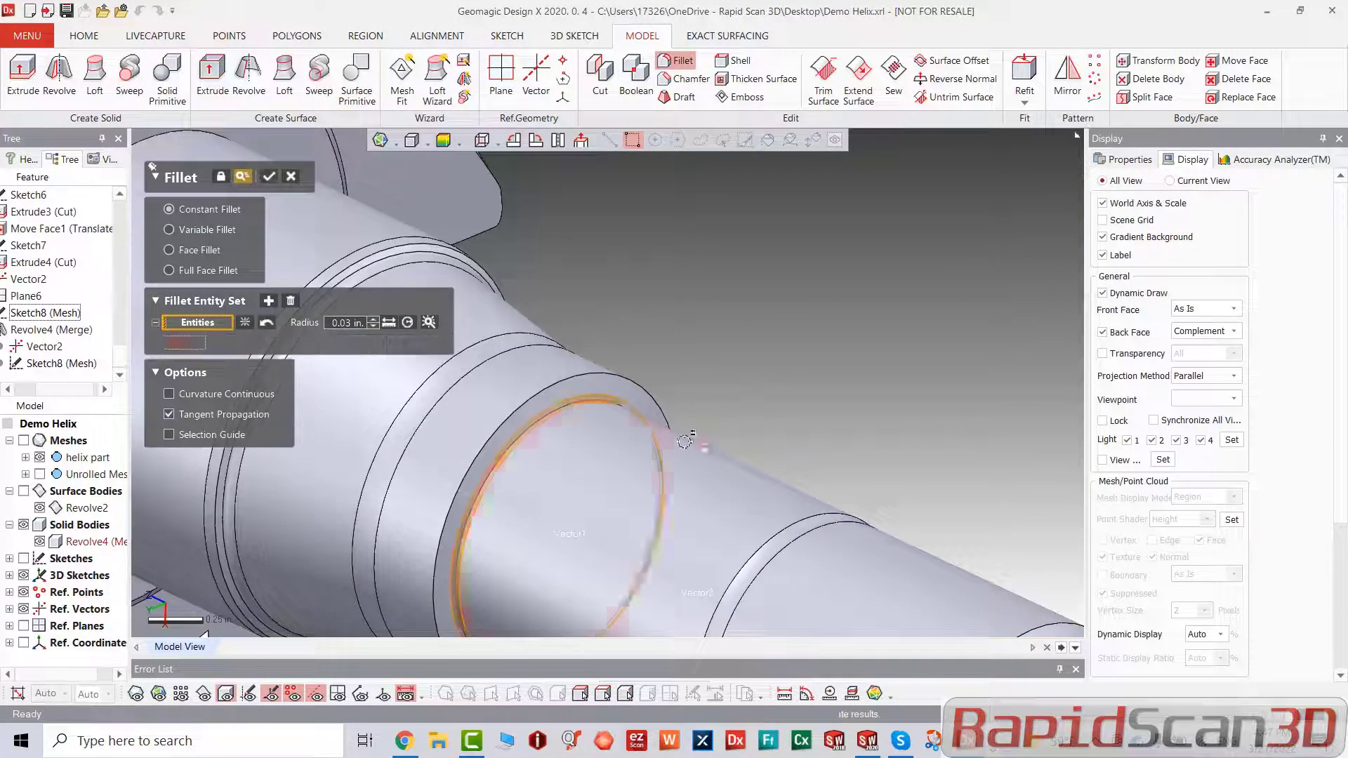
{"action": "left_click", "coordinate": [428, 323]}
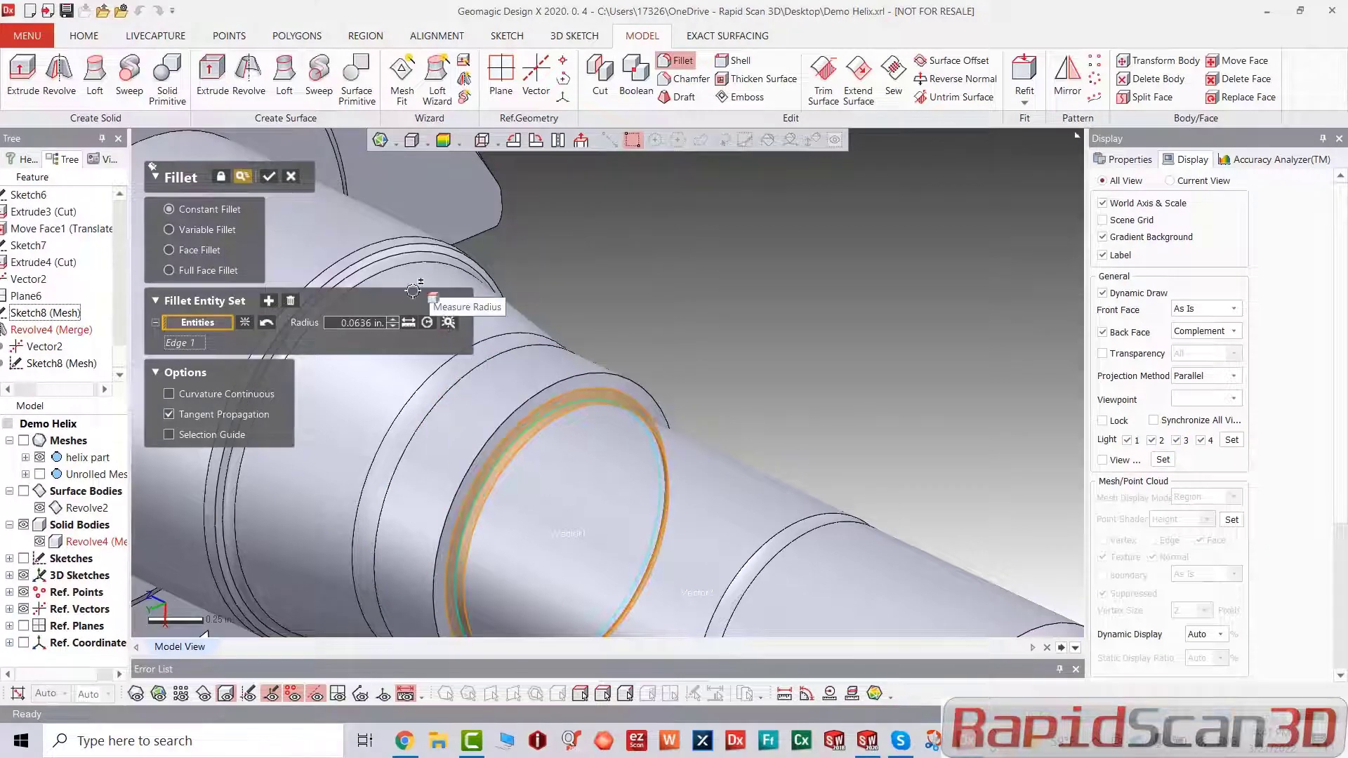
{"action": "left_click", "coordinate": [271, 179]}
Step: Show the mesh and fillet the outer edge of the same shaft step using a radius estimated from the scan
{"action": "right_click_drag", "start_coordinate": [635, 388], "coordinate": [654, 215]}
{"action": "key", "text": "ctrl+space"}
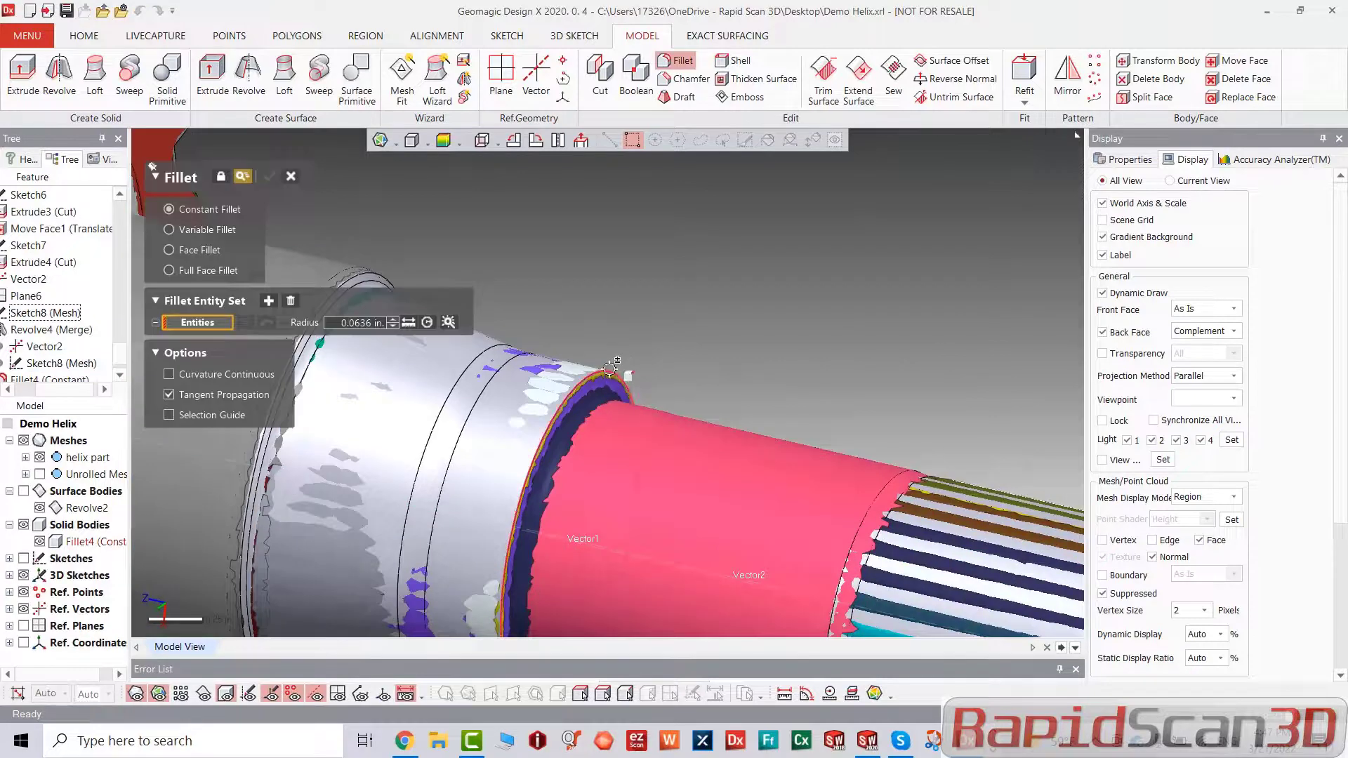
{"action": "left_click", "coordinate": [624, 379]}
{"action": "left_click", "coordinate": [450, 324]}
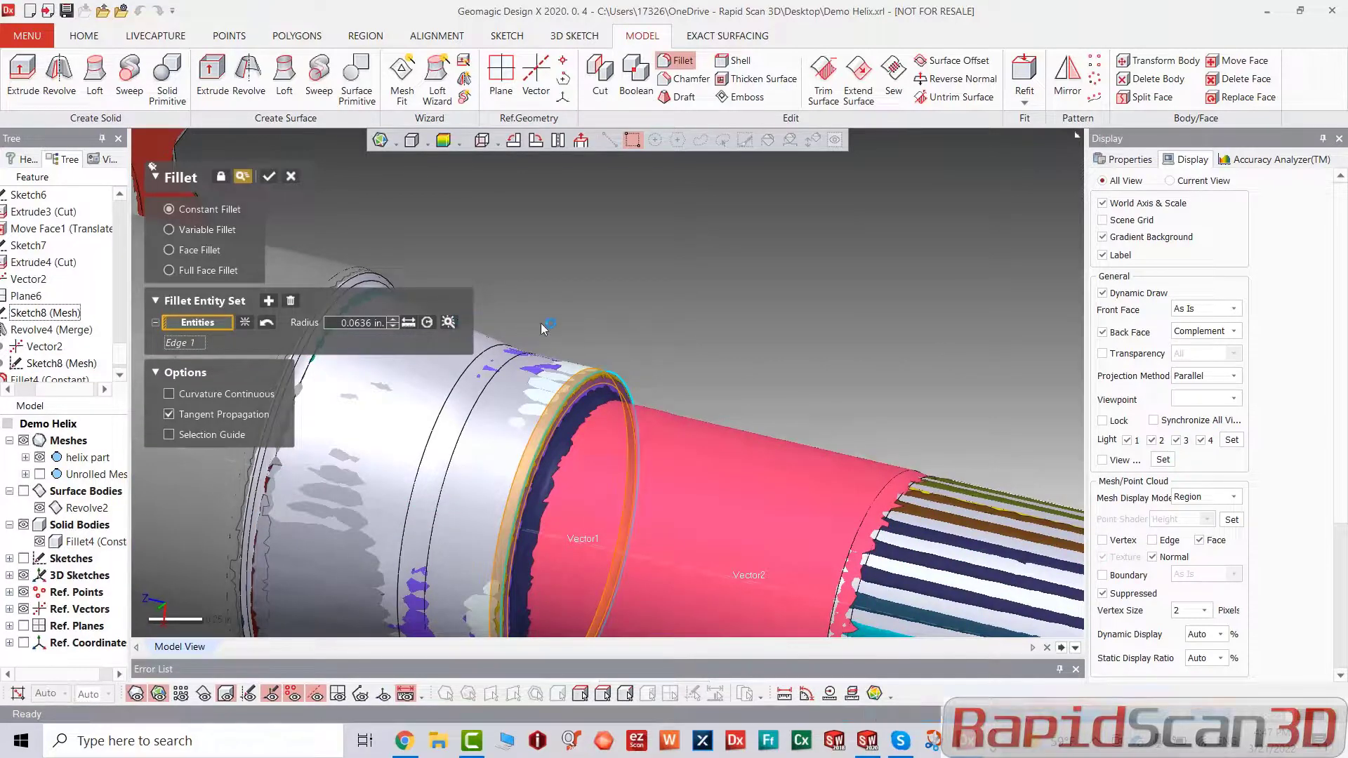
{"action": "left_click", "coordinate": [269, 176]}
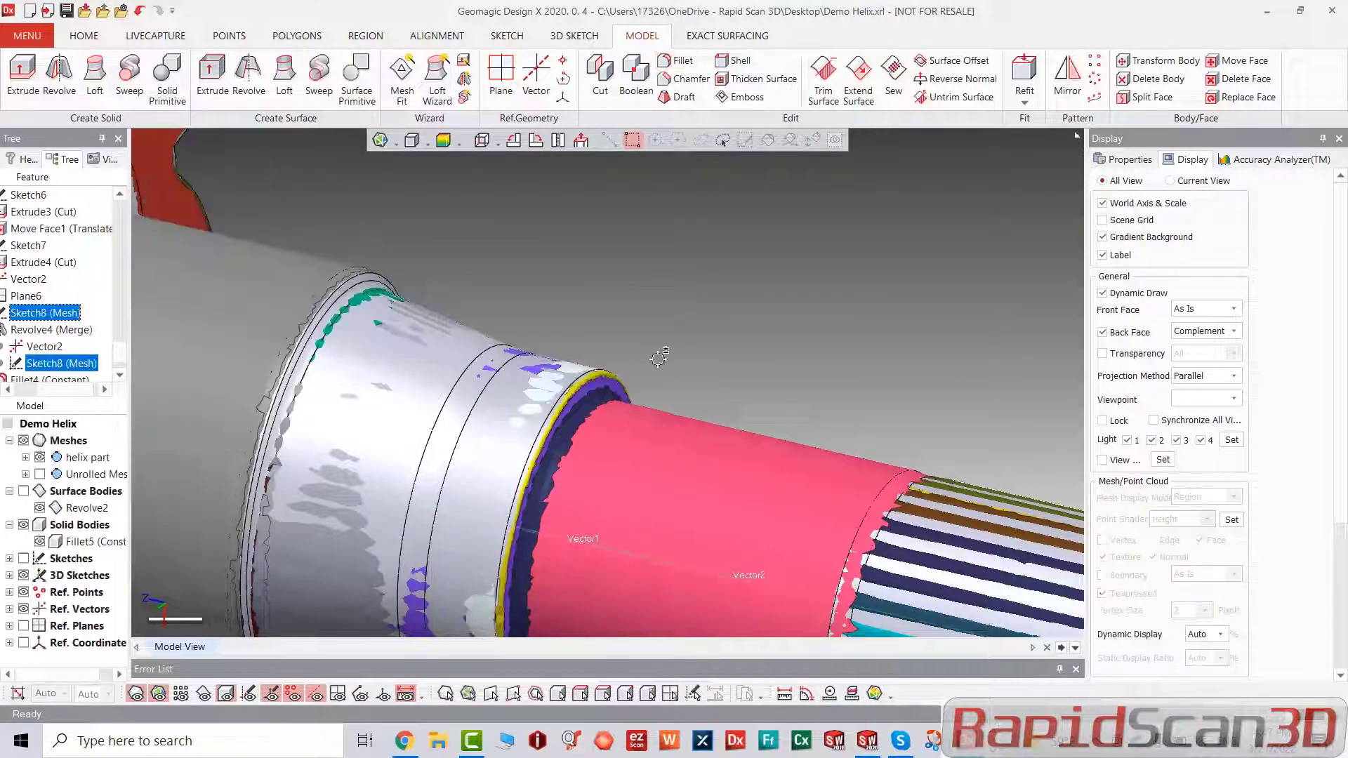
Step: Examine the filleted shaft and gear from several sides with the scan deviation map displayed
{"action": "scroll", "coordinate": [696, 470], "scroll_direction": "down", "scroll_amount": 5}
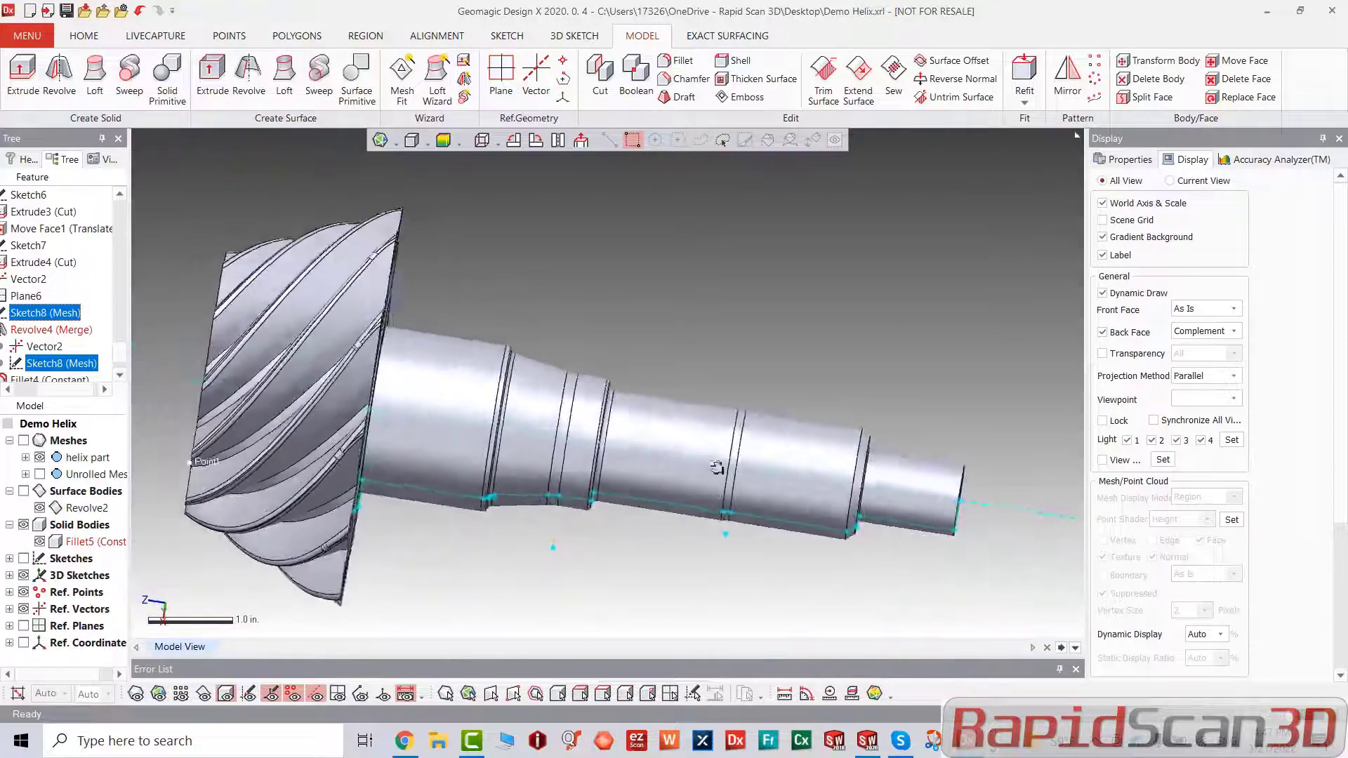
{"action": "right_click_drag", "start_coordinate": [716, 468], "coordinate": [322, 378]}
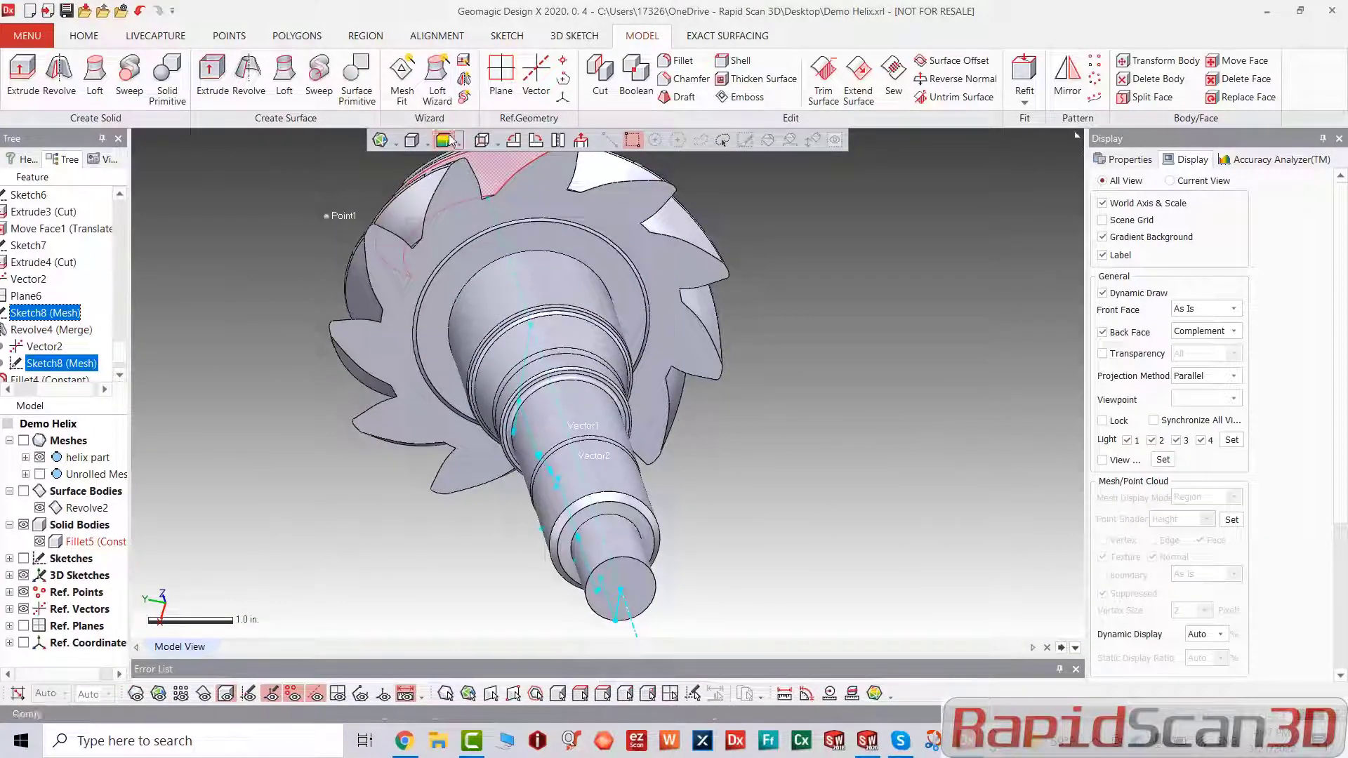
{"action": "left_click", "coordinate": [451, 140]}
{"action": "right_click_drag", "start_coordinate": [625, 362], "coordinate": [339, 366]}
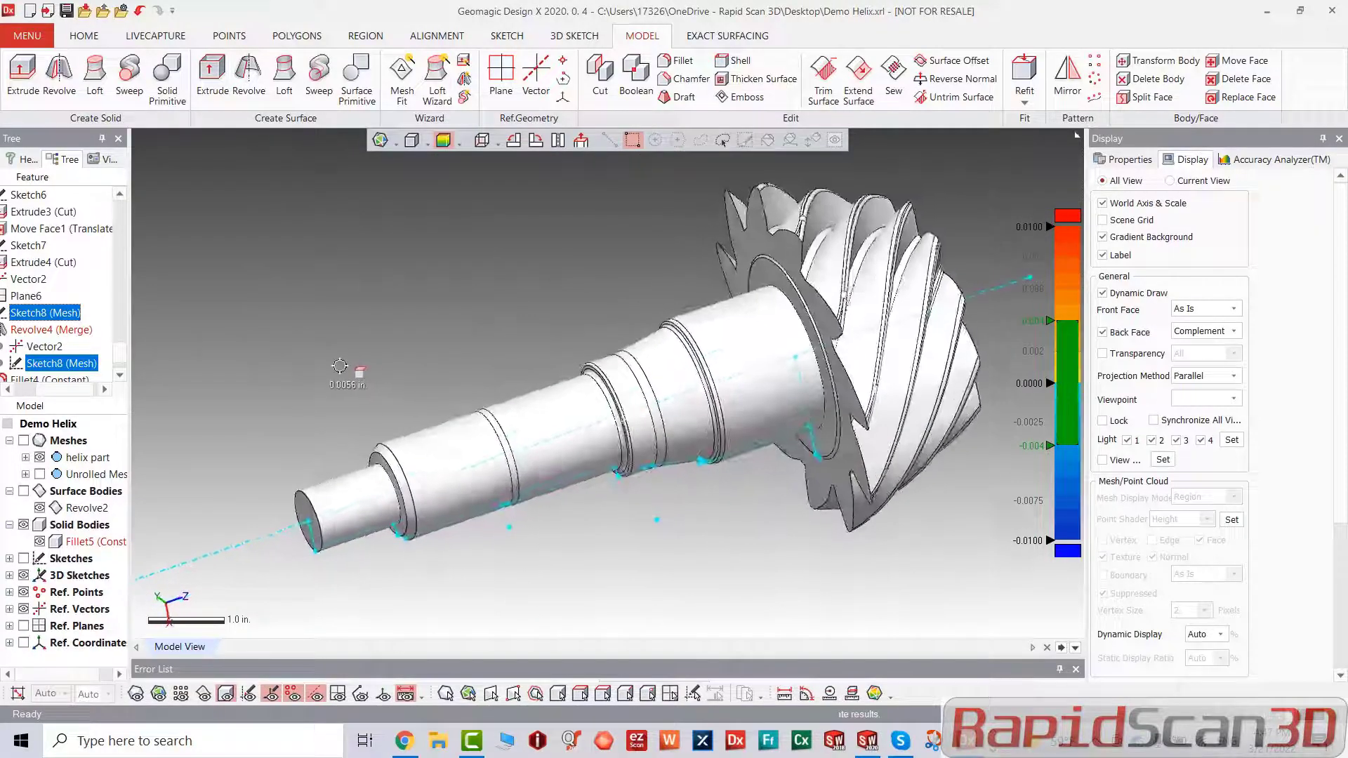
{"action": "scroll", "coordinate": [340, 366], "scroll_direction": "down", "scroll_amount": 3}
{"action": "scroll", "coordinate": [868, 359], "scroll_direction": "up", "scroll_amount": 4}
{"action": "right_click_drag", "start_coordinate": [868, 359], "coordinate": [439, 435]}
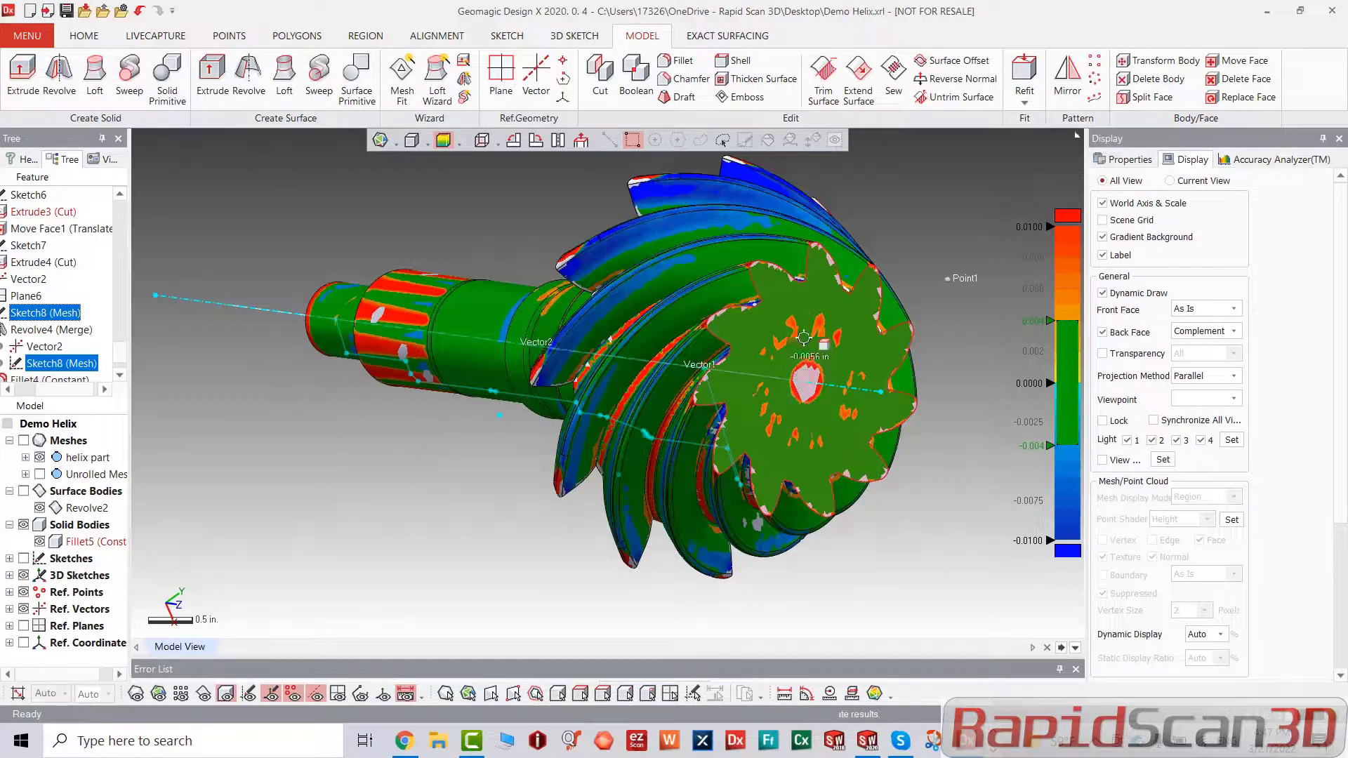
Step: Start a regular sketch on the gear's flat end face, with the solid body hidden and the mesh shown
{"action": "left_click", "coordinate": [805, 338]}
{"action": "left_click", "coordinate": [600, 142]}
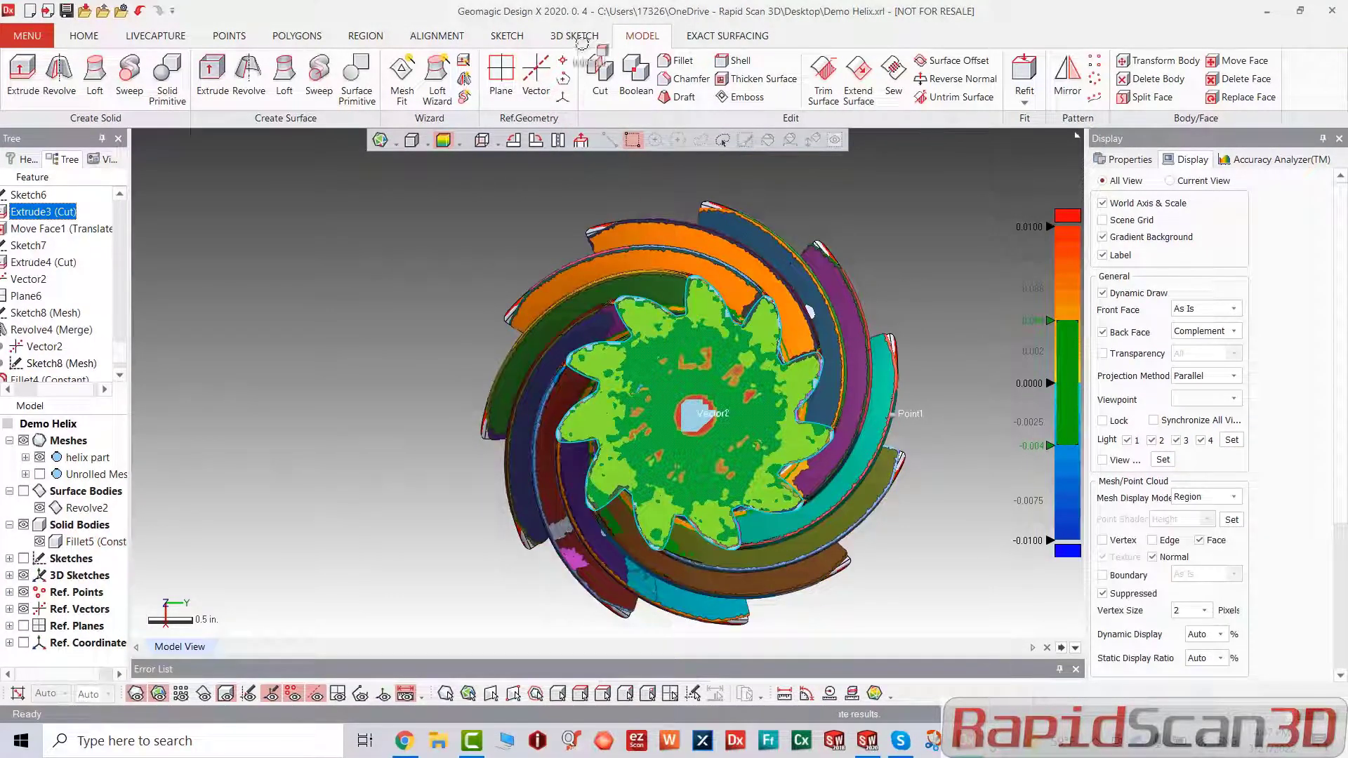
{"action": "left_click", "coordinate": [513, 35]}
{"action": "key", "text": "ctrl+5"}
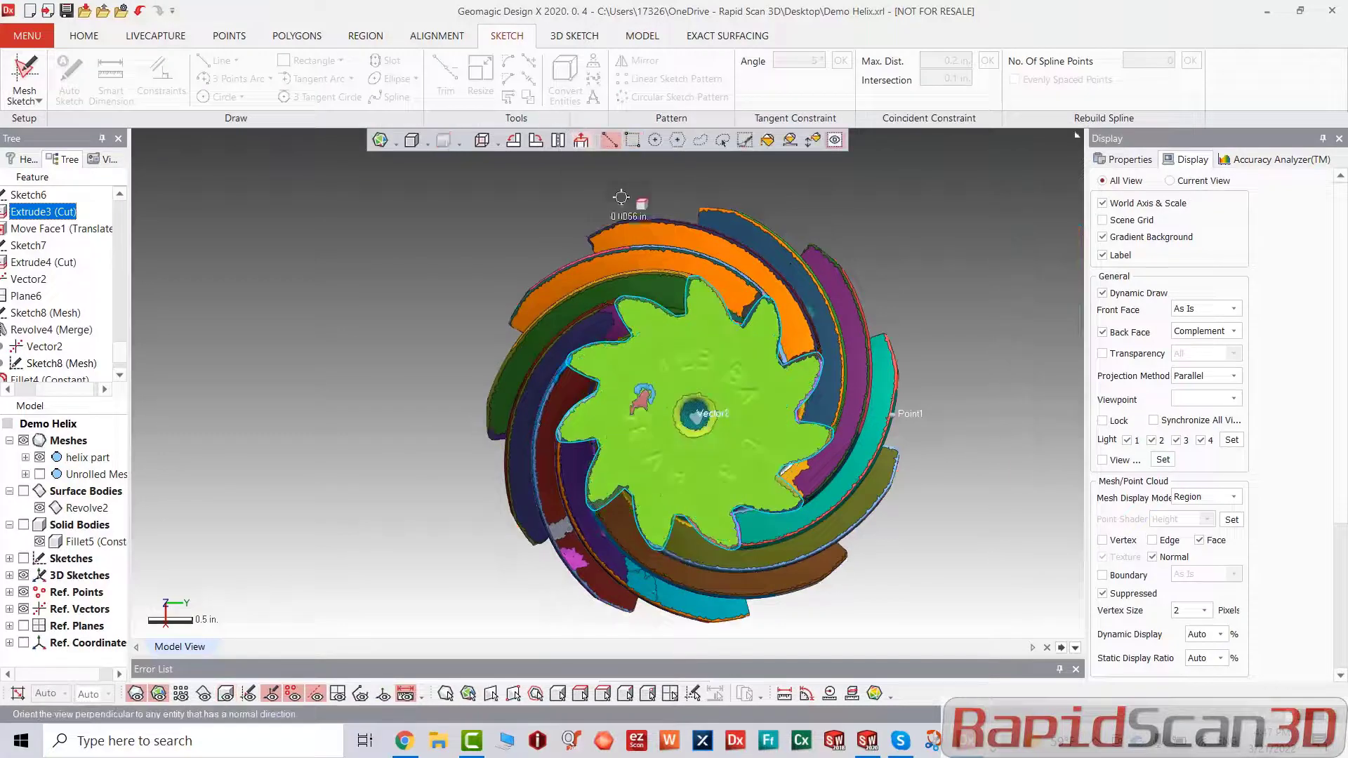
{"action": "scroll", "coordinate": [701, 378], "scroll_direction": "up", "scroll_amount": 5}
{"action": "key", "text": "ctrl+2"}
{"action": "key", "text": "ctrl+2"}
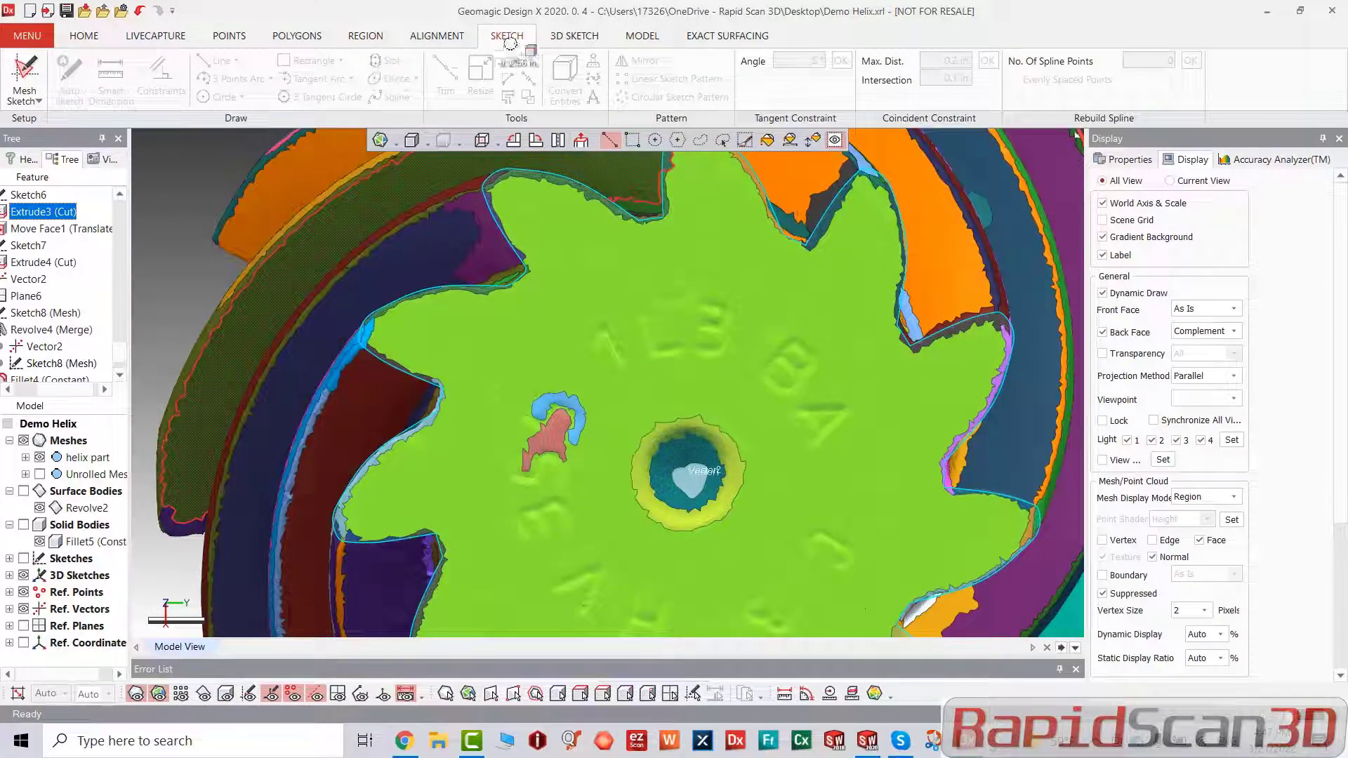
{"action": "left_click", "coordinate": [37, 104]}
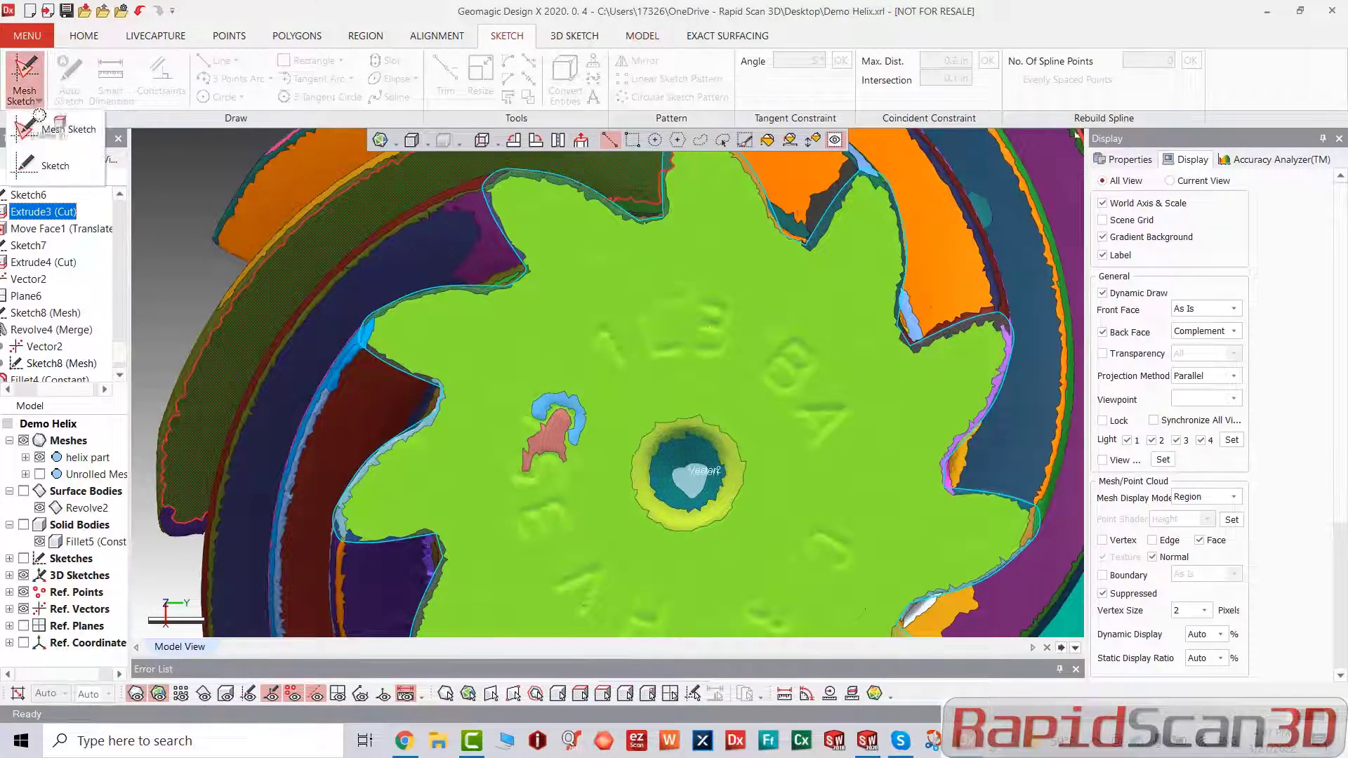
{"action": "left_click", "coordinate": [58, 166]}
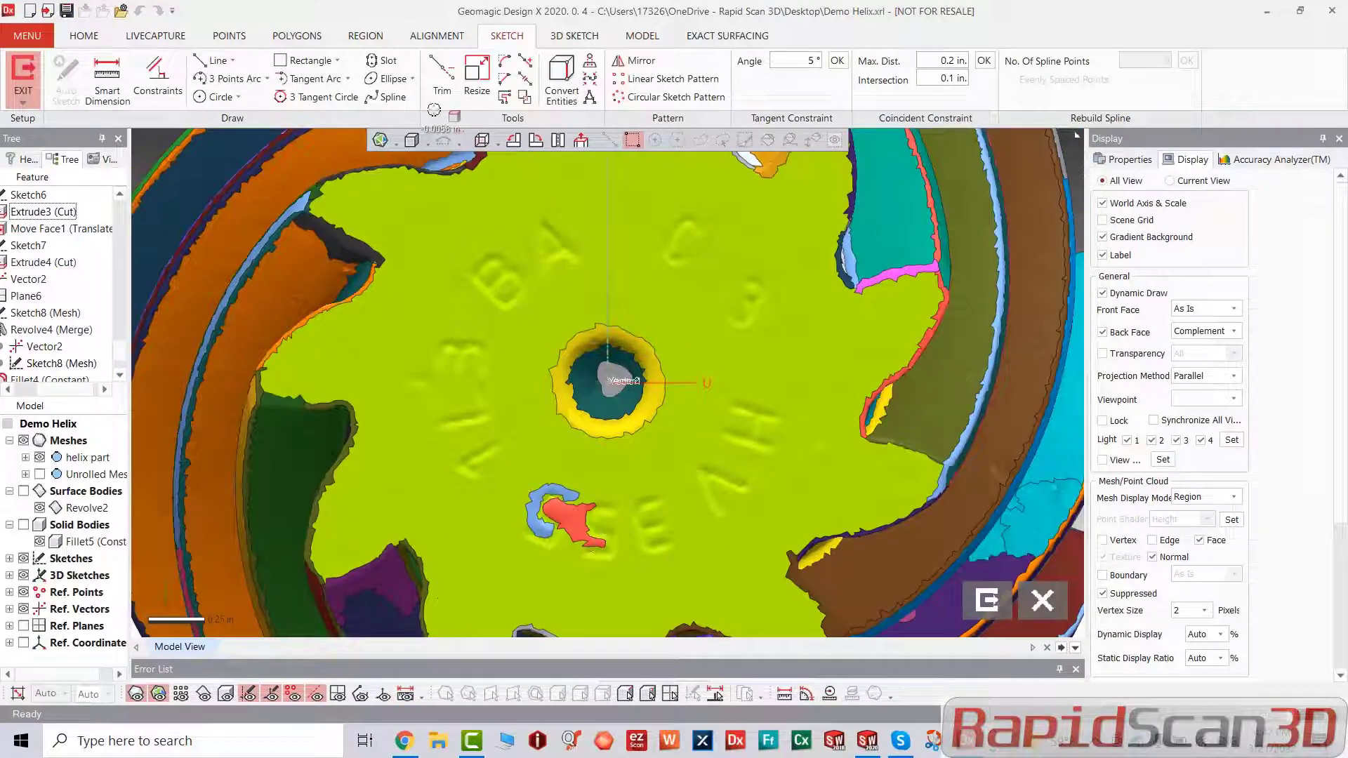
Step: Sketch a circle of about 0.16 in. radius centred on the origin around the scanned centre hole and finish the sketch
{"action": "left_click", "coordinate": [218, 97]}
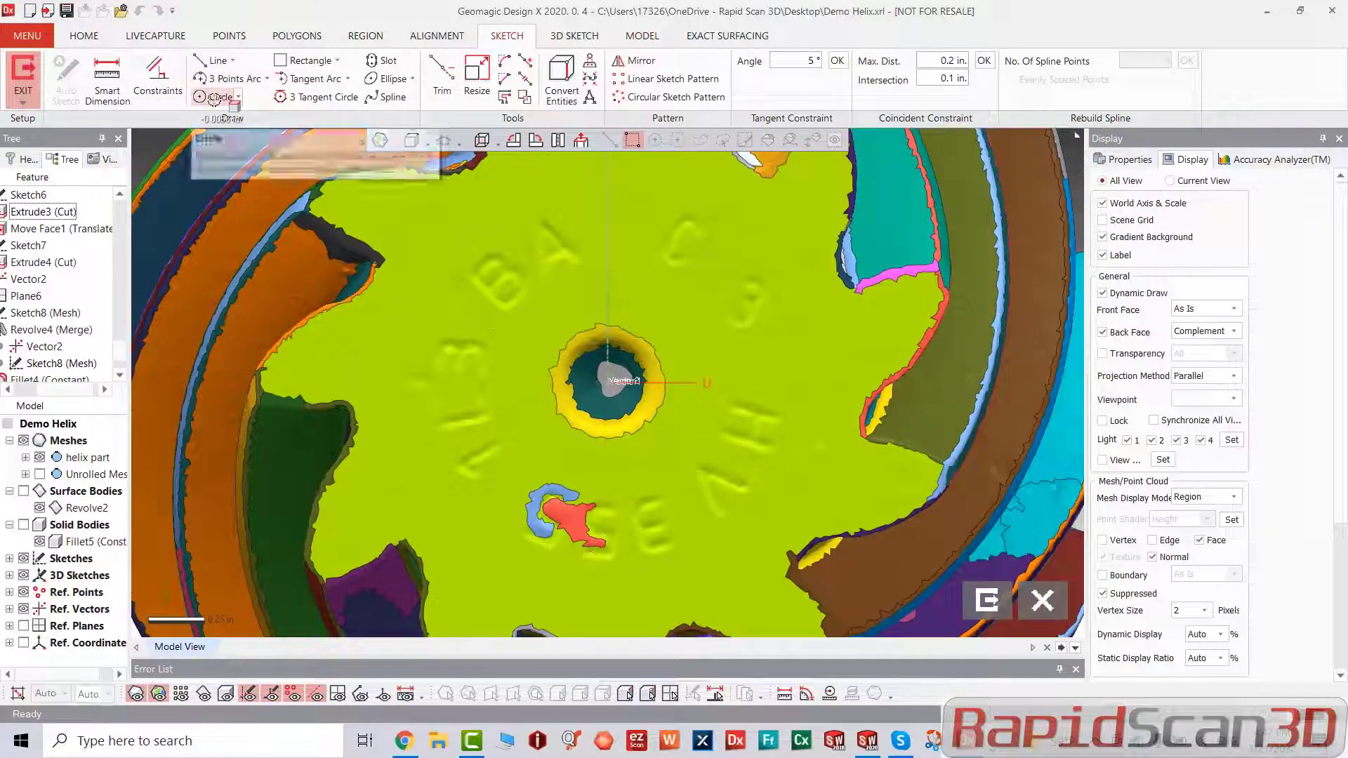
{"action": "left_click", "coordinate": [608, 382]}
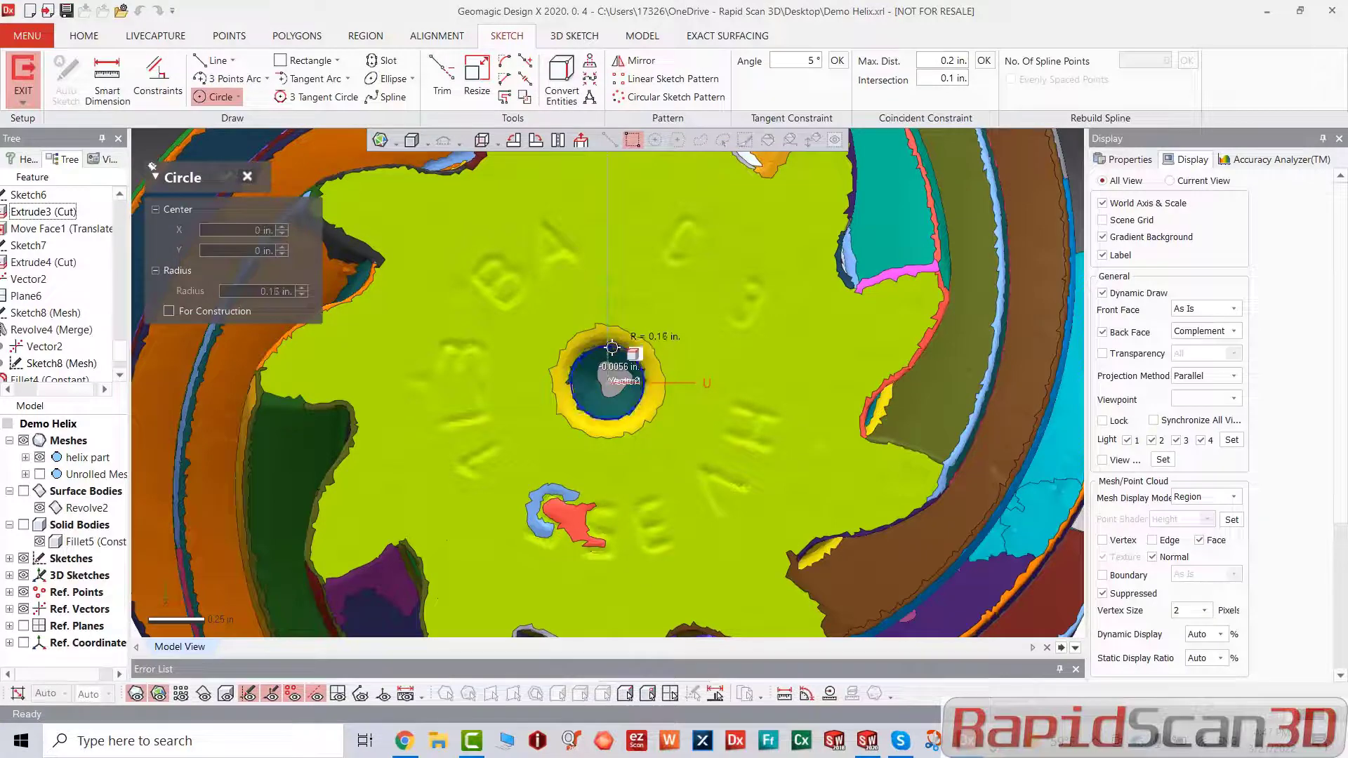
{"action": "left_click", "coordinate": [625, 348]}
{"action": "left_click", "coordinate": [227, 177]}
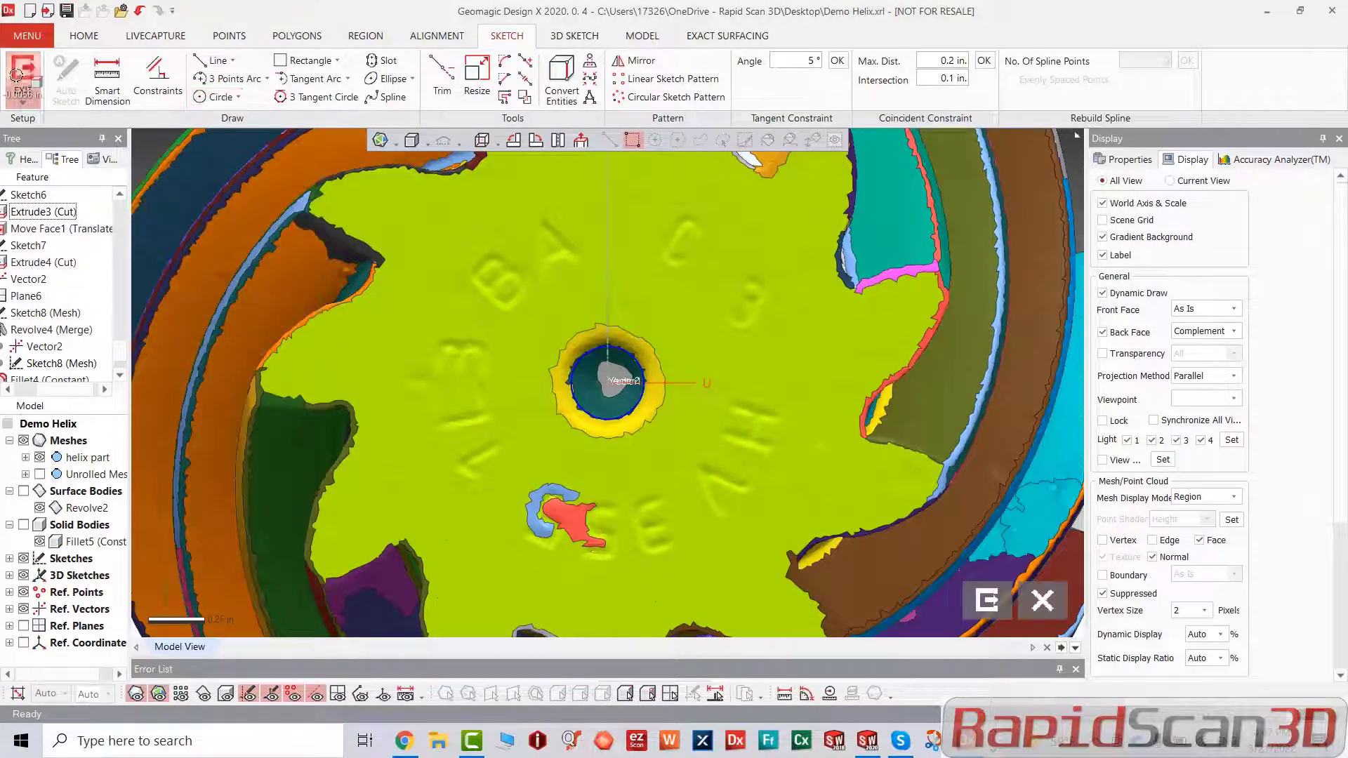
{"action": "left_click", "coordinate": [24, 77]}
Step: Extrude the circle about 0.27 in. into the gear's end face as a blind cut for the centre hole
{"action": "left_click", "coordinate": [643, 35]}
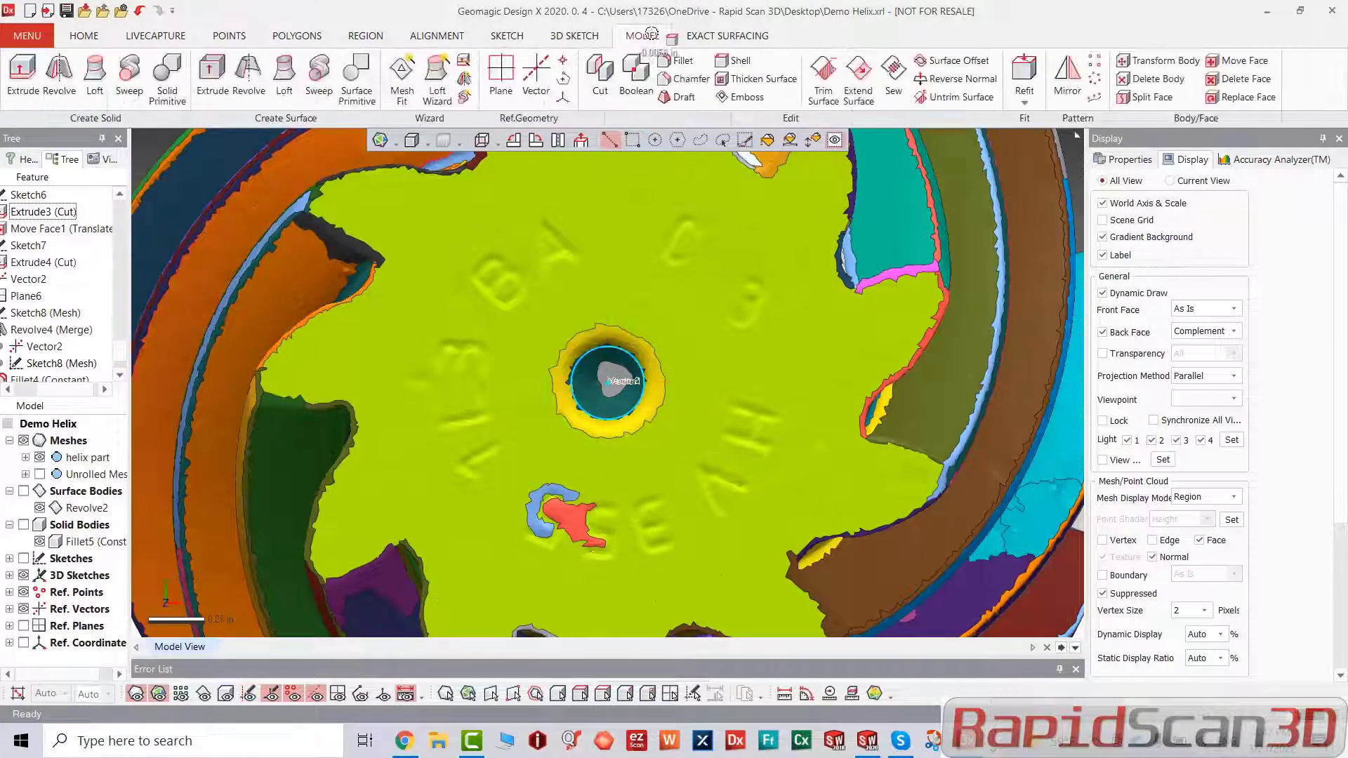
{"action": "left_click", "coordinate": [24, 77]}
{"action": "scroll", "coordinate": [639, 343], "scroll_direction": "down", "scroll_amount": 4}
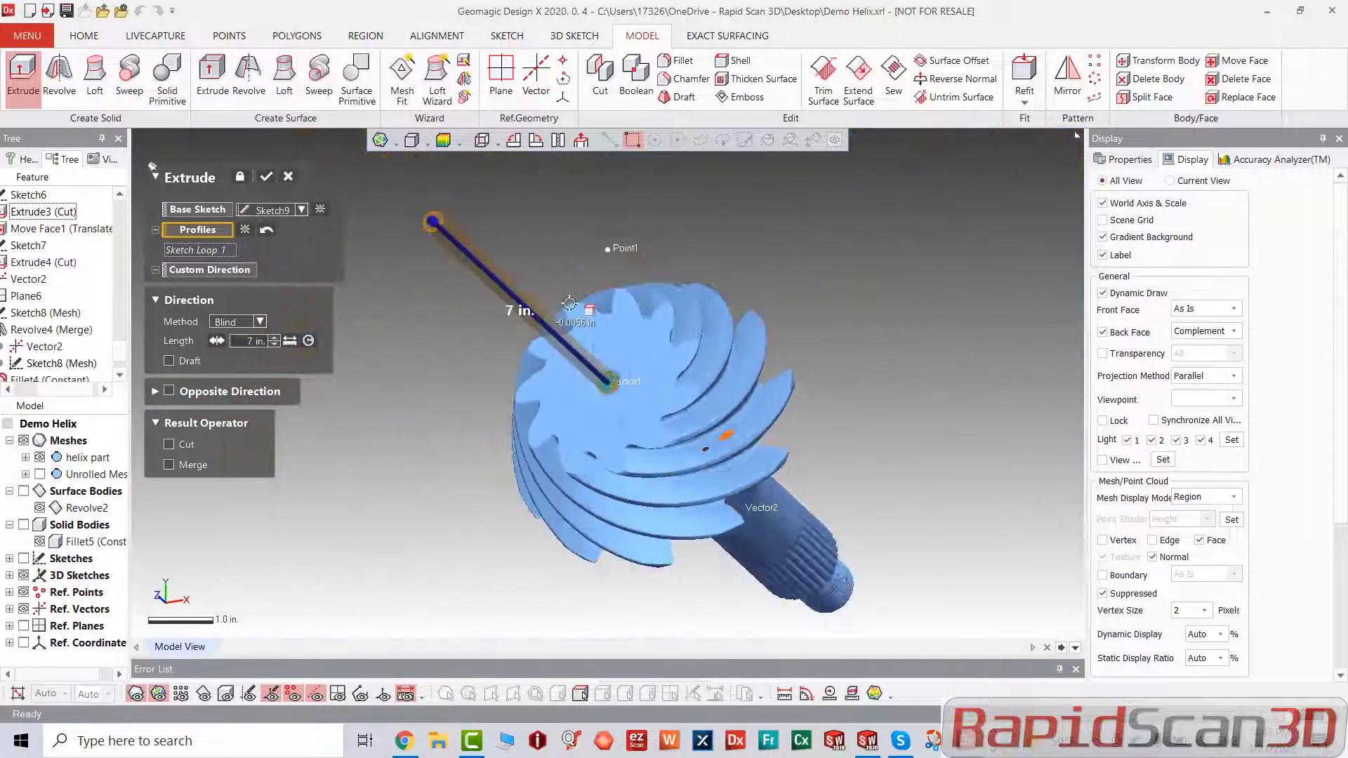
{"action": "mouse_move", "coordinate": [434, 223]}
{"action": "left_mouse_down"}
{"action": "mouse_move", "coordinate": [647, 374]}
{"action": "mouse_move", "coordinate": [622, 381]}
{"action": "left_mouse_up"}
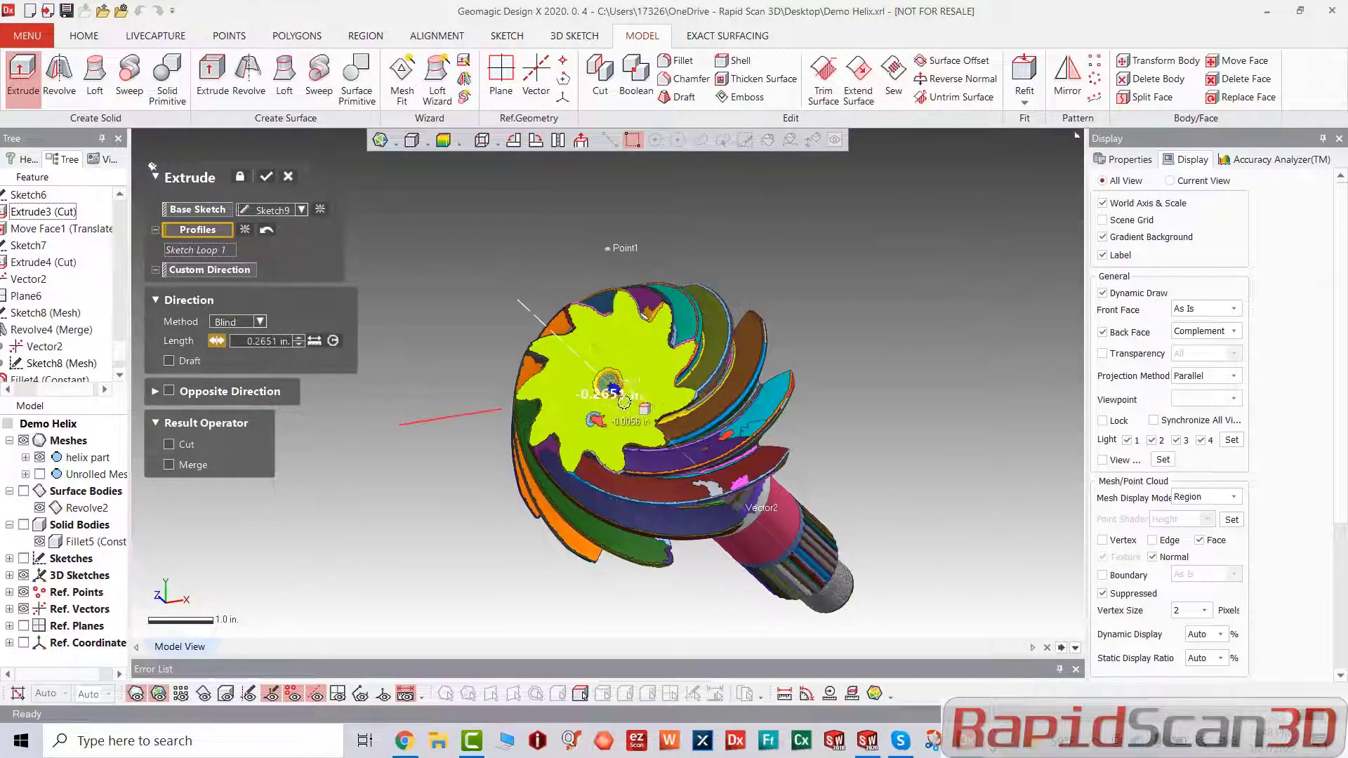
{"action": "right_click_drag", "start_coordinate": [633, 388], "coordinate": [624, 397]}
{"action": "scroll", "coordinate": [624, 397], "scroll_direction": "up", "scroll_amount": 5}
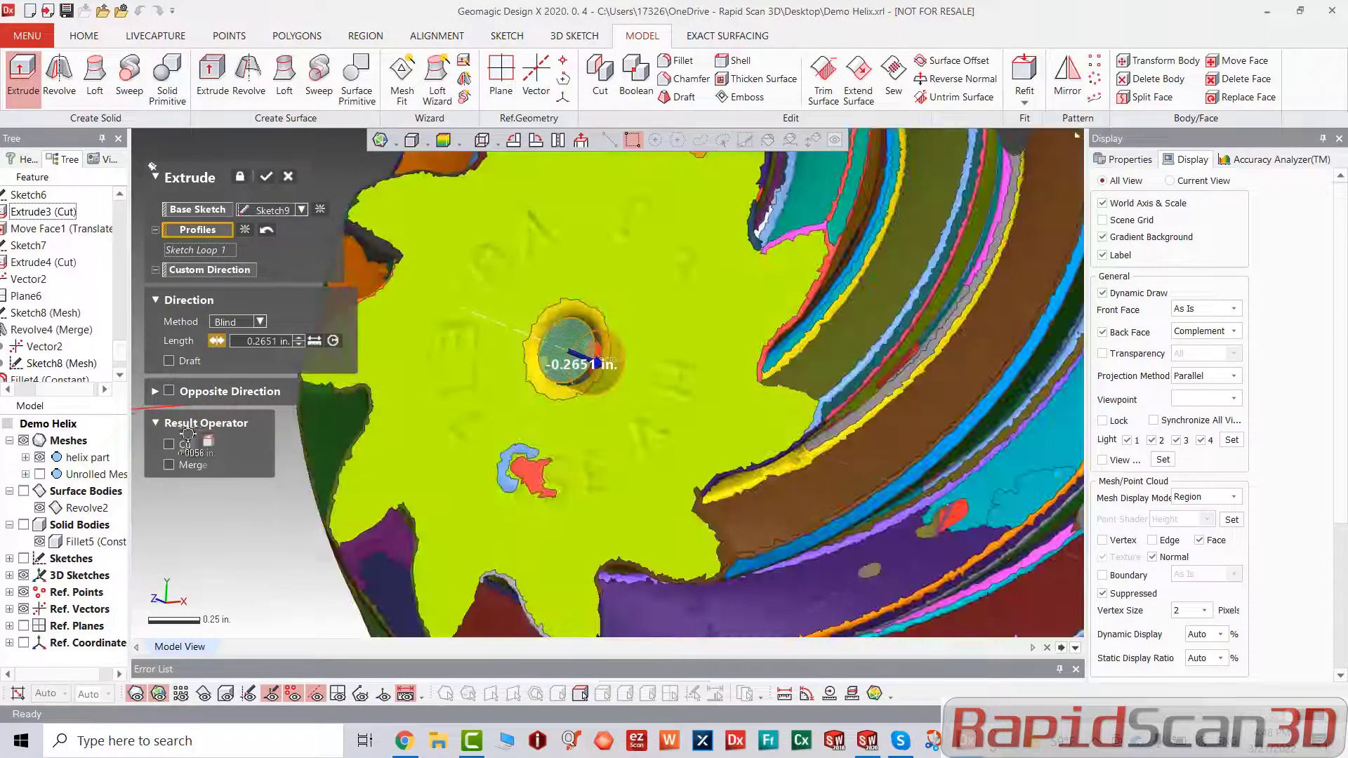
{"action": "left_click", "coordinate": [172, 444]}
{"action": "left_click", "coordinate": [269, 177]}
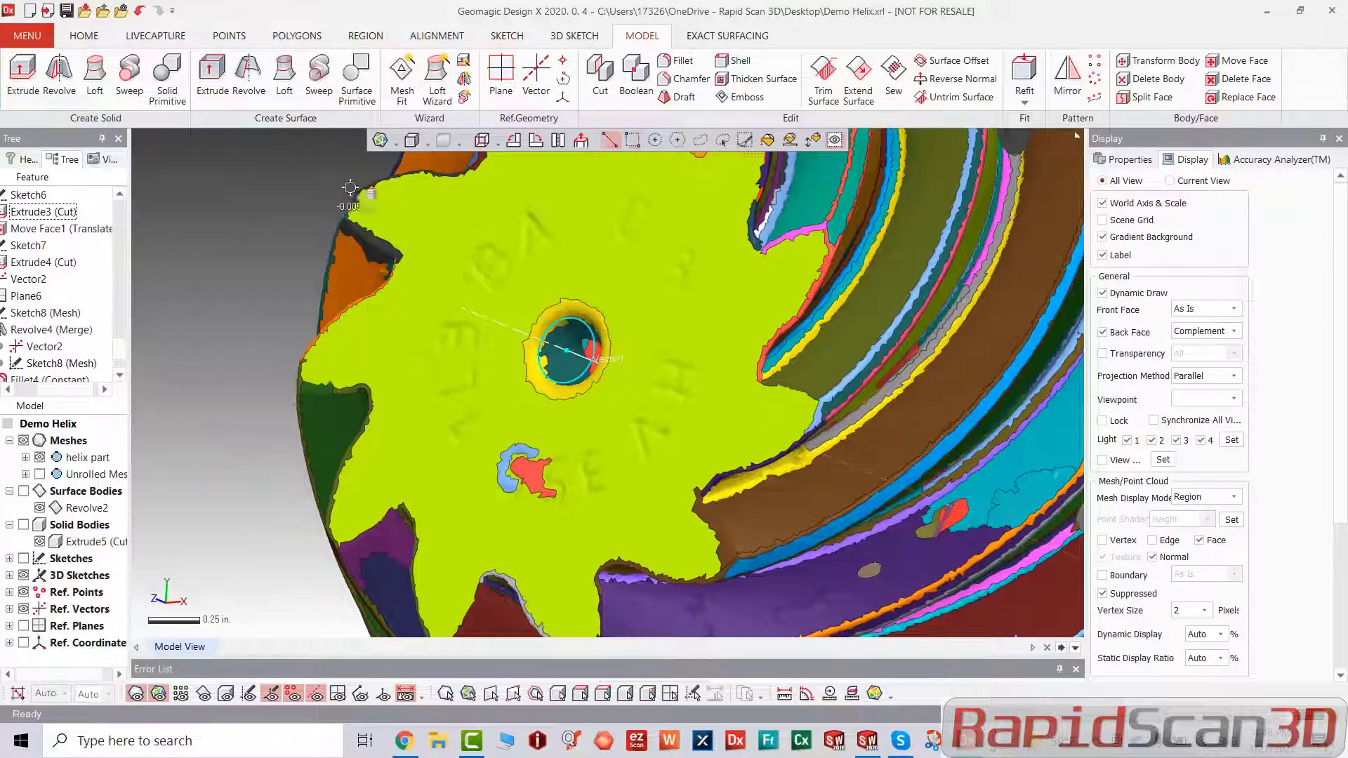
Step: Hide the mesh, show the solid body and fillet both circular edges of the centre hole with the mesh-estimated radius of 0.1026 in
{"action": "key", "text": "ctrl+1"}
{"action": "key", "text": "ctrl+5"}
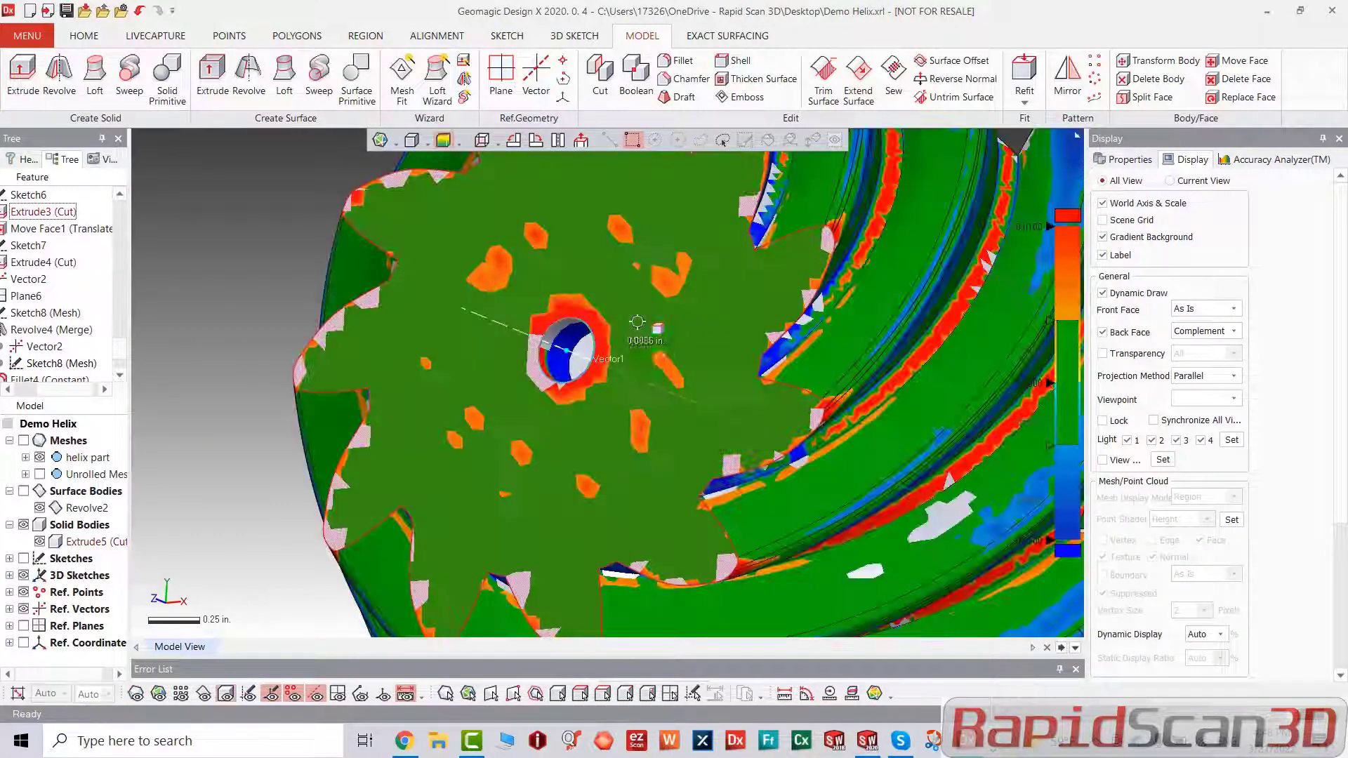
{"action": "right_click_drag", "start_coordinate": [712, 387], "coordinate": [741, 385]}
{"action": "left_click", "coordinate": [677, 61]}
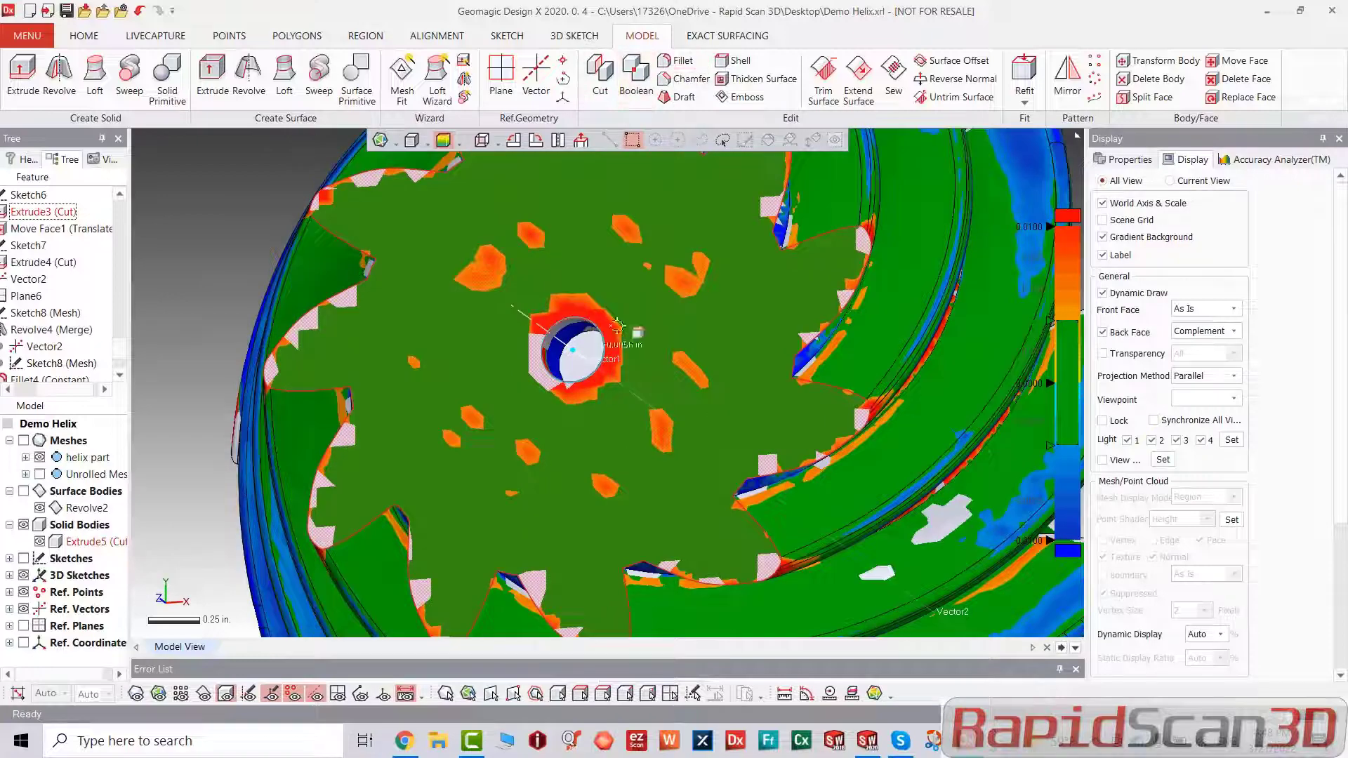
{"action": "left_click", "coordinate": [573, 340]}
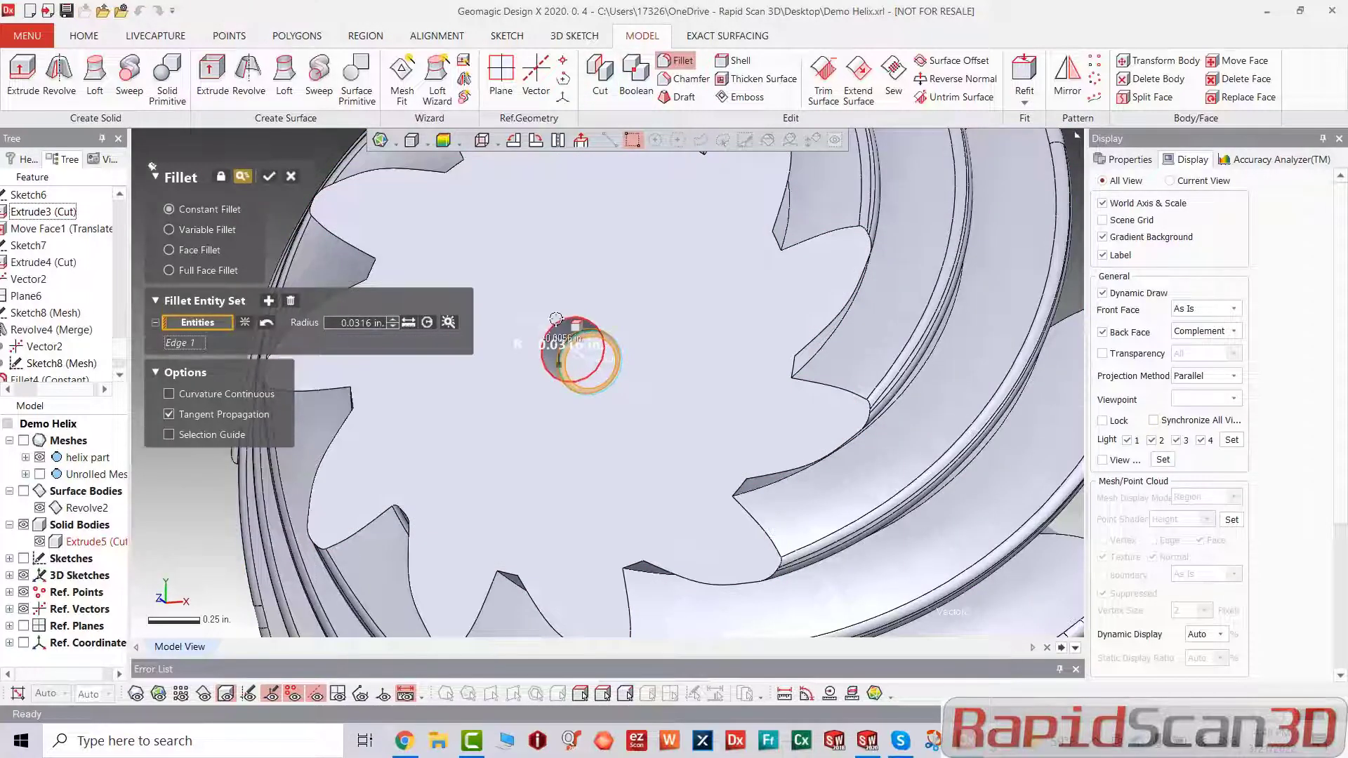
{"action": "left_click", "coordinate": [597, 342]}
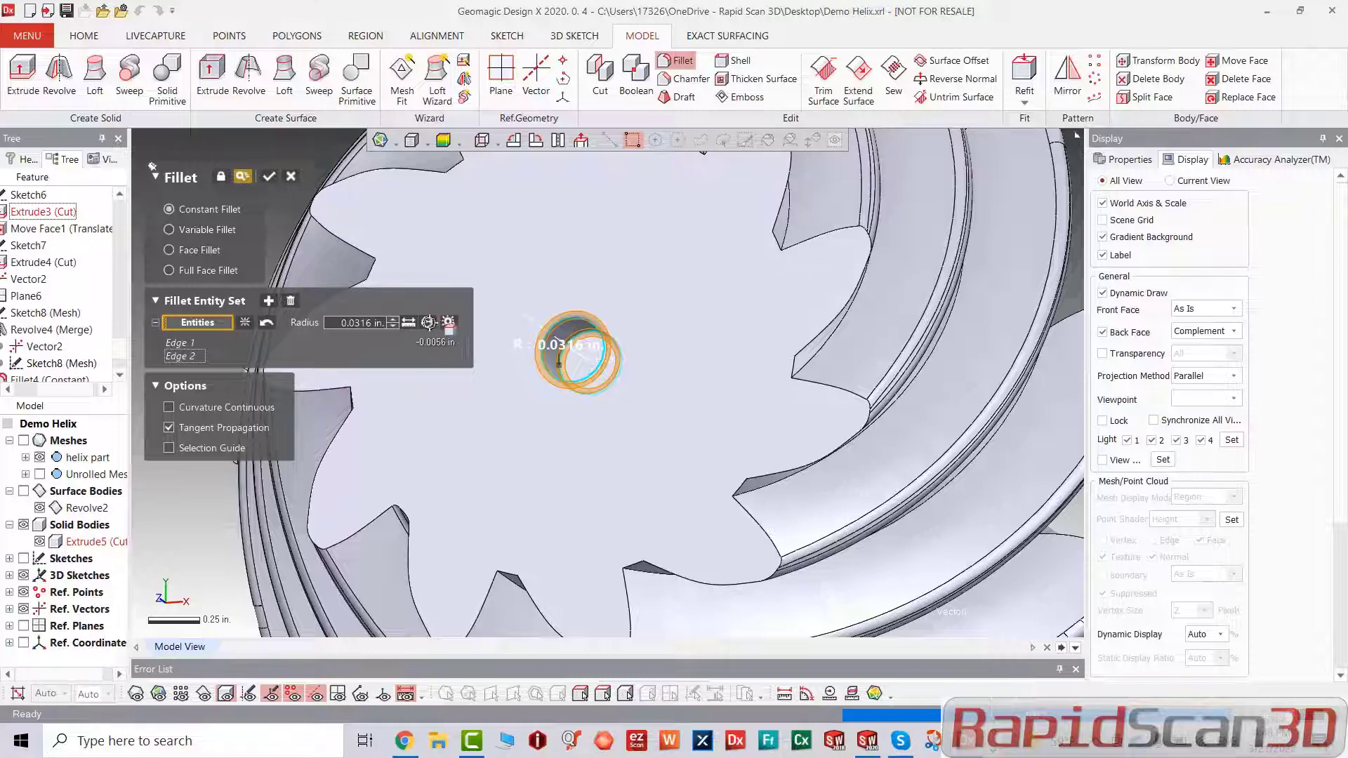
{"action": "left_click", "coordinate": [428, 322]}
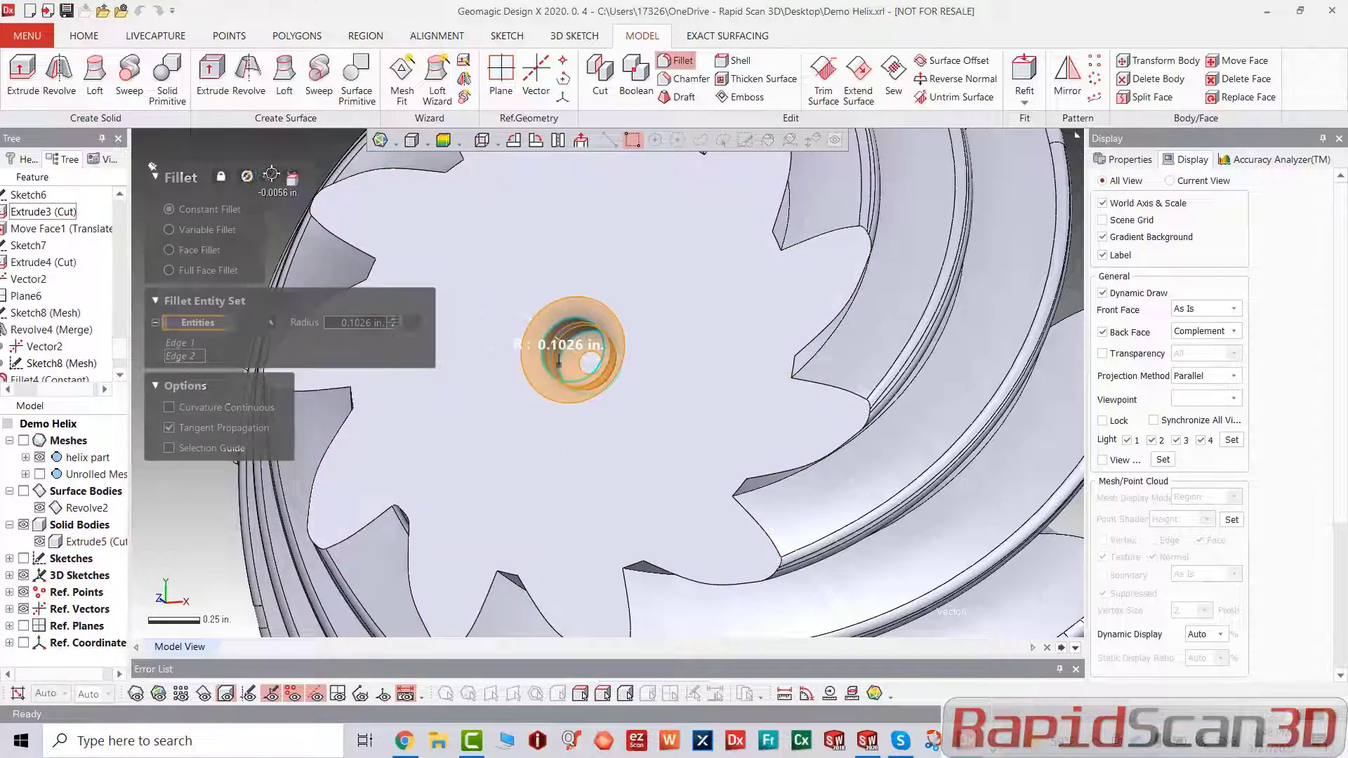
{"action": "left_click", "coordinate": [272, 174]}
Step: Examine the filleted centre hole and the whole gear from several sides, comparing the solid against the scan deviation map
{"action": "right_click_drag", "start_coordinate": [496, 252], "coordinate": [372, 306]}
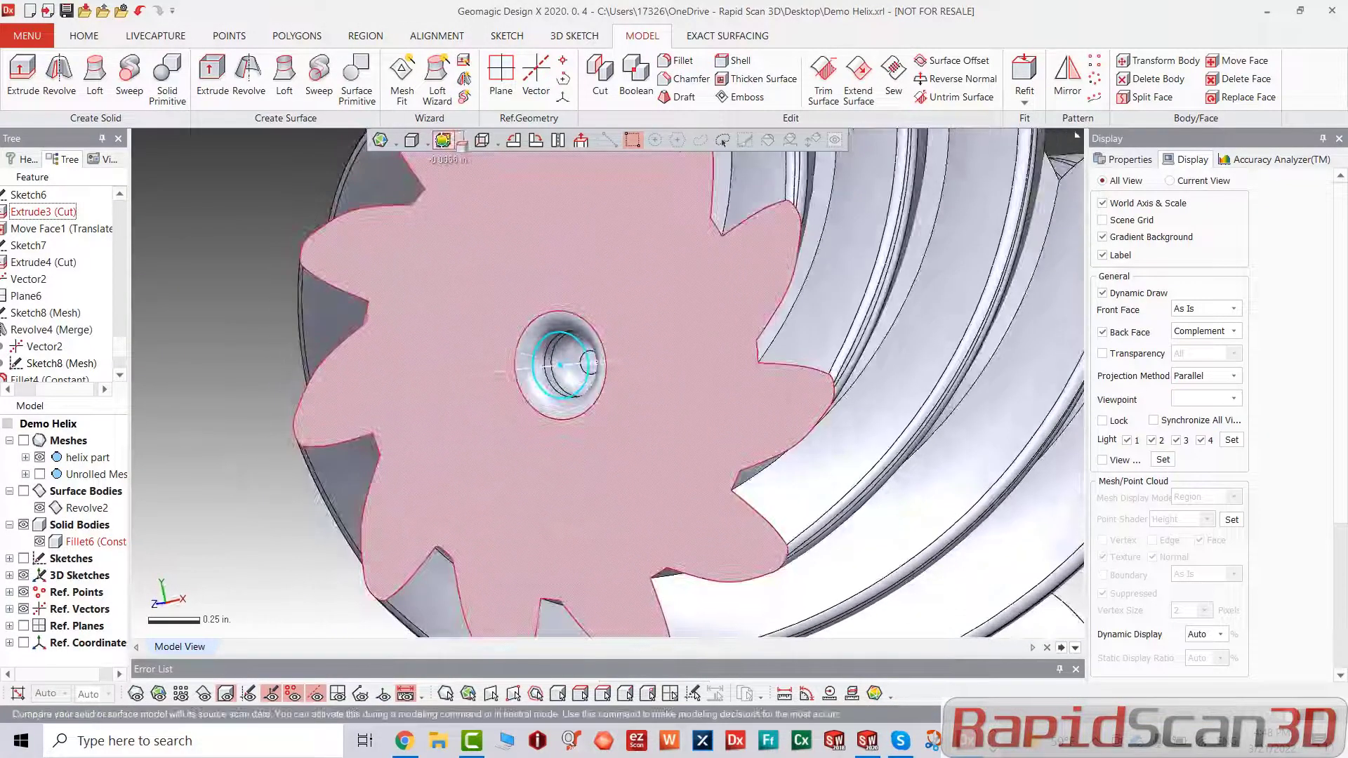
{"action": "left_click", "coordinate": [442, 139]}
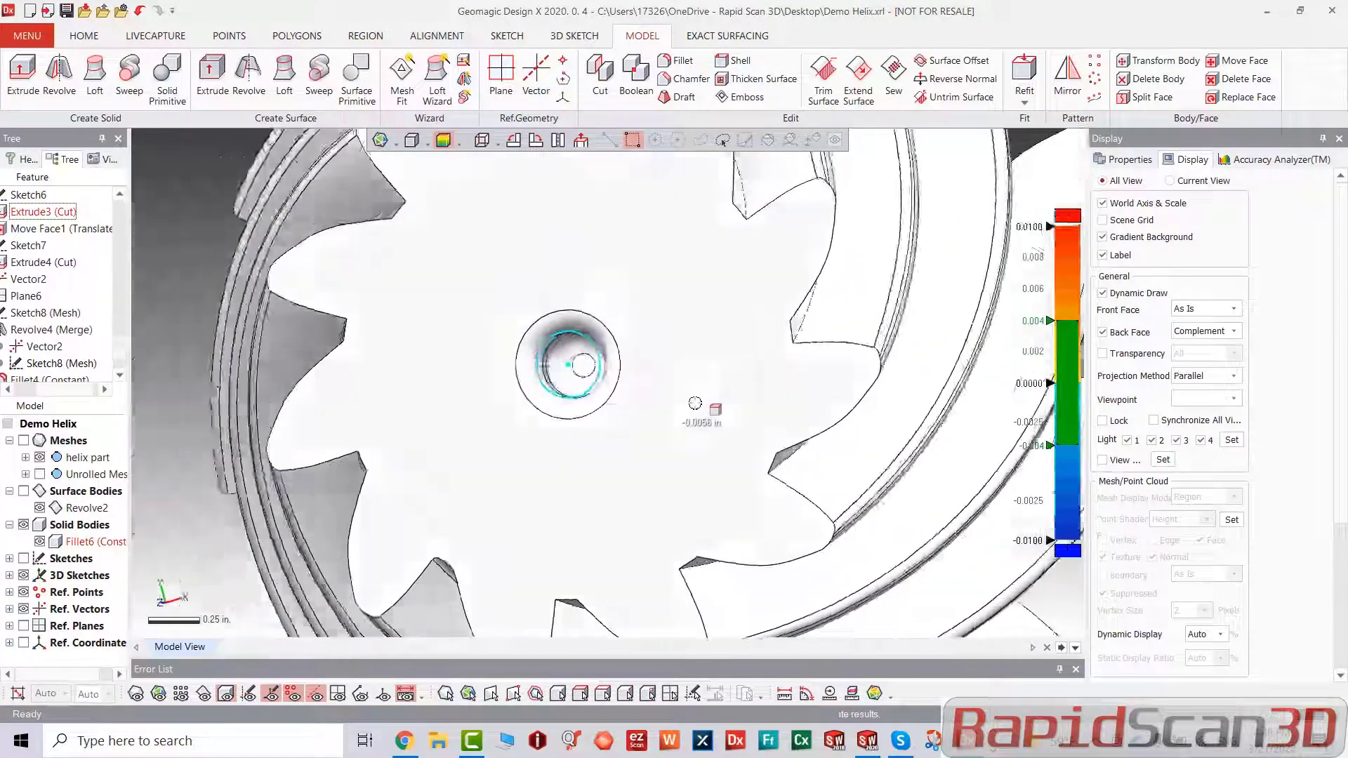
{"action": "right_click_drag", "start_coordinate": [695, 403], "coordinate": [385, 399]}
{"action": "key", "text": "ctrl+1"}
{"action": "scroll", "coordinate": [461, 372], "scroll_direction": "down", "scroll_amount": 3}
{"action": "mouse_move", "coordinate": [464, 356]}
{"action": "right_mouse_down"}
{"action": "mouse_move", "coordinate": [453, 370]}
{"action": "mouse_move", "coordinate": [738, 363]}
{"action": "mouse_move", "coordinate": [452, 364]}
{"action": "mouse_move", "coordinate": [409, 281]}
{"action": "mouse_move", "coordinate": [626, 330]}
{"action": "mouse_move", "coordinate": [575, 391]}
{"action": "mouse_move", "coordinate": [658, 436]}
{"action": "right_mouse_up"}
{"action": "key", "text": "ctrl+1"}
{"action": "scroll", "coordinate": [575, 391], "scroll_direction": "down", "scroll_amount": 3}
{"action": "scroll", "coordinate": [842, 393], "scroll_direction": "down", "scroll_amount": 3}
{"action": "scroll", "coordinate": [835, 373], "scroll_direction": "up", "scroll_amount": 4}
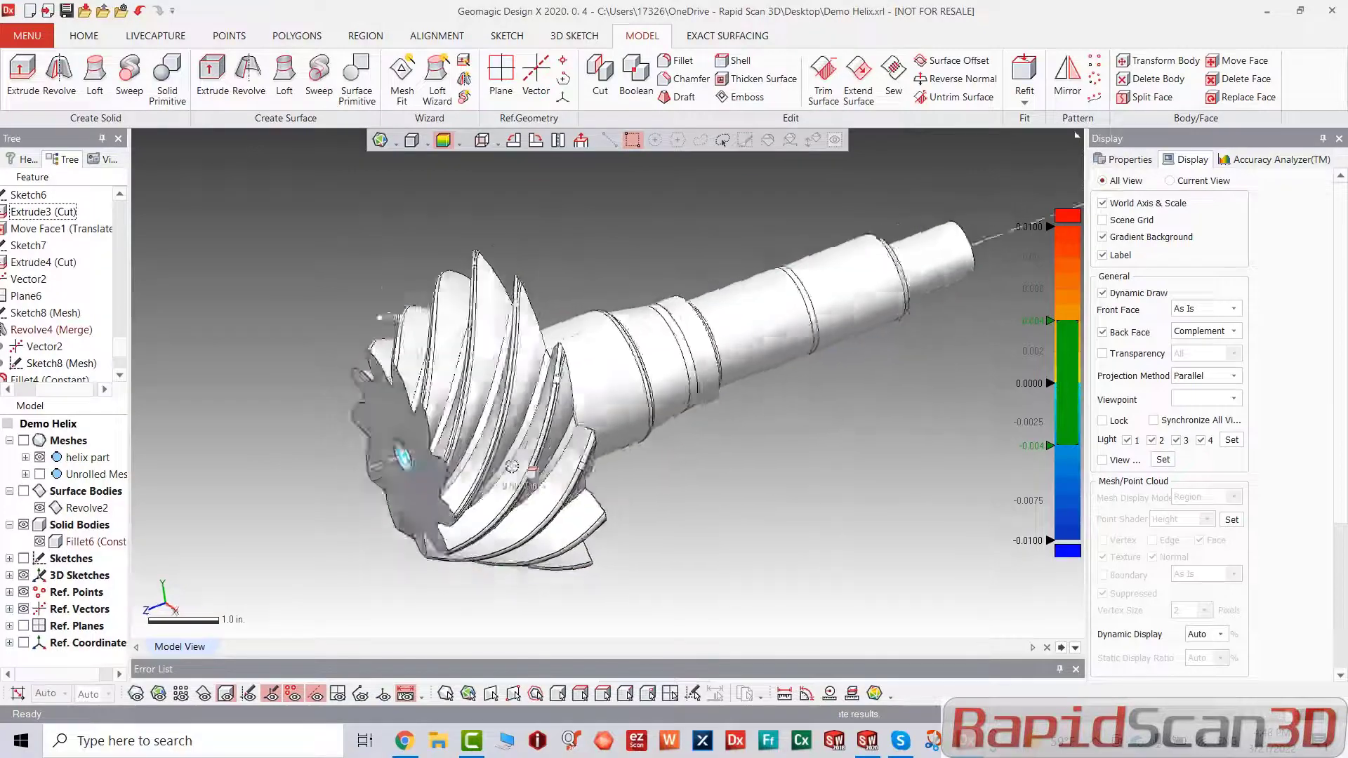
Step: Inspect the deviation map along the gear teeth and shaft steps, and hide the reference vectors
{"action": "right_click_drag", "start_coordinate": [512, 466], "coordinate": [556, 458]}
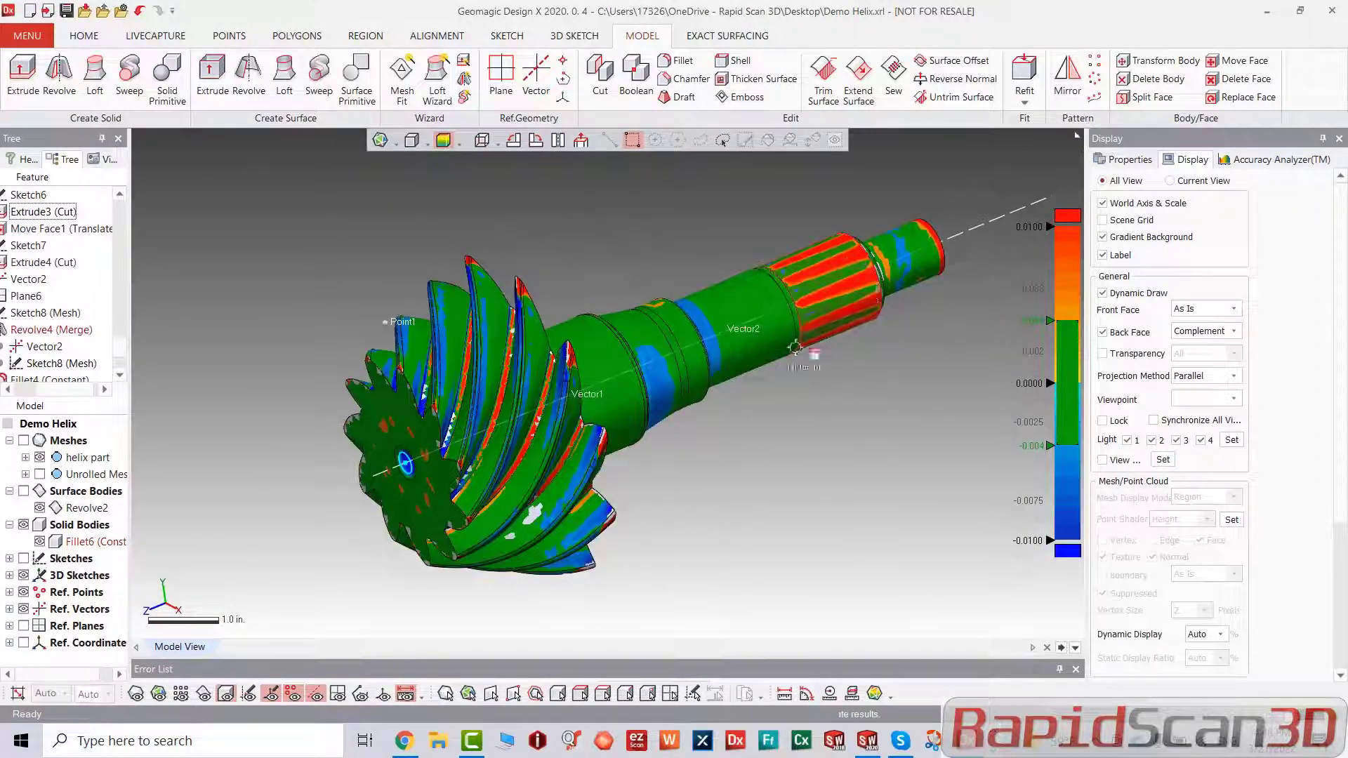
{"action": "scroll", "coordinate": [722, 395], "scroll_direction": "up", "scroll_amount": 5}
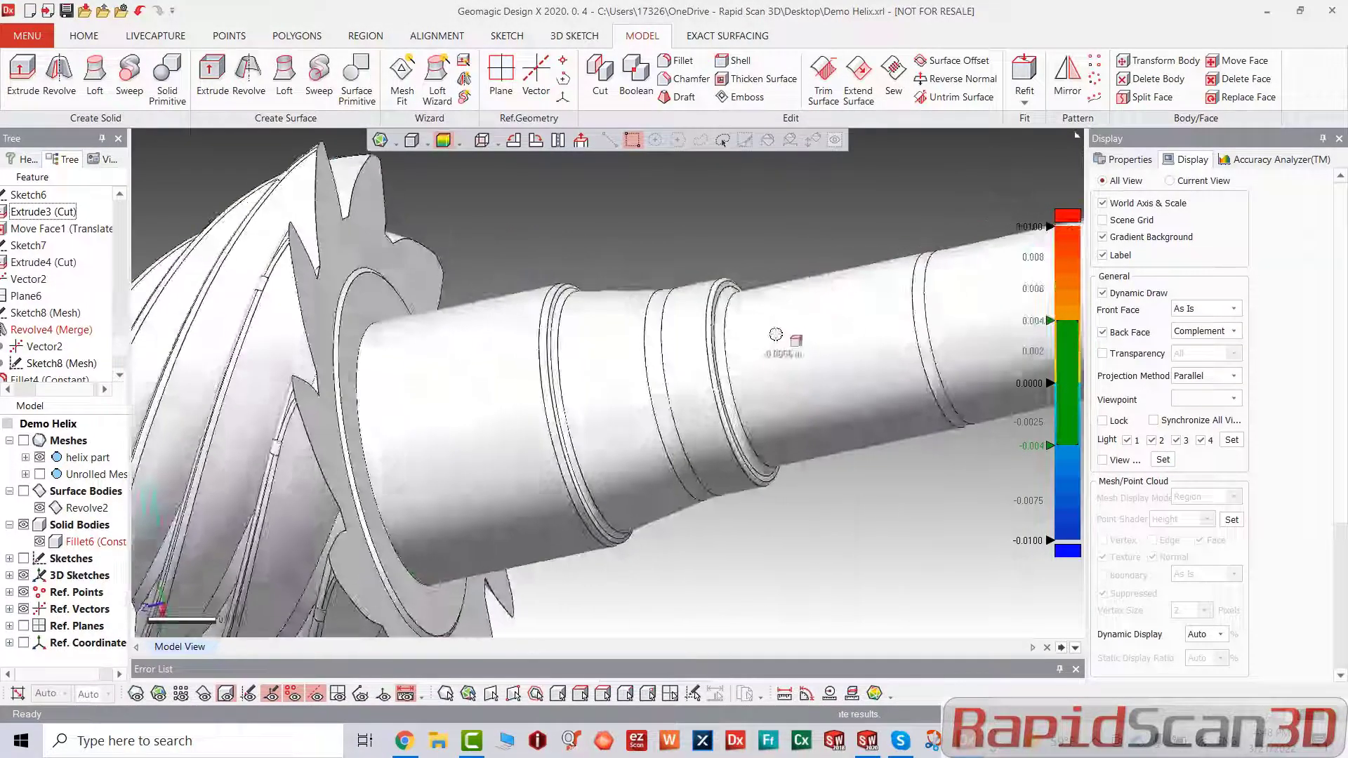
{"action": "right_click_drag", "start_coordinate": [803, 394], "coordinate": [942, 304]}
{"action": "scroll", "coordinate": [668, 368], "scroll_direction": "down", "scroll_amount": 3}
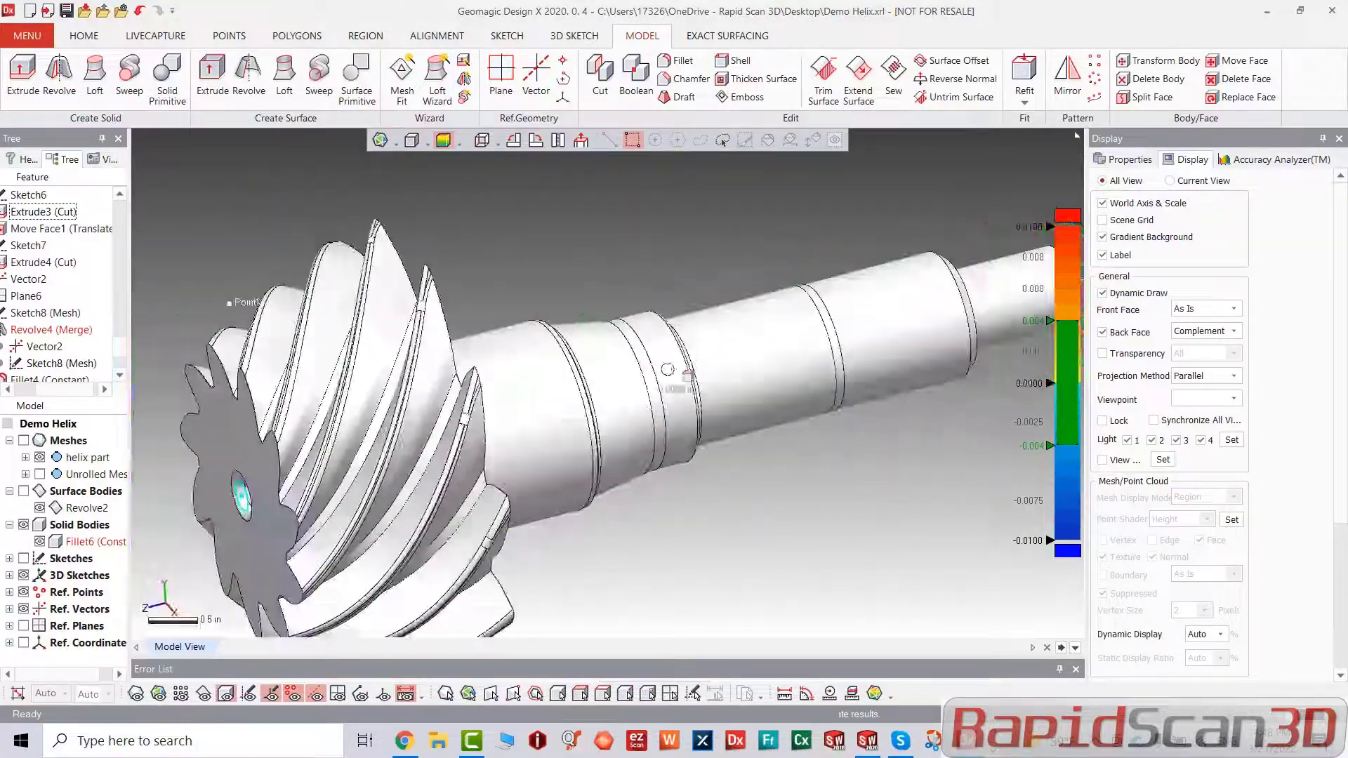
{"action": "scroll", "coordinate": [614, 426], "scroll_direction": "down", "scroll_amount": 3}
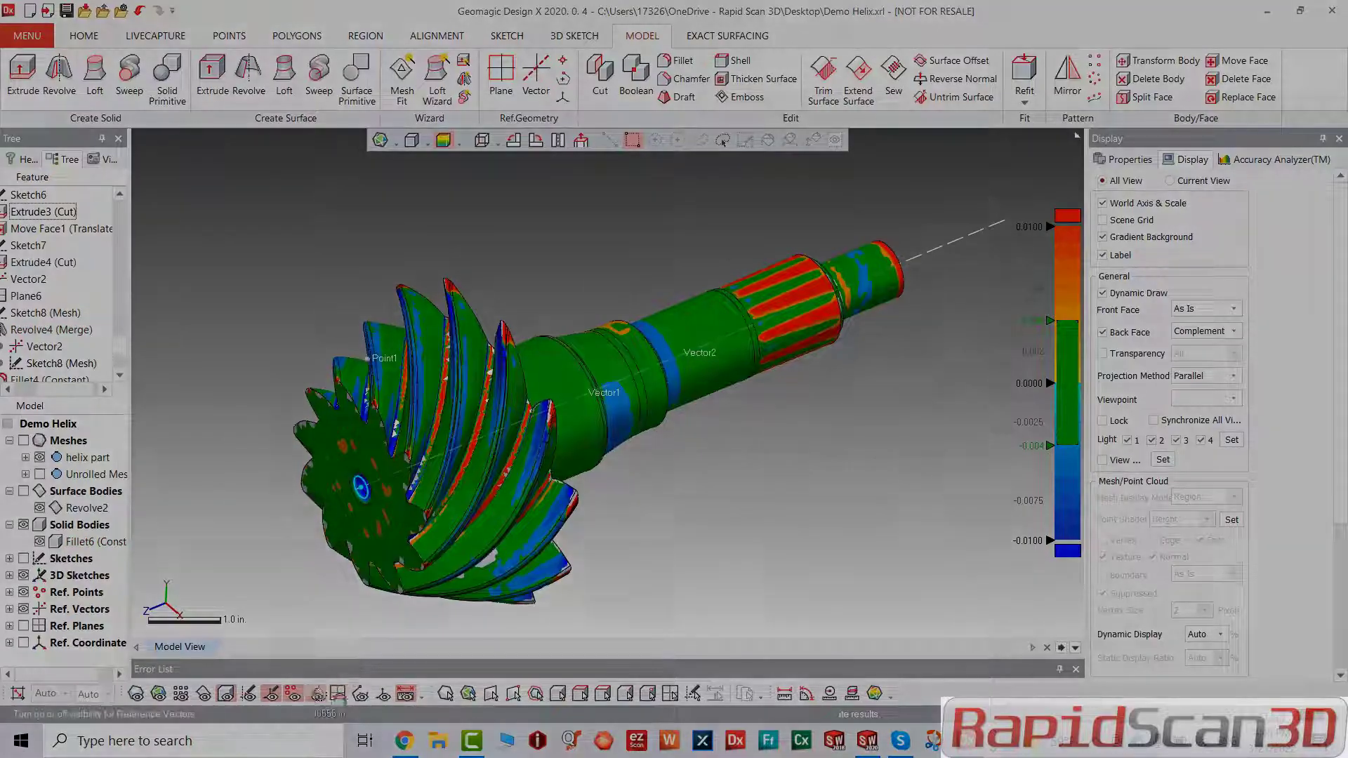
{"action": "left_click", "coordinate": [317, 694]}
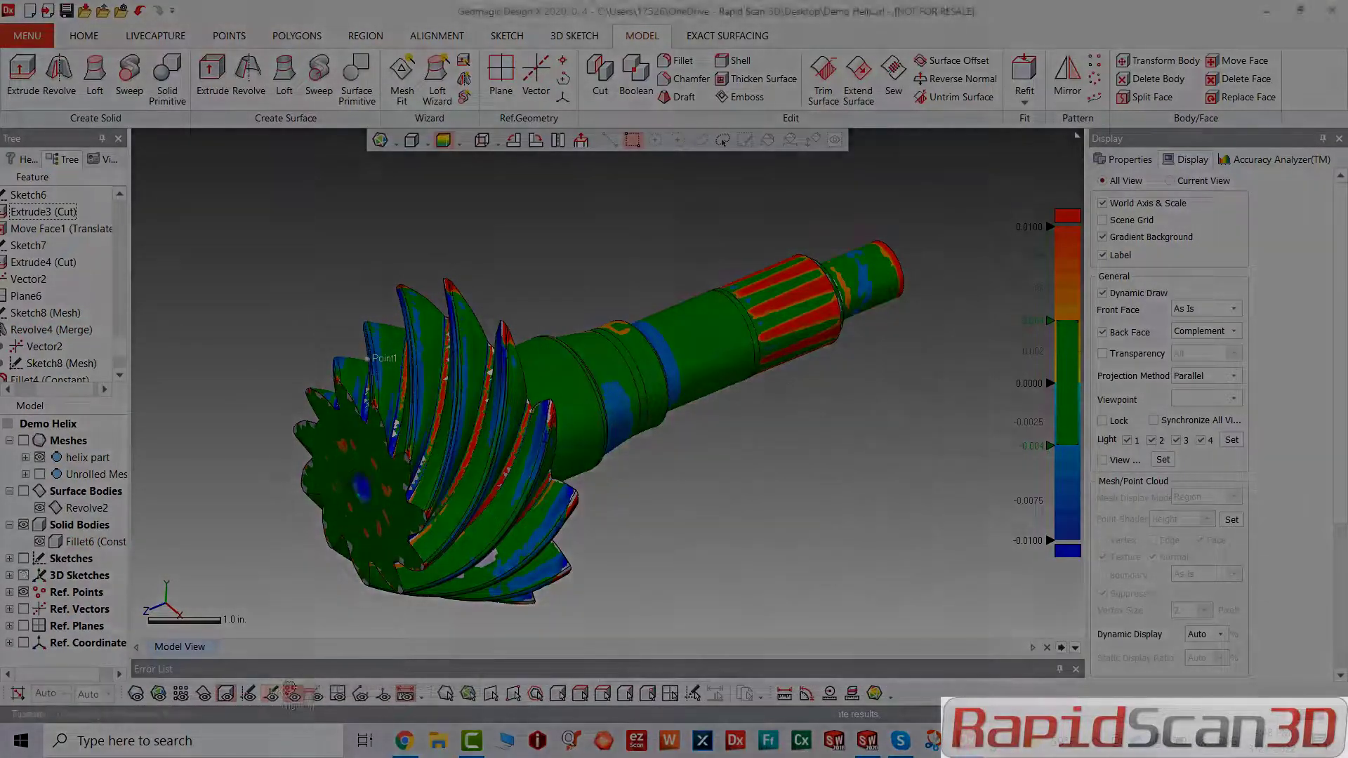